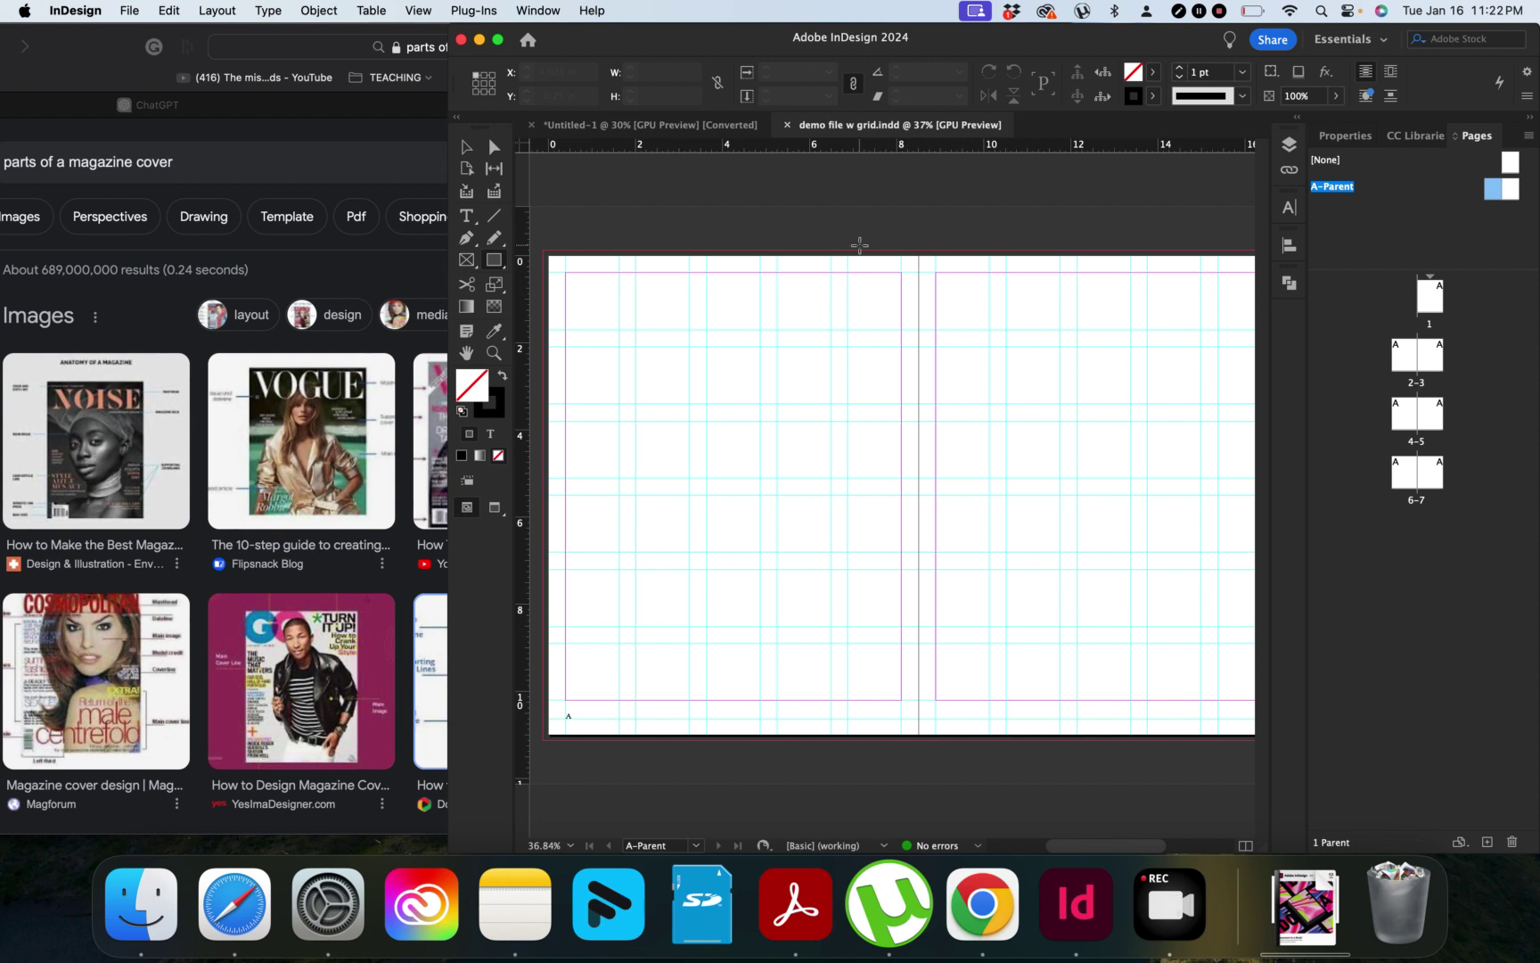
# Delete the existing page number text frames from both pages of the A-Parent spread.
pyautogui.press('v')
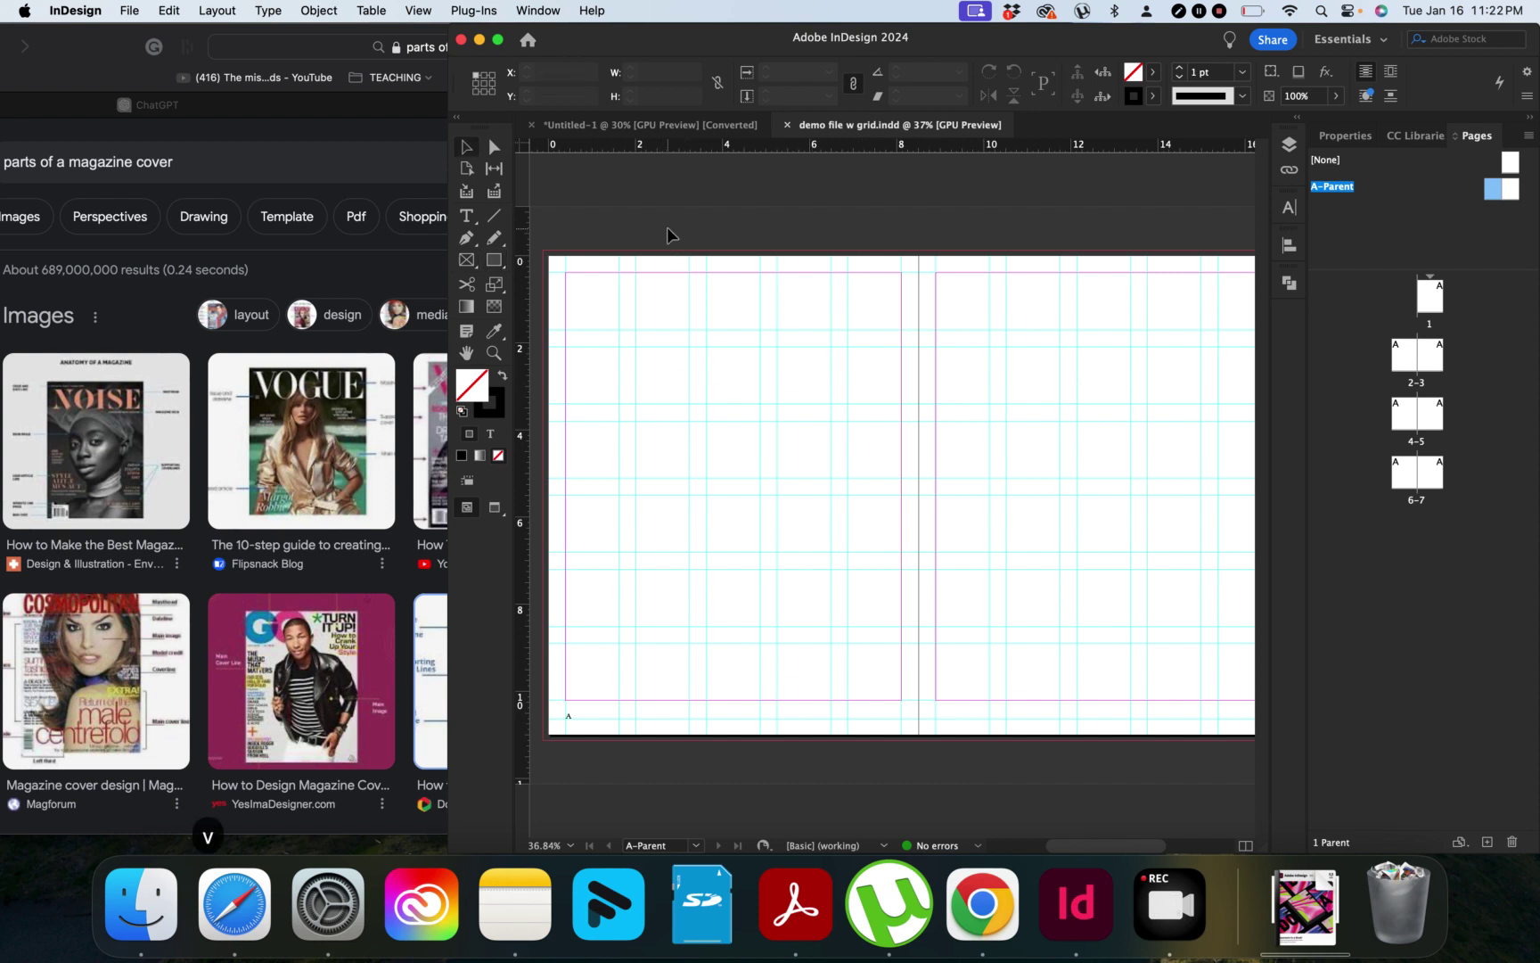
pyautogui.hscroll(-4, 670, 234)
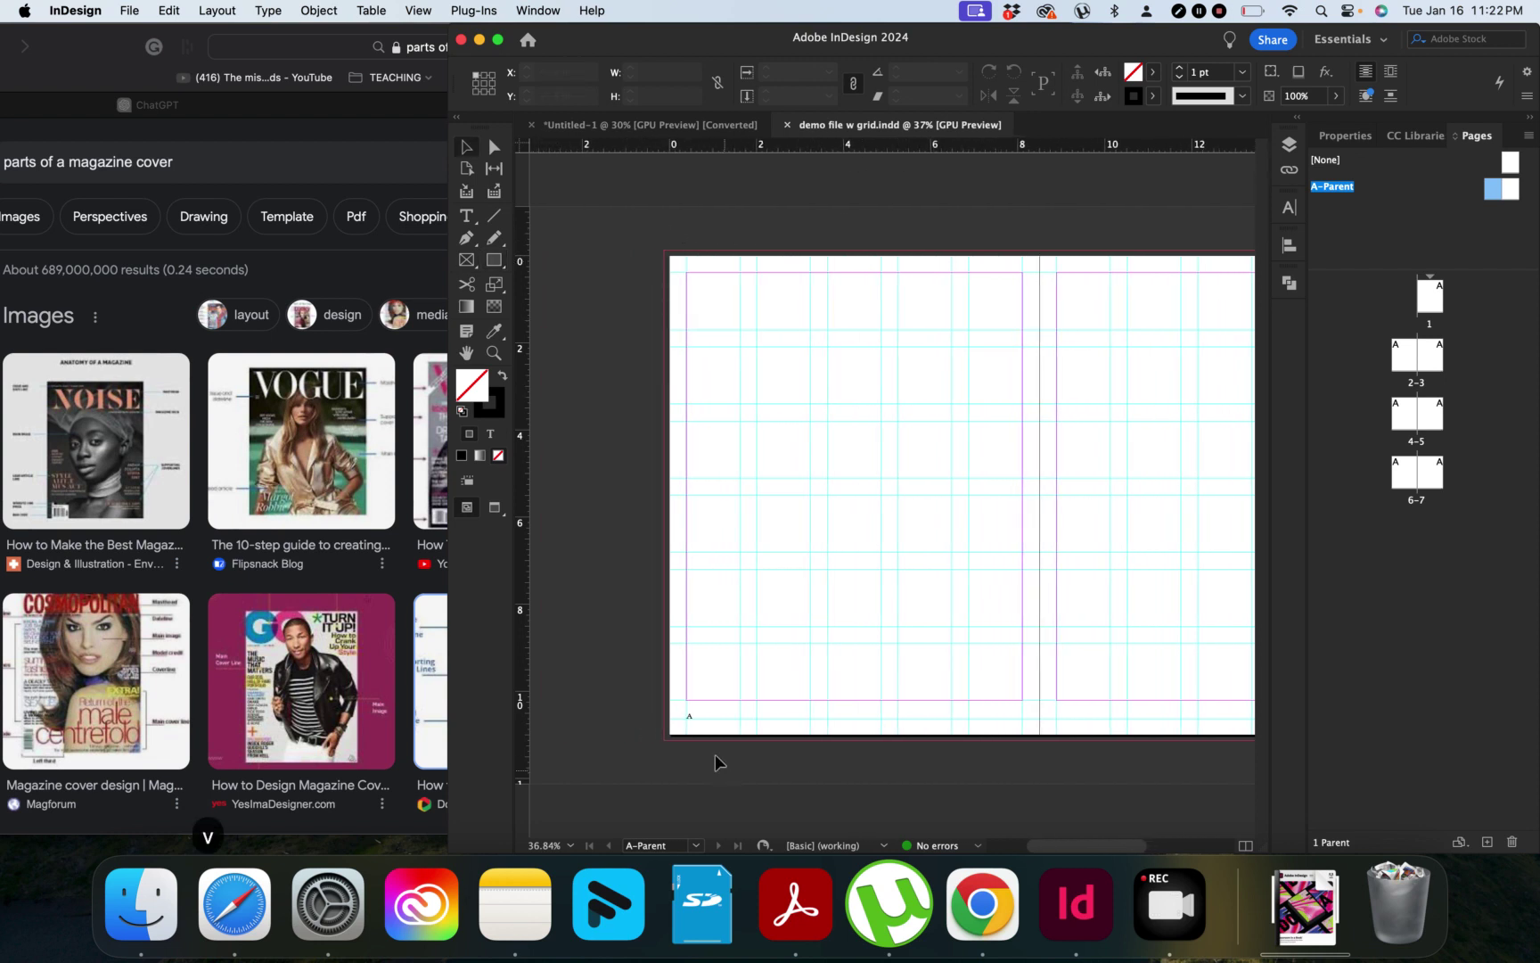
pyautogui.click(689, 719)
pyautogui.press('BackSpace')
pyautogui.hscroll(8, 705, 705)
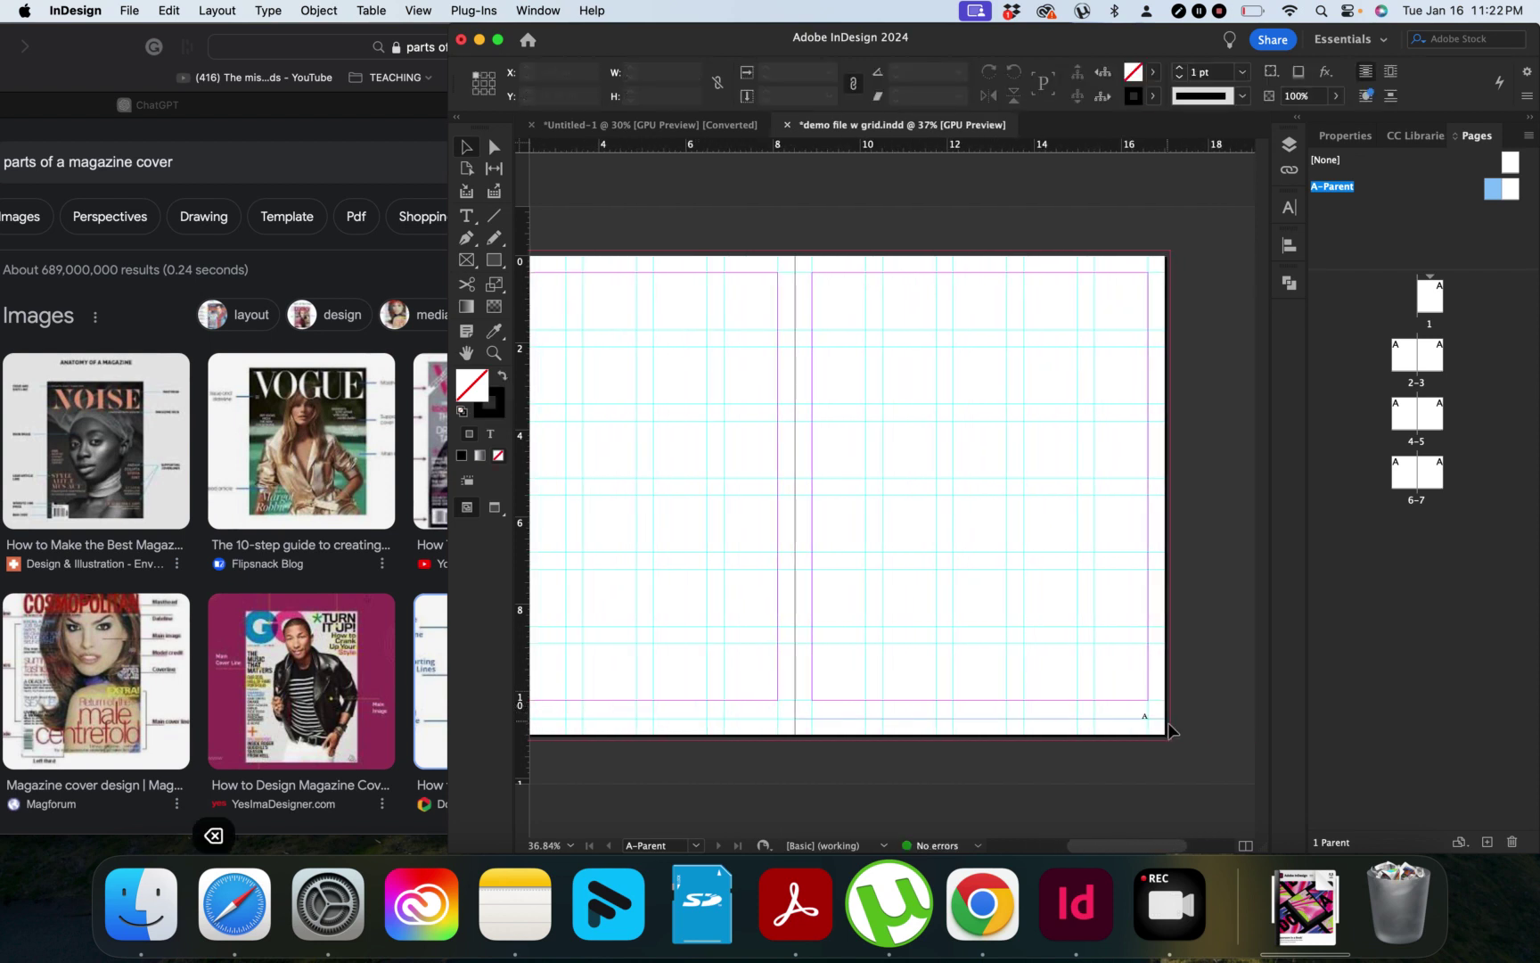
pyautogui.press('BackSpace')
pyautogui.hscroll(-4, 1142, 715)
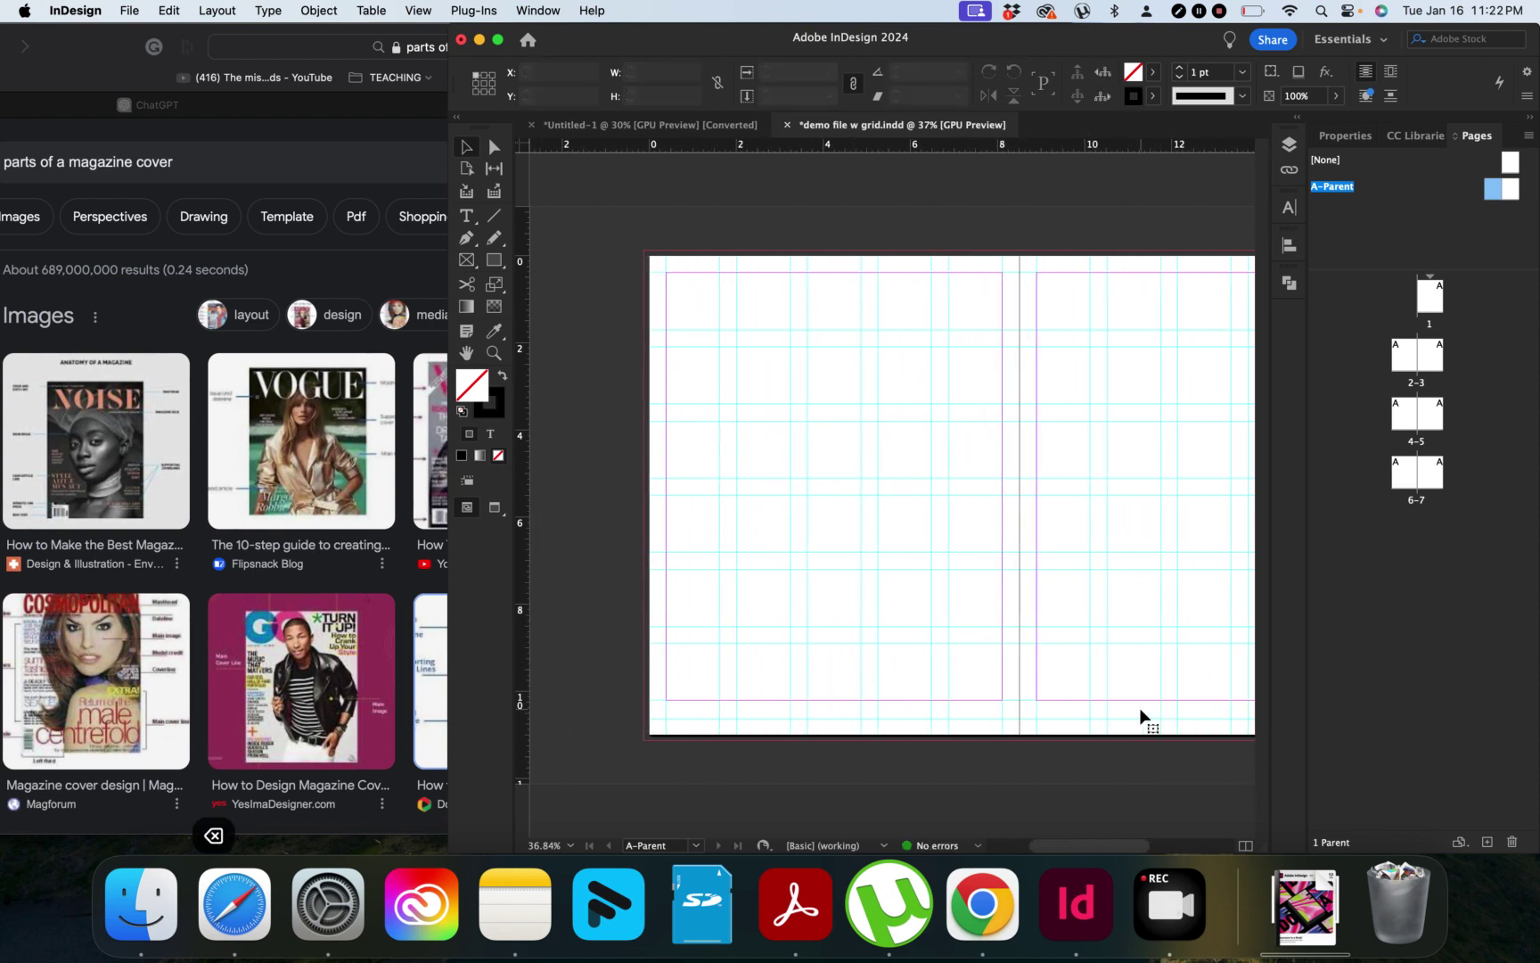
# Create a text frame about 1.23 by 0.41 in below the left parent page's bottom margin, containing the number 28.
pyautogui.click(471, 221)
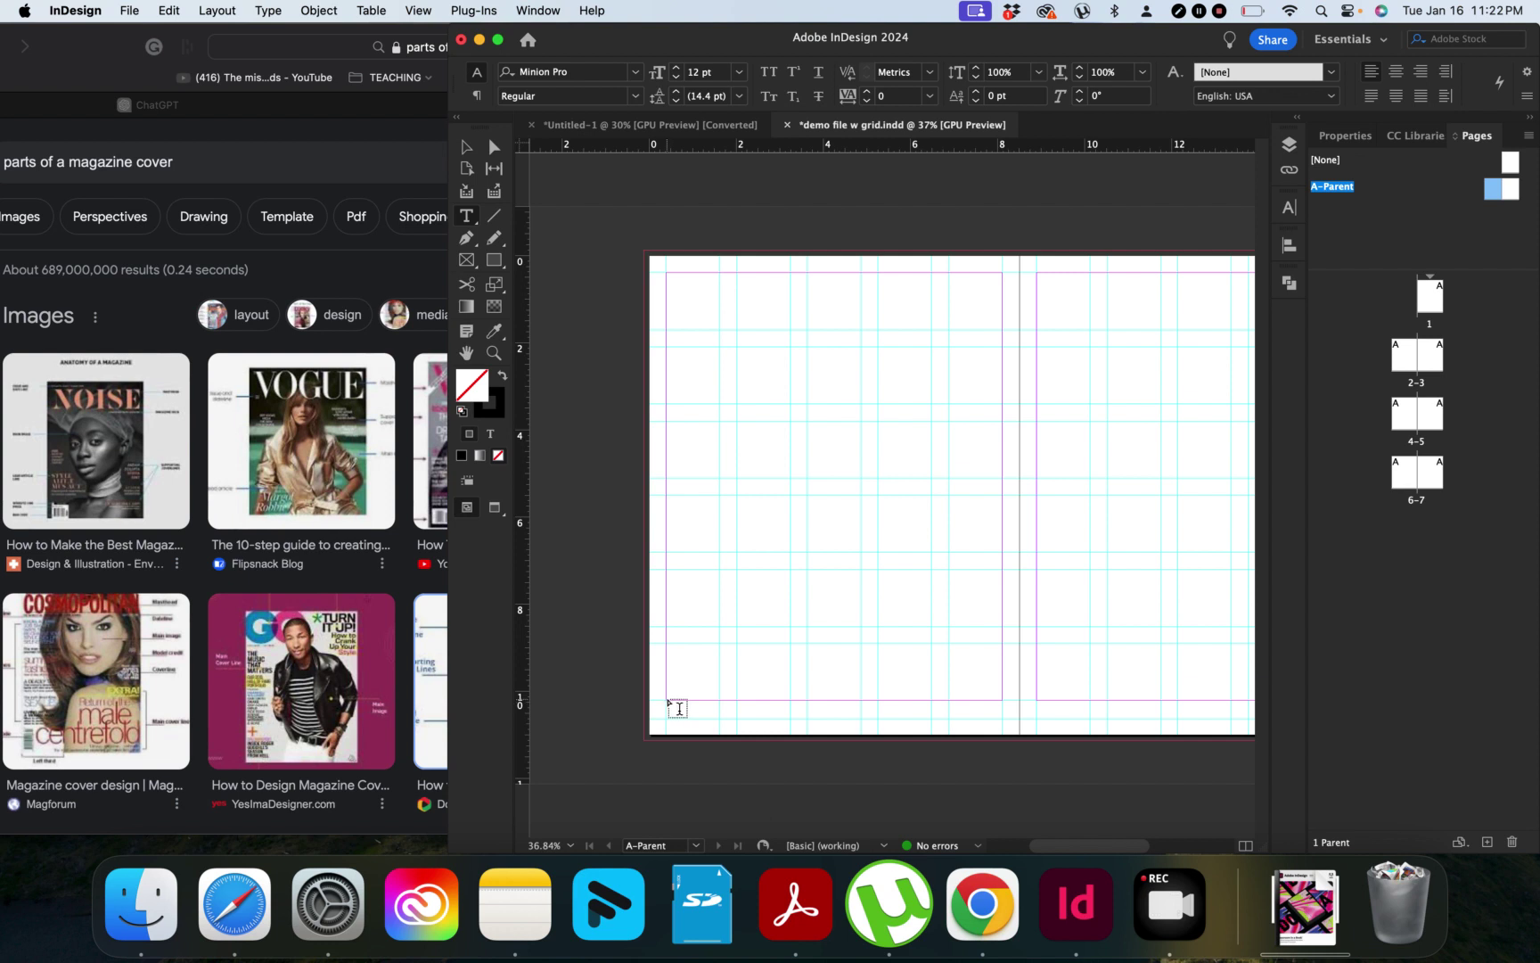
pyautogui.moveTo(670, 703); pyautogui.dragTo(721, 724)
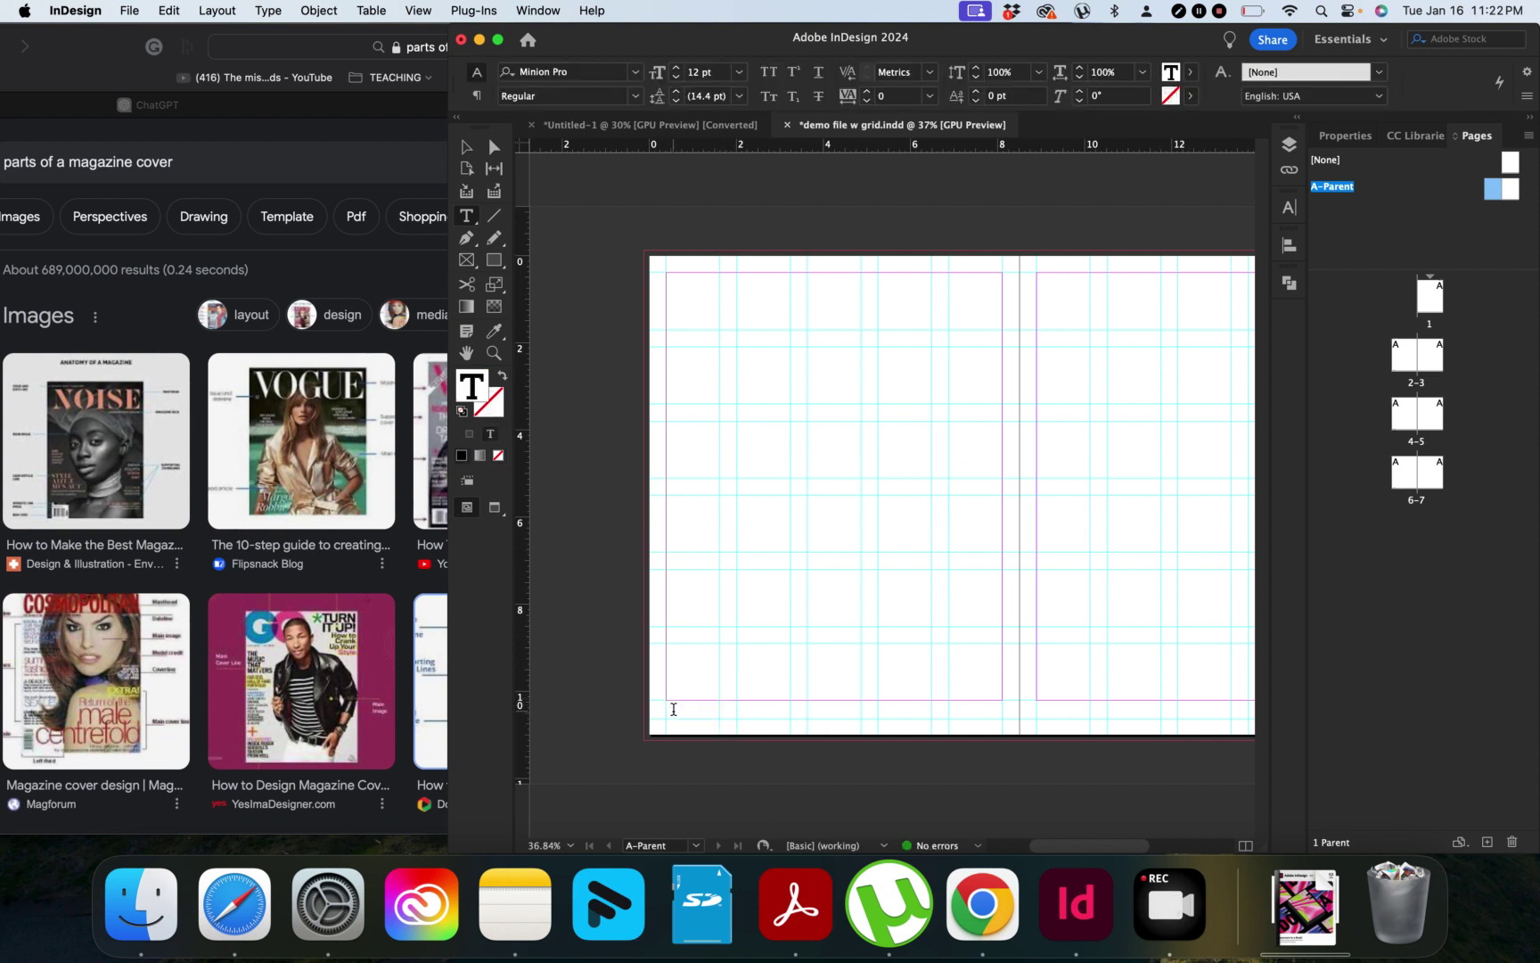
pyautogui.write('28')
pyautogui.press('Escape')
pyautogui.press('v')
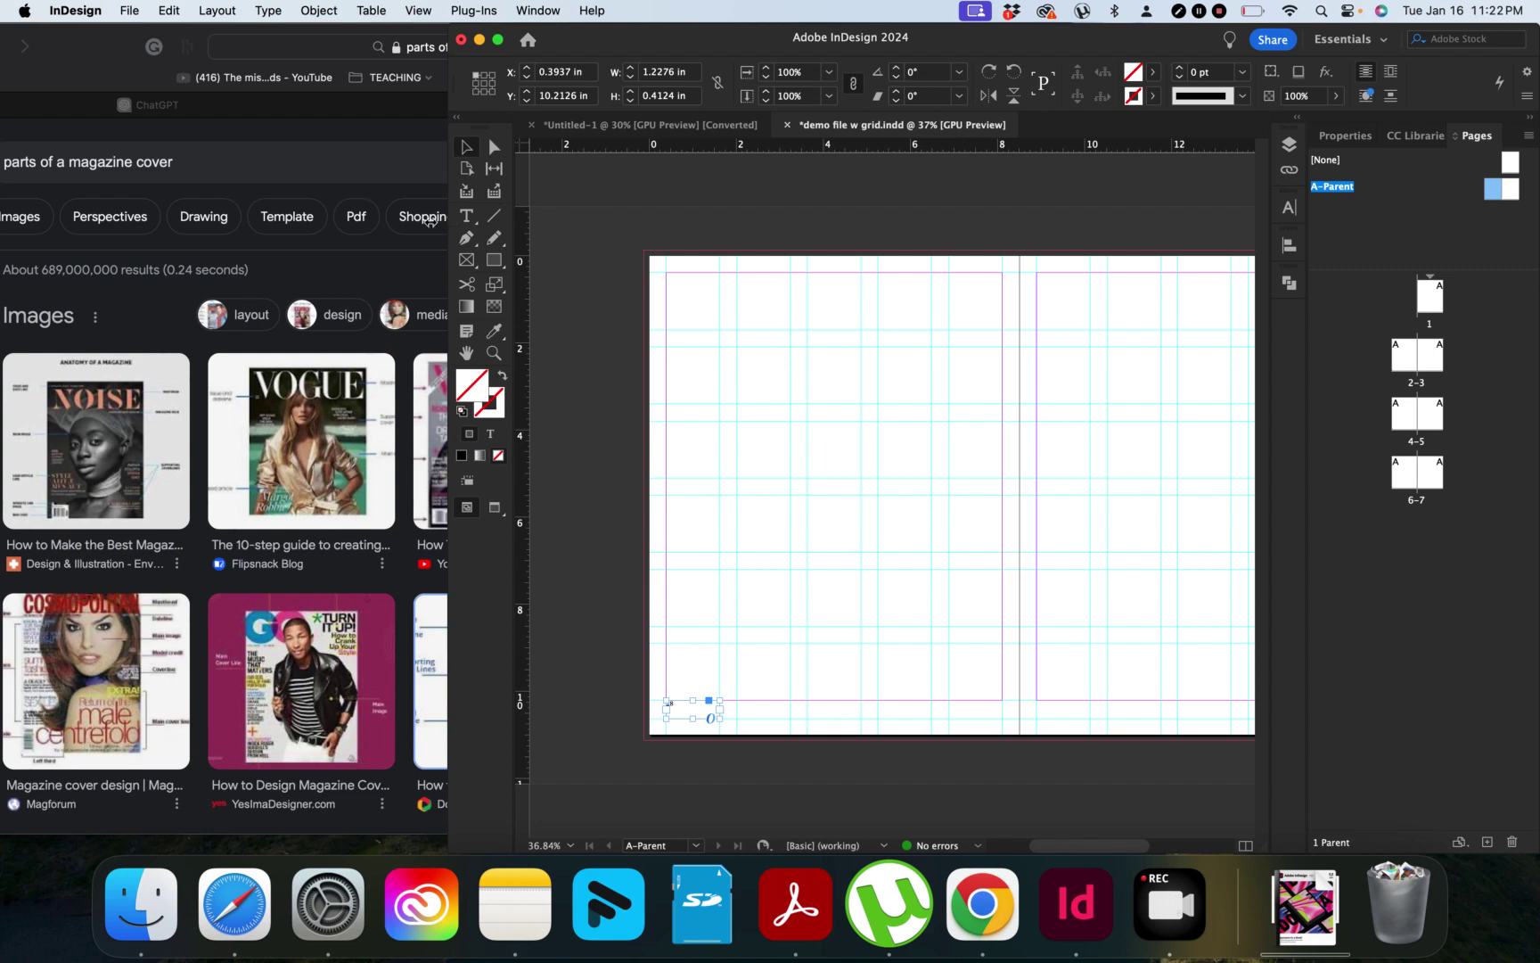
# Widen the document window and align the number 28 to the bottom of its text frame.
pyautogui.moveTo(449, 222); pyautogui.dragTo(8, 223)
pyautogui.moveTo(115, 223); pyautogui.dragTo(114, 223)
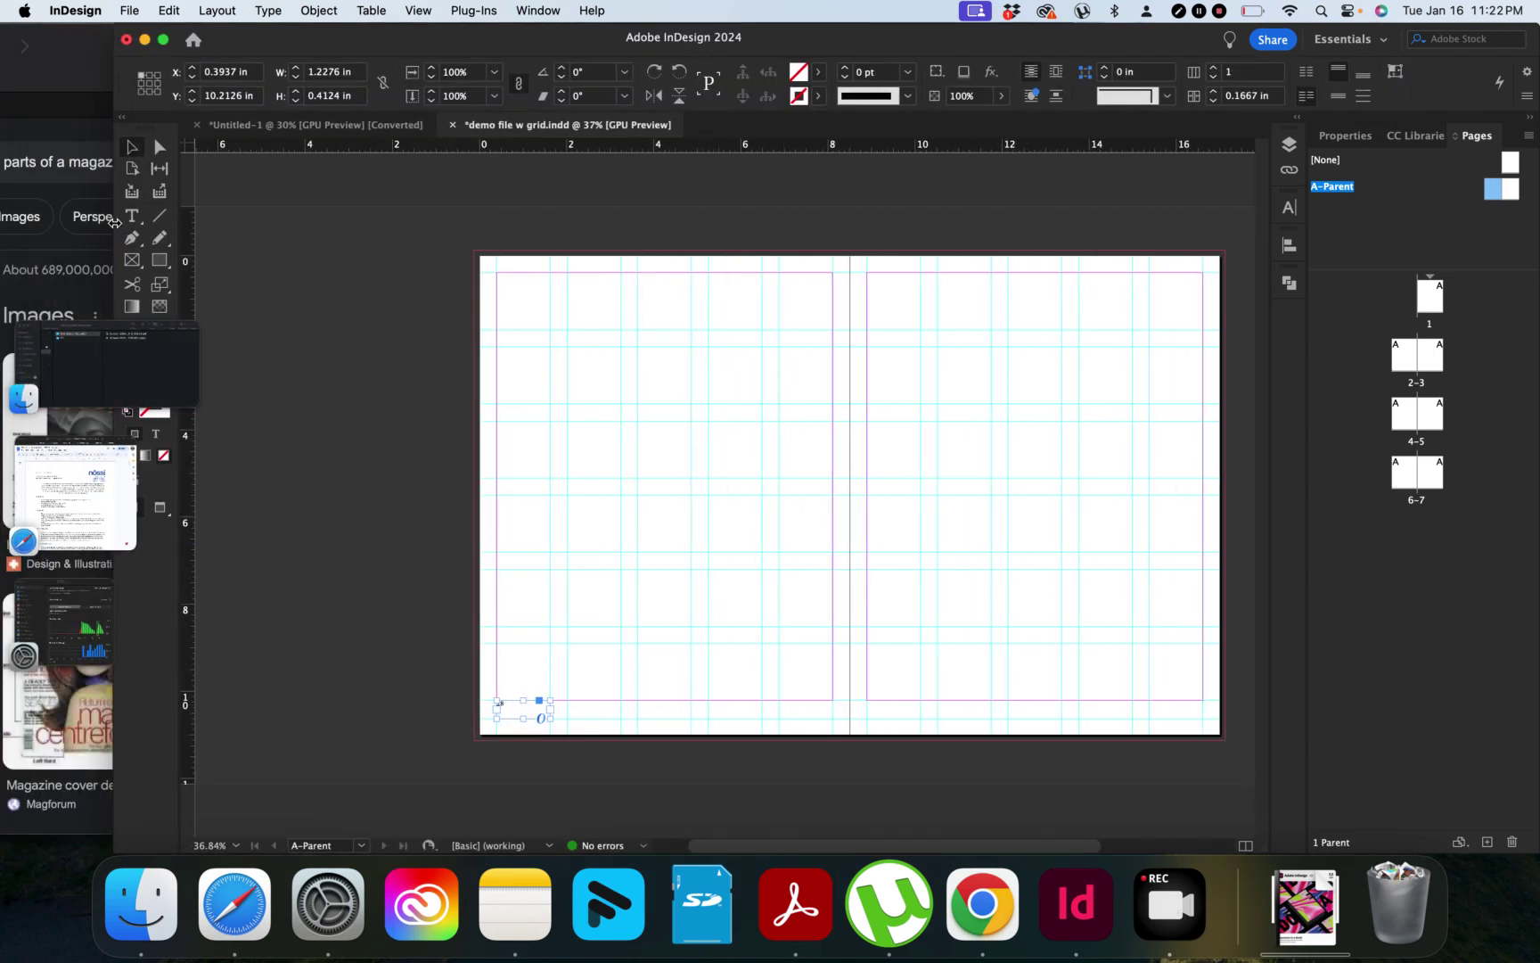
pyautogui.click(1362, 77)
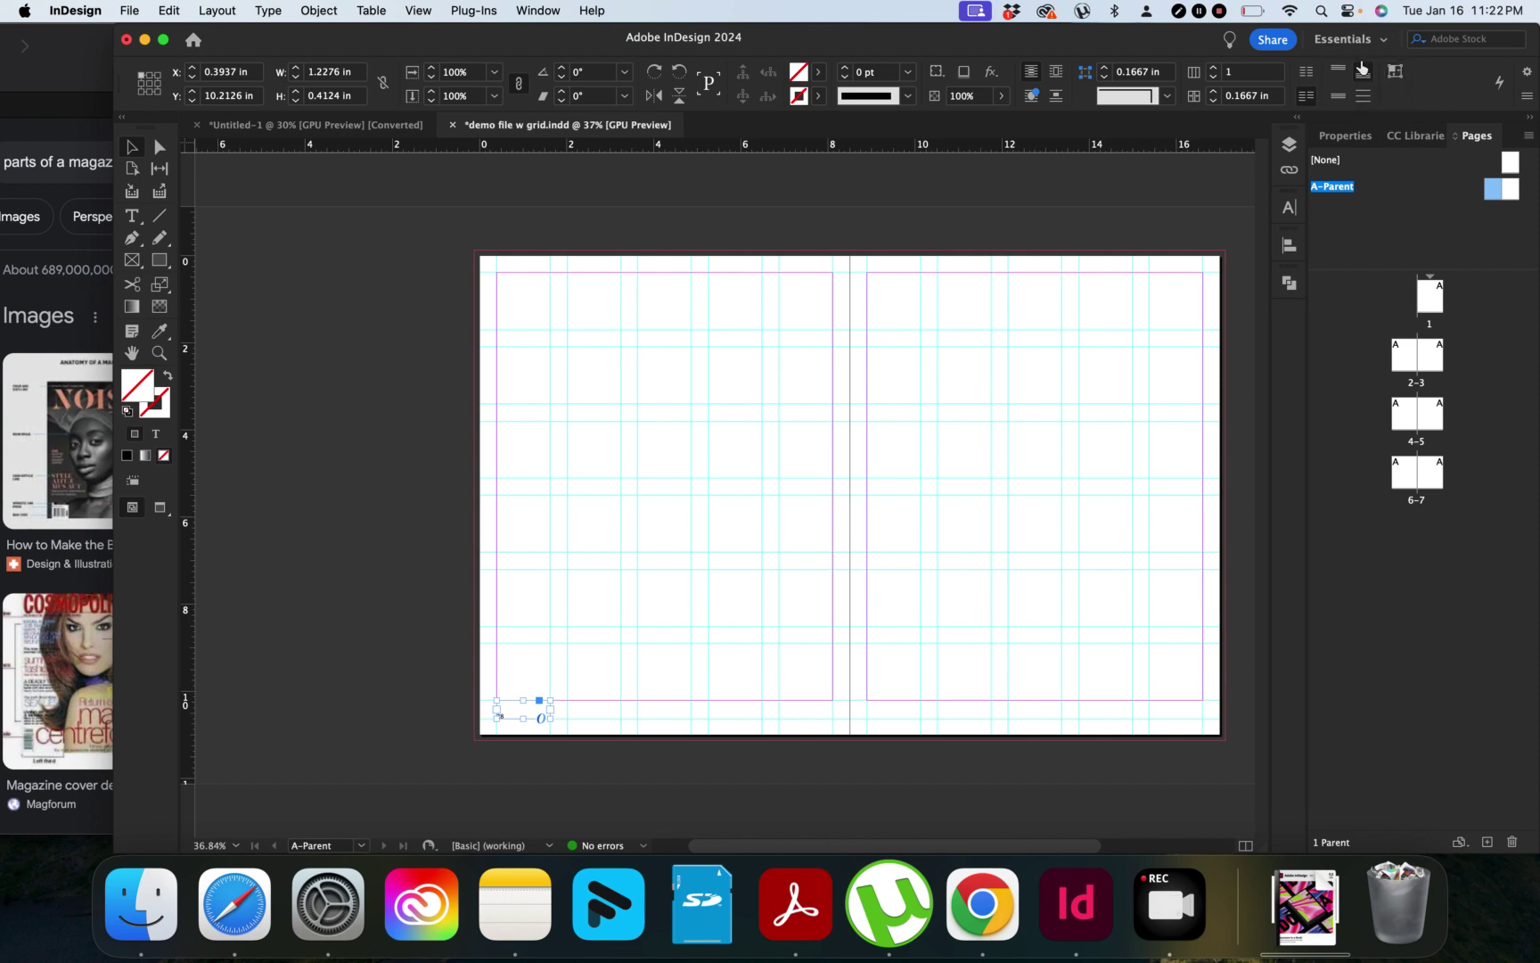
pyautogui.click(1345, 136)
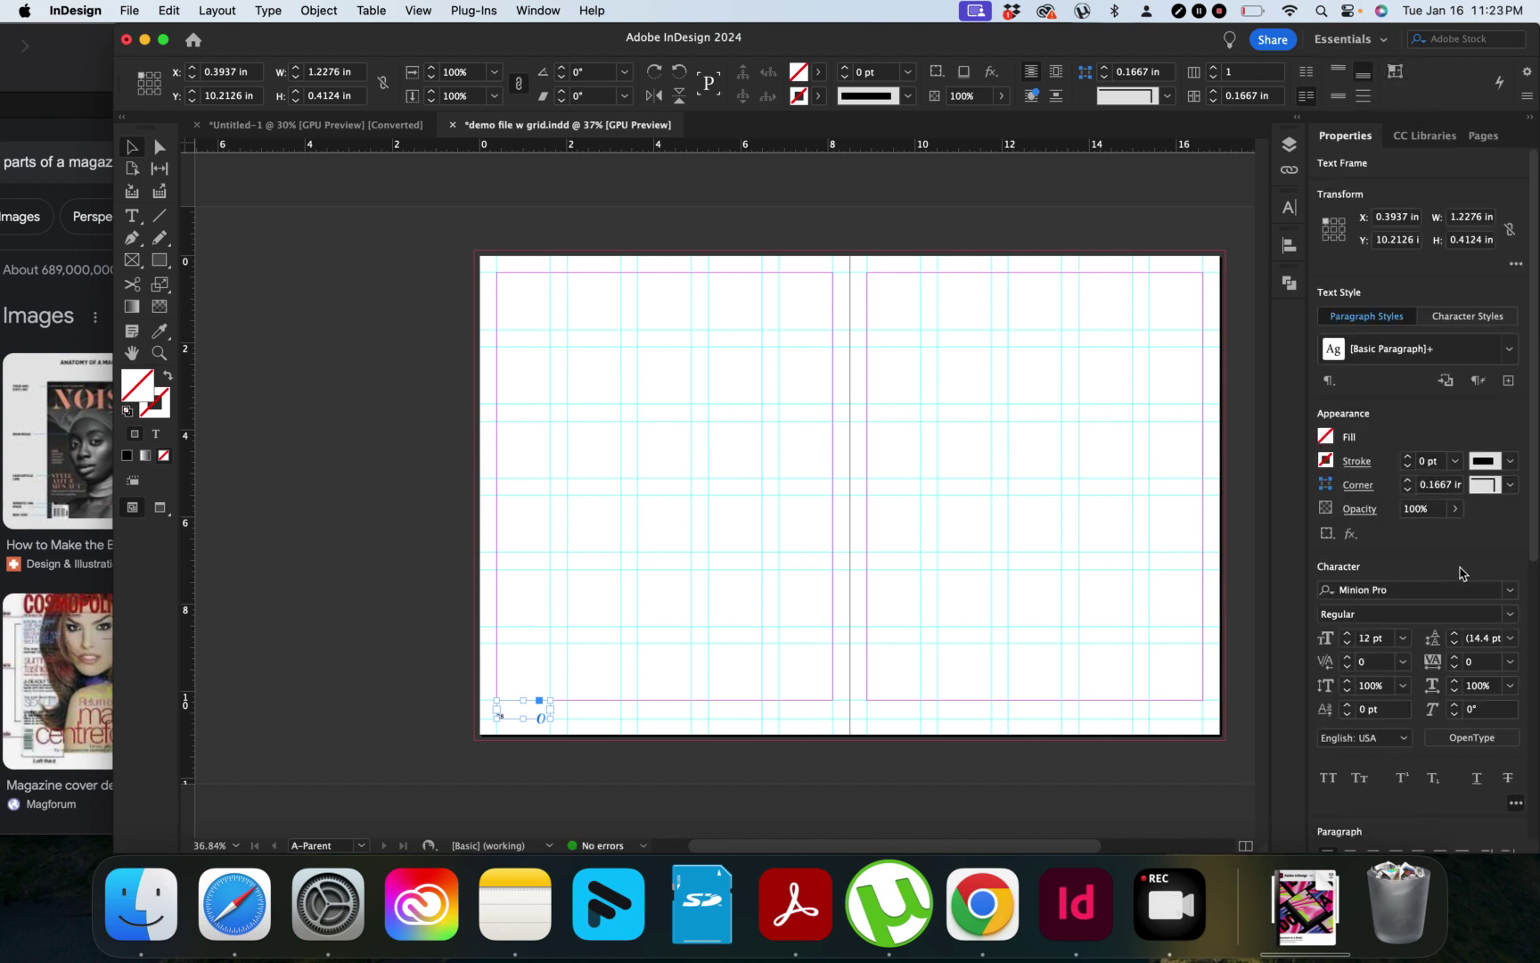
pyautogui.scroll(-5, 1462, 574)
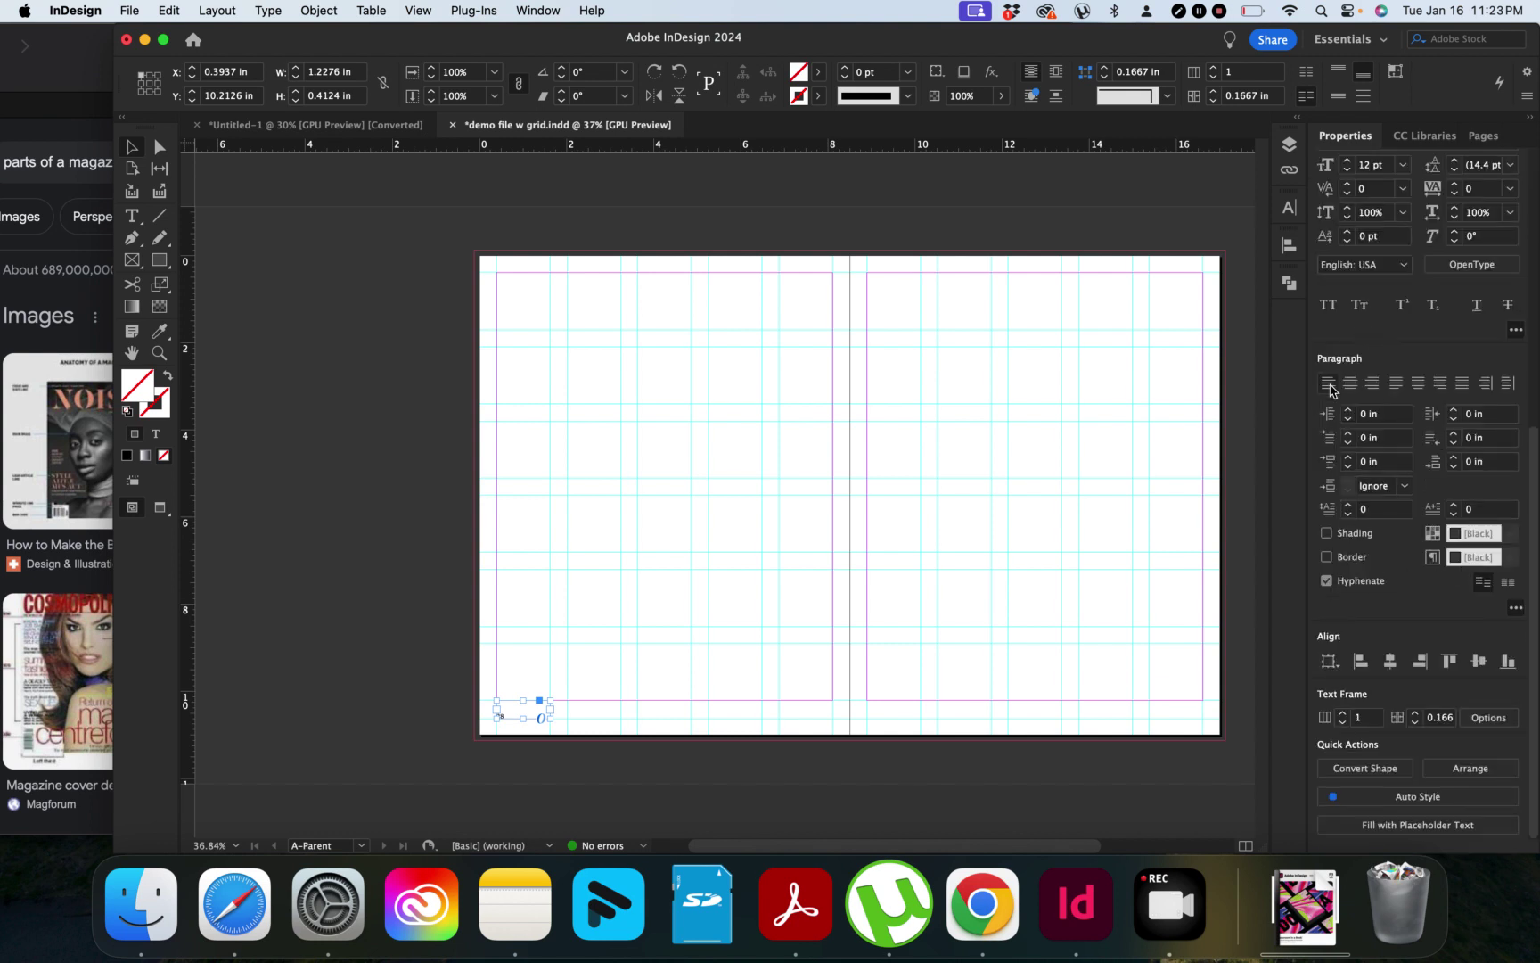
pyautogui.click(644, 758)
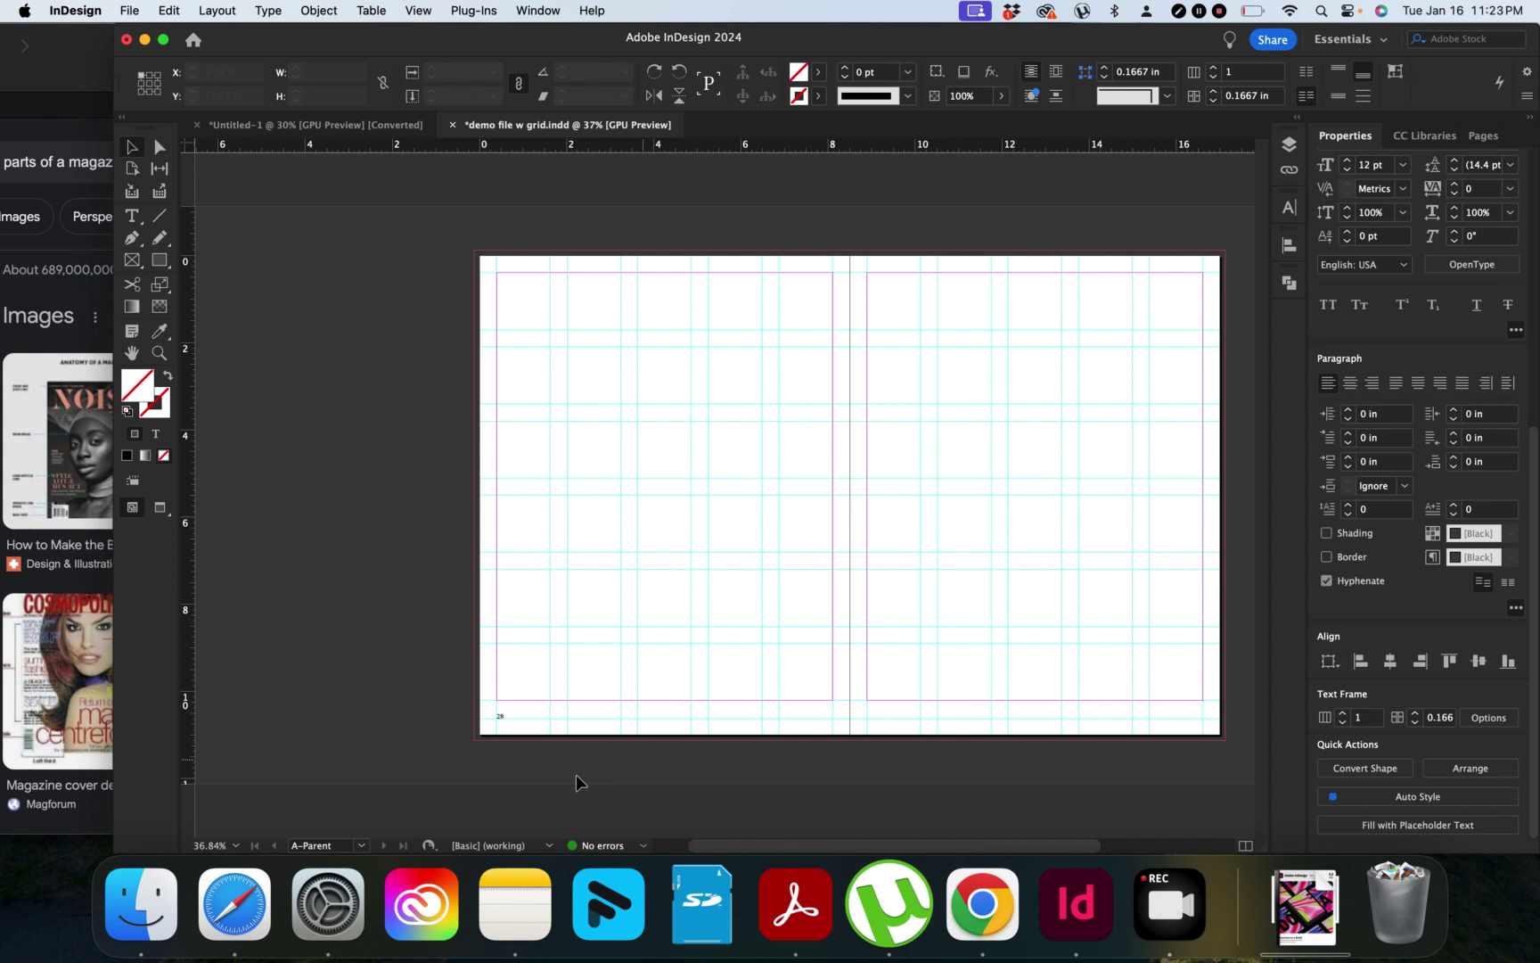
# Duplicate the 28 frame to the right parent page's bottom outer corner and change the copy's text to 30.
pyautogui.click(502, 718)
pyautogui.hscroll(3, 502, 719)
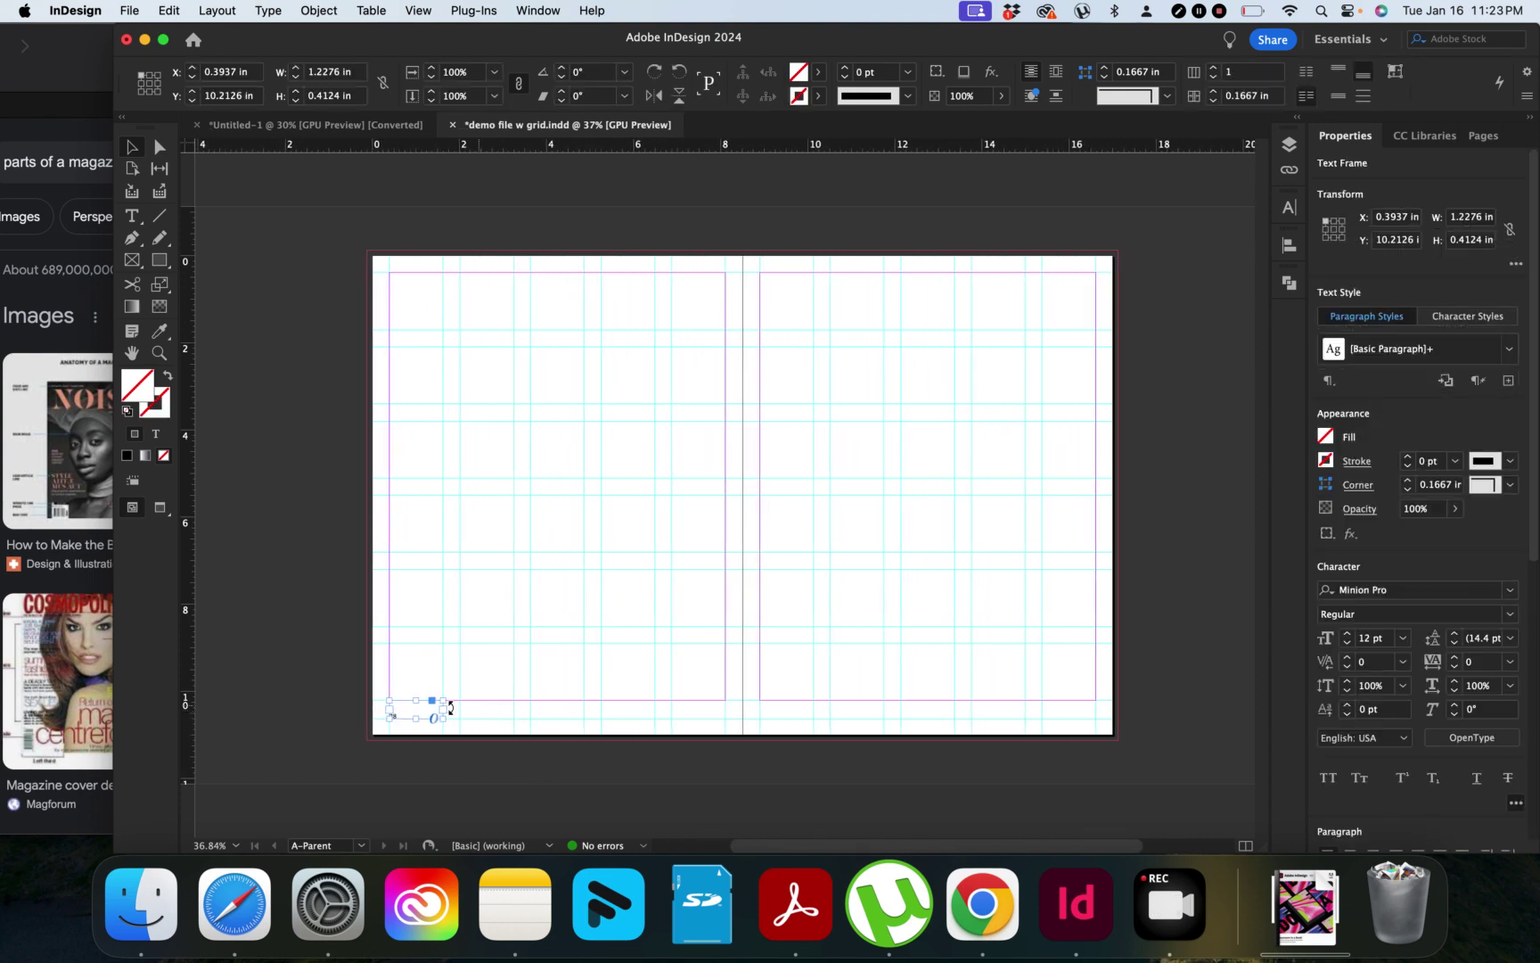
pyautogui.moveTo(393, 709); pyautogui.dragTo(1052, 717)
pyautogui.doubleClick(1055, 710)
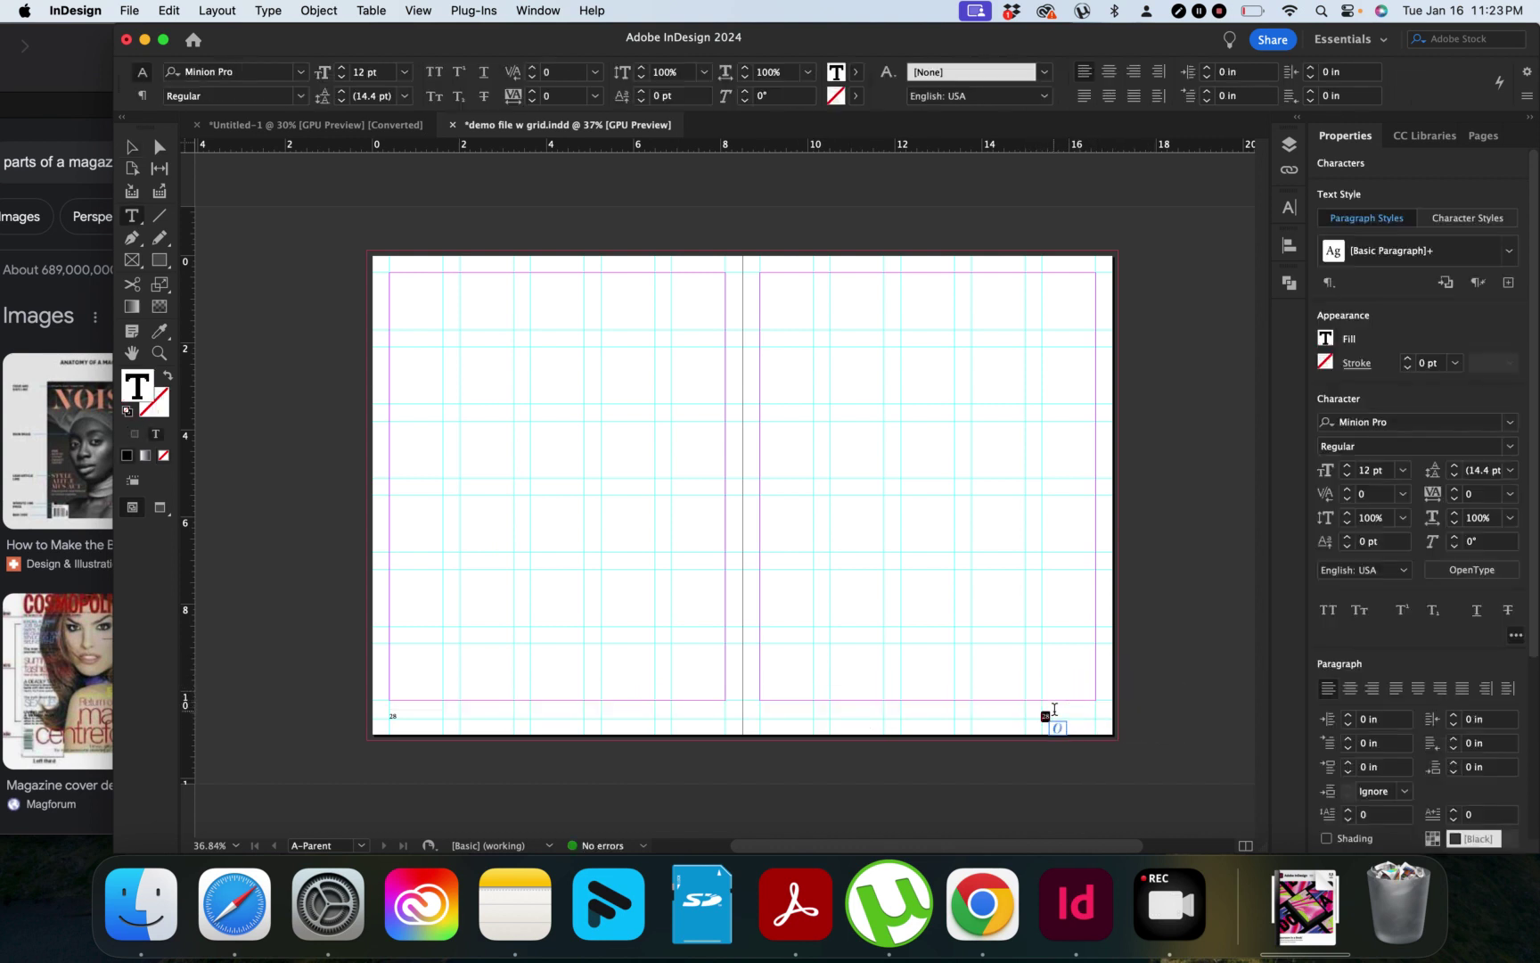
pyautogui.write('30')
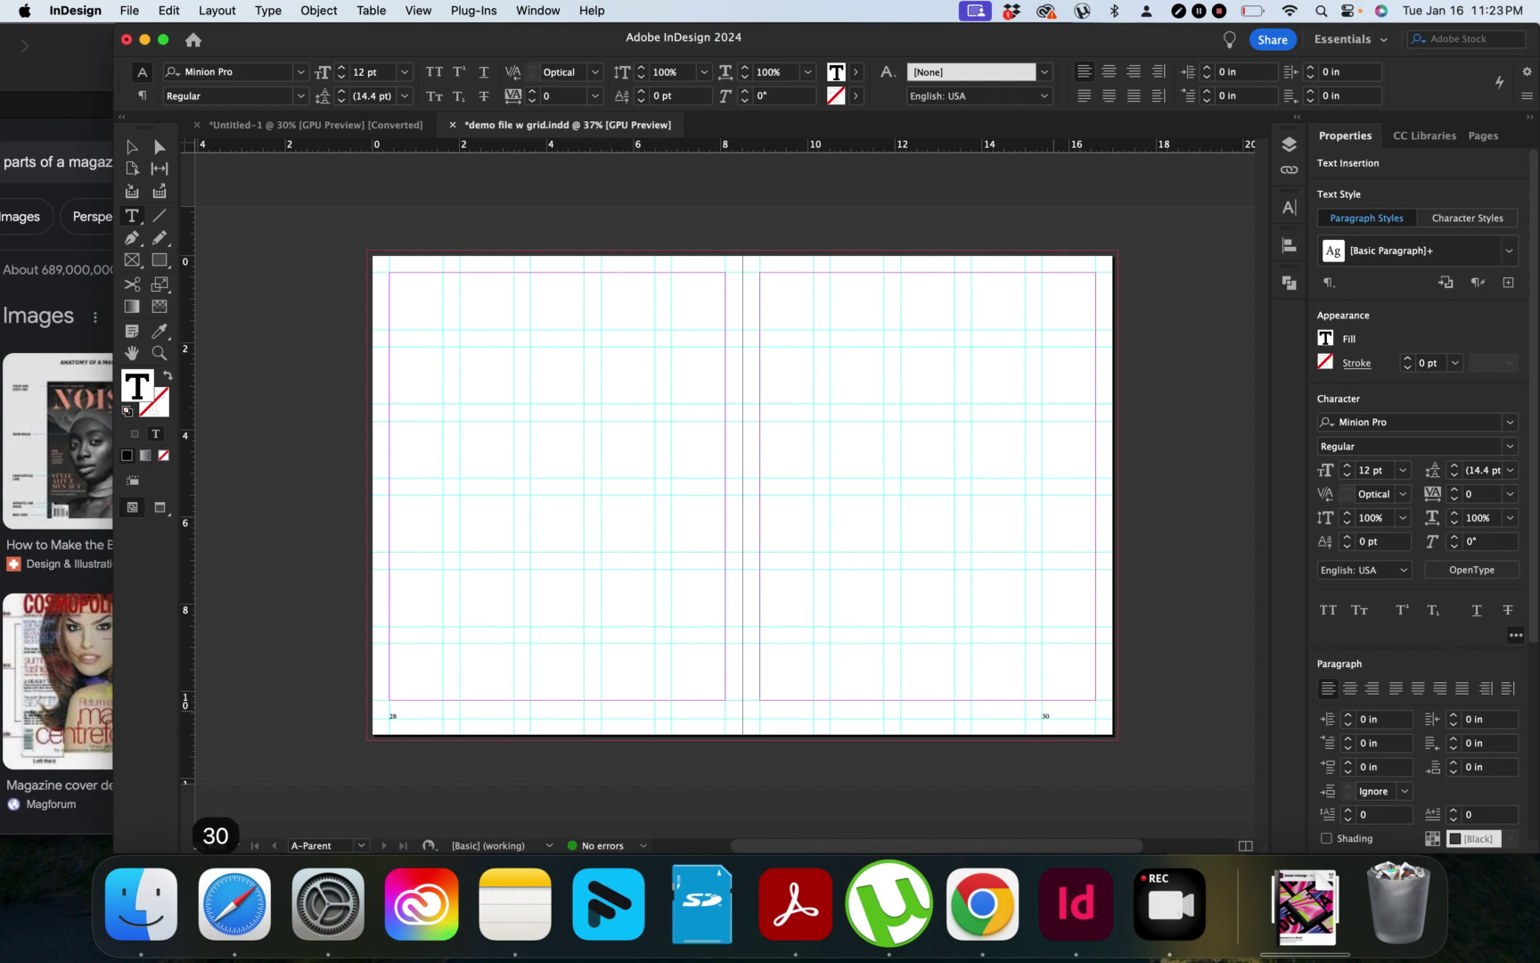
# Right-align the number 30 within its text frame on the right parent page.
pyautogui.press('Escape')
pyautogui.press('v')
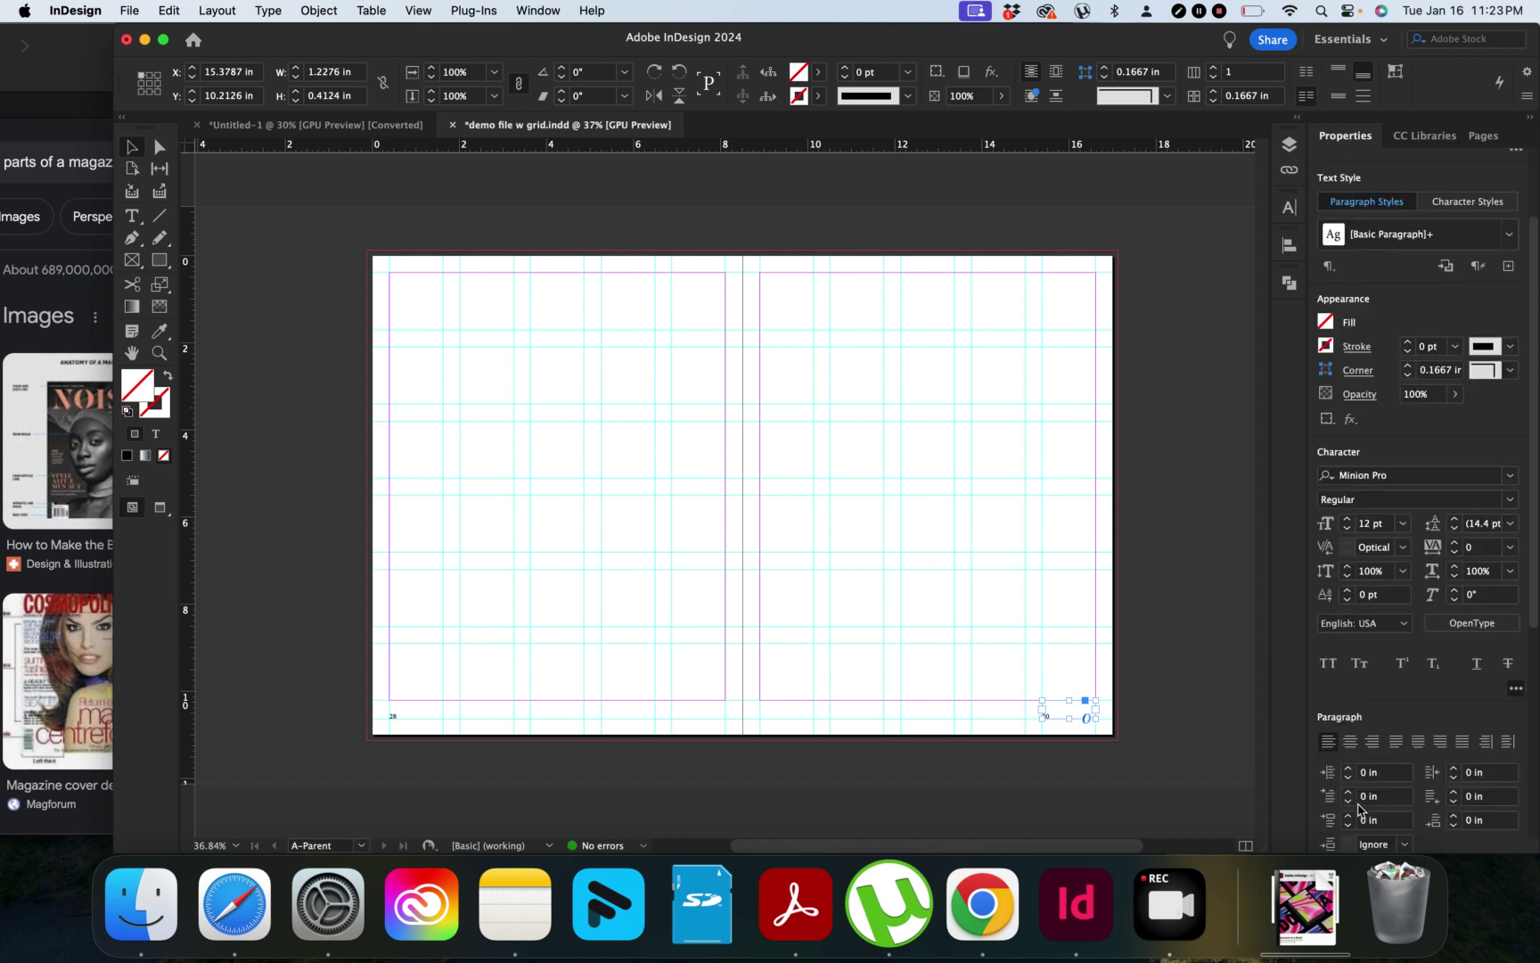
pyautogui.click(1372, 741)
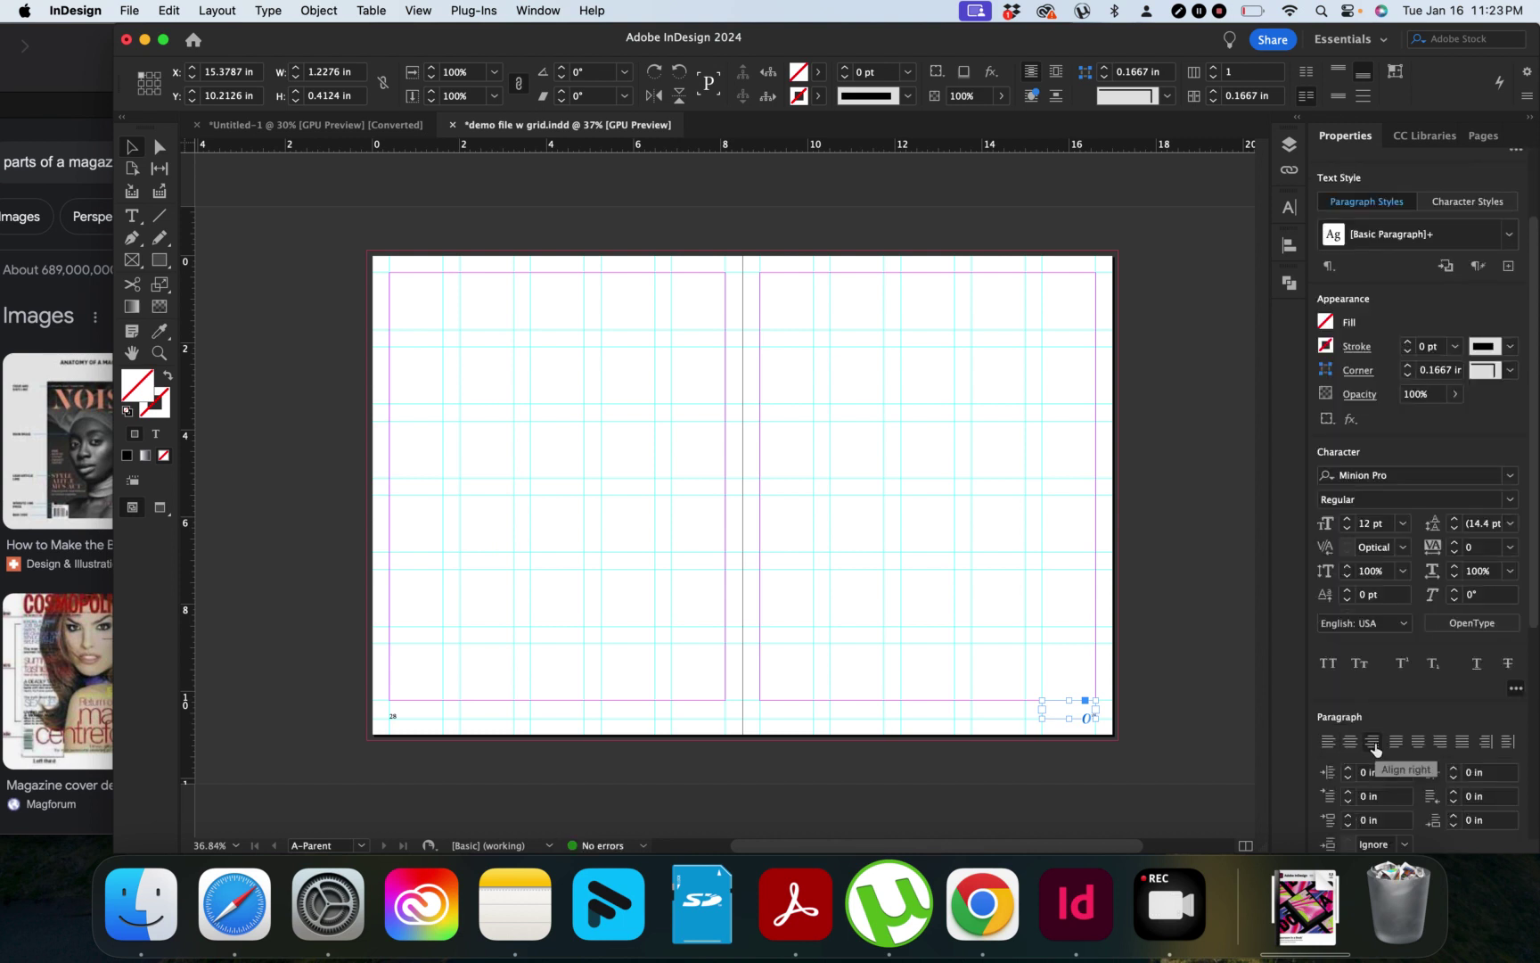
pyautogui.click(1189, 714)
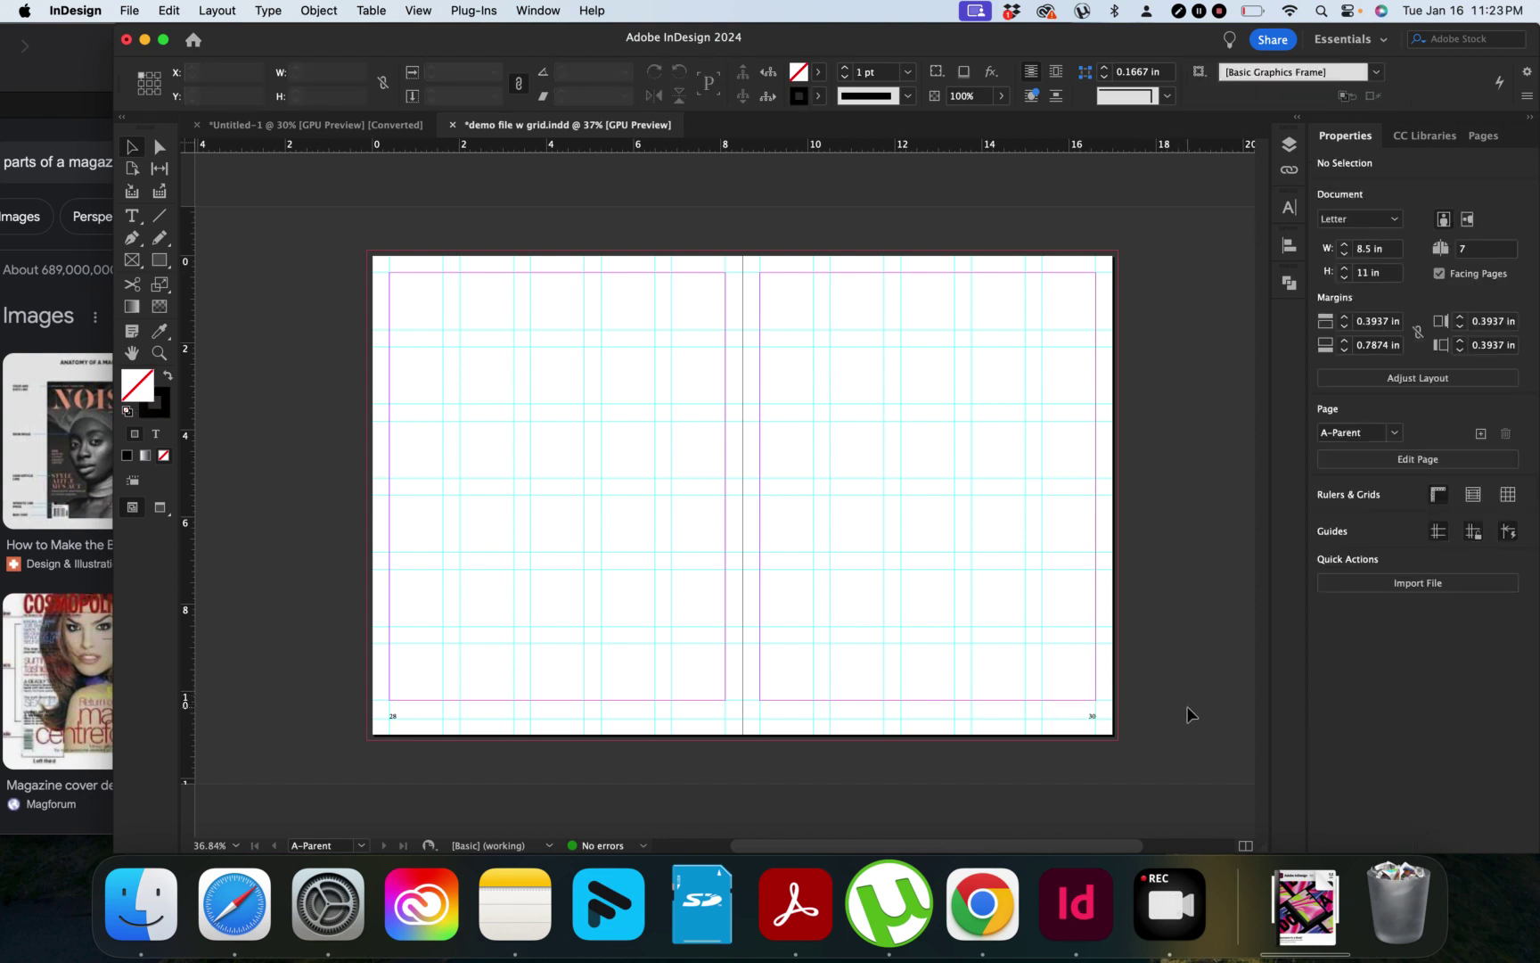
pyautogui.click(400, 716)
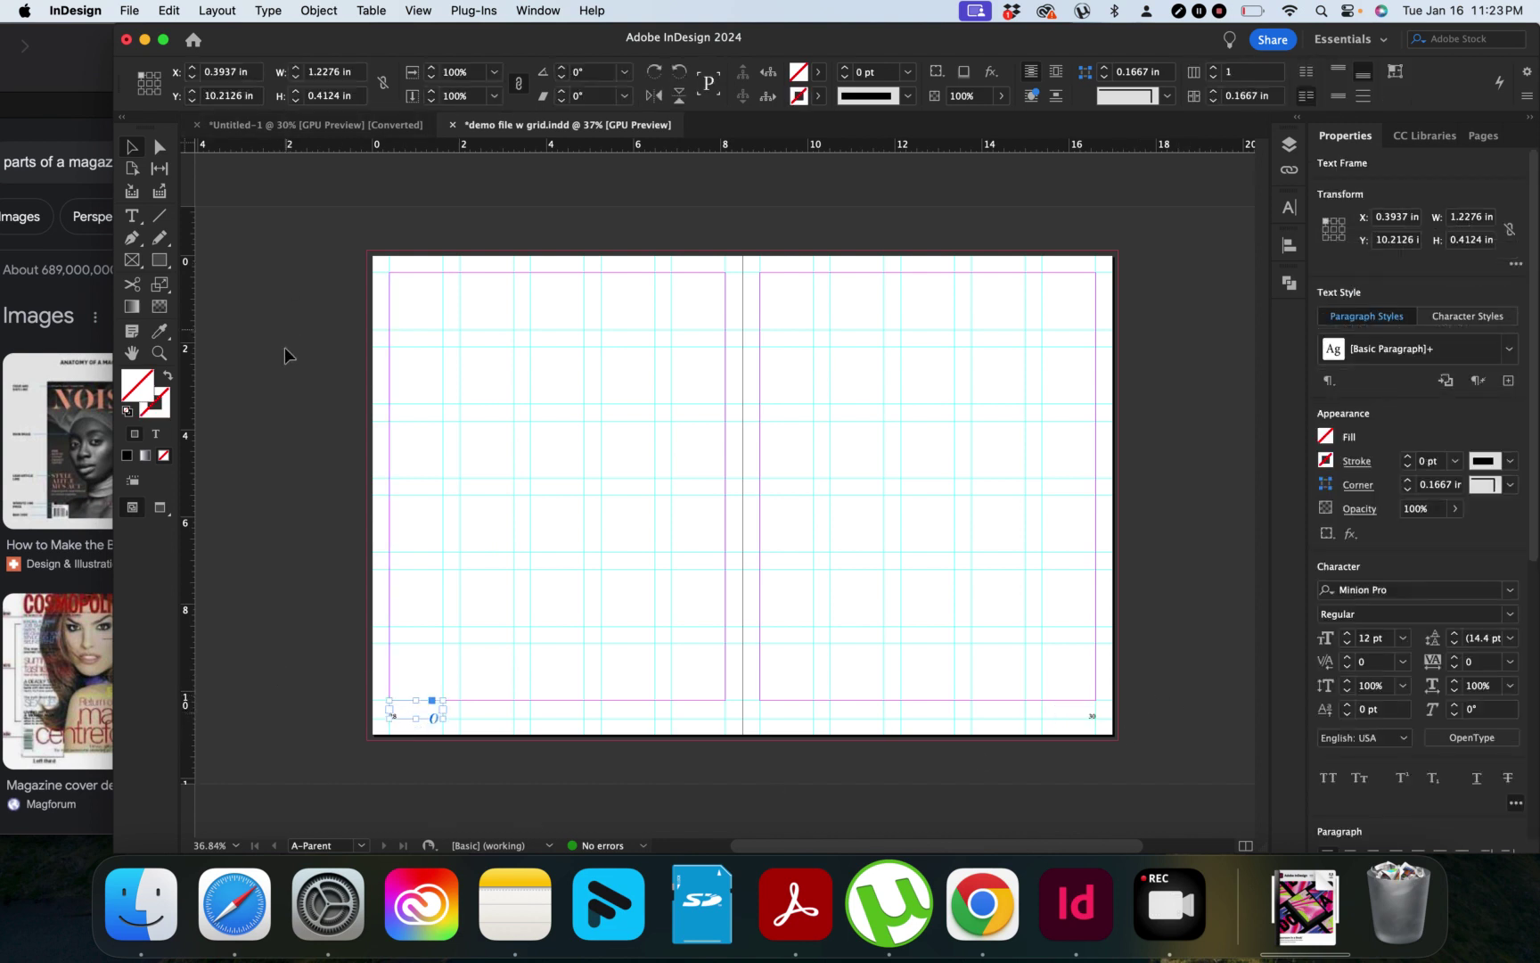
pyautogui.click(225, 14)
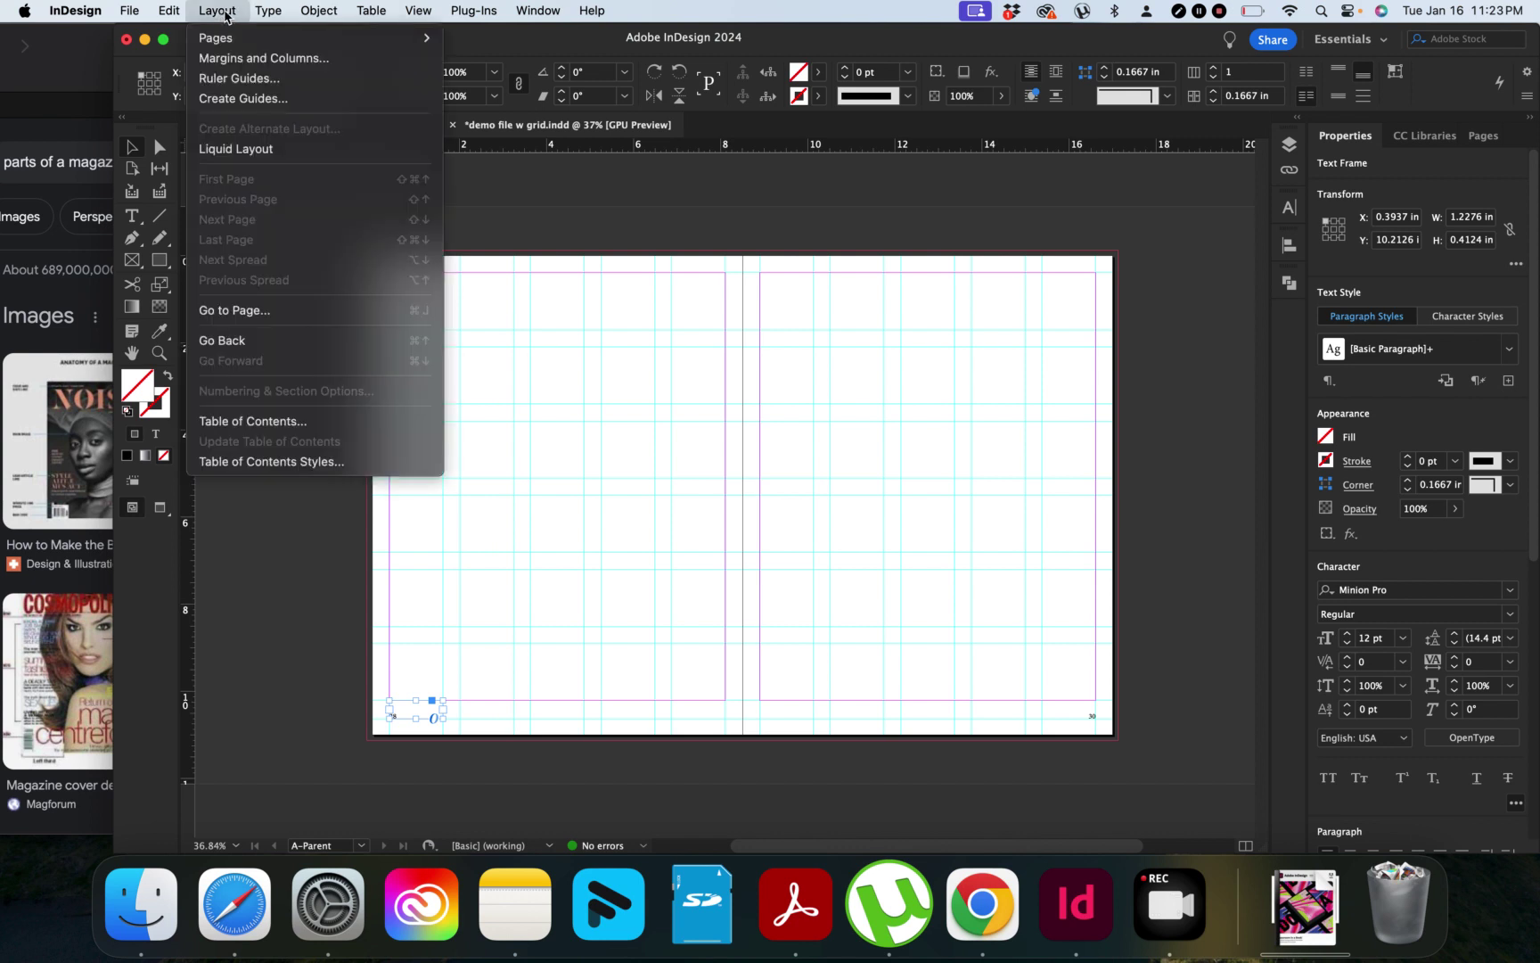
pyautogui.moveTo(275, 13)
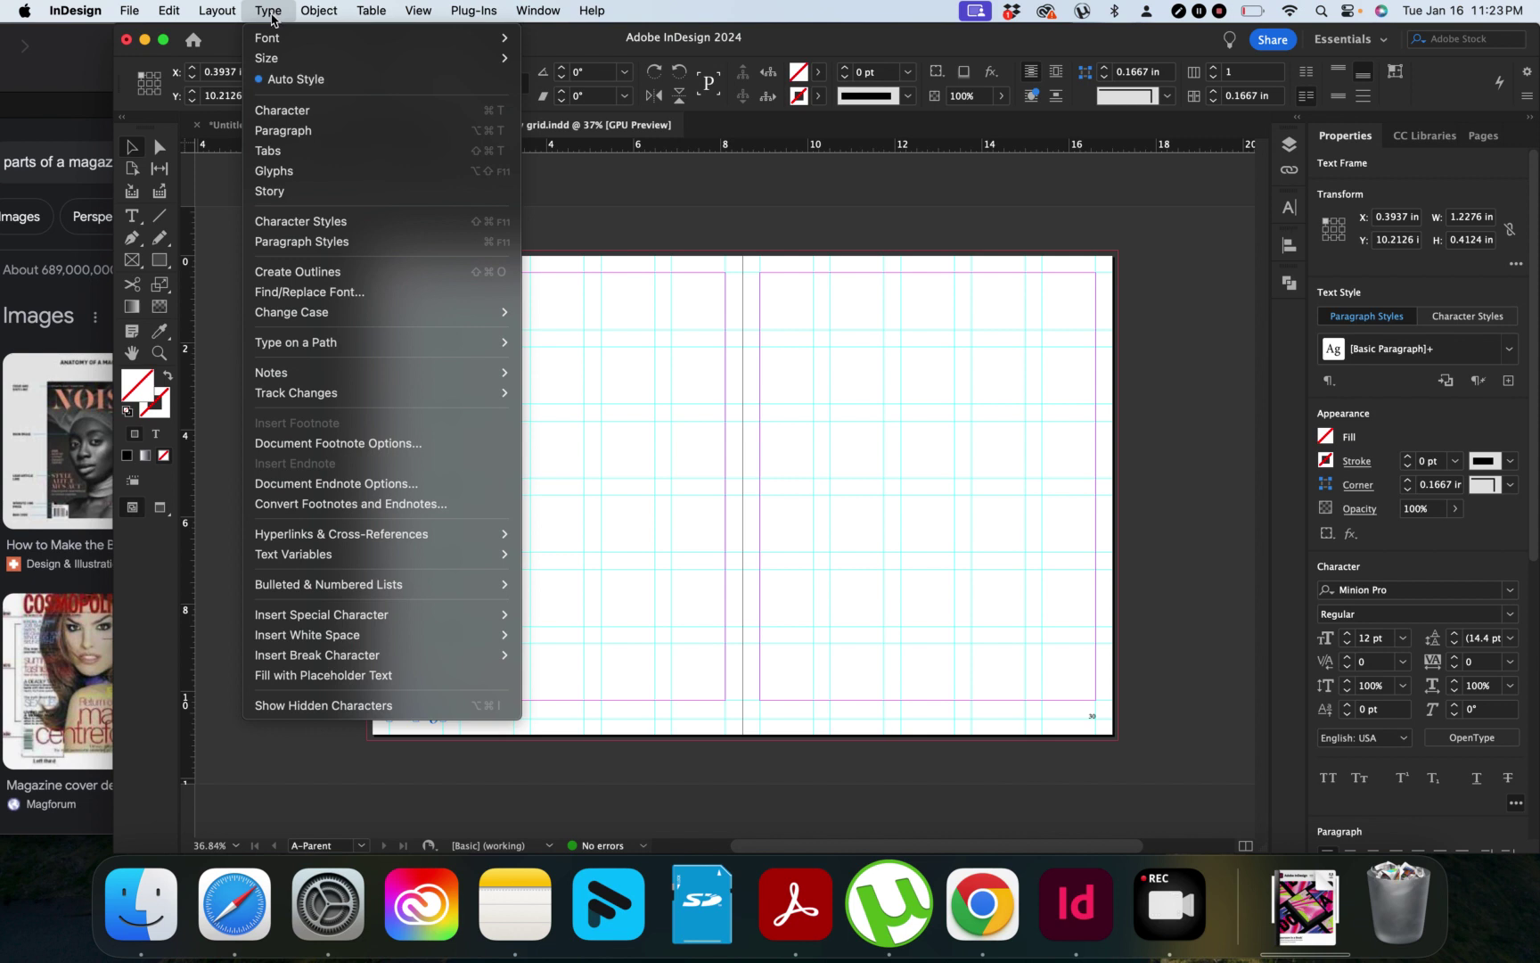
pyautogui.moveTo(292, 346)
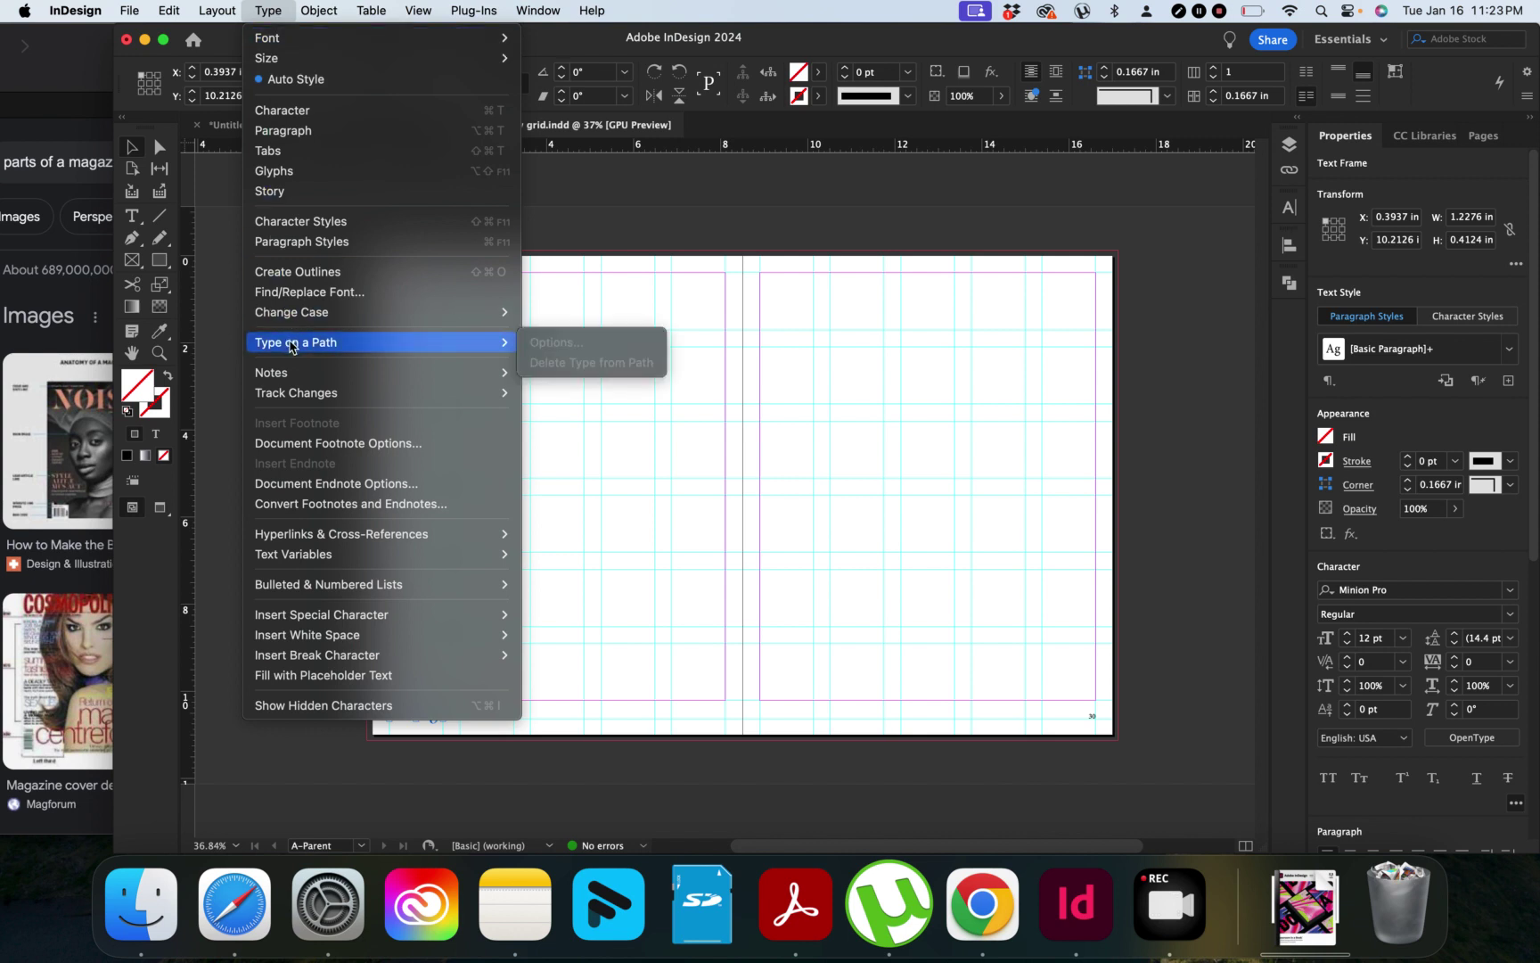
pyautogui.moveTo(304, 620)
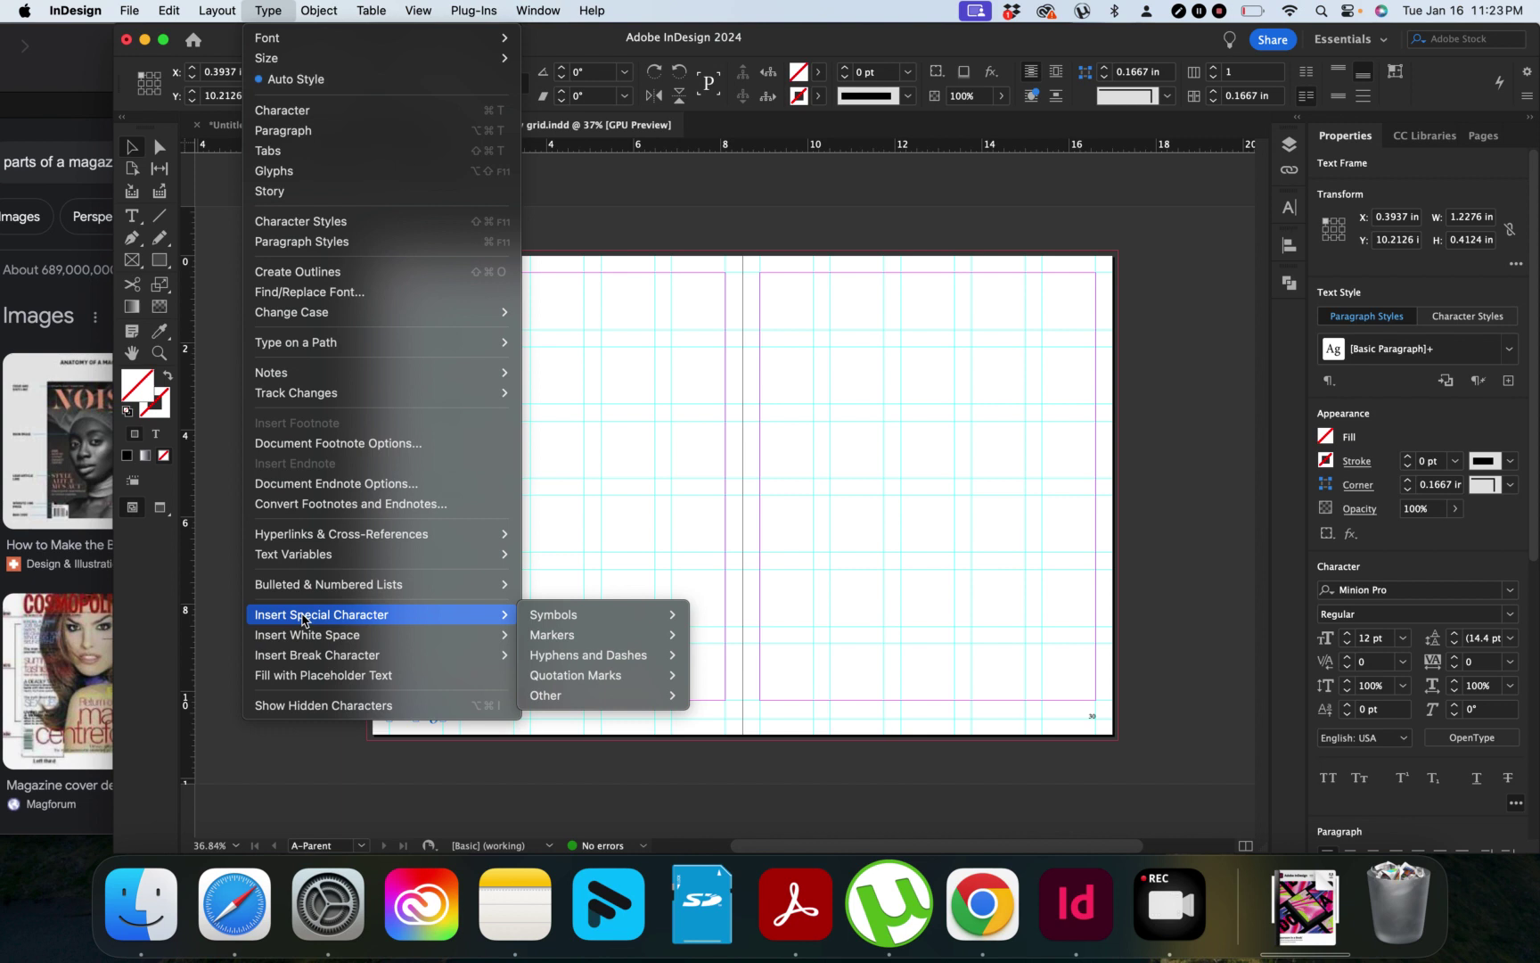
pyautogui.moveTo(572, 643)
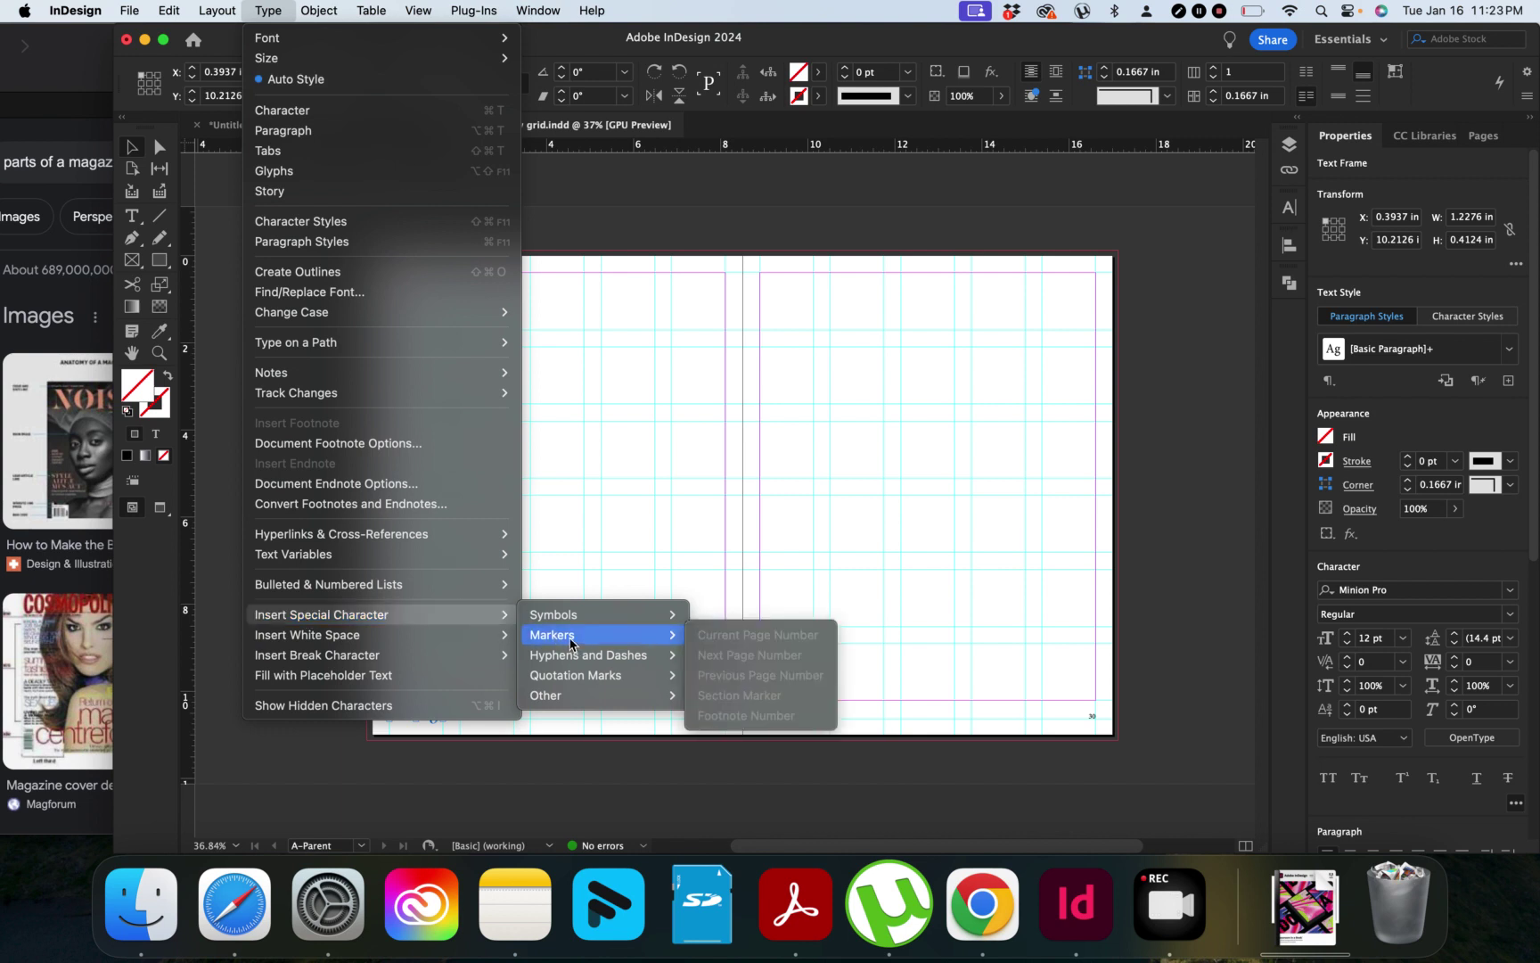
pyautogui.click(490, 772)
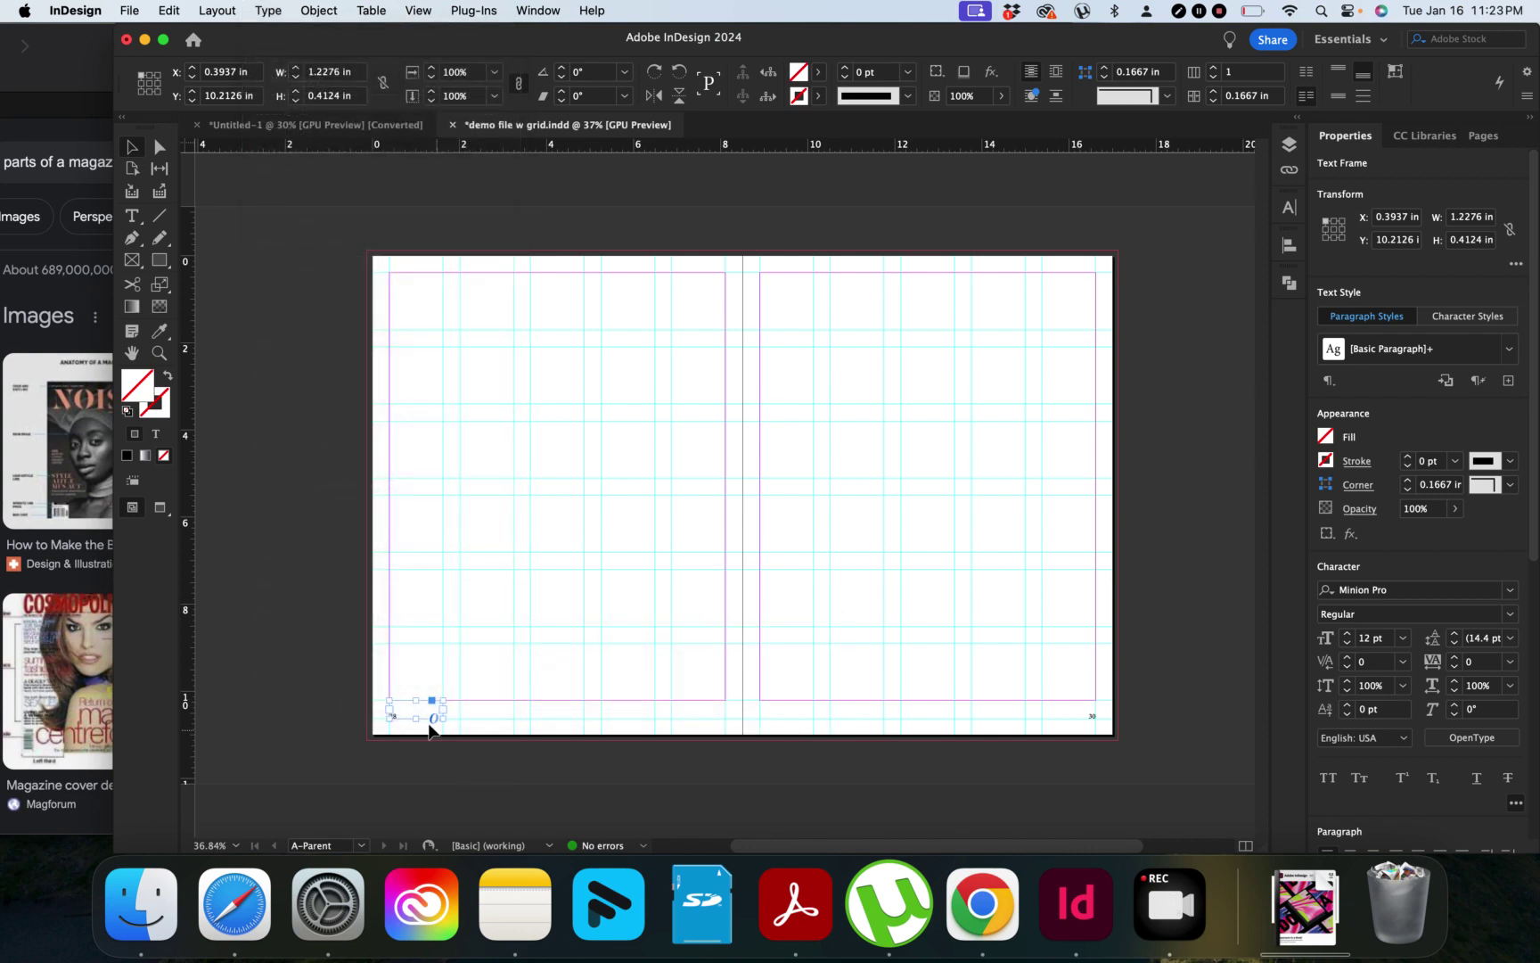
# Replace the number 28 on the left parent page with the Current Page Number marker.
pyautogui.tripleClick(402, 712)
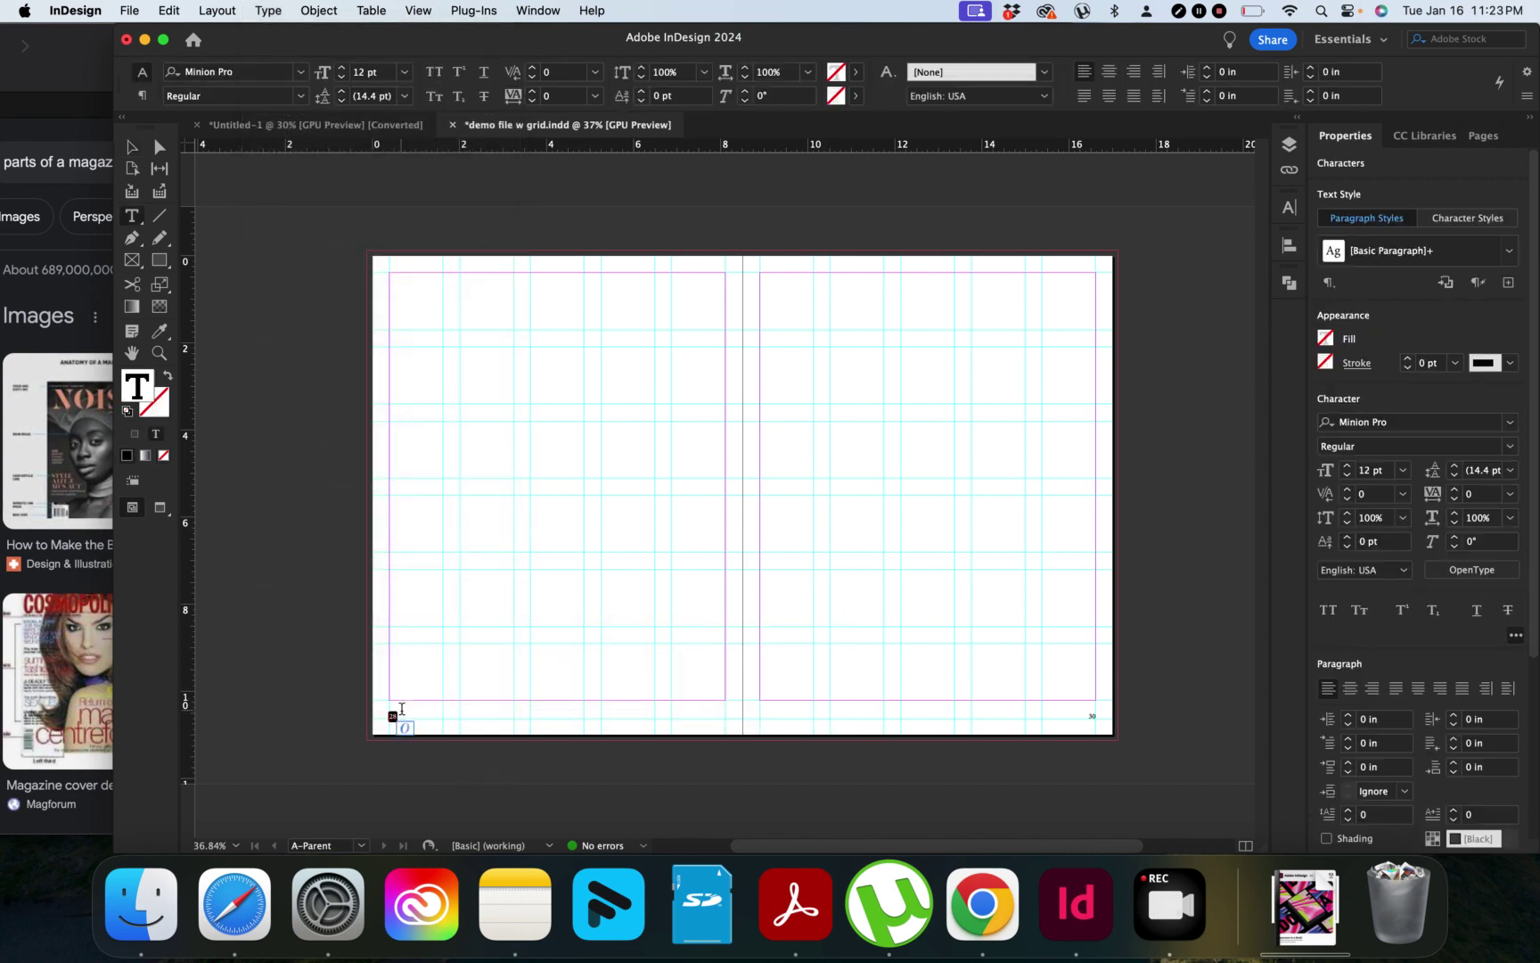
pyautogui.click(319, 12)
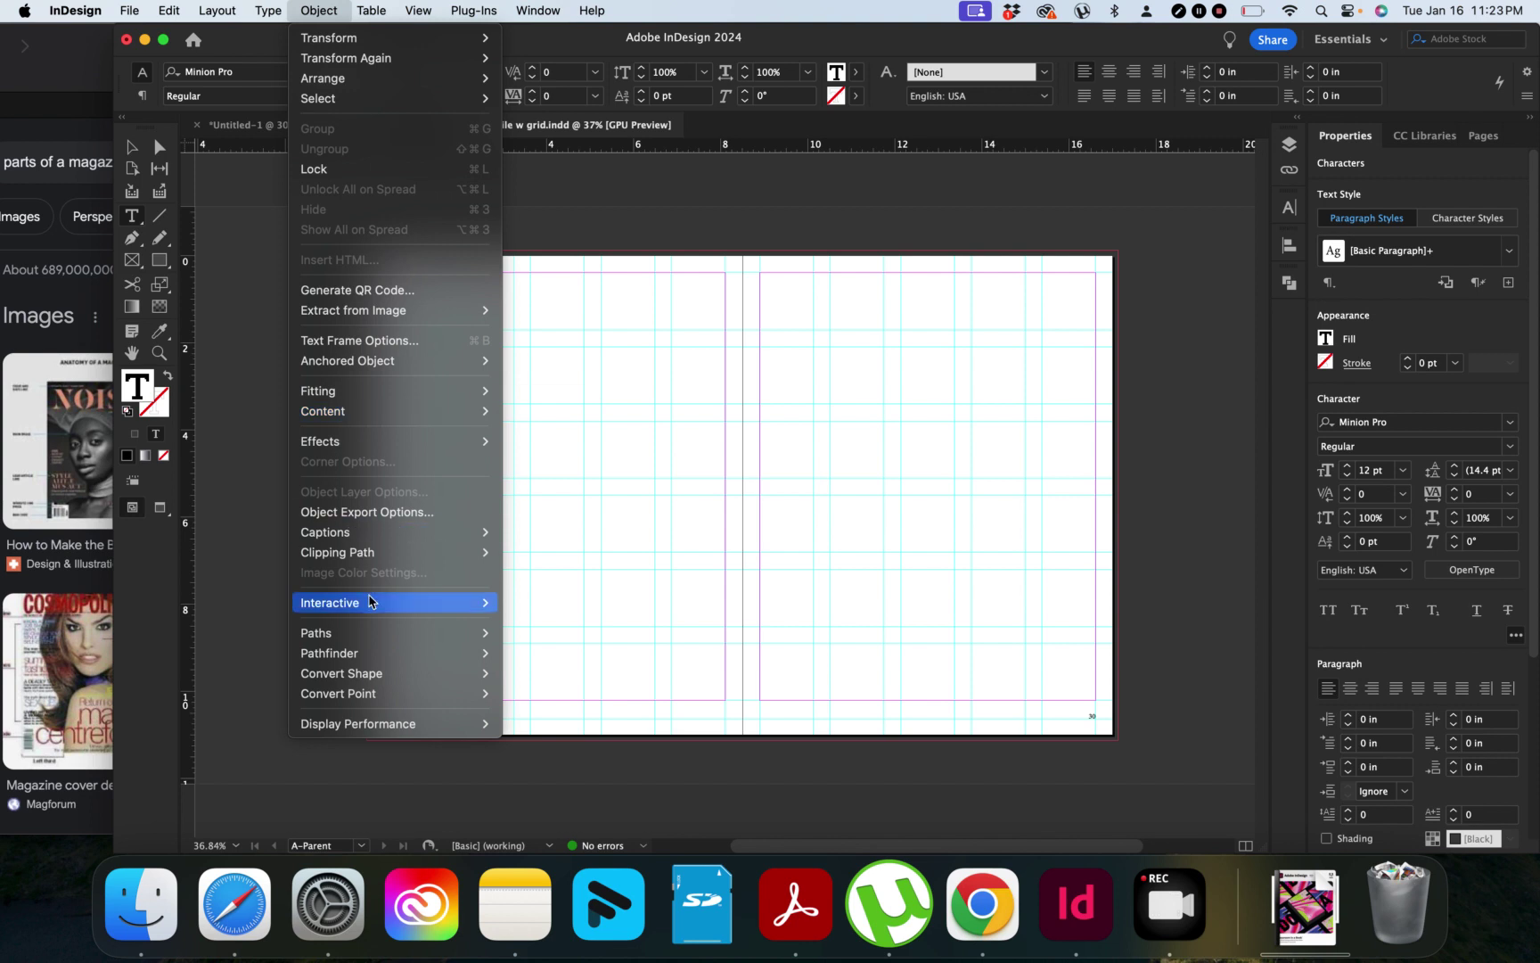
pyautogui.moveTo(369, 602)
pyautogui.moveTo(275, 11)
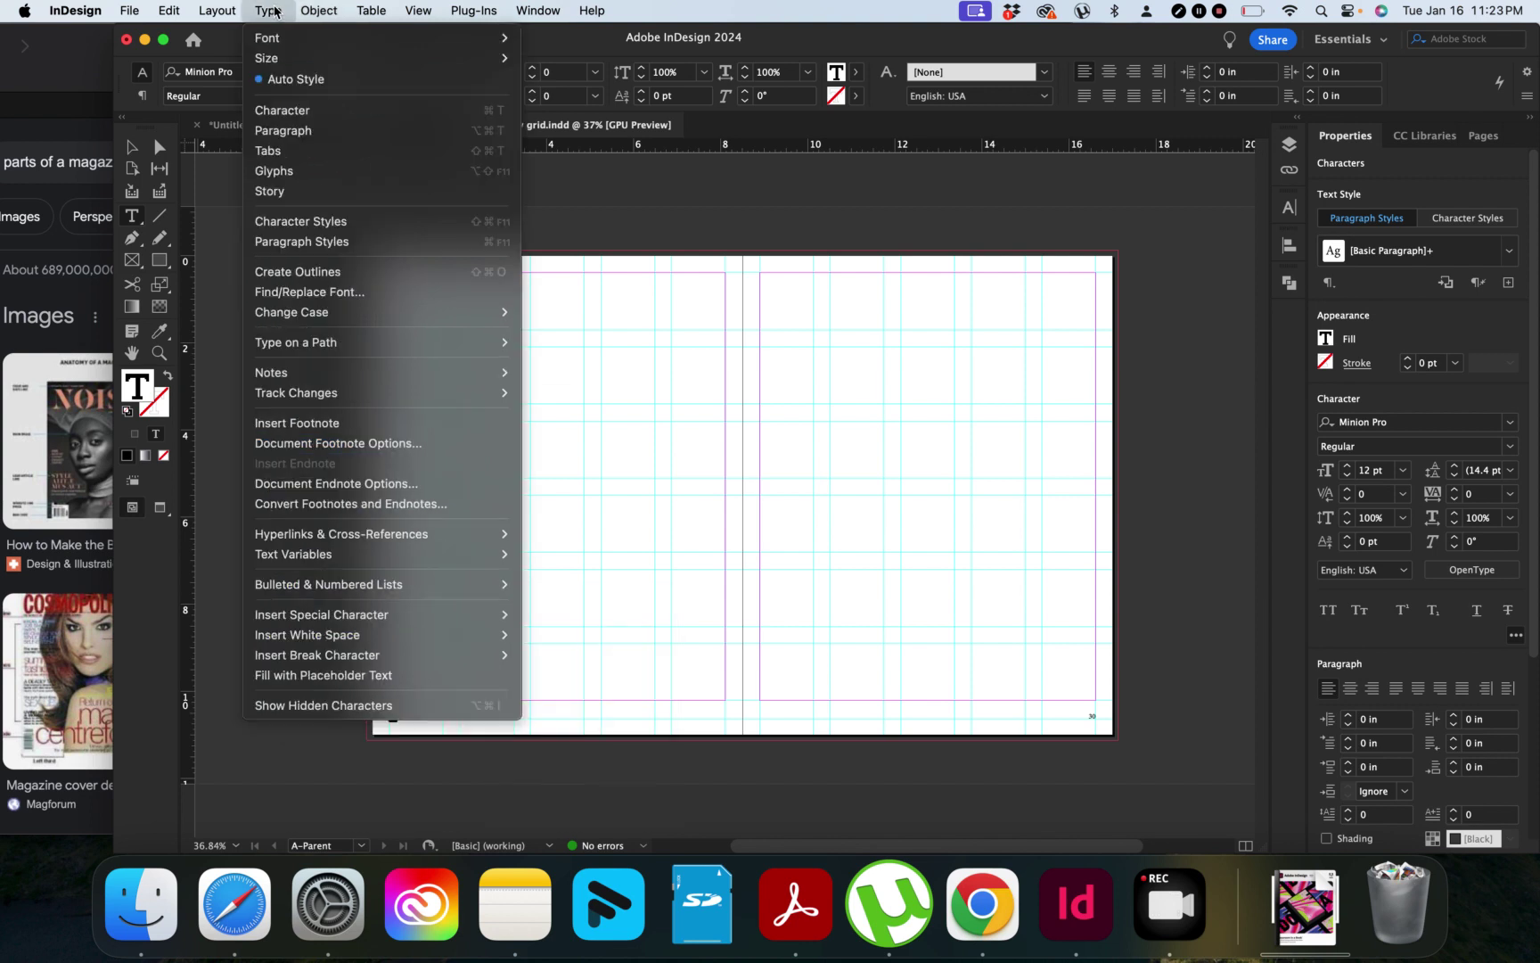
pyautogui.moveTo(497, 615)
pyautogui.moveTo(628, 638)
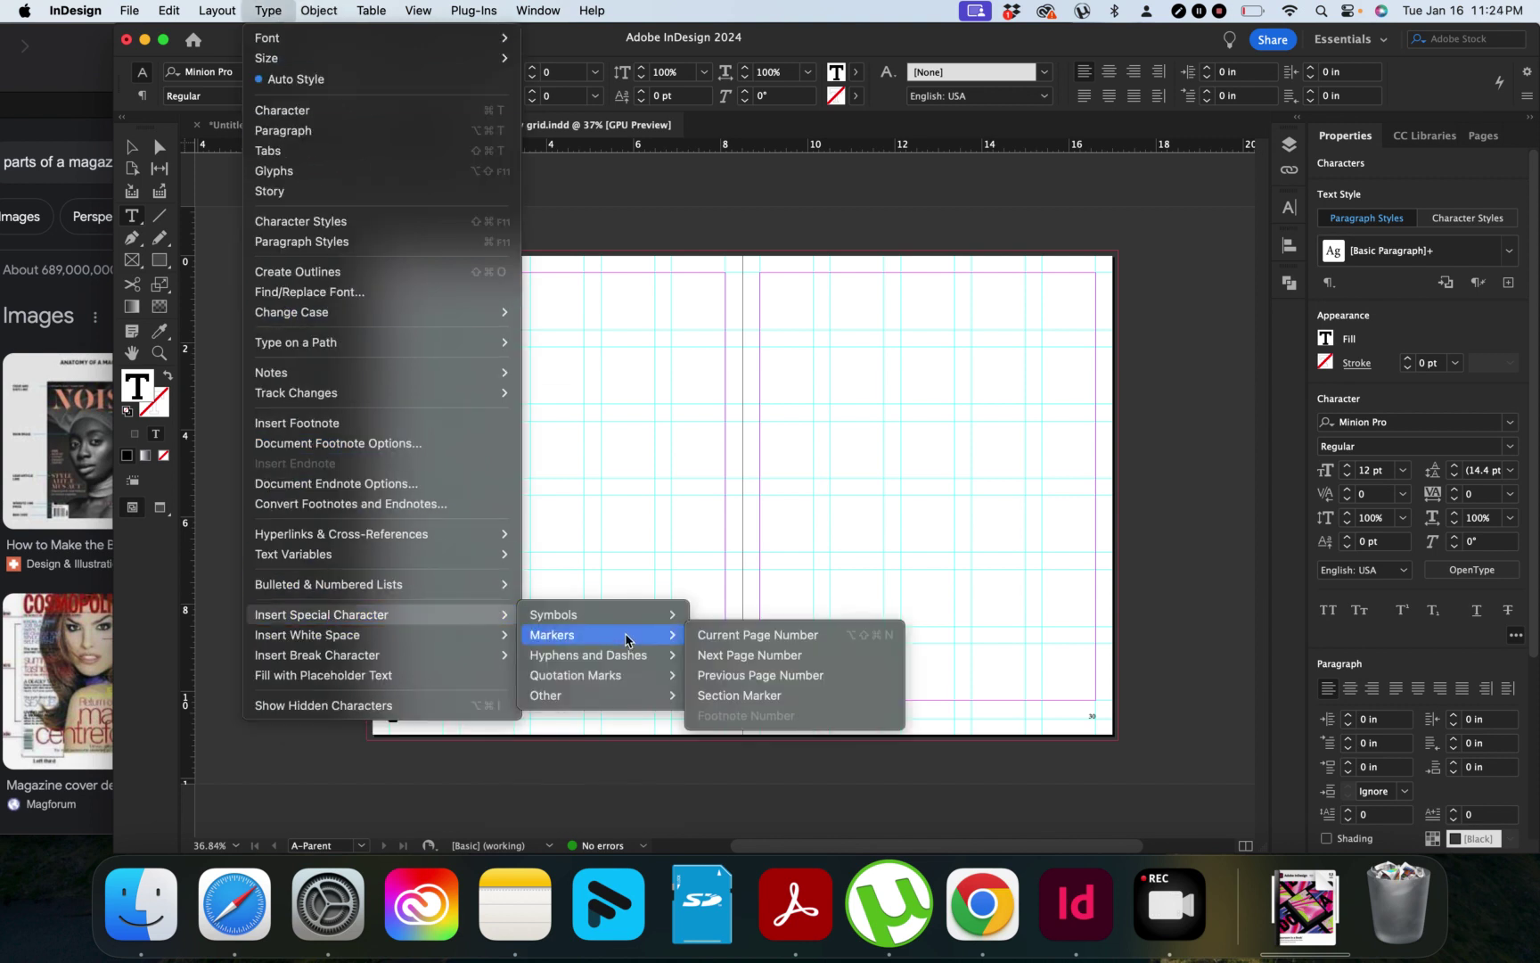
pyautogui.click(705, 640)
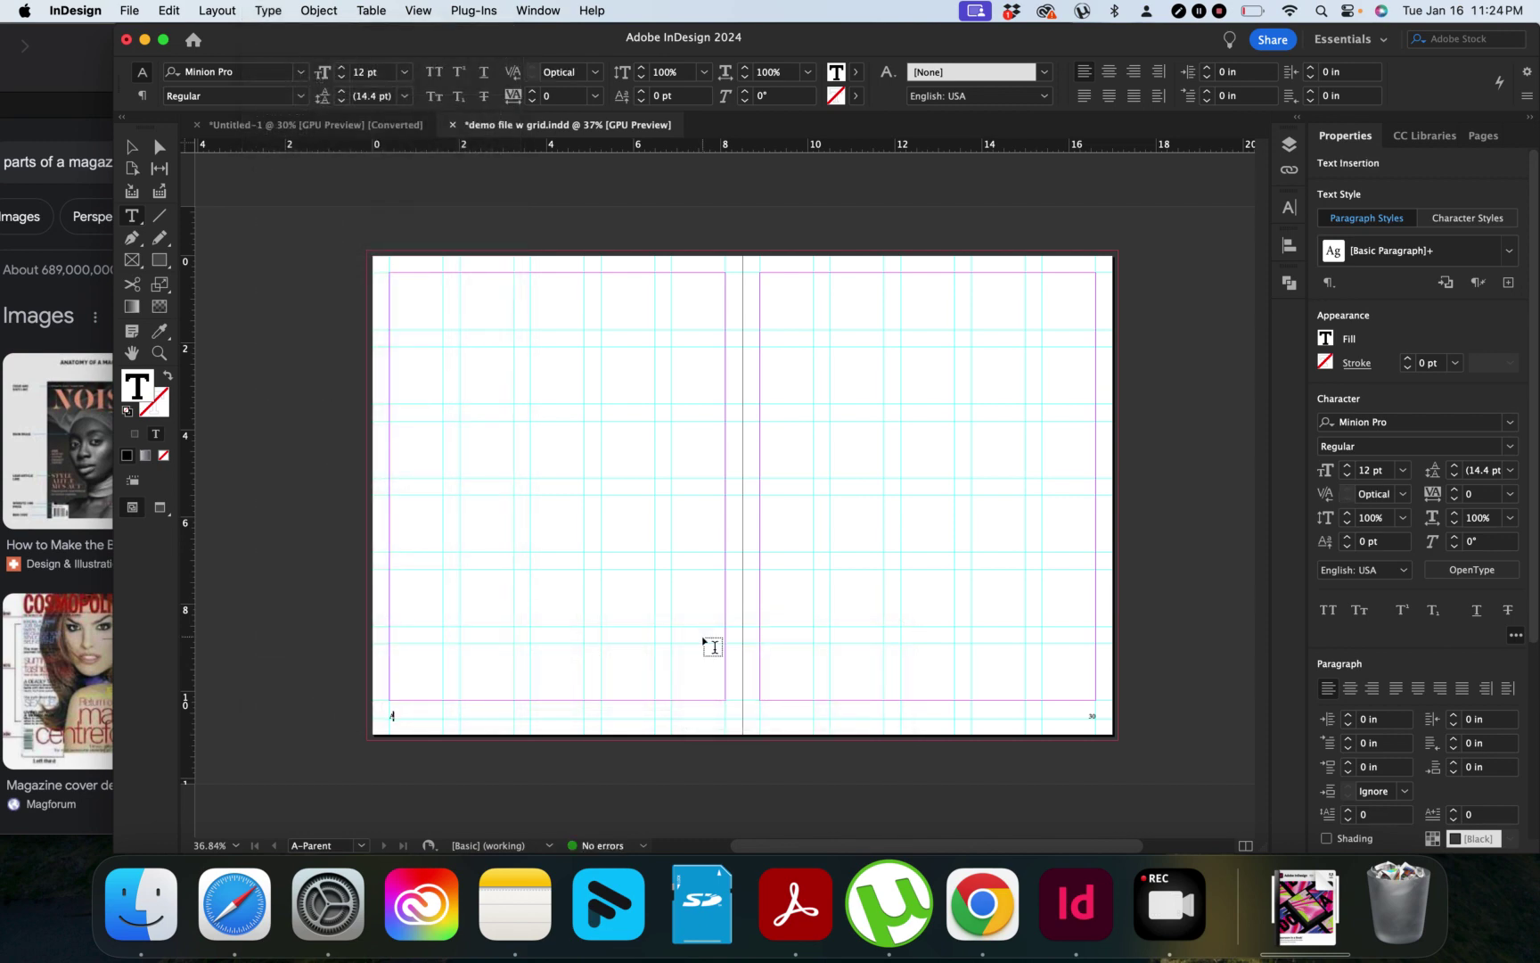
pyautogui.click(505, 759)
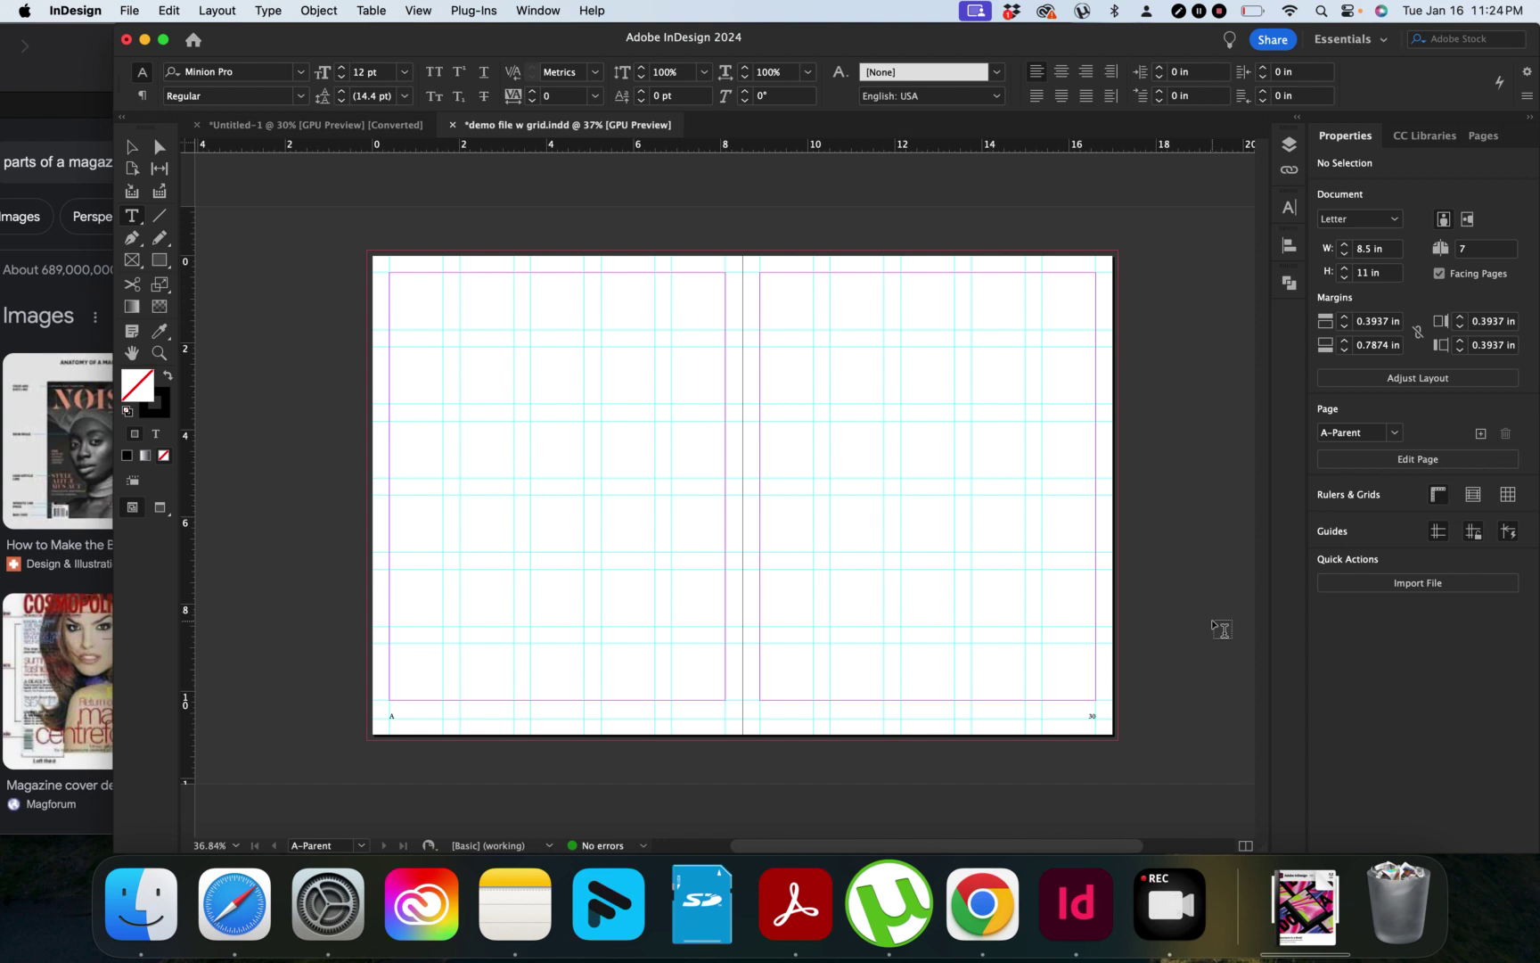
pyautogui.click(1481, 136)
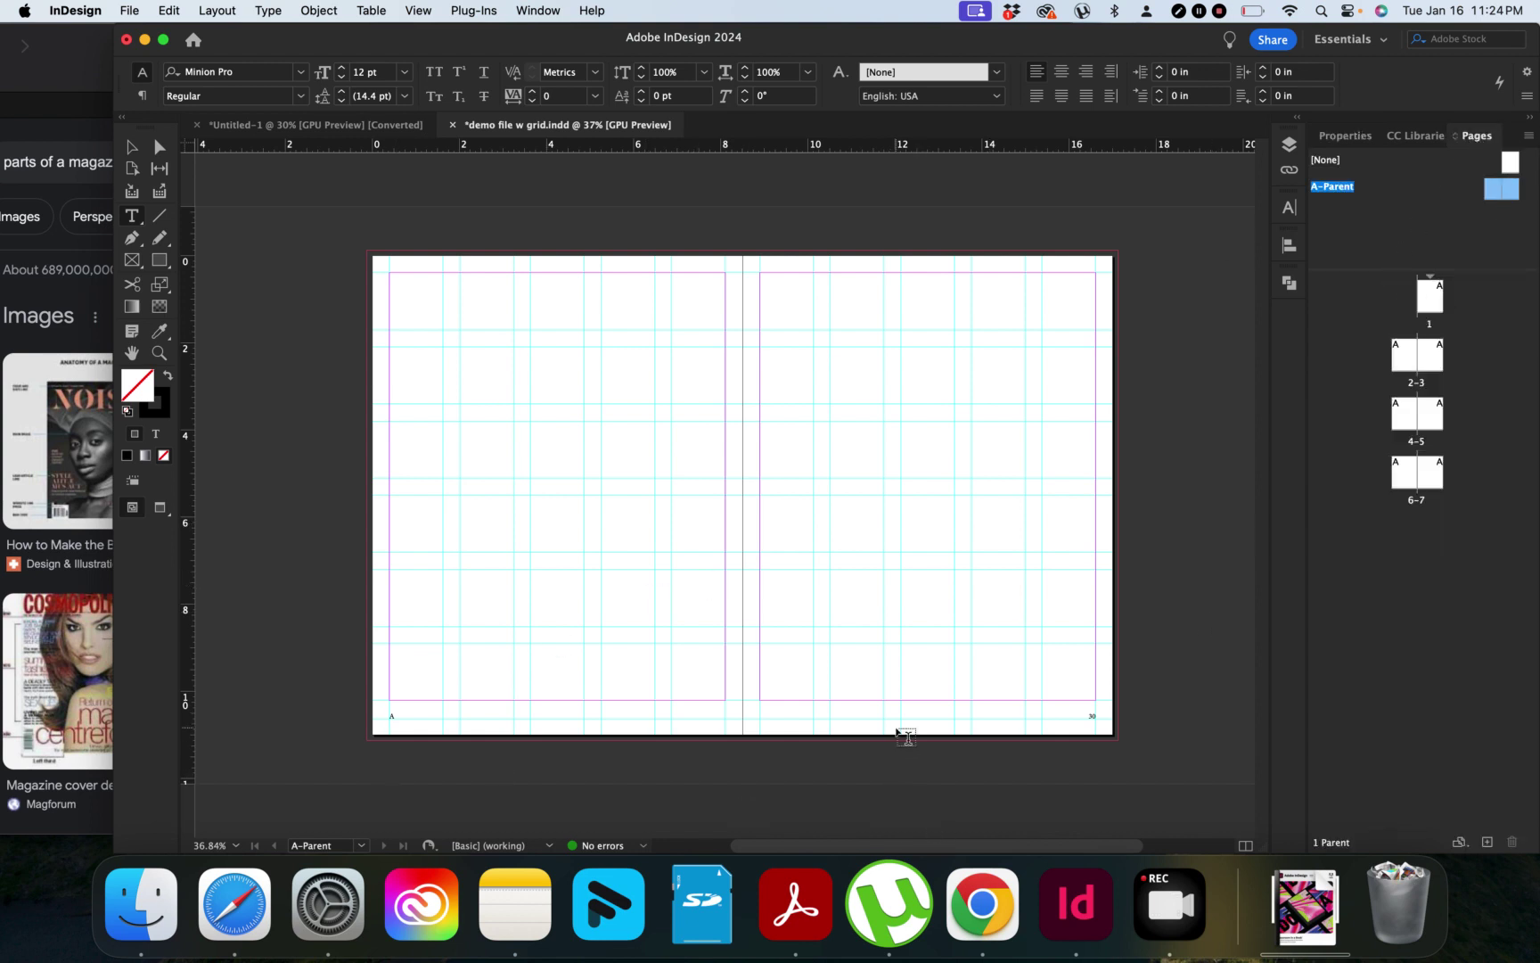
pyautogui.press('v')
pyautogui.click(1089, 717)
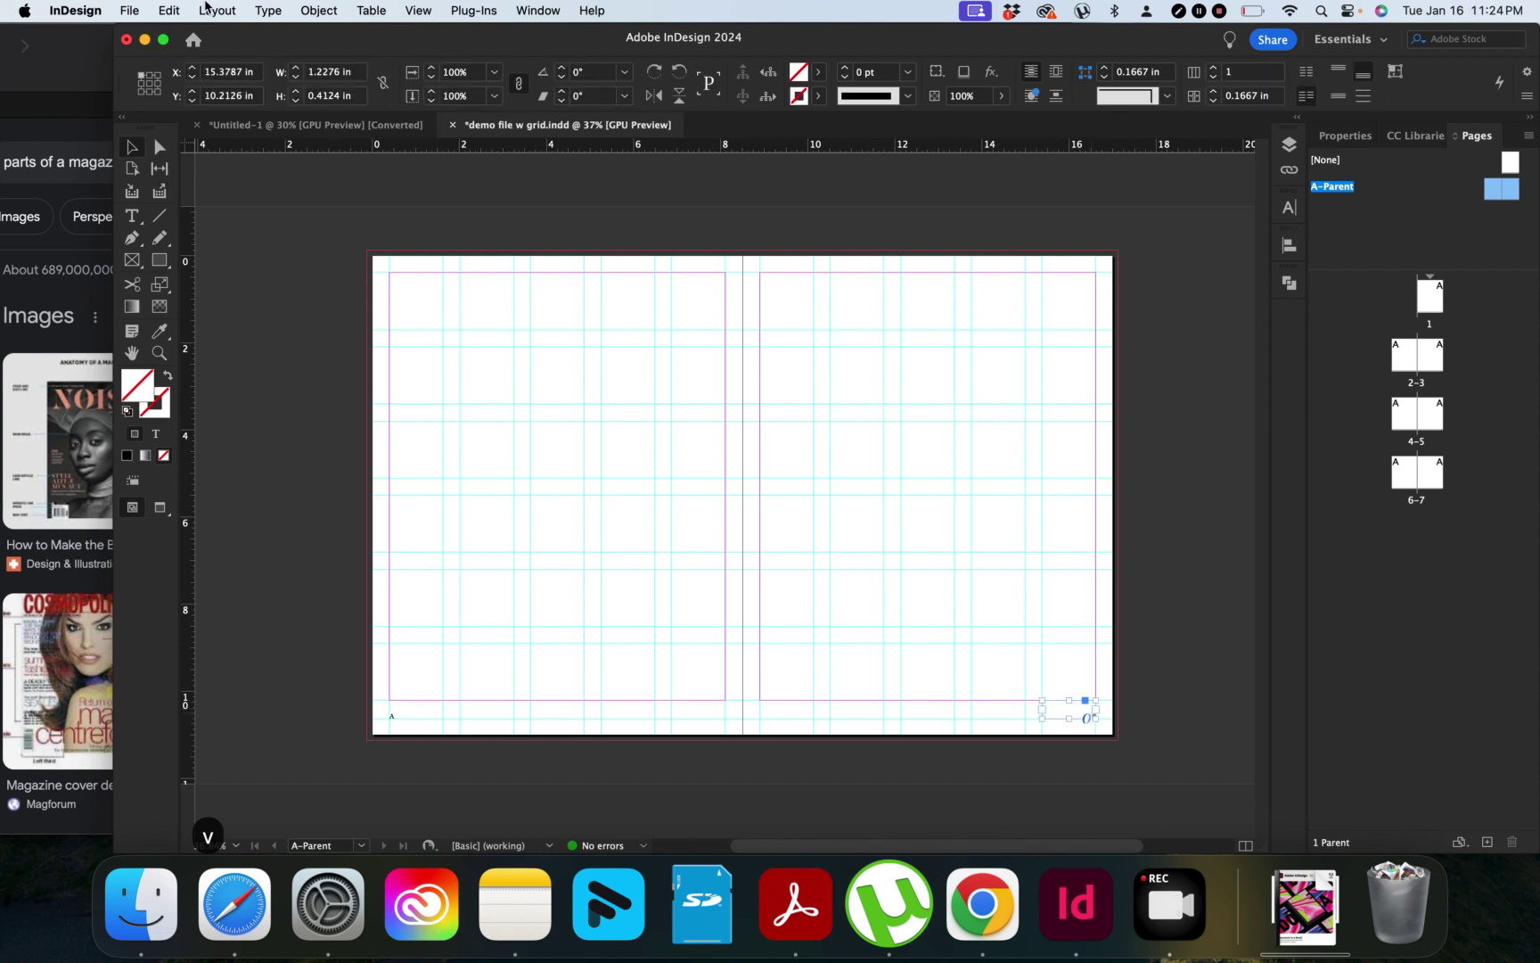
pyautogui.click(284, 12)
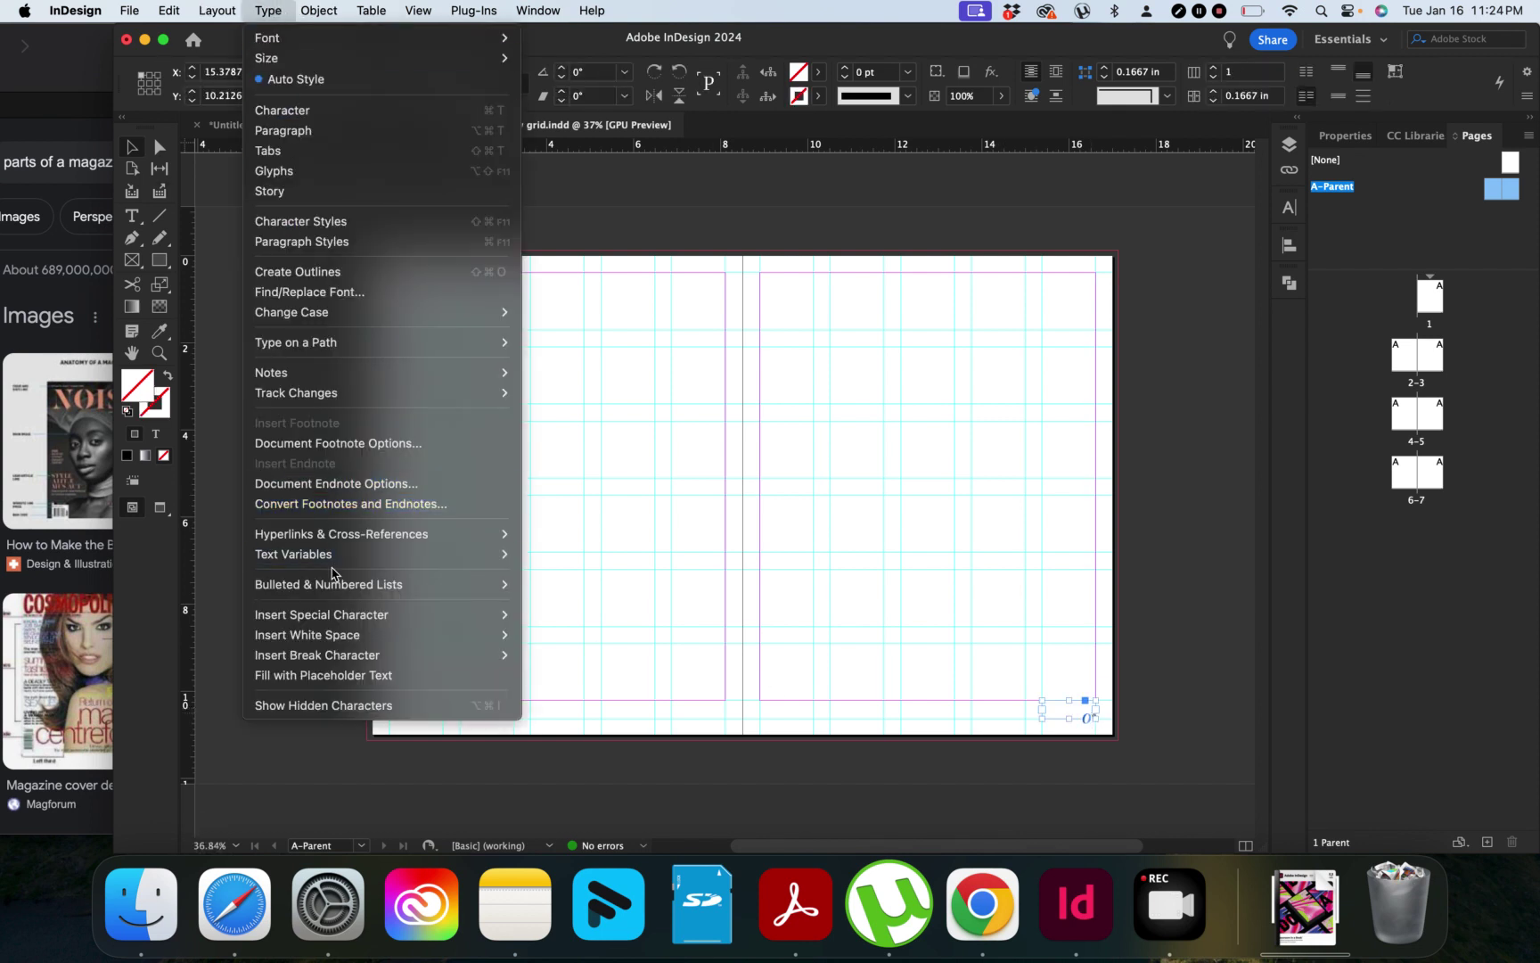
pyautogui.moveTo(573, 615)
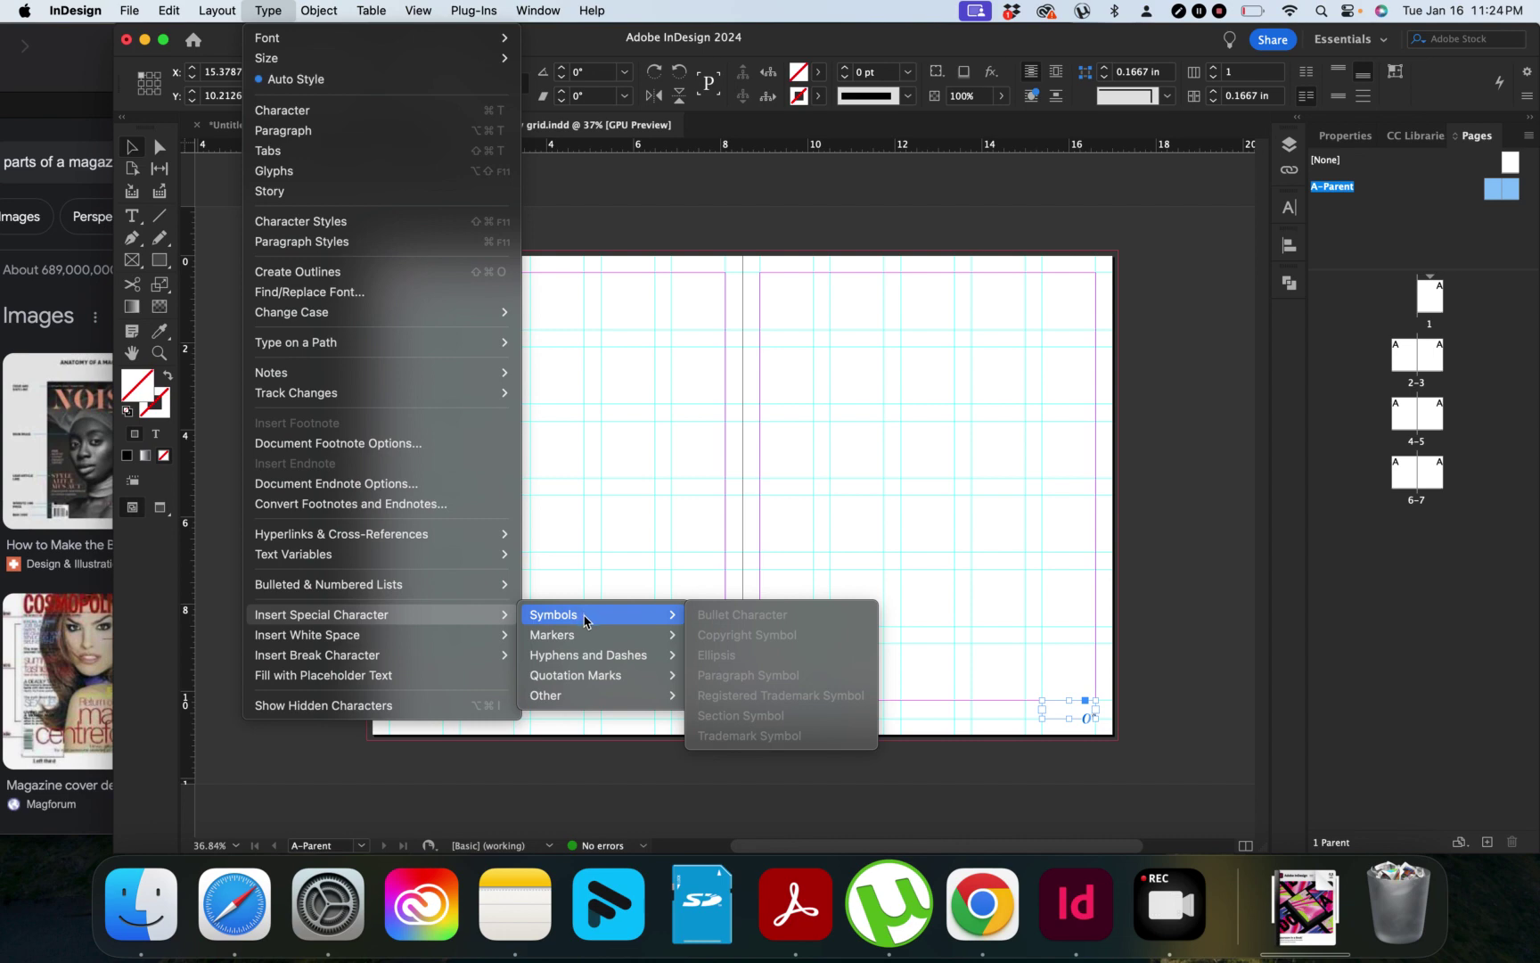
pyautogui.click(887, 577)
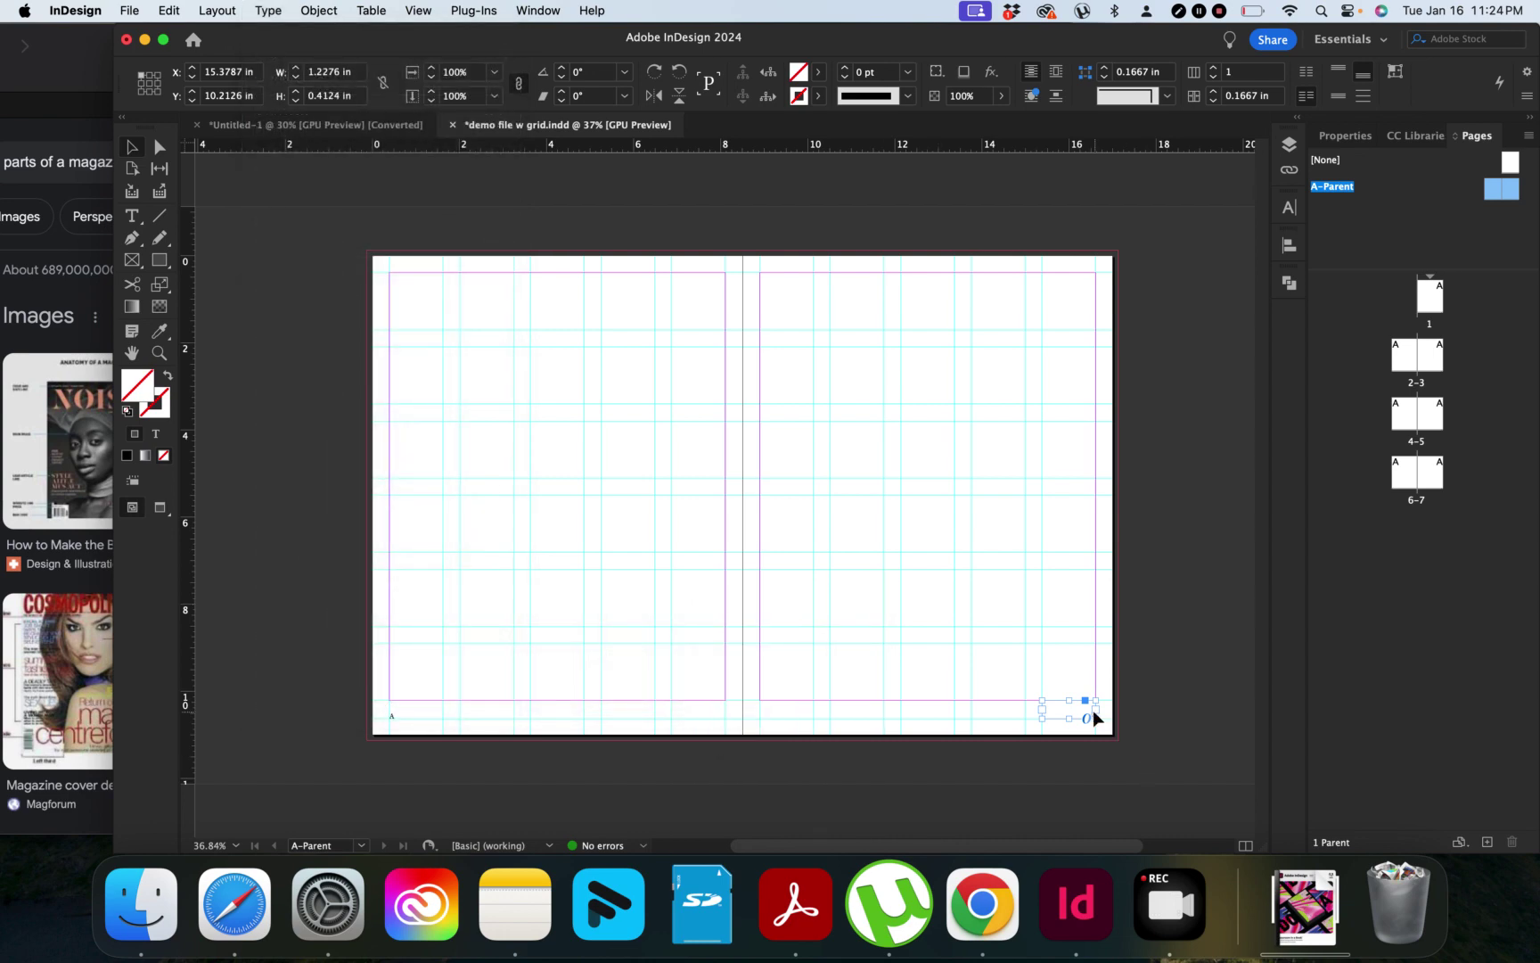
# Replace the number 30 on the right parent page with the Current Page Number marker and save the document.
pyautogui.doubleClick(1089, 713)
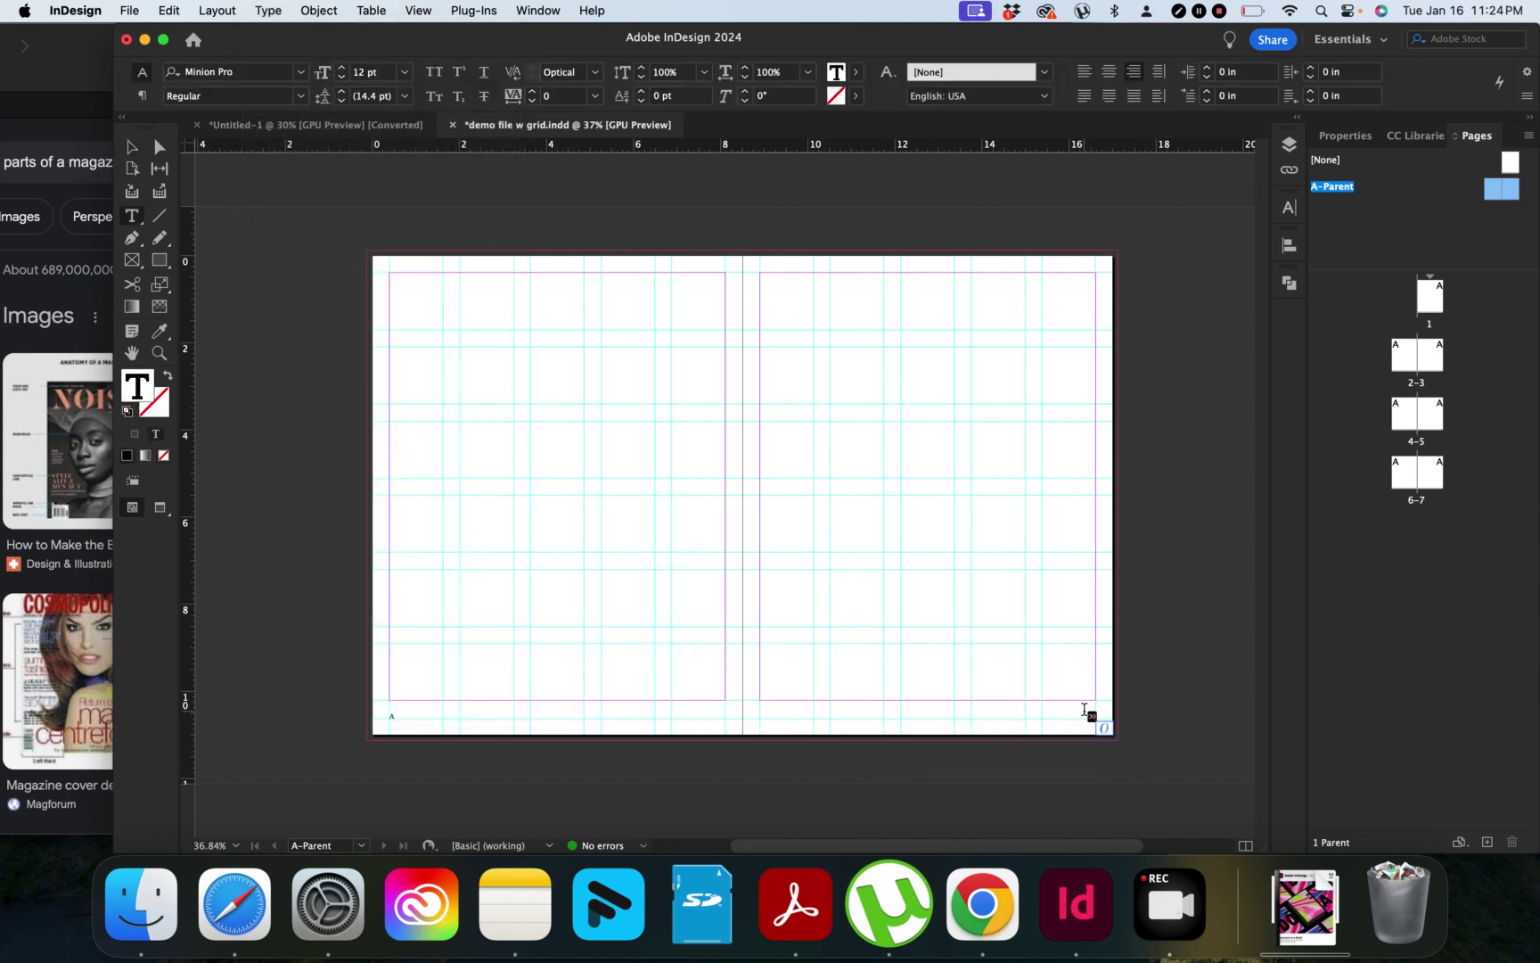
pyautogui.click(268, 9)
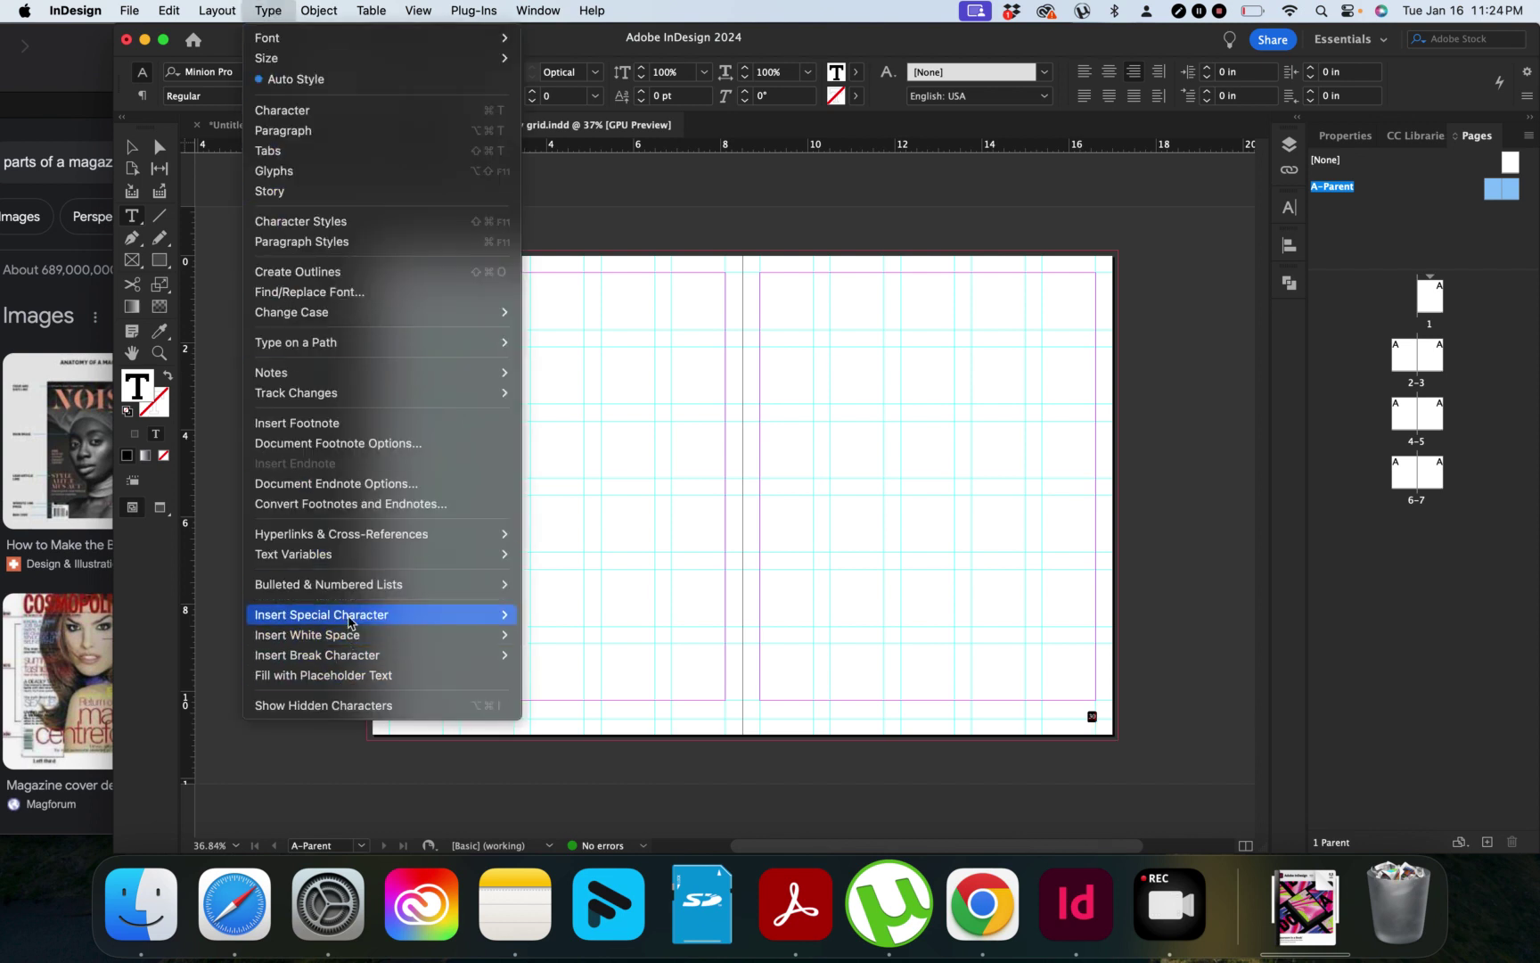
pyautogui.moveTo(351, 617)
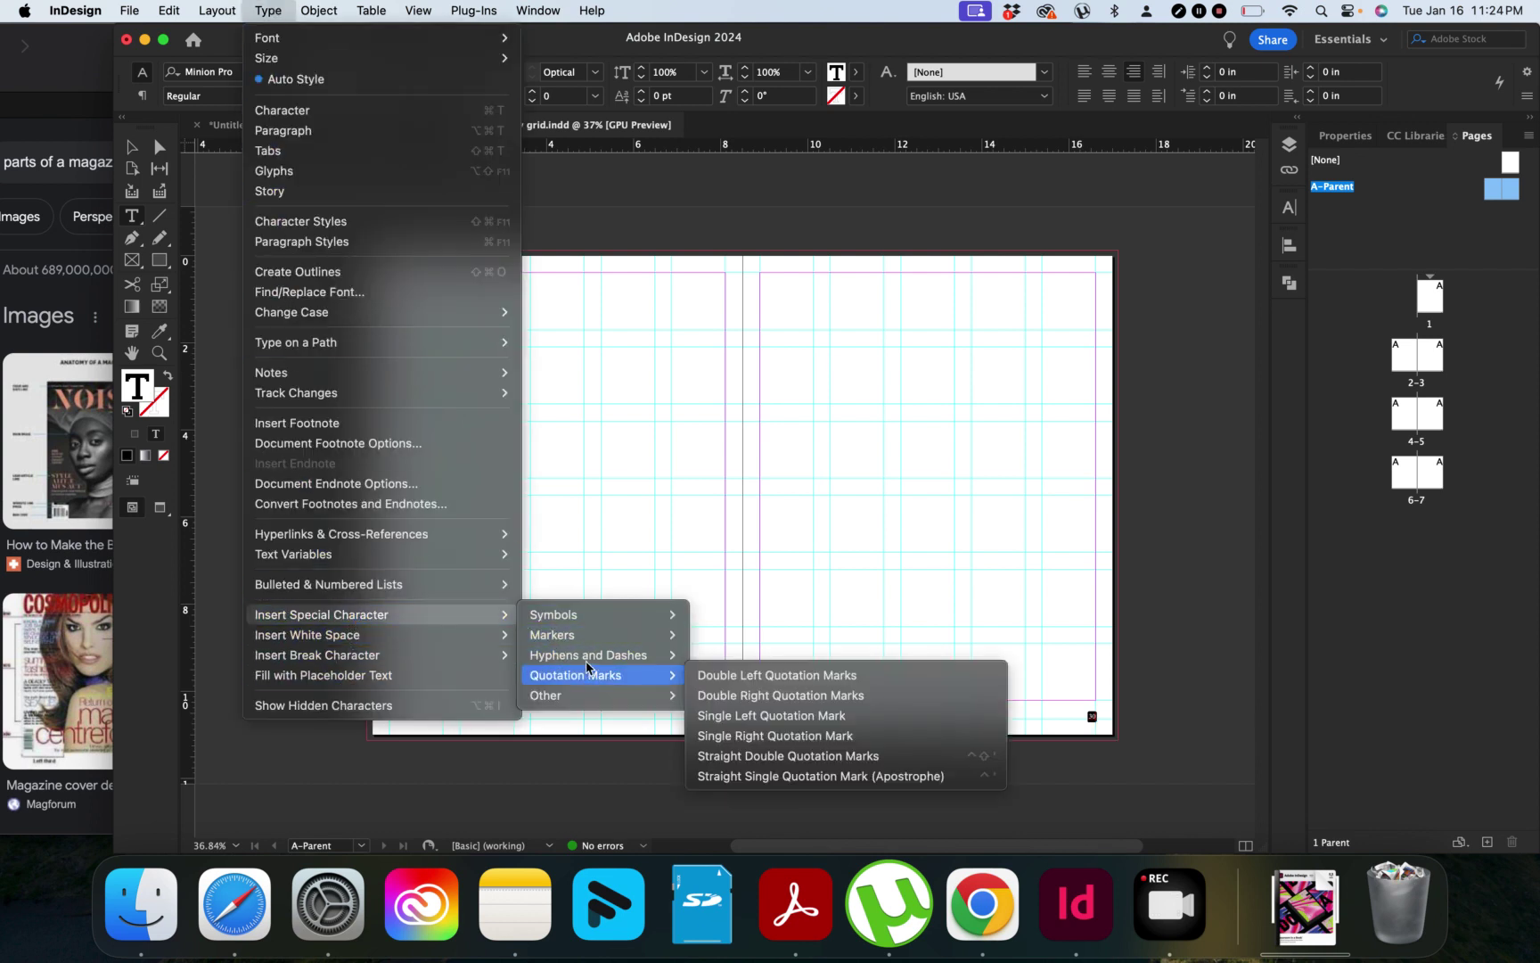
pyautogui.moveTo(585, 635)
pyautogui.click(819, 632)
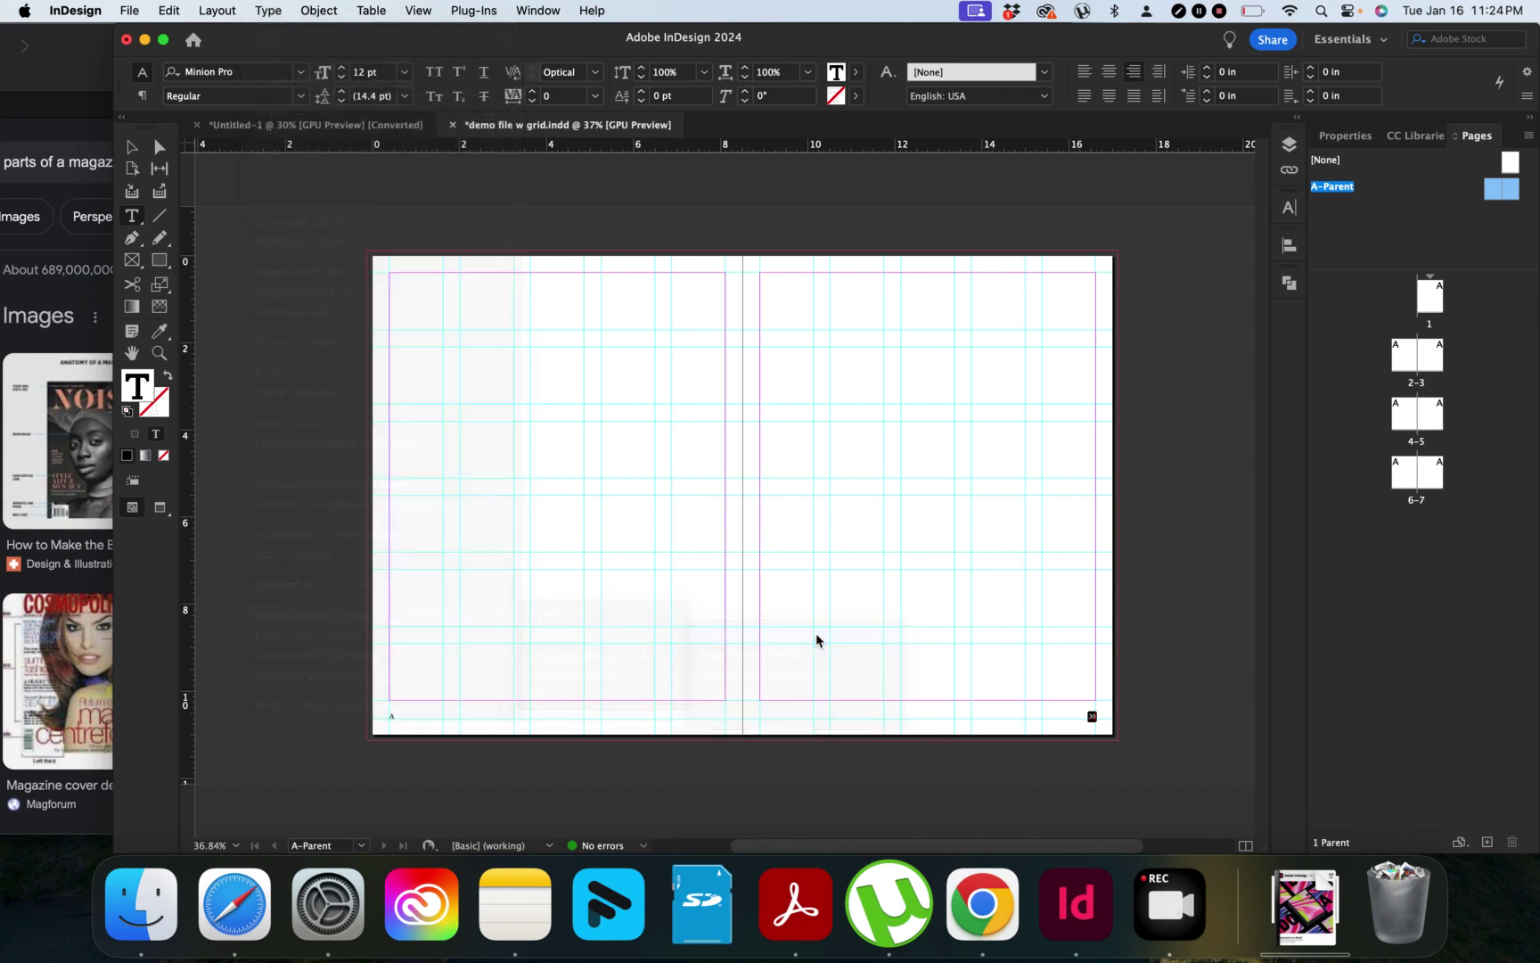
pyautogui.click(1142, 633)
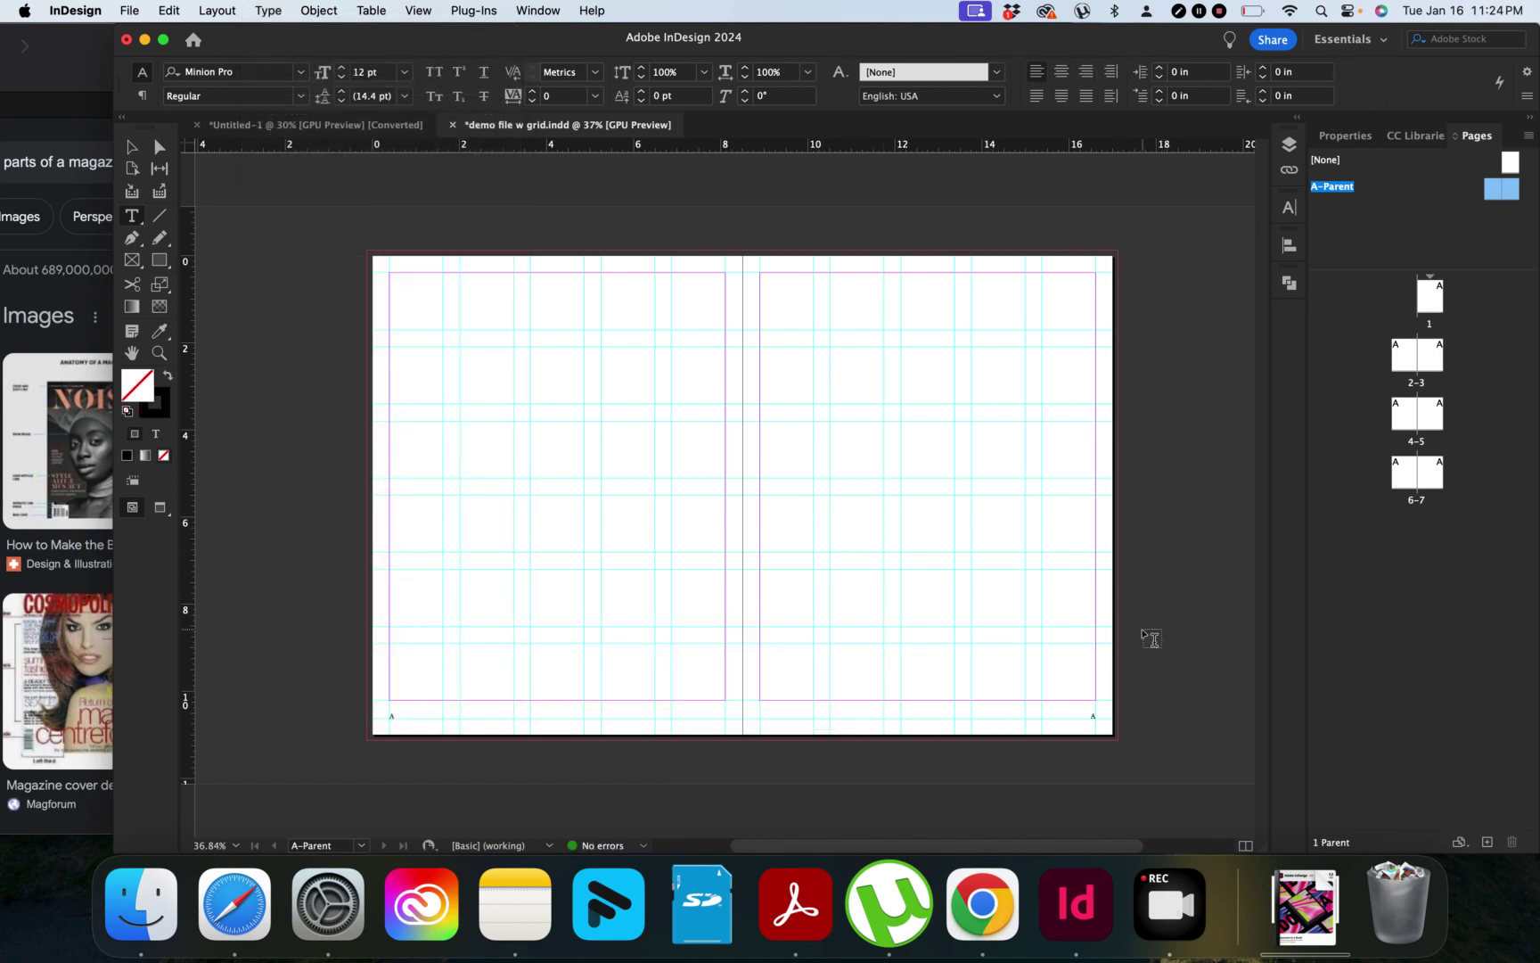
pyautogui.press('super+s')
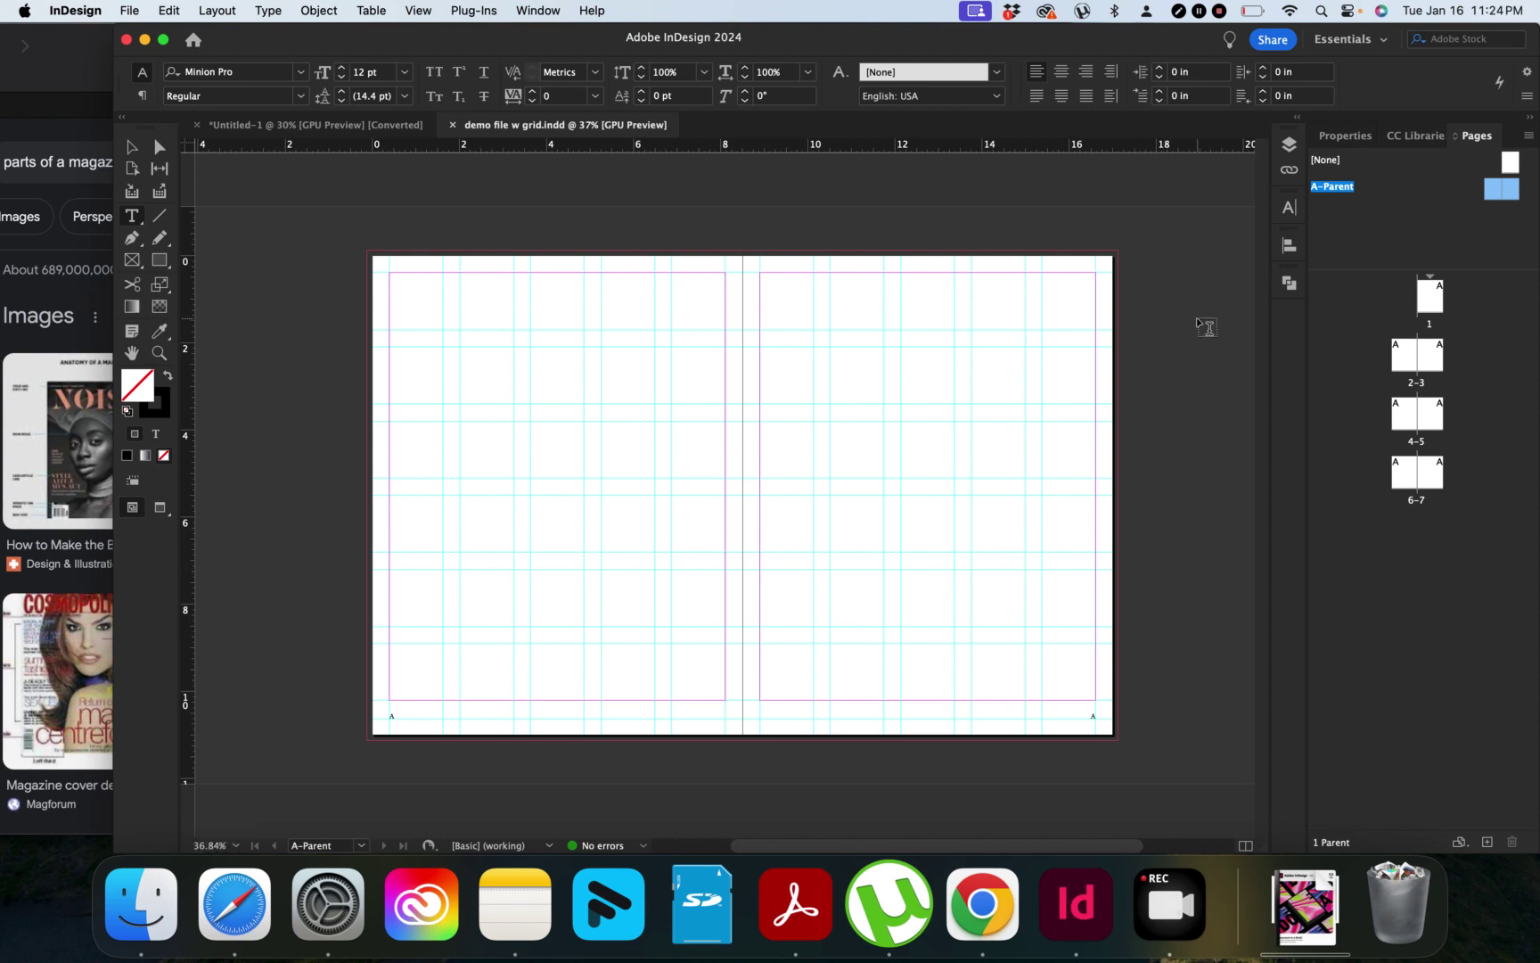
pyautogui.click(1348, 136)
pyautogui.click(277, 126)
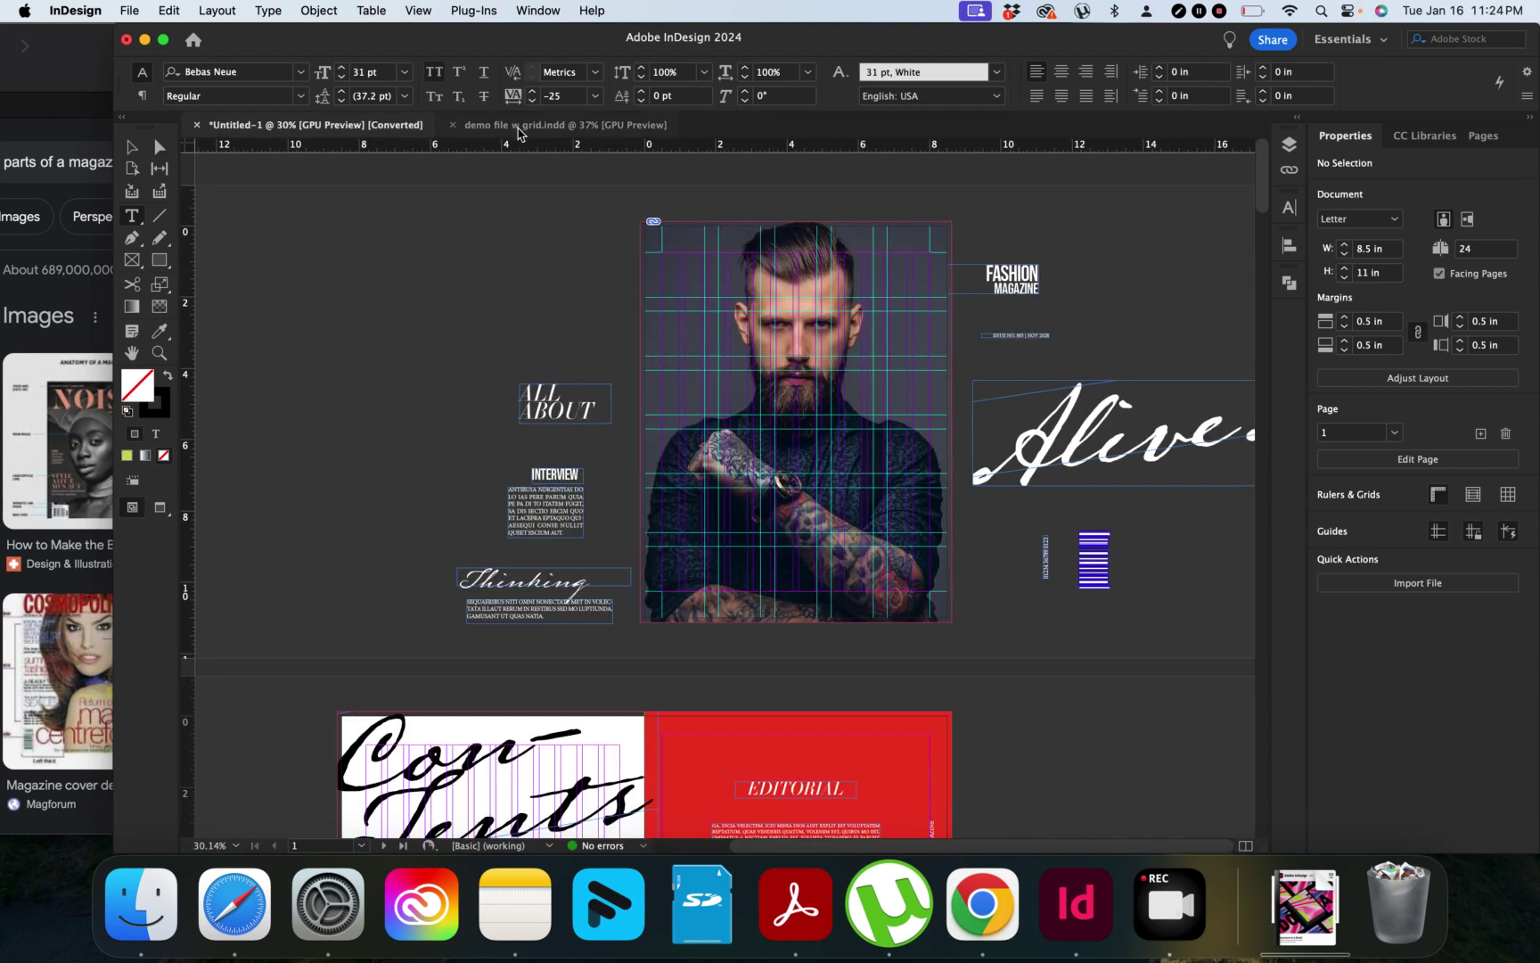
pyautogui.click(561, 130)
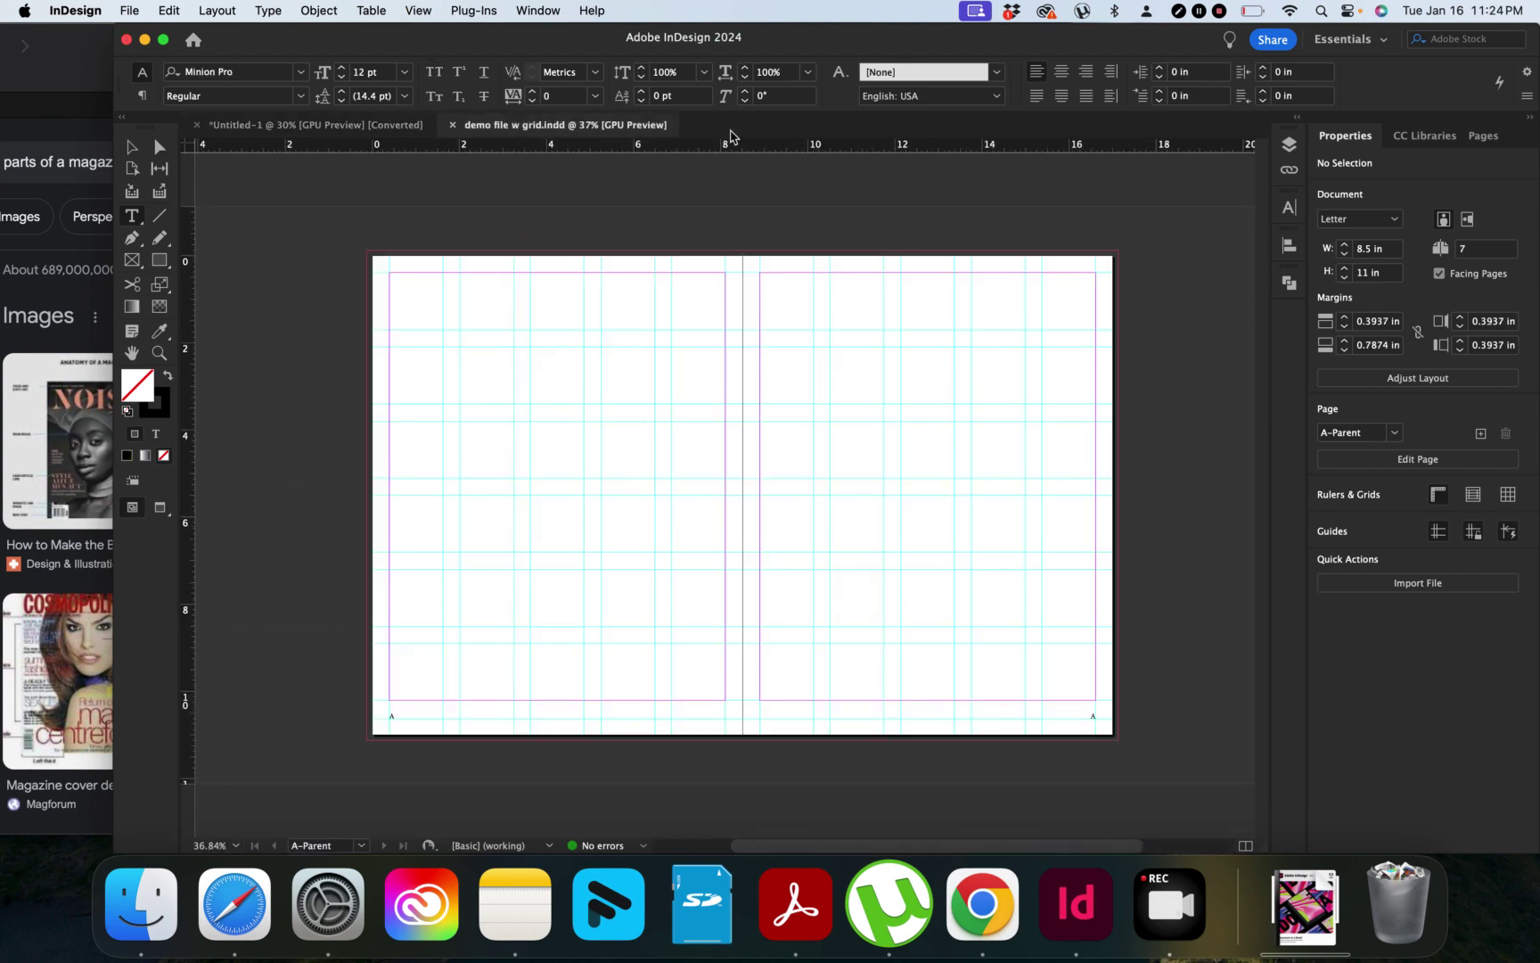
# Go to page 1 from the parent spread and check the page numbers on the document's spreads.
pyautogui.click(1483, 136)
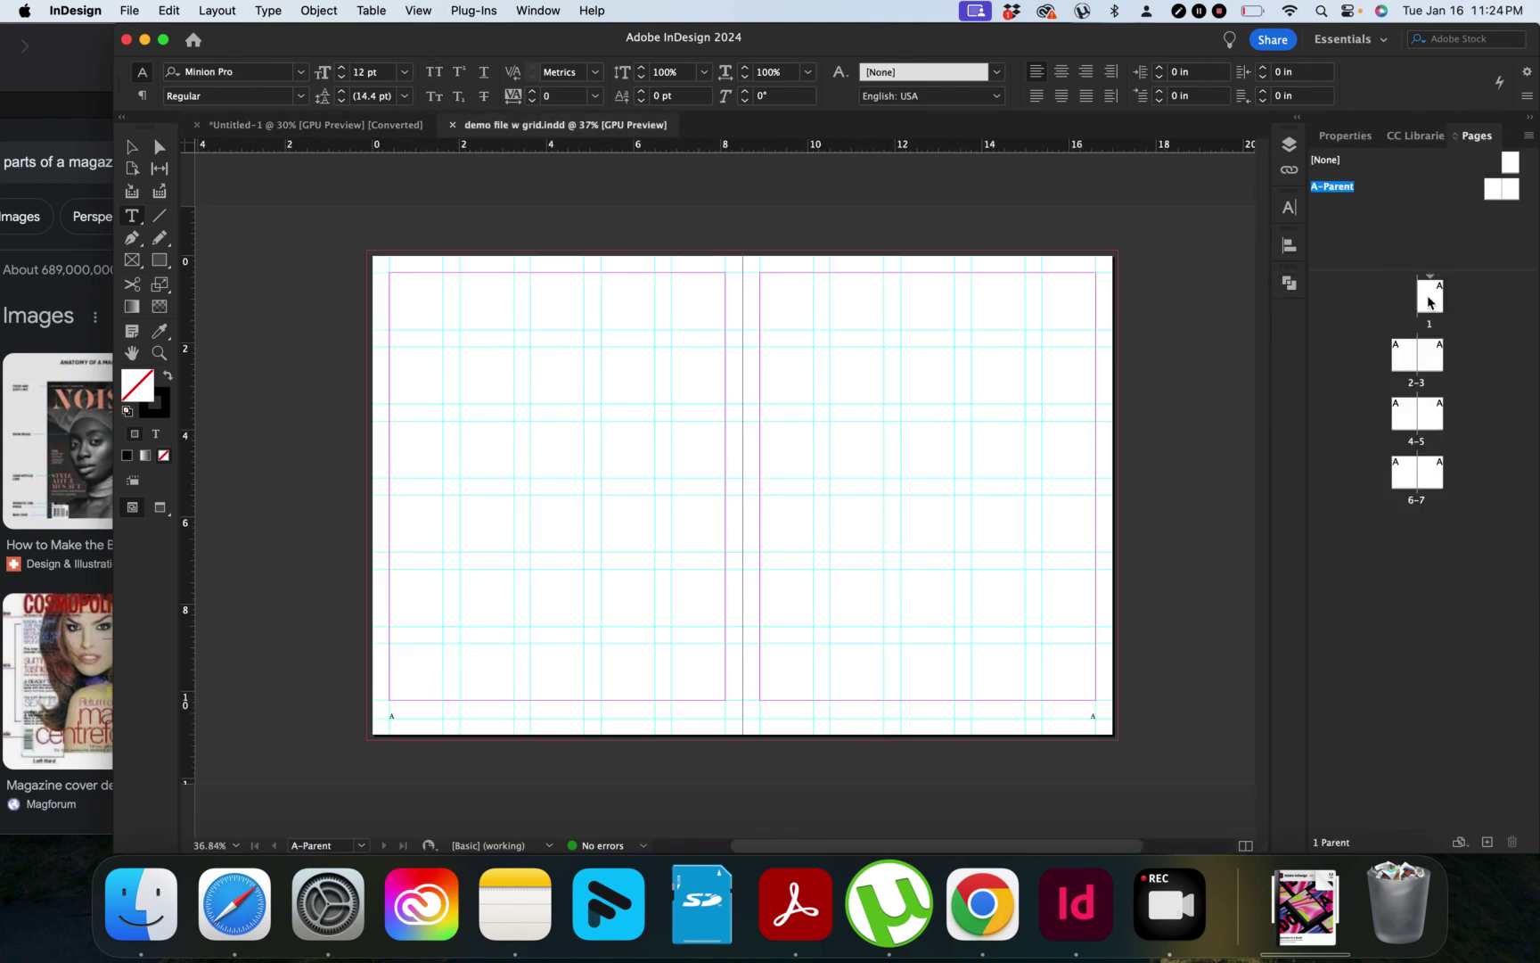
pyautogui.doubleClick(1428, 302)
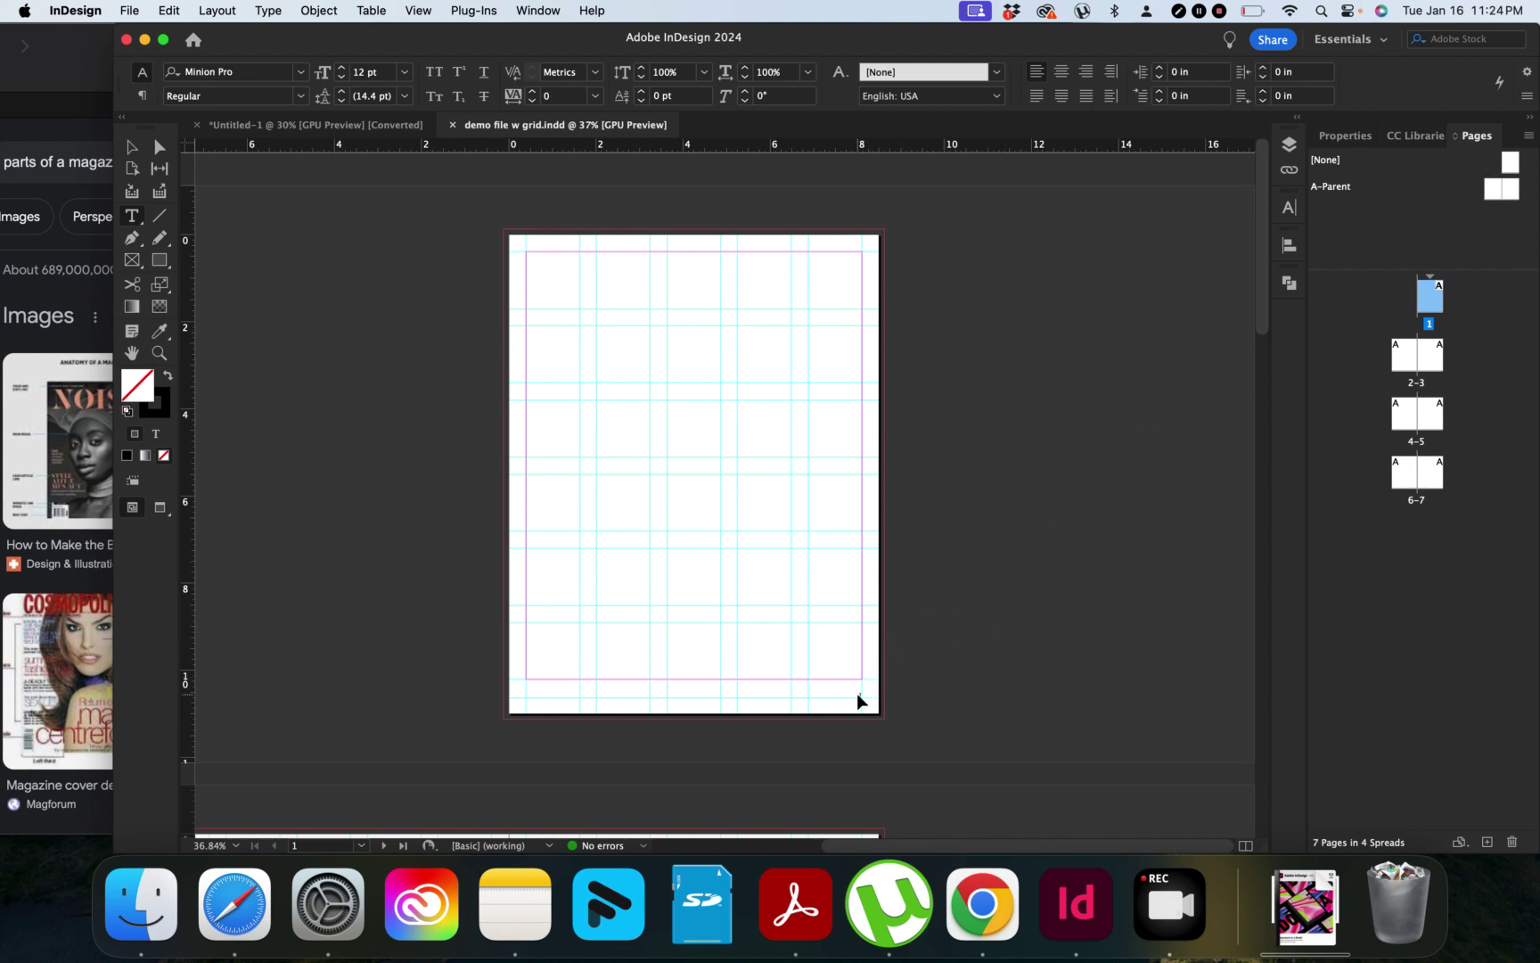
pyautogui.scroll(-3, 939, 497)
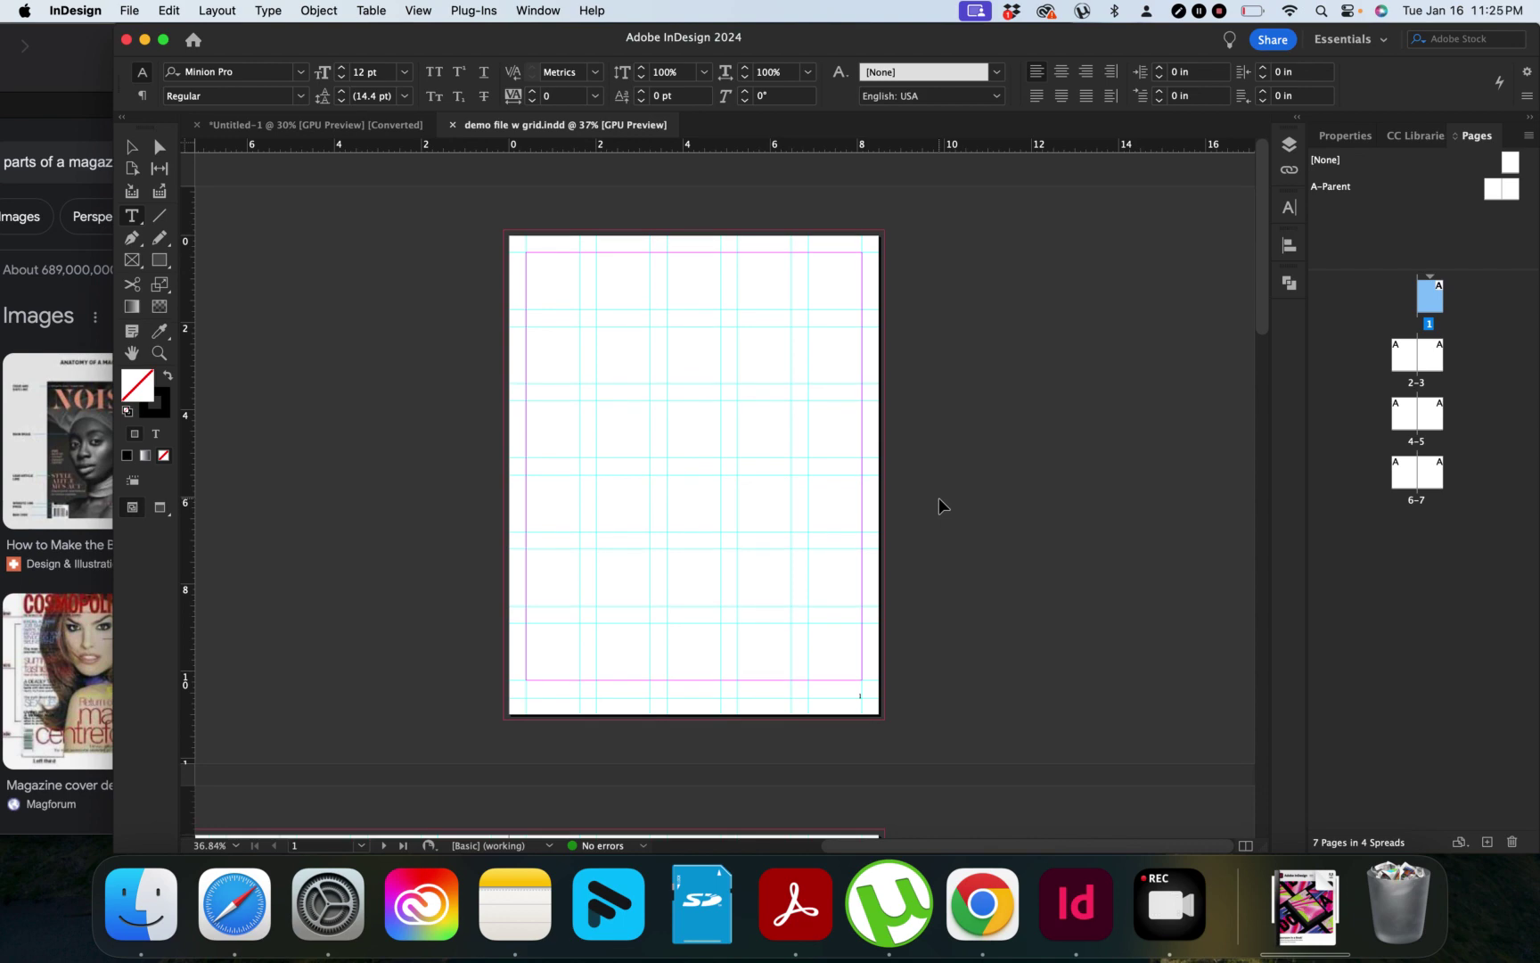
pyautogui.scroll(-10, 938, 497)
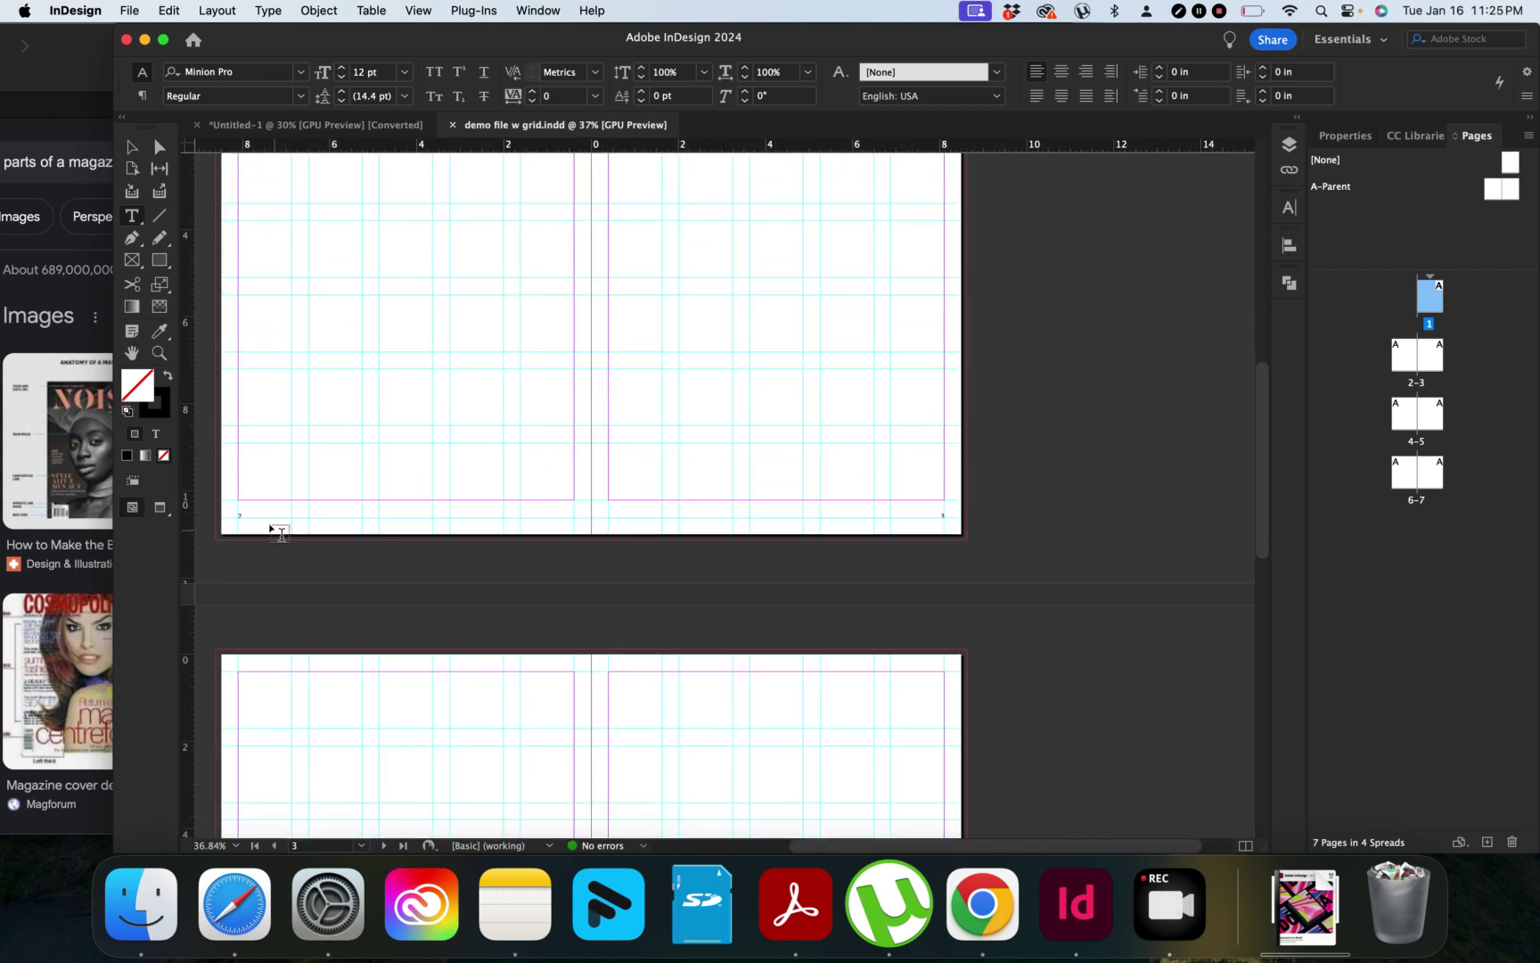
pyautogui.scroll(-15, 1003, 546)
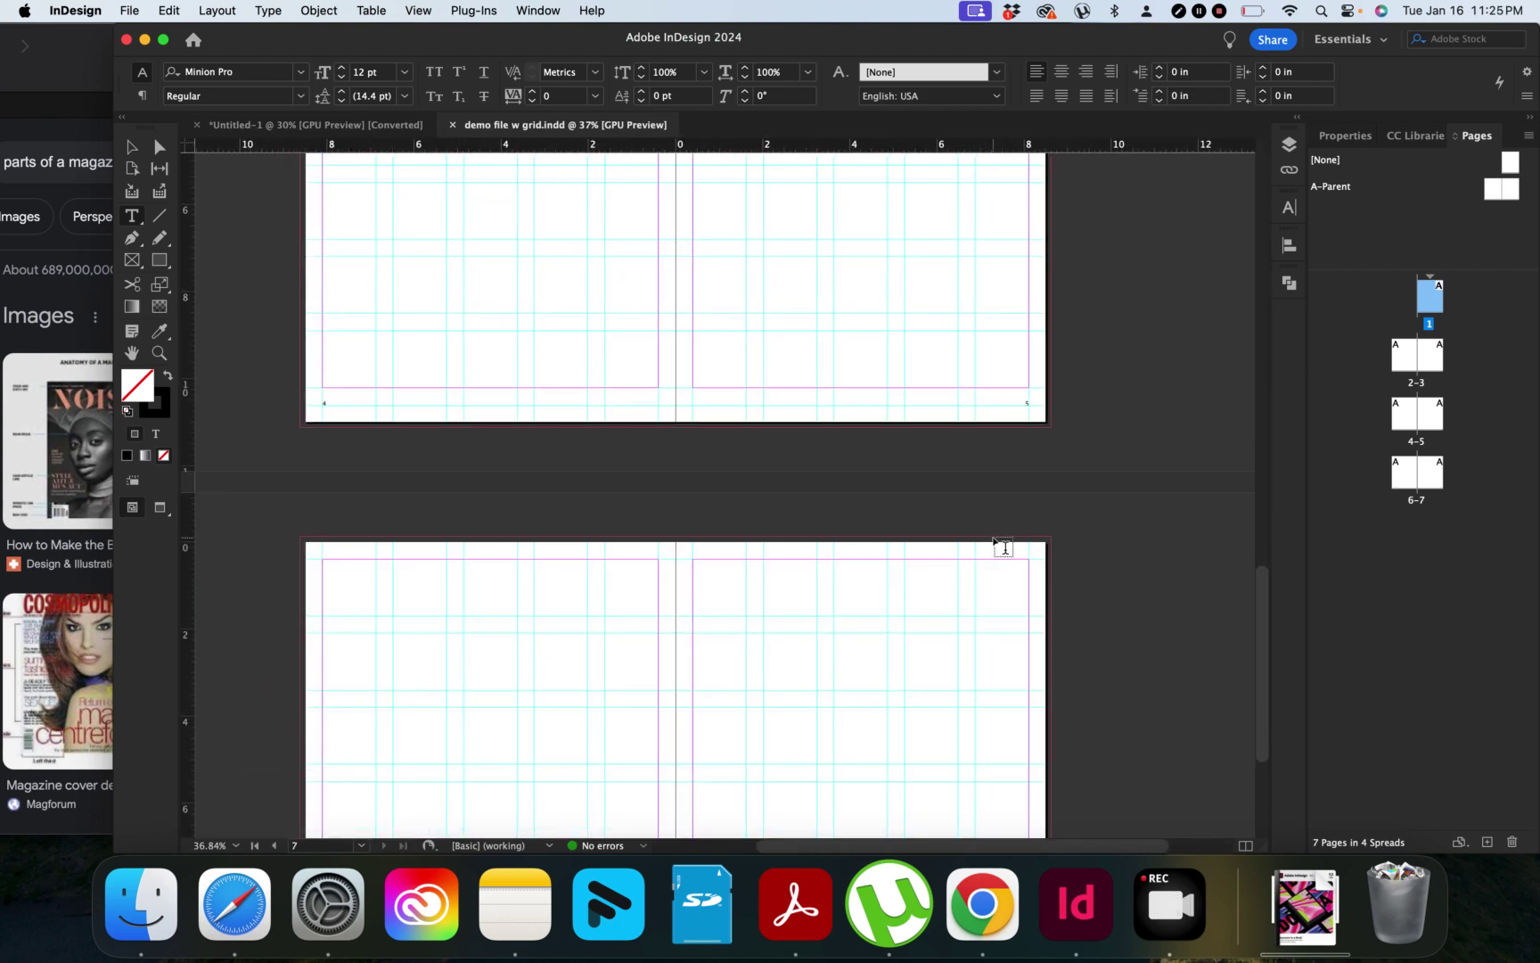
# Preview the spreads without guides to check the page numbers back to page 1, and restore the normal view.
pyautogui.press('w')
pyautogui.scroll(-5, 1041, 584)
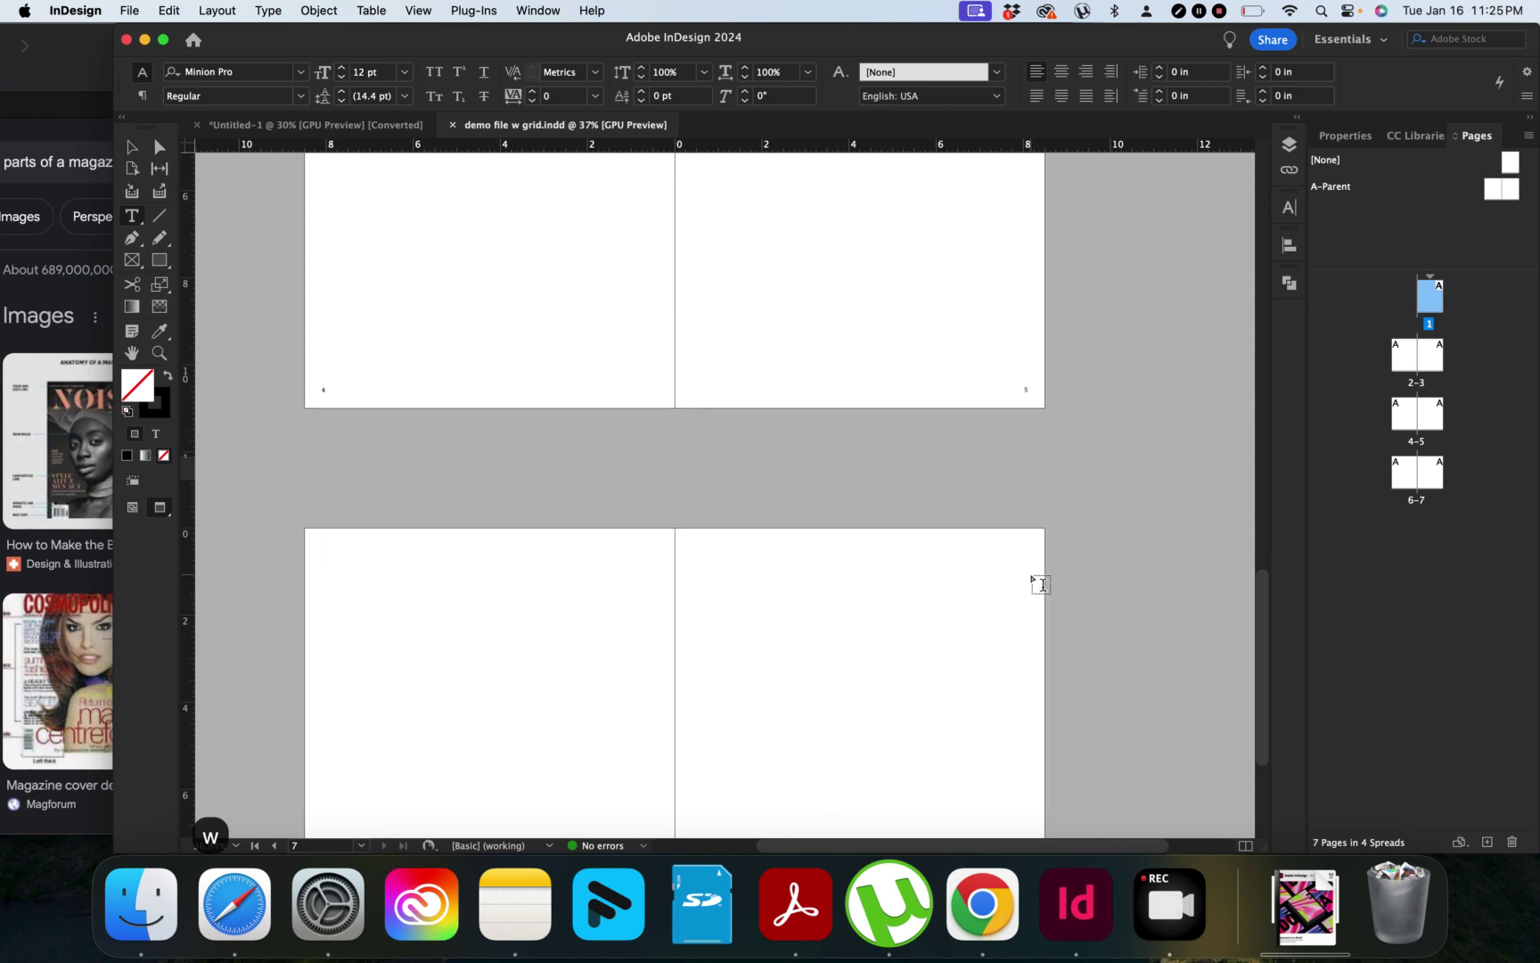
pyautogui.scroll(20, 1041, 584)
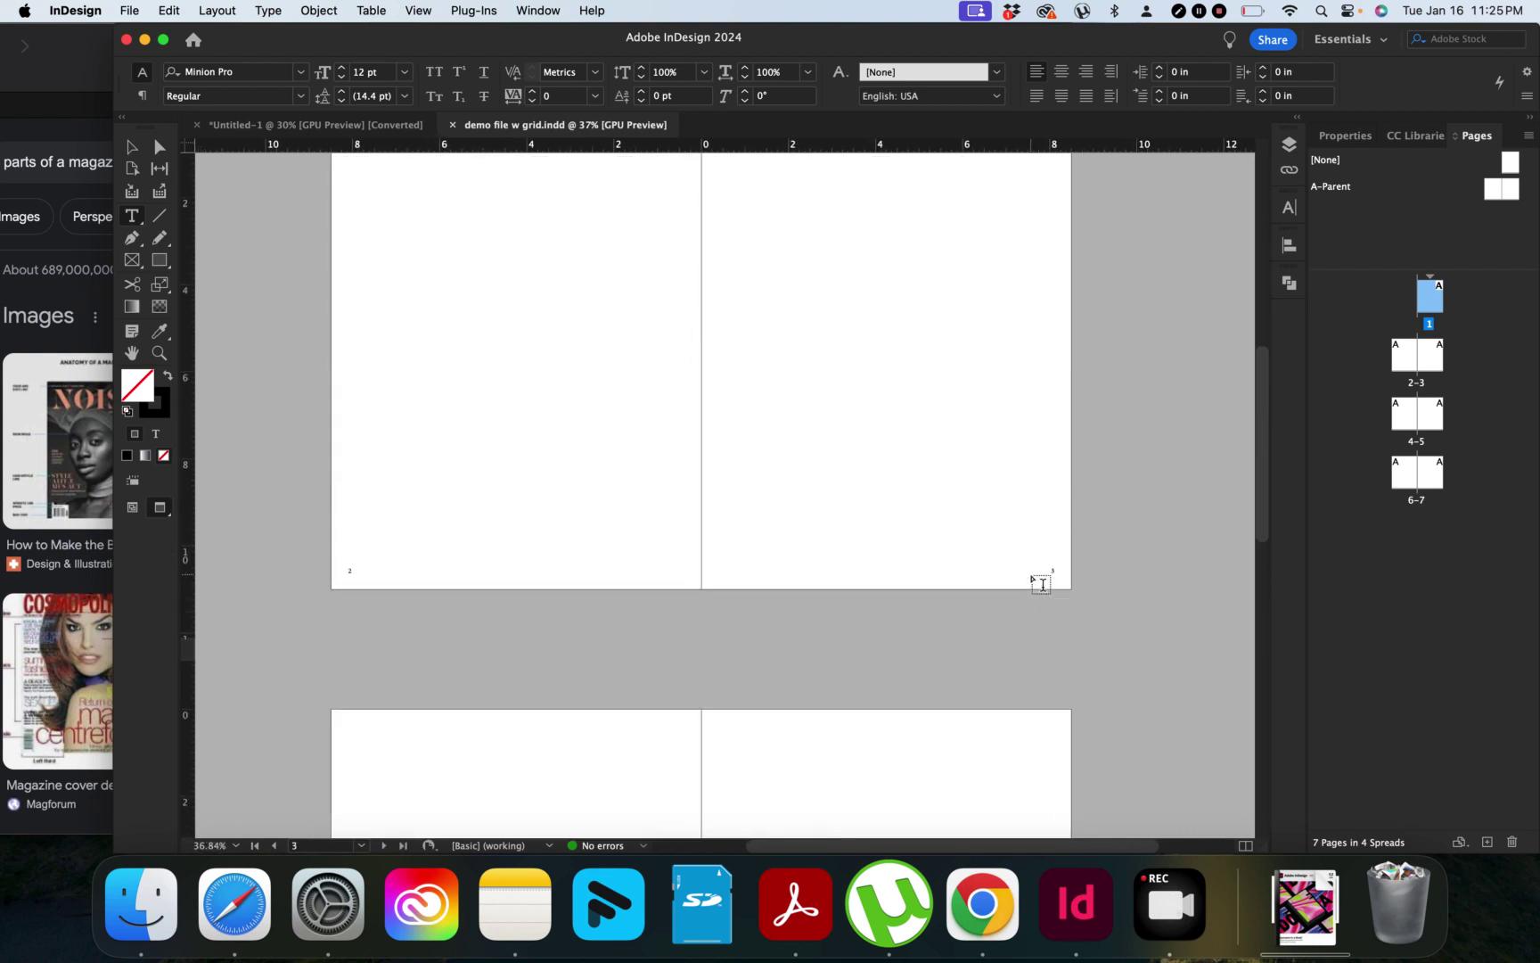
pyautogui.scroll(1, 1042, 584)
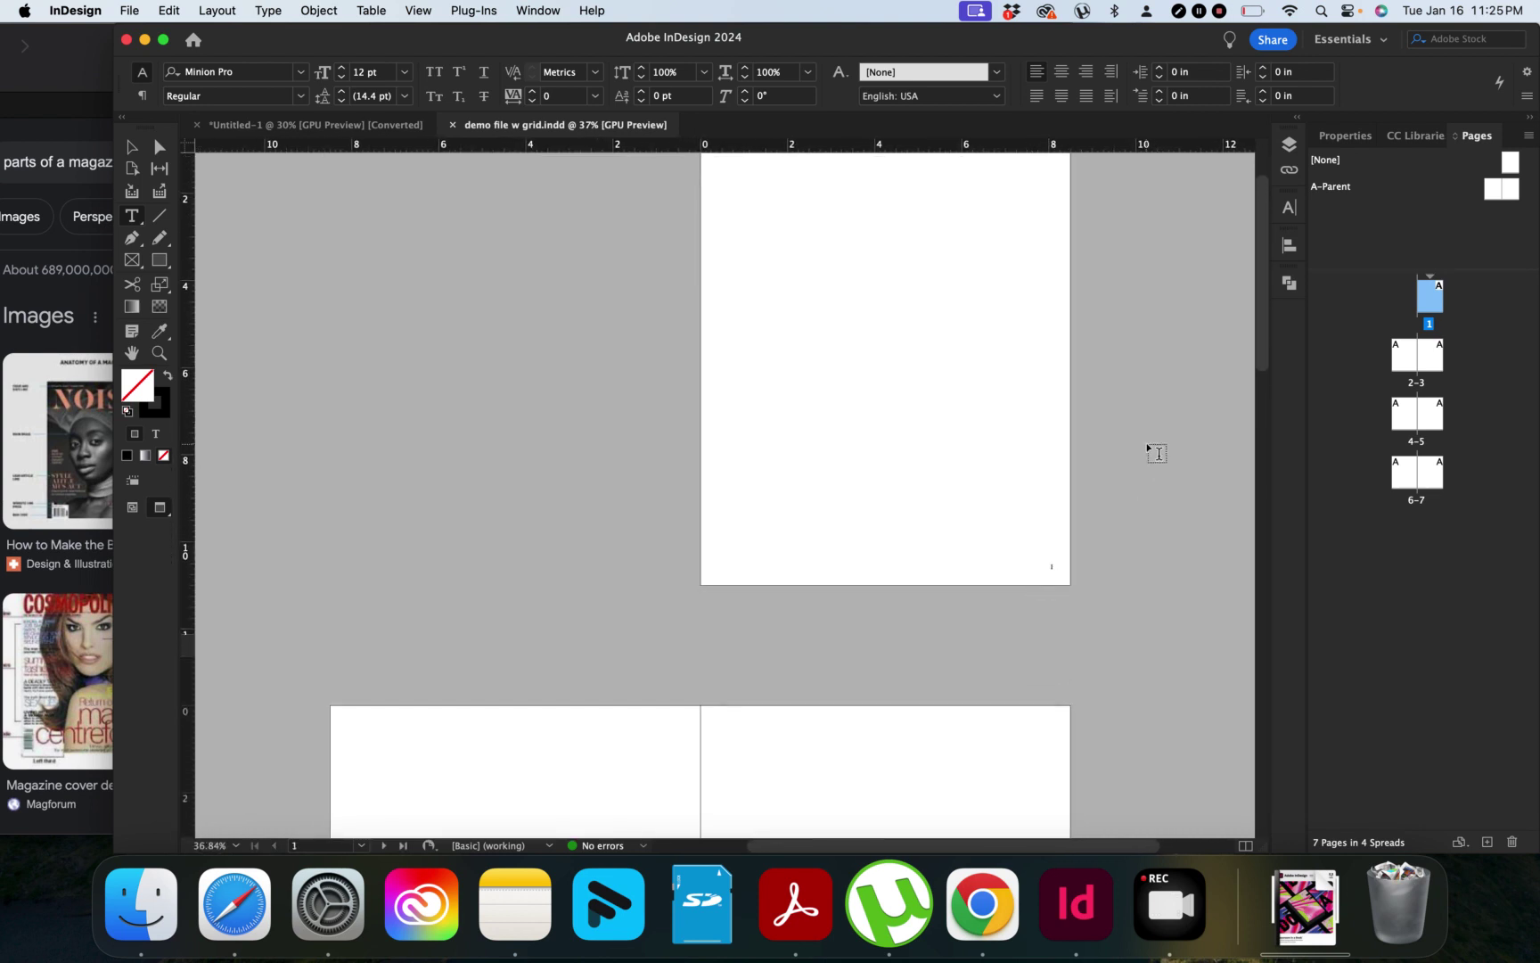
pyautogui.press('w')
pyautogui.press('w')
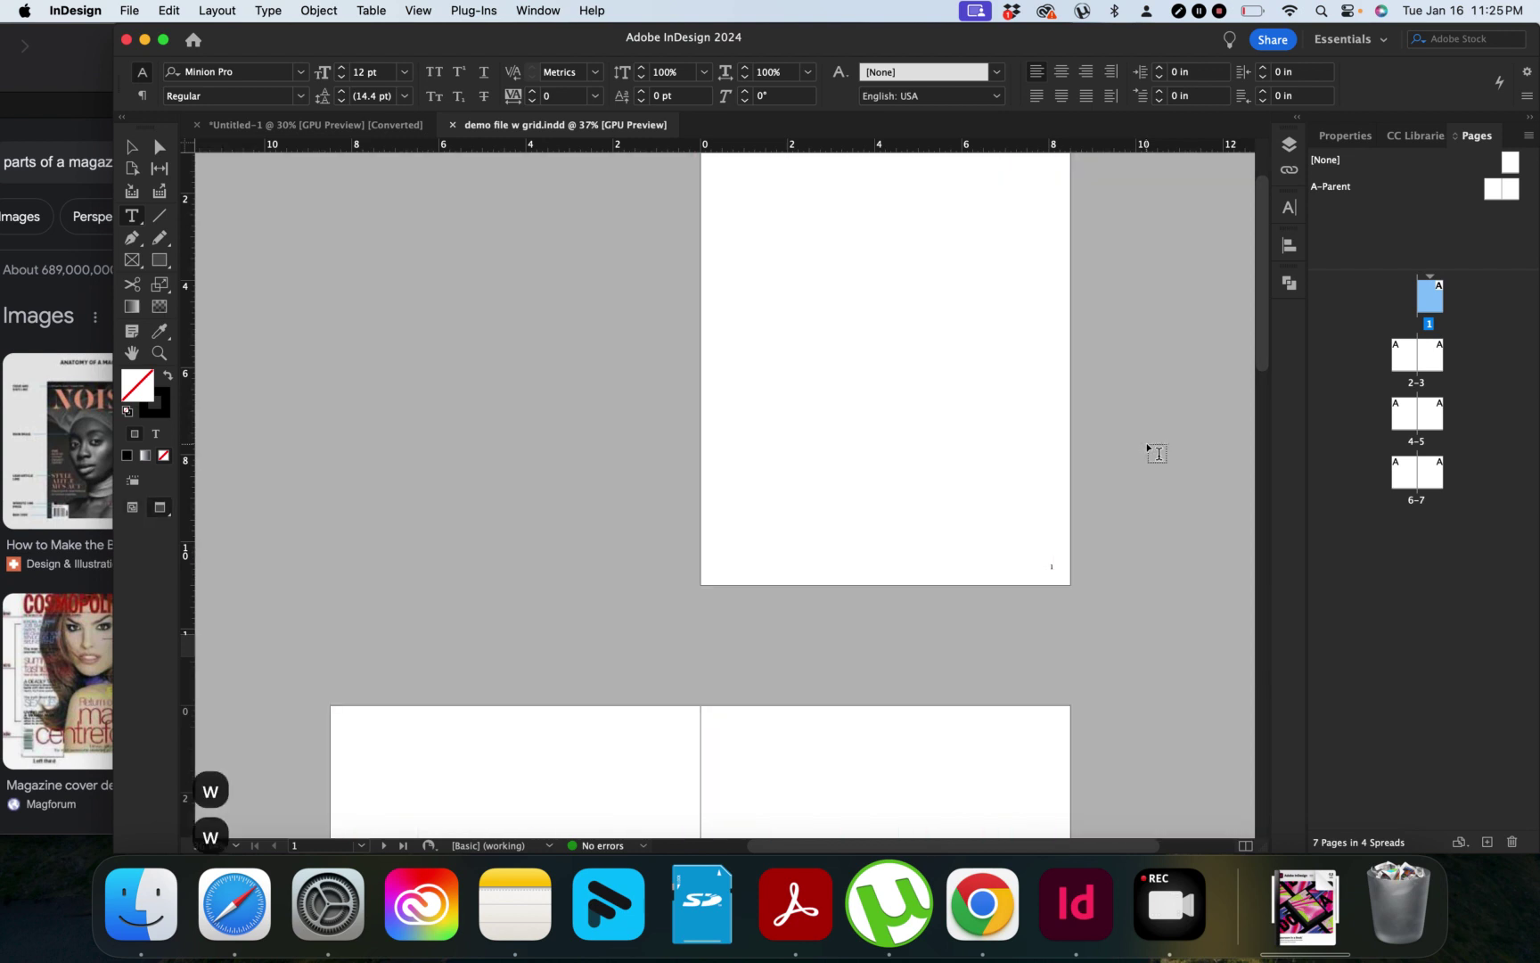
pyautogui.scroll(1, 1079, 302)
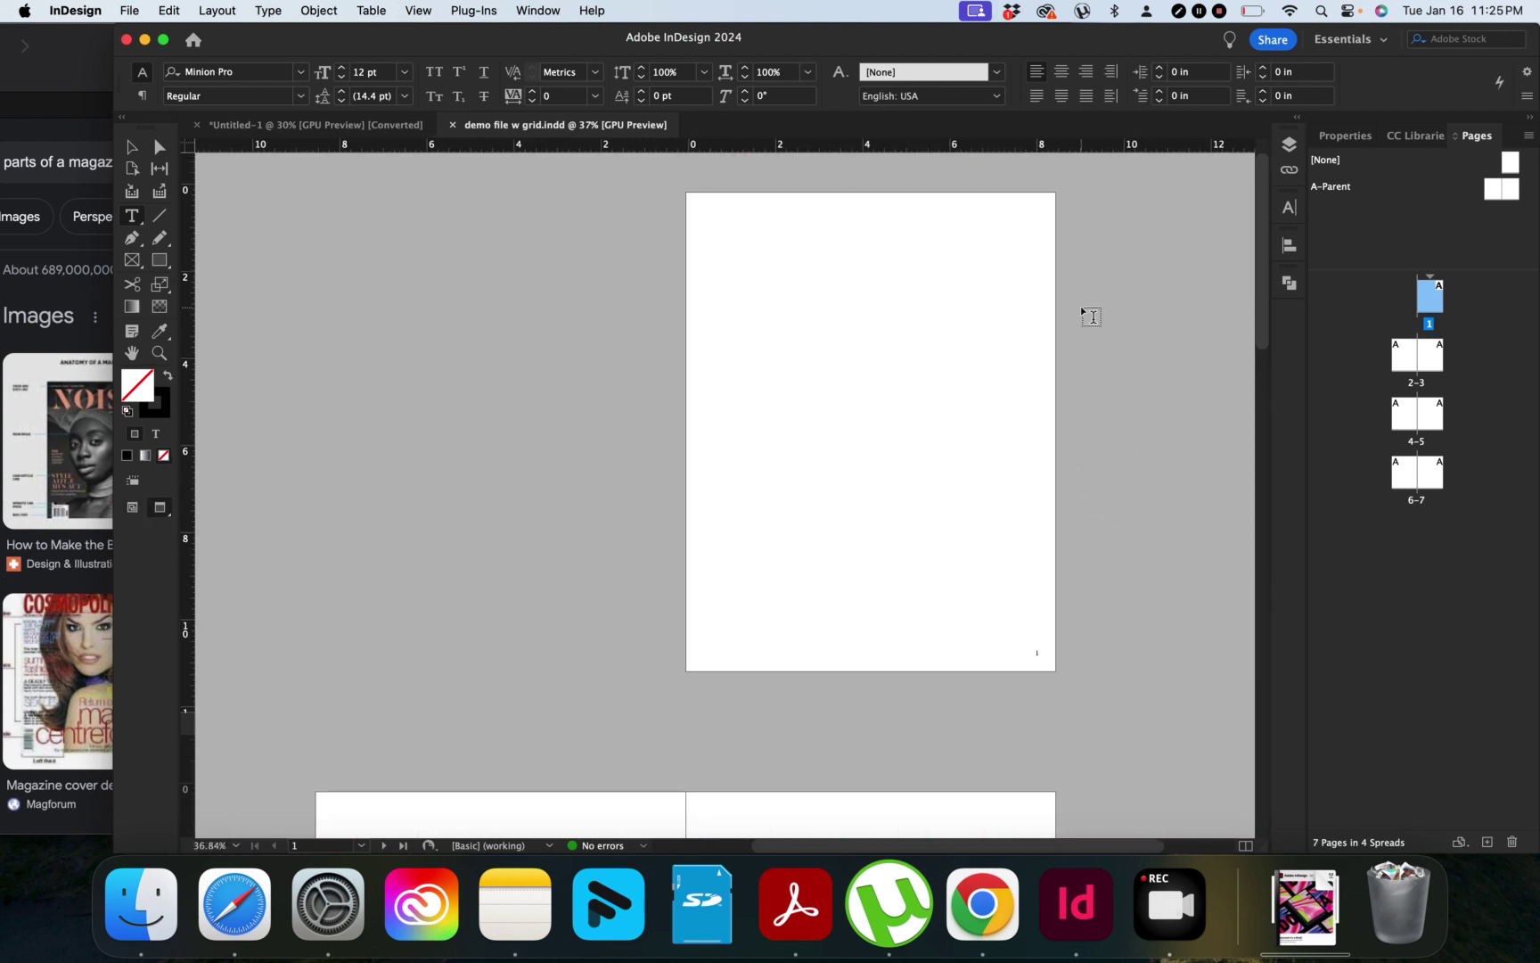
pyautogui.scroll(1, 1080, 306)
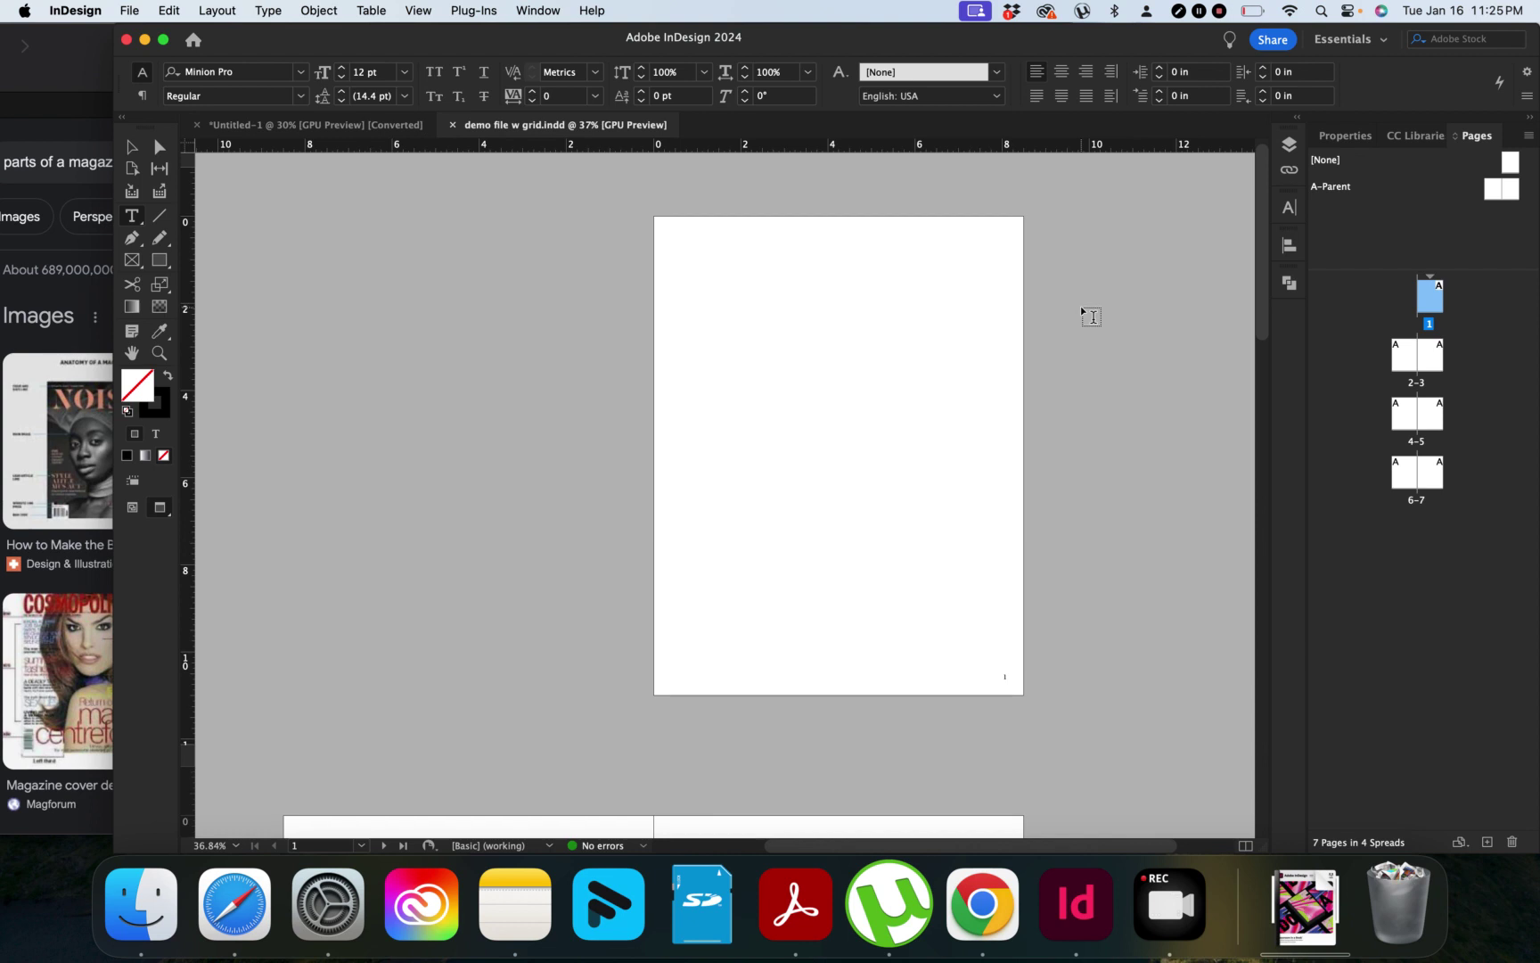
pyautogui.press('w')
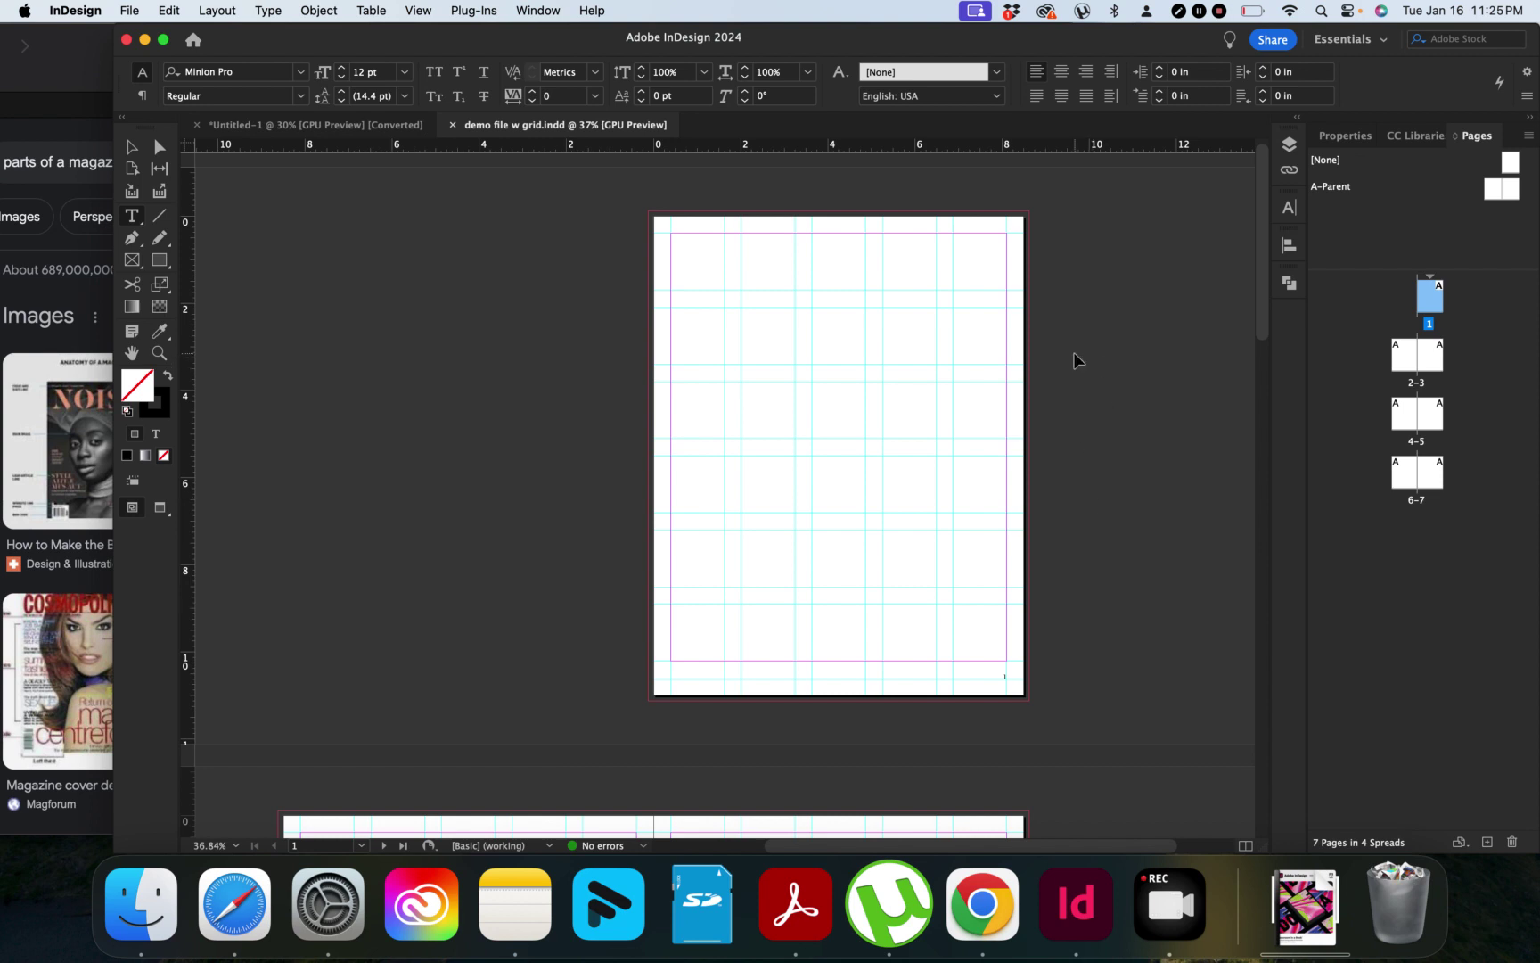
# Draw a rectangle about 7.71 by 9.82 in on page 1, filling the area inside the margins.
pyautogui.press('v')
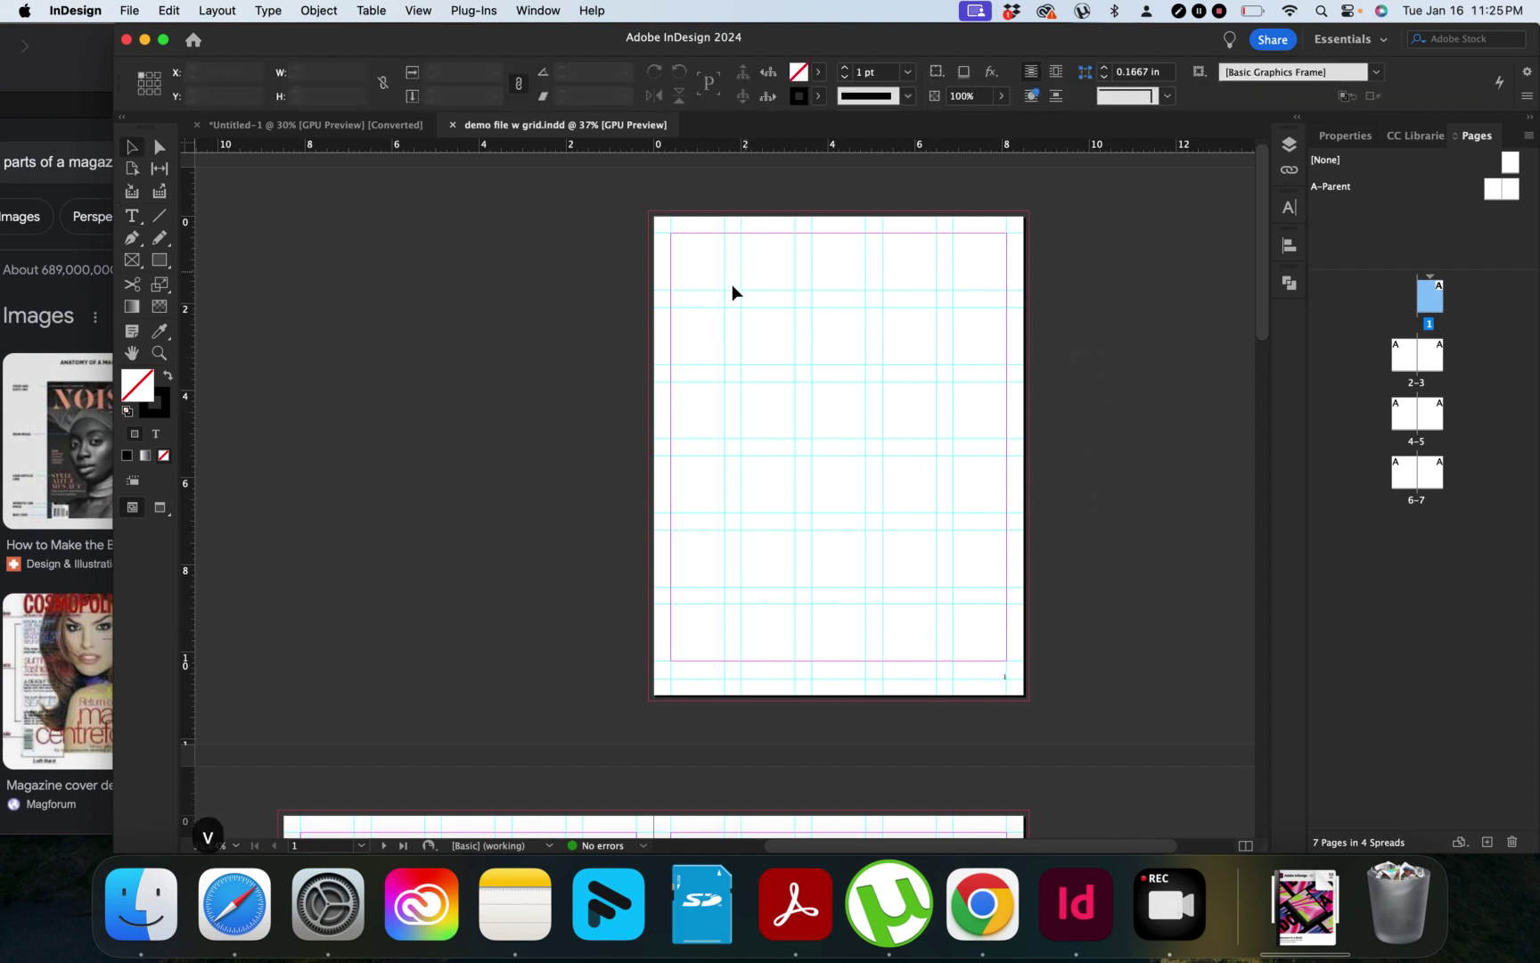
pyautogui.press('m')
pyautogui.moveTo(672, 235); pyautogui.dragTo(1007, 664)
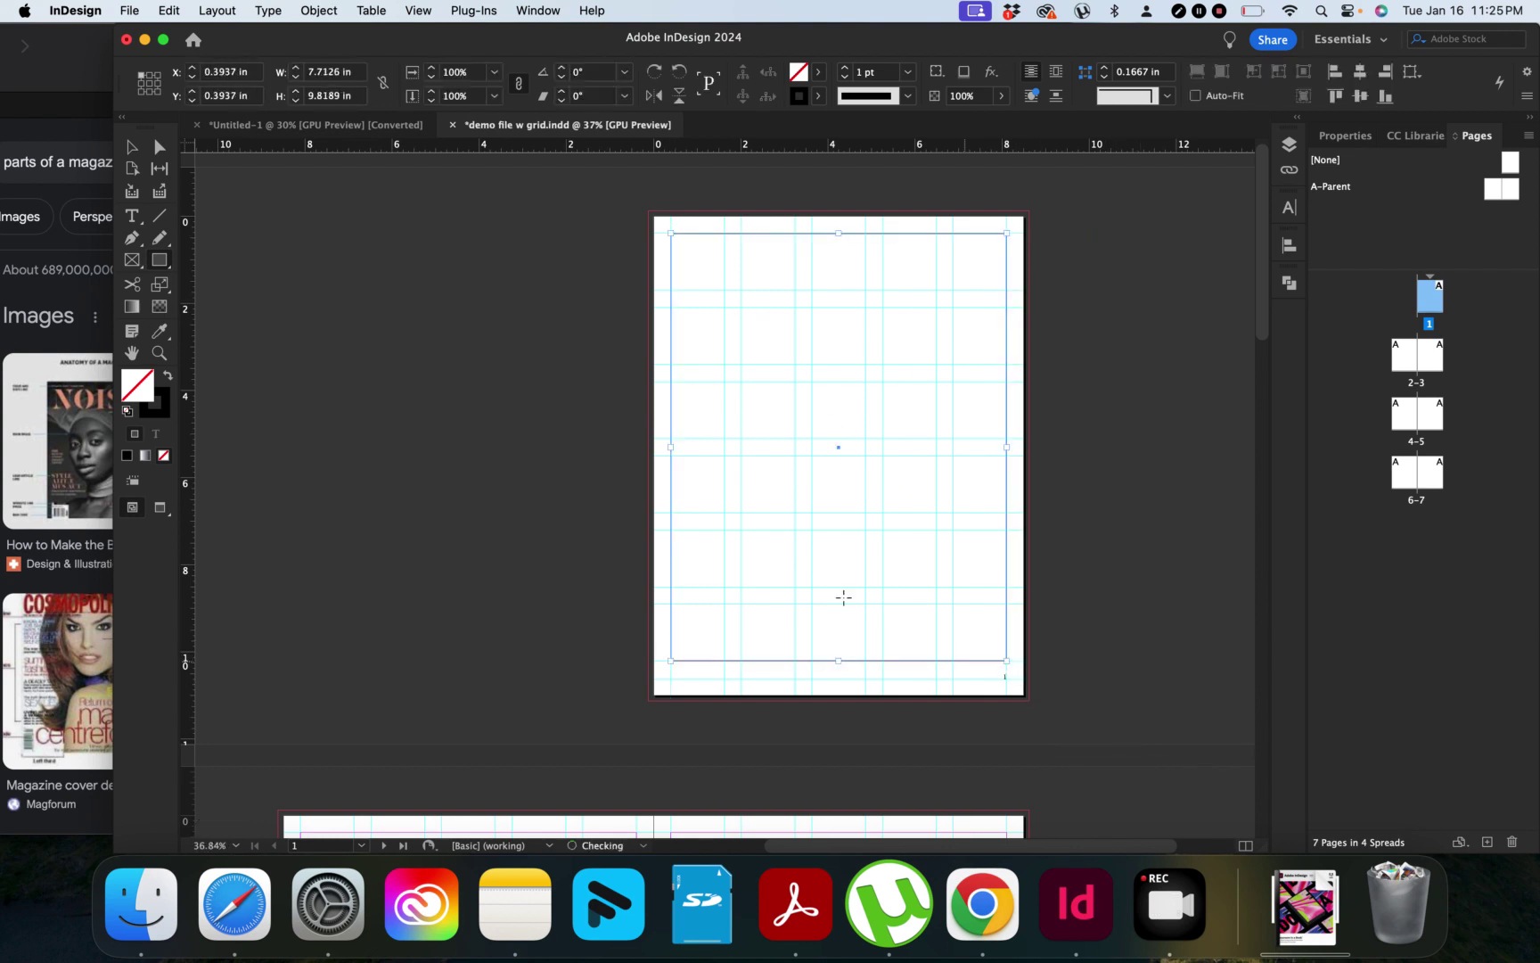
# Fill the page 1 rectangle with the Registration swatch and deselect it.
pyautogui.click(819, 75)
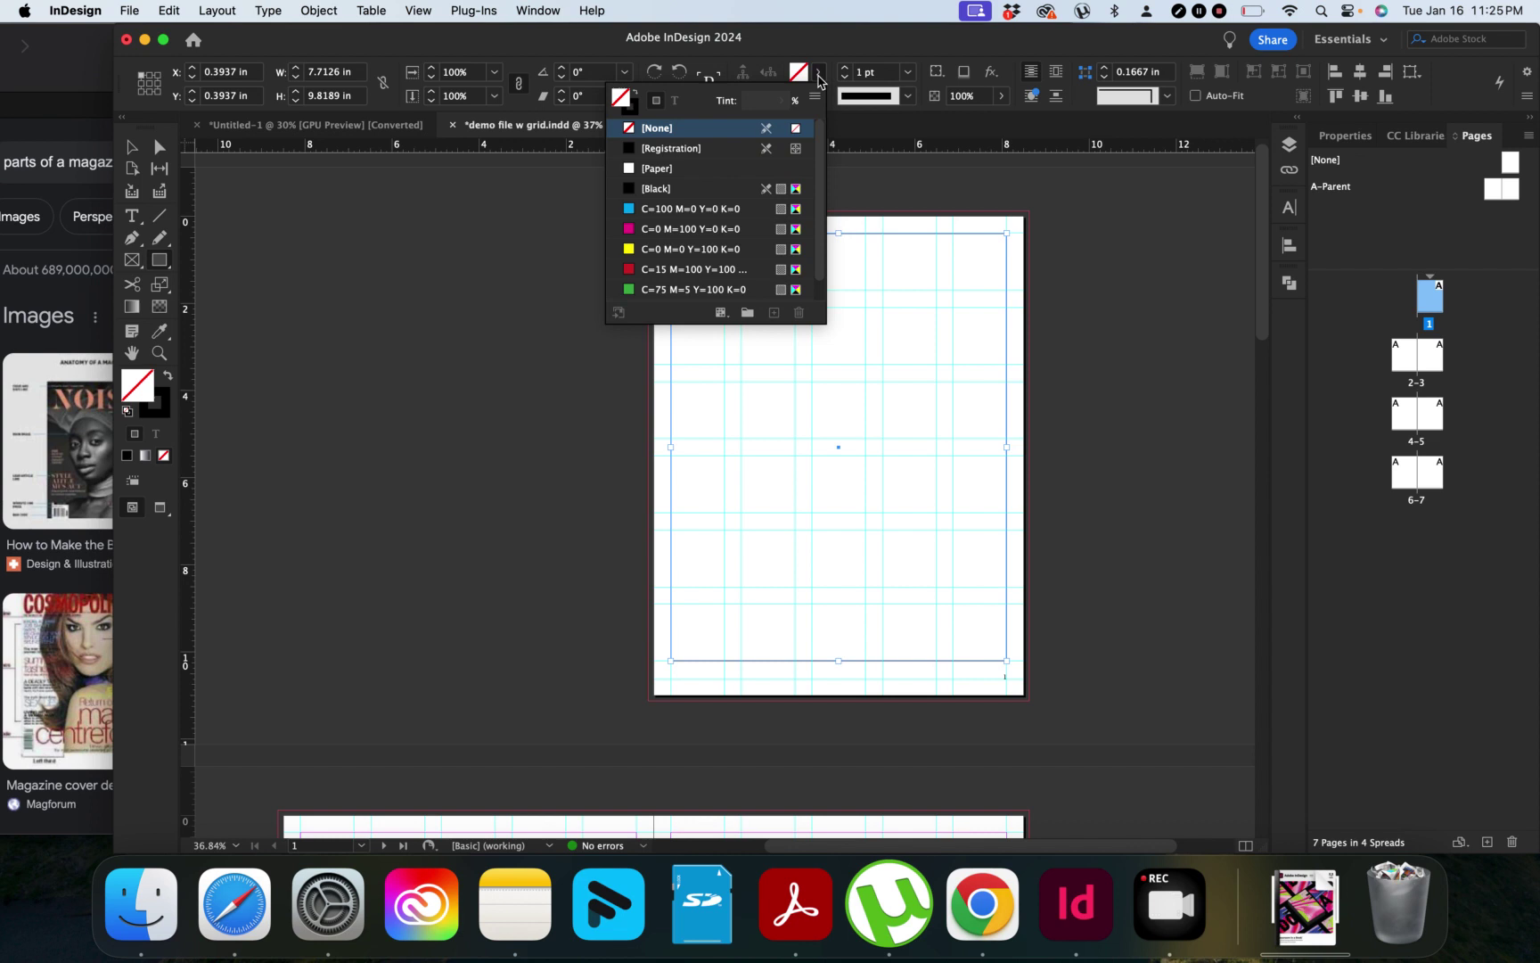
pyautogui.click(705, 149)
pyautogui.click(567, 540)
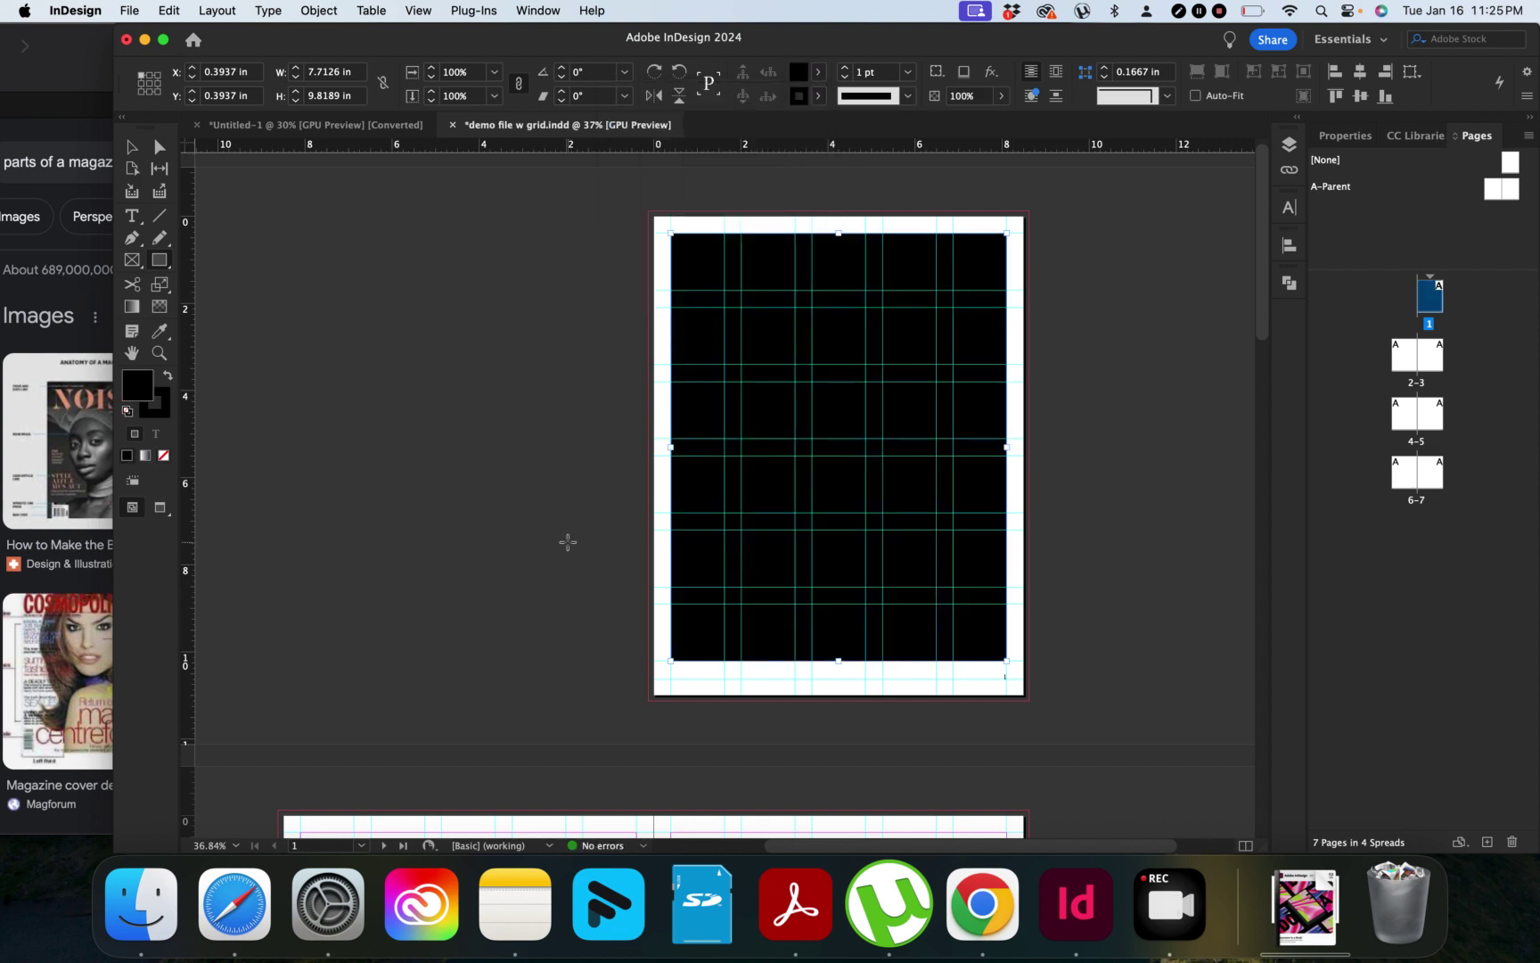
pyautogui.click(567, 540)
pyautogui.press('v')
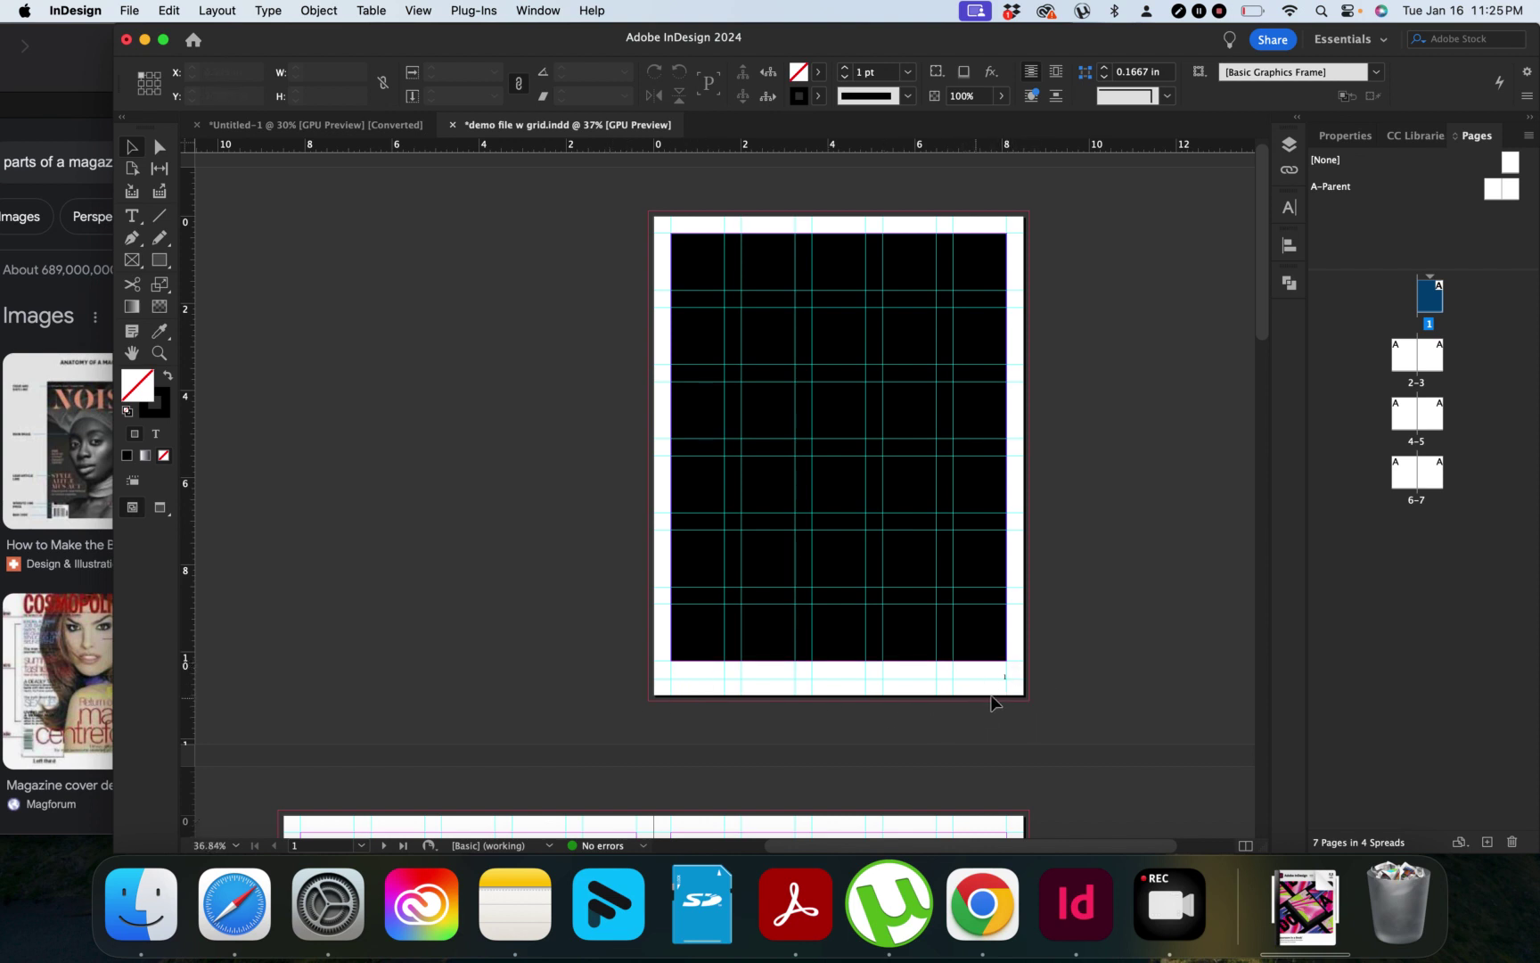
# Preview page 1 and the spread below it without guides, and undo the rectangle's Registration fill.
pyautogui.press('w')
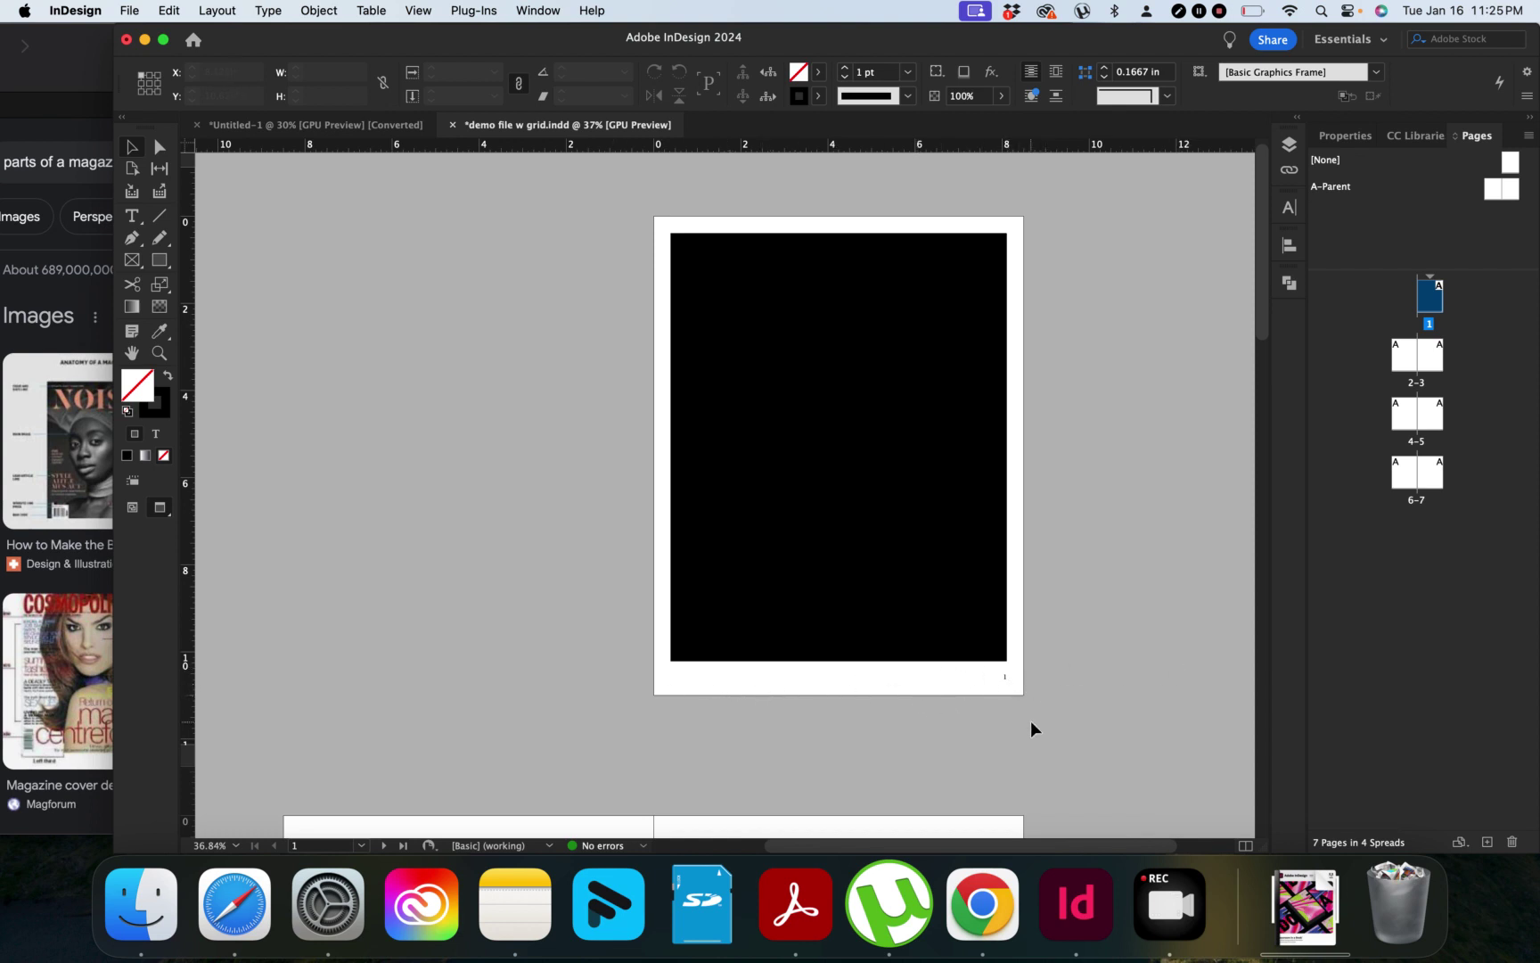
pyautogui.hscroll(3, 1030, 721)
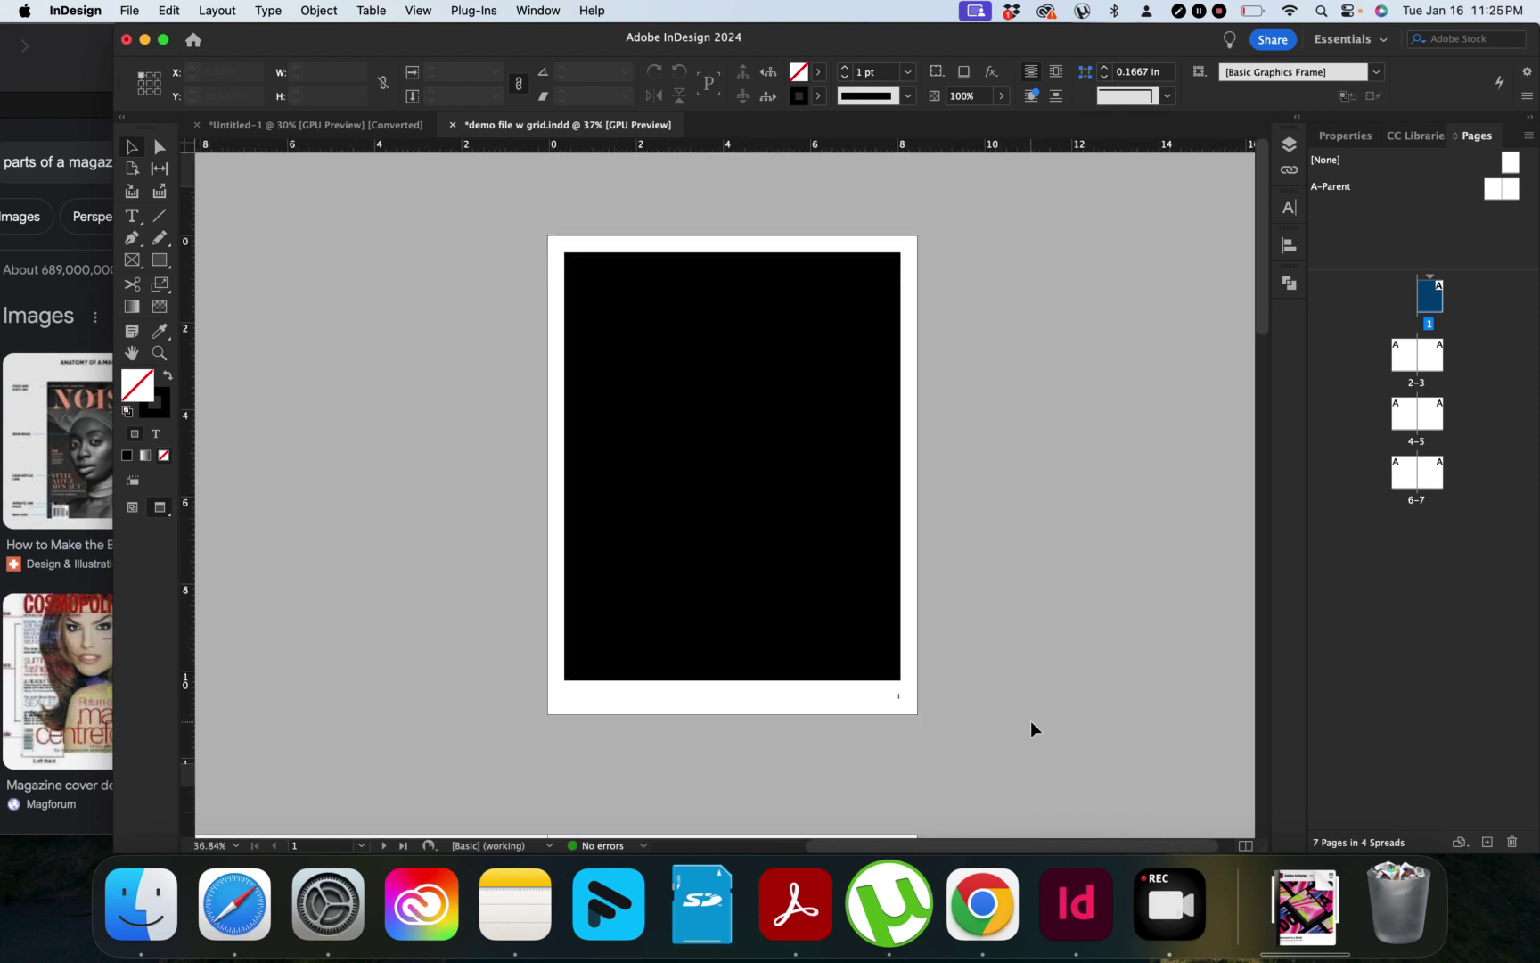
pyautogui.scroll(-5, 1030, 721)
pyautogui.hscroll(-1, 1031, 722)
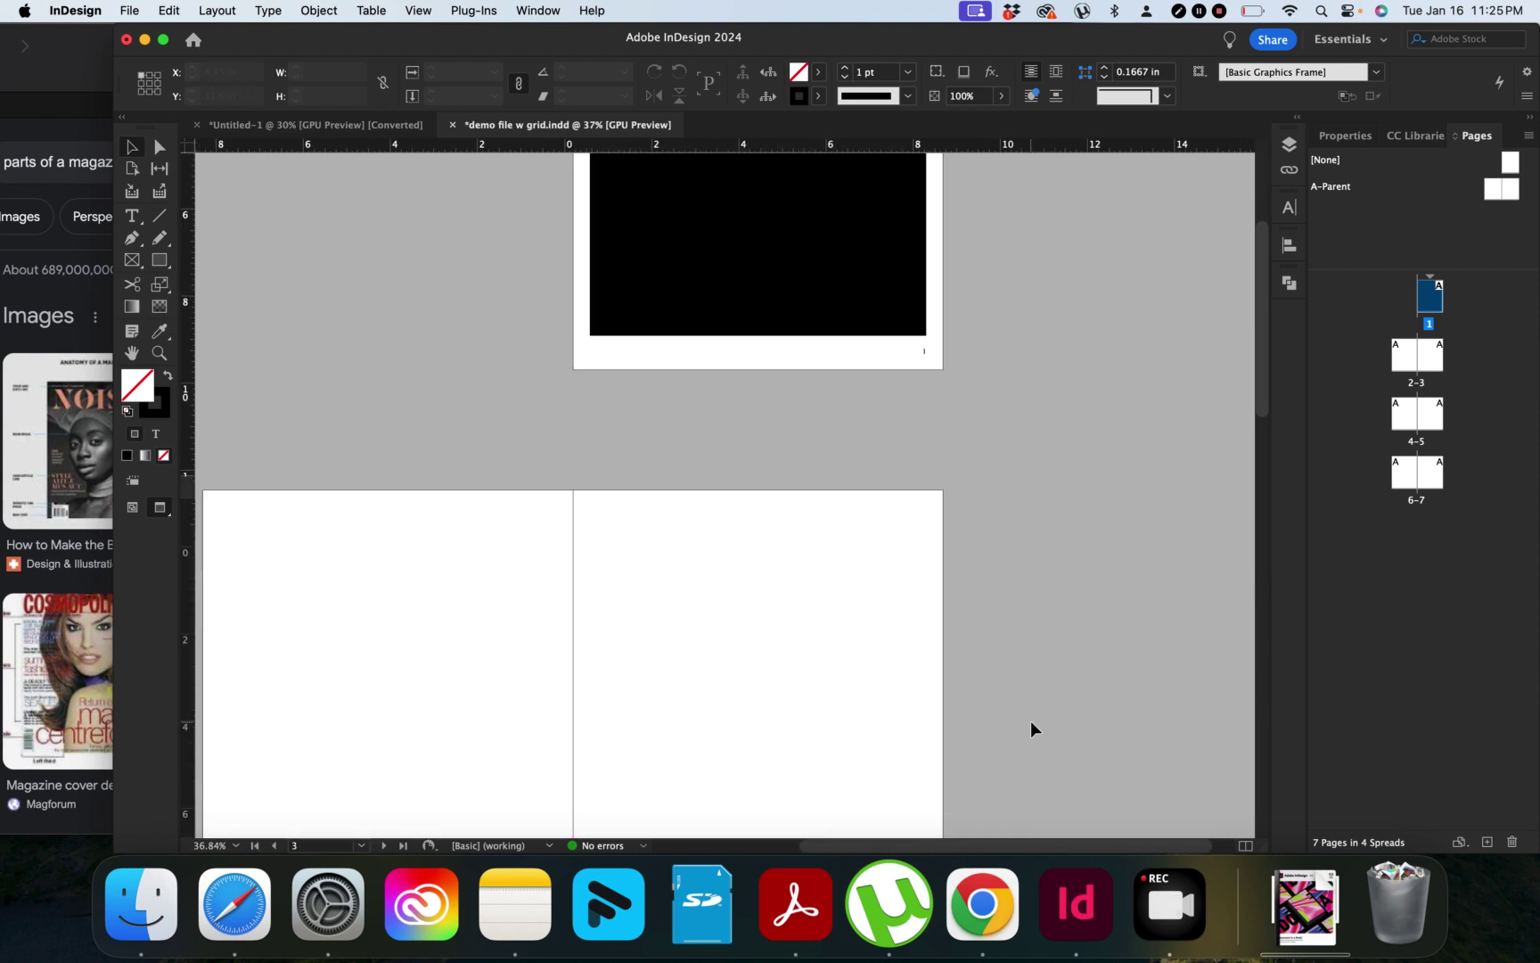
pyautogui.scroll(5, 1030, 721)
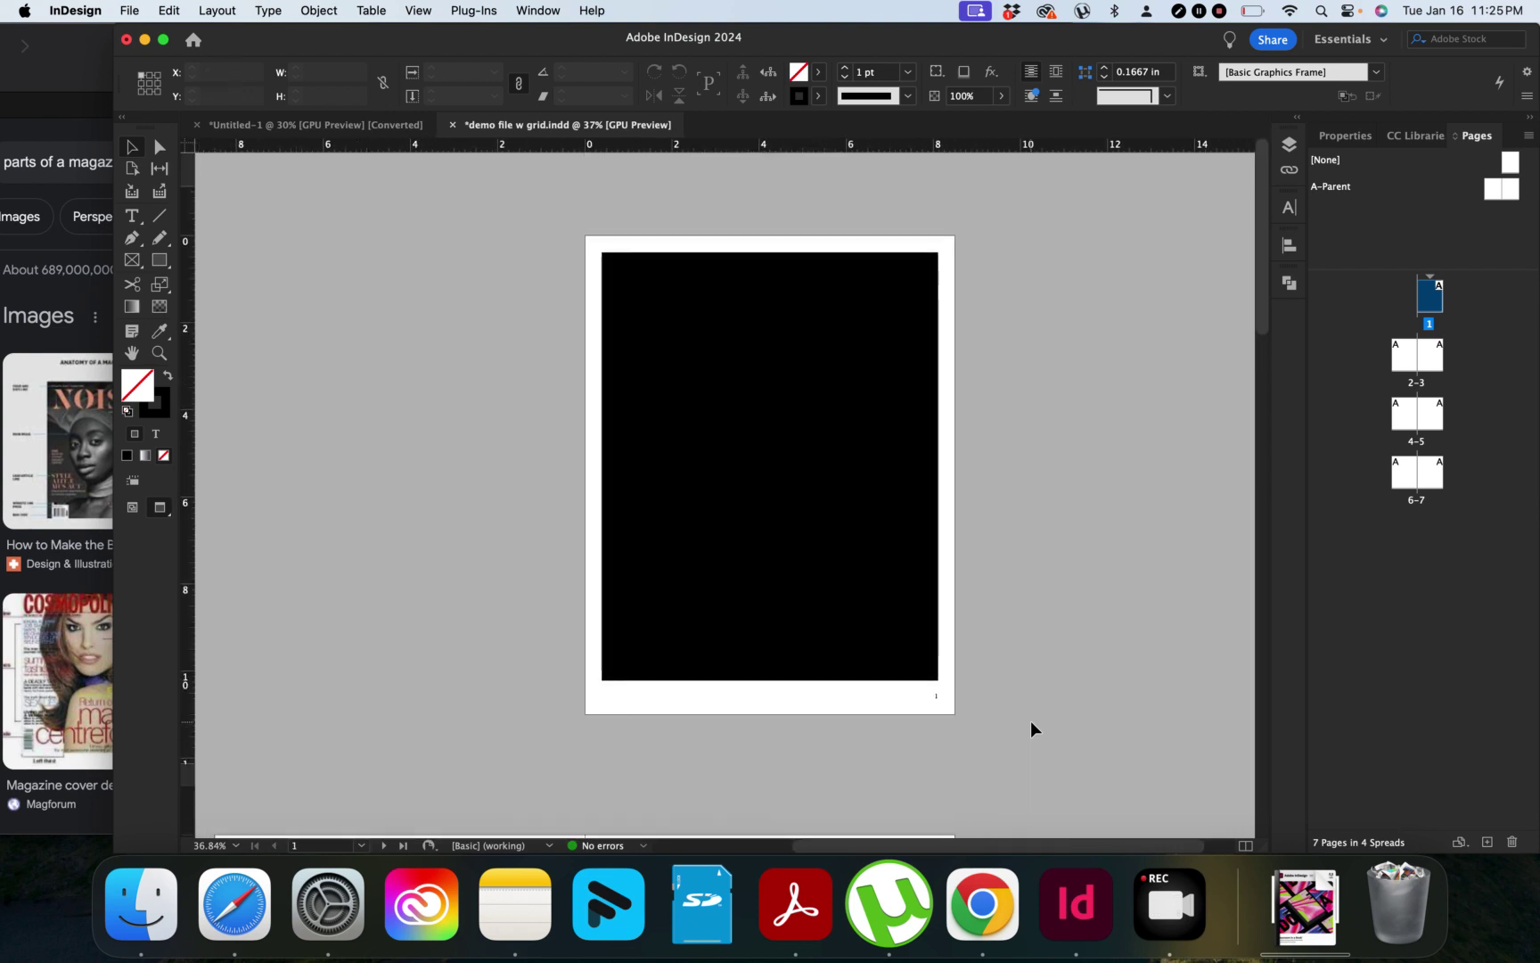
pyautogui.press('super+z')
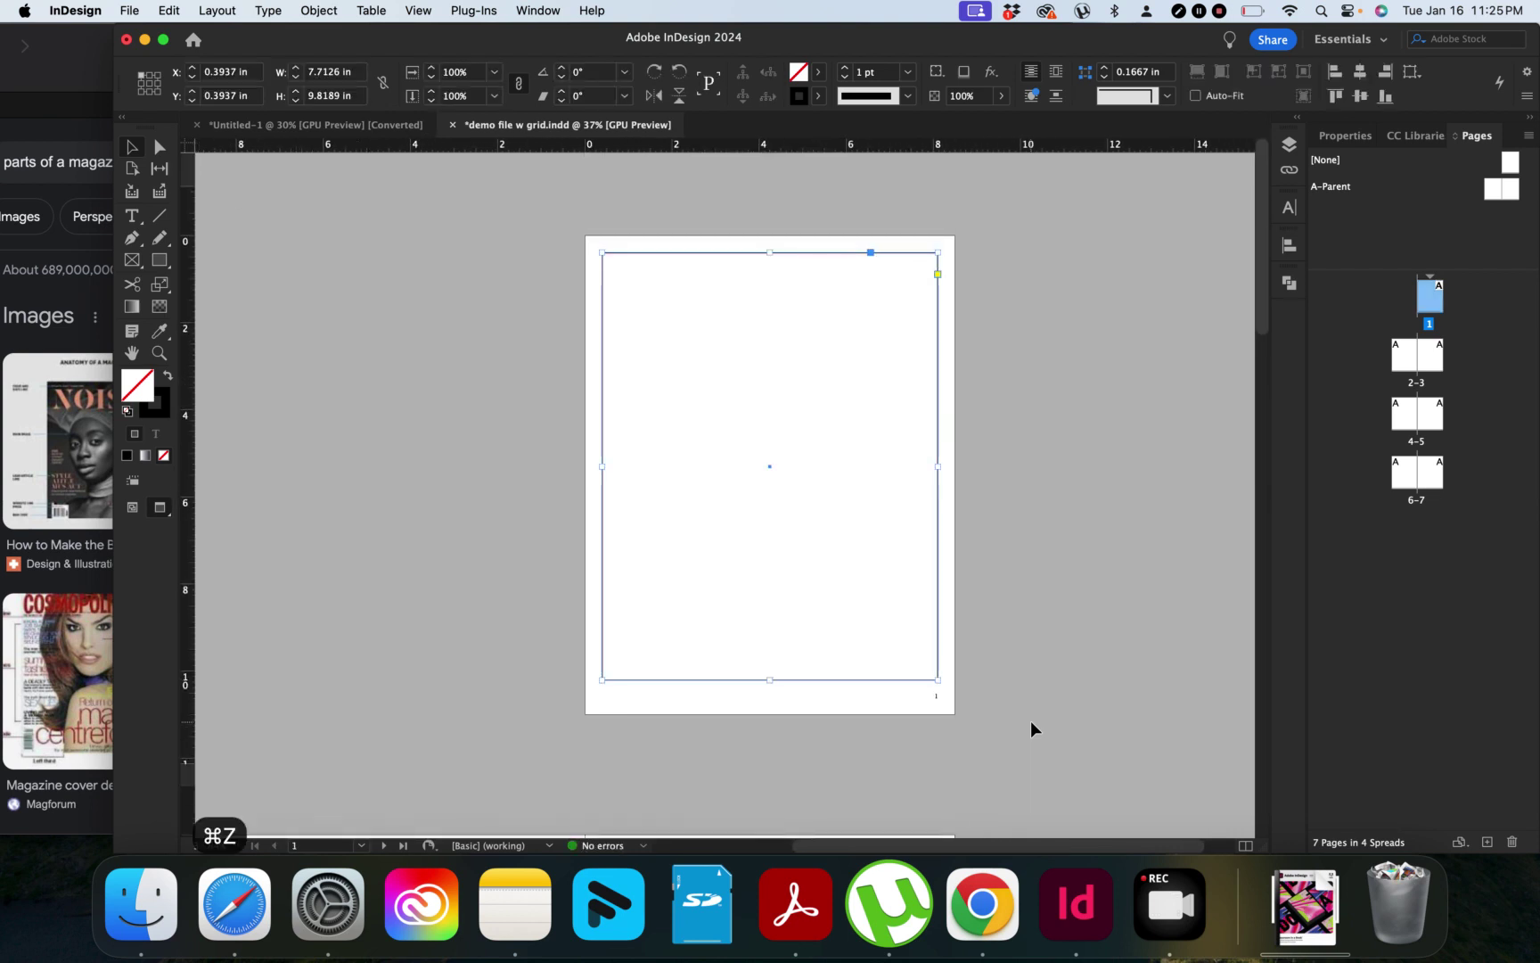
# Deselect the page 1 rectangle and save the document.
pyautogui.click(1016, 544)
pyautogui.press('super+s')
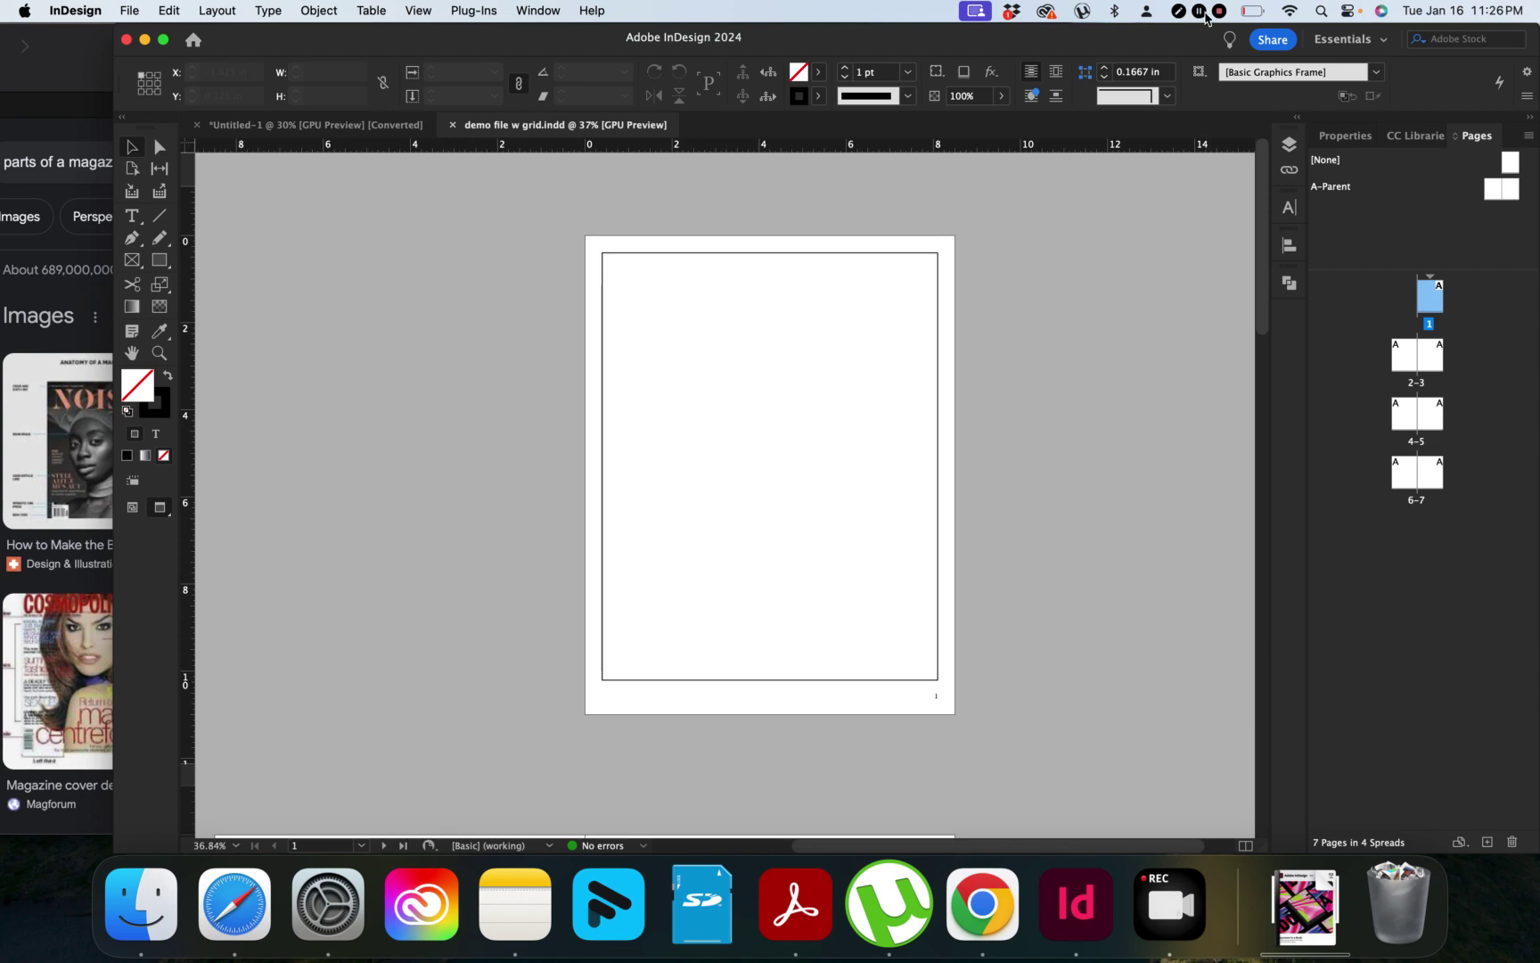
pyautogui.click(1199, 11)
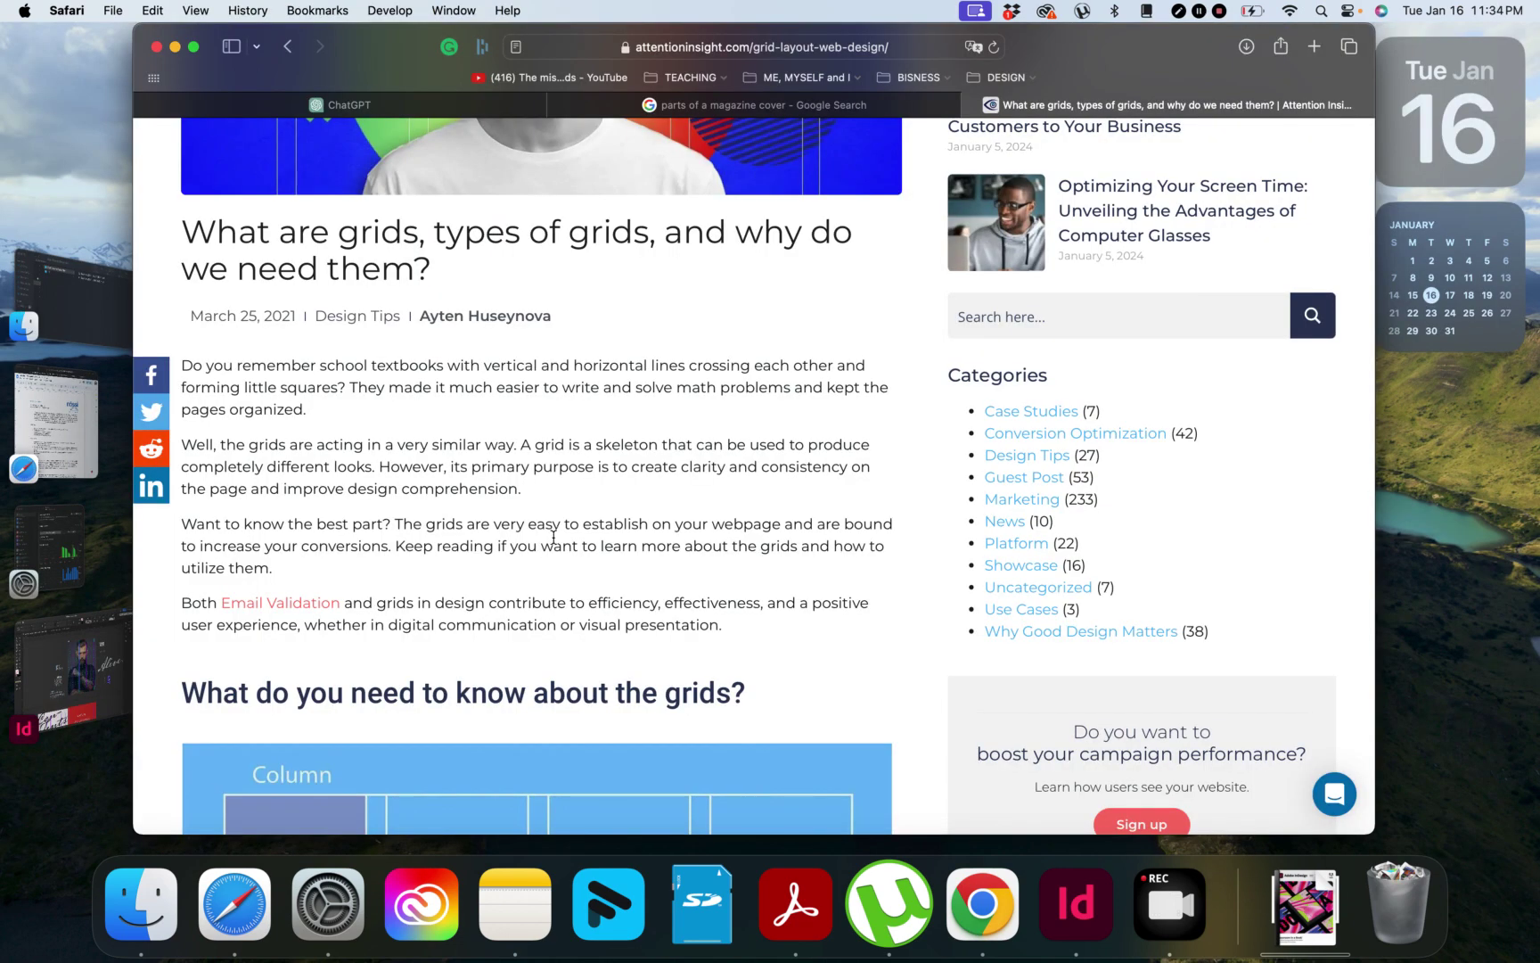
# Switch to the grid-types article in Safari and examine the grid anatomy diagram with its columns, rows, modules, gutters and margins.
pyautogui.scroll(-5, 553, 537)
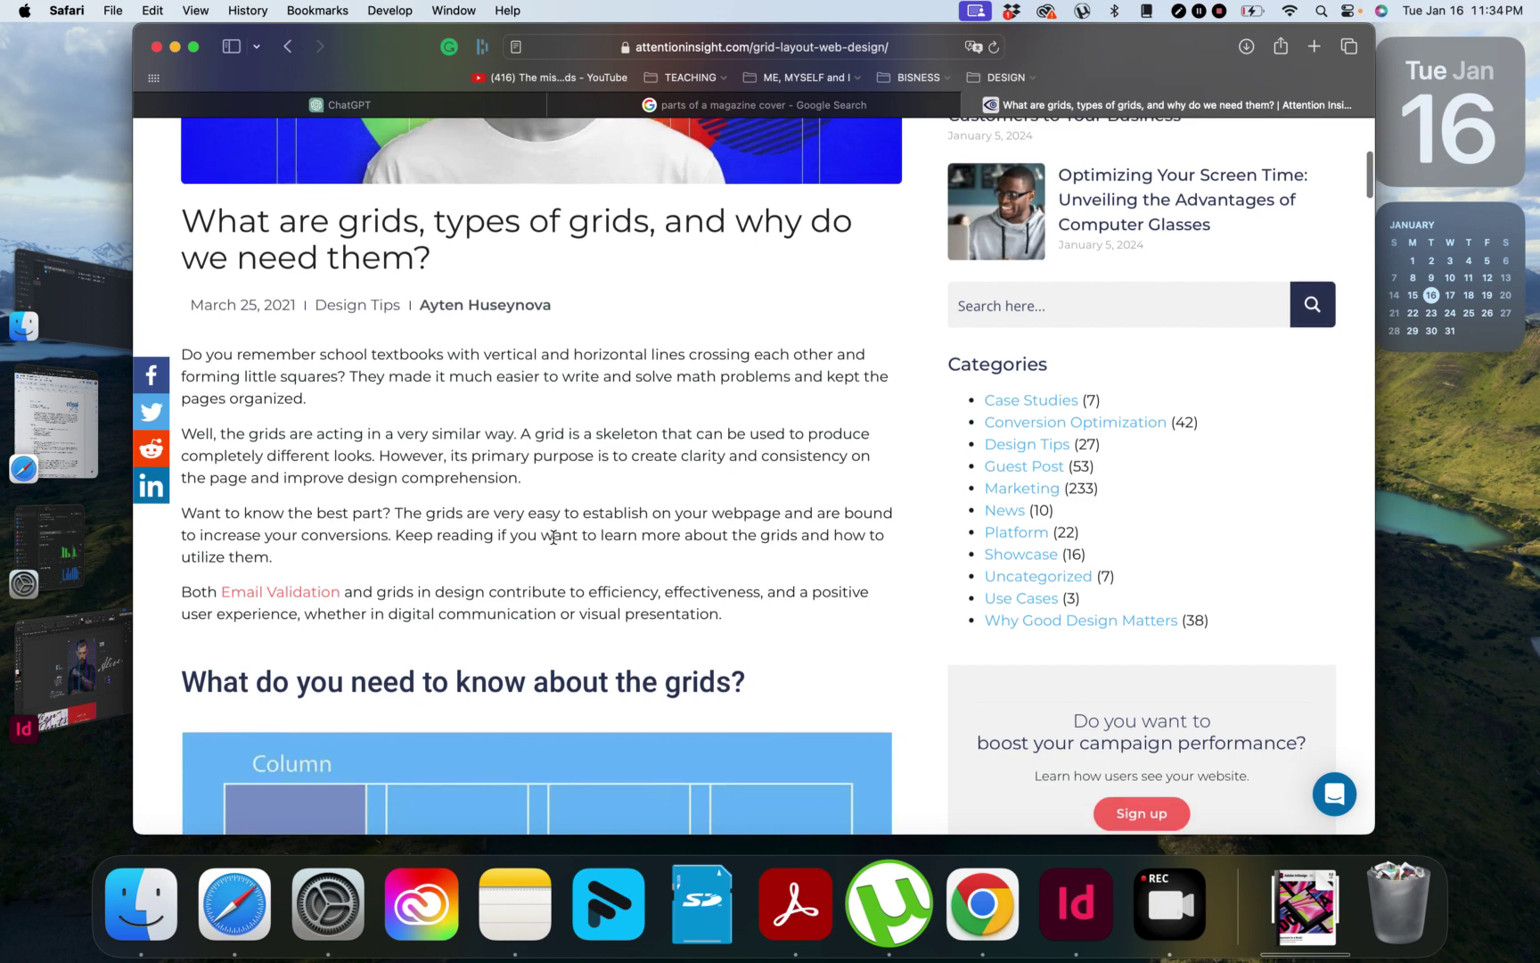
pyautogui.scroll(-3, 554, 543)
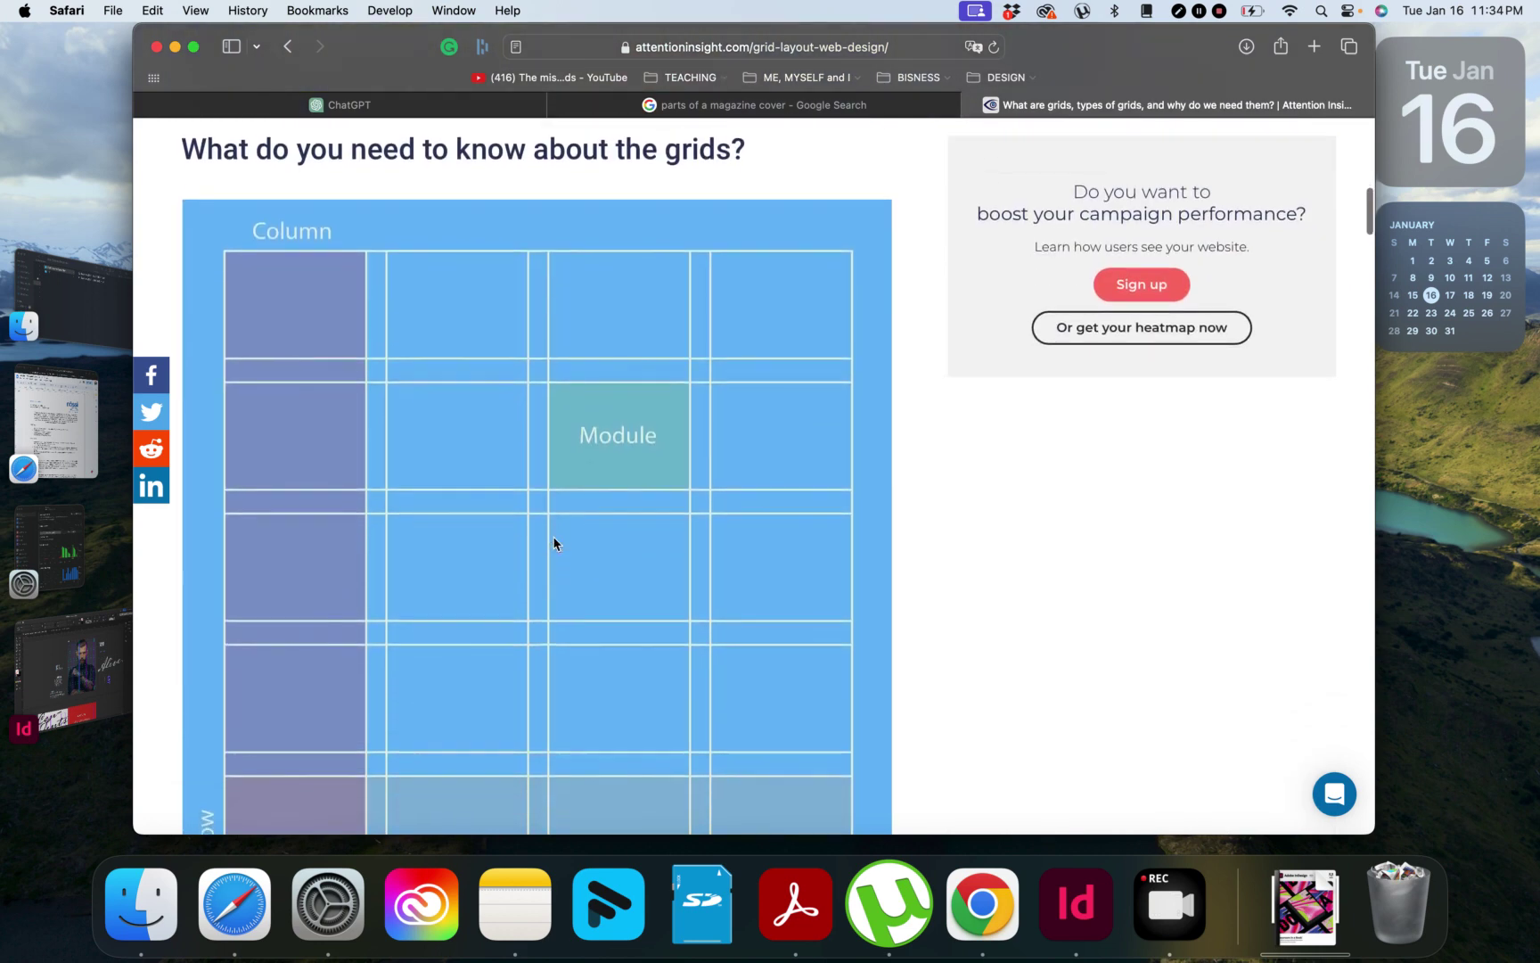
pyautogui.scroll(4, 553, 543)
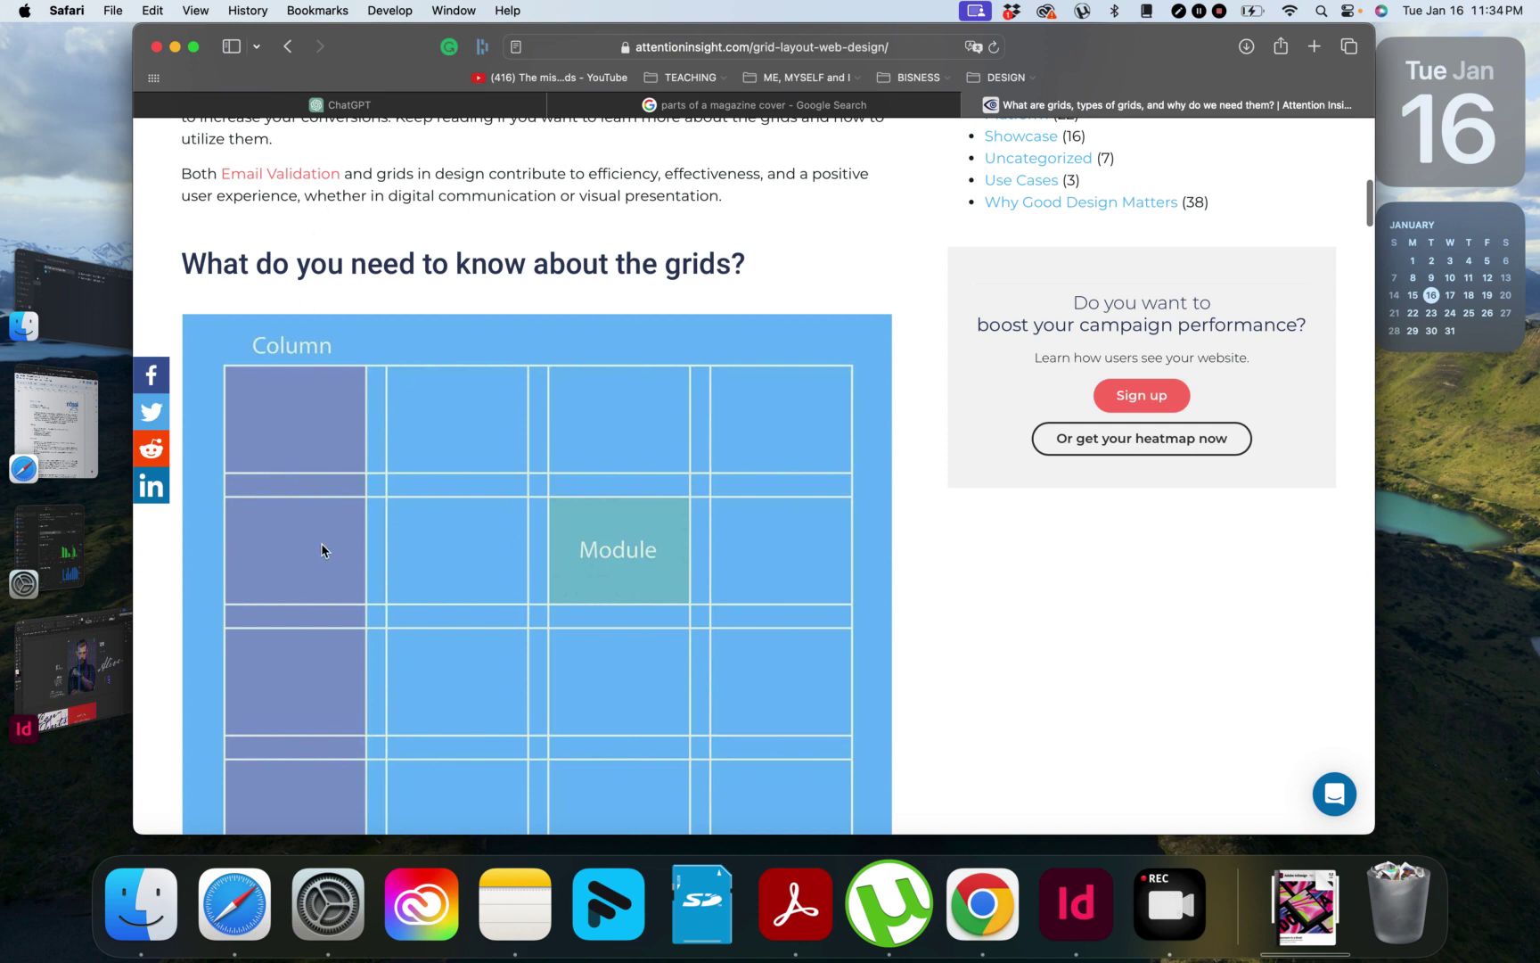
pyautogui.scroll(-5, 322, 550)
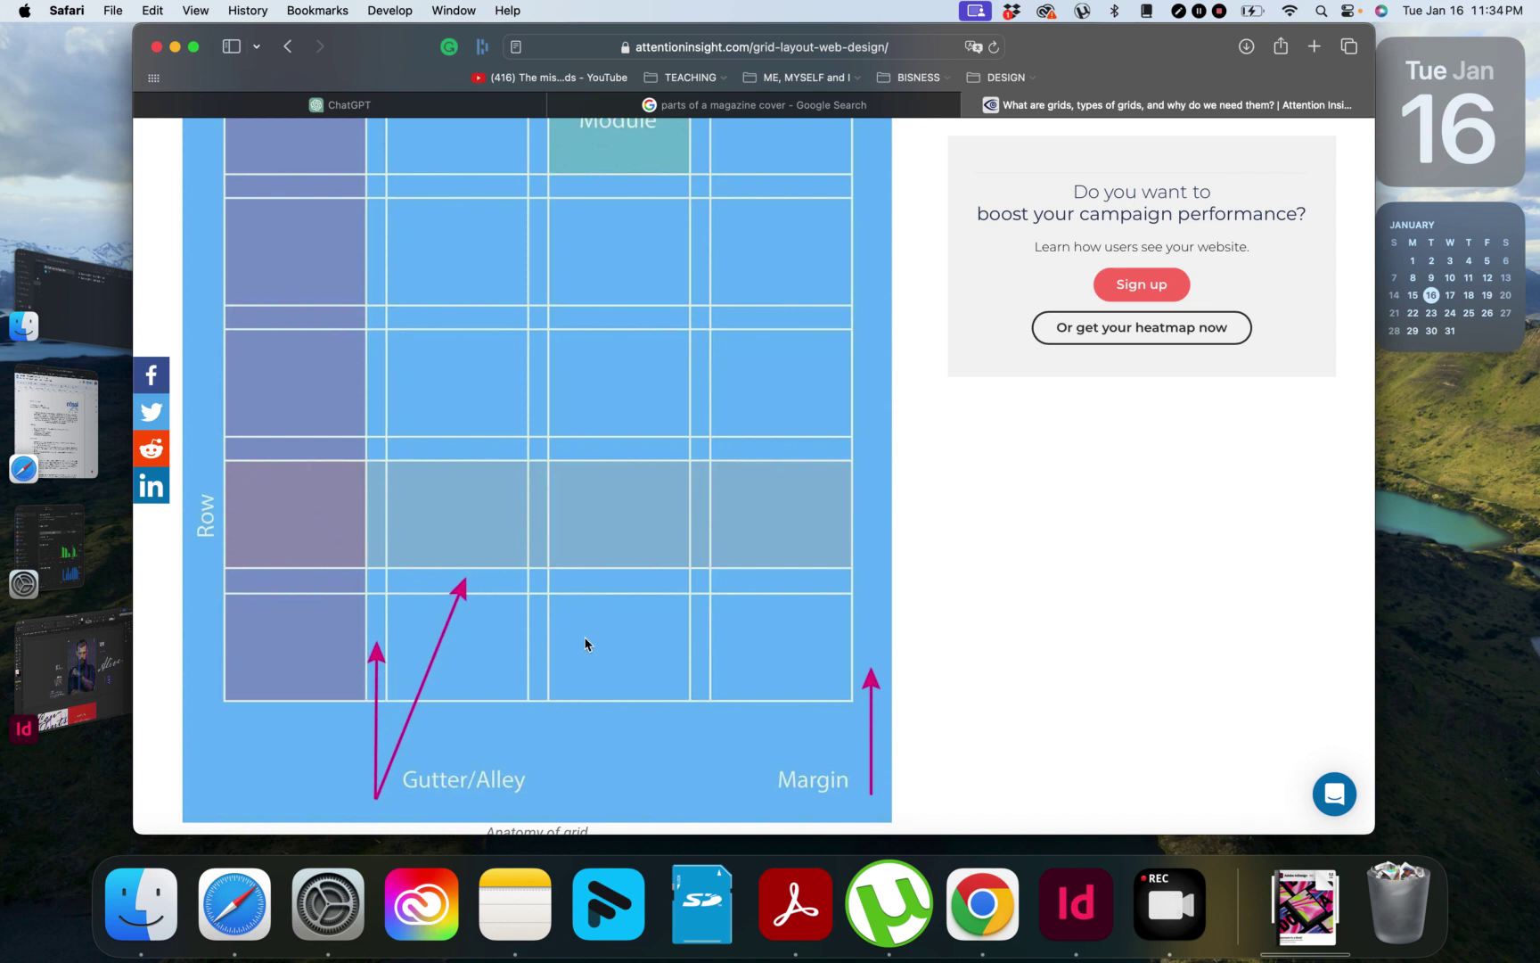
pyautogui.scroll(3, 539, 376)
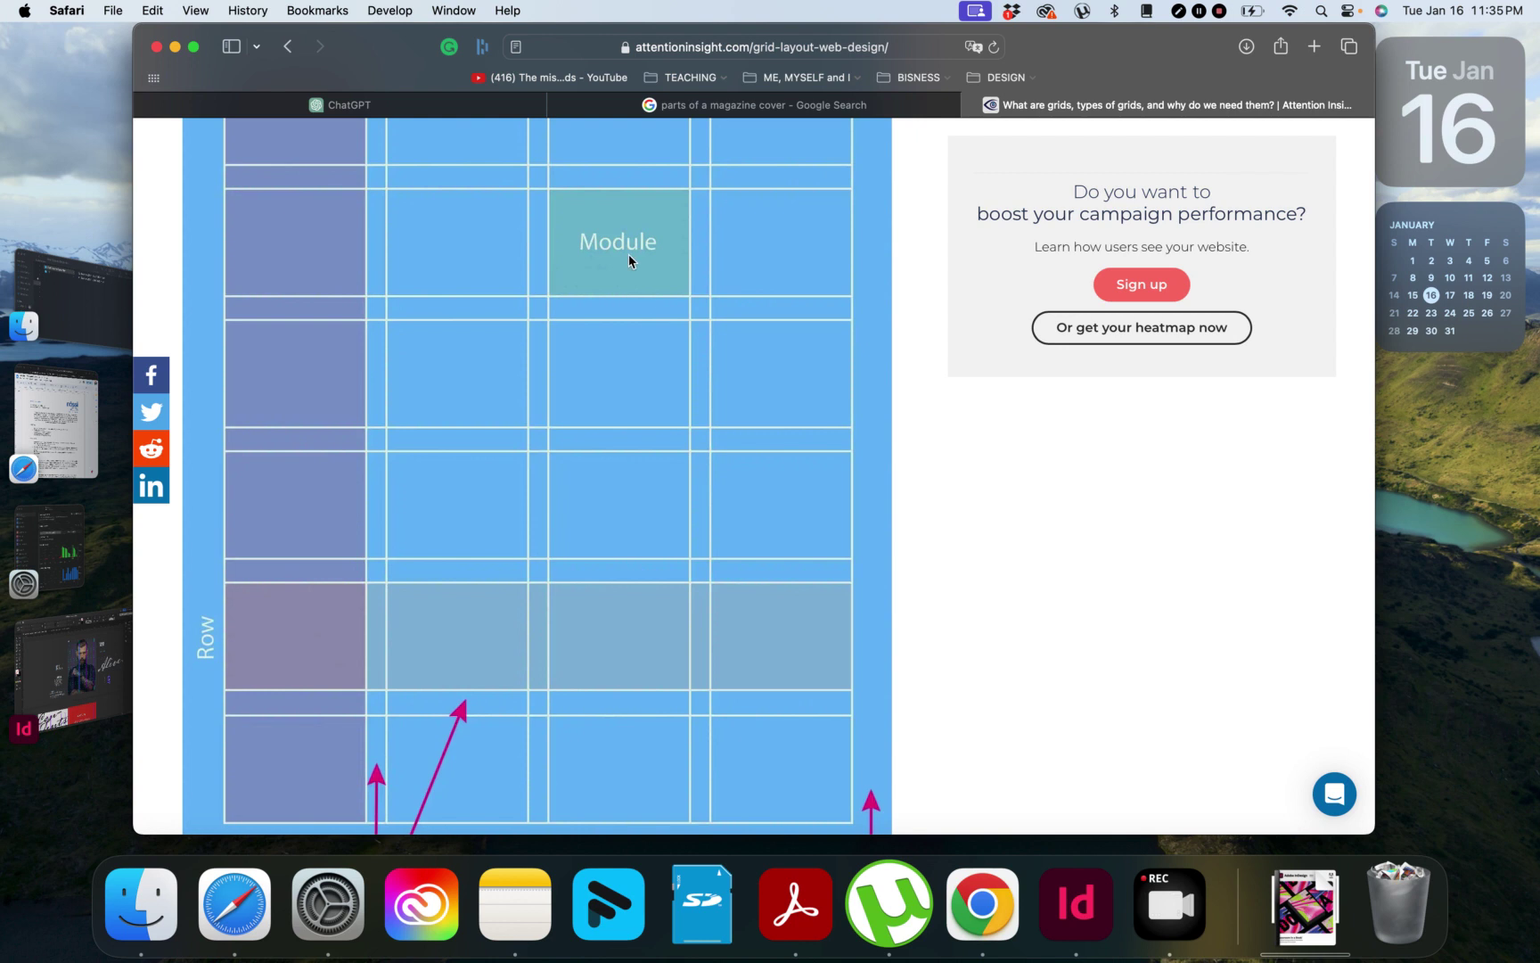
pyautogui.scroll(-5, 628, 254)
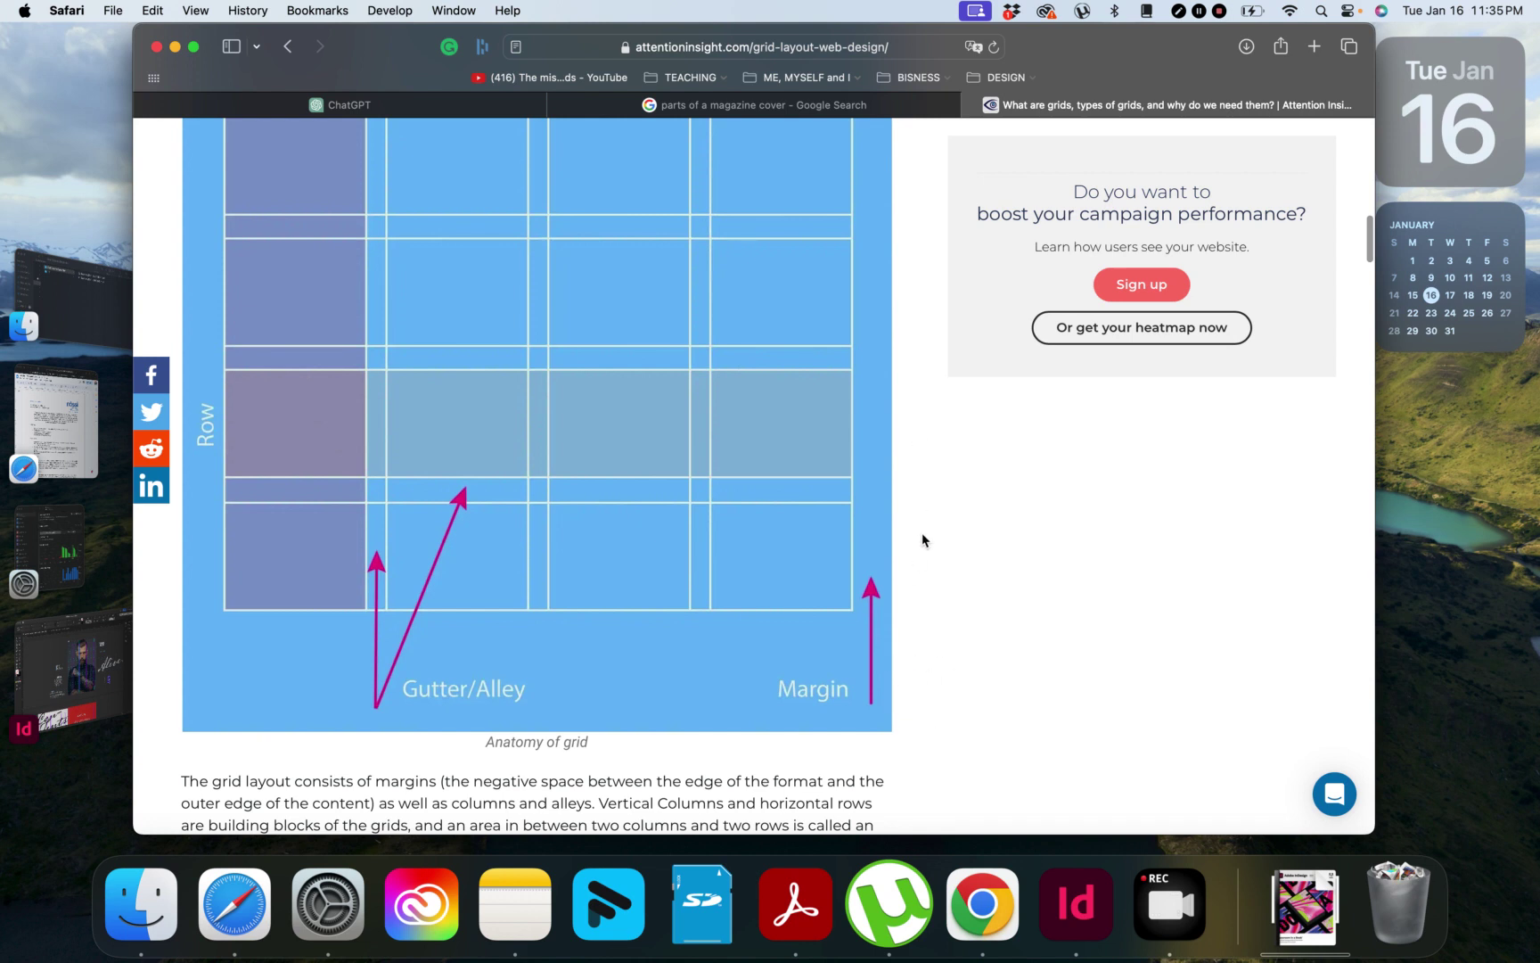
# Read the article's list of four layout grid types and examine the manuscript grid example.
pyautogui.scroll(-10, 921, 539)
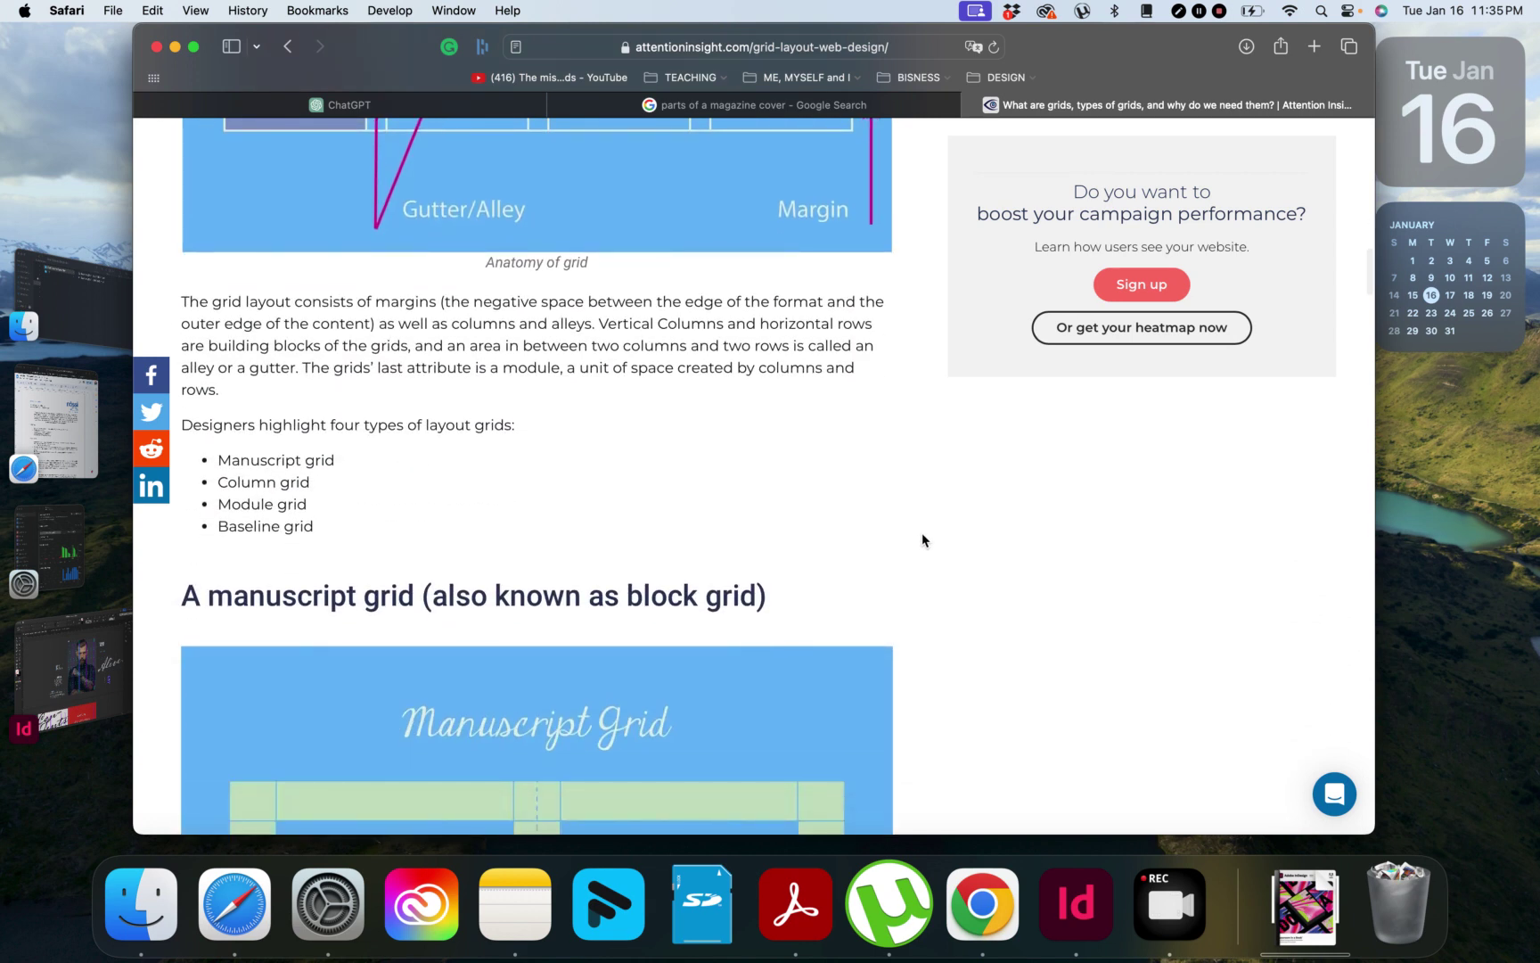
pyautogui.scroll(-1, 921, 539)
pyautogui.scroll(-4, 921, 539)
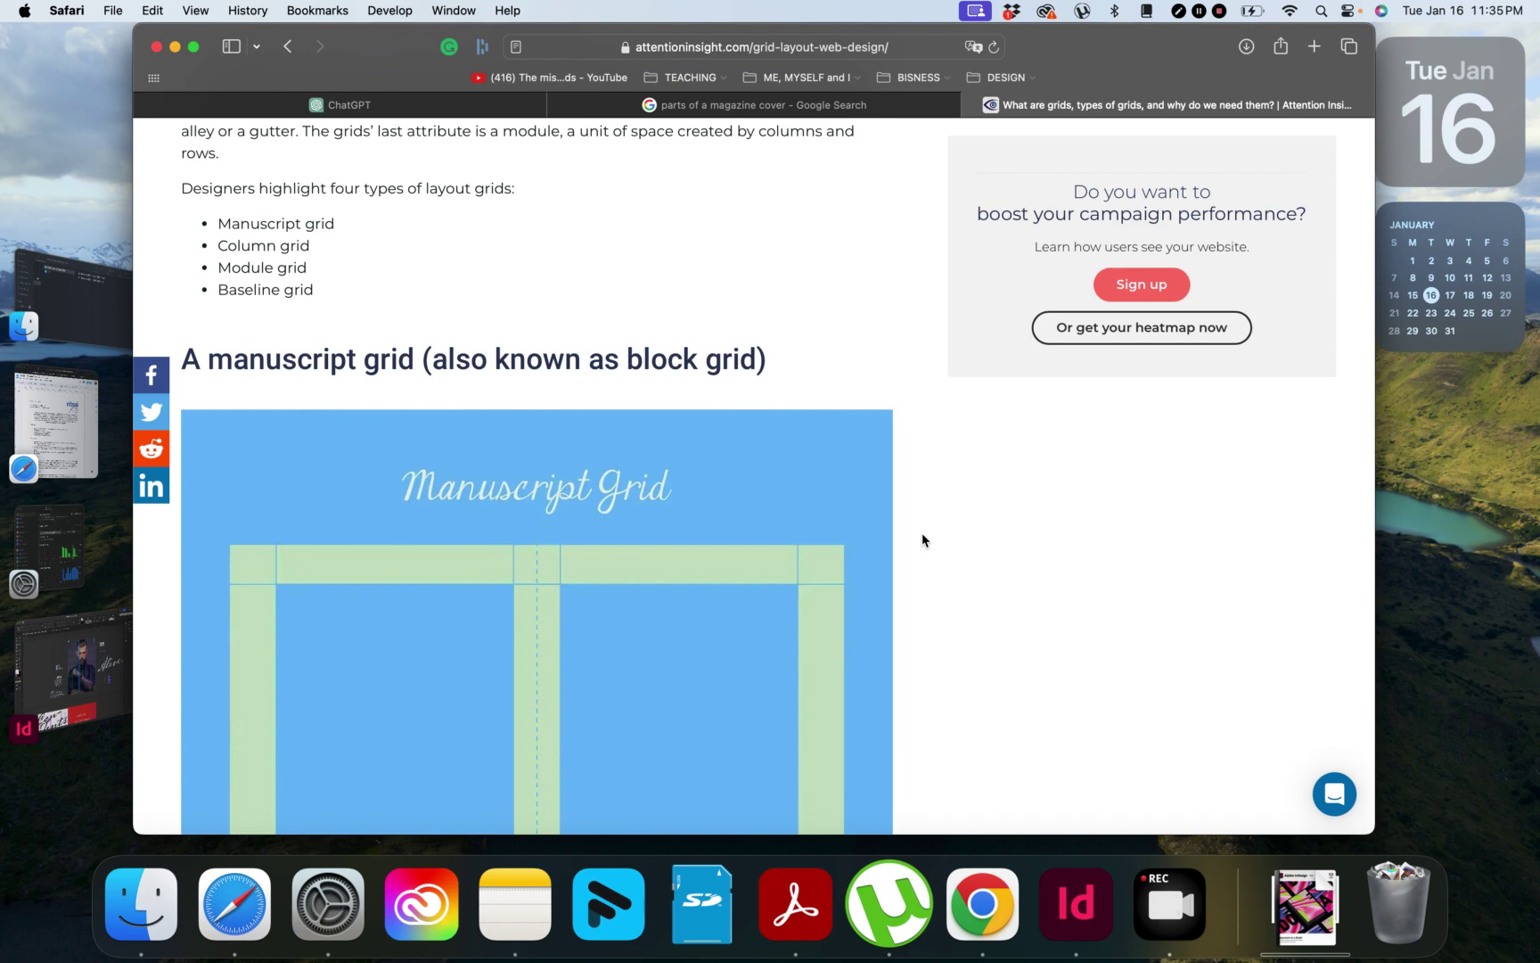
pyautogui.scroll(-7, 922, 534)
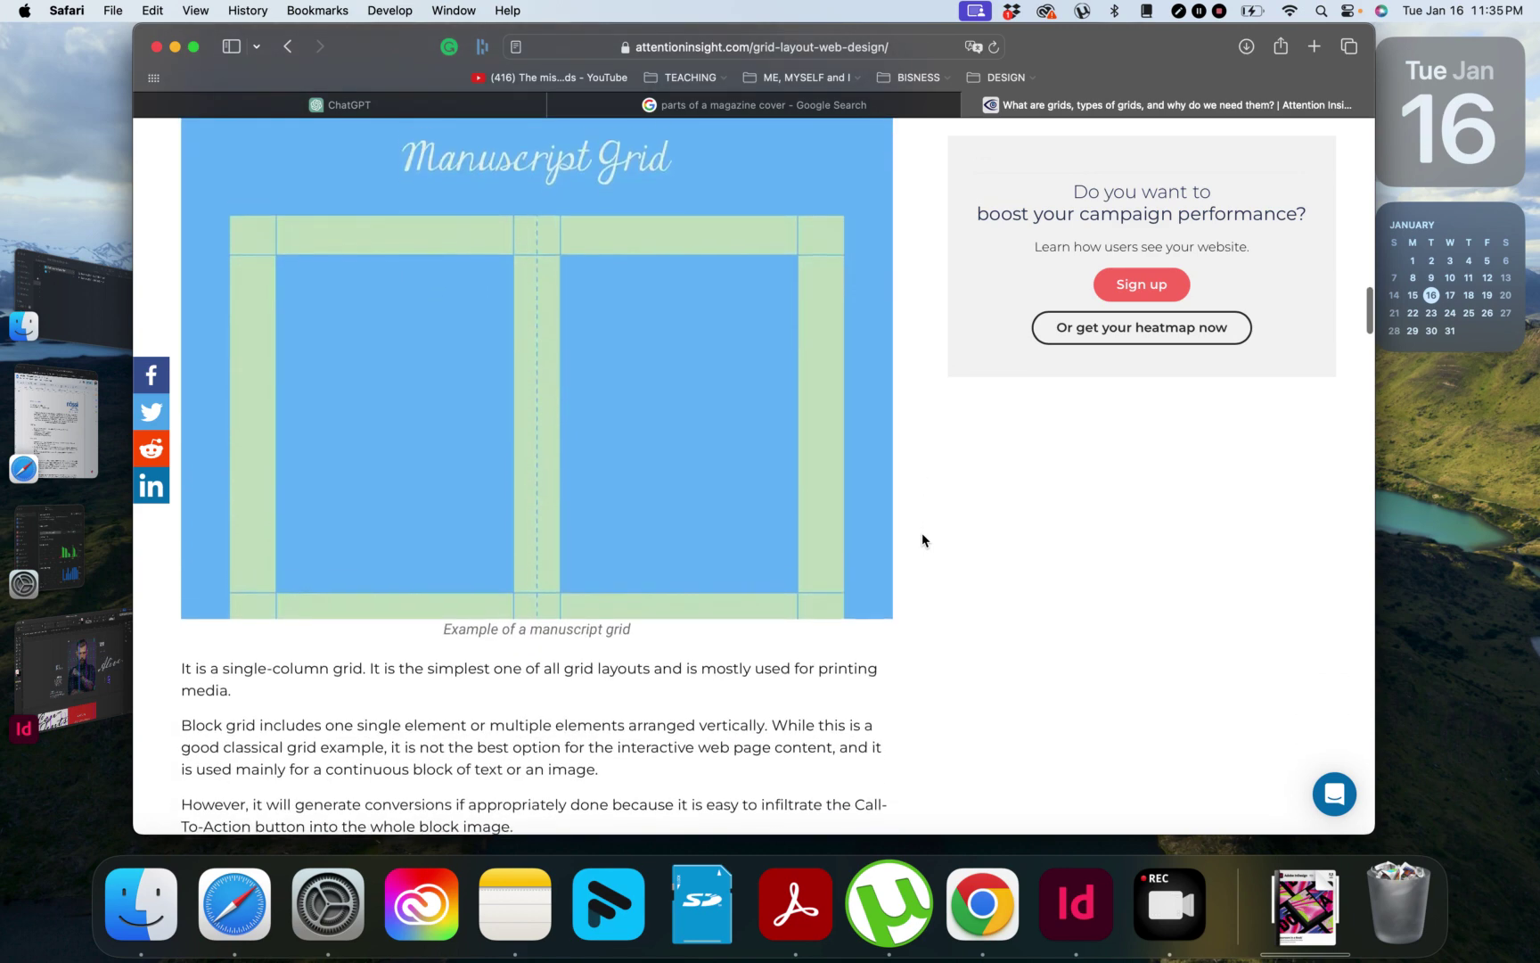
pyautogui.scroll(1, 921, 540)
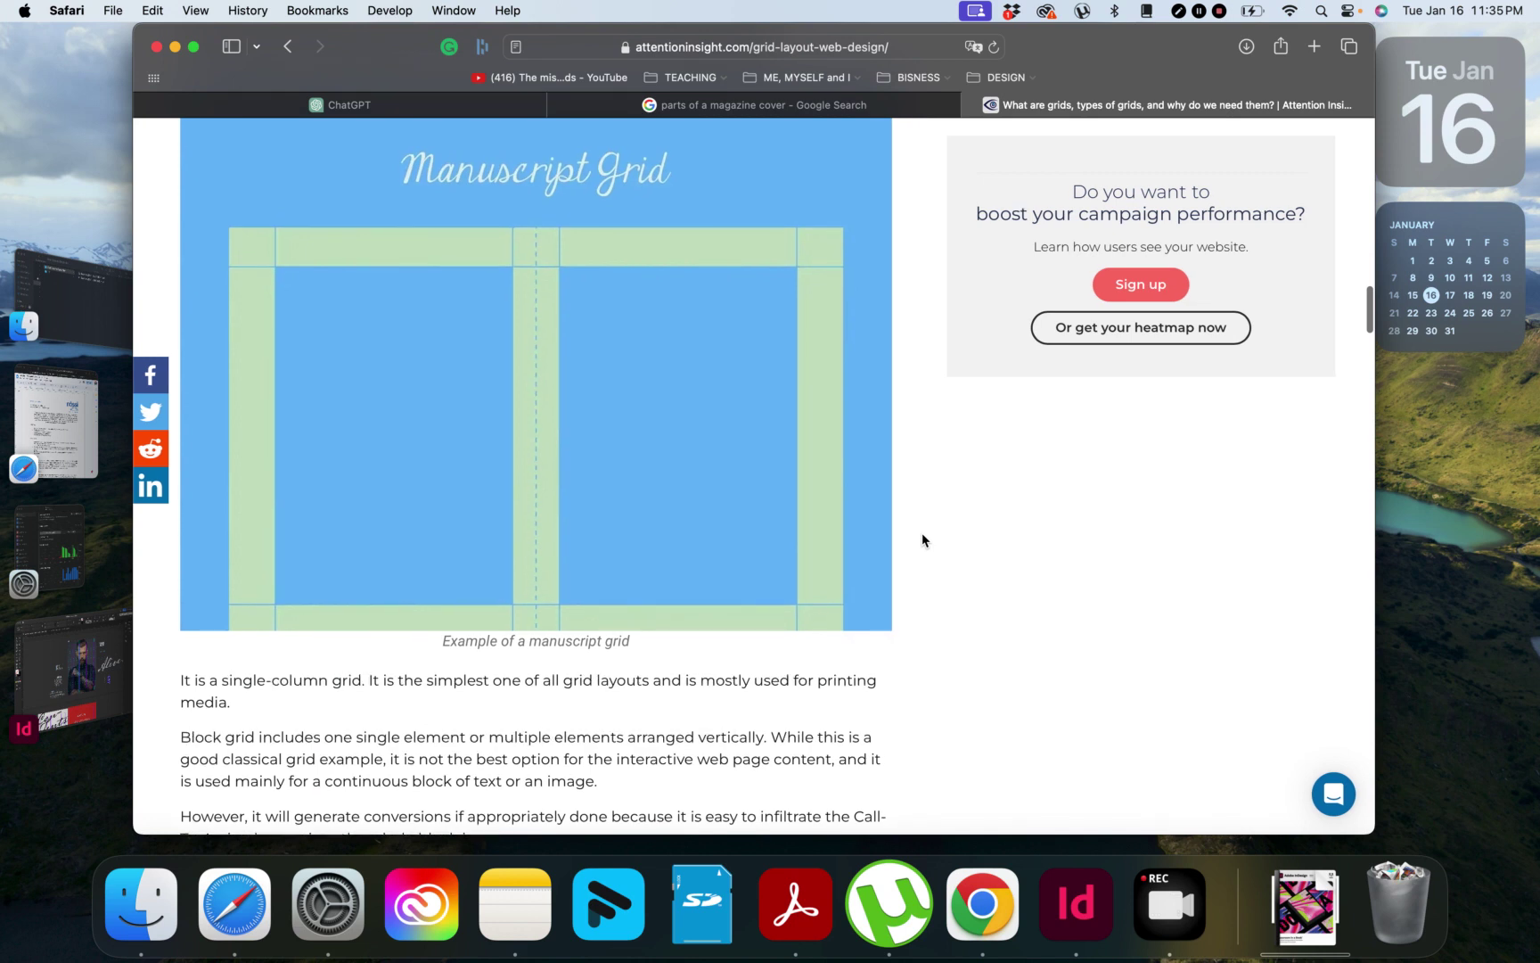
pyautogui.scroll(-1, 921, 541)
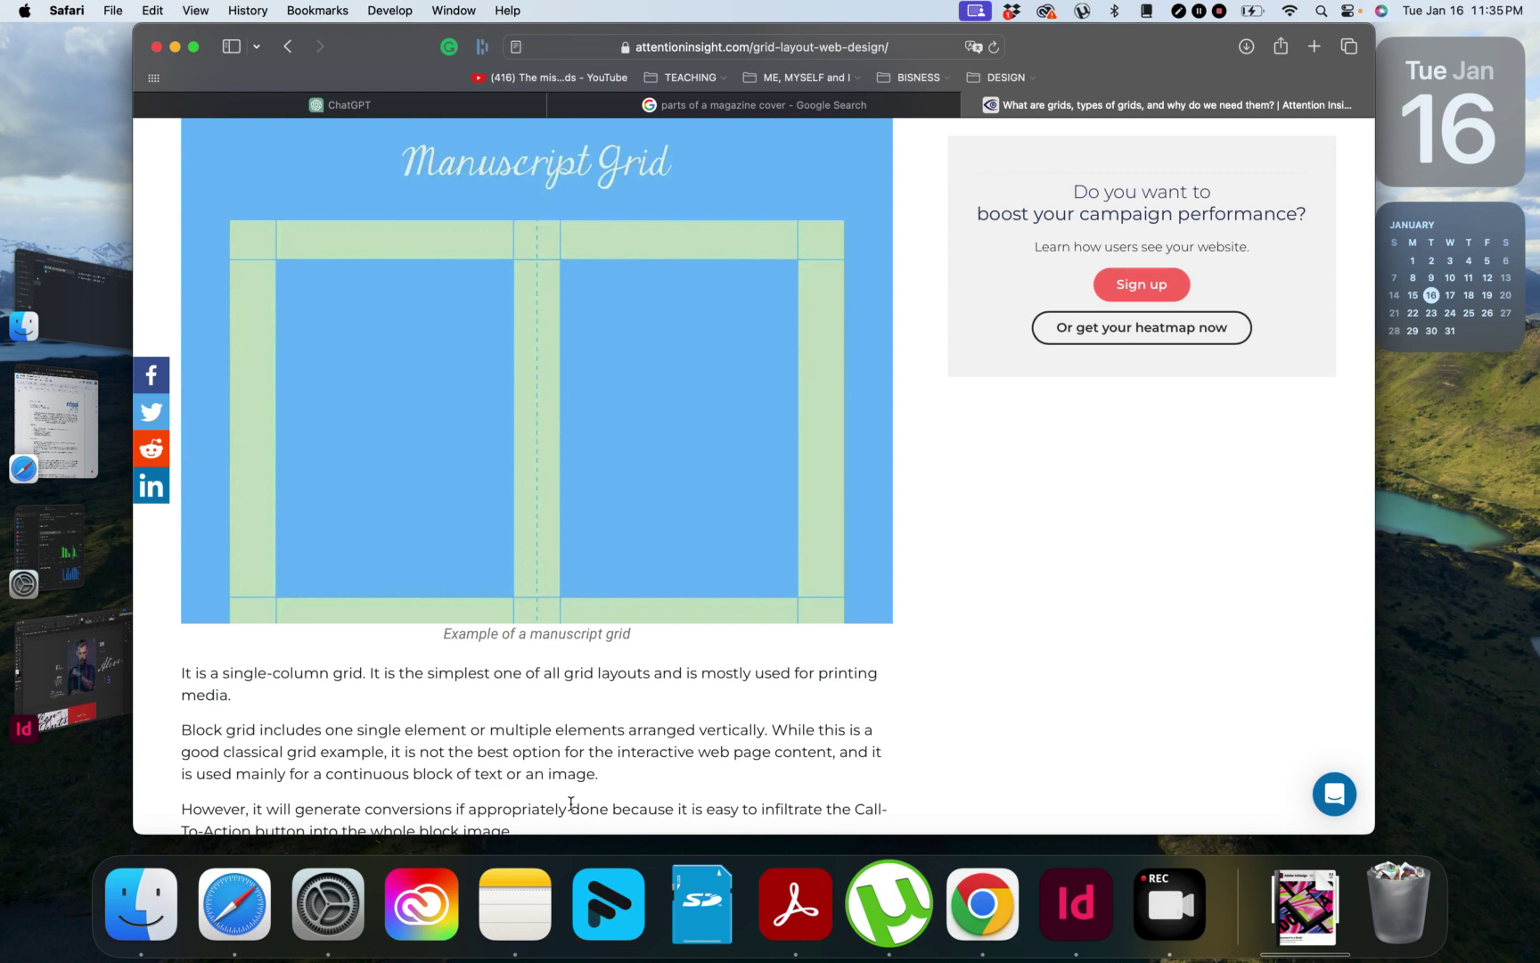
# Examine the article's multicolumn grid example and read the text about what this grid is used for.
pyautogui.scroll(-10, 570, 803)
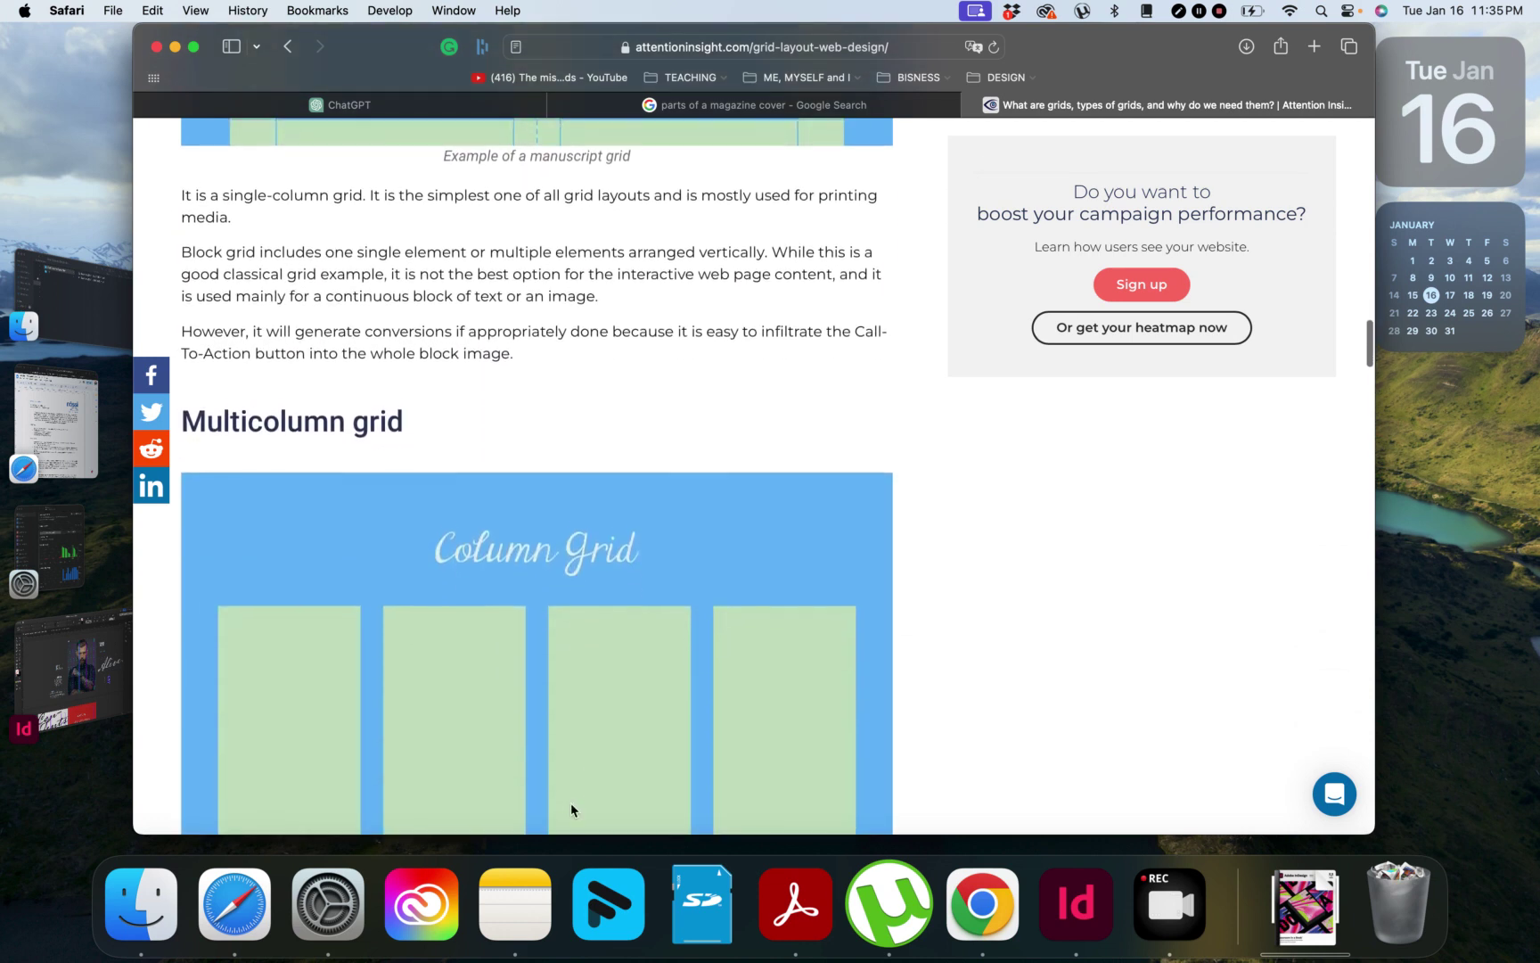
pyautogui.scroll(-5, 571, 810)
pyautogui.scroll(-3, 570, 809)
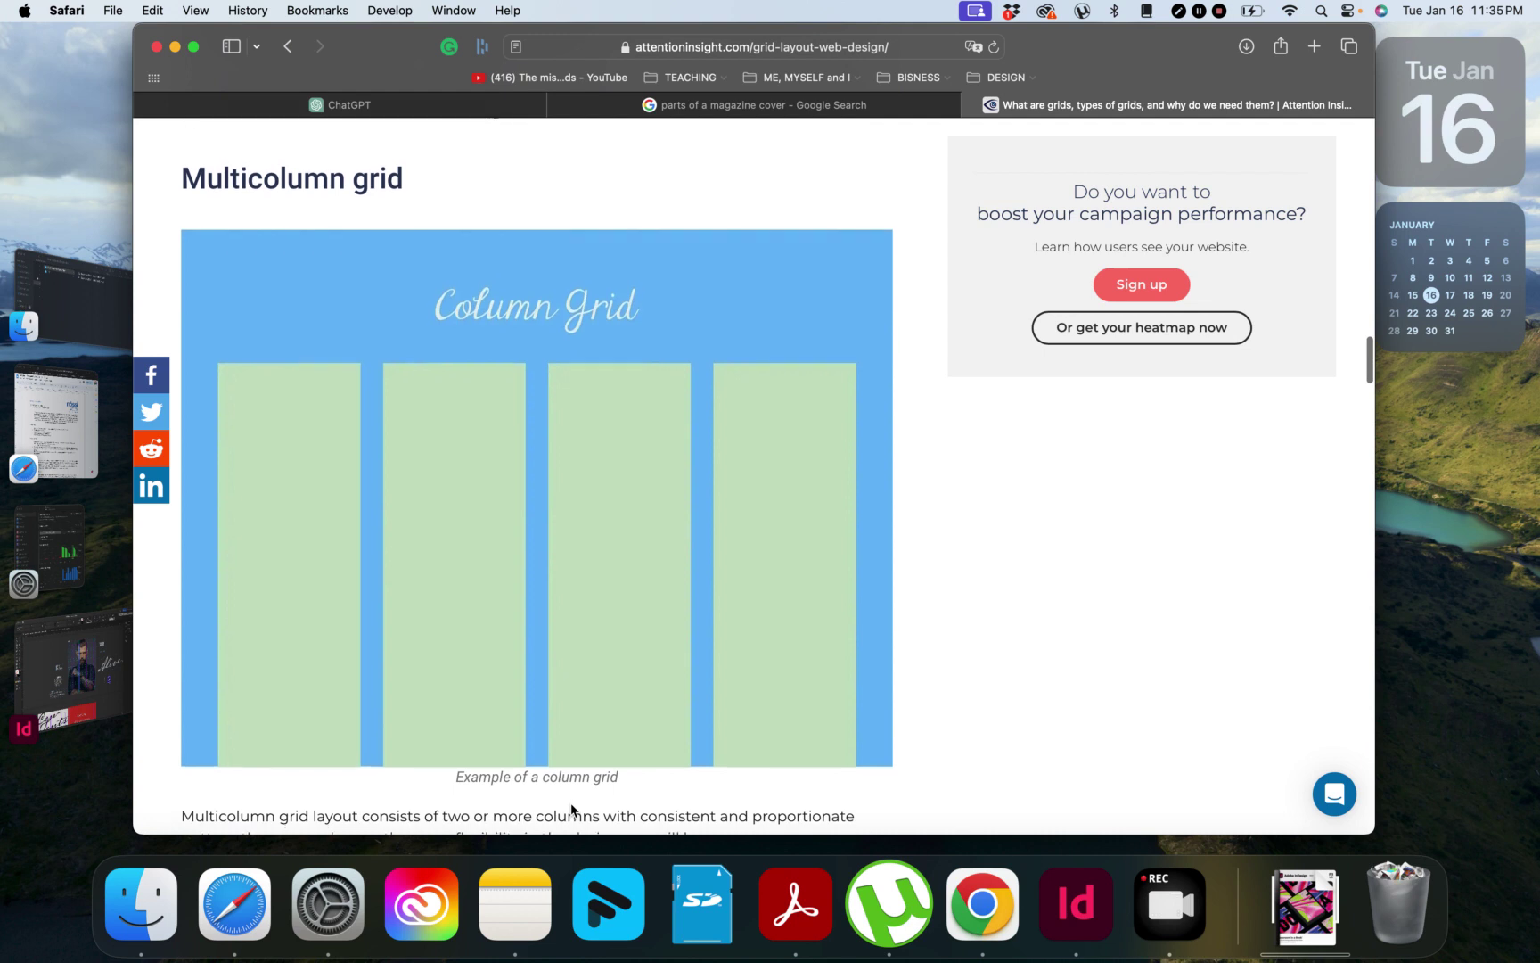
pyautogui.scroll(-4, 570, 810)
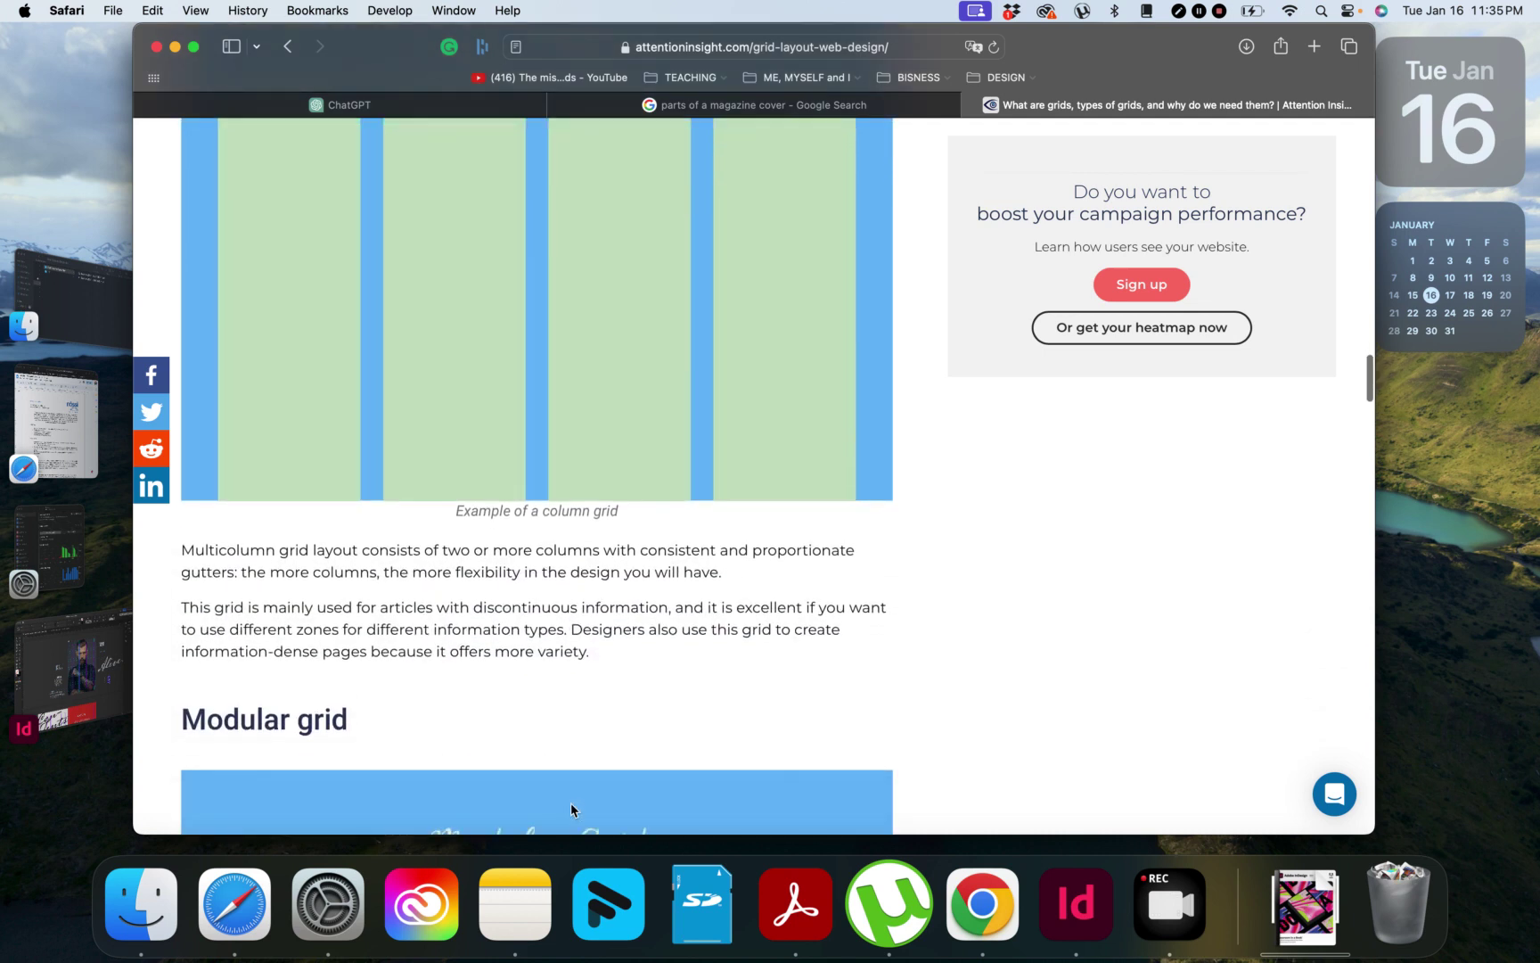
pyautogui.scroll(-1, 570, 809)
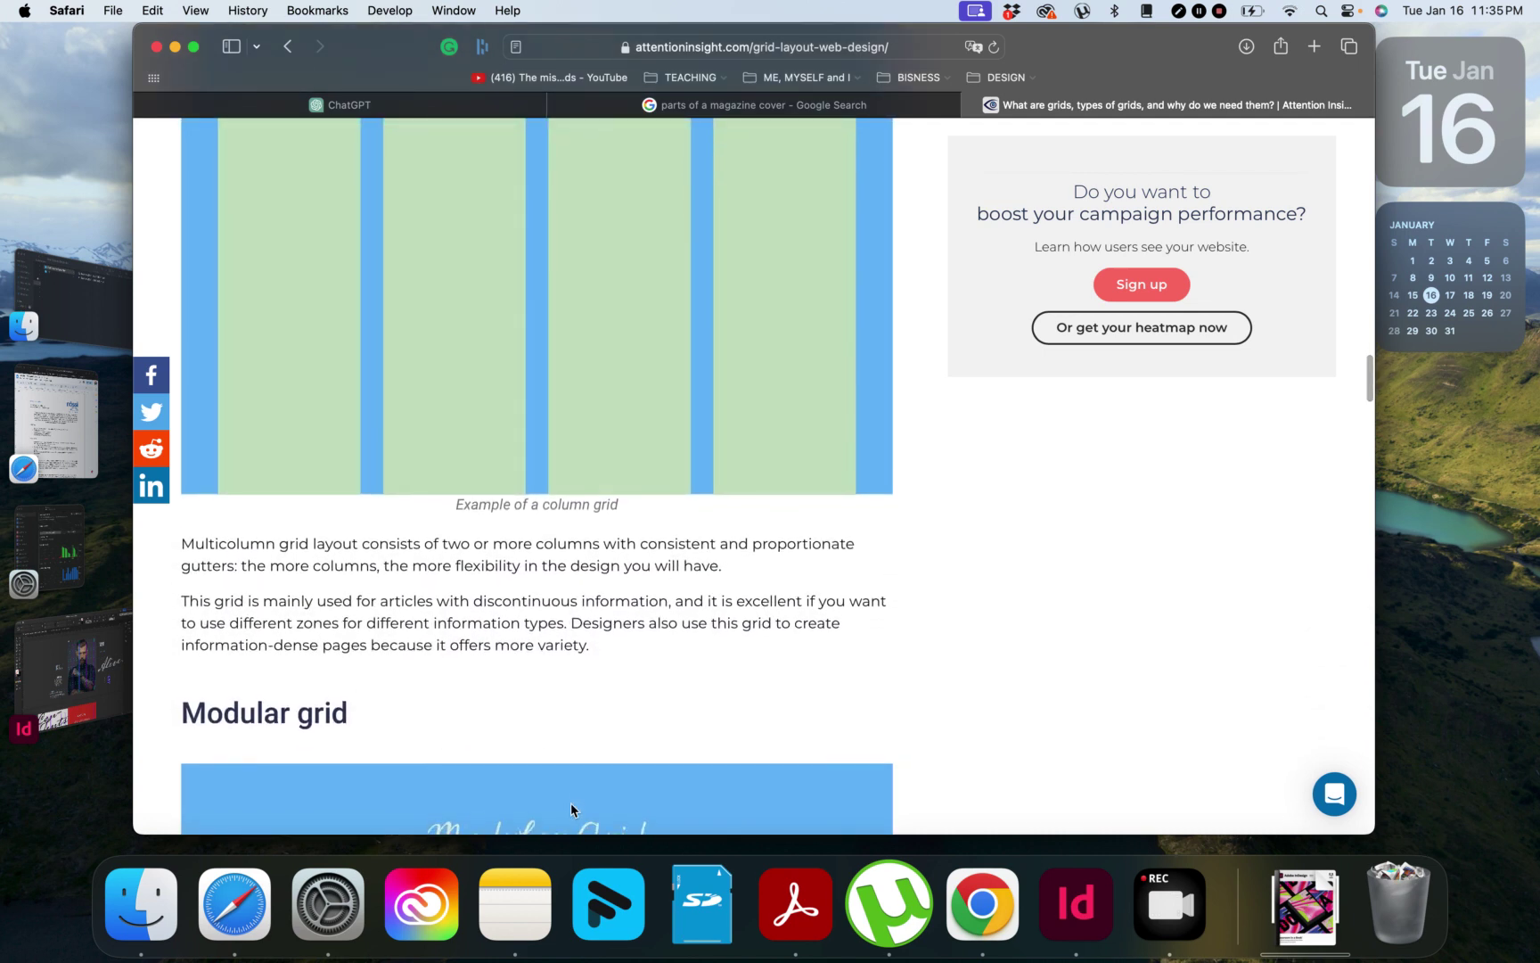
pyautogui.scroll(-1, 570, 808)
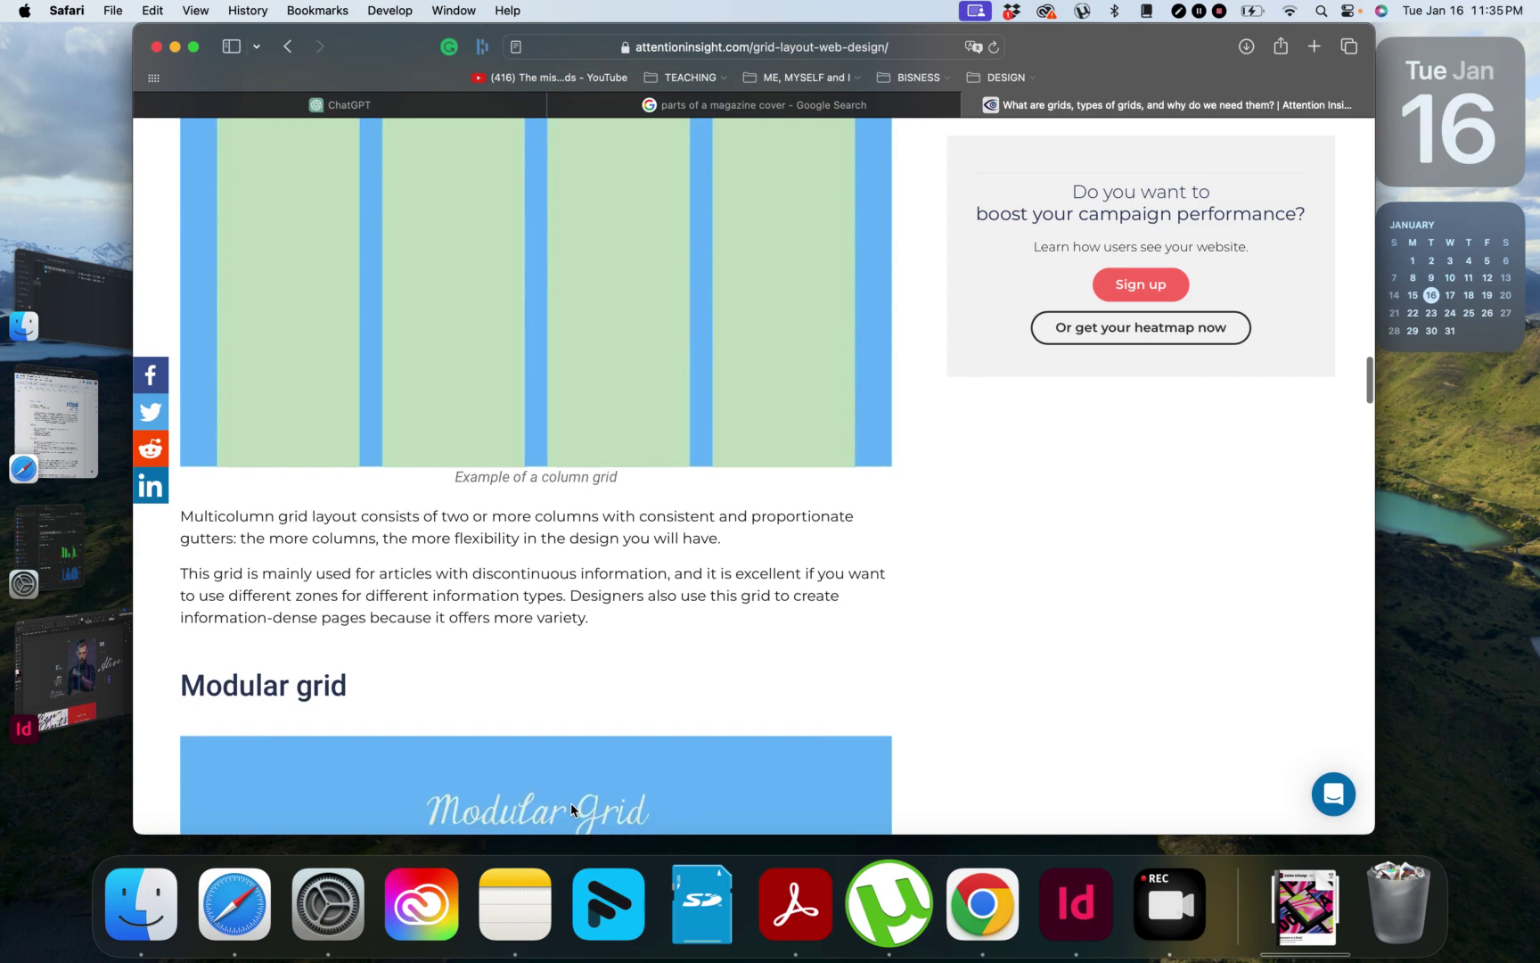
pyautogui.scroll(6, 571, 802)
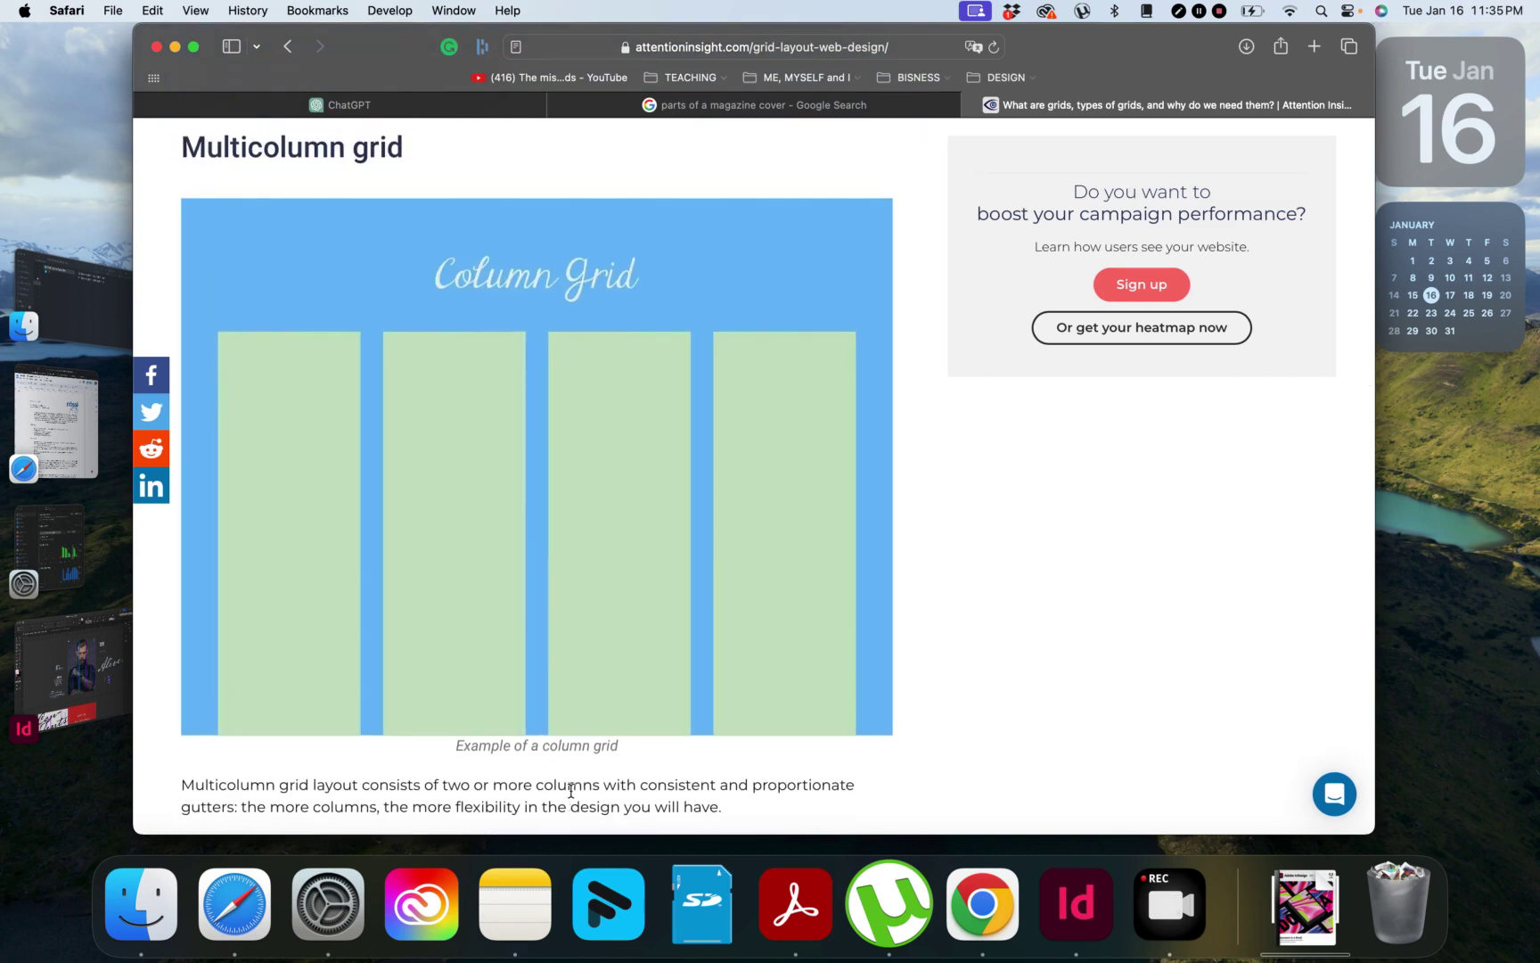
pyautogui.scroll(-8, 570, 802)
pyautogui.scroll(-2, 571, 790)
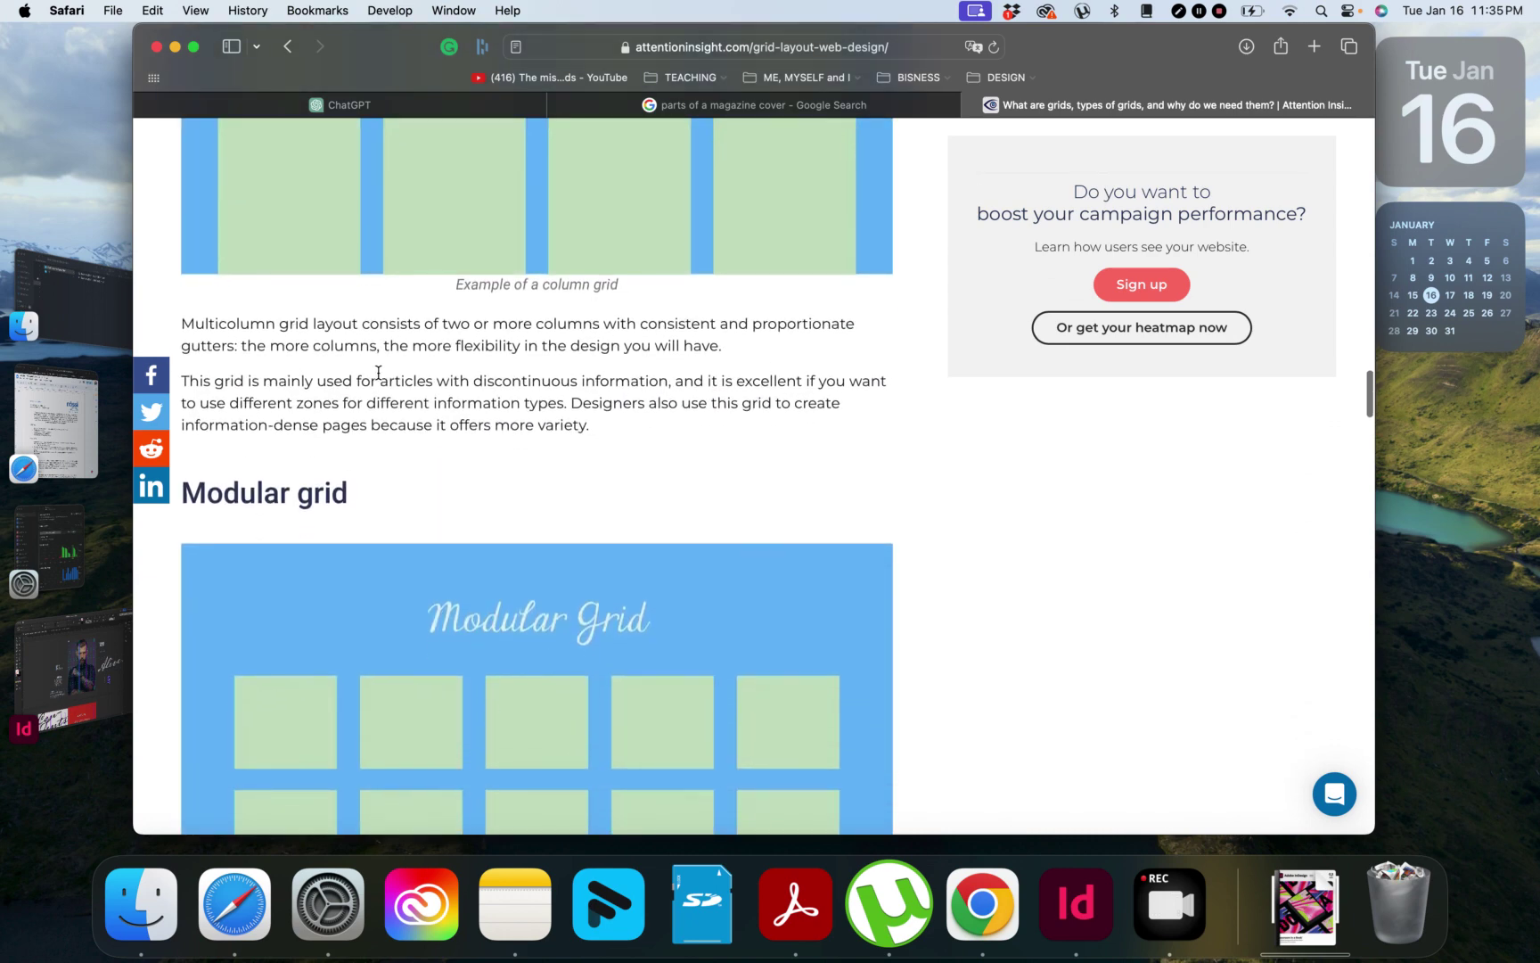
pyautogui.doubleClick(229, 381)
pyautogui.click(471, 382)
# Examine the modular grid example and read the description of how columns and rows create modules.
pyautogui.scroll(-5, 803, 541)
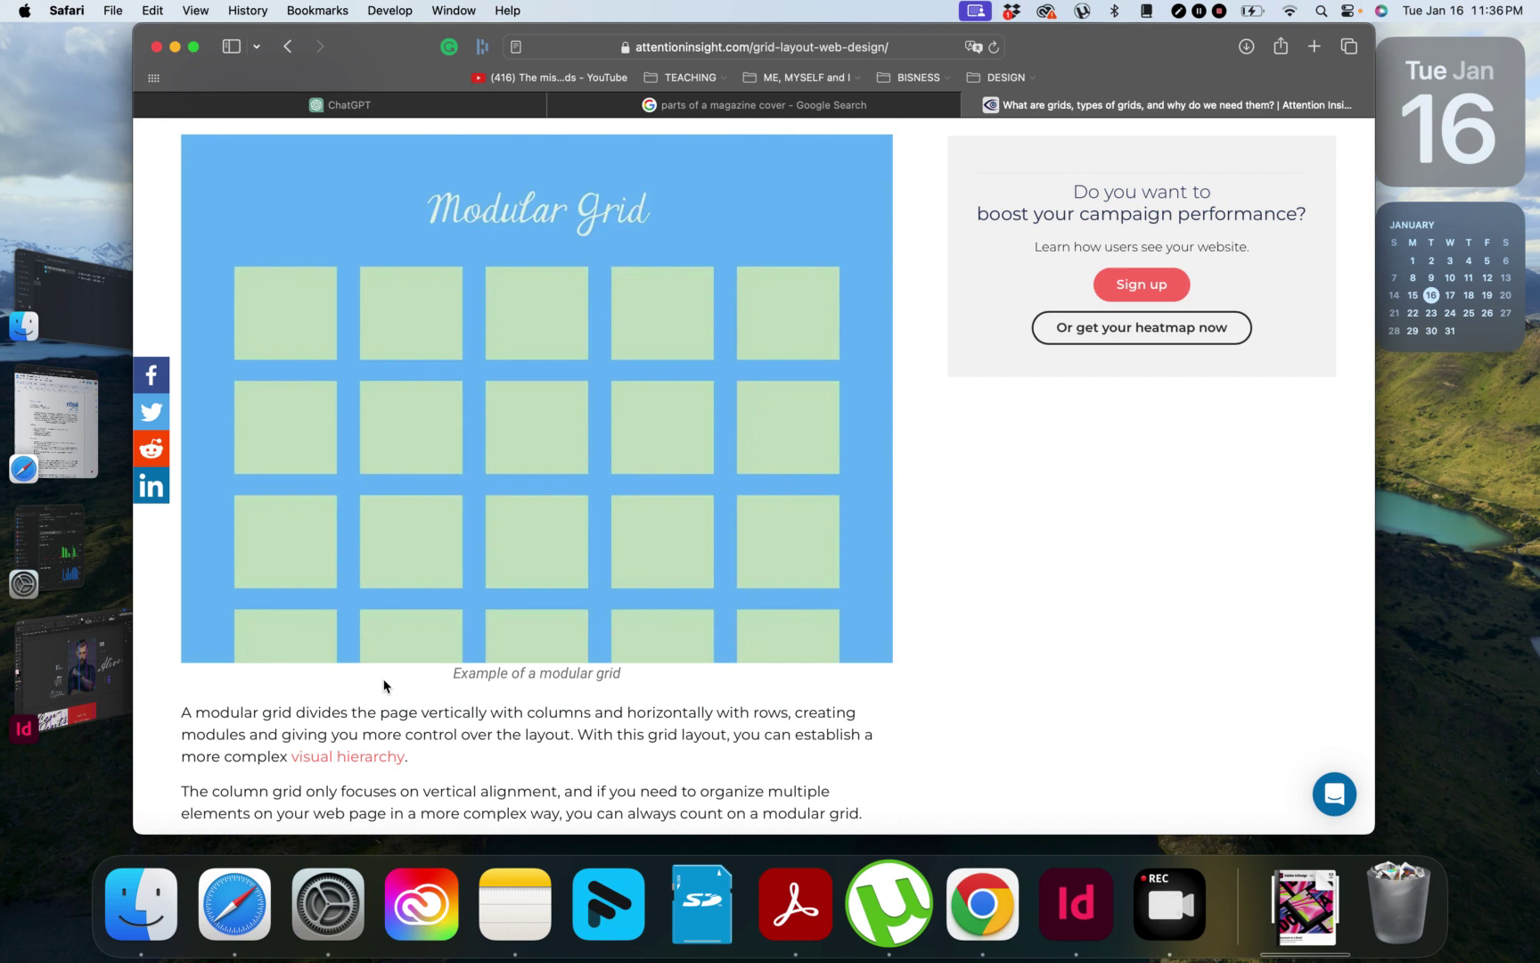
pyautogui.scroll(-3, 384, 685)
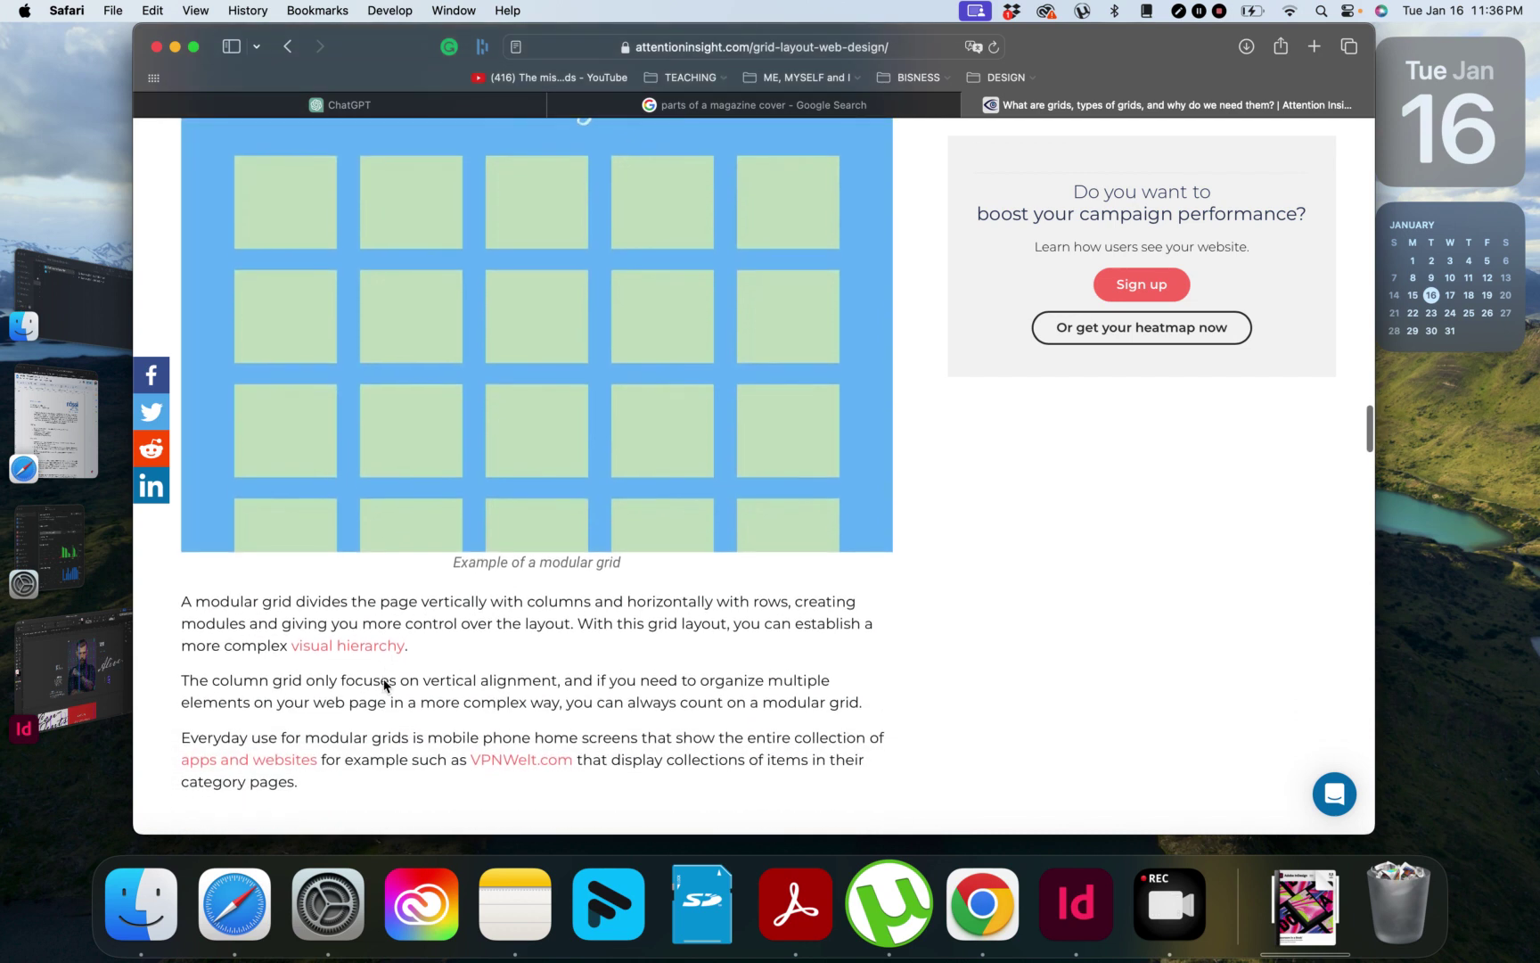
pyautogui.moveTo(272, 649); pyautogui.dragTo(442, 649)
pyautogui.click(445, 650)
pyautogui.scroll(3, 444, 649)
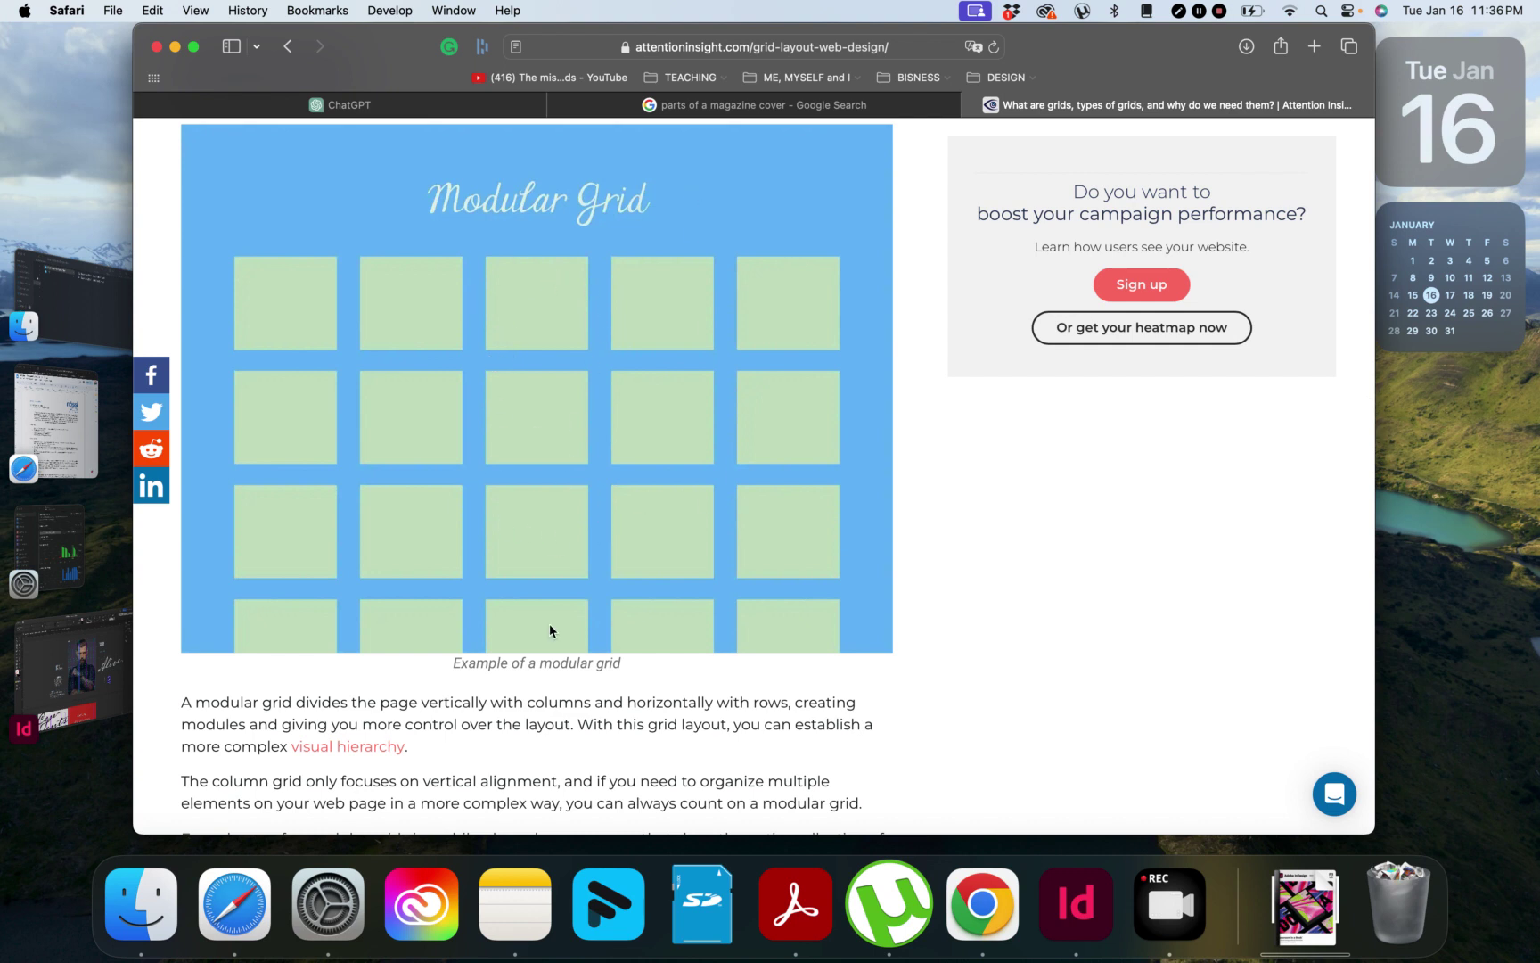
# Compare the baseline grid example with the modular grid above it and read the baseline grid's line-height explanation.
pyautogui.scroll(-5, 550, 630)
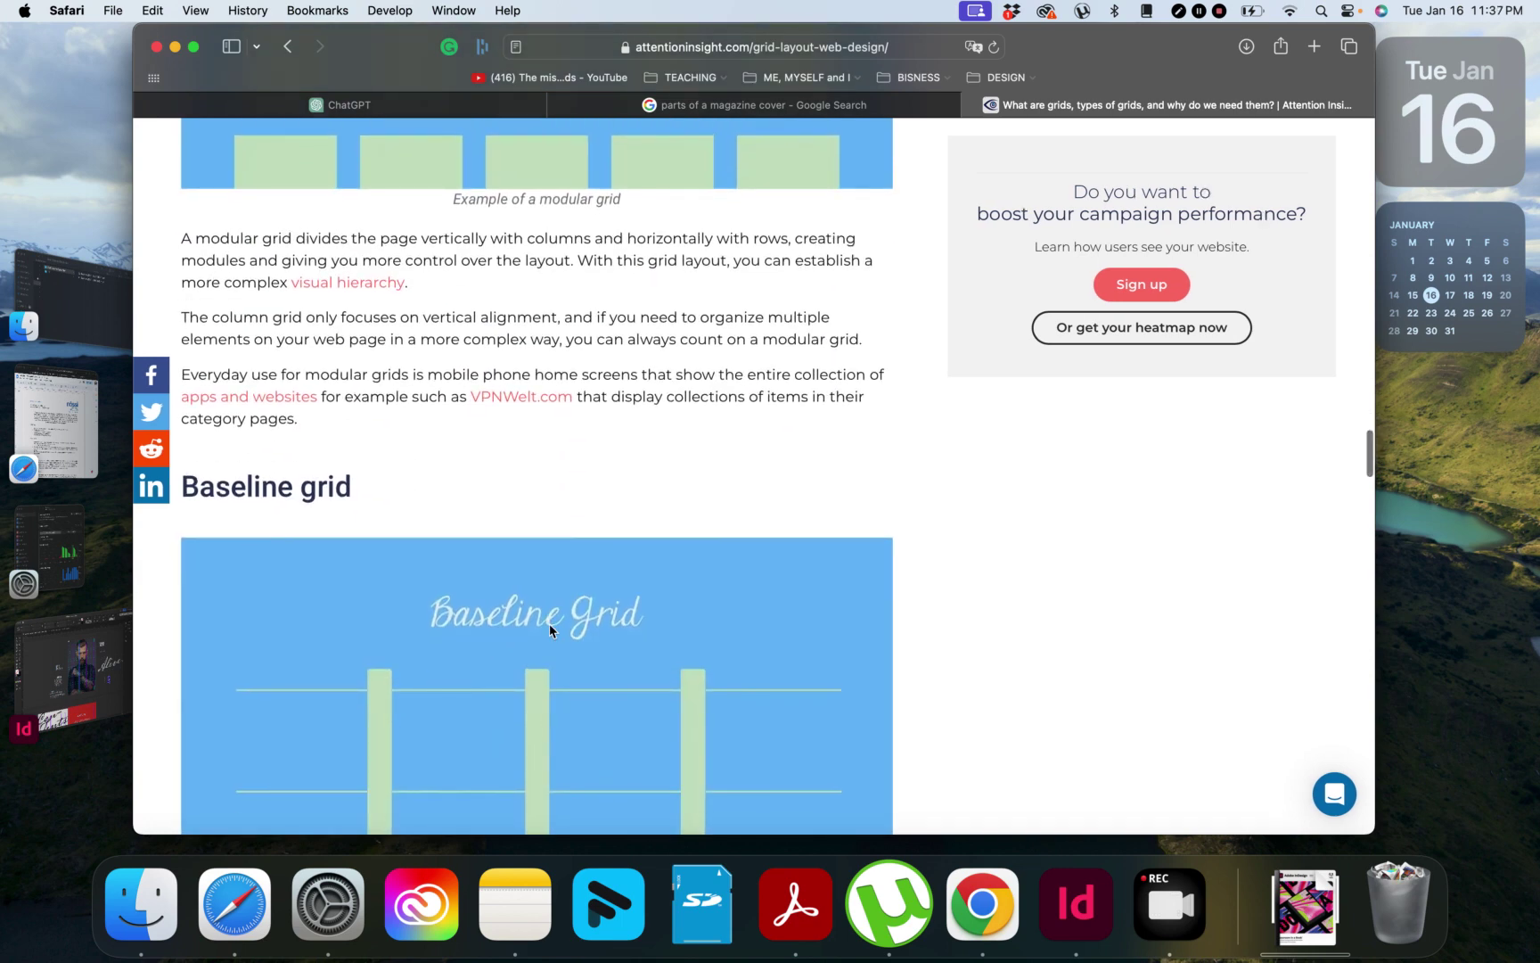
pyautogui.scroll(-5, 550, 631)
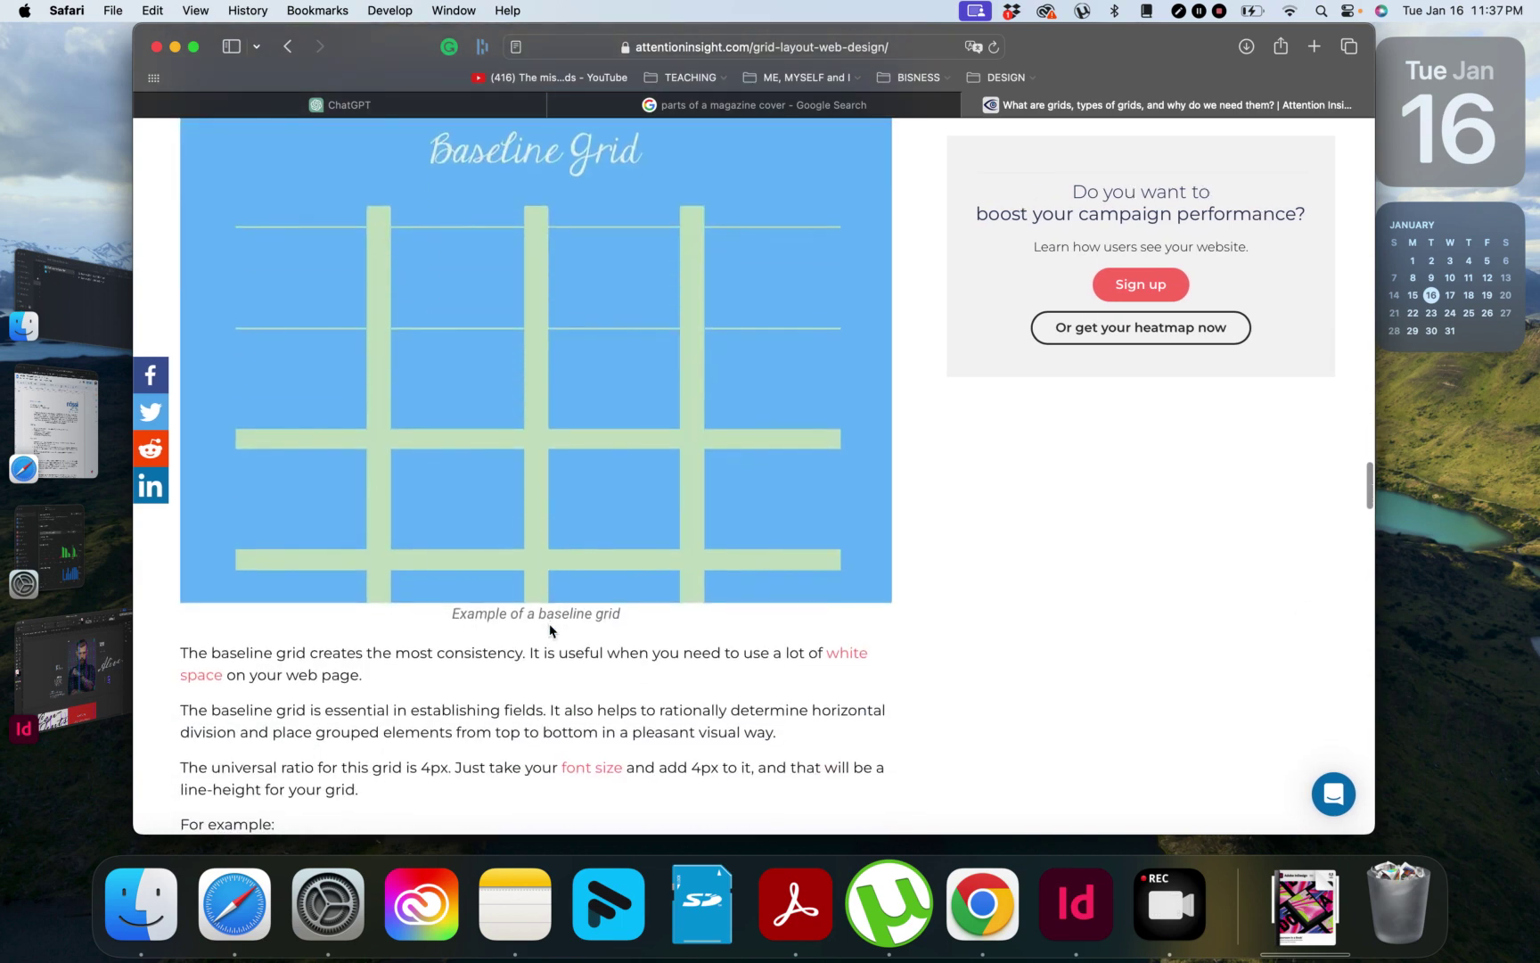
pyautogui.scroll(10, 549, 630)
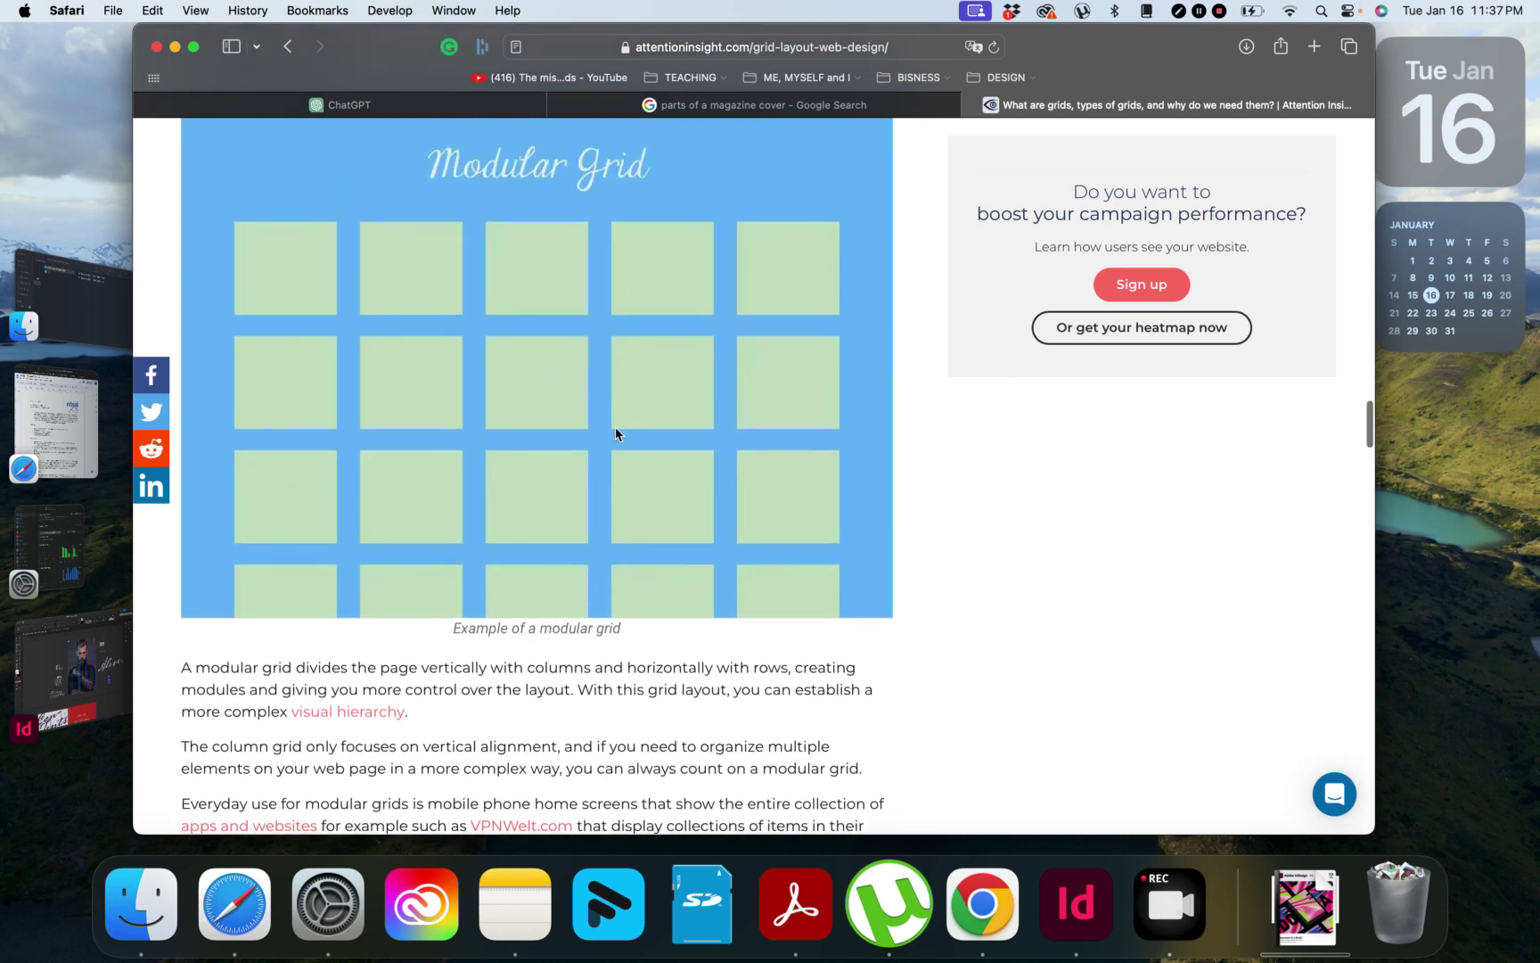
pyautogui.scroll(-2, 435, 597)
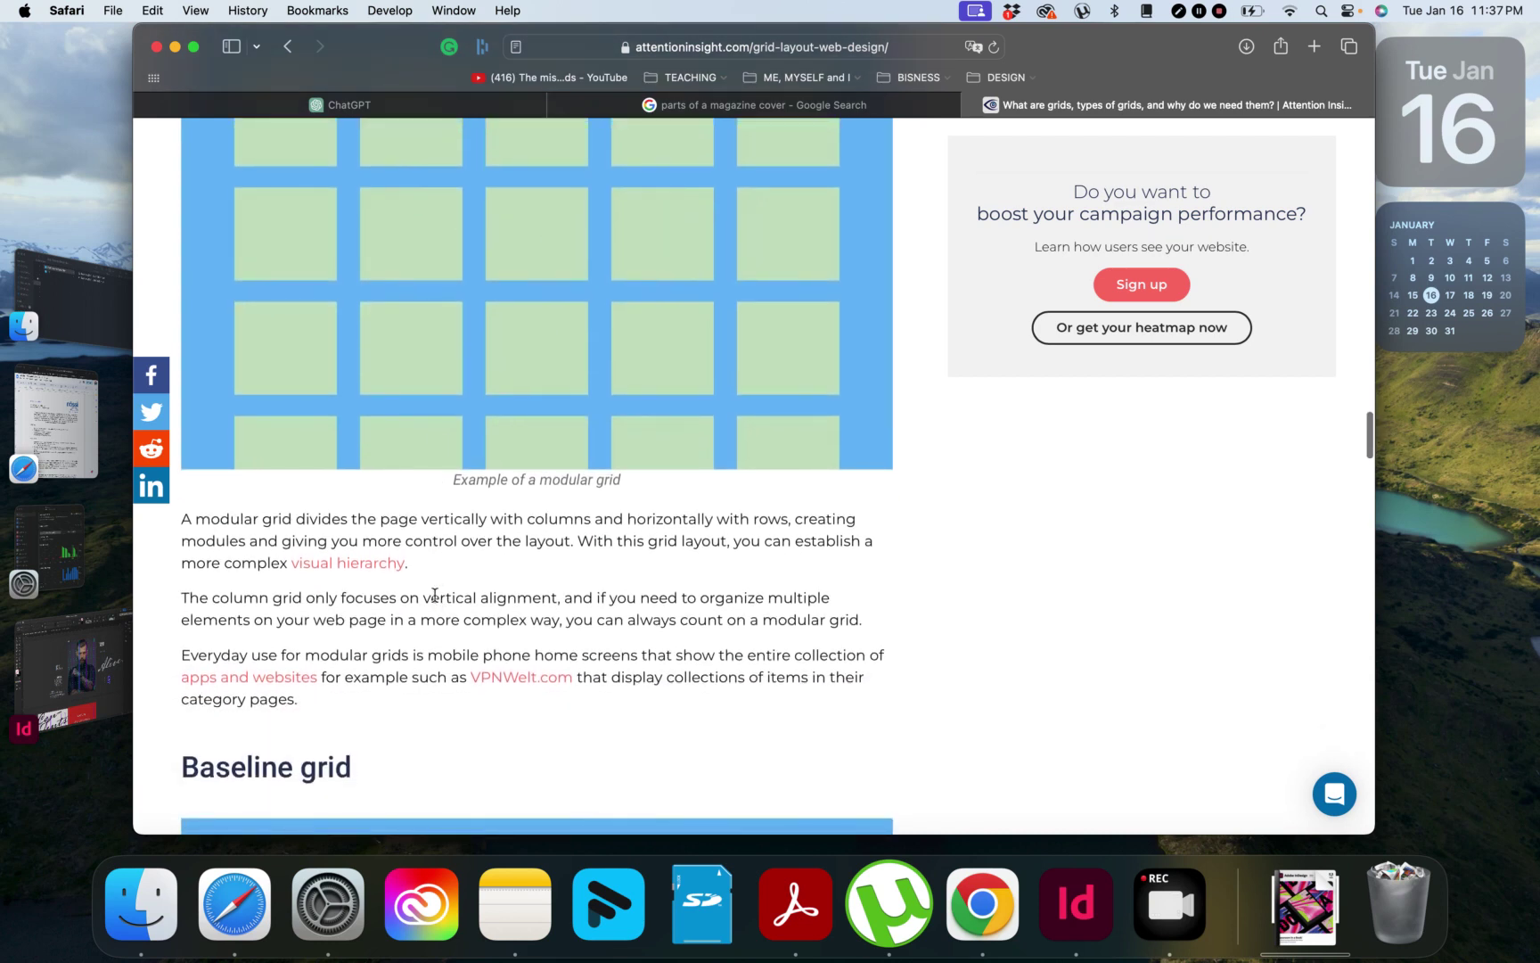
pyautogui.scroll(-8, 434, 593)
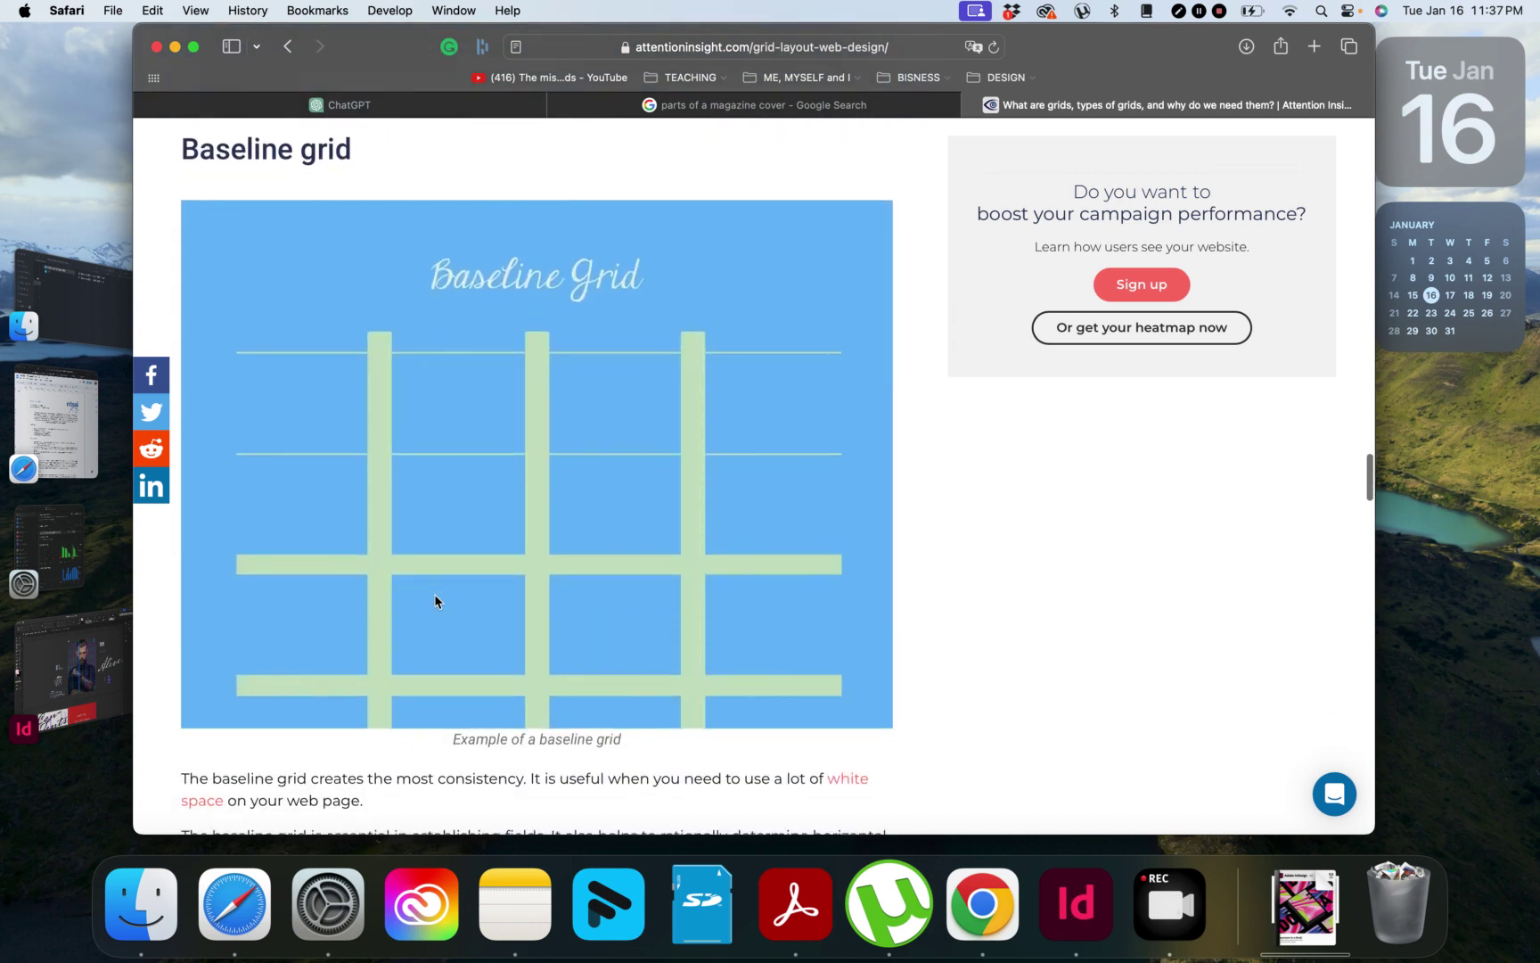
pyautogui.scroll(-7, 434, 595)
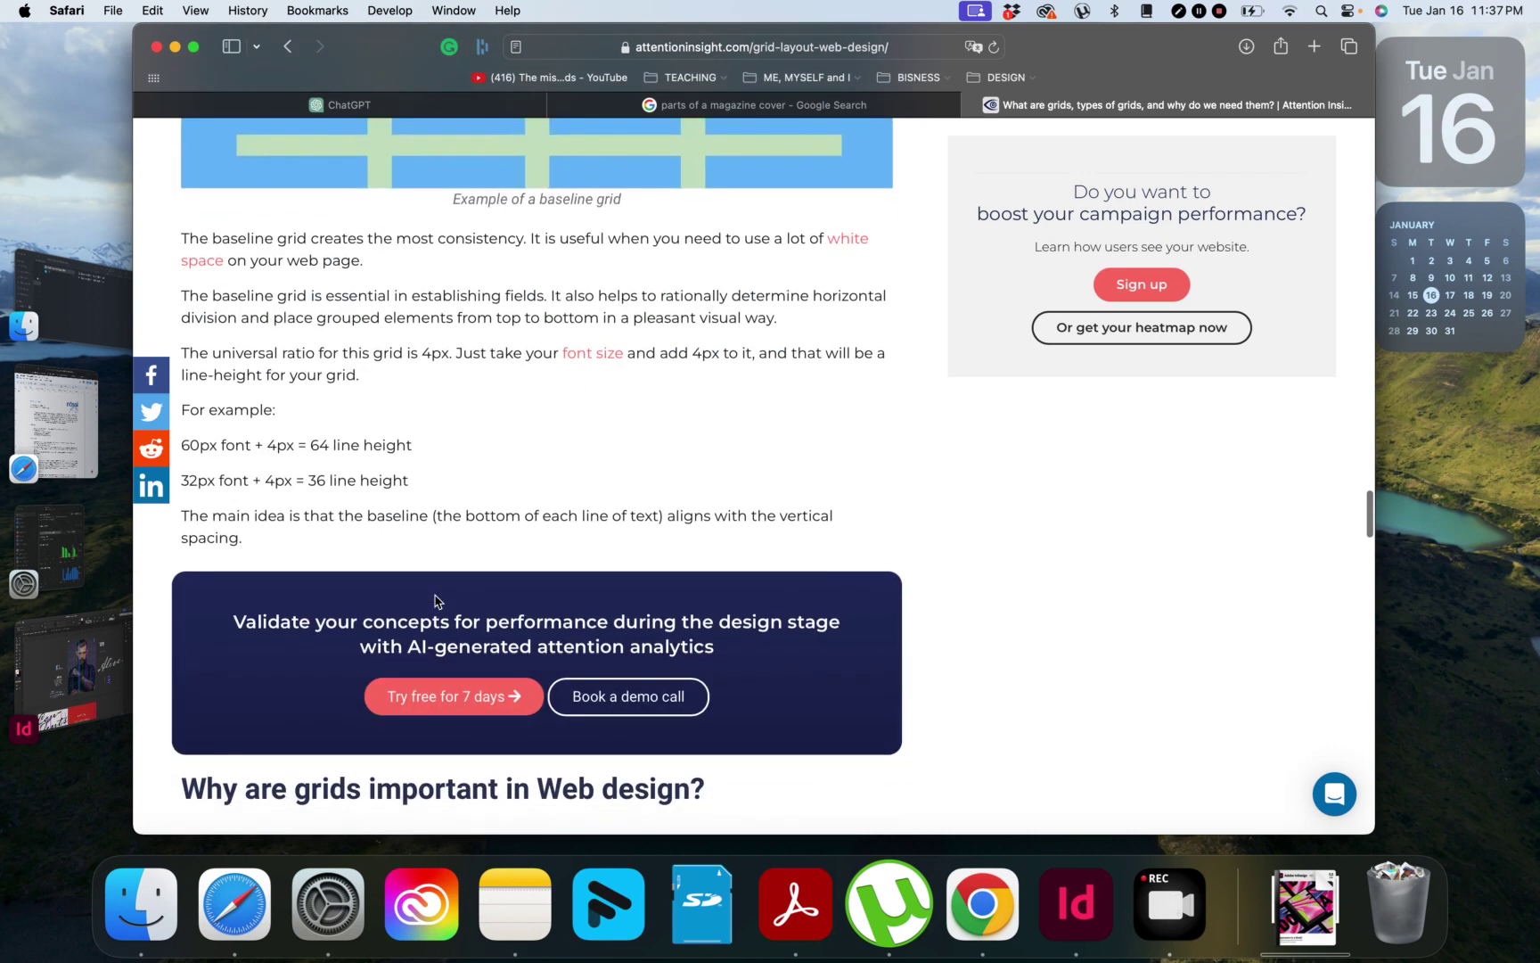
pyautogui.scroll(1, 435, 597)
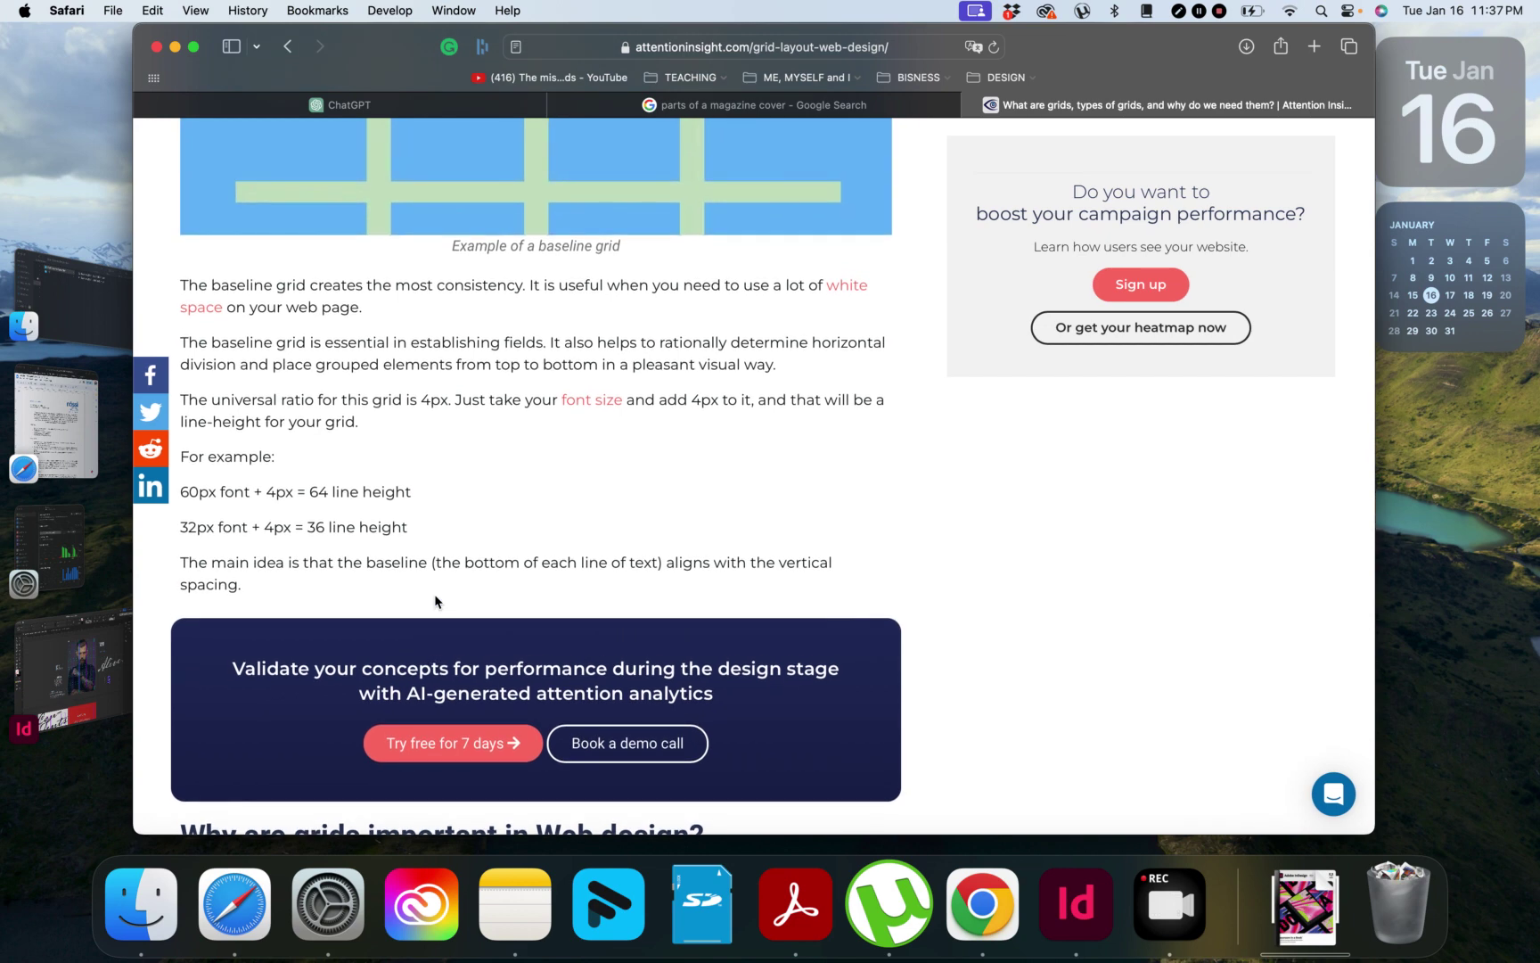
pyautogui.scroll(5, 434, 593)
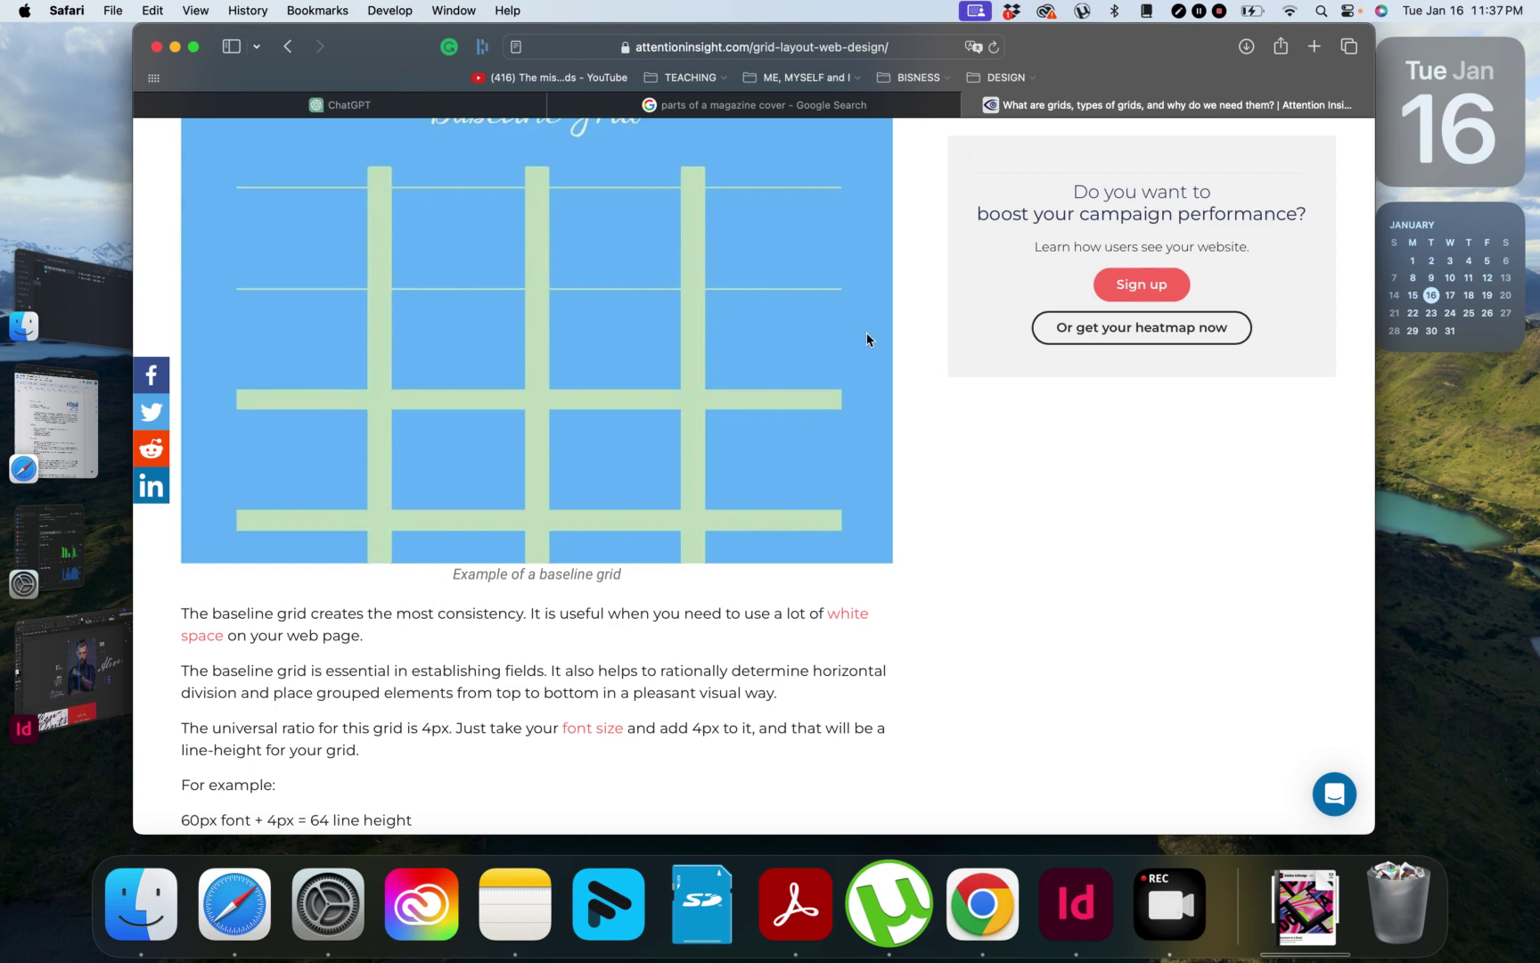
# Replace the Google search for magazine cover parts with a search for "baseline grid".
pyautogui.click(588, 104)
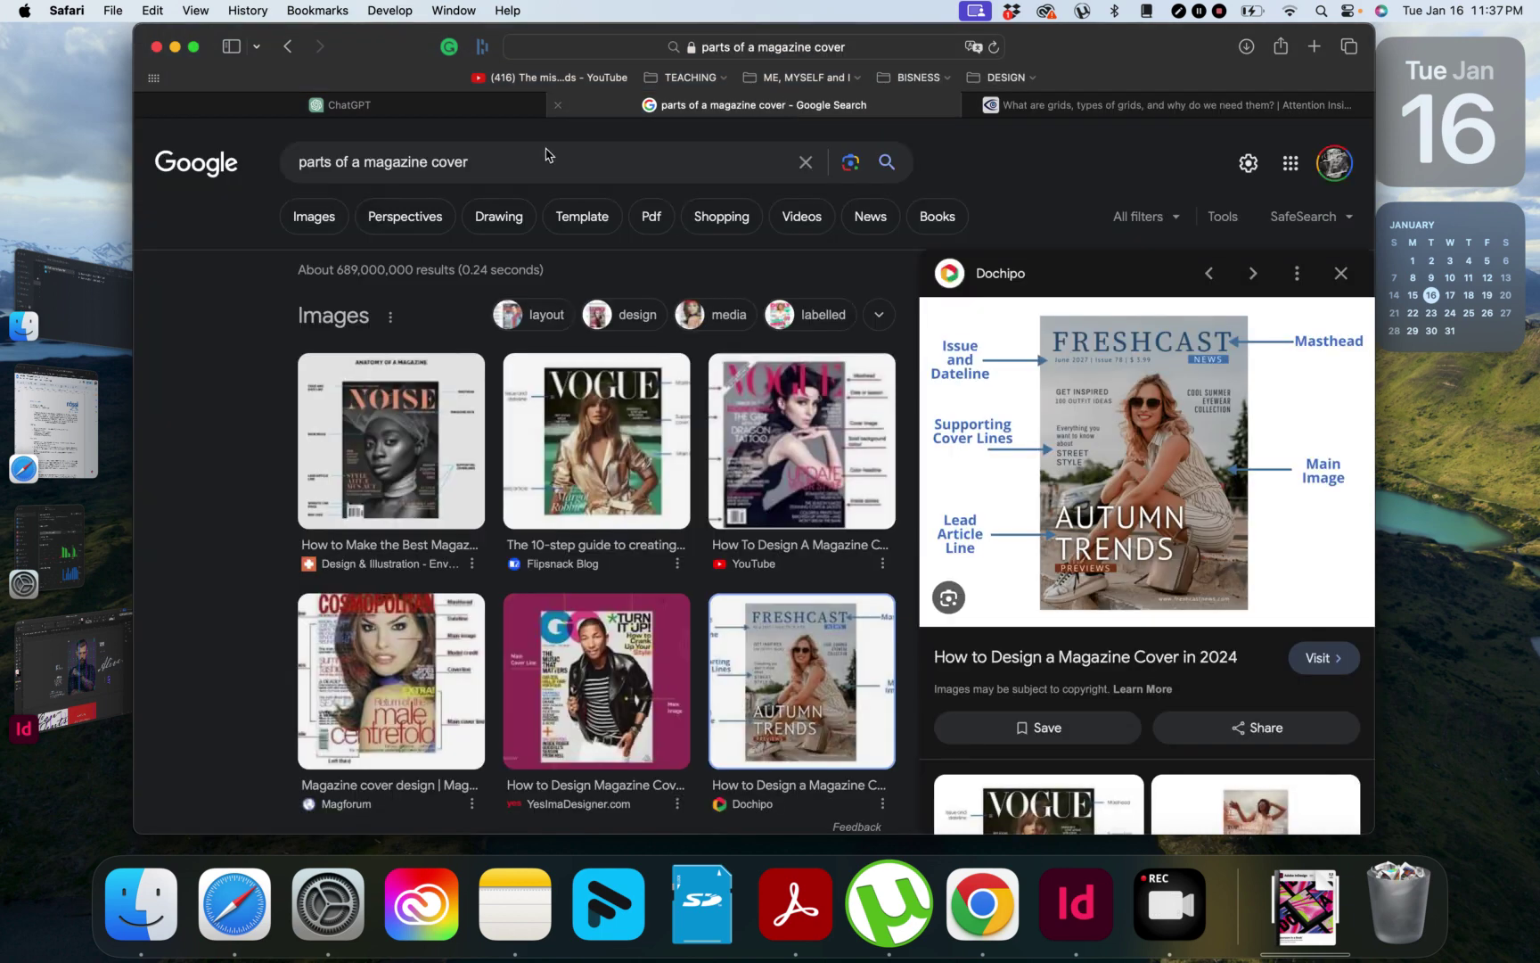
pyautogui.tripleClick(479, 153)
pyautogui.write('b')
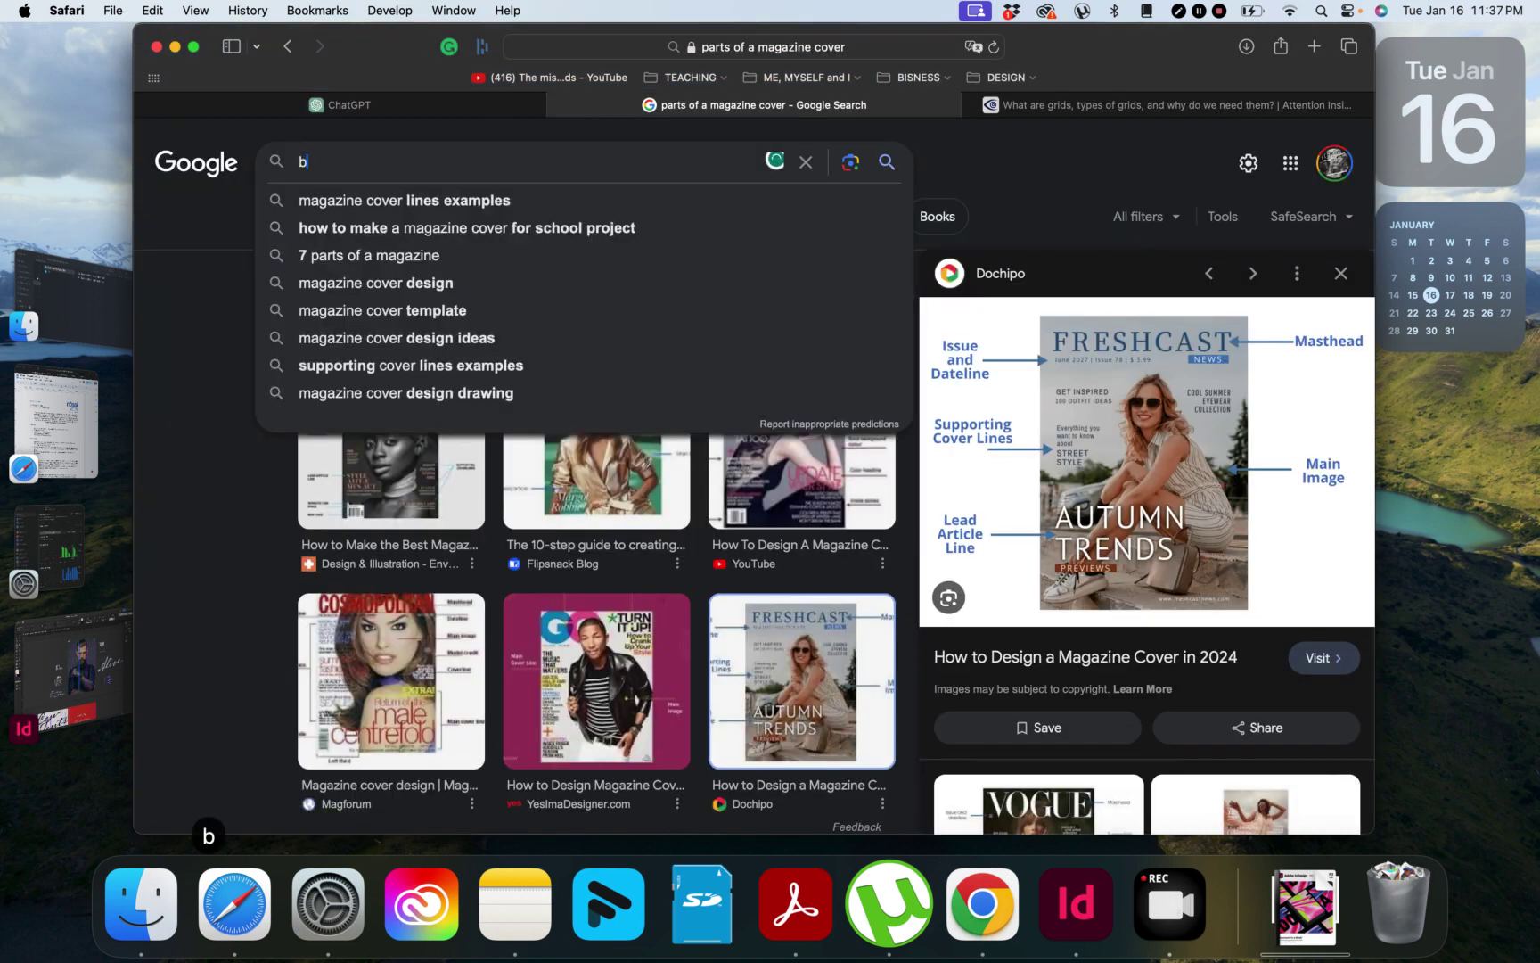
pyautogui.write('seeline grid')
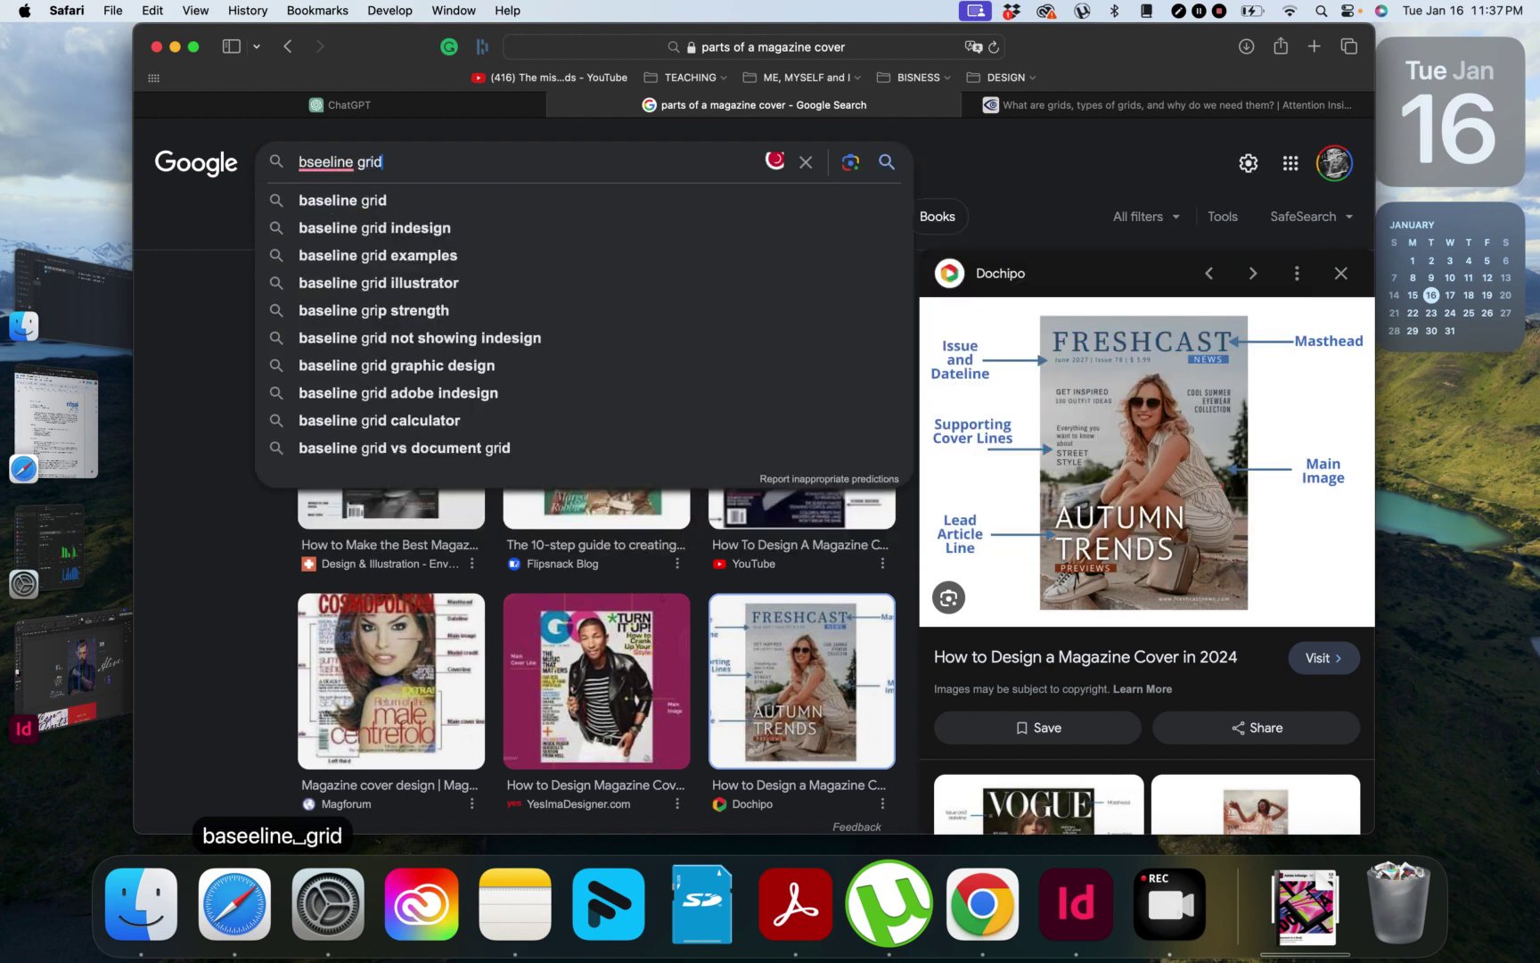
pyautogui.press('Return')
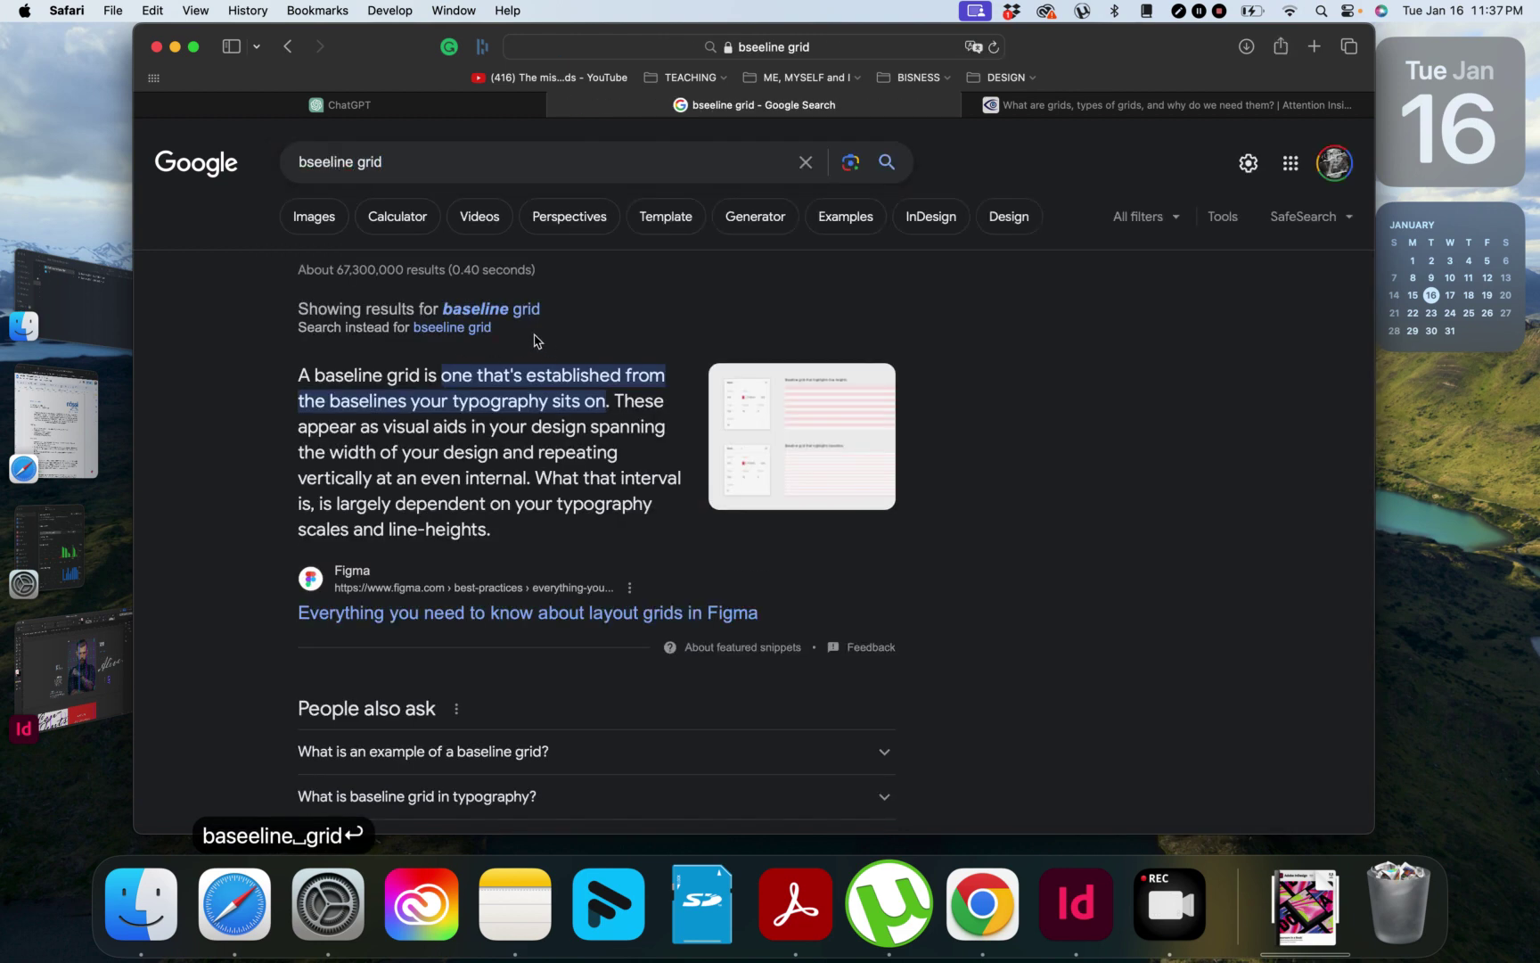
# Show image results for the baseline grid search and examine the InDesign, Nature Watch, User Guide and leading examples.
pyautogui.click(314, 217)
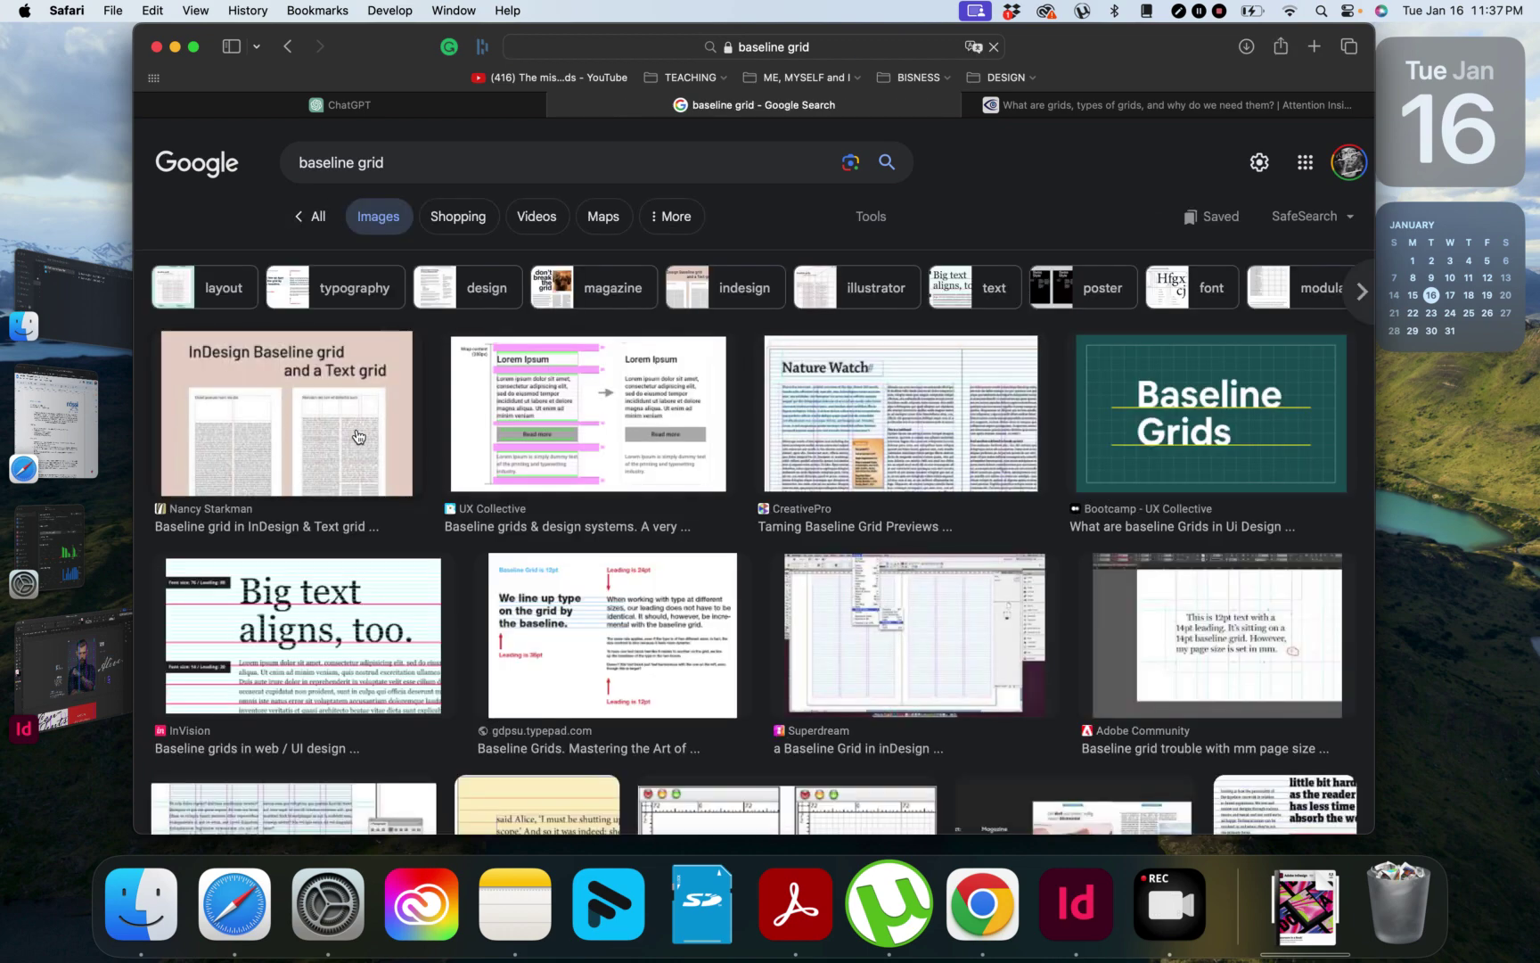
pyautogui.click(336, 417)
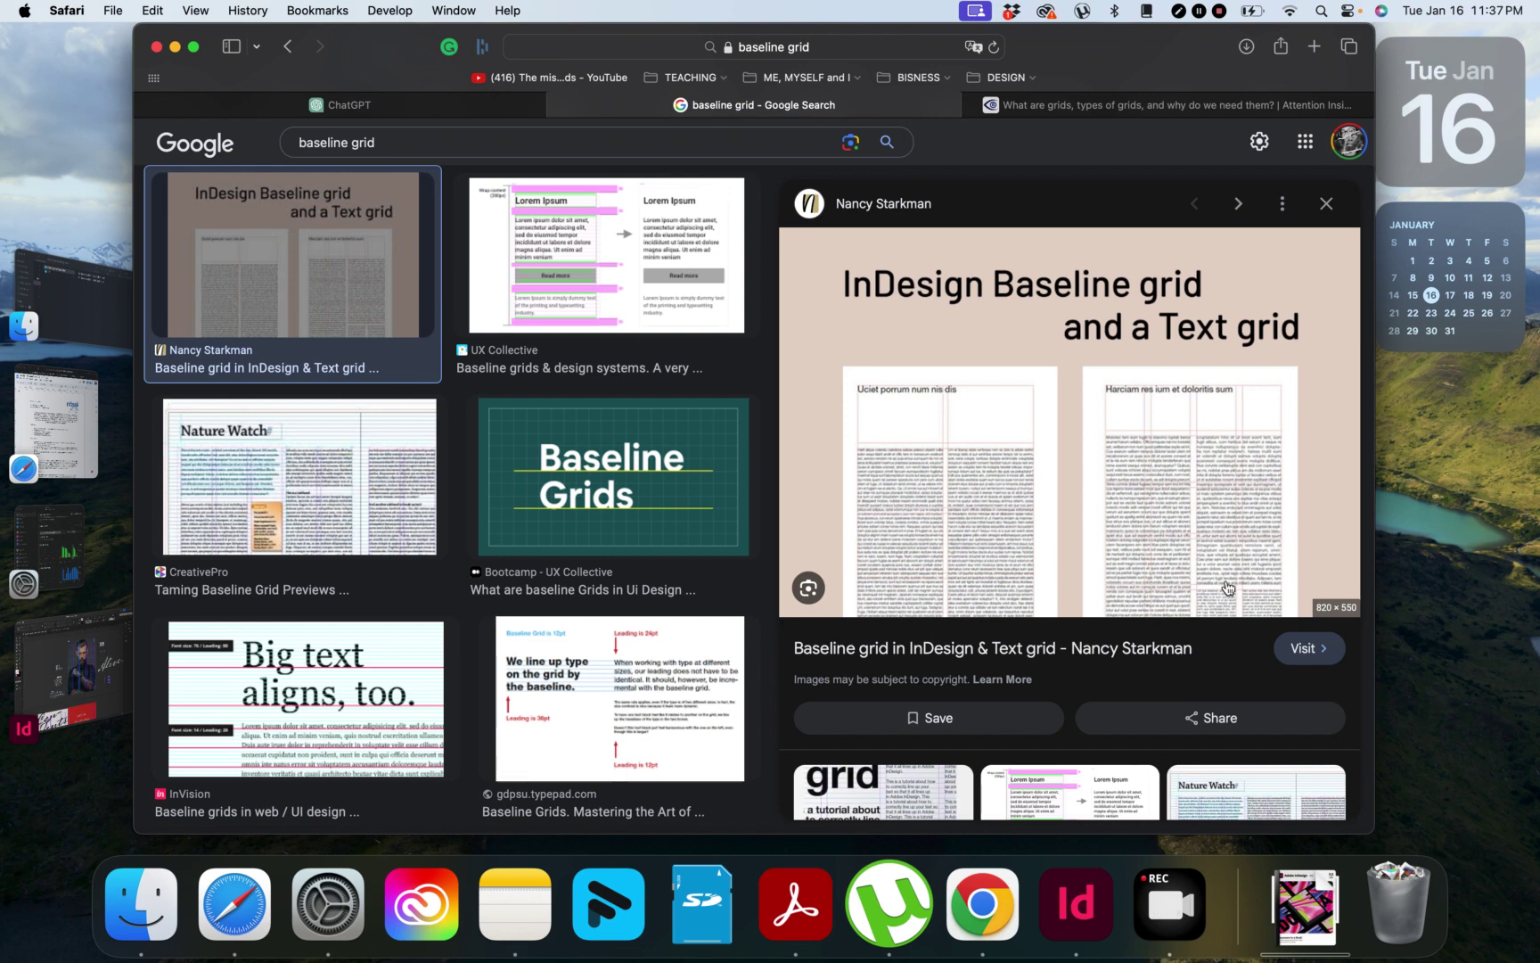
pyautogui.click(348, 457)
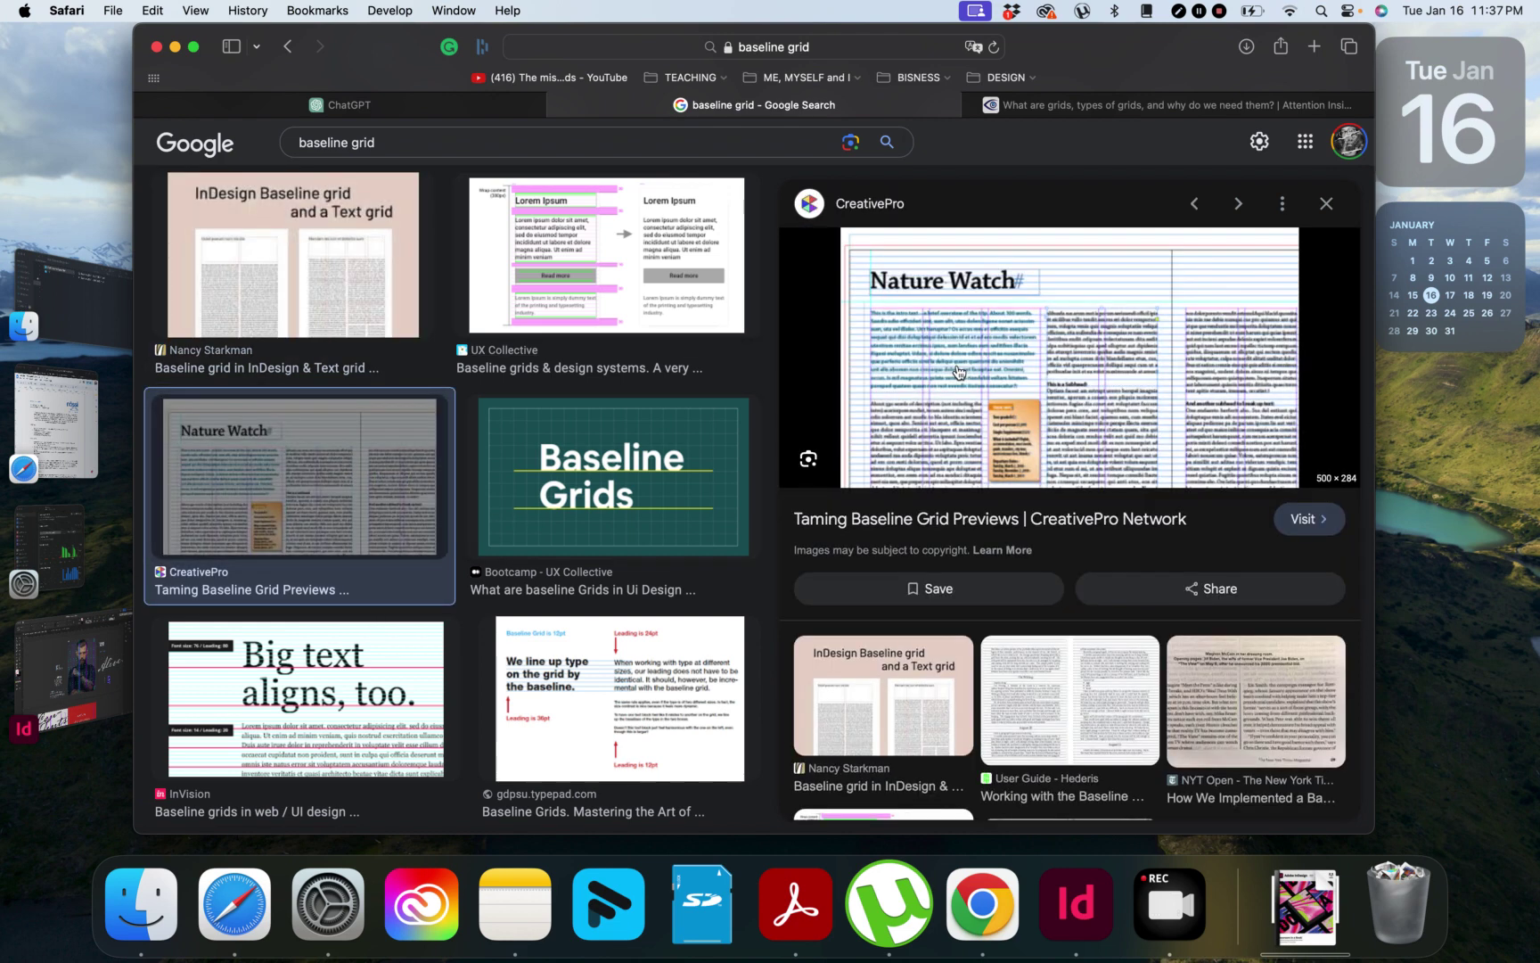
pyautogui.click(1037, 688)
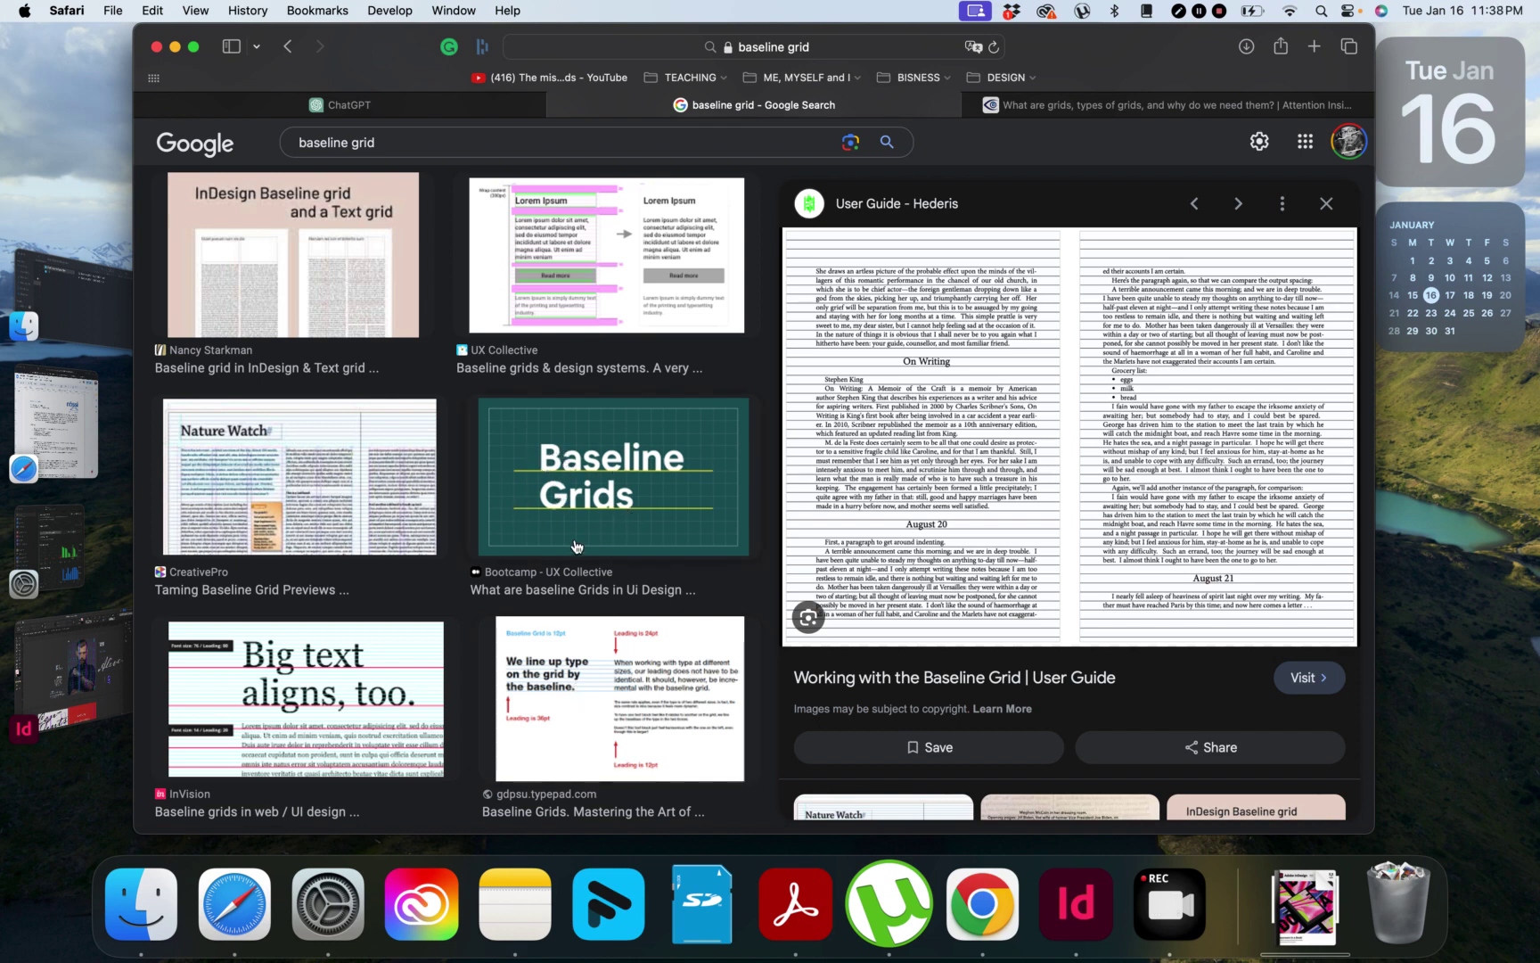
pyautogui.click(571, 715)
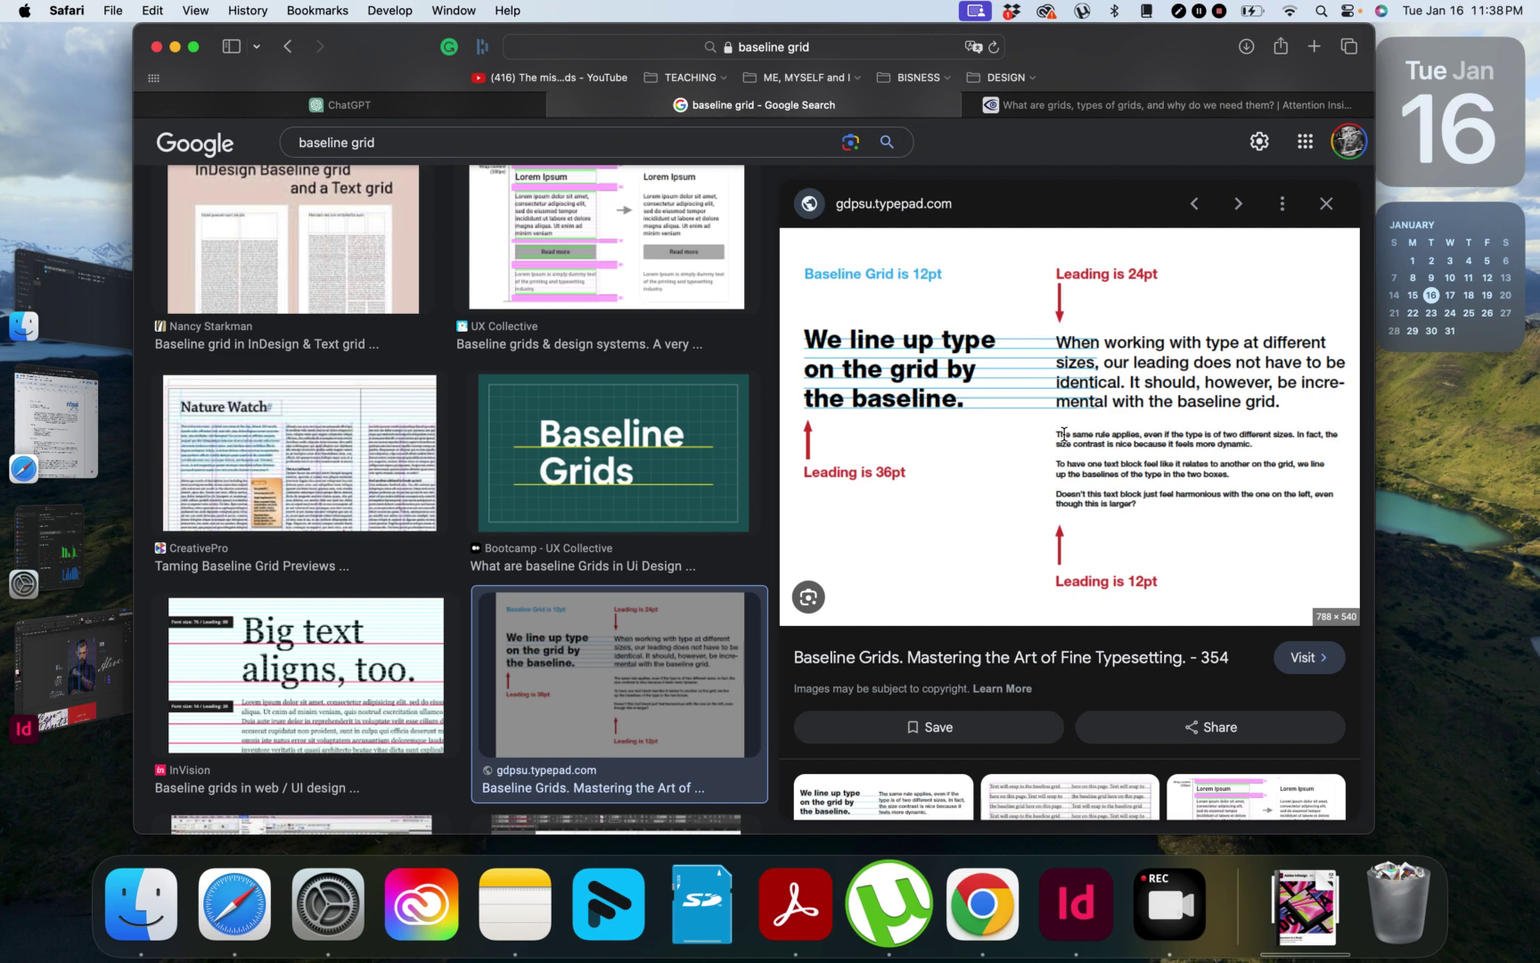
pyautogui.press('super+t')
pyautogui.press('super+t')
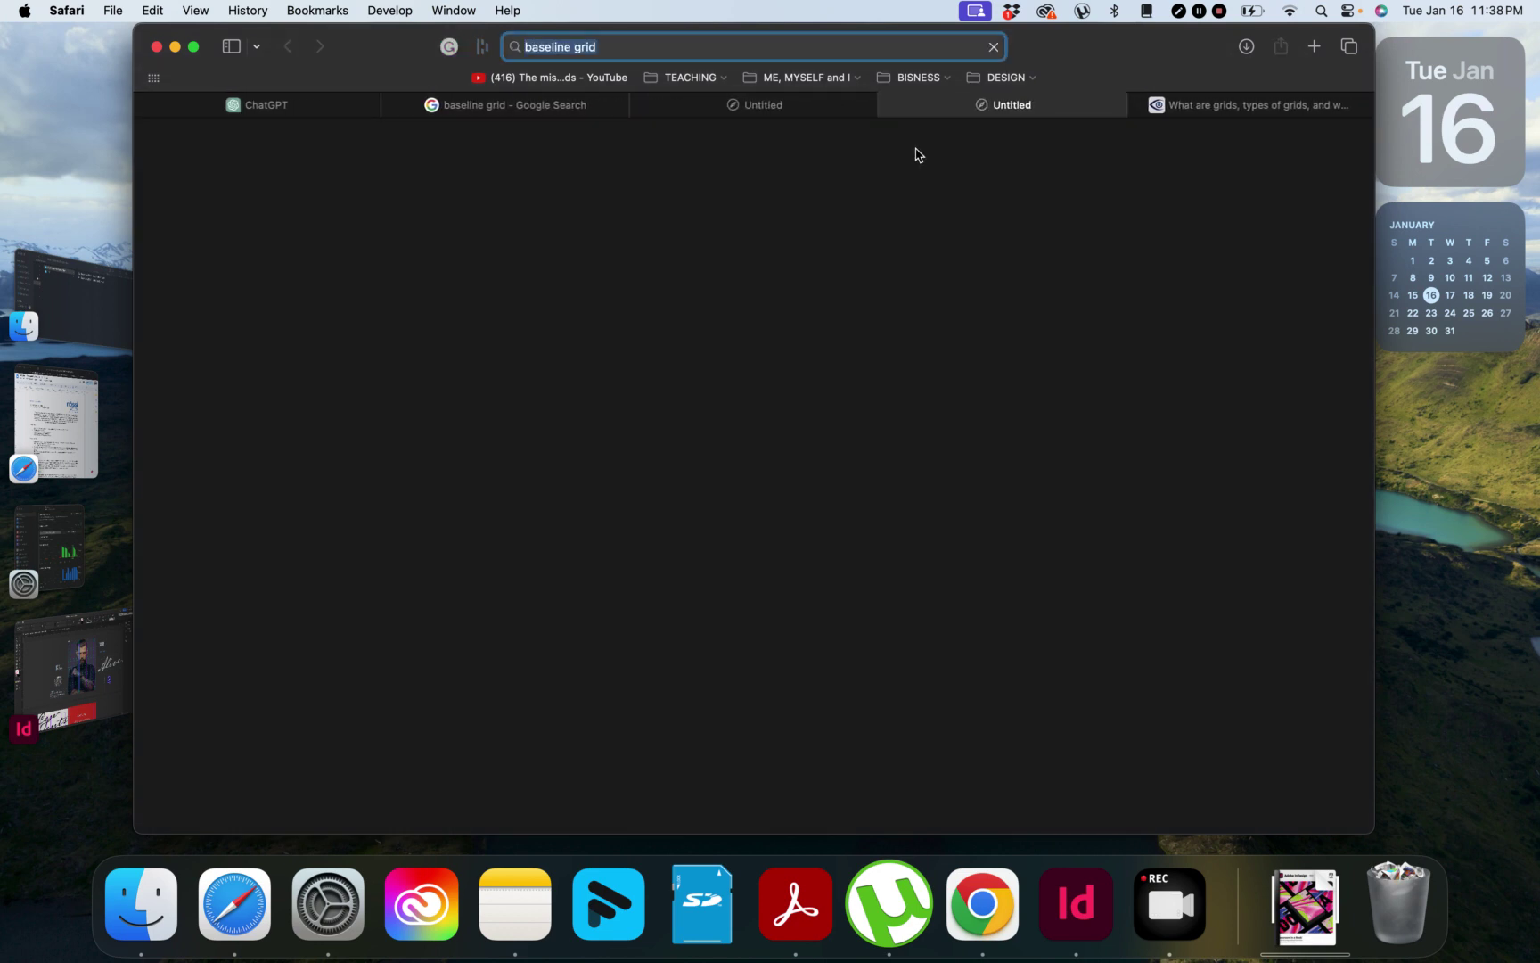
pyautogui.press('super+w')
pyautogui.press('super+w')
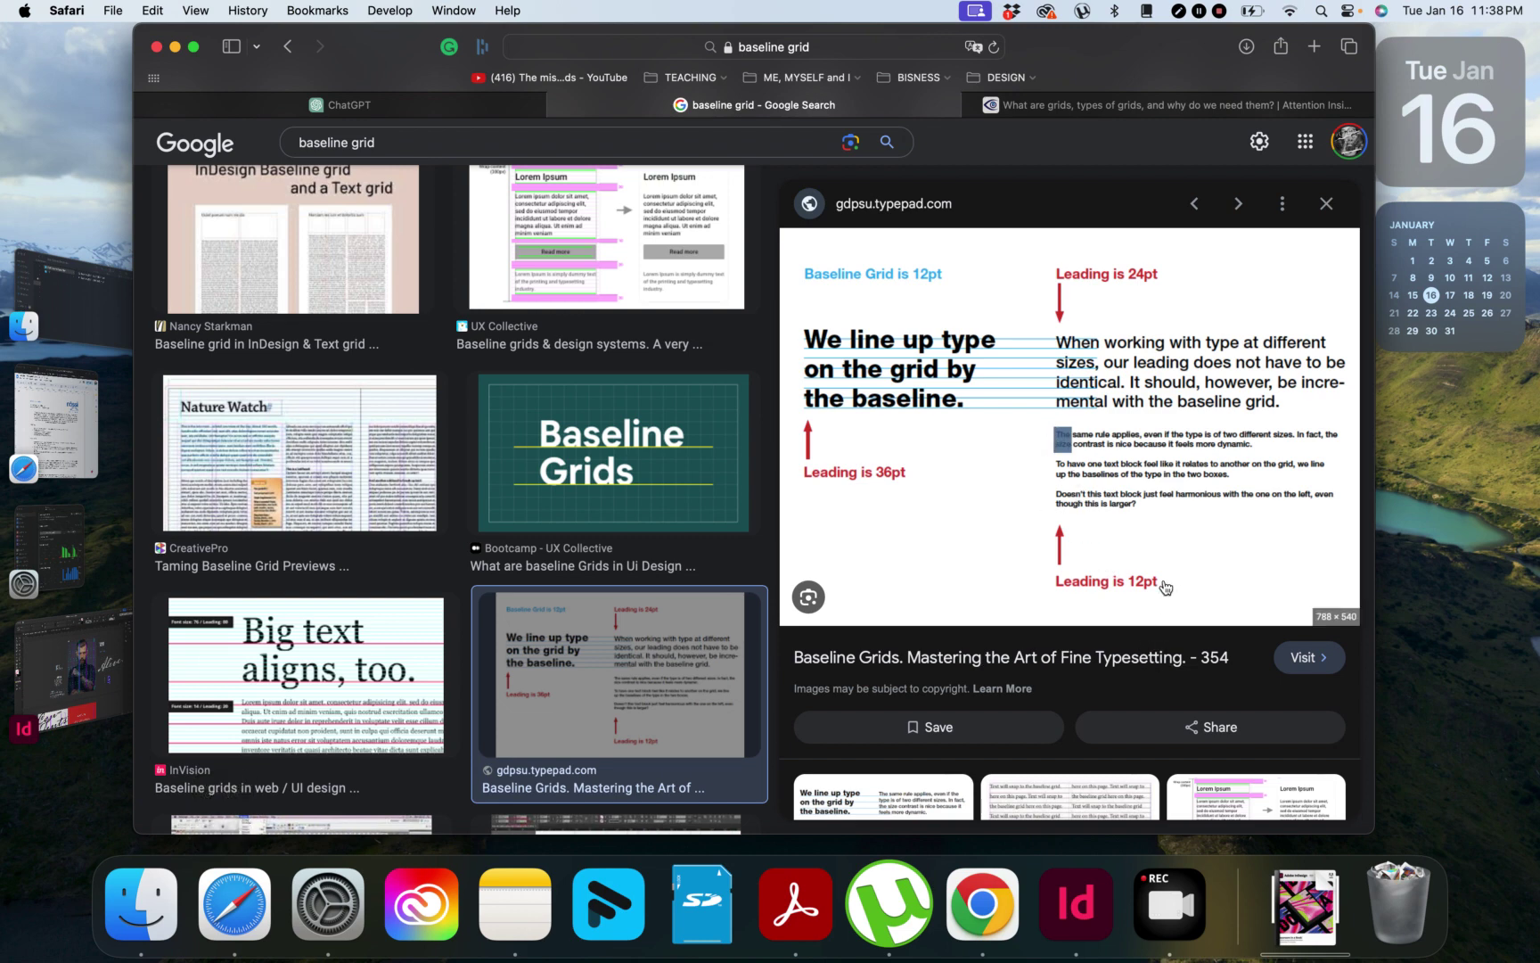
pyautogui.press('super+t')
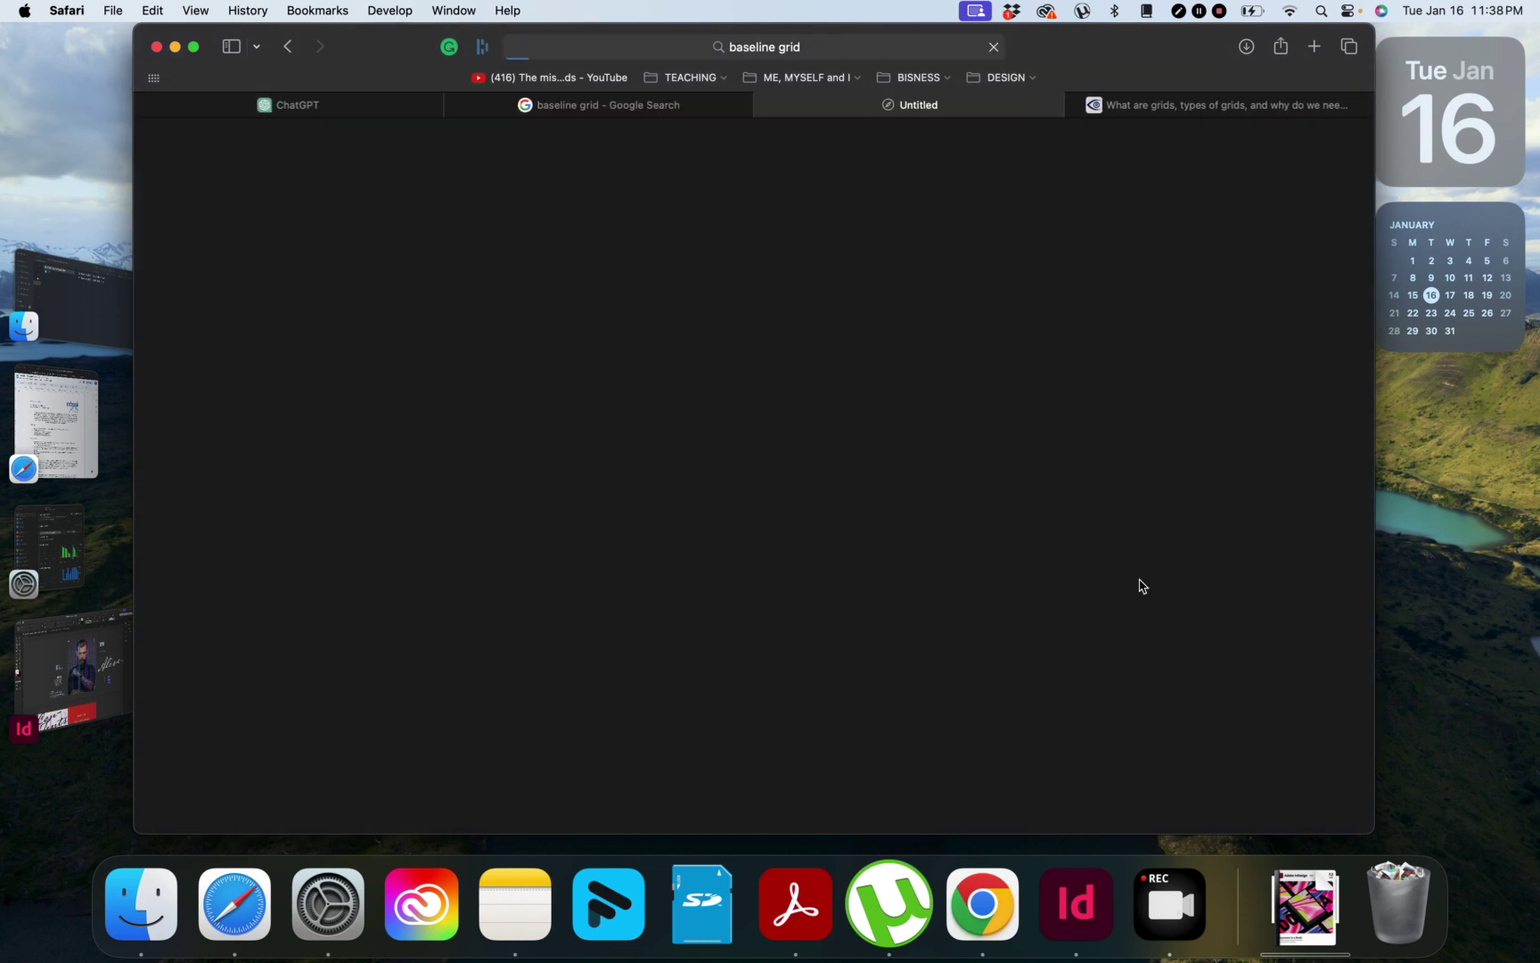
pyautogui.press('super+w')
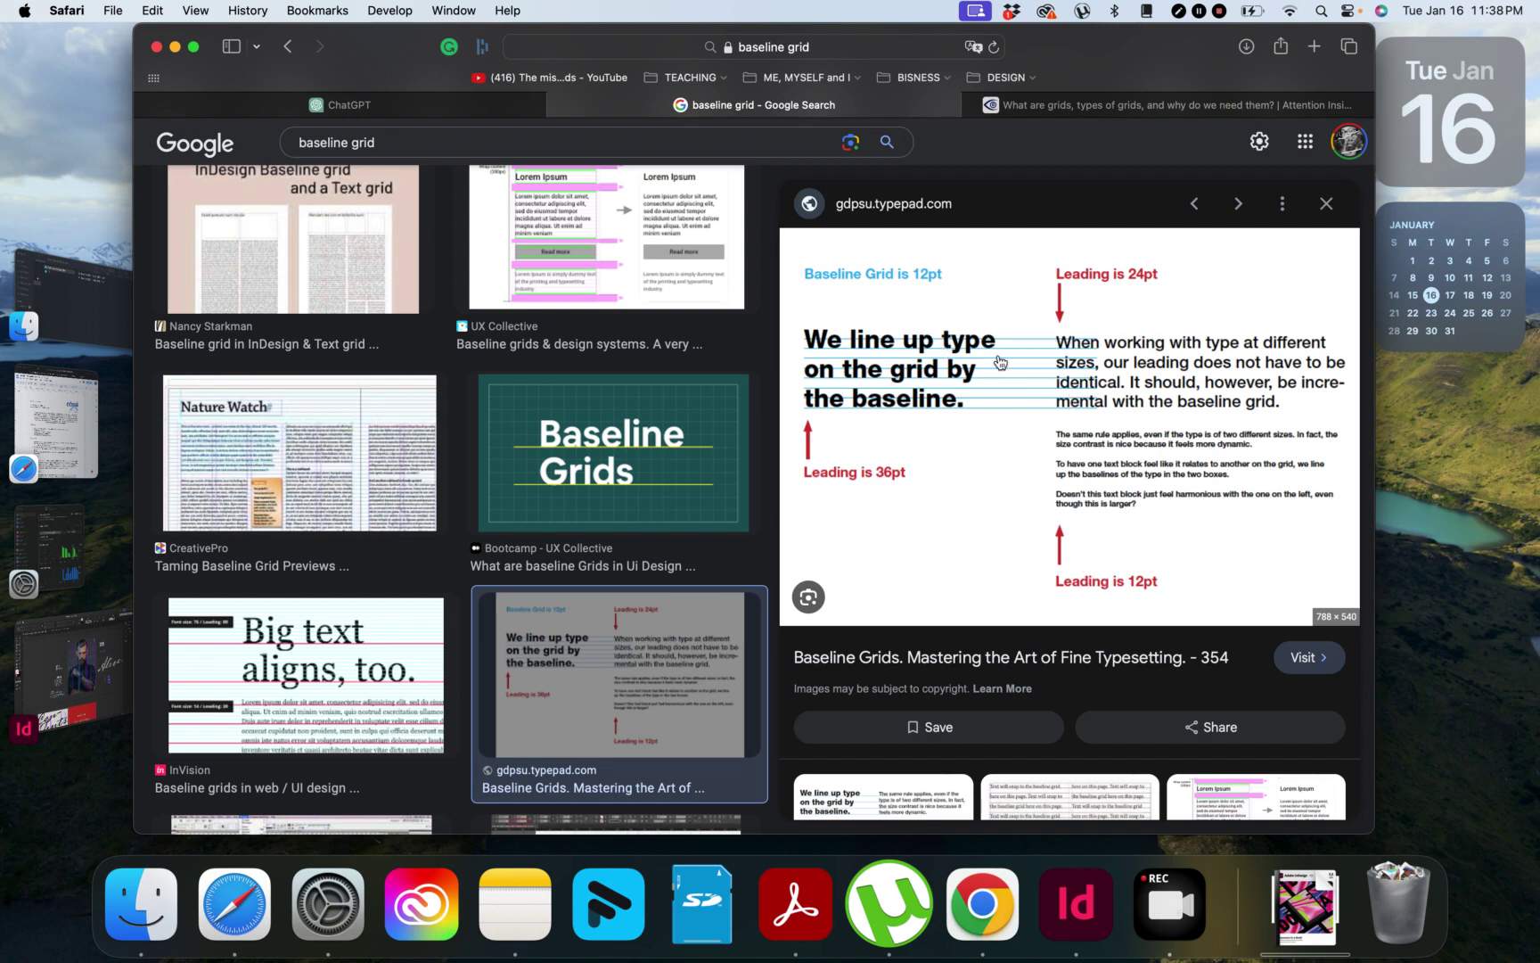
# Examine the InVision "Big text aligns, too." example and find the "don't break the grid" typesetting examples among the image results.
pyautogui.click(360, 670)
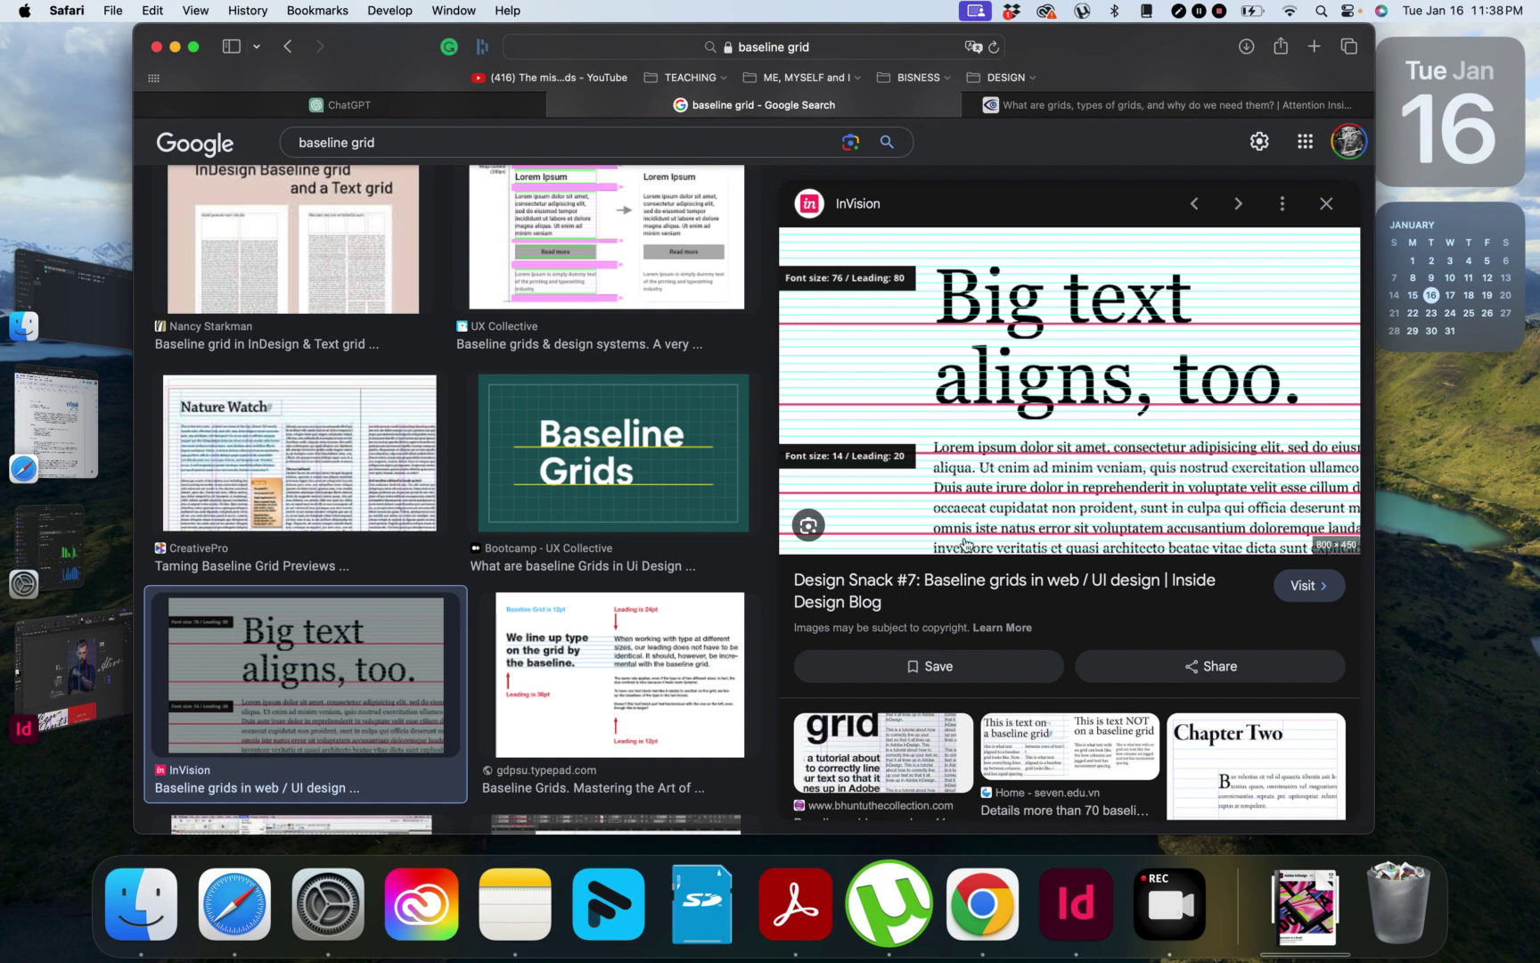
pyautogui.scroll(-10, 964, 544)
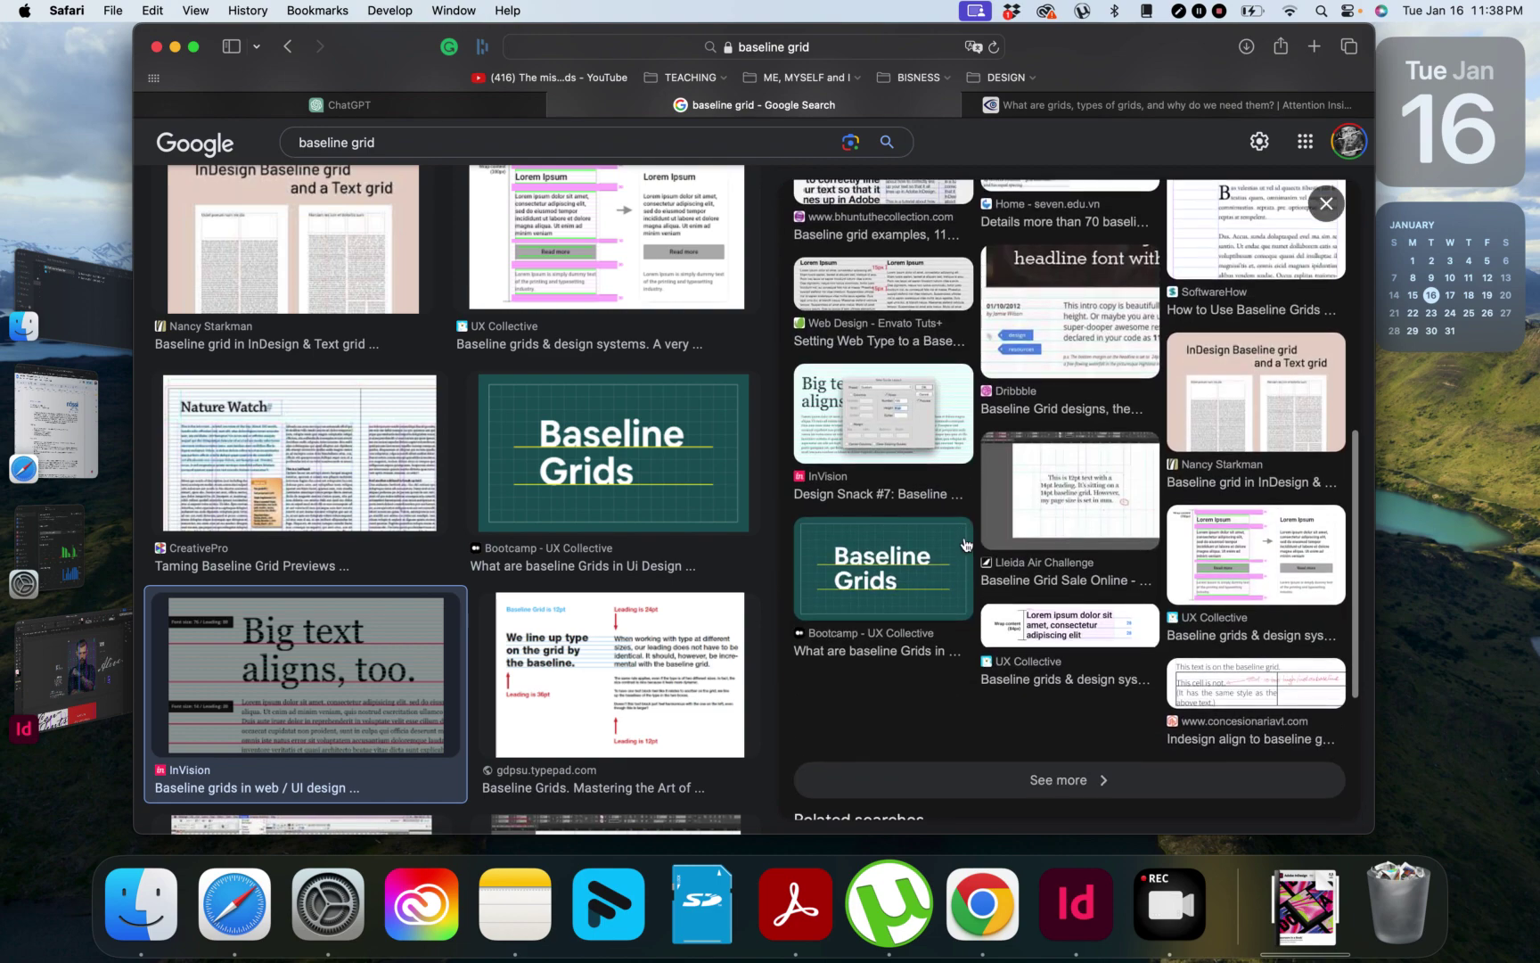
pyautogui.scroll(-15, 488, 559)
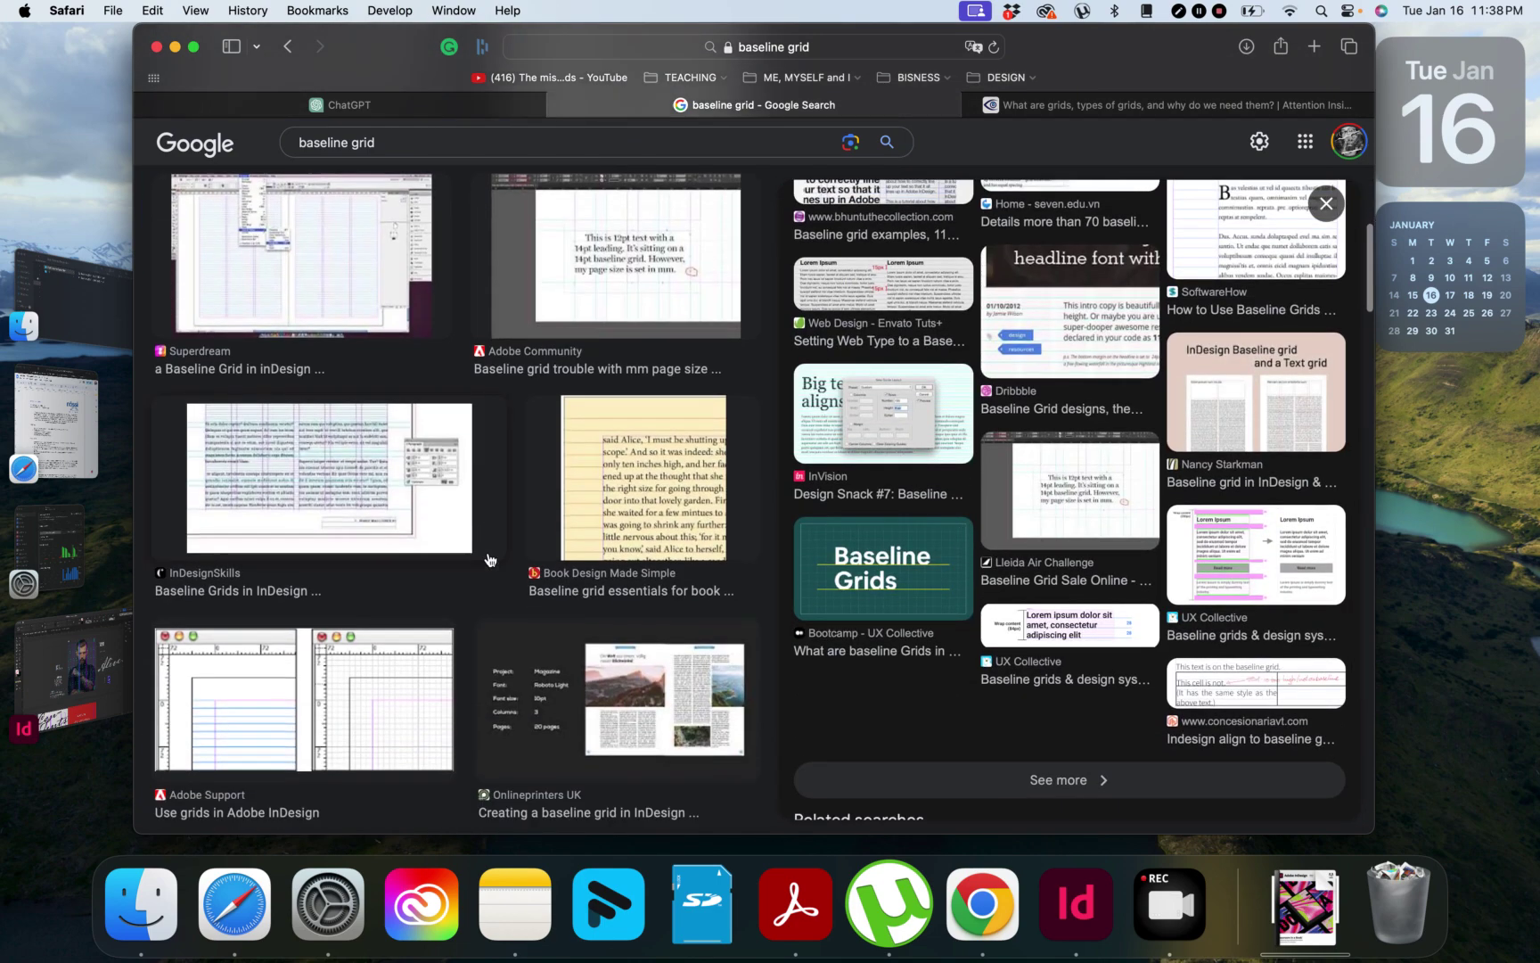
pyautogui.scroll(-10, 489, 559)
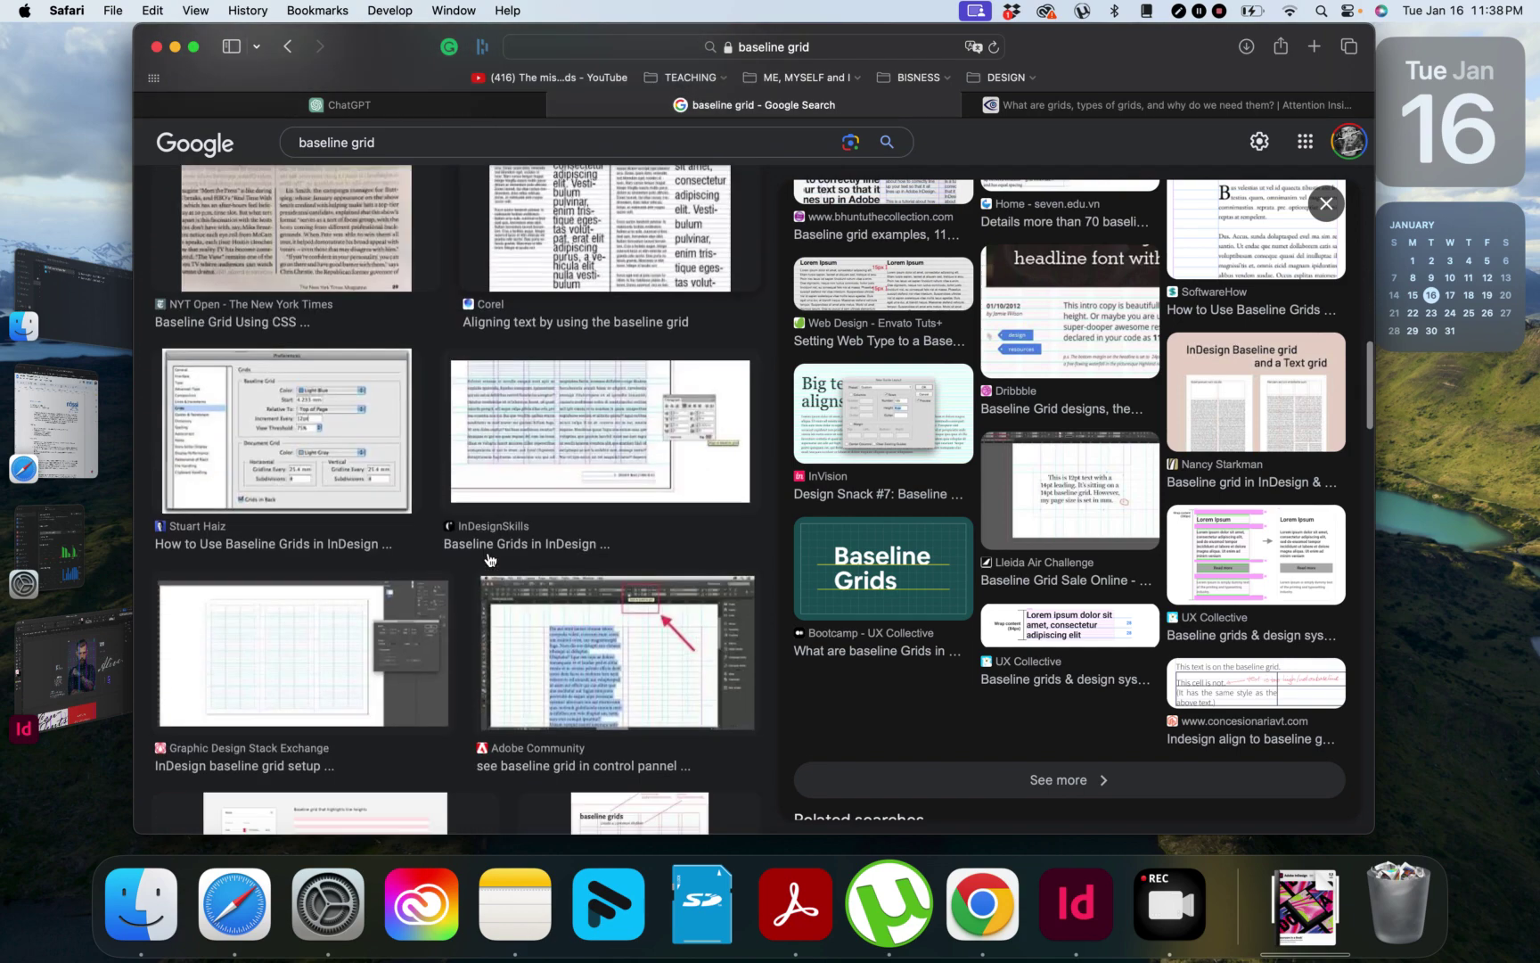
pyautogui.scroll(-10, 488, 559)
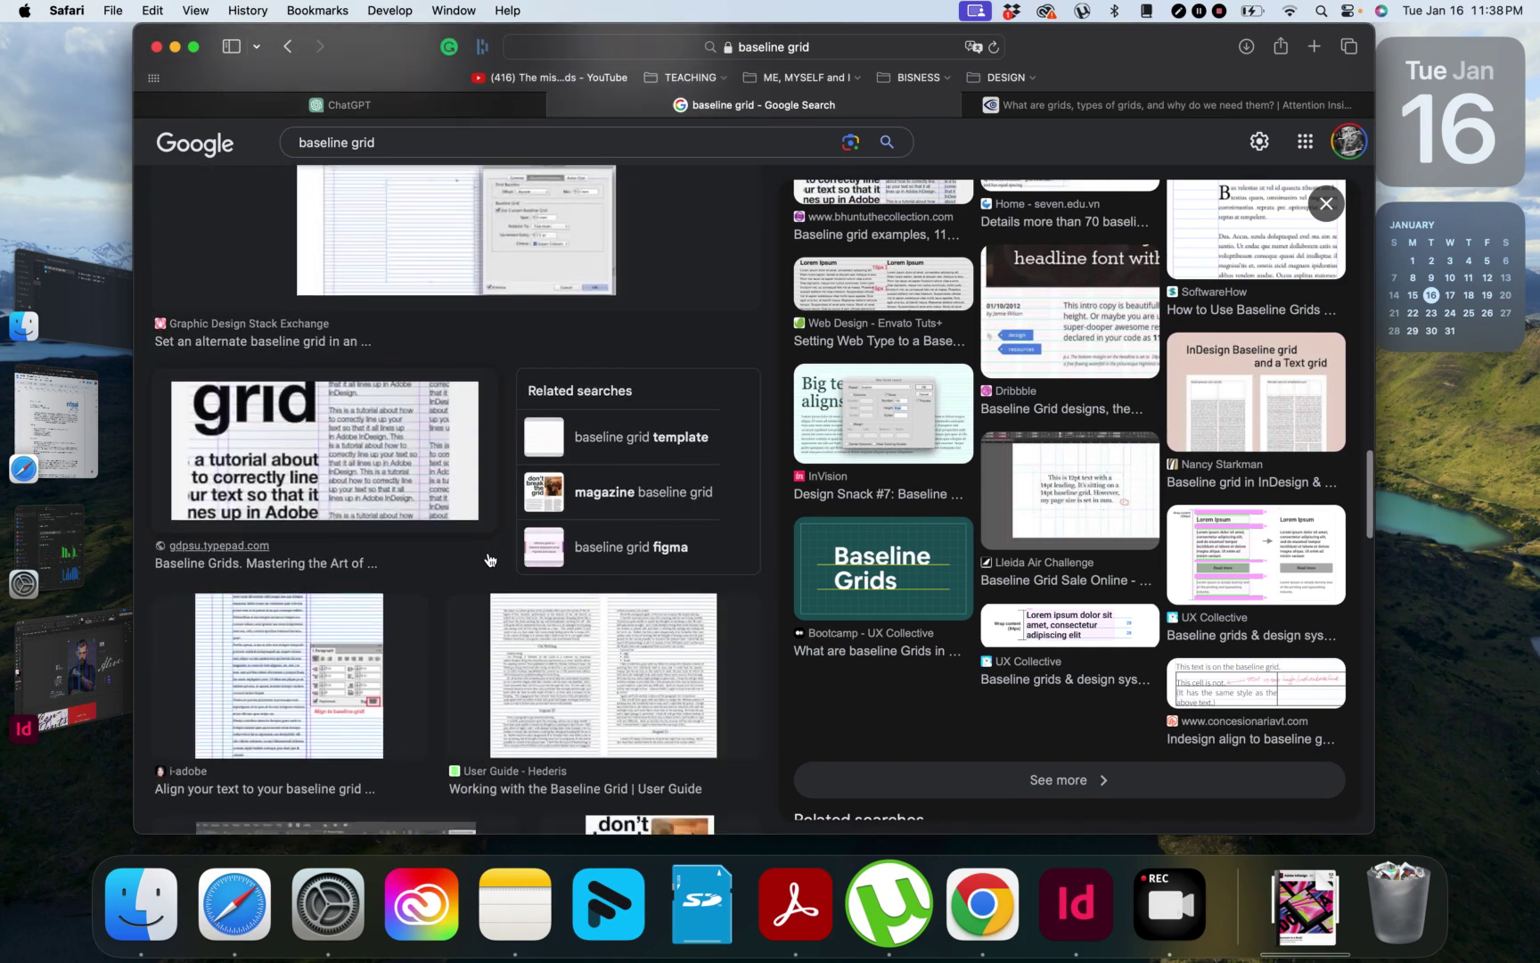
pyautogui.click(355, 437)
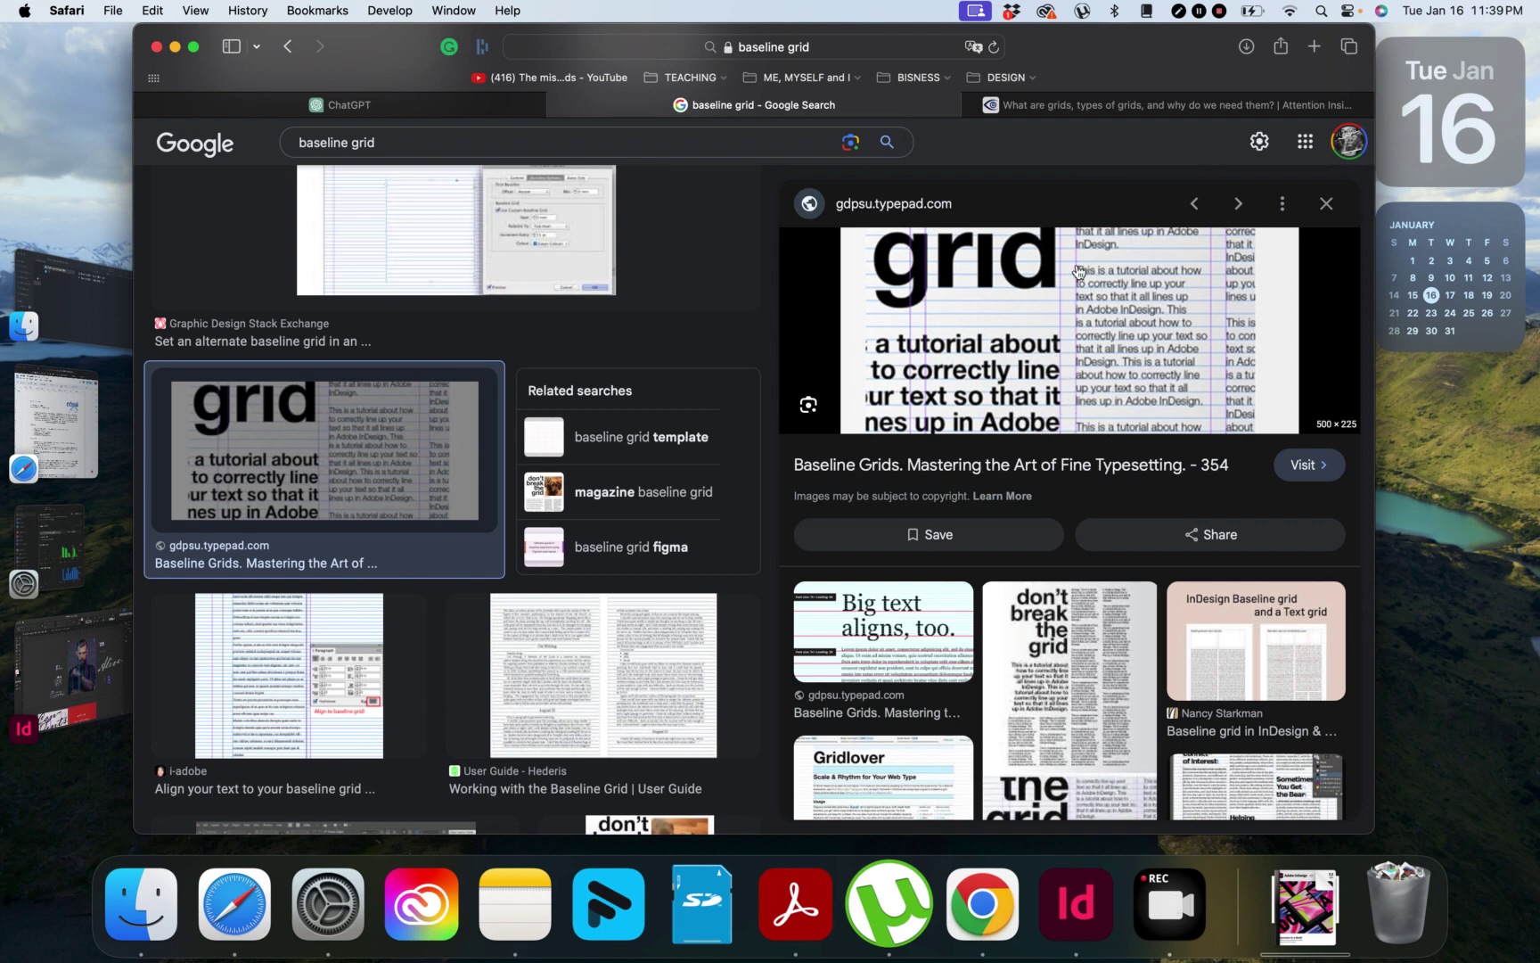
pyautogui.click(1091, 667)
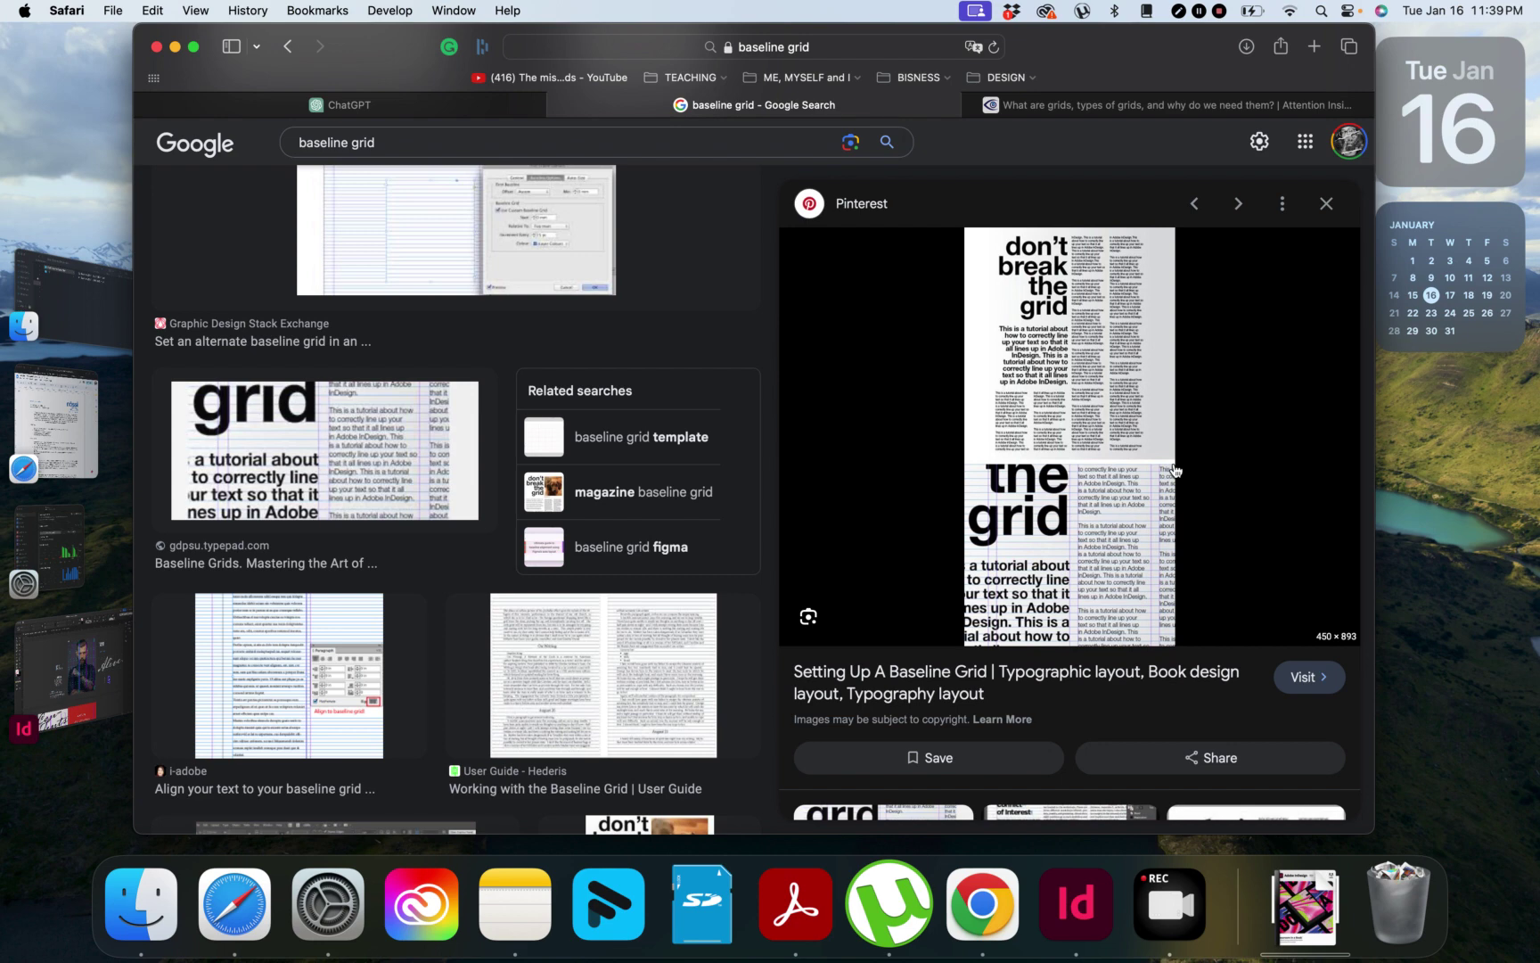
# Browse the related images and further baseline grid image results for more layout examples.
pyautogui.scroll(-5, 1175, 470)
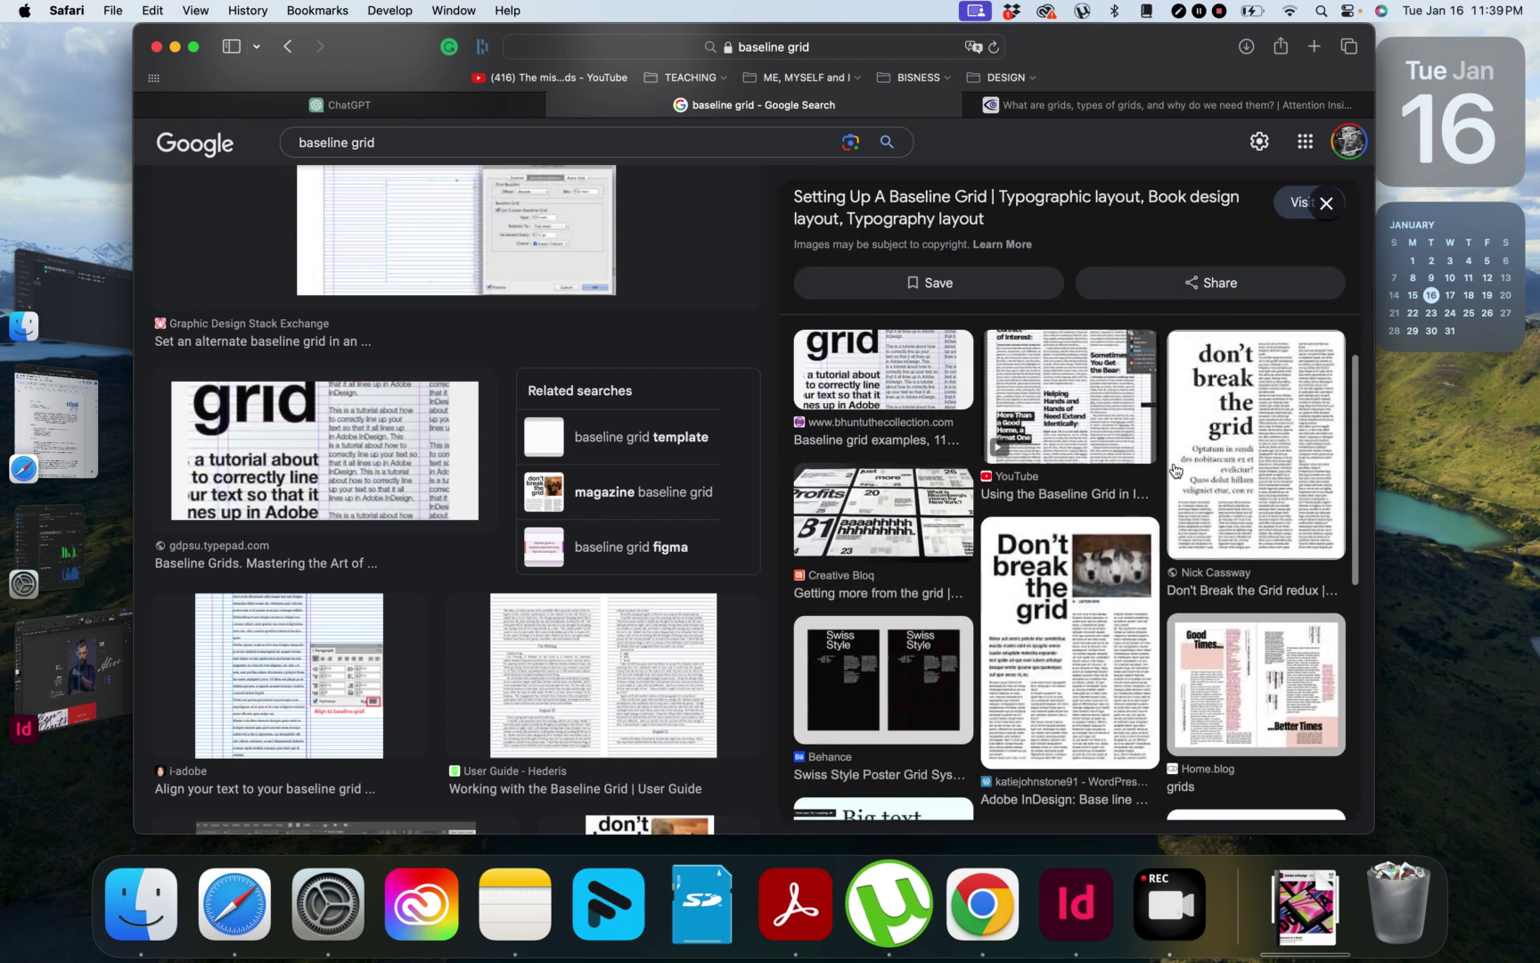
pyautogui.scroll(-1, 1174, 470)
pyautogui.scroll(-6, 1174, 470)
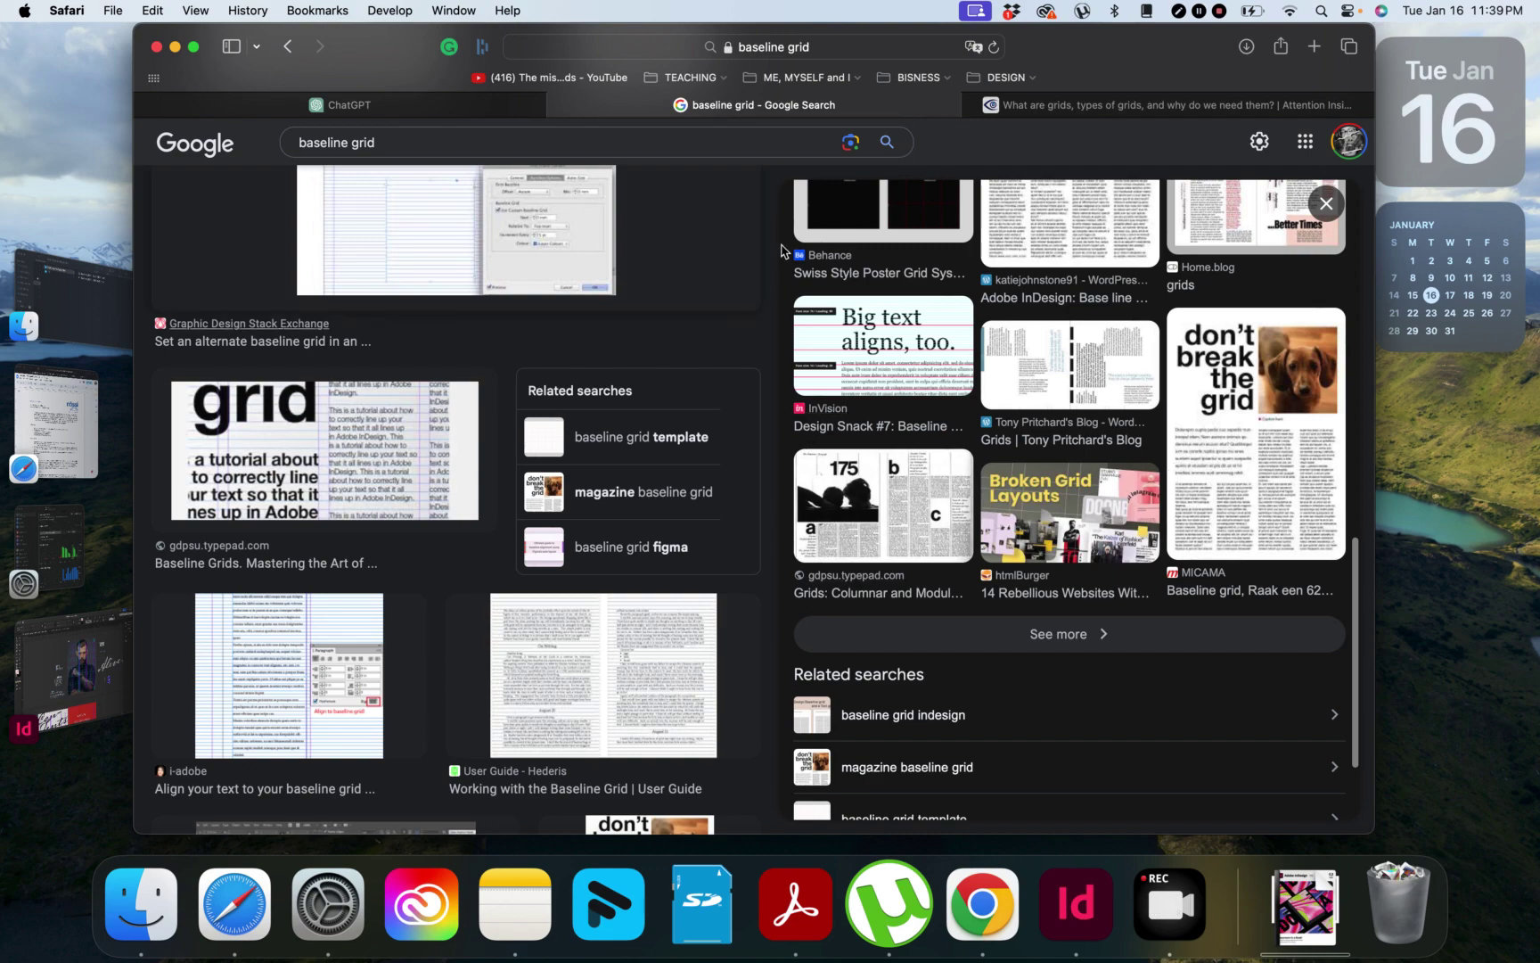
pyautogui.scroll(-15, 688, 526)
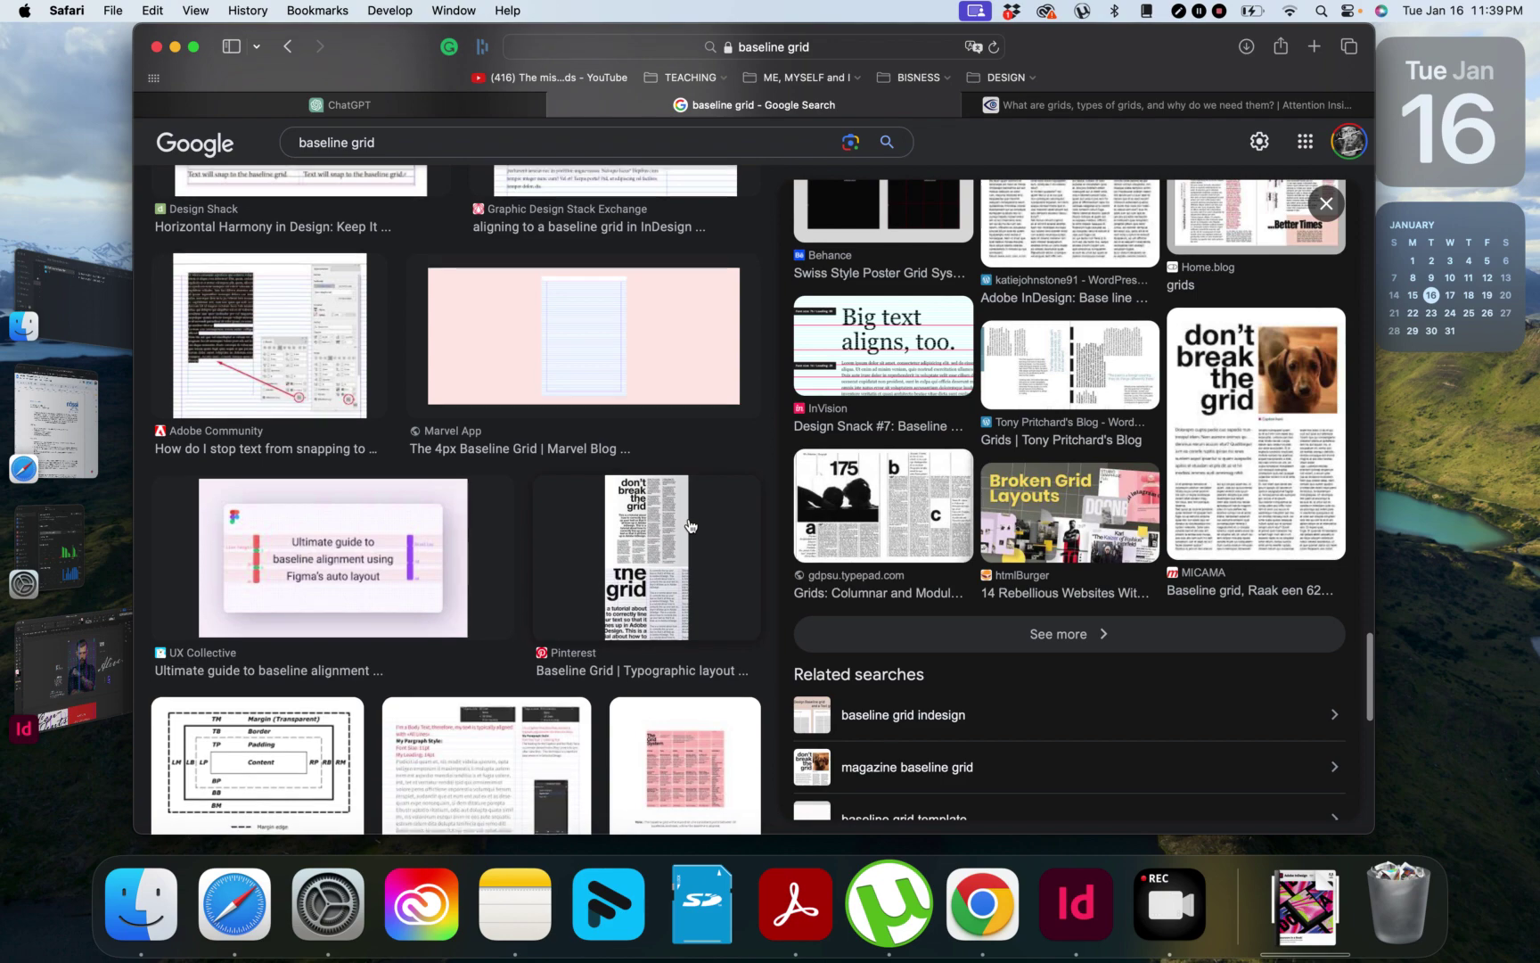
pyautogui.scroll(-6, 688, 526)
pyautogui.scroll(-8, 688, 525)
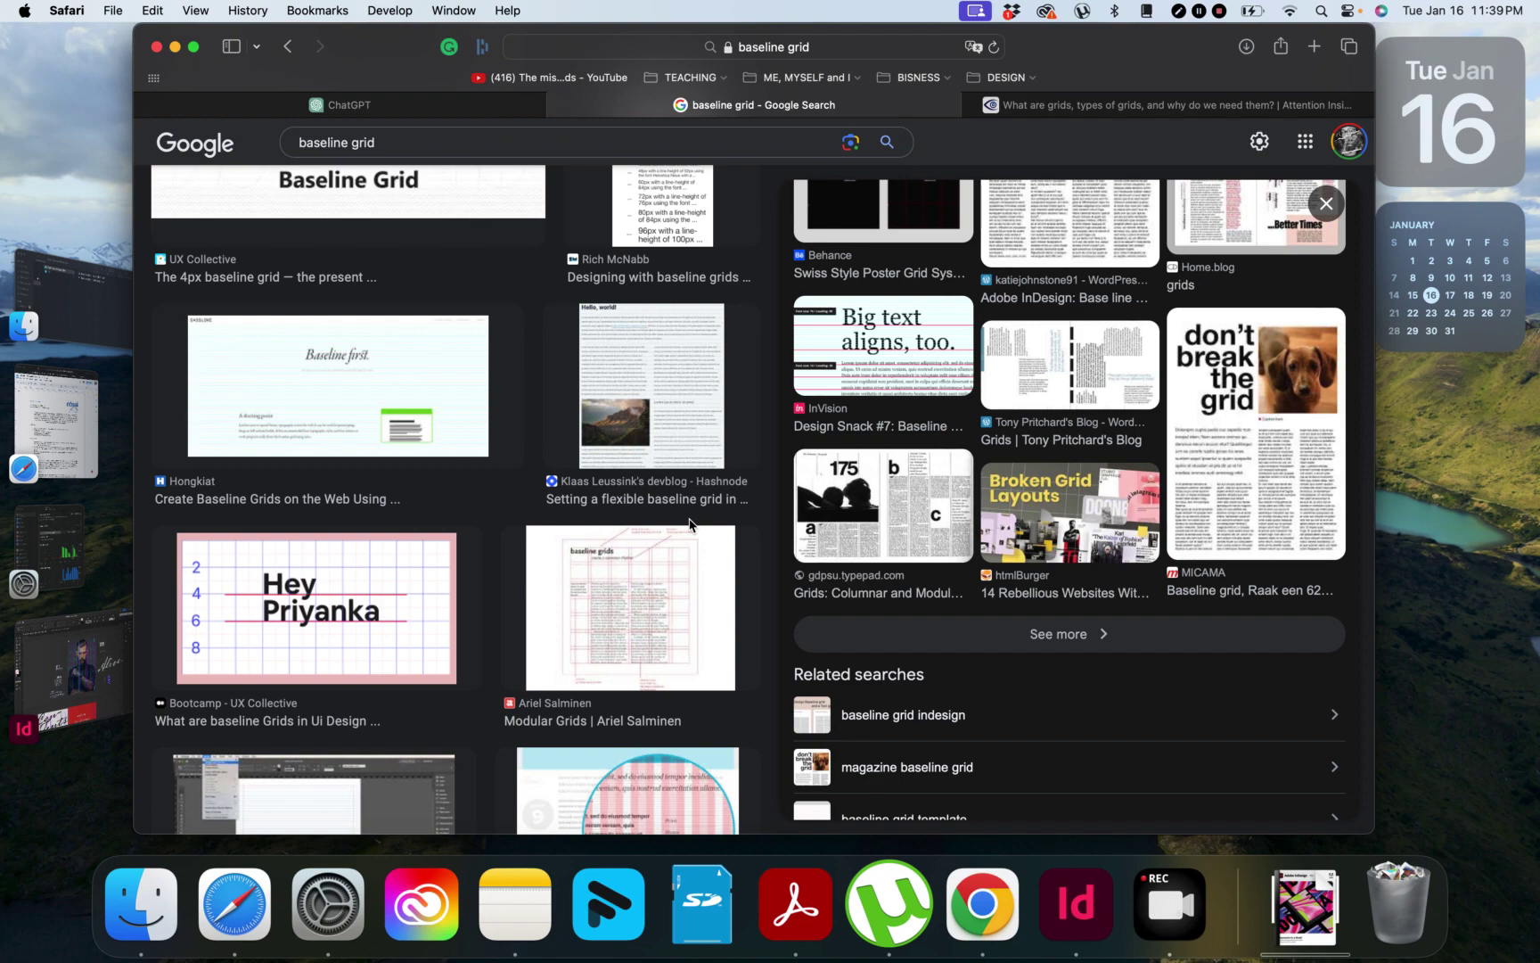
pyautogui.scroll(-10, 688, 525)
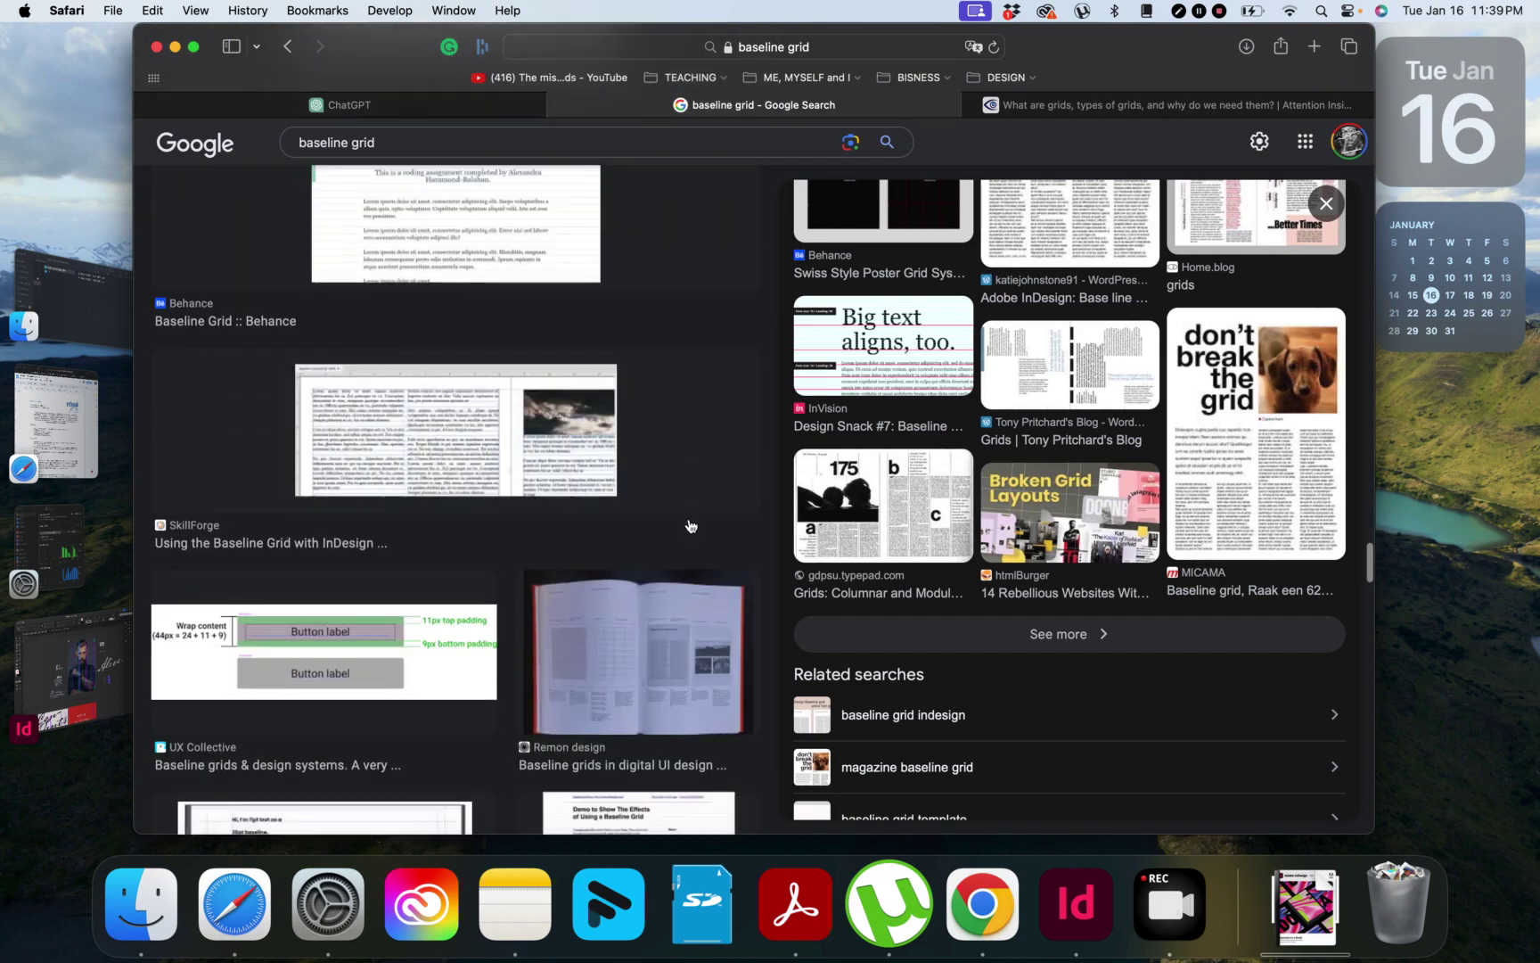
pyautogui.scroll(7, 688, 525)
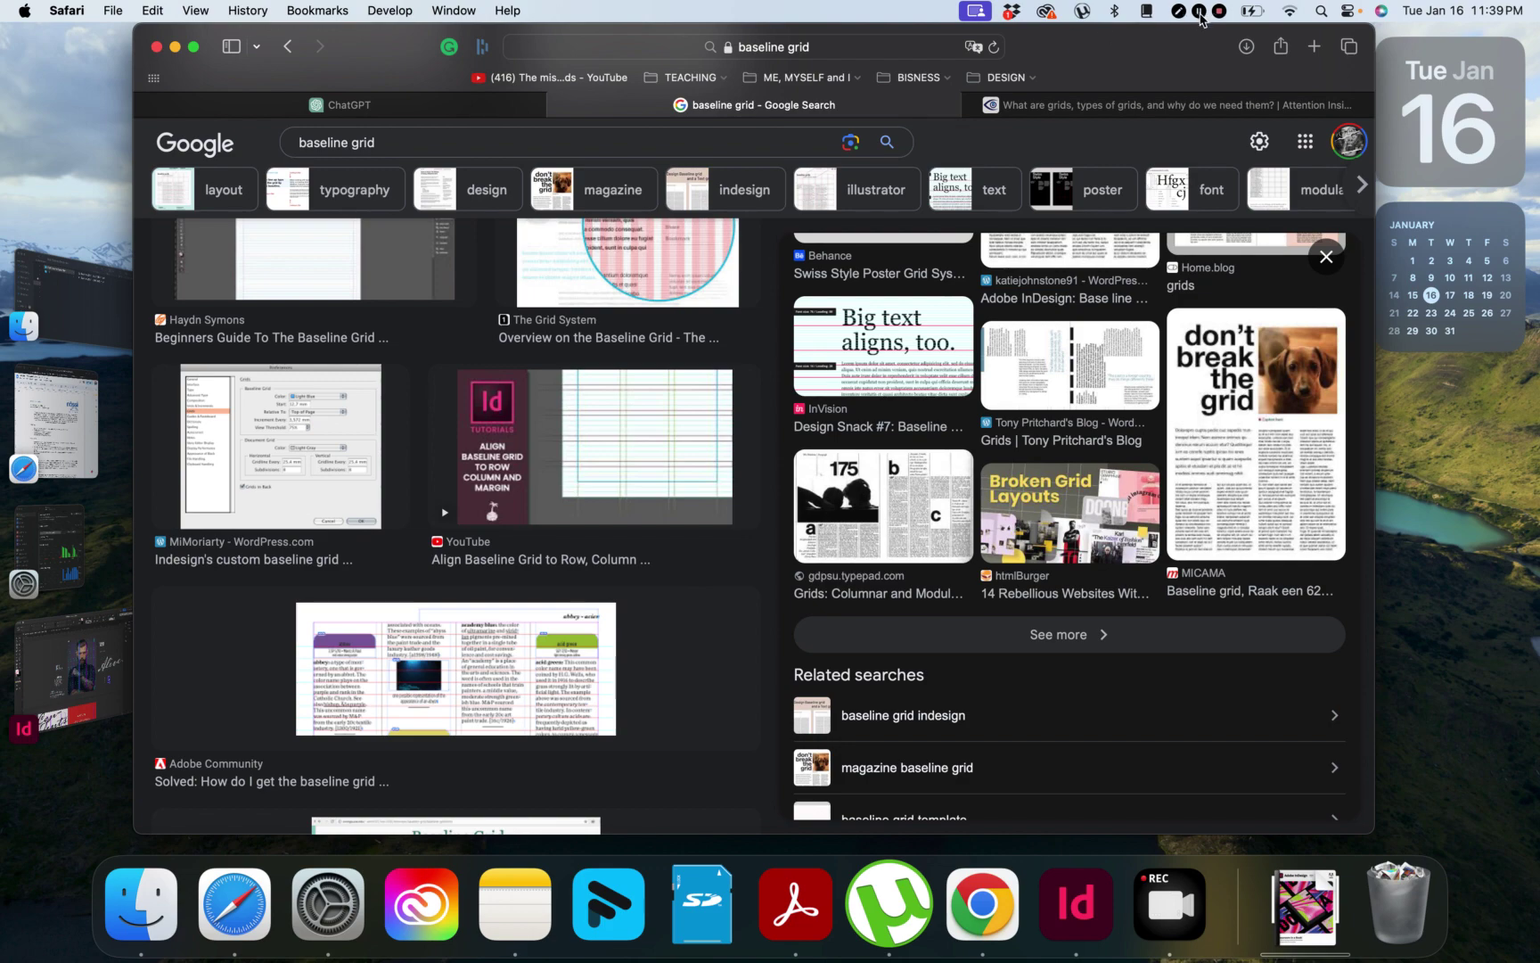
# Switch to InDesign and start creating layout guides on the cover page with 6 rows and 5 columns.
pyautogui.click(25, 680)
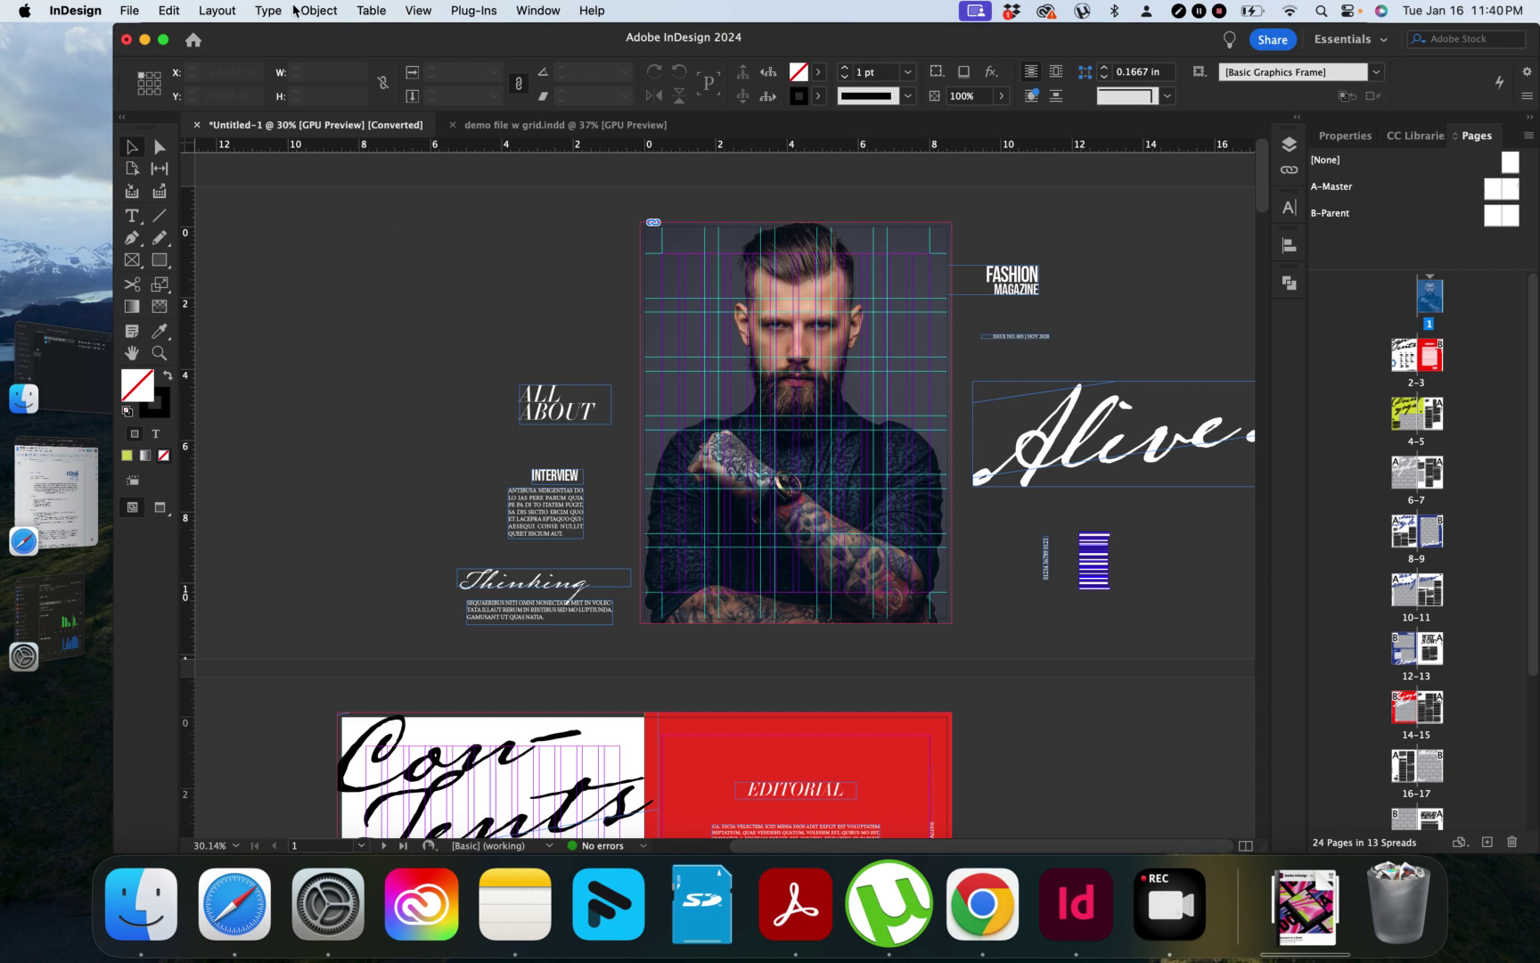
pyautogui.click(330, 16)
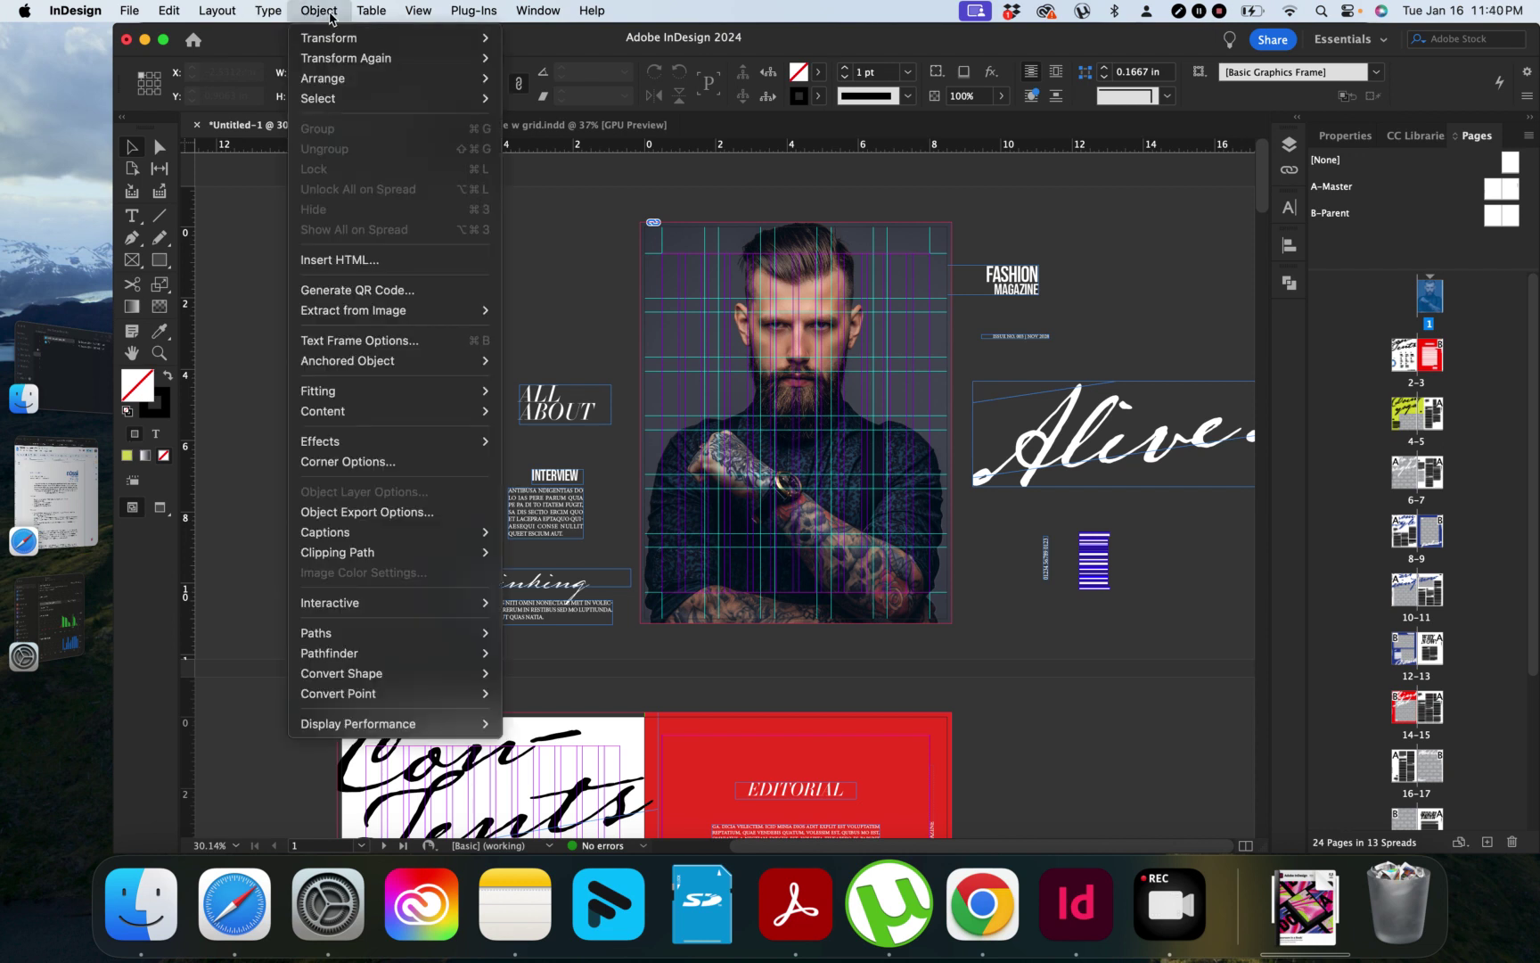
pyautogui.moveTo(219, 12)
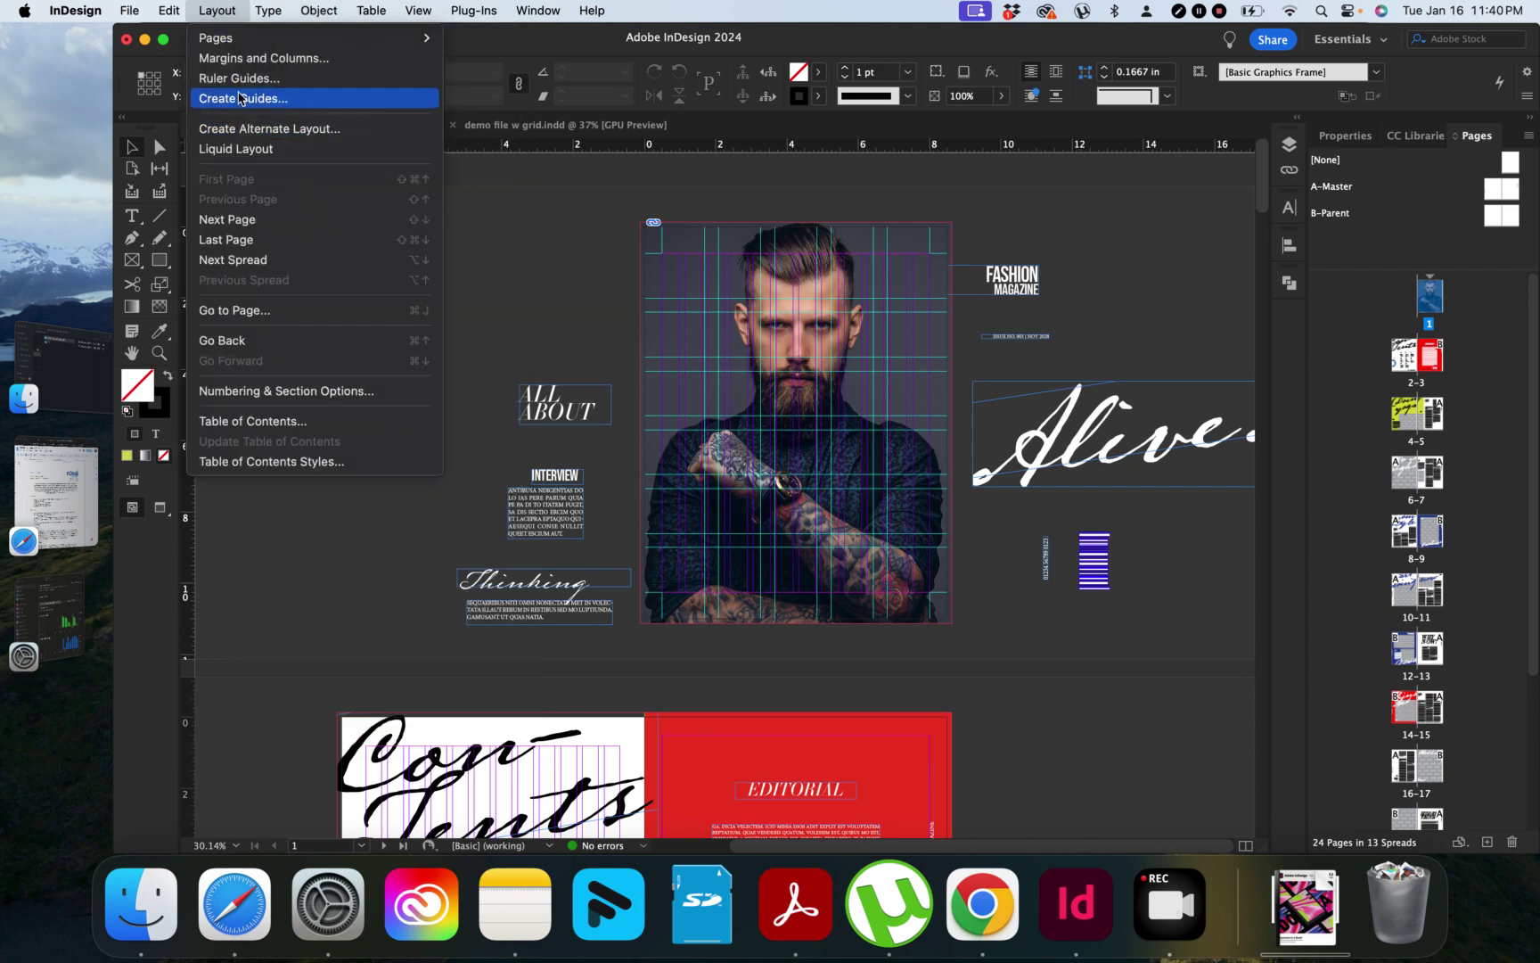
pyautogui.click(241, 98)
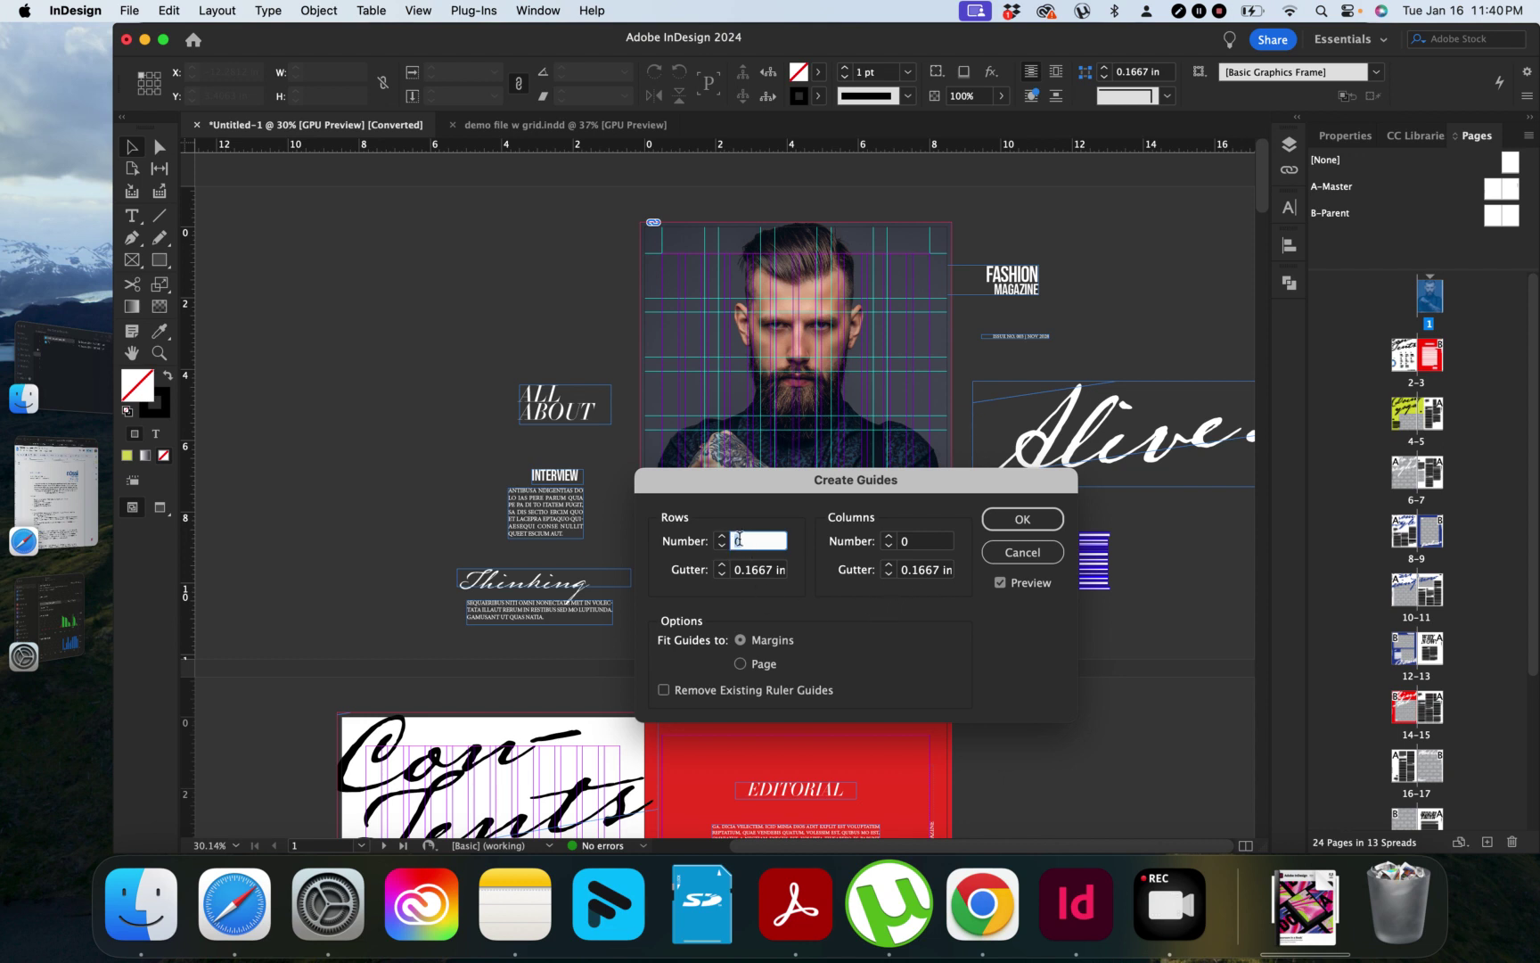
pyautogui.write('6')
pyautogui.click(914, 542)
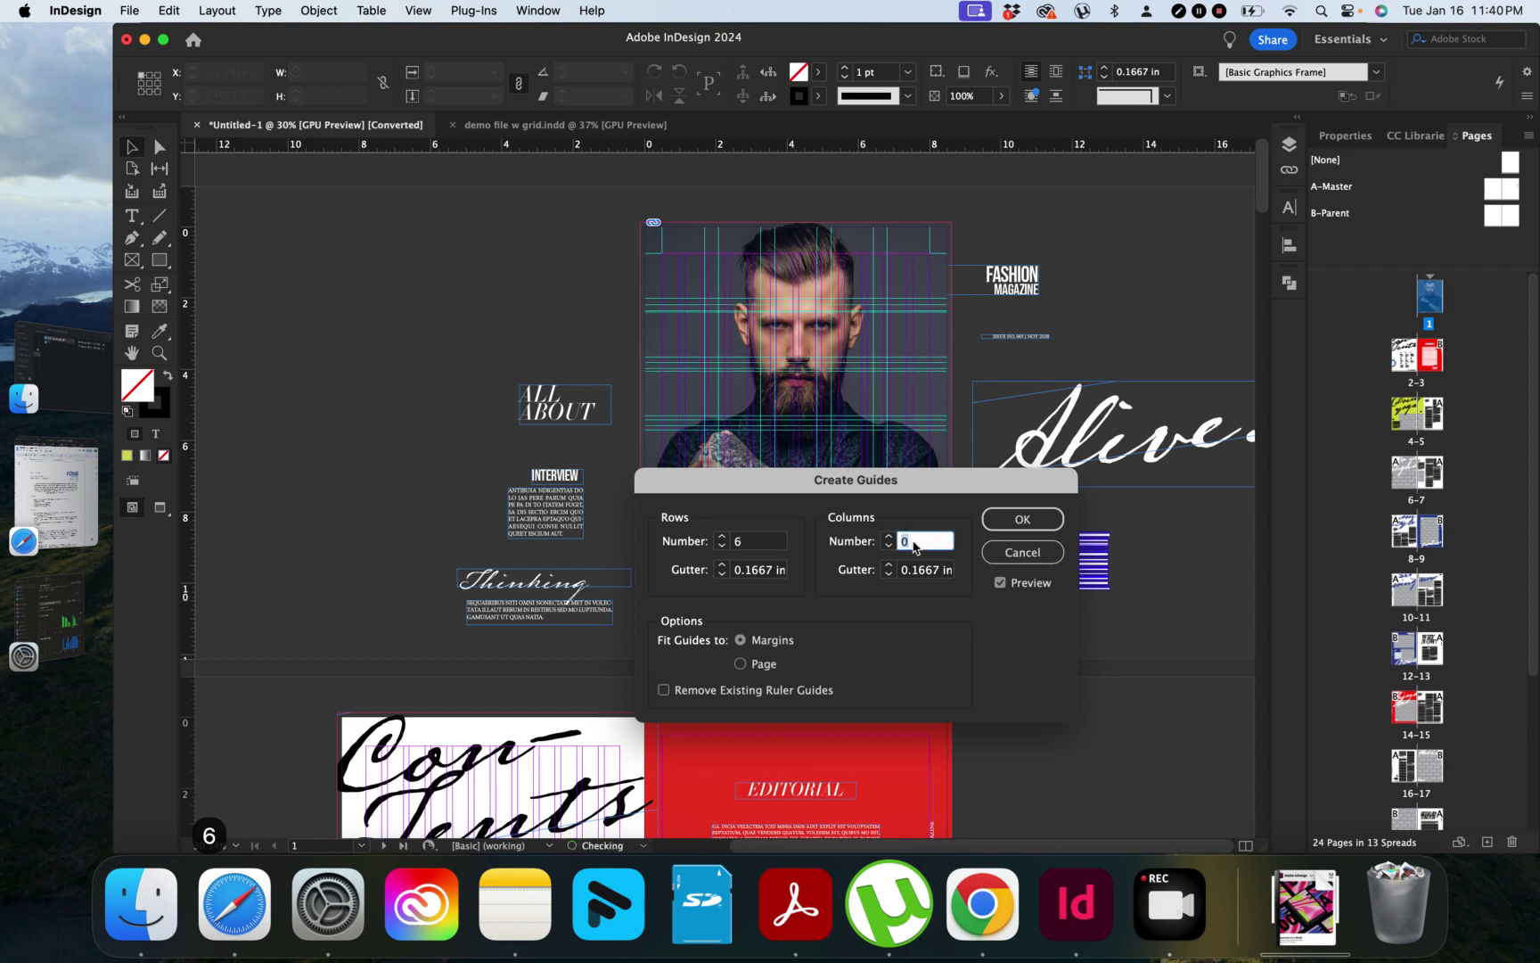
pyautogui.write('5')
# Set the row and column gutters to 10 mm, remove existing ruler guides, and create the guides.
pyautogui.click(753, 576)
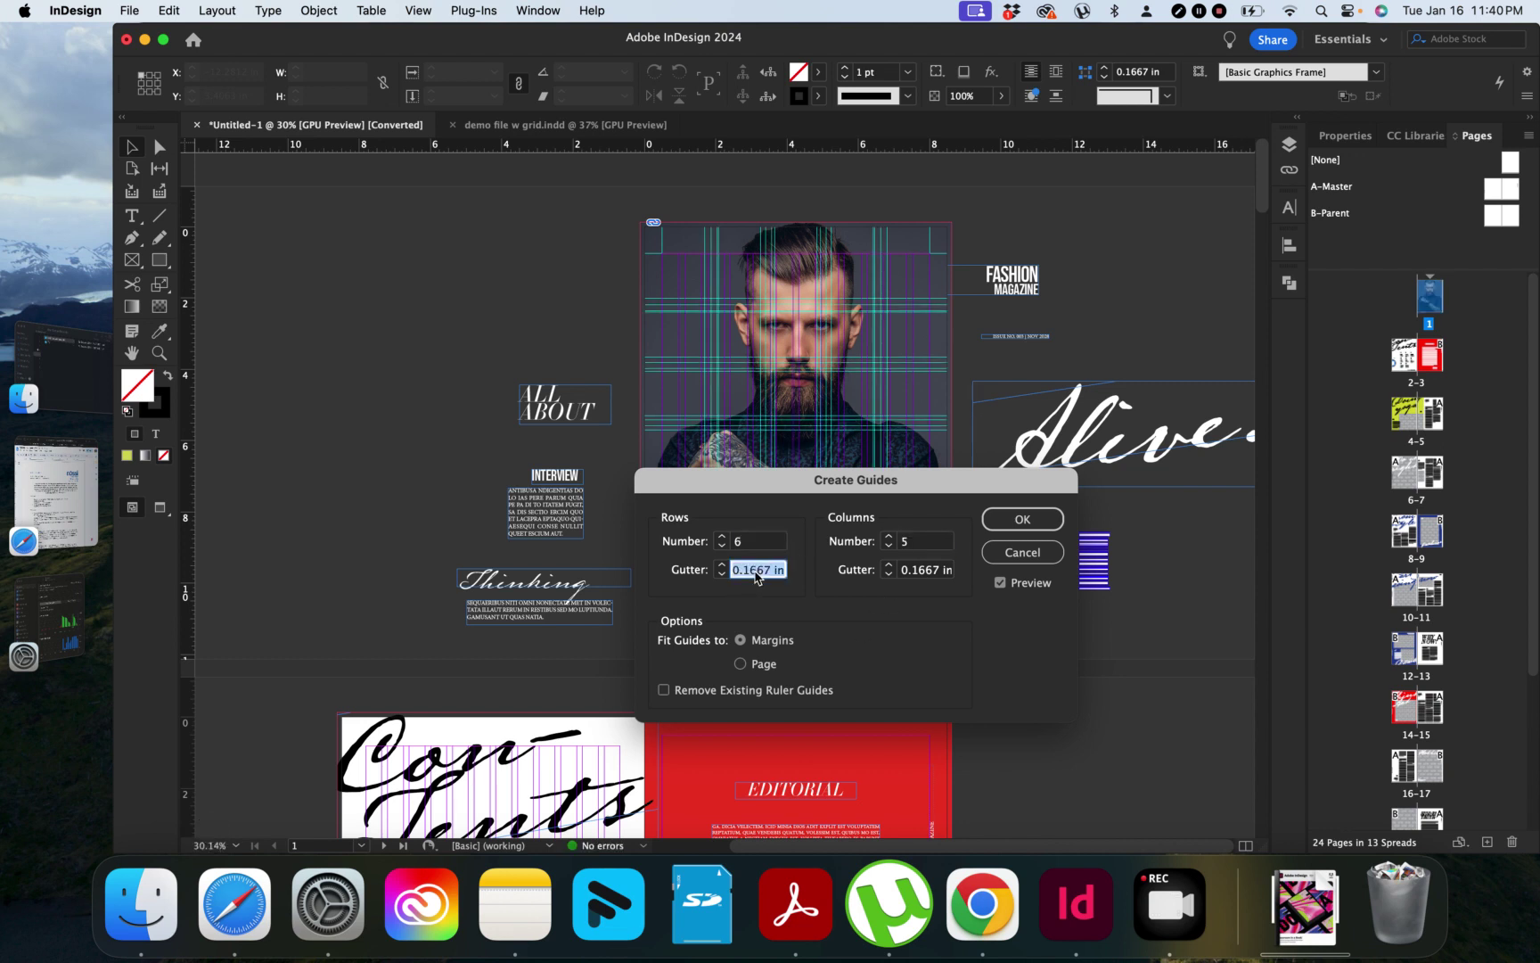
pyautogui.write('10mm')
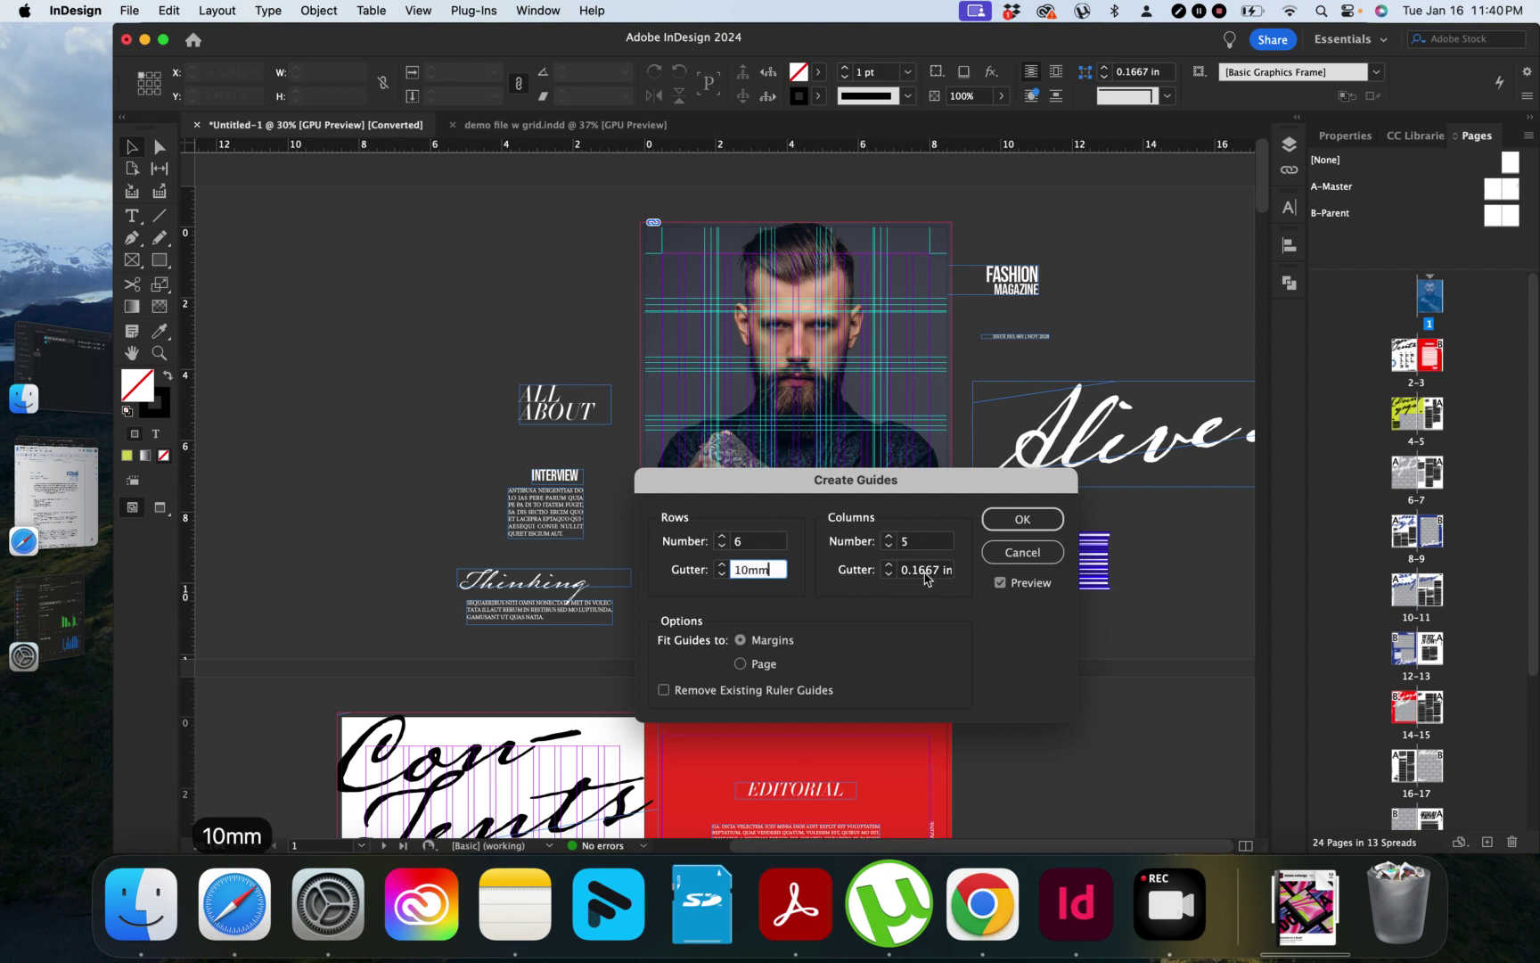
pyautogui.click(927, 570)
pyautogui.write('10mm')
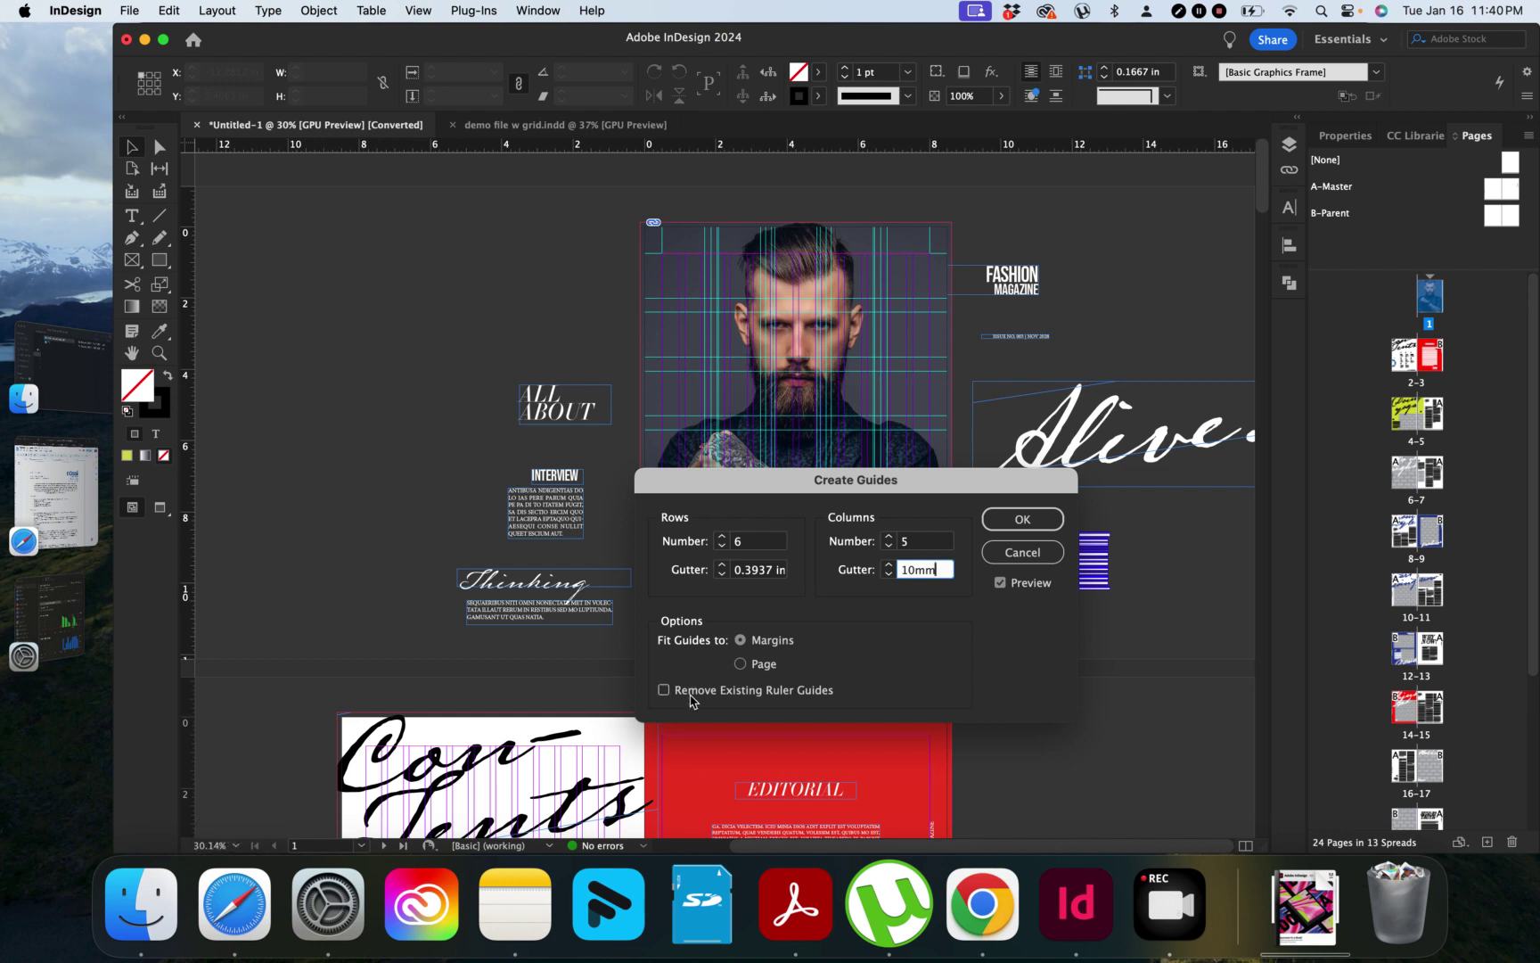
pyautogui.click(679, 692)
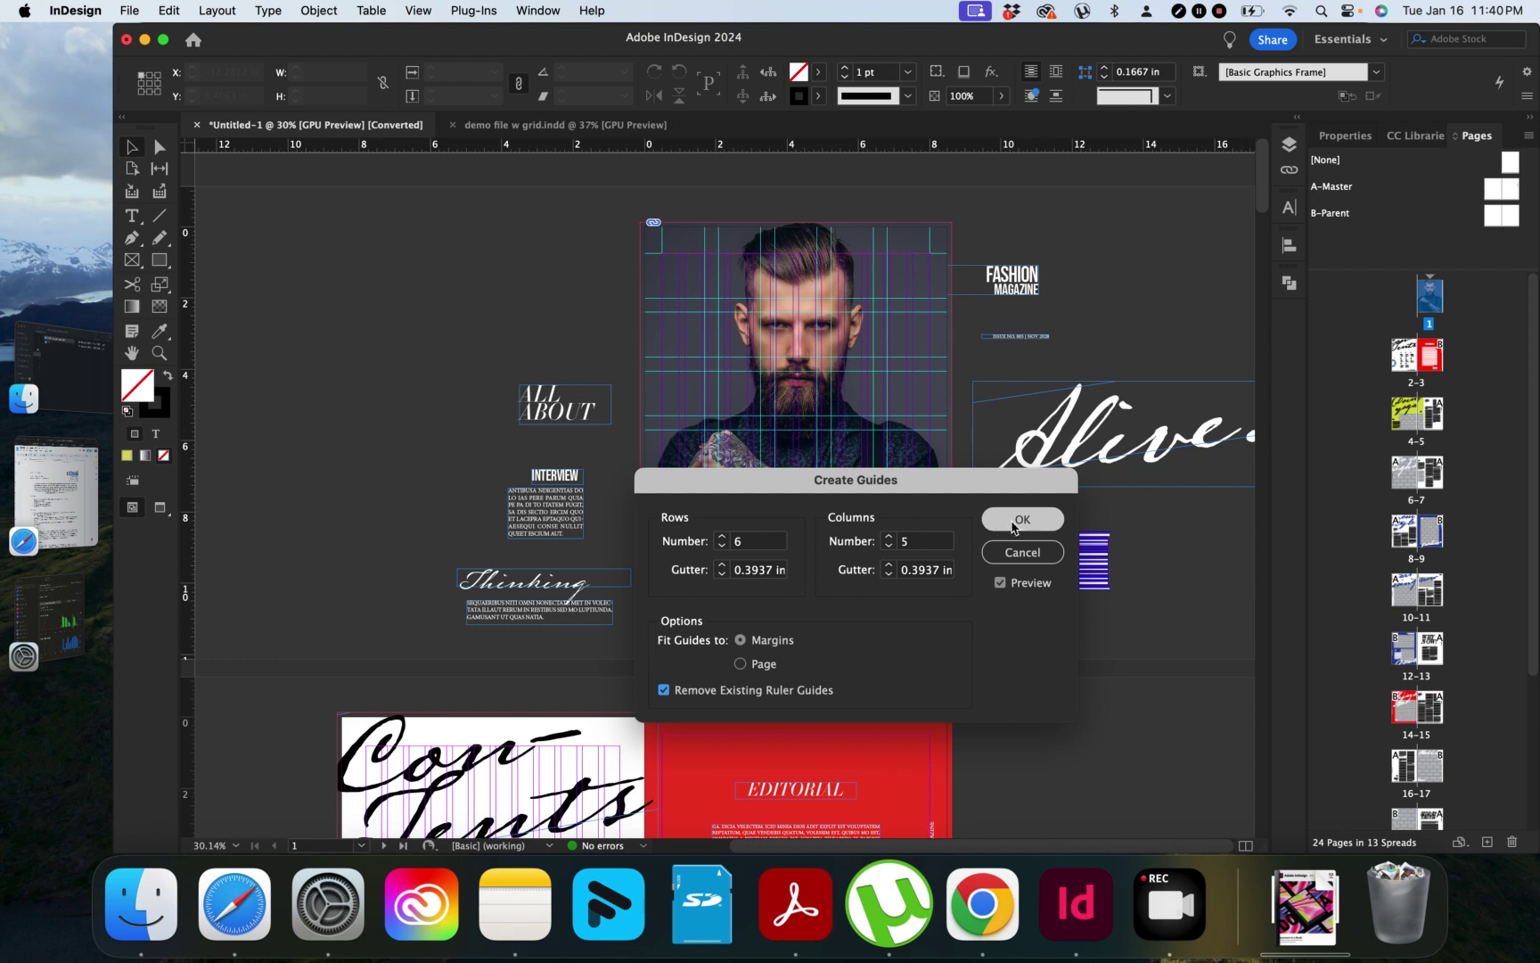
pyautogui.click(1021, 520)
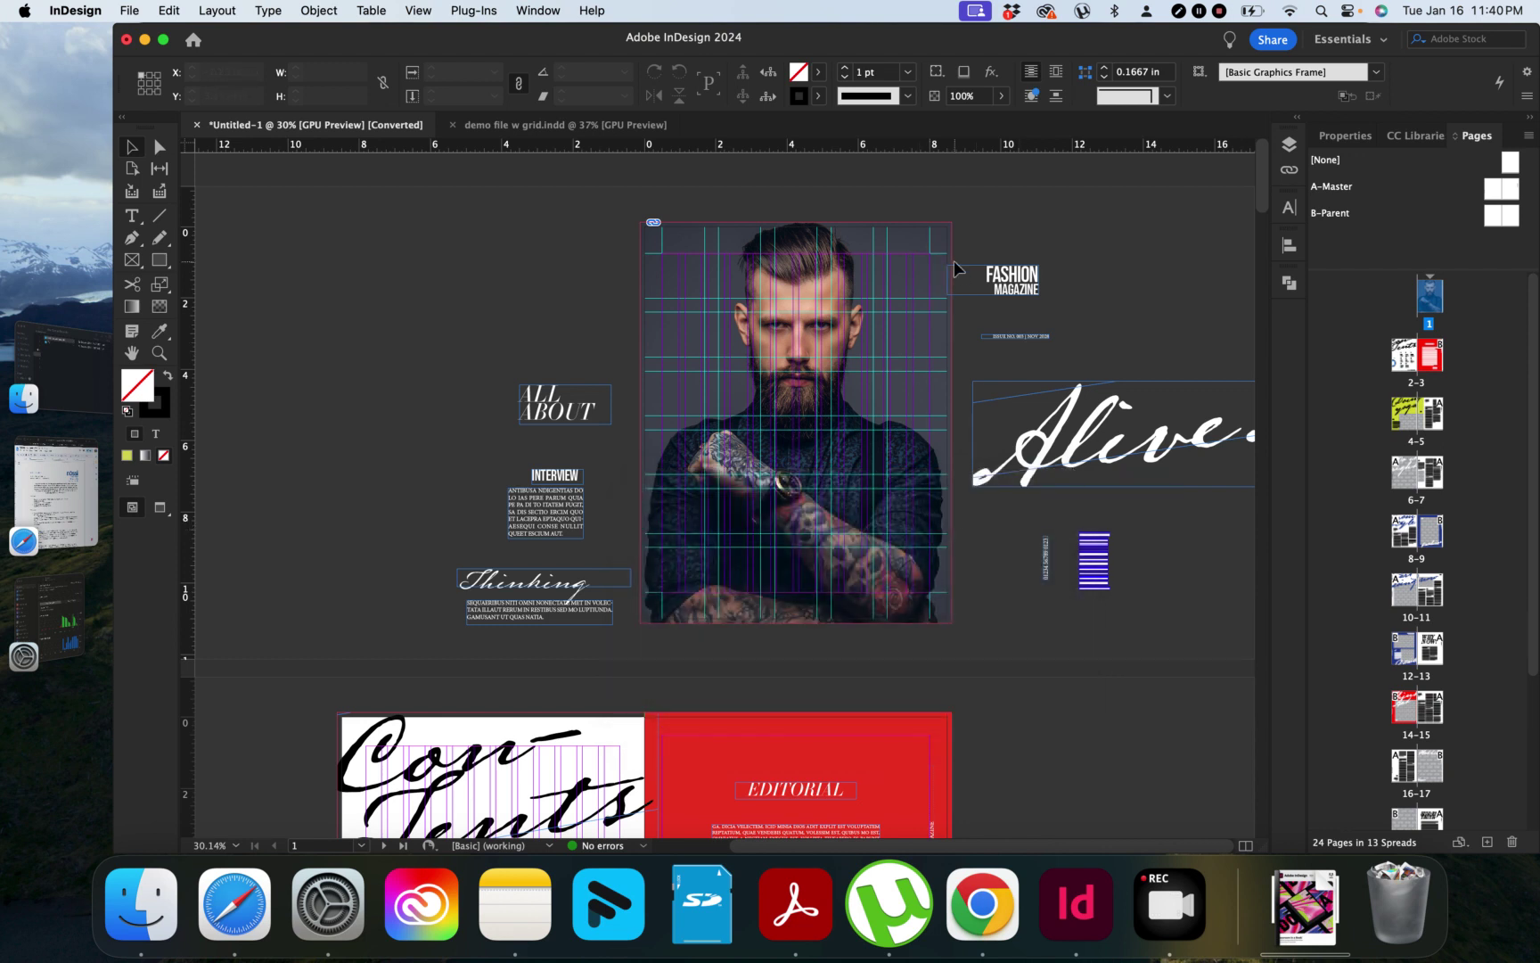
# Edit the cover page's margins and columns settings, setting the top margin to 10 mm.
pyautogui.click(225, 12)
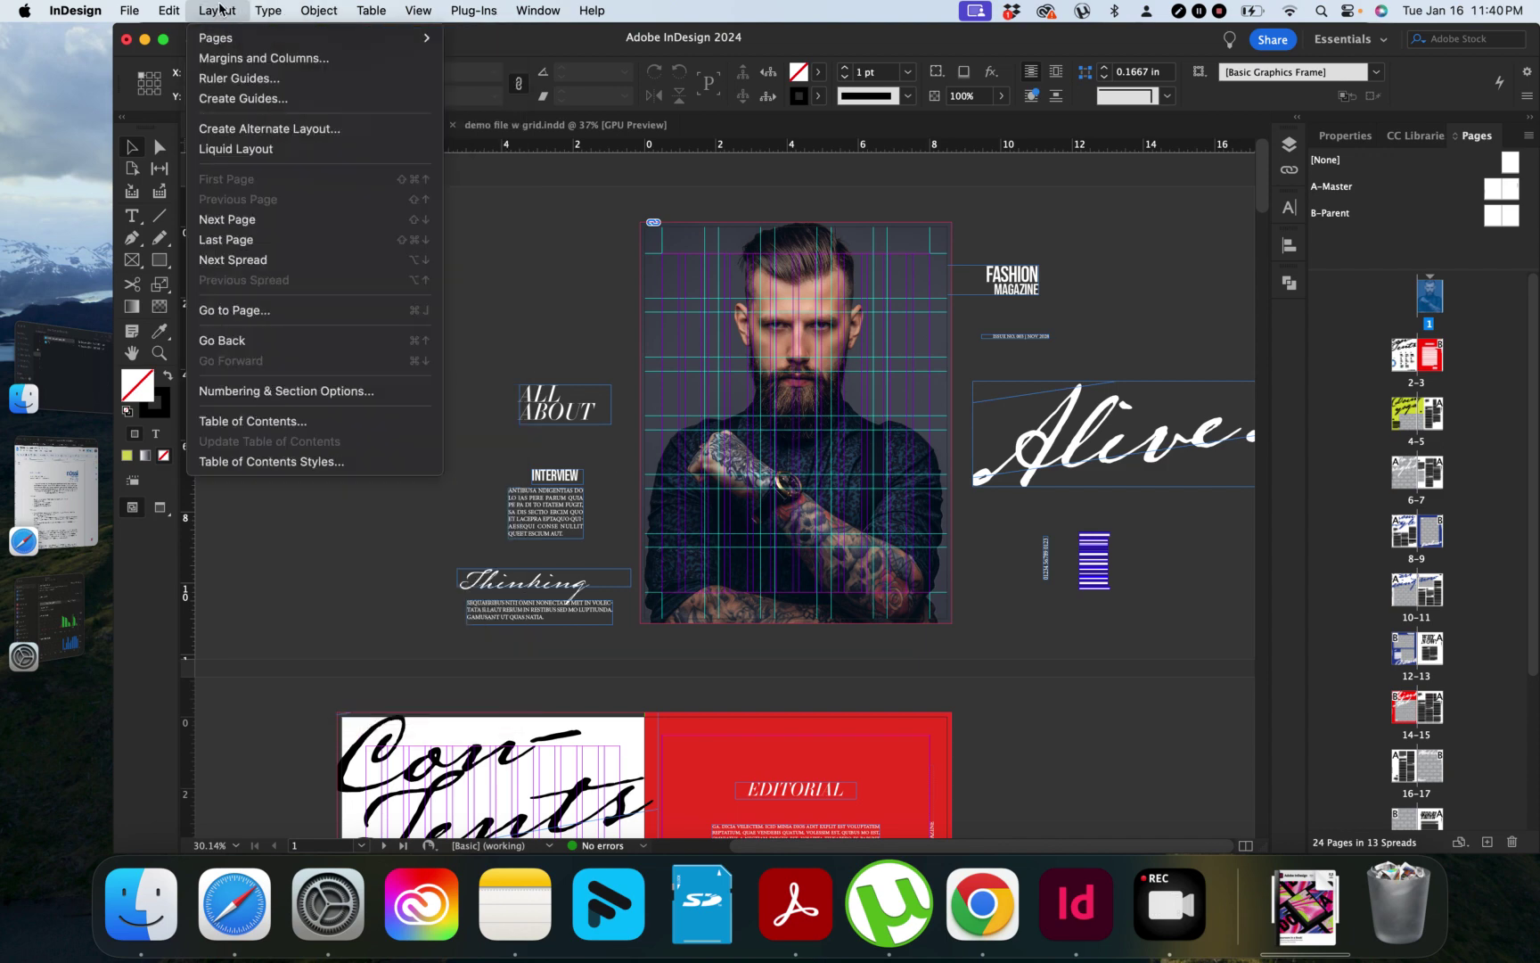
pyautogui.click(225, 59)
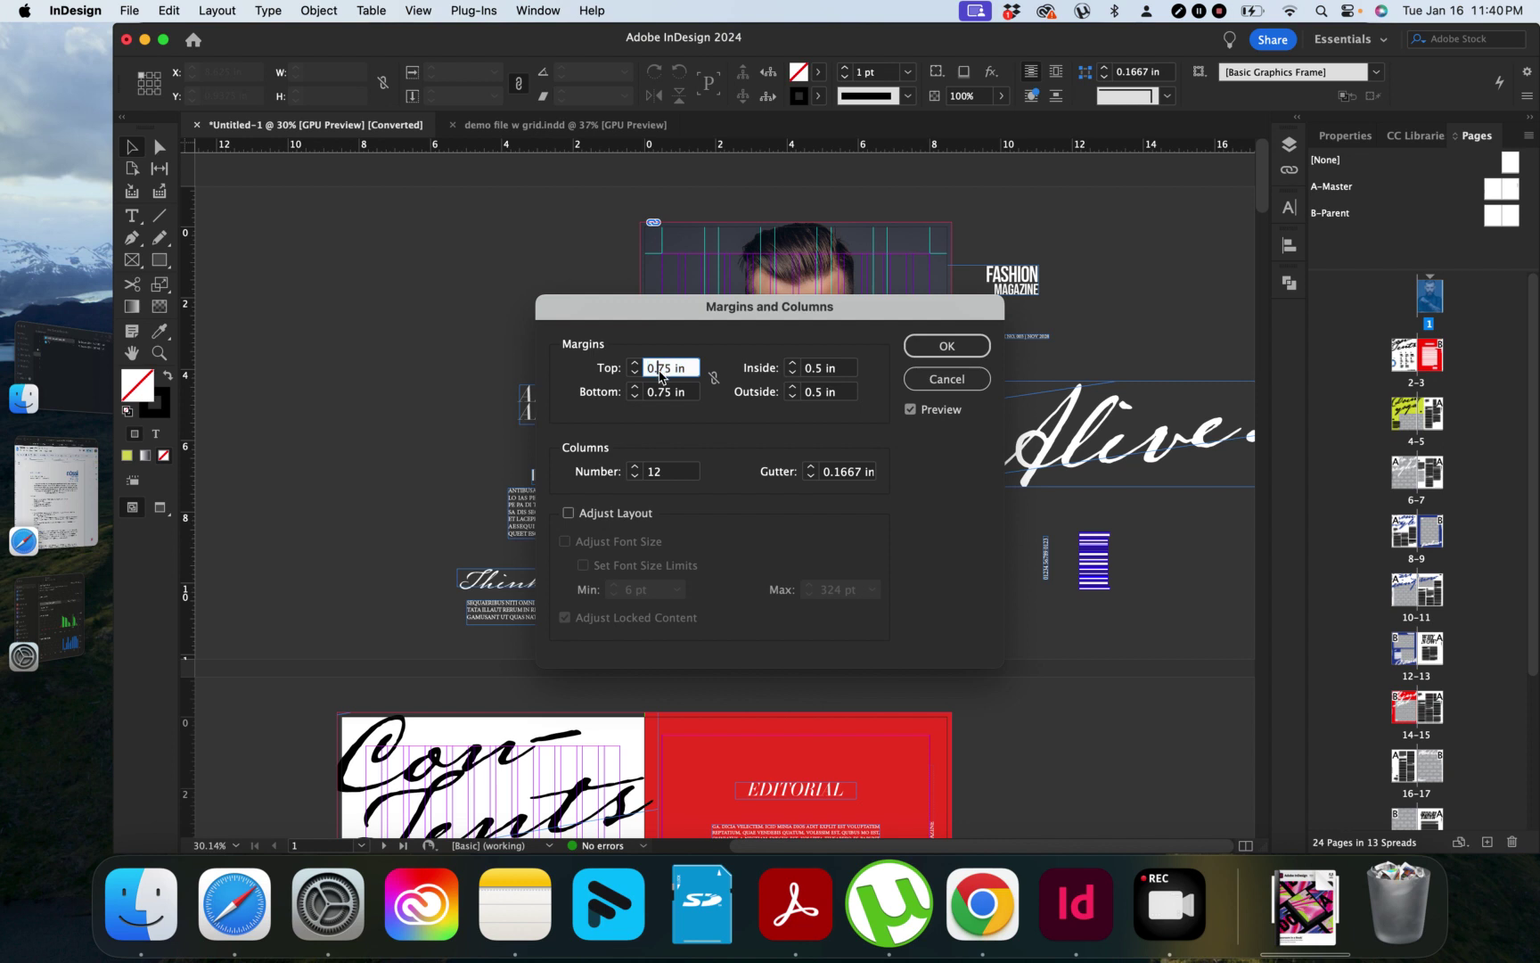
pyautogui.write('100')
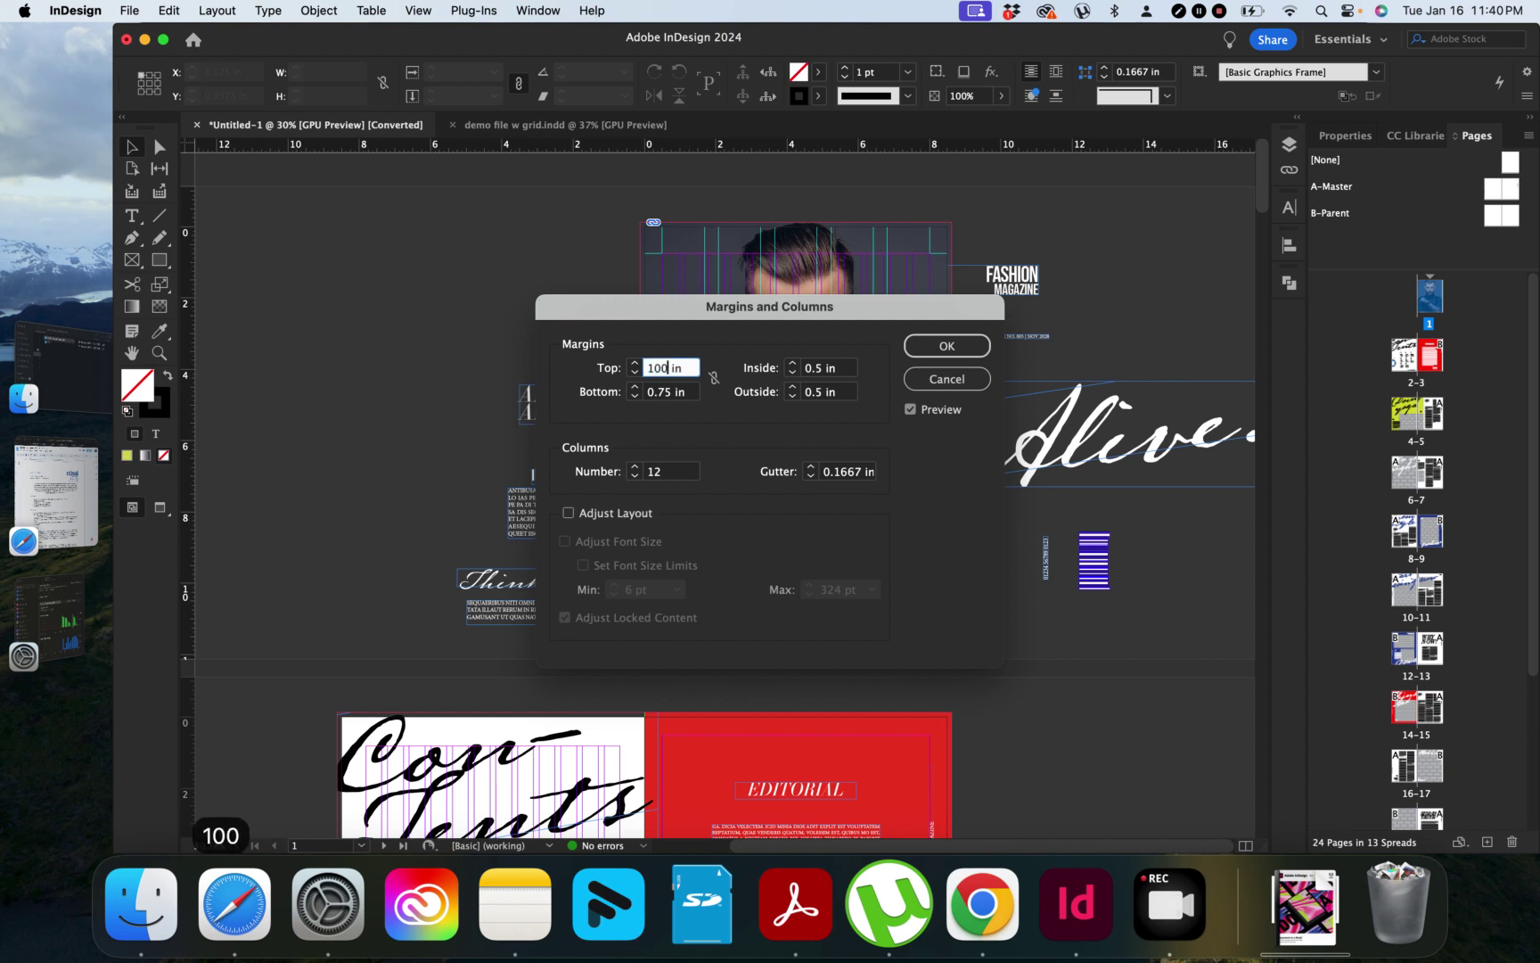
pyautogui.press('BackSpace')
pyautogui.write('mm')
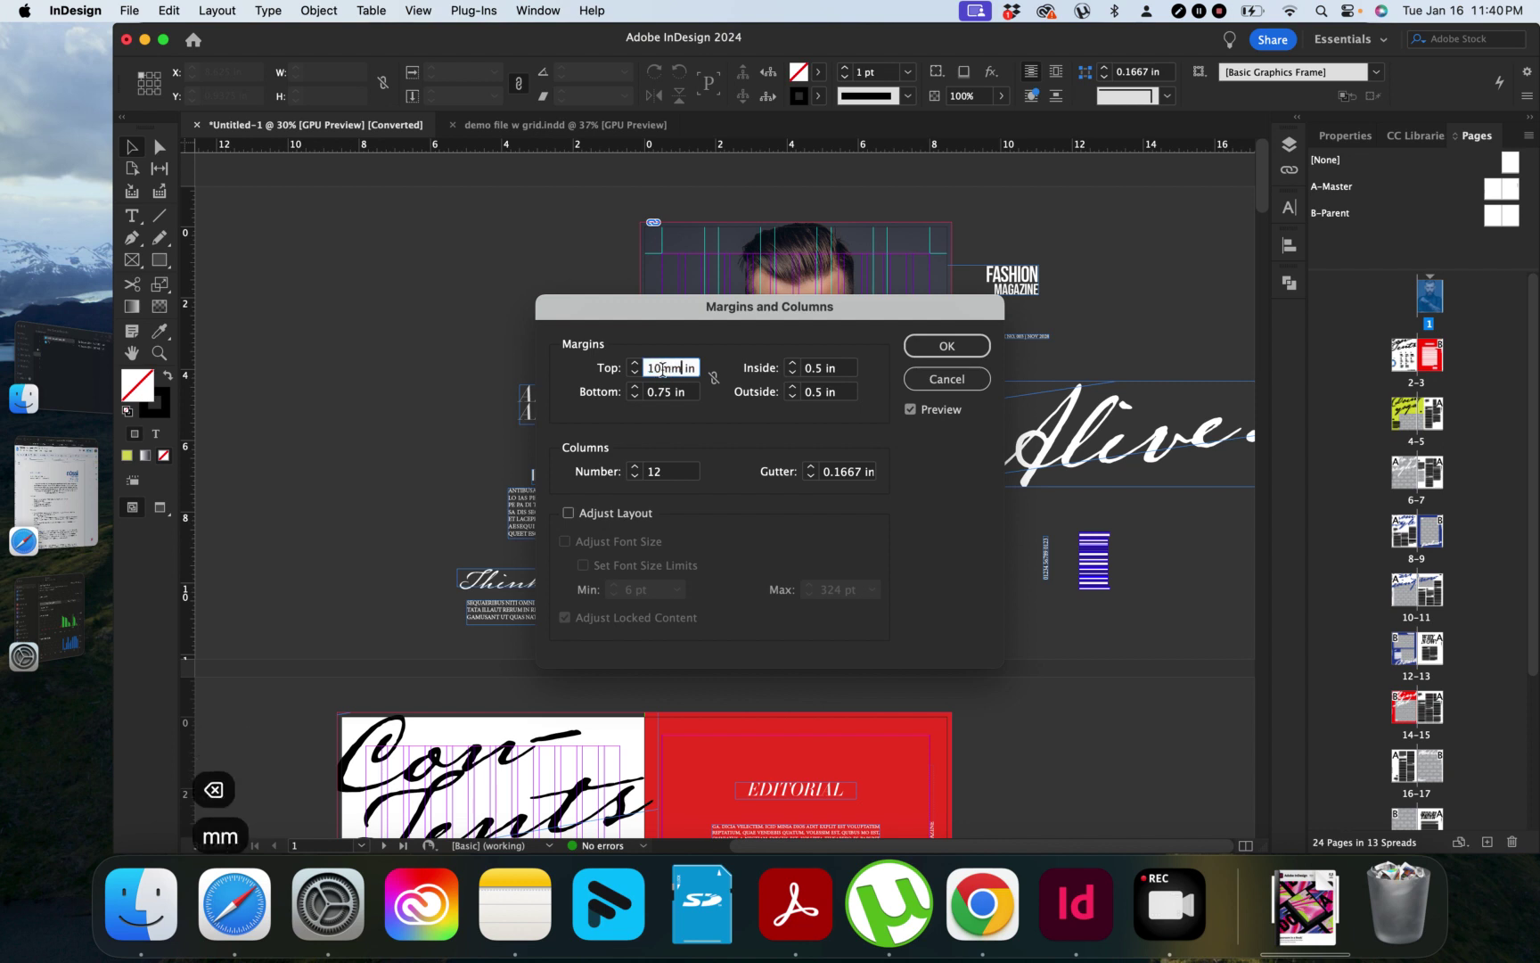
pyautogui.hotkey('shift', 'Down')
pyautogui.press('BackSpace')
pyautogui.press('BackSpace')
pyautogui.press('BackSpace')
pyautogui.press('BackSpace')
pyautogui.press('BackSpace')
pyautogui.press('BackSpace')
pyautogui.press('BackSpace')
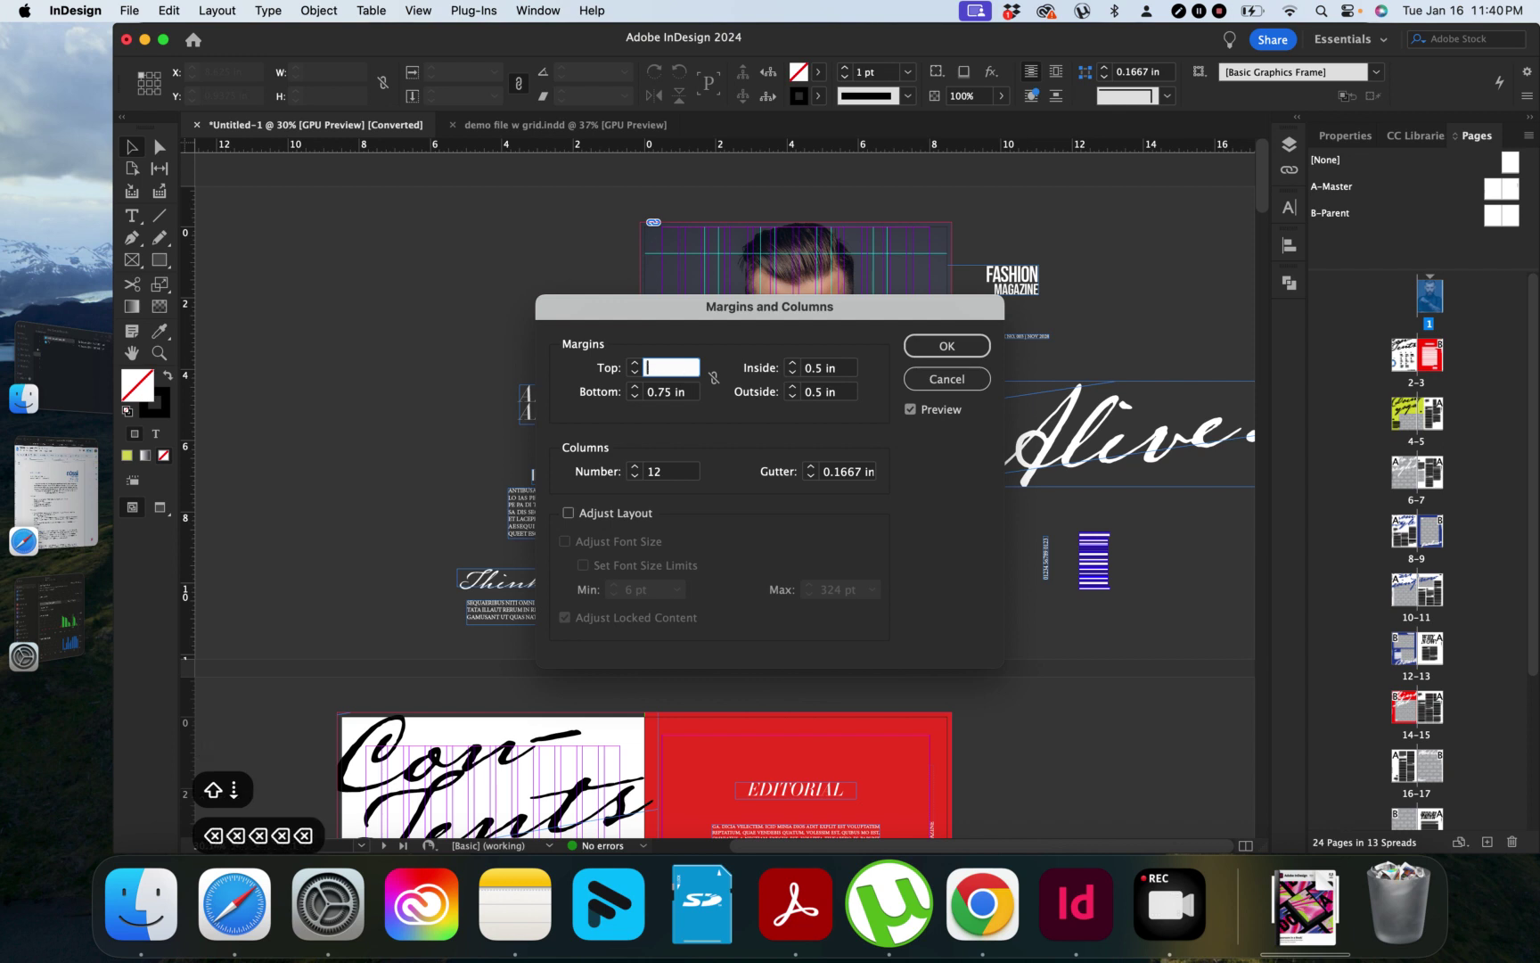
pyautogui.write('10mm')
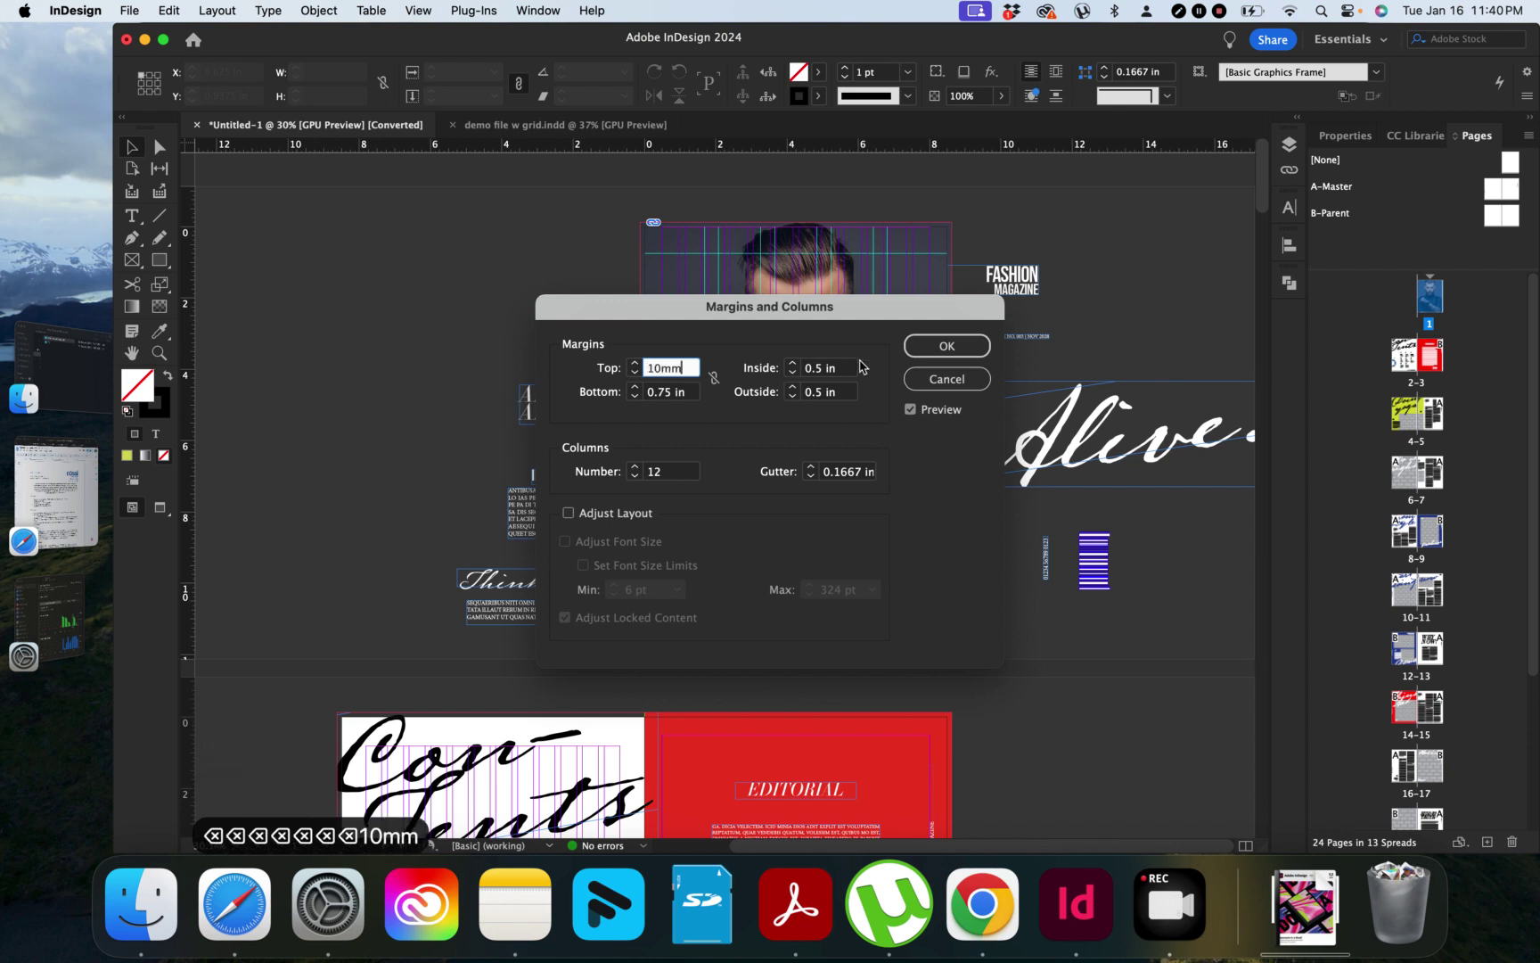
# Copy the top margin value of 0.3937 in to the bottom, inside and outside margins.
pyautogui.click(685, 392)
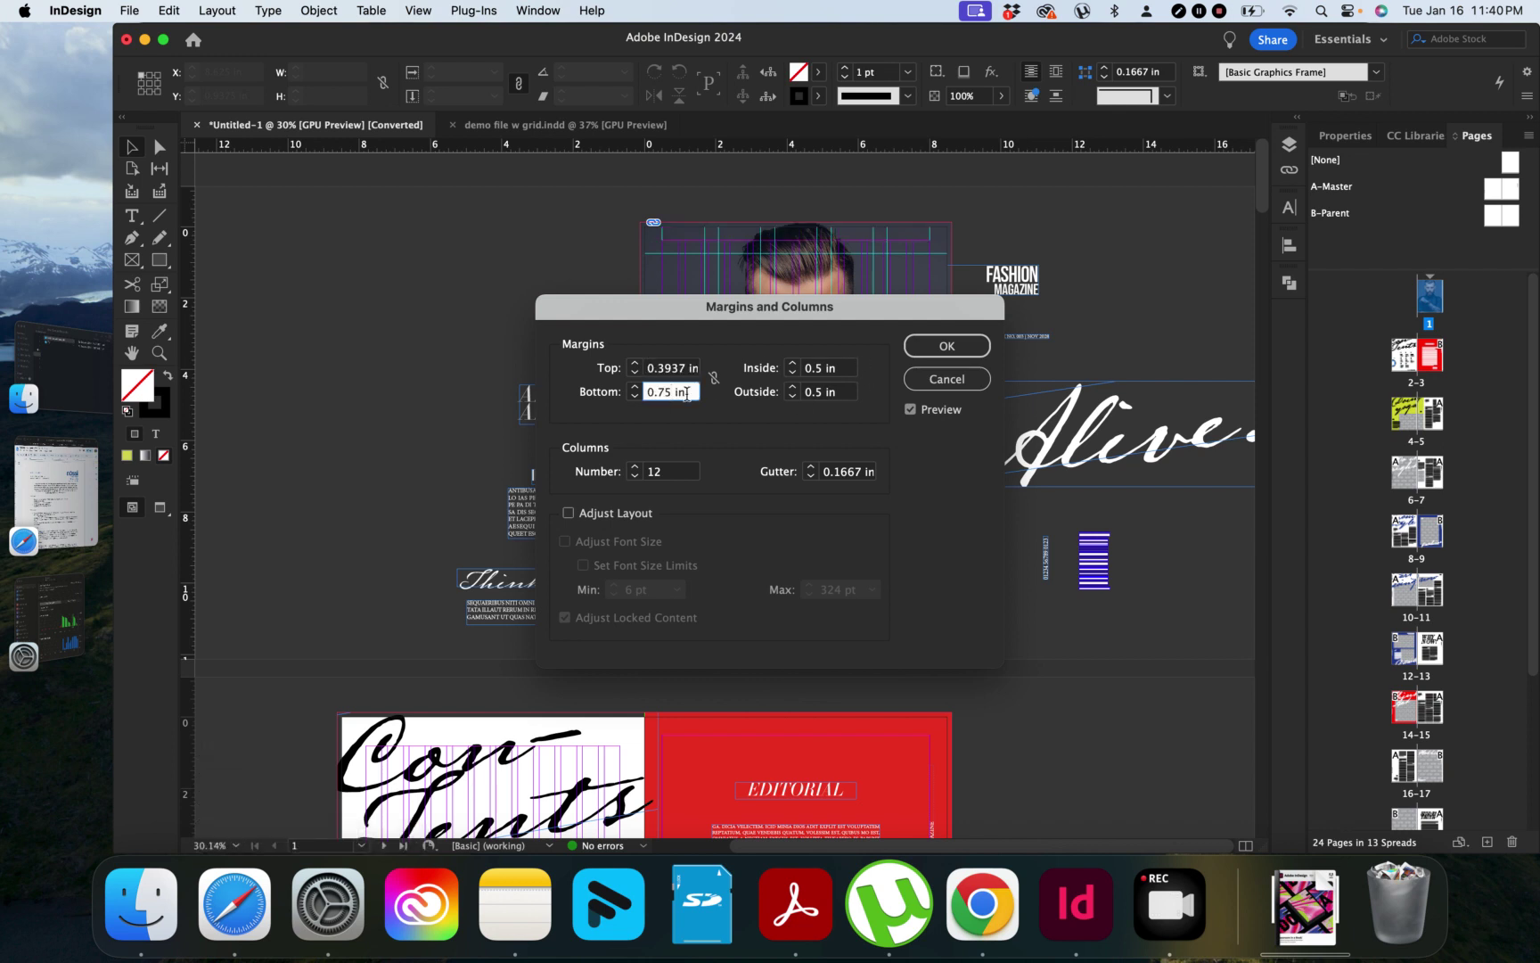
pyautogui.doubleClick(667, 369)
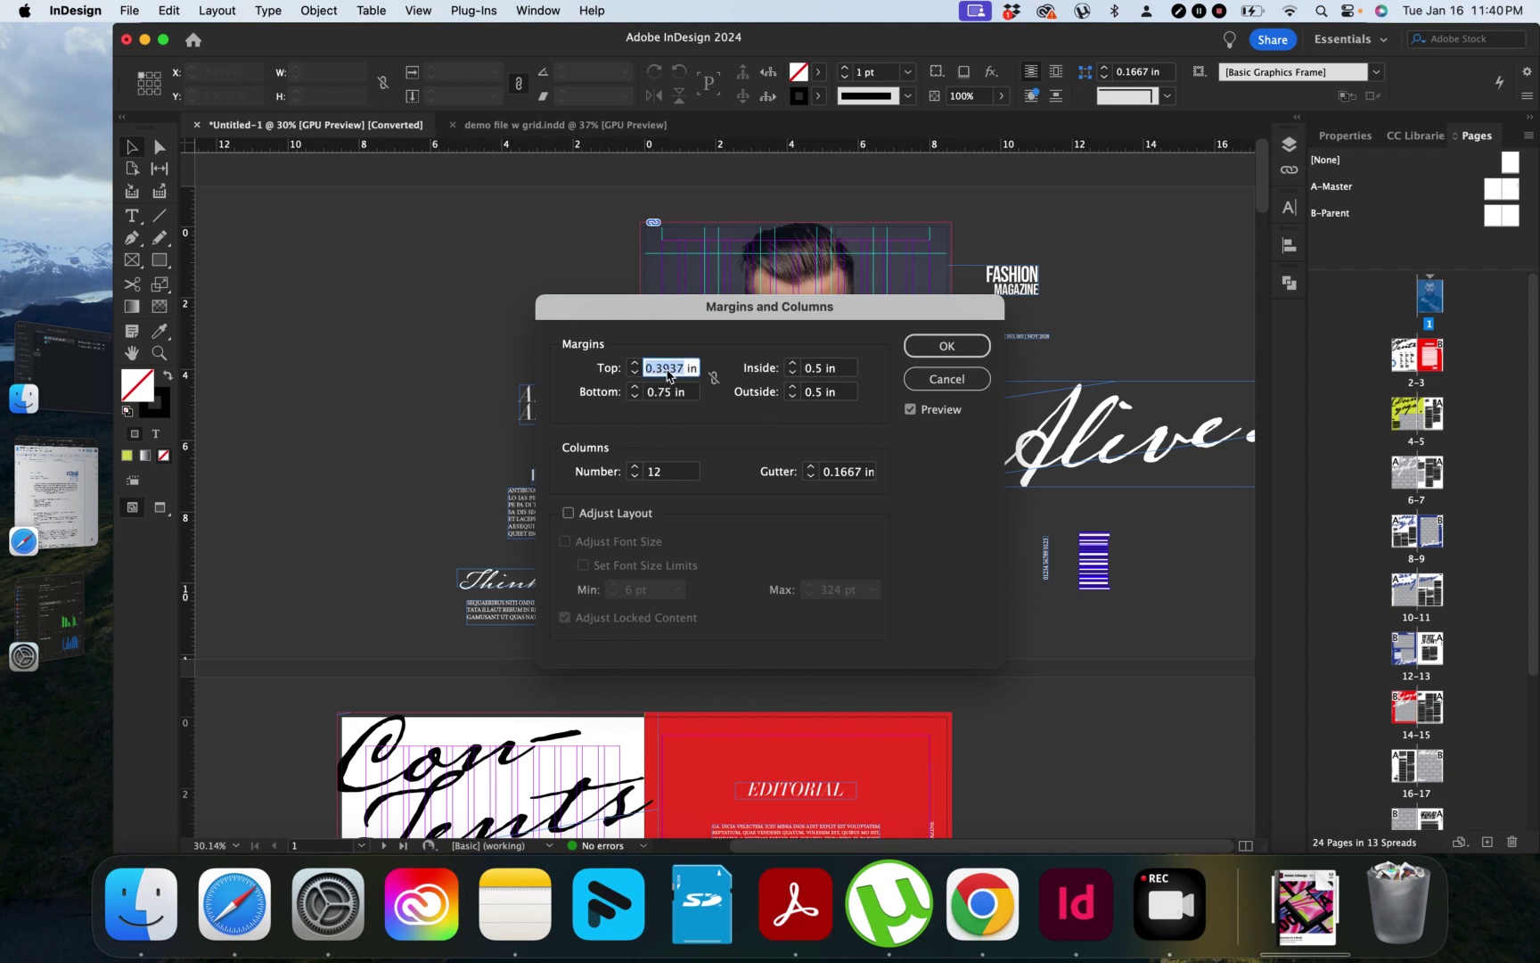
pyautogui.press('super+c')
pyautogui.doubleClick(661, 393)
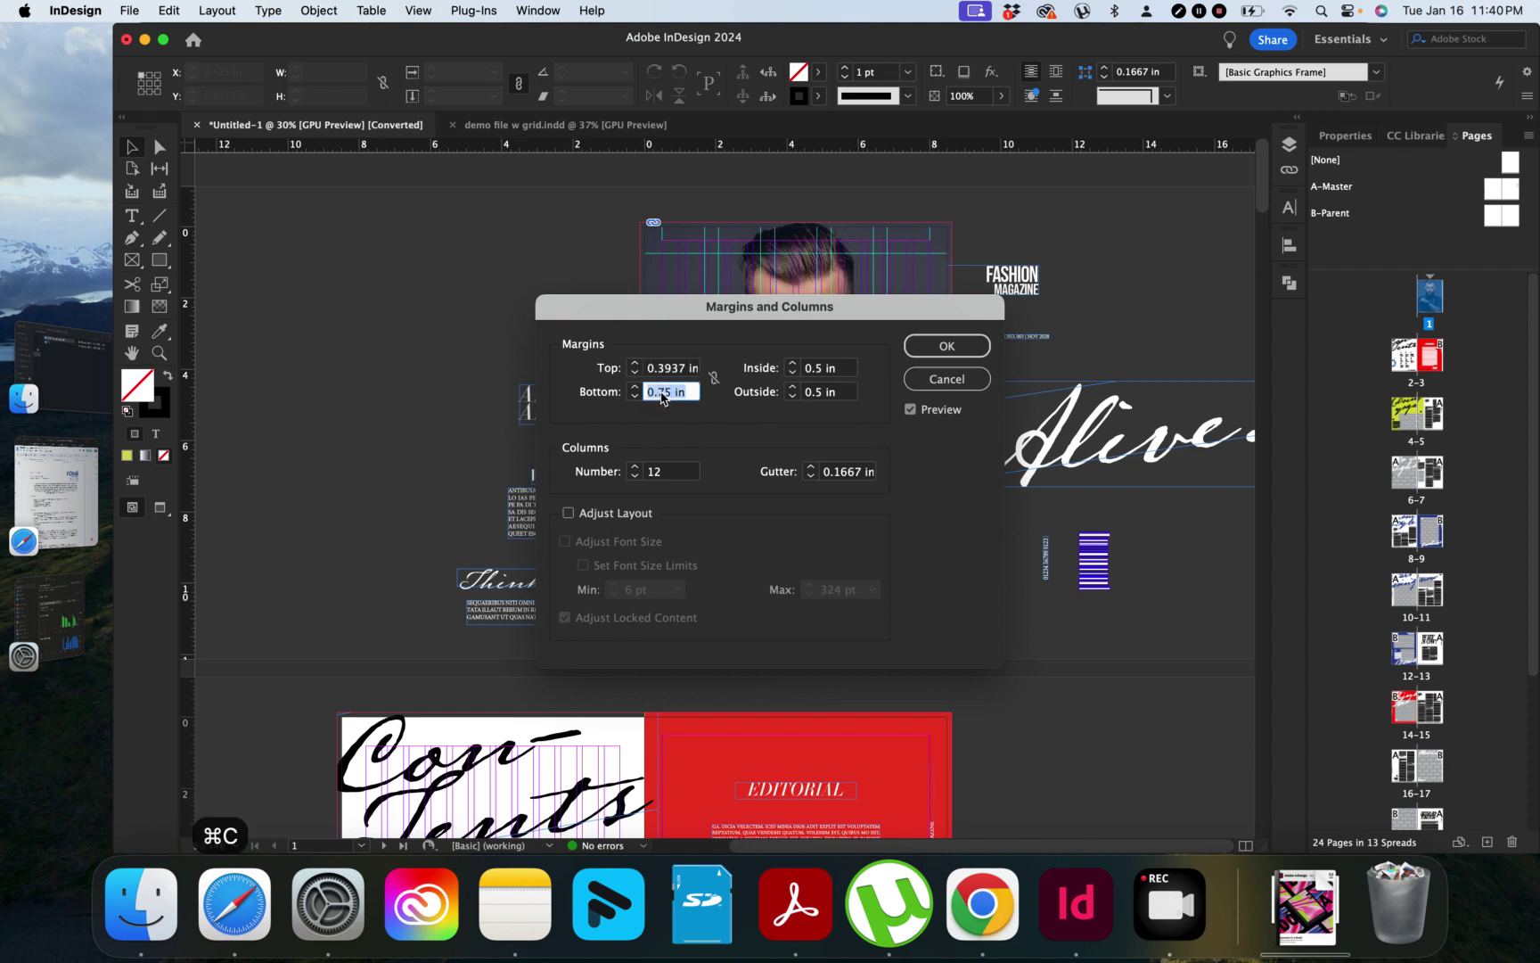
pyautogui.press('super+v')
pyautogui.doubleClick(815, 368)
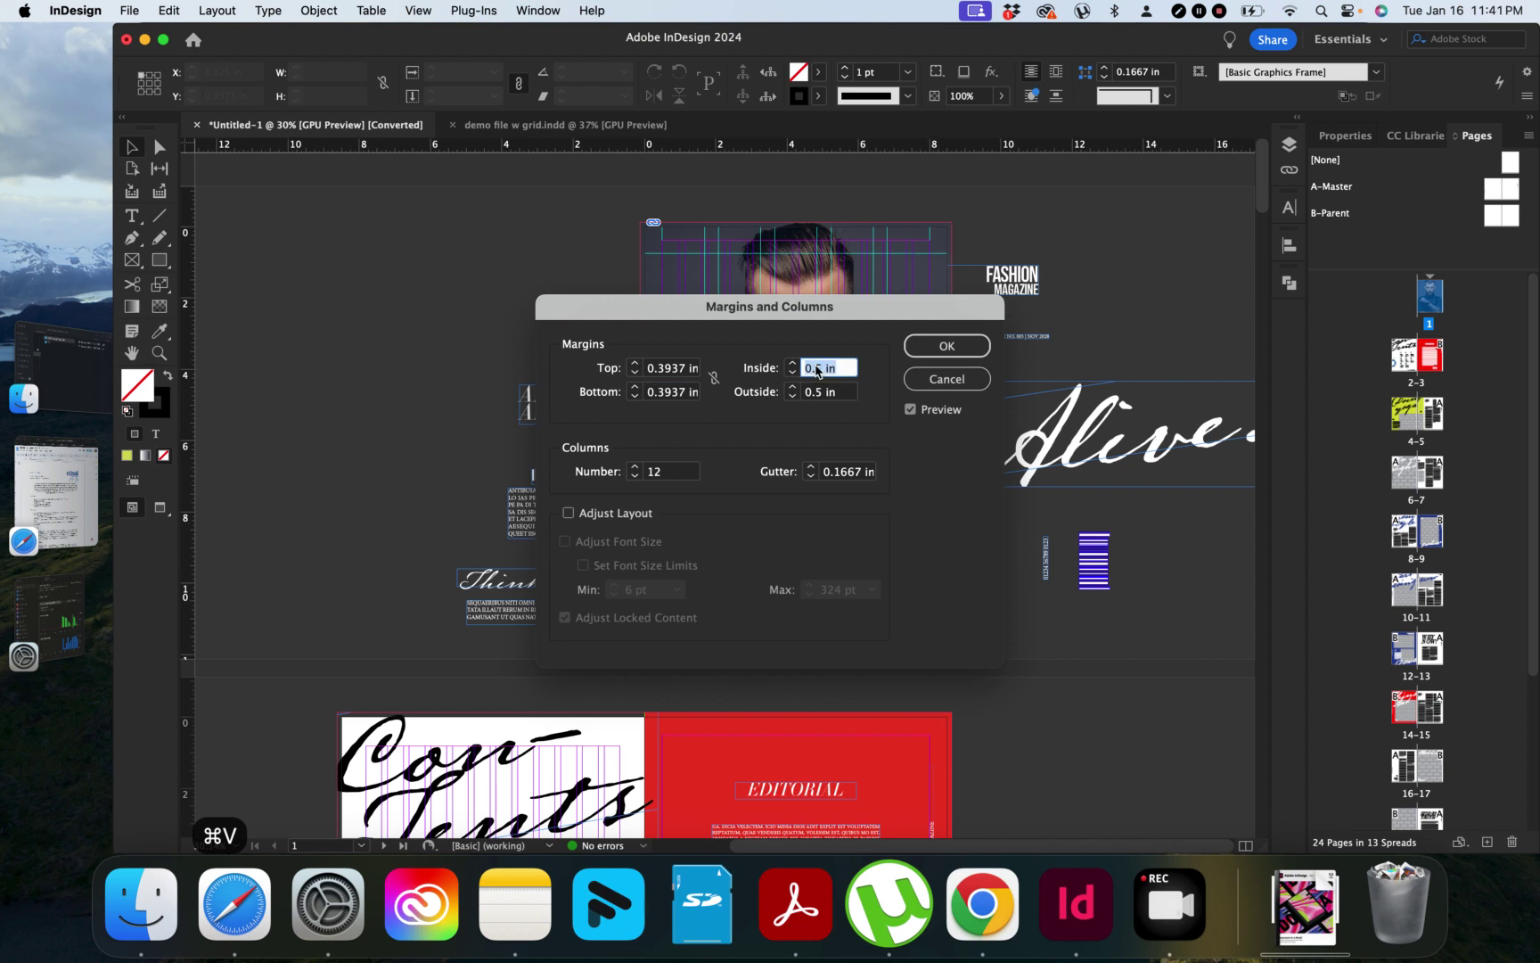
pyautogui.press('super+v')
pyautogui.doubleClick(820, 395)
pyautogui.press('super+v')
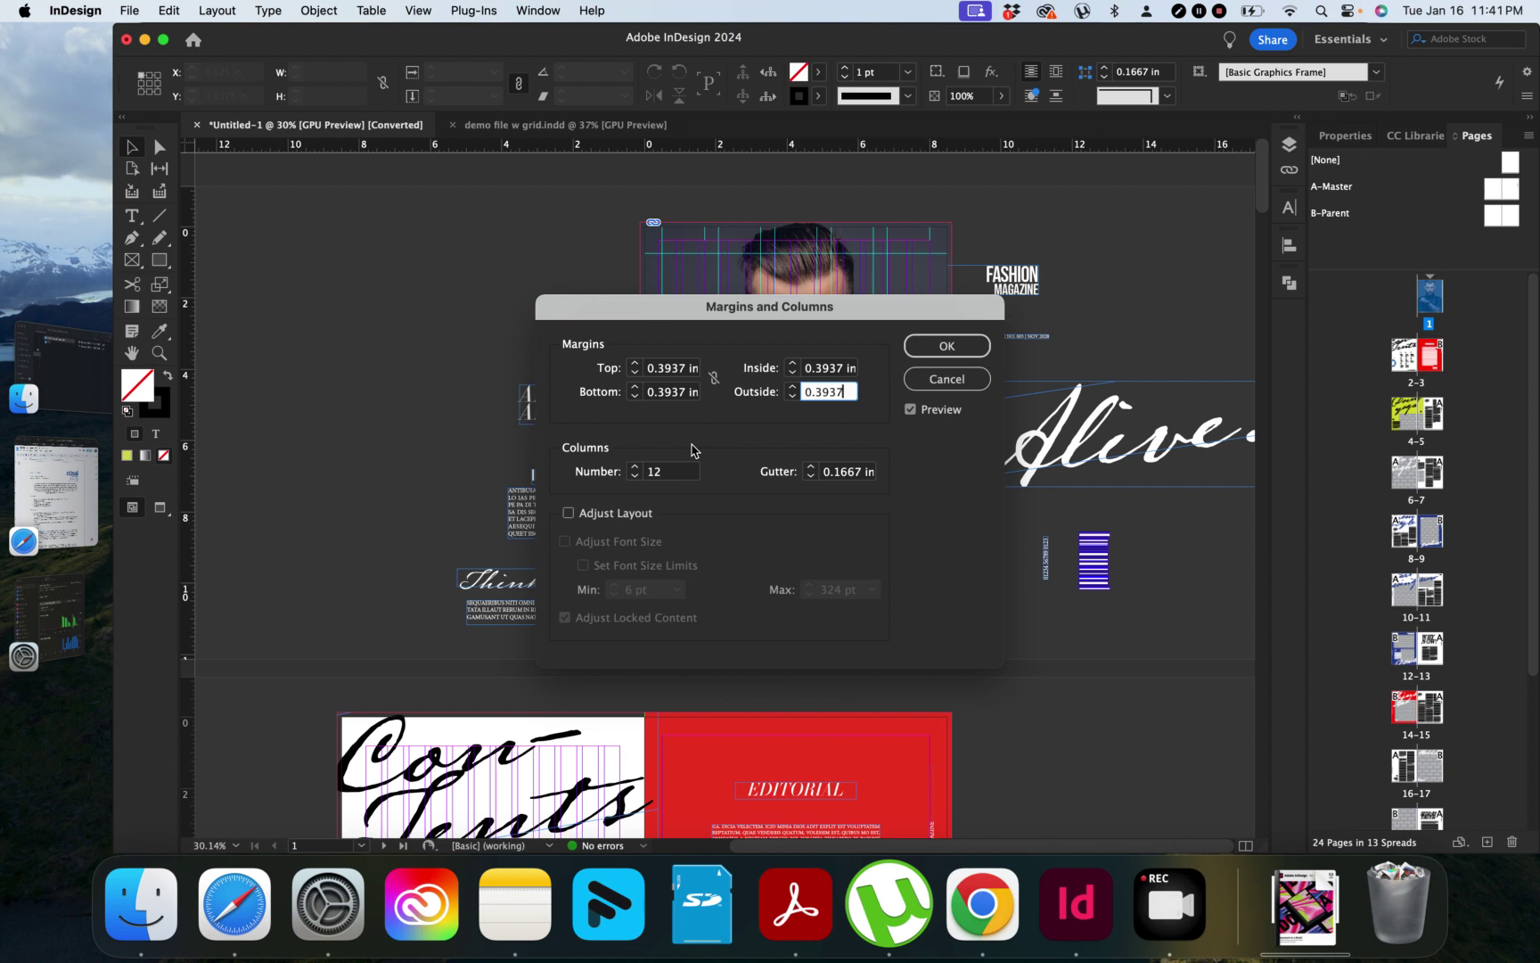
# Set the cover page's bottom margin to 20 mm.
pyautogui.click(673, 392)
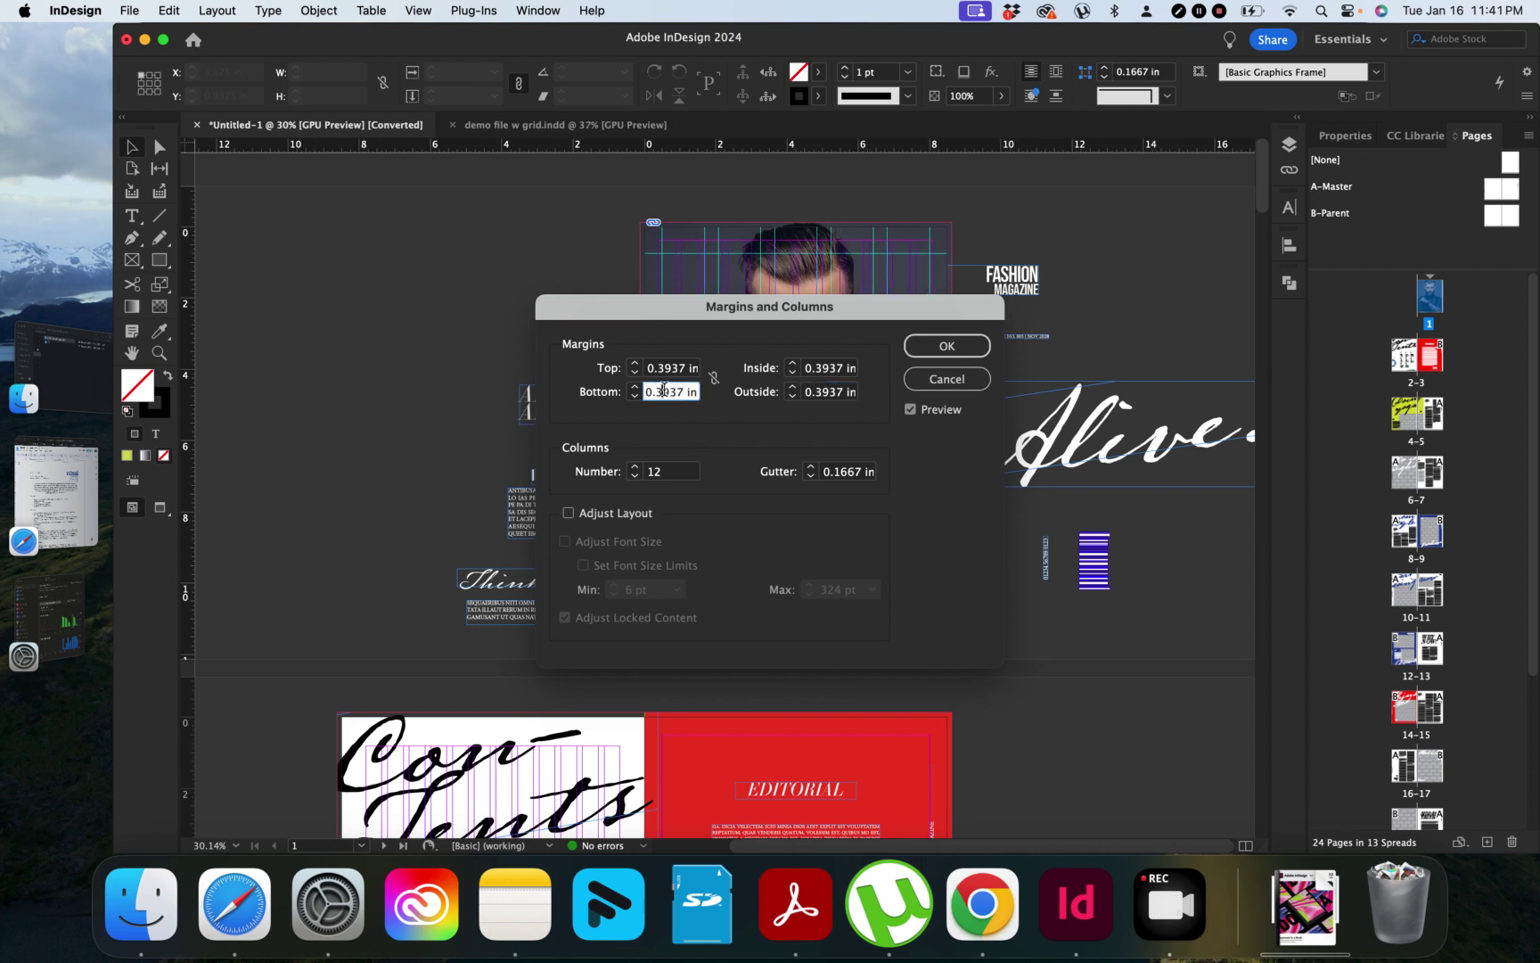
pyautogui.doubleClick(667, 391)
pyautogui.write('20')
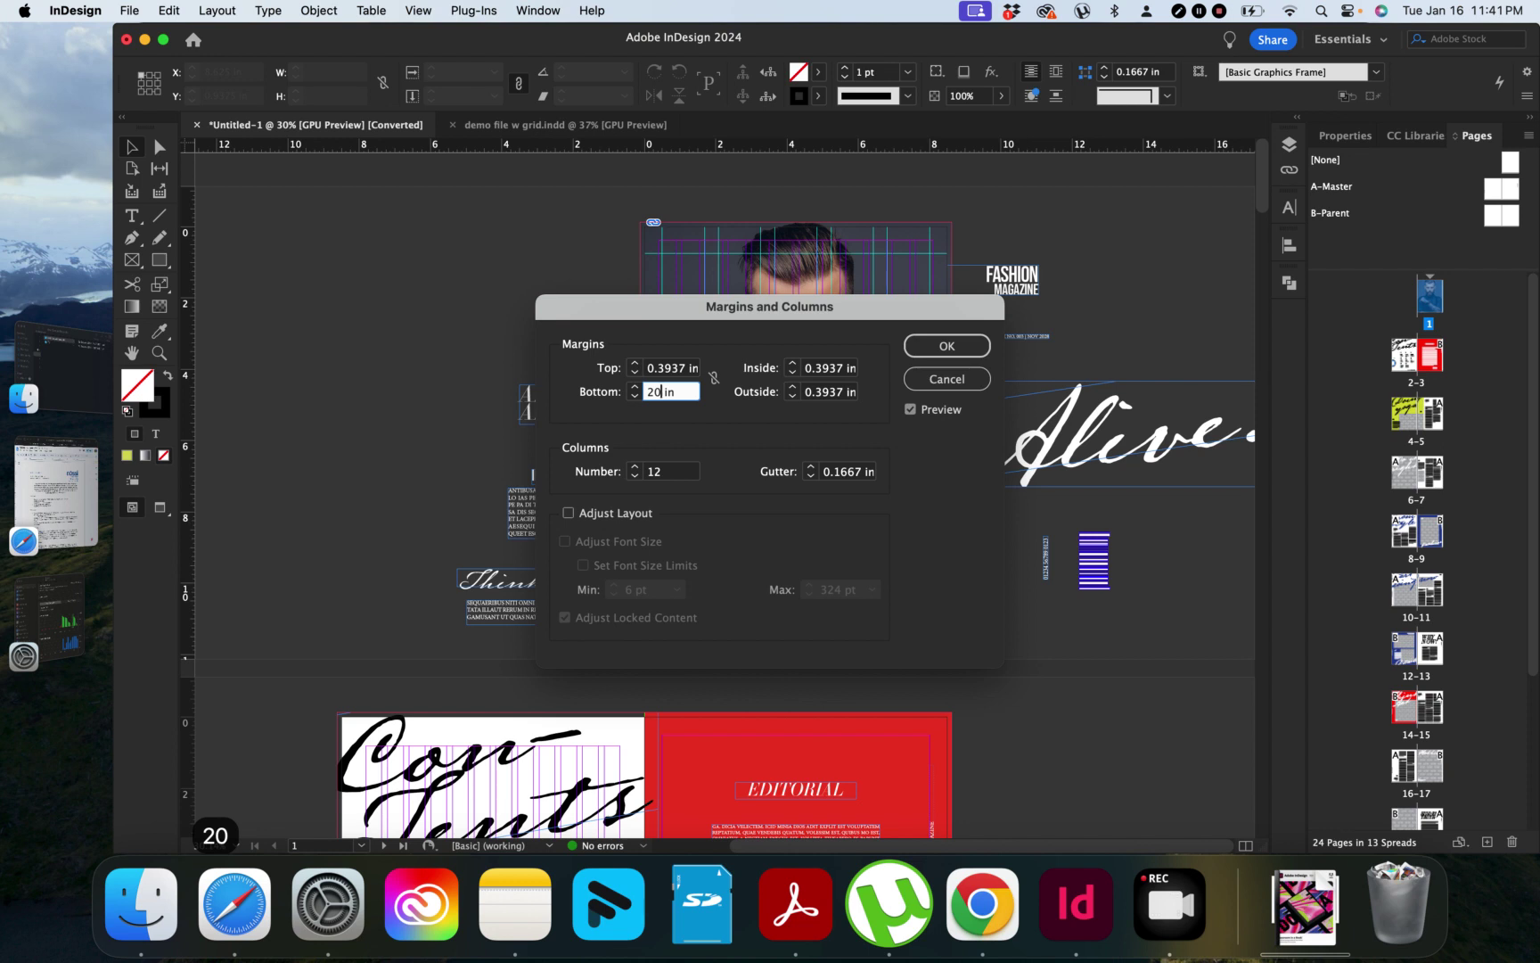
pyautogui.hotkey('shift', 'Down')
pyautogui.press('BackSpace')
pyautogui.press('BackSpace')
pyautogui.press('BackSpace')
pyautogui.press('BackSpace')
pyautogui.press('BackSpace')
pyautogui.press('BackSpace')
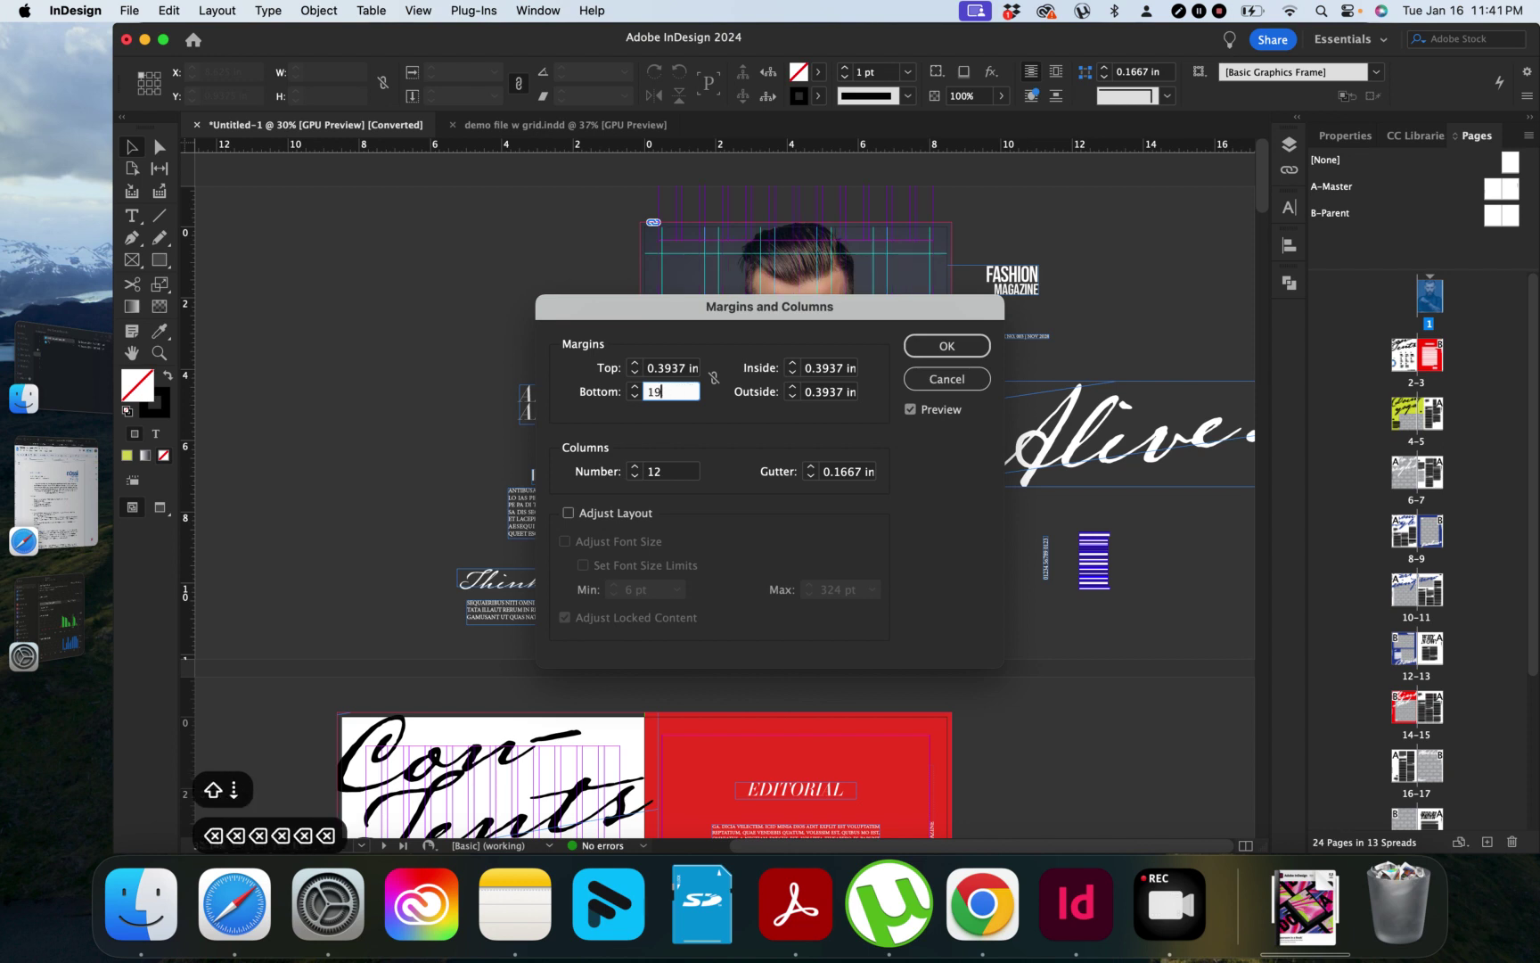
pyautogui.press('BackSpace')
pyautogui.press('BackSpace')
pyautogui.press('BackSpace')
pyautogui.press('BackSpace')
pyautogui.press('BackSpace')
pyautogui.write('20mm')
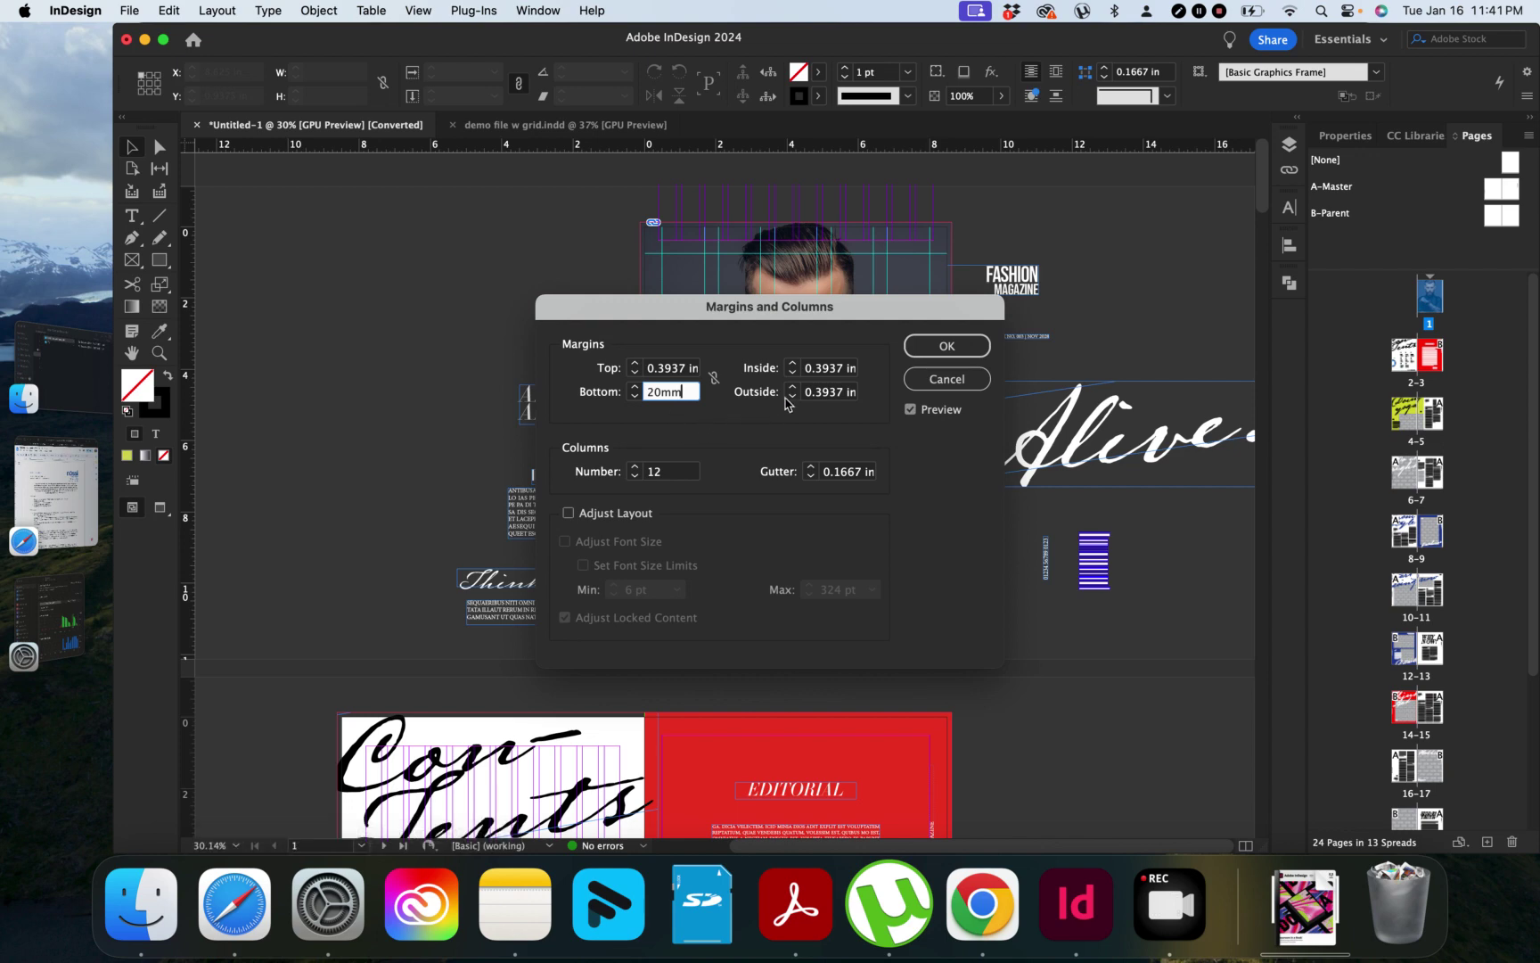
pyautogui.click(827, 394)
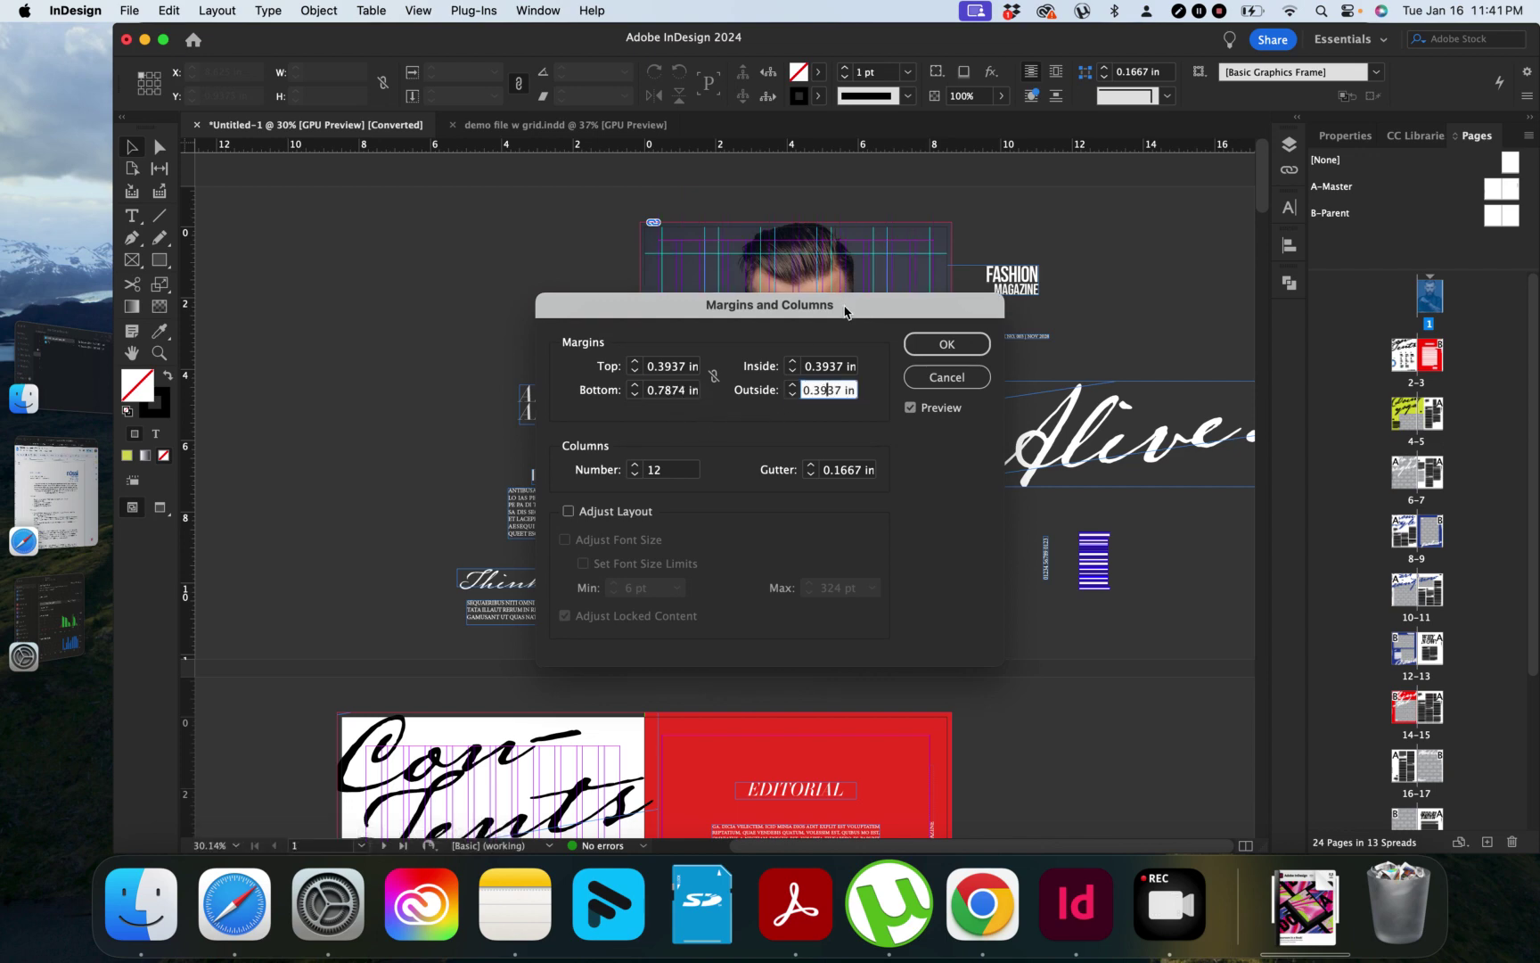
# Move the Margins and Columns dialog clear of the cover and compare the layout with the preview off and on.
pyautogui.moveTo(844, 313); pyautogui.dragTo(378, 403)
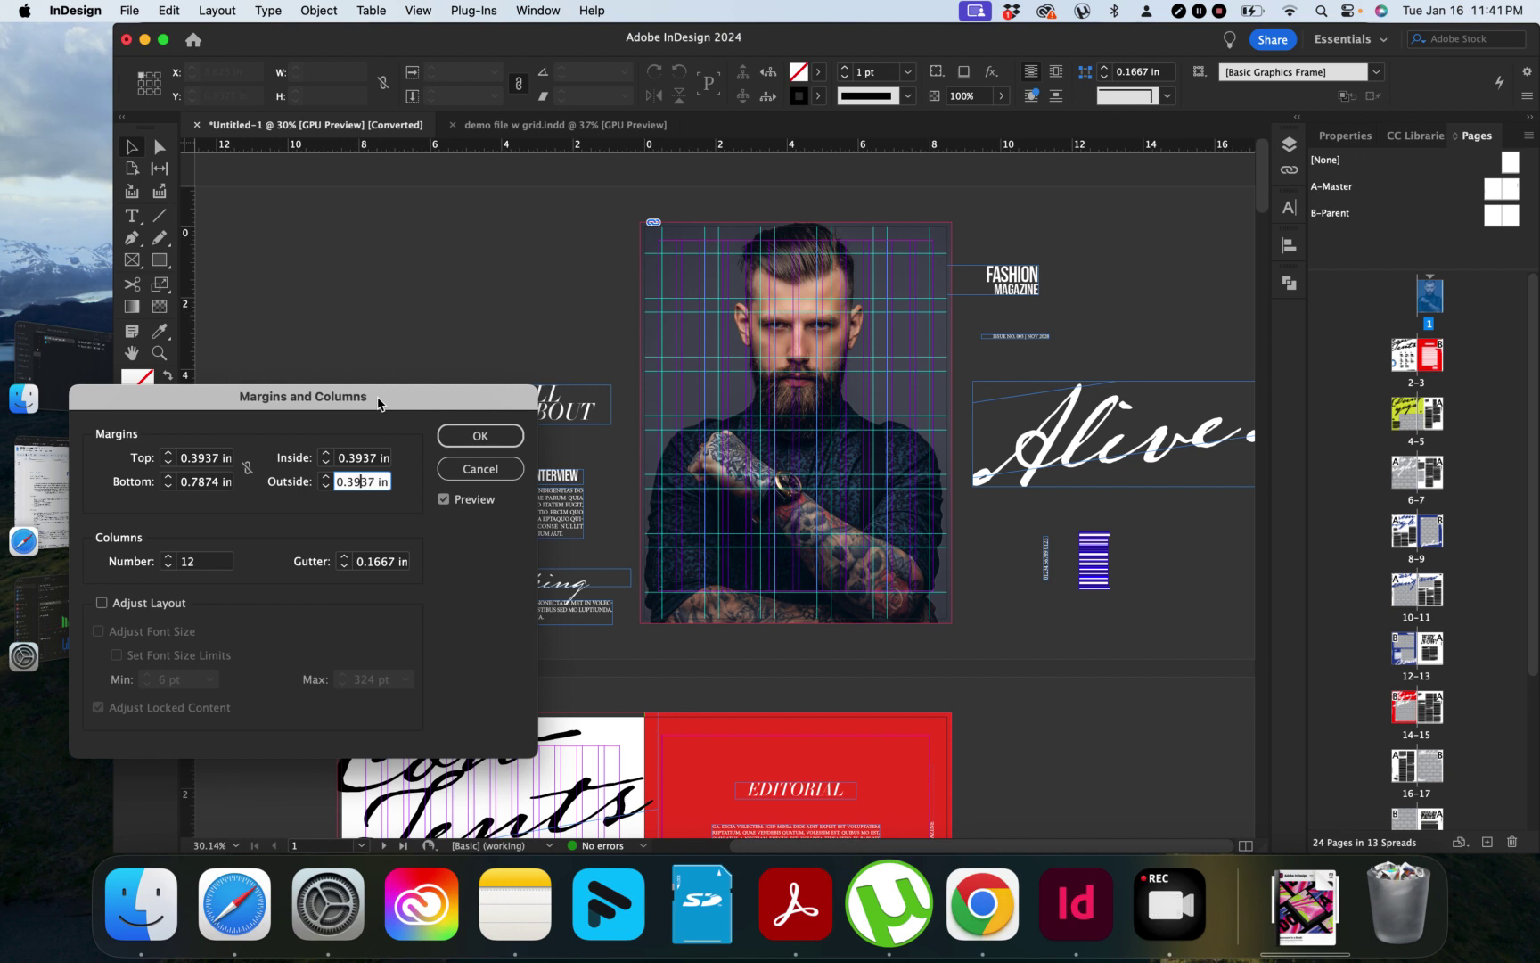
pyautogui.moveTo(378, 403); pyautogui.dragTo(381, 403)
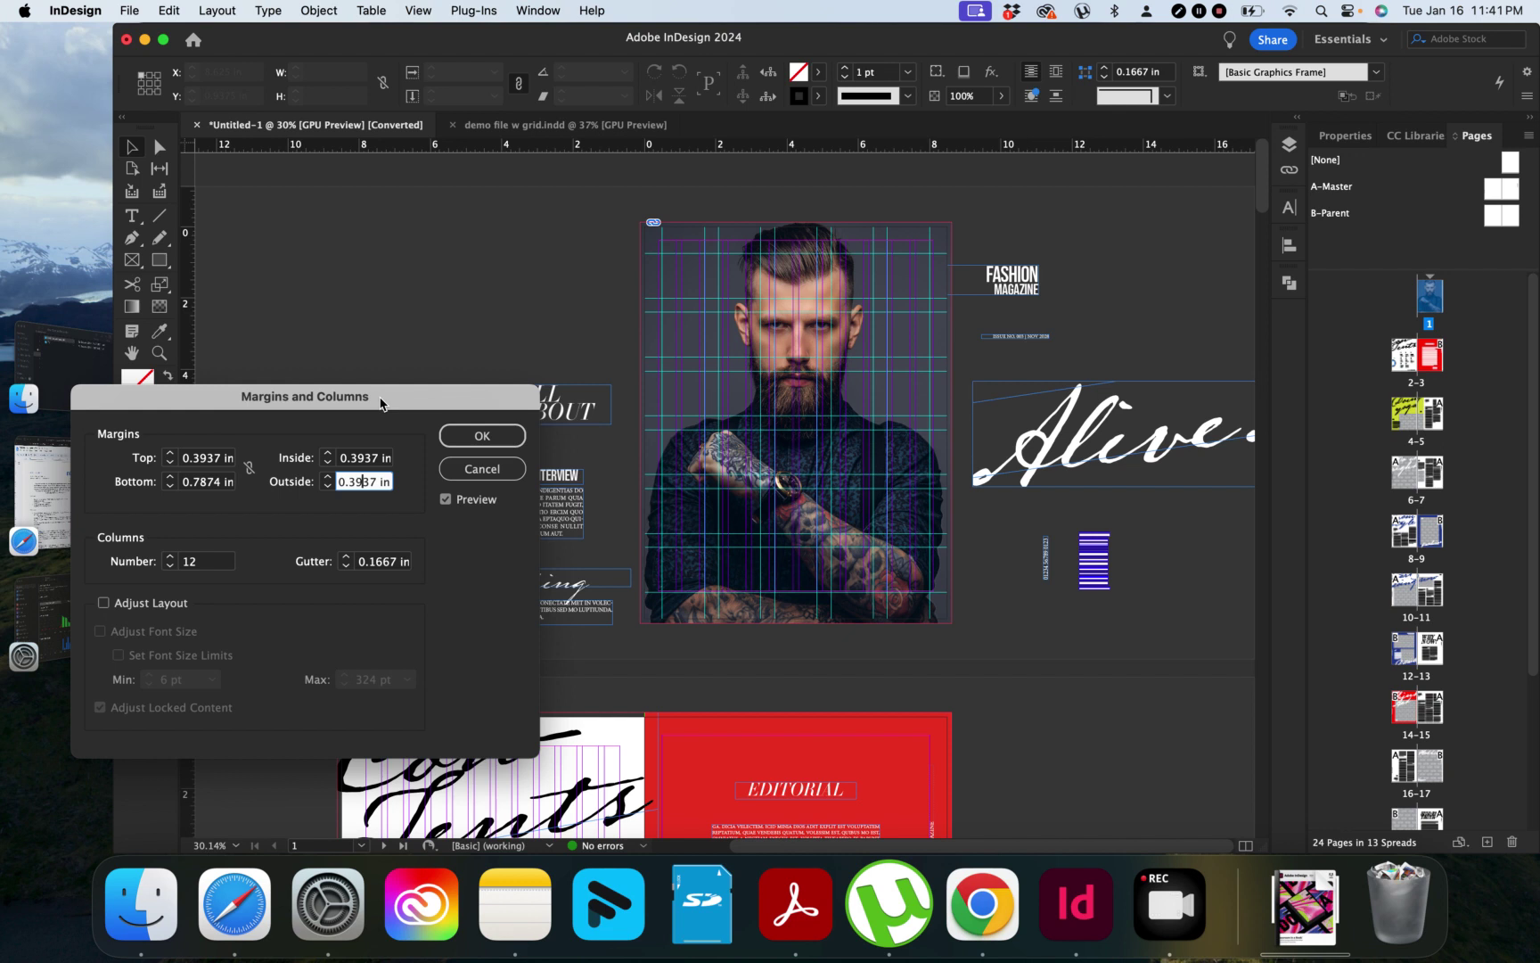
pyautogui.moveTo(380, 403); pyautogui.dragTo(610, 313)
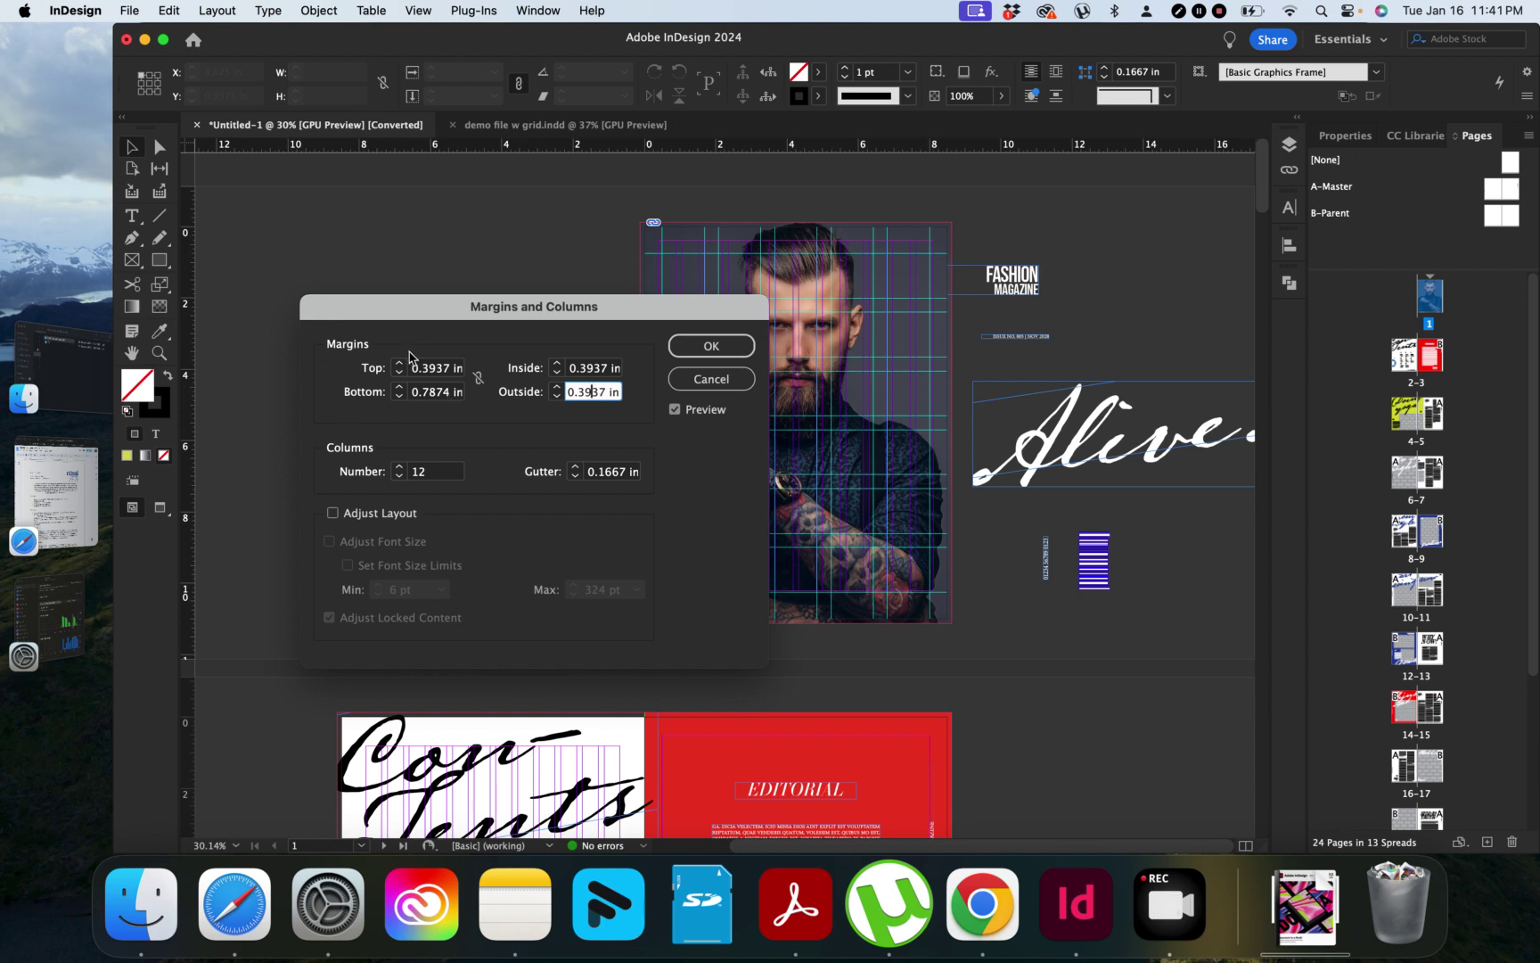
pyautogui.click(675, 410)
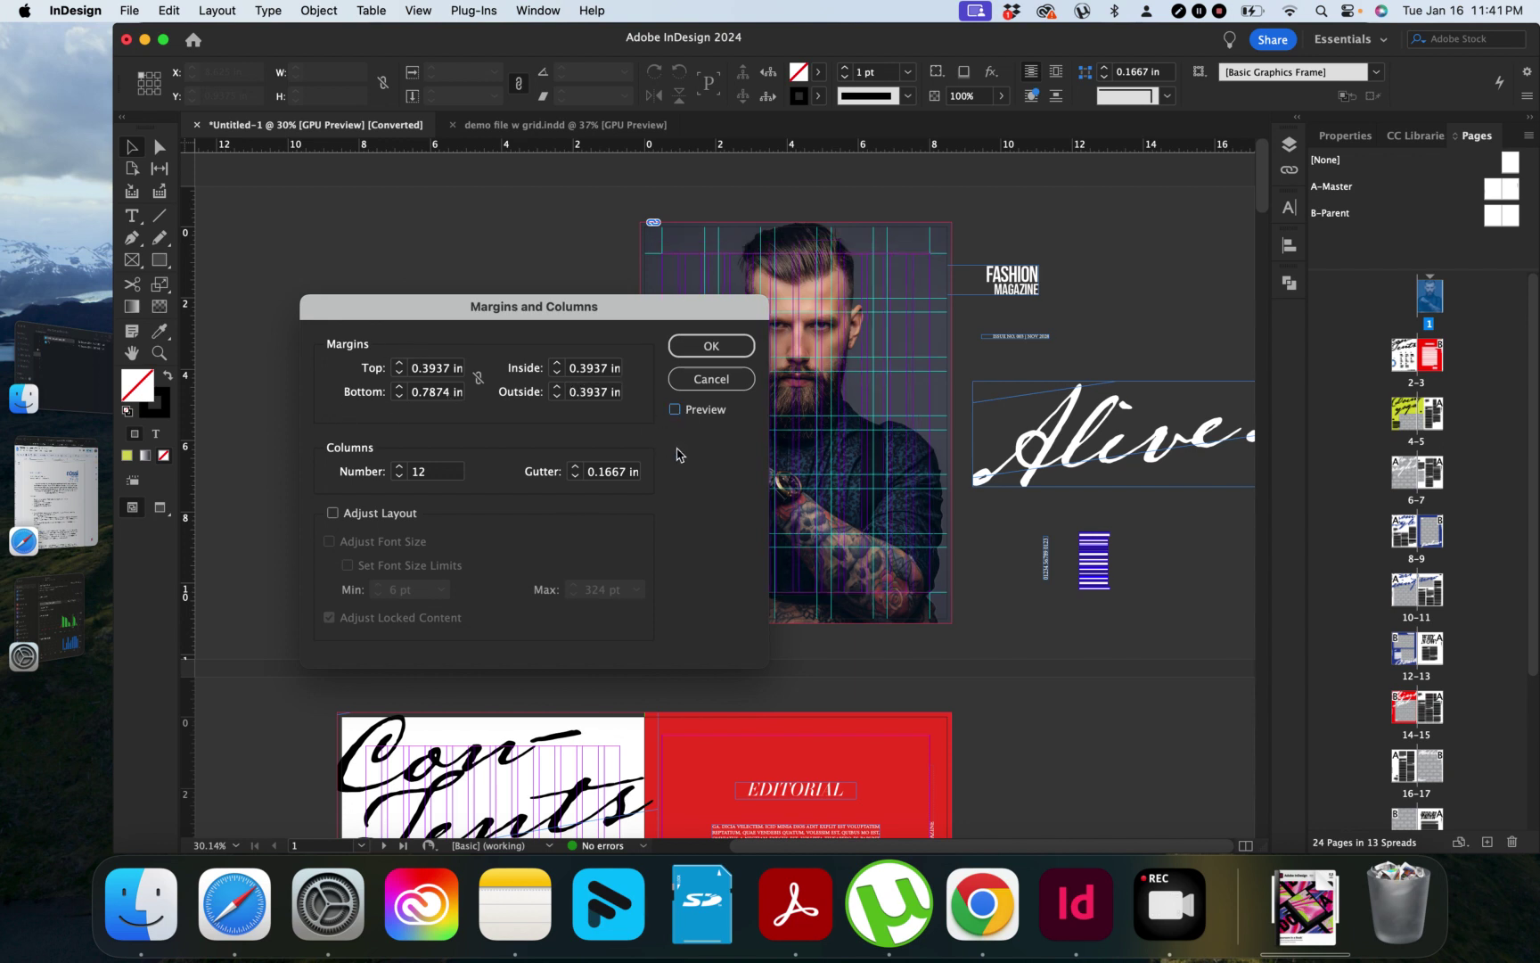
pyautogui.click(676, 410)
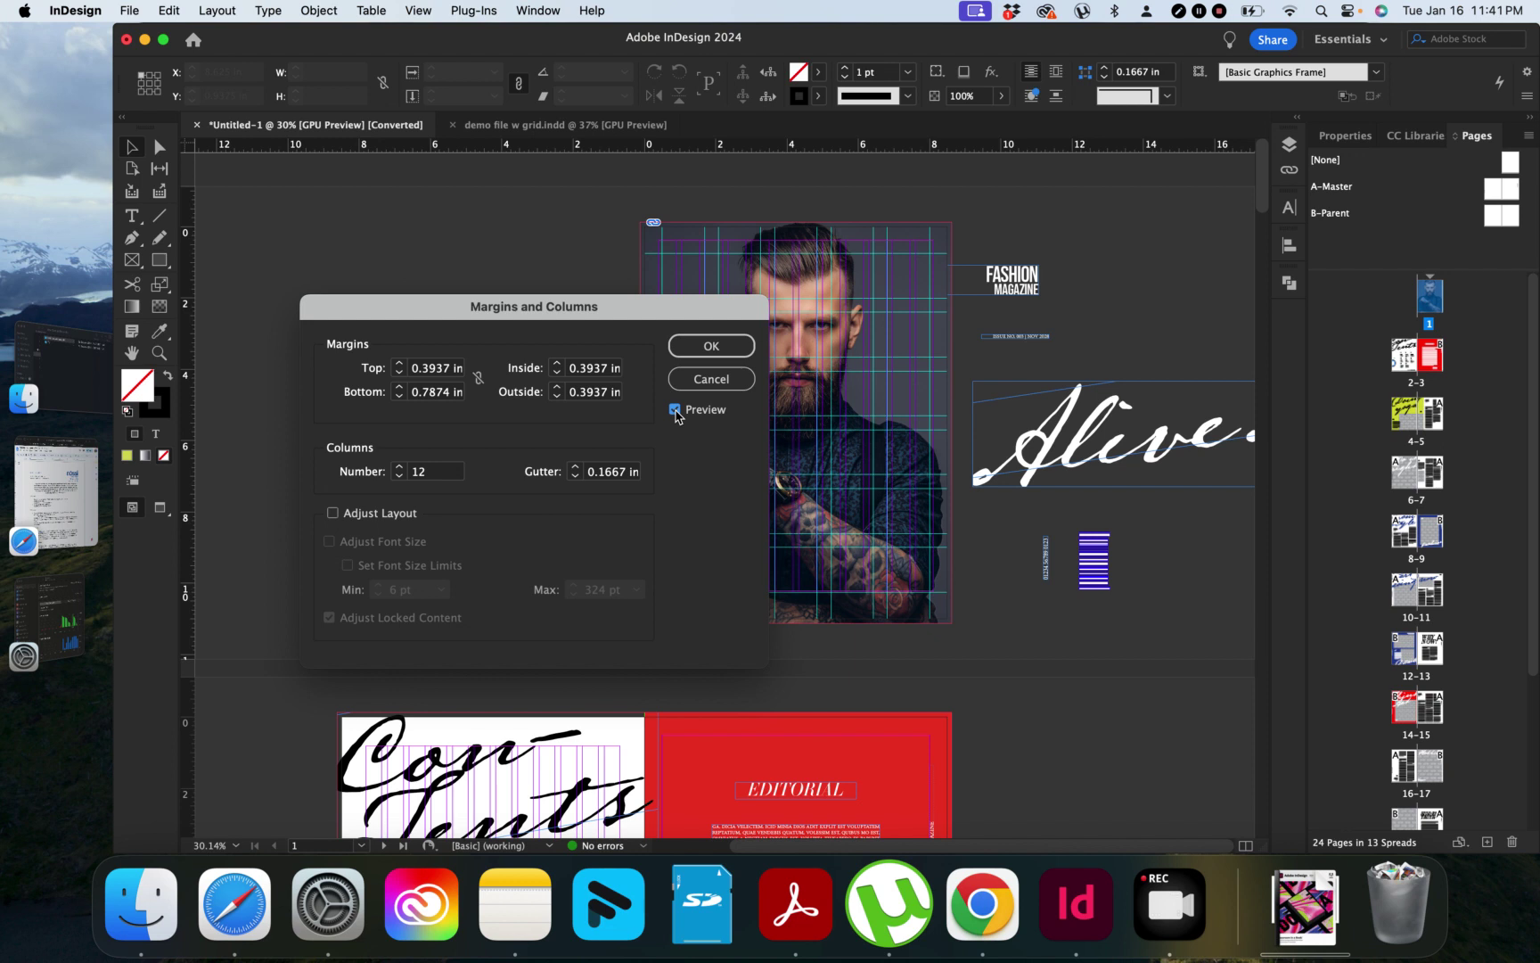
# Reduce the number of columns on the cover page to 1.
pyautogui.click(400, 476)
pyautogui.click(400, 476)
pyautogui.click(399, 476)
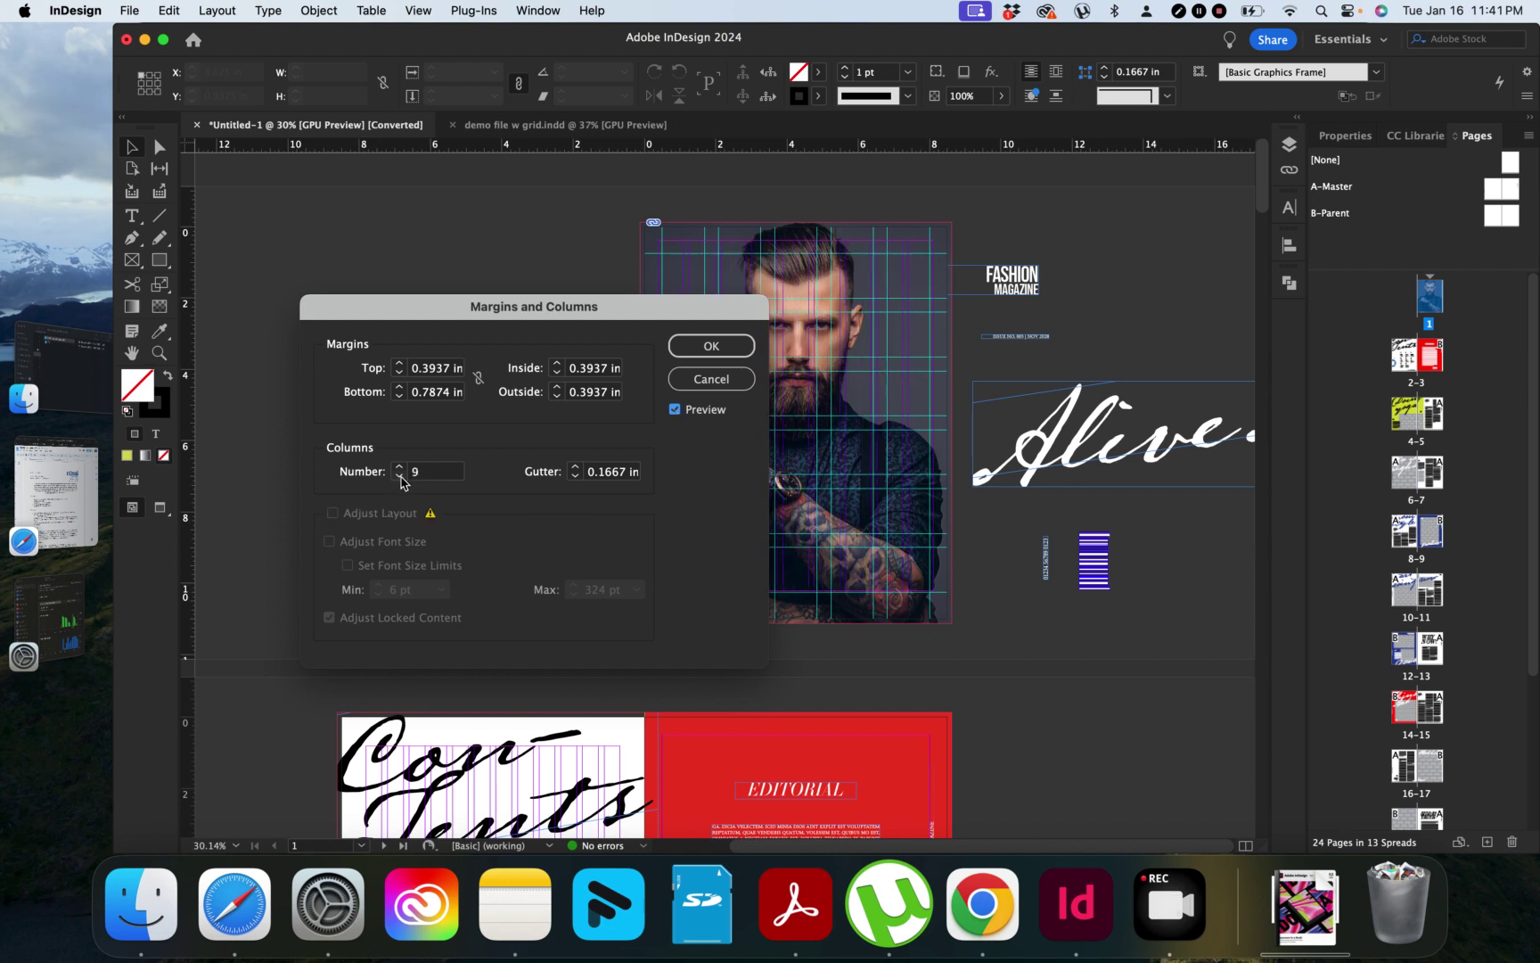
pyautogui.click(401, 477)
pyautogui.click(400, 477)
pyautogui.click(401, 477)
pyautogui.click(400, 477)
pyautogui.click(401, 476)
pyautogui.click(401, 477)
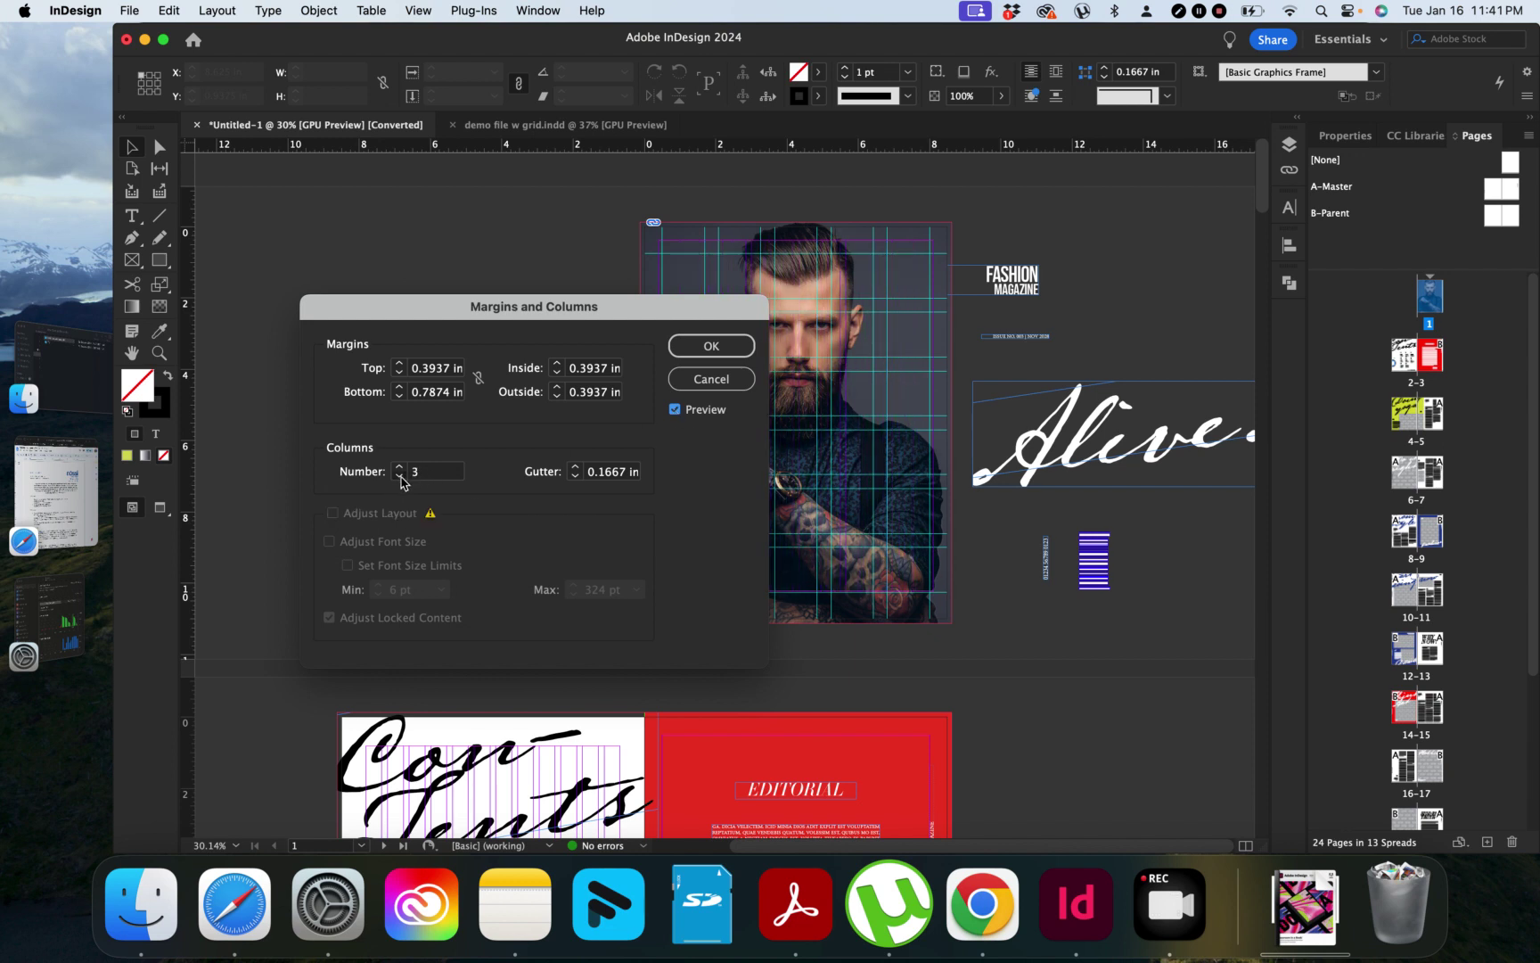
# Try to set the number of columns to 0.
pyautogui.doubleClick(437, 471)
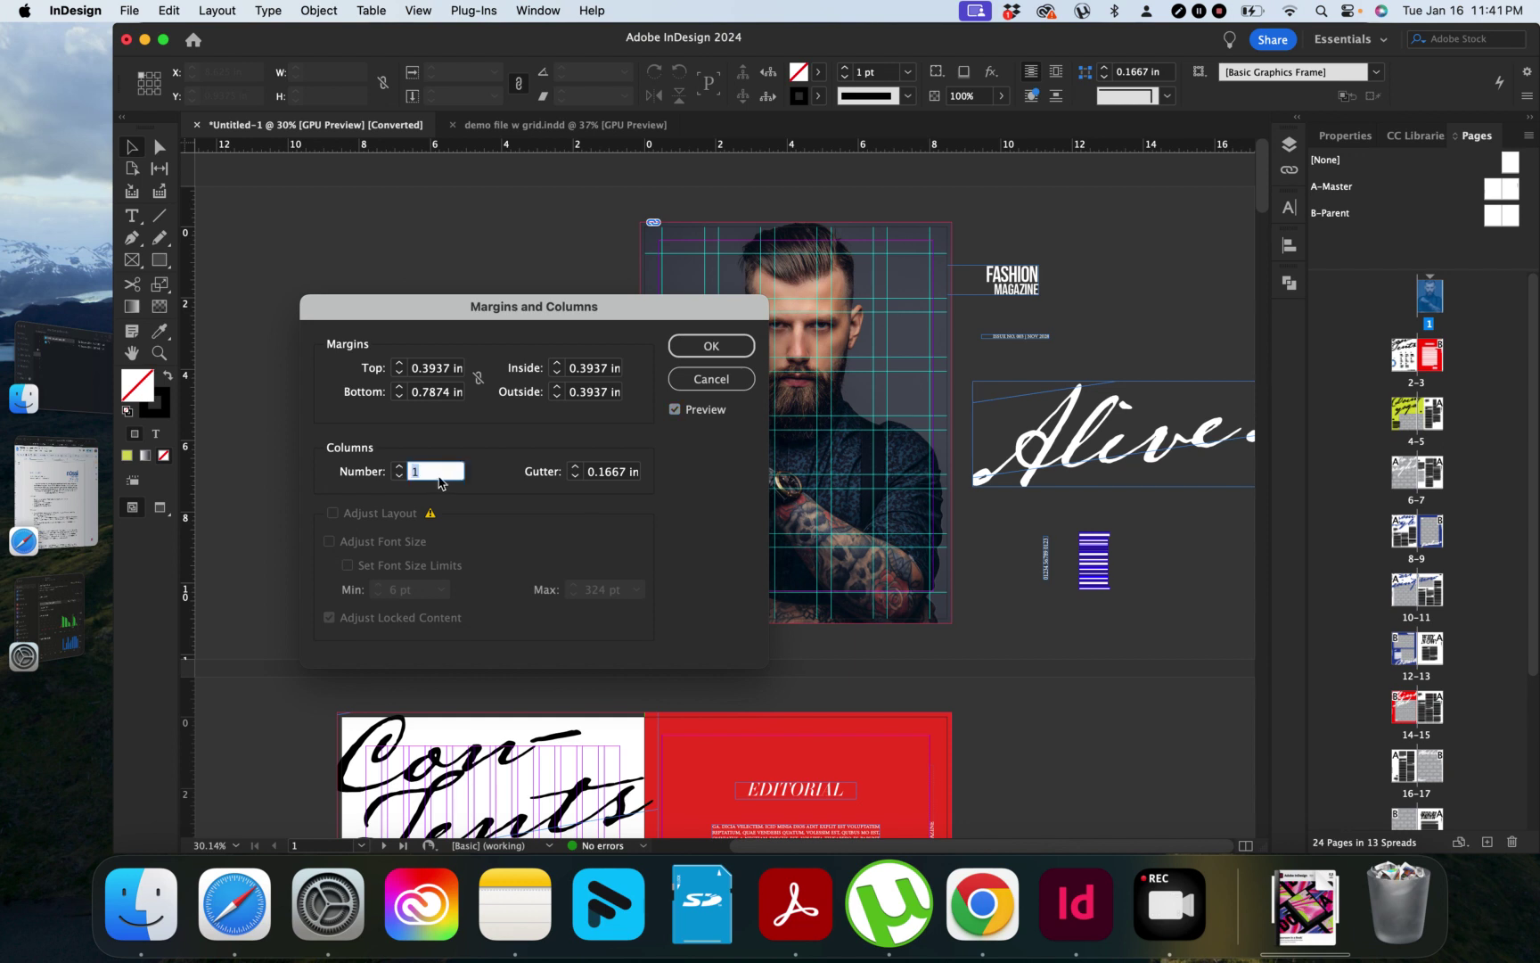
pyautogui.write('0')
pyautogui.click(627, 480)
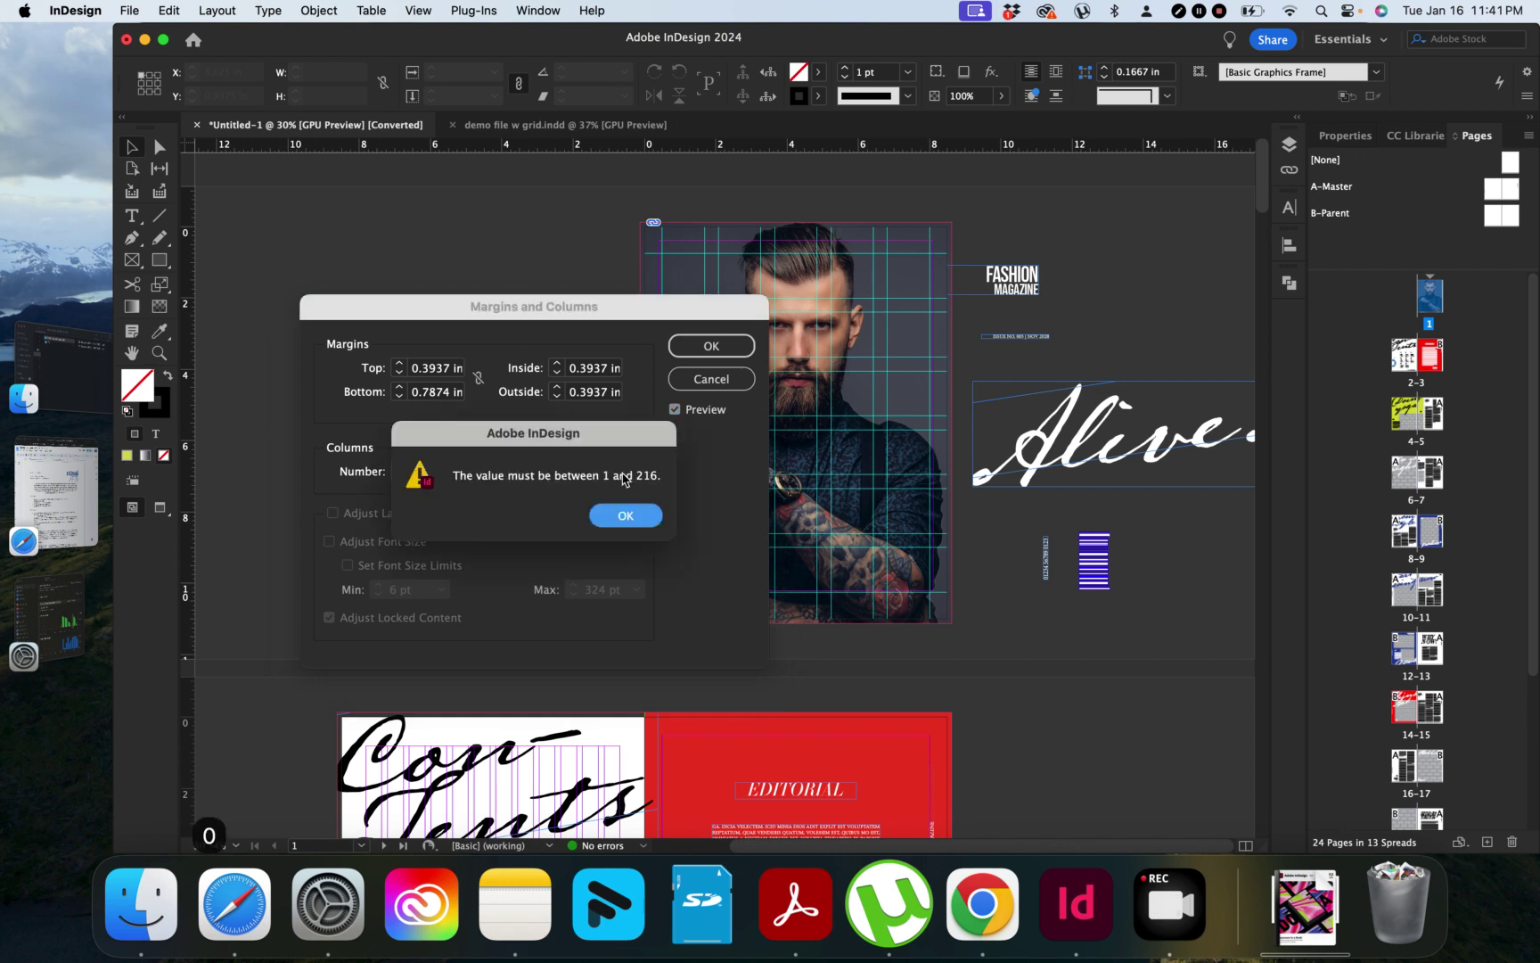
pyautogui.click(626, 514)
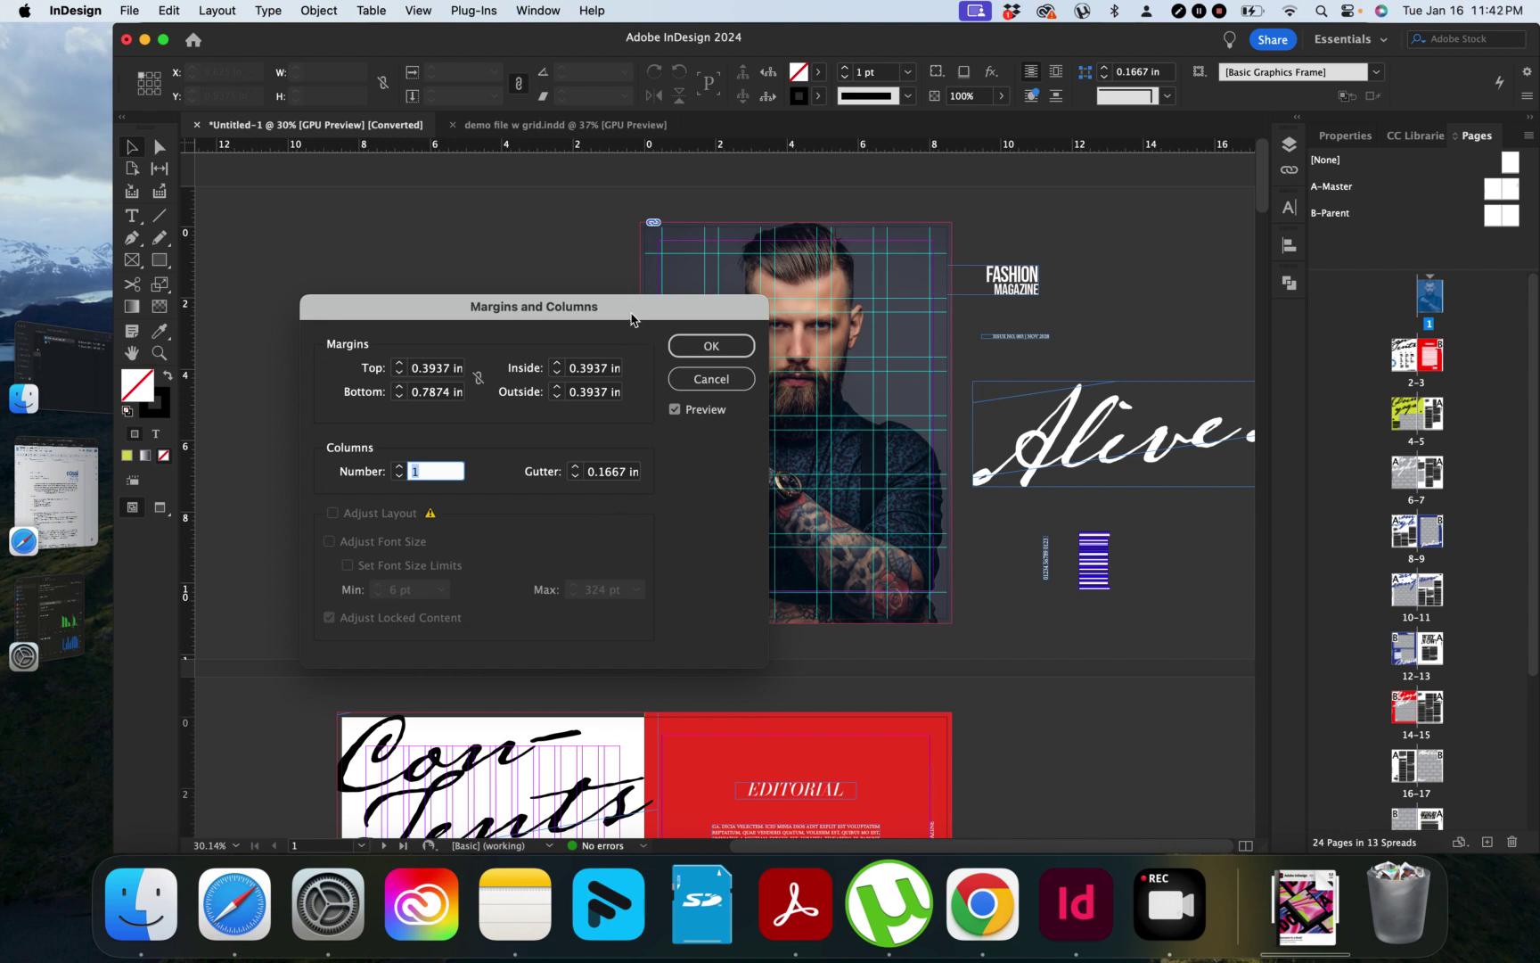
# Check the cover beside the dialog and apply the margin and column settings.
pyautogui.moveTo(631, 319); pyautogui.dragTo(511, 326)
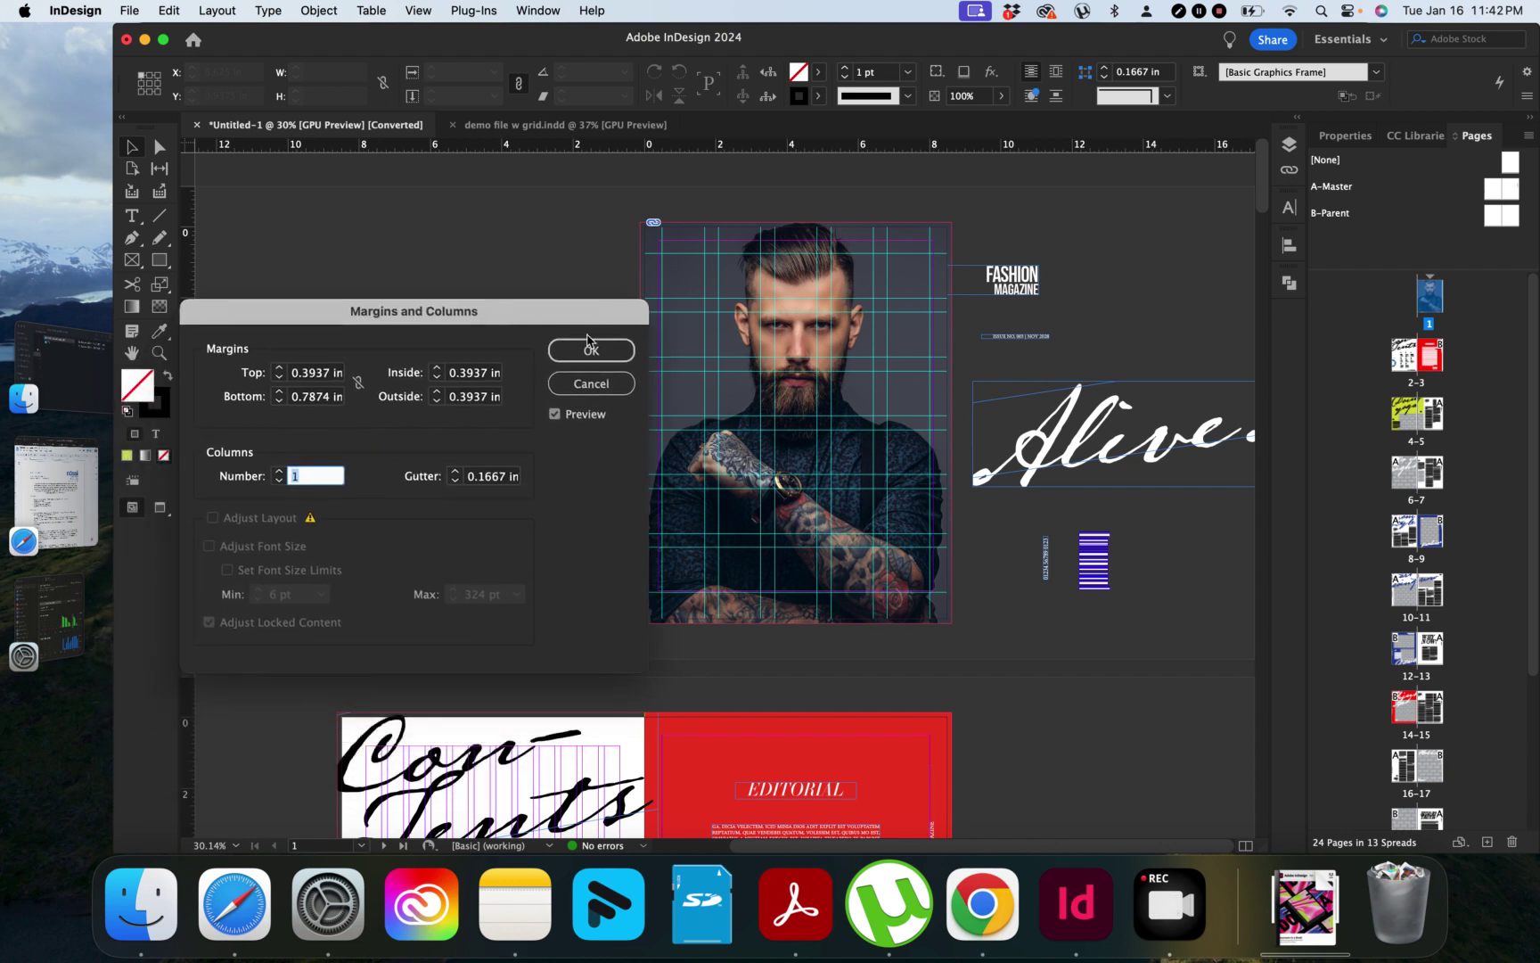
pyautogui.click(613, 354)
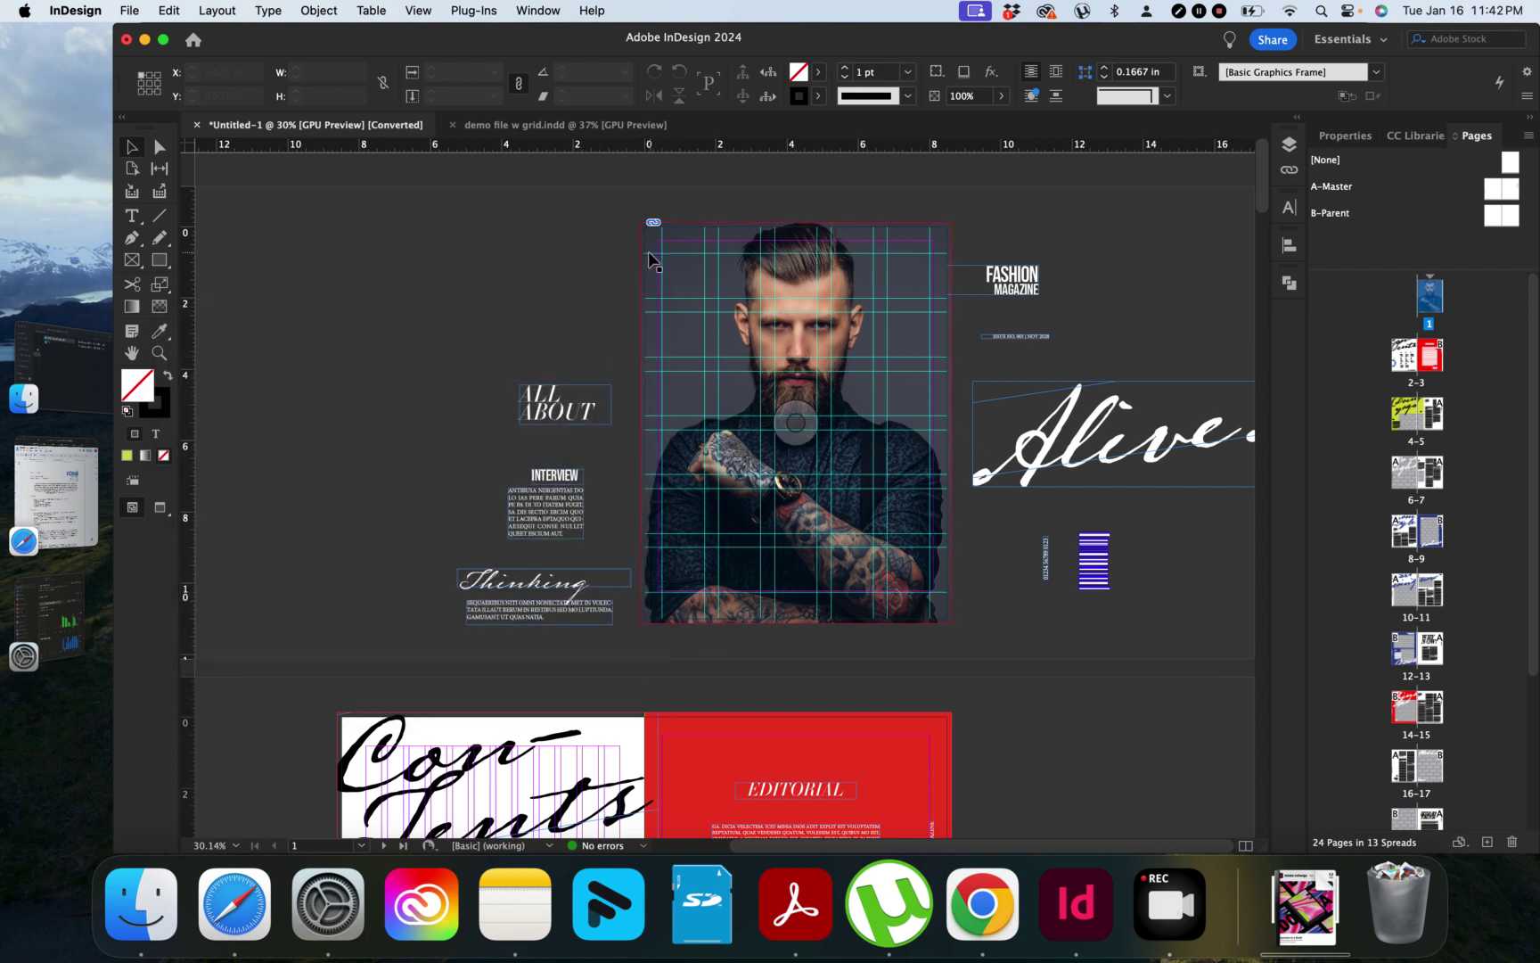
pyautogui.click(223, 11)
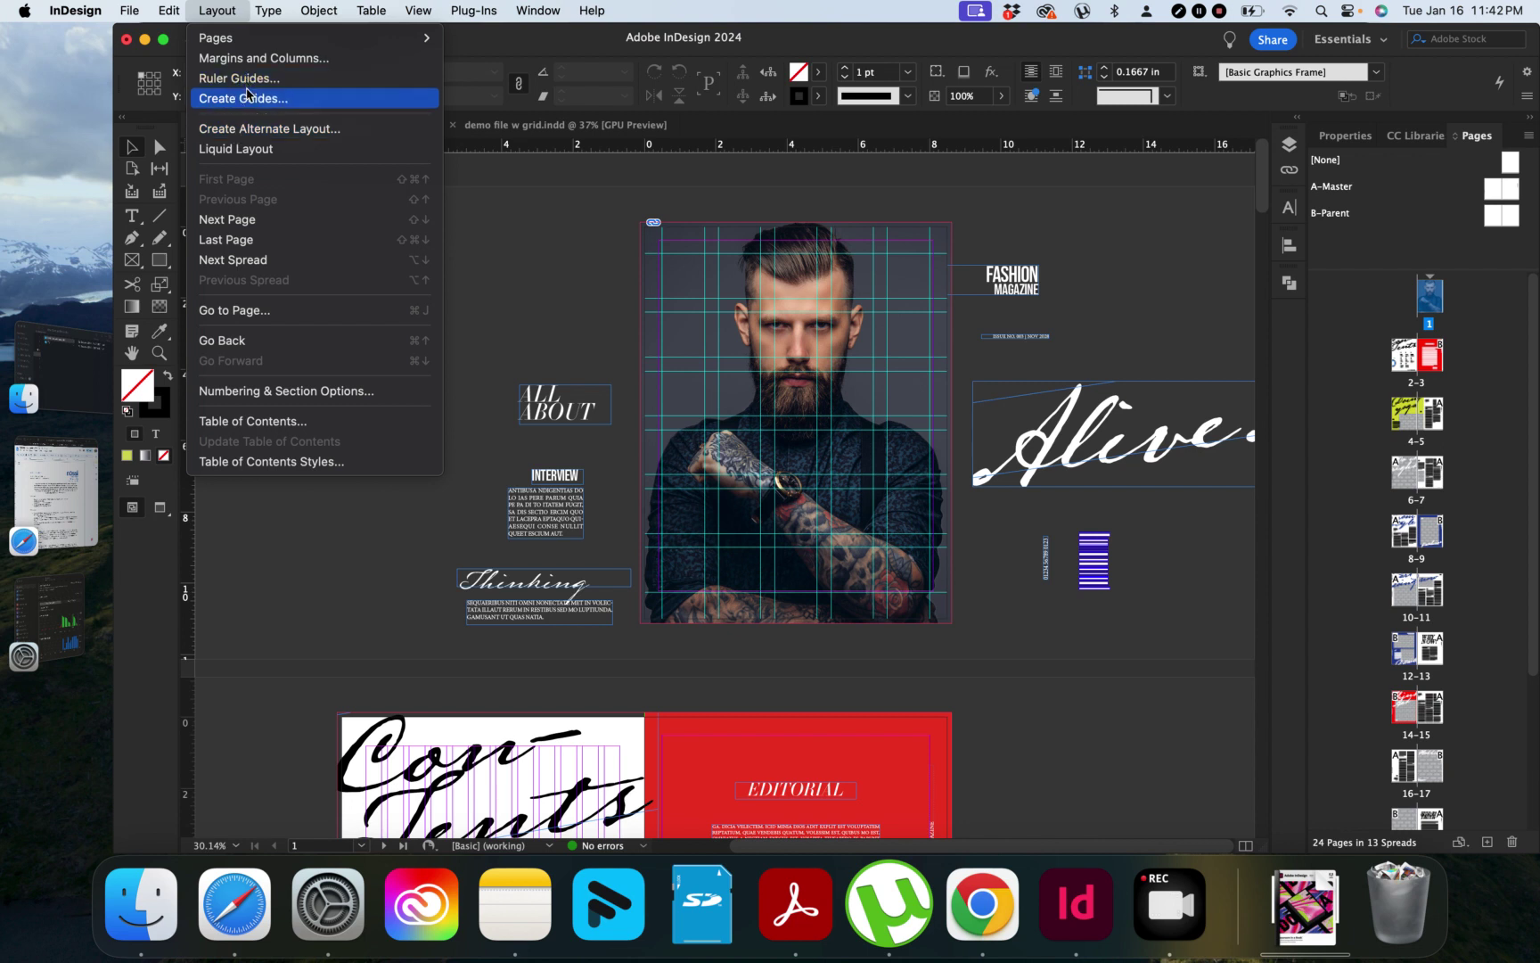
pyautogui.click(522, 311)
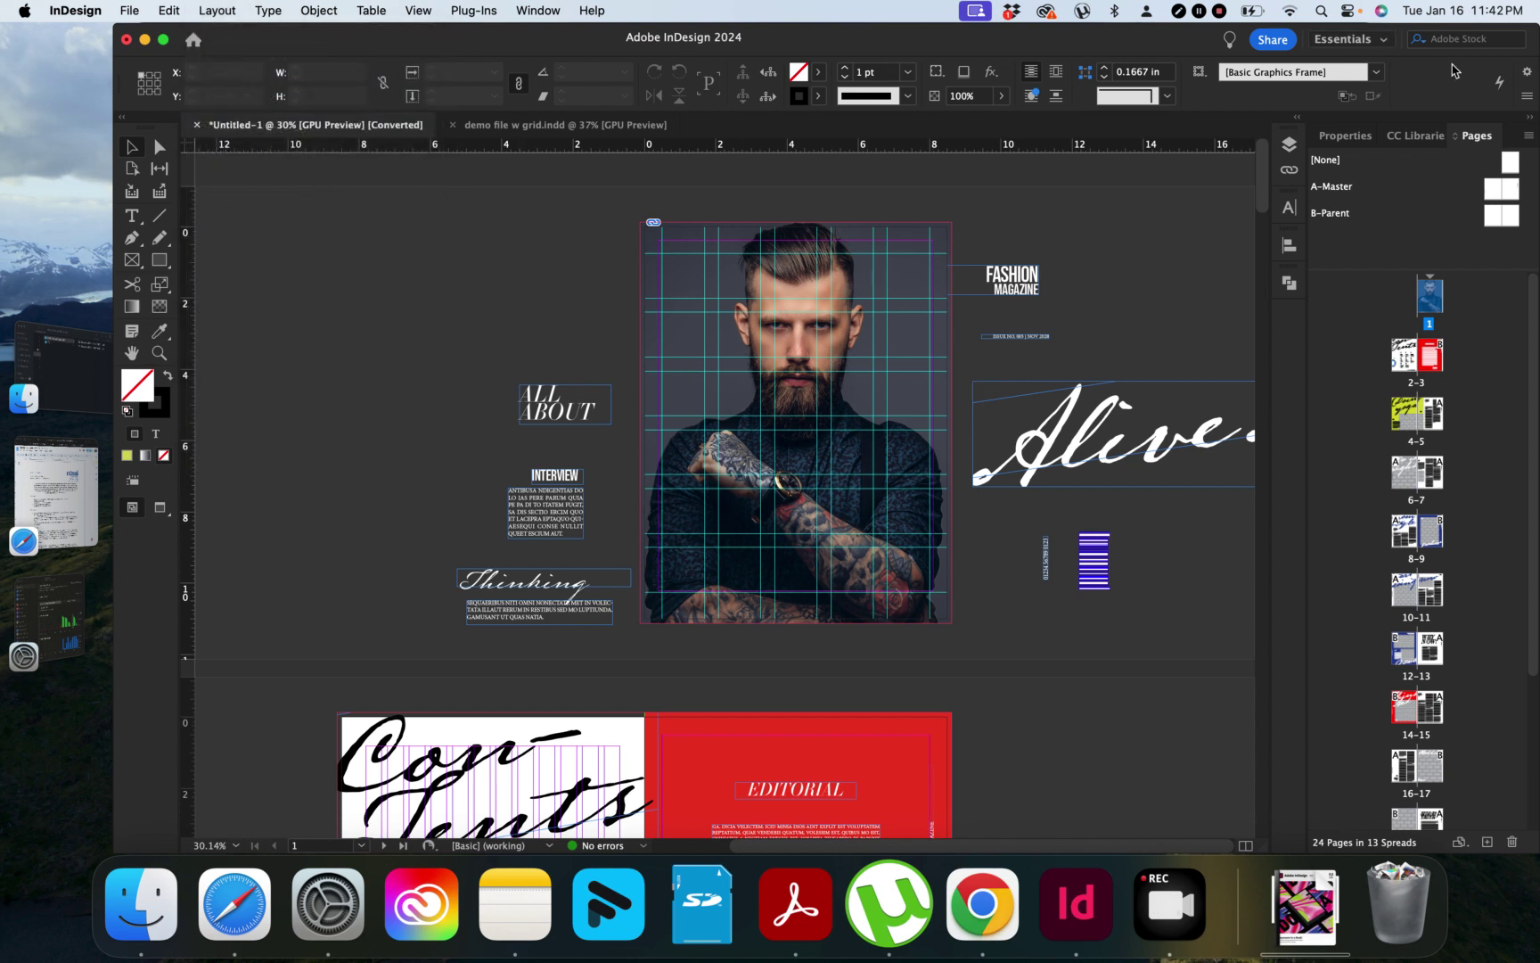
# Start adjusting the document layout from its properties and set all four linked margins to 10 mm.
pyautogui.click(1337, 138)
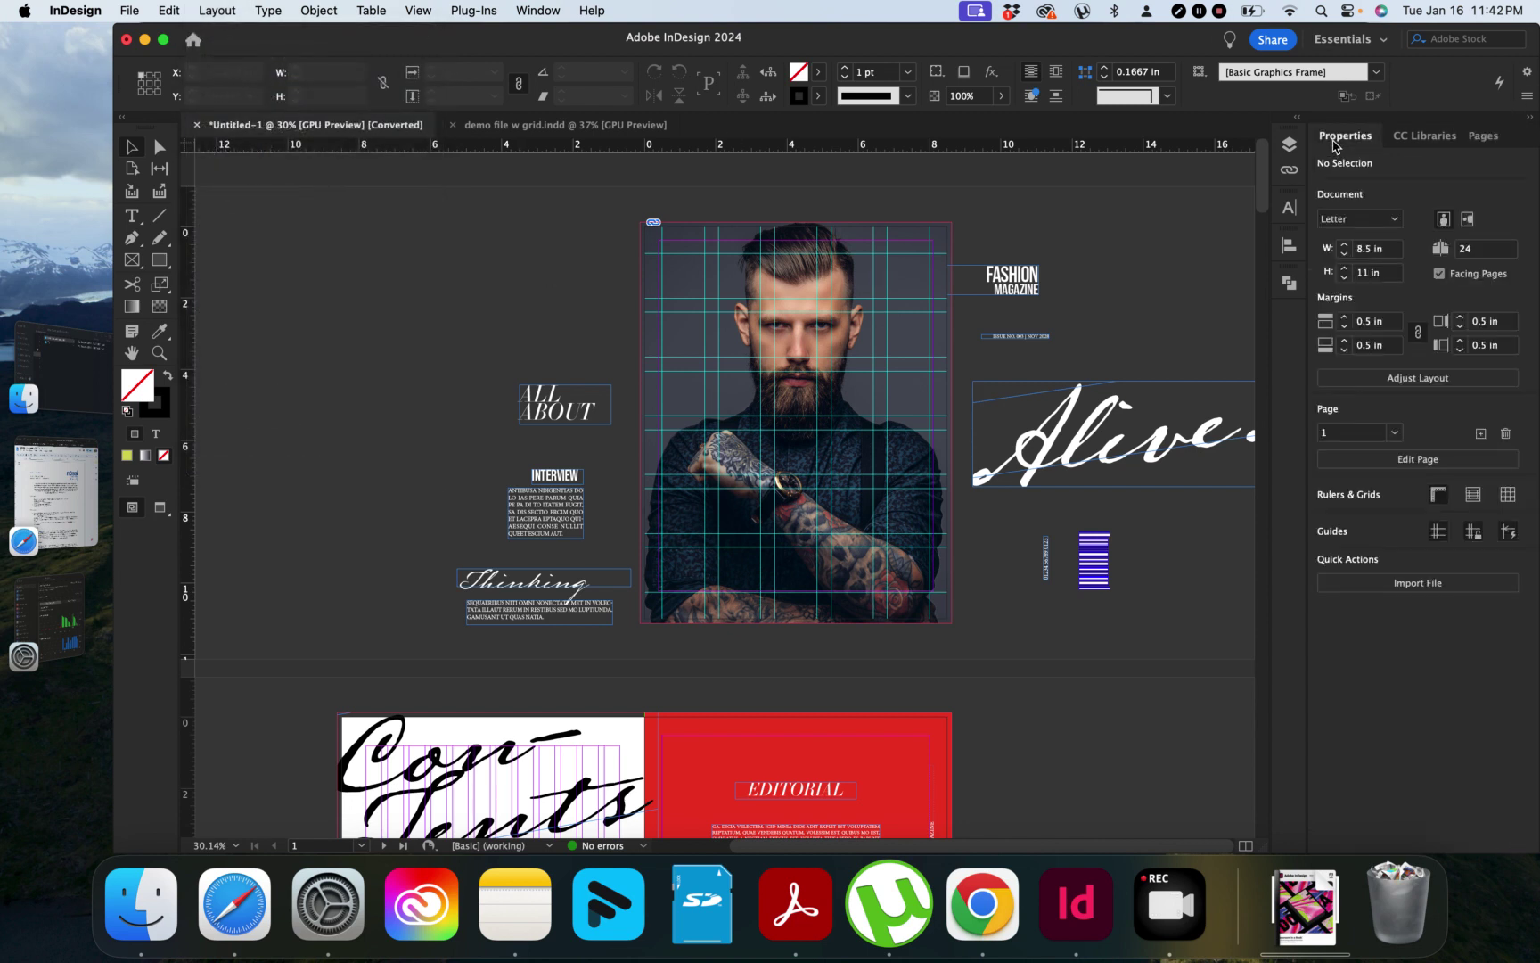
pyautogui.click(1378, 328)
pyautogui.click(1403, 381)
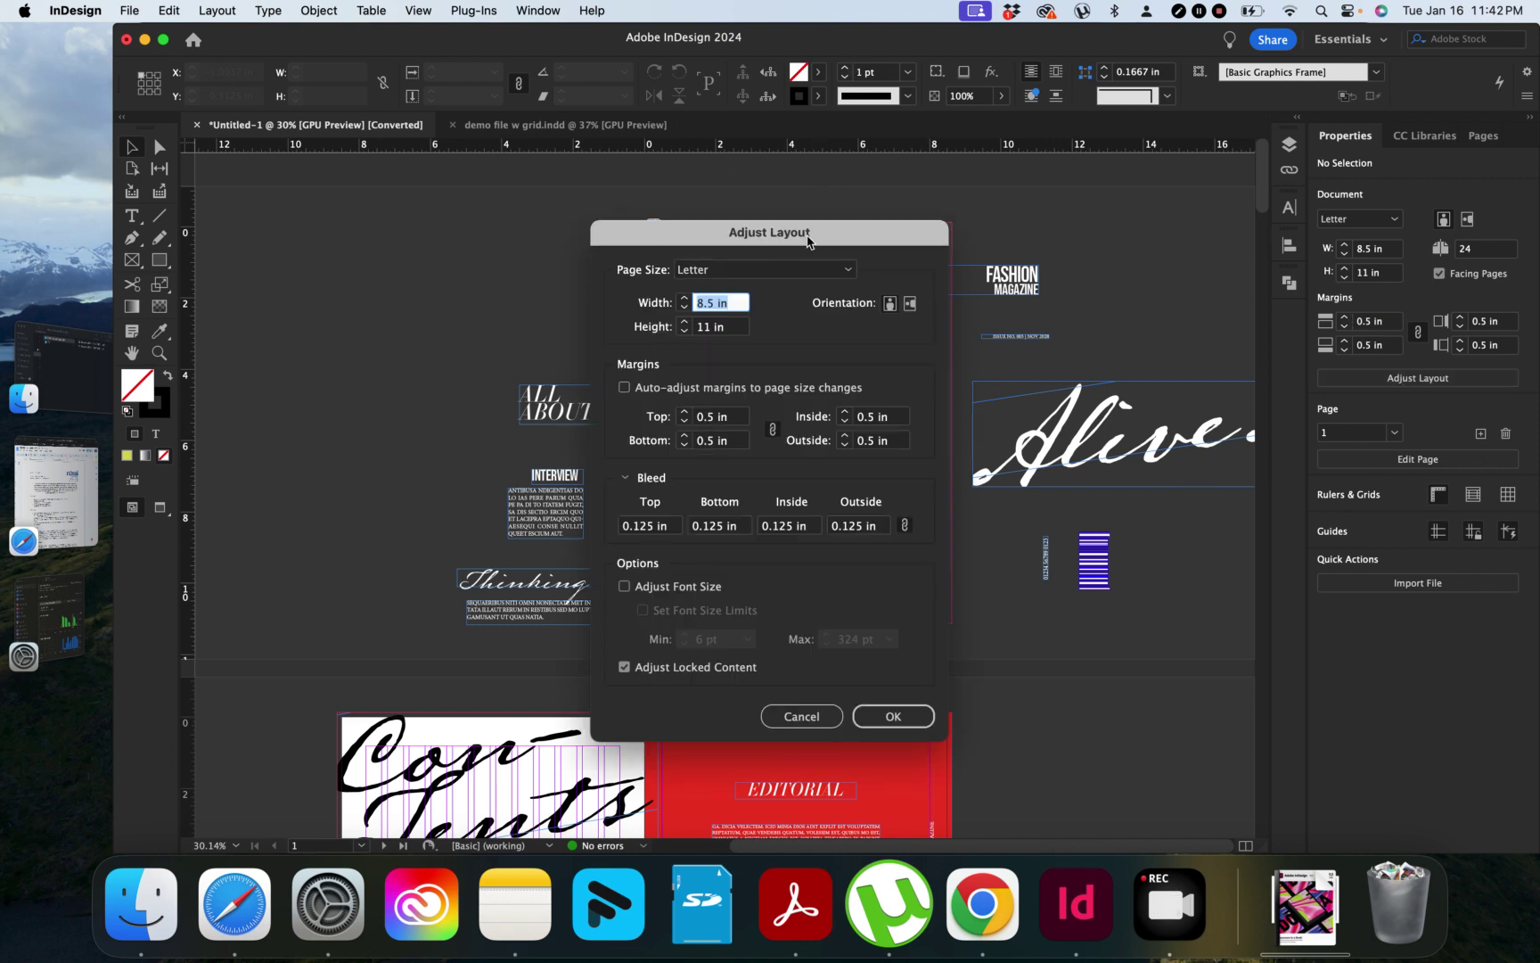
pyautogui.moveTo(809, 233); pyautogui.dragTo(1153, 156)
pyautogui.click(1063, 343)
pyautogui.tripleClick(1064, 343)
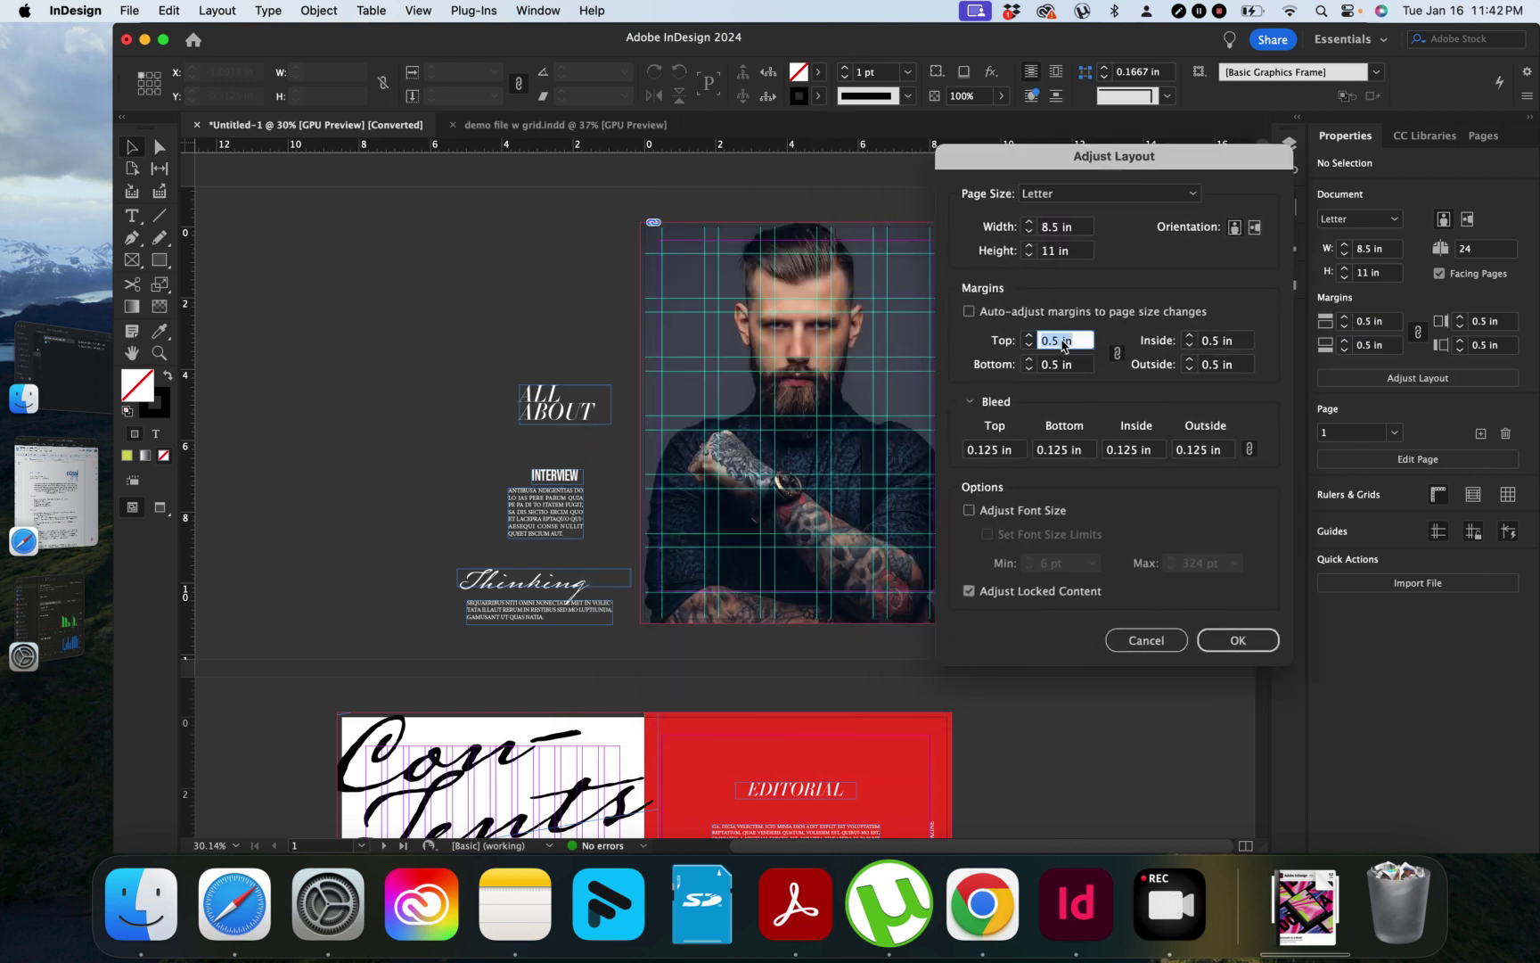
pyautogui.write('10mm')
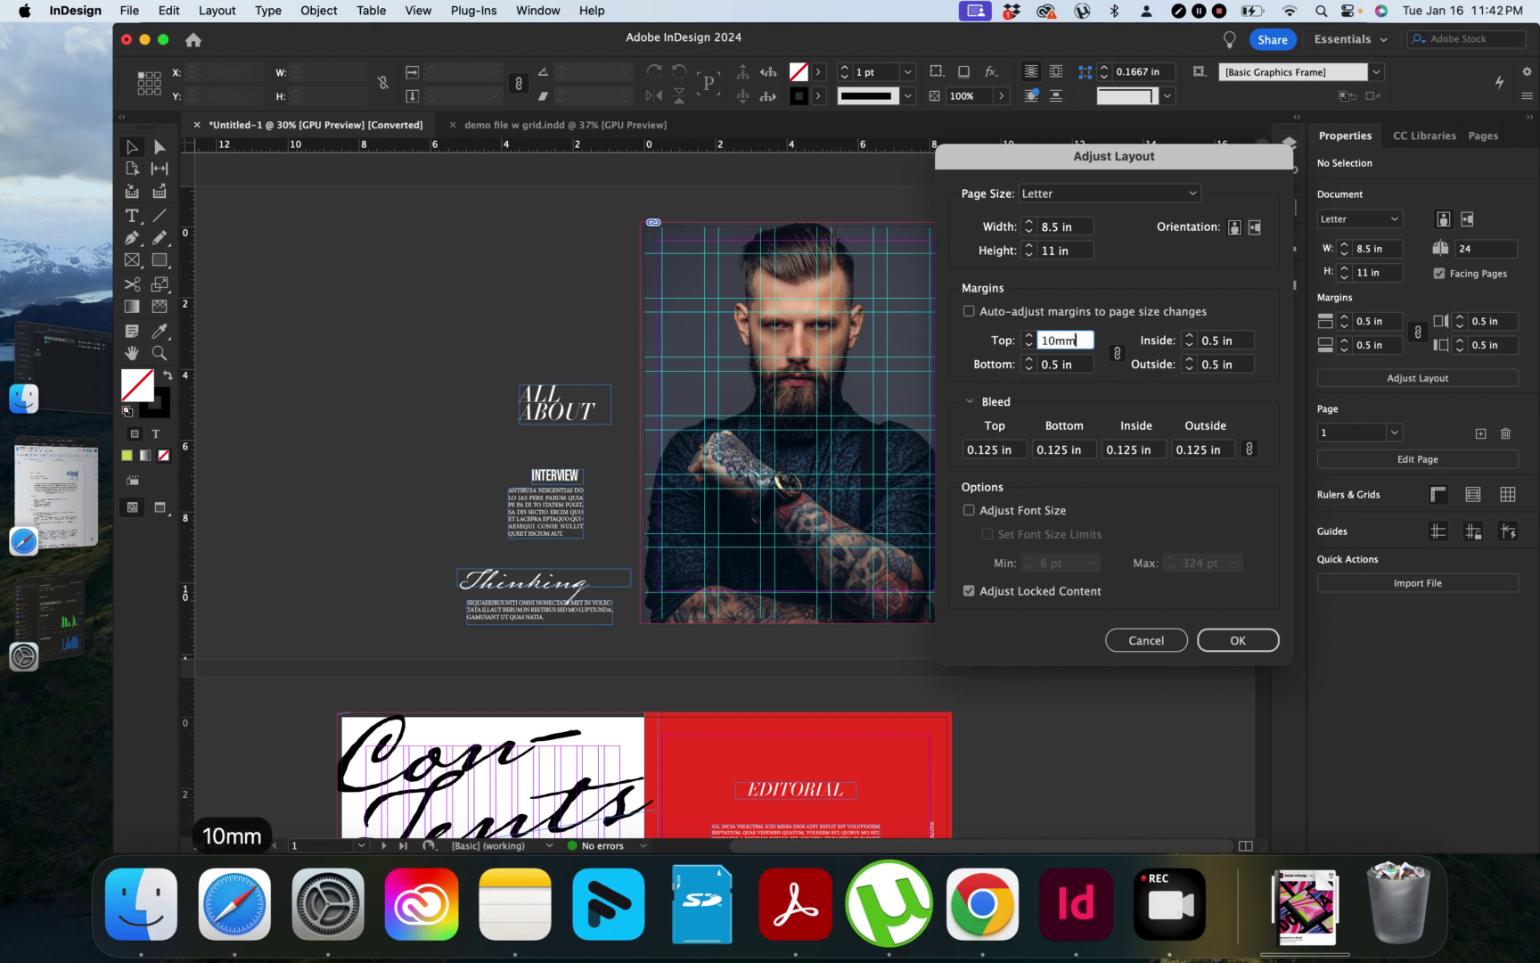
pyautogui.click(1055, 365)
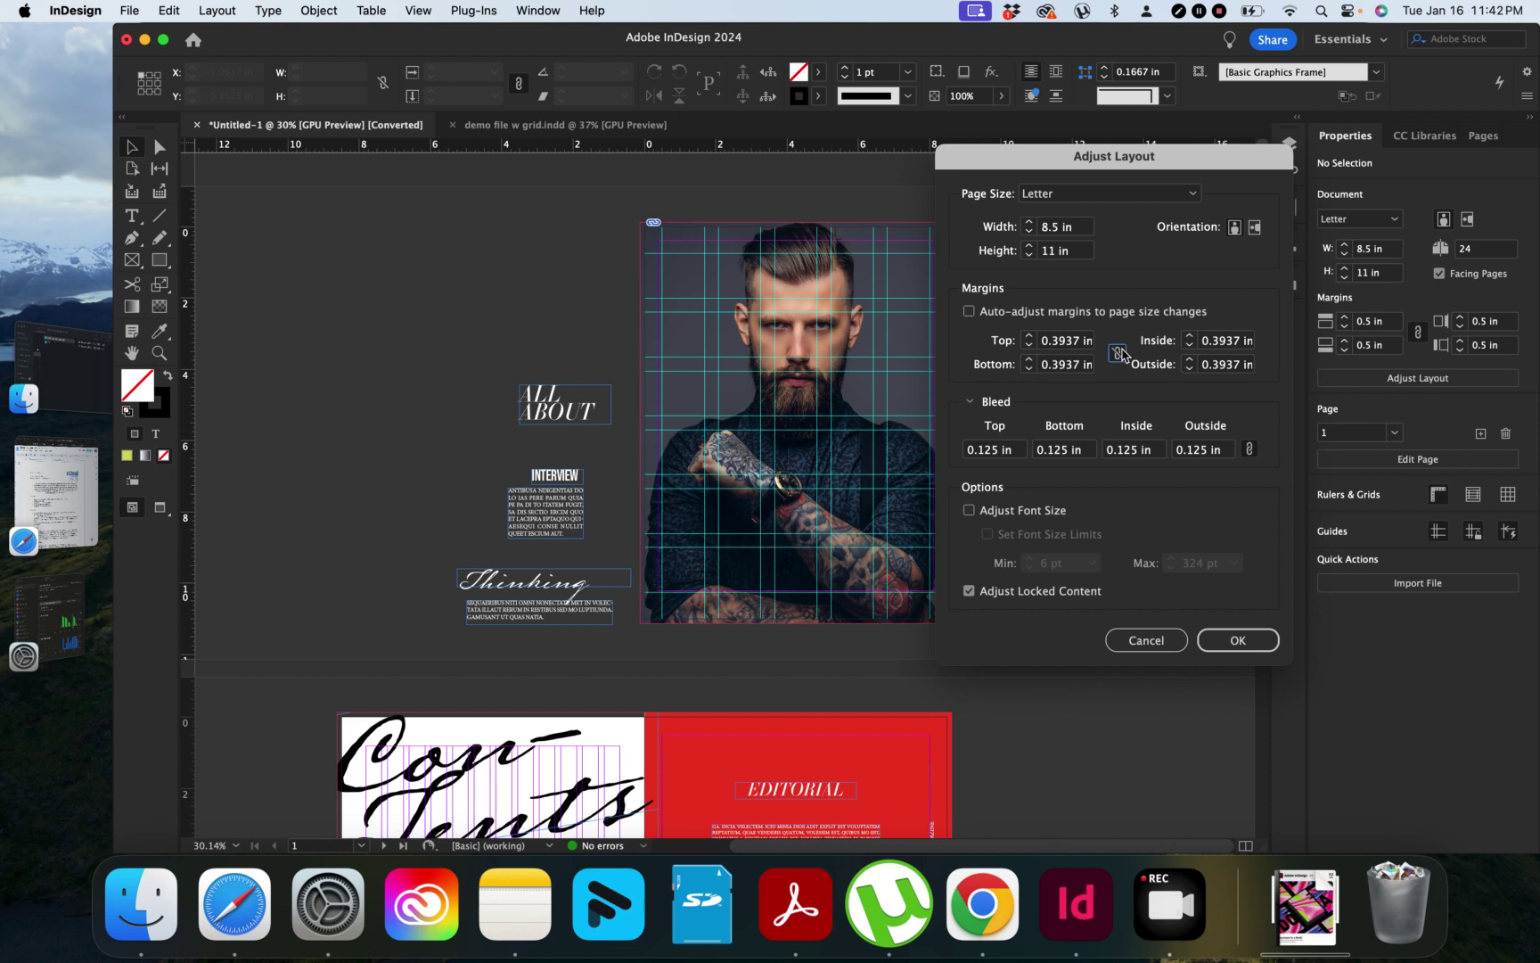
# Set the bottom margin alone to 20 mm and apply the layout adjustment, checking the cover and contents spread.
pyautogui.doubleClick(1058, 365)
pyautogui.write('20')
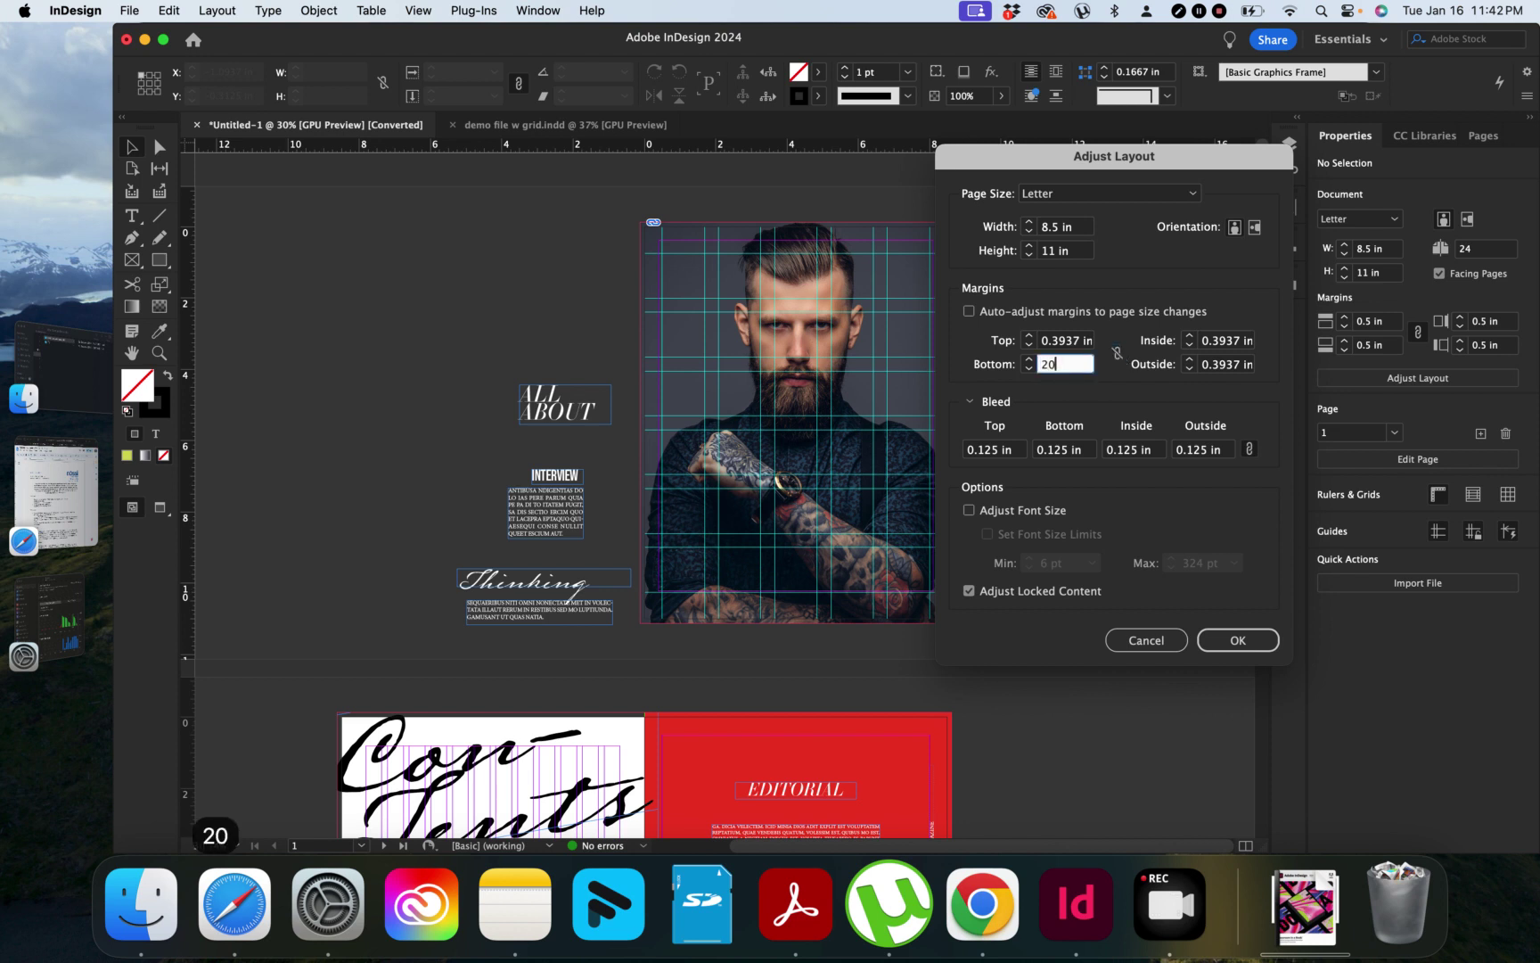
pyautogui.write('mm')
pyautogui.click(1081, 341)
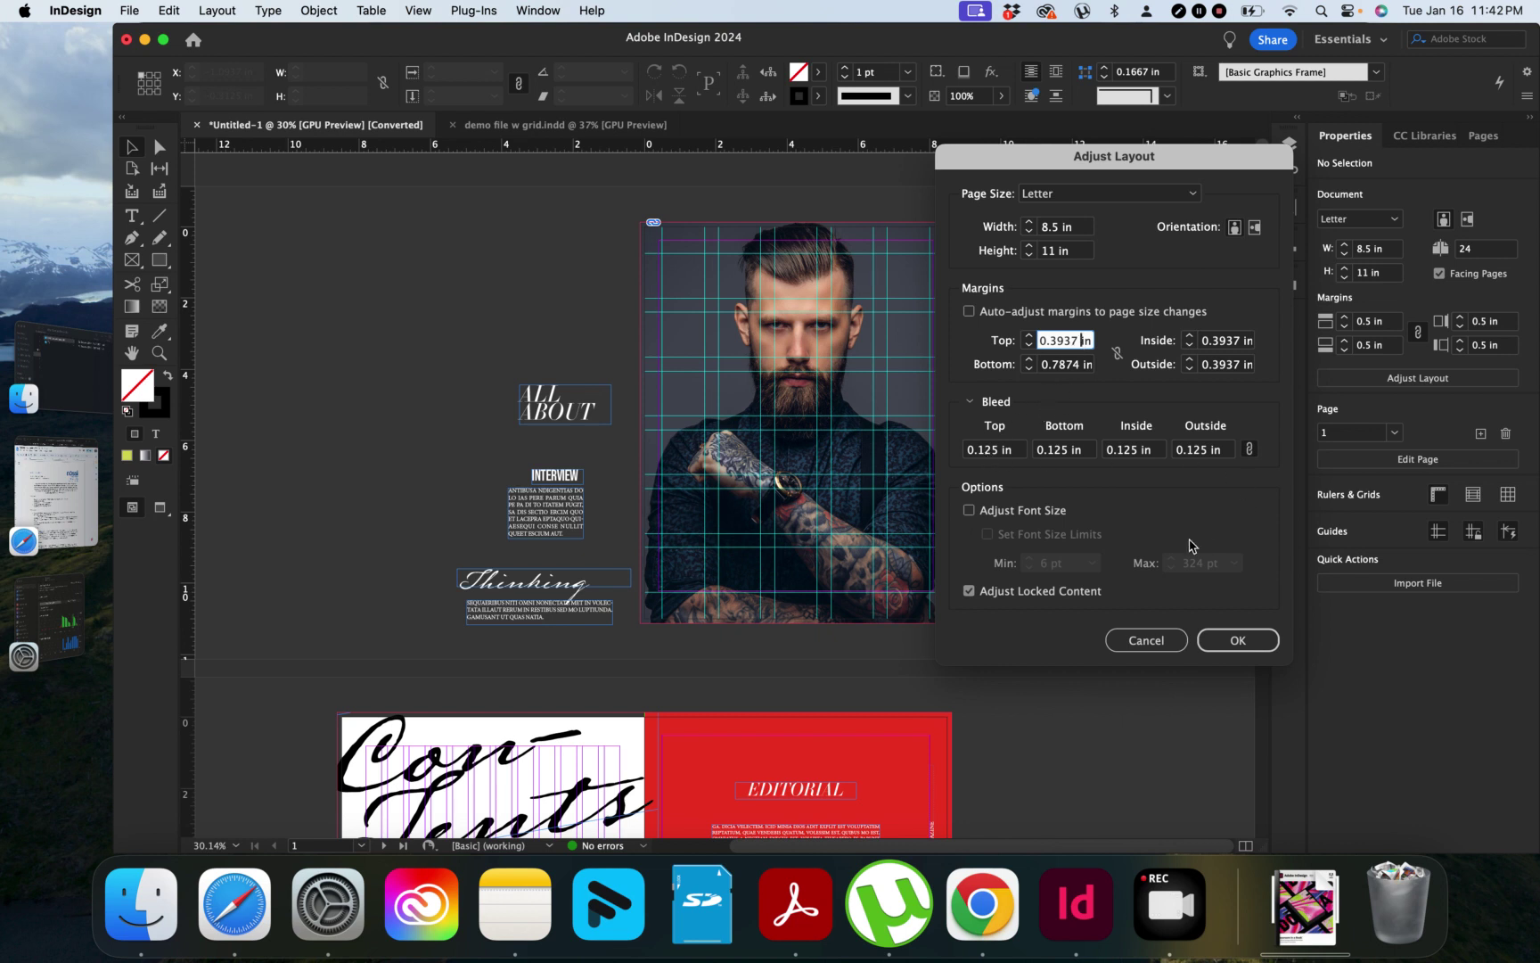
pyautogui.click(1254, 642)
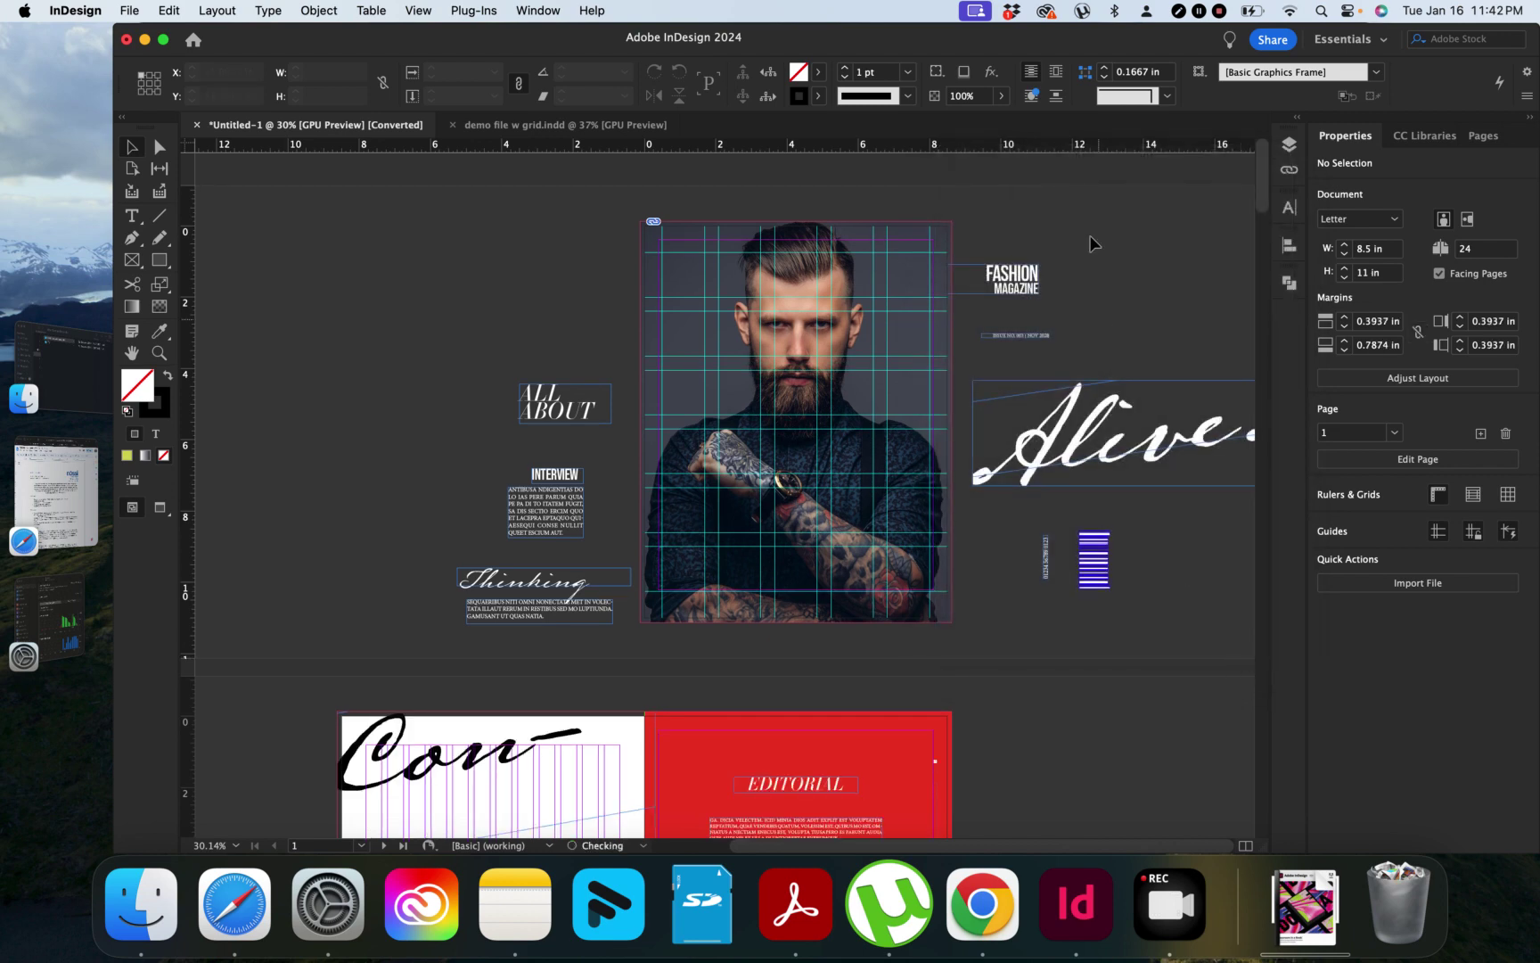
pyautogui.scroll(-5, 568, 581)
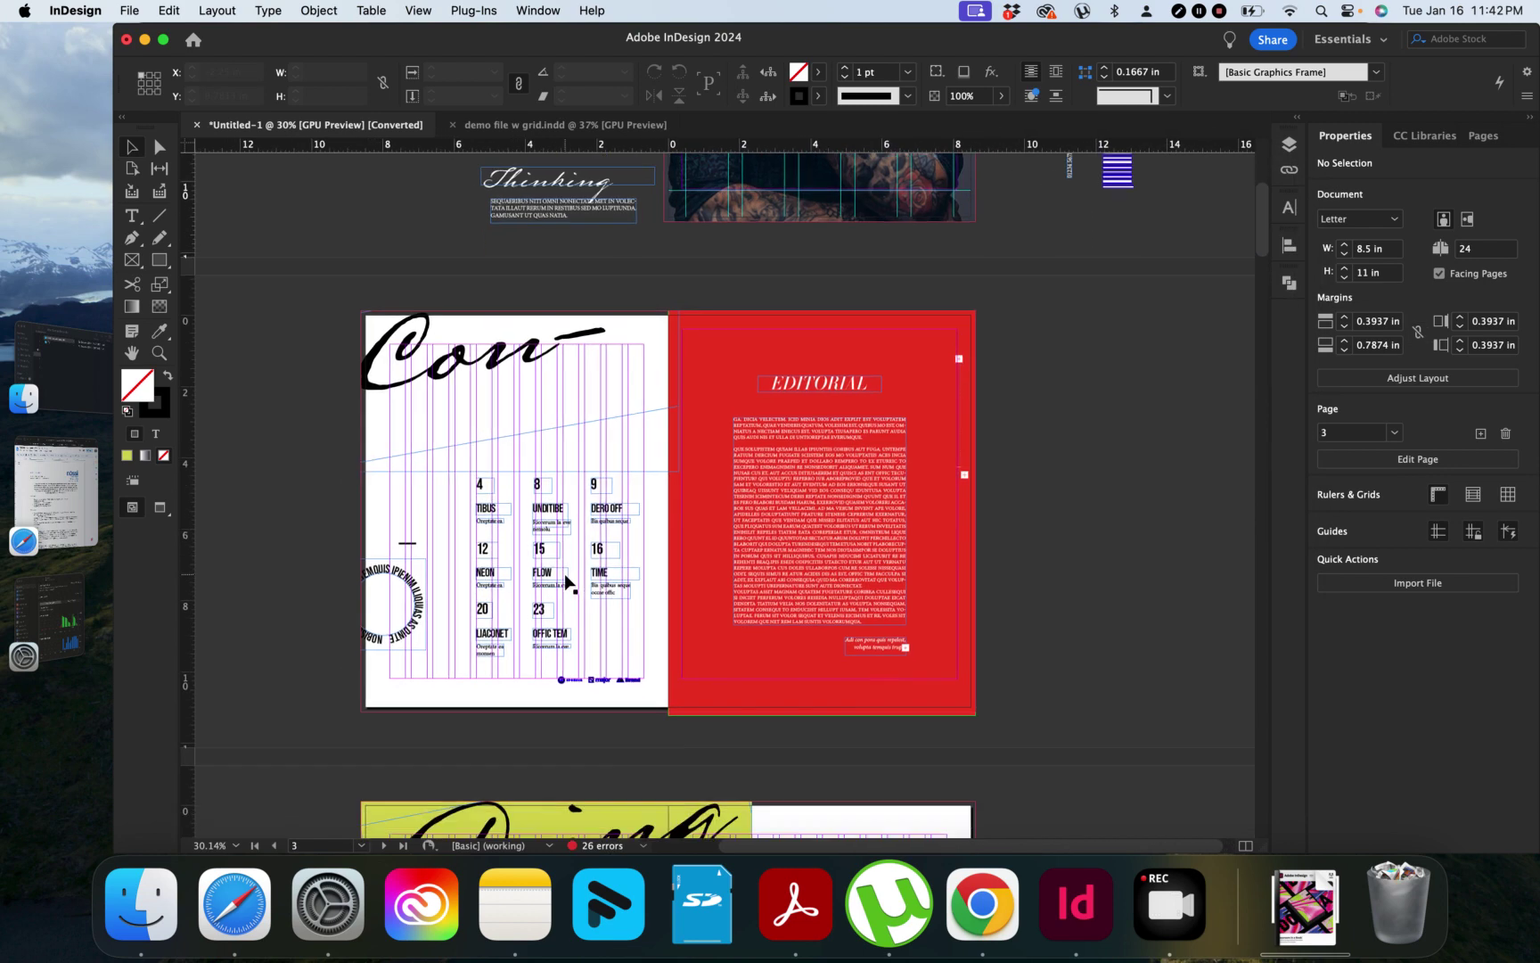
pyautogui.scroll(5, 567, 581)
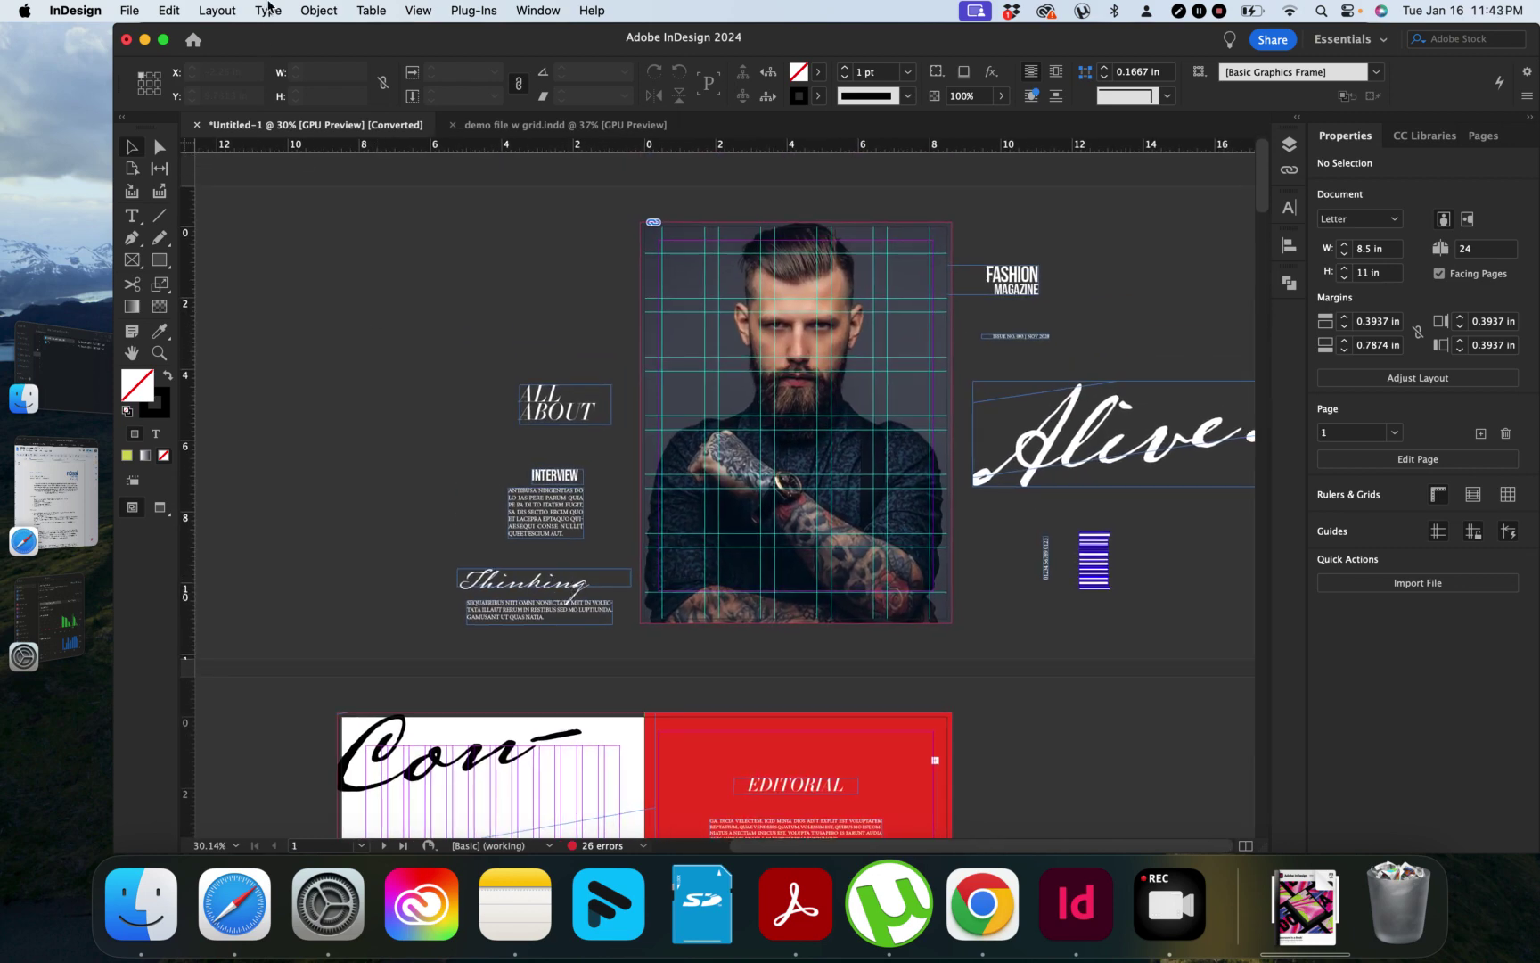
# Try two and three columns on the cover in the margin and column settings, then restore a single column.
pyautogui.click(218, 10)
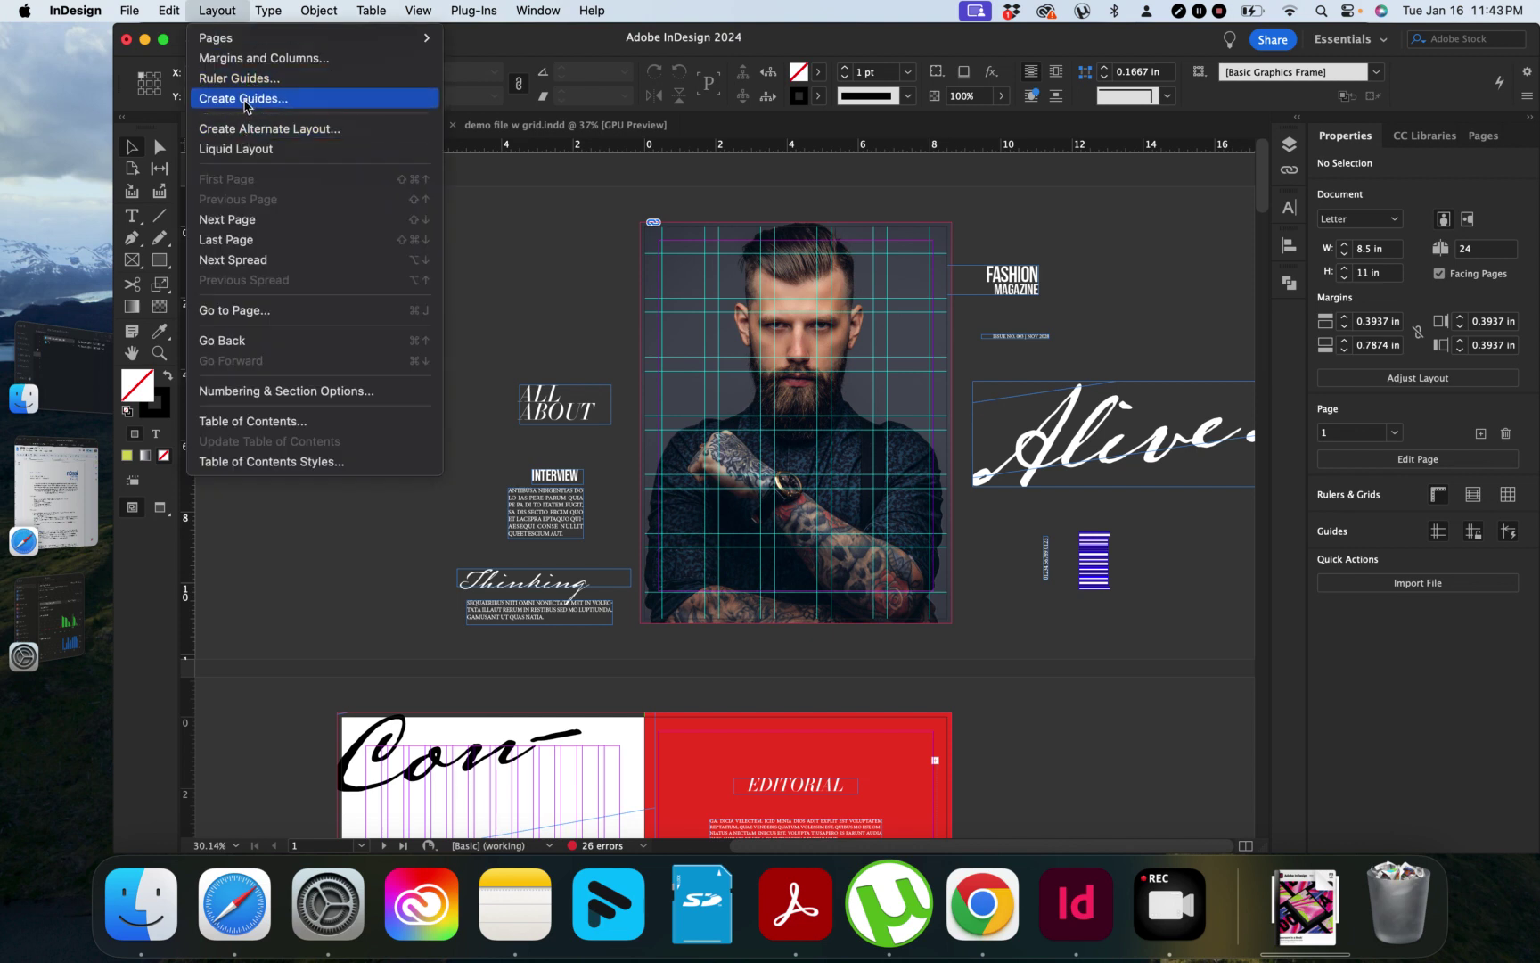
pyautogui.click(255, 59)
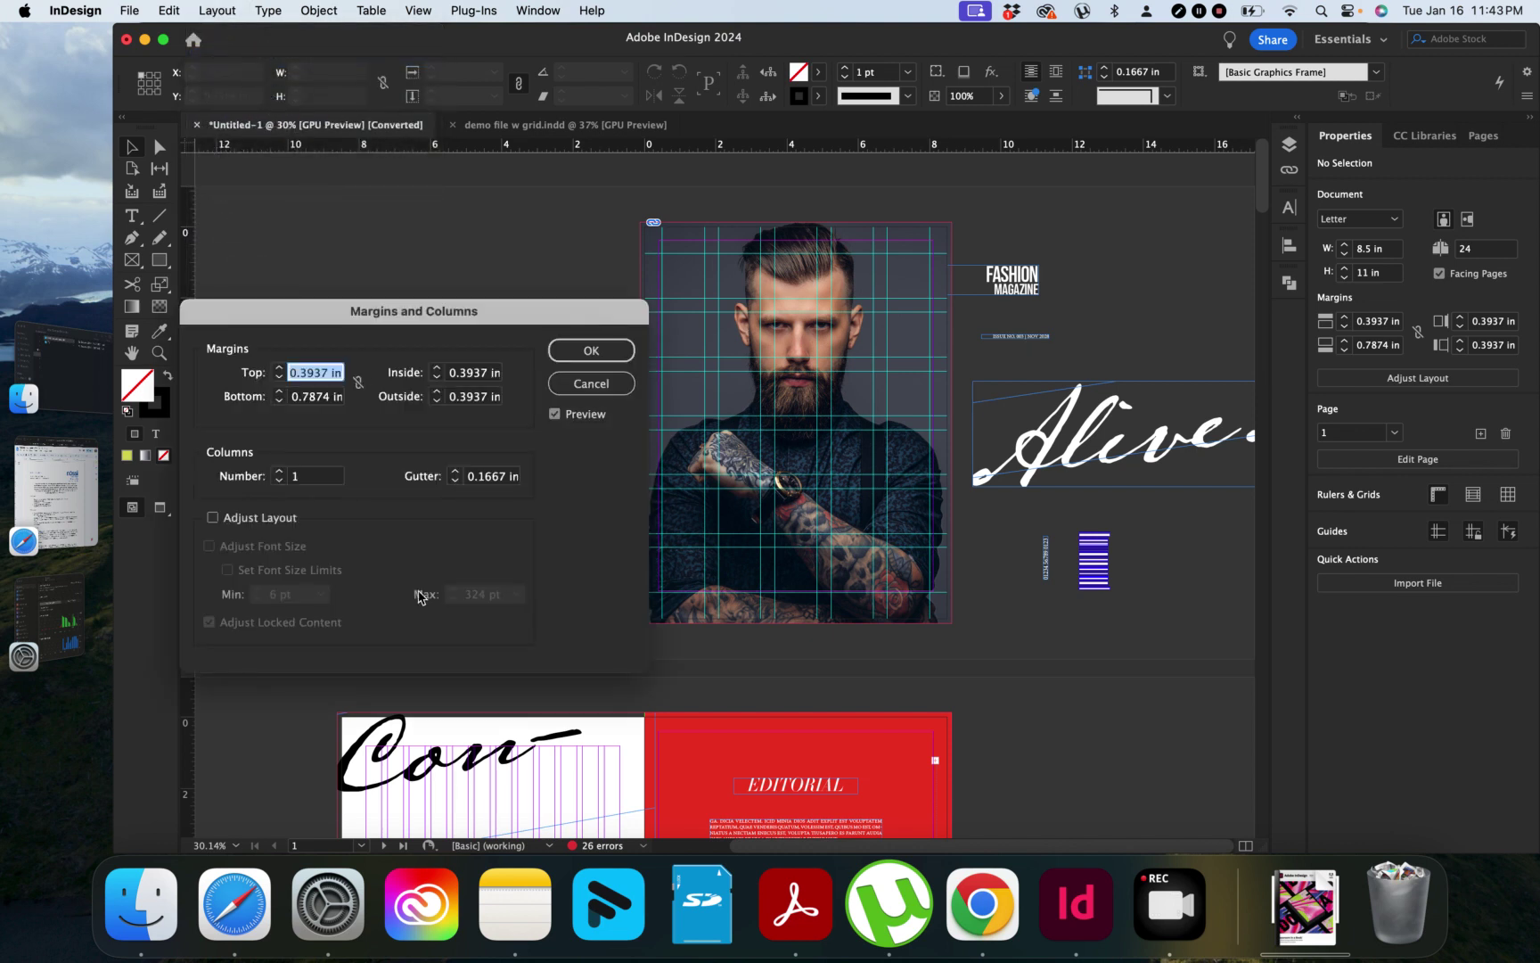
pyautogui.moveTo(371, 328); pyautogui.dragTo(423, 287)
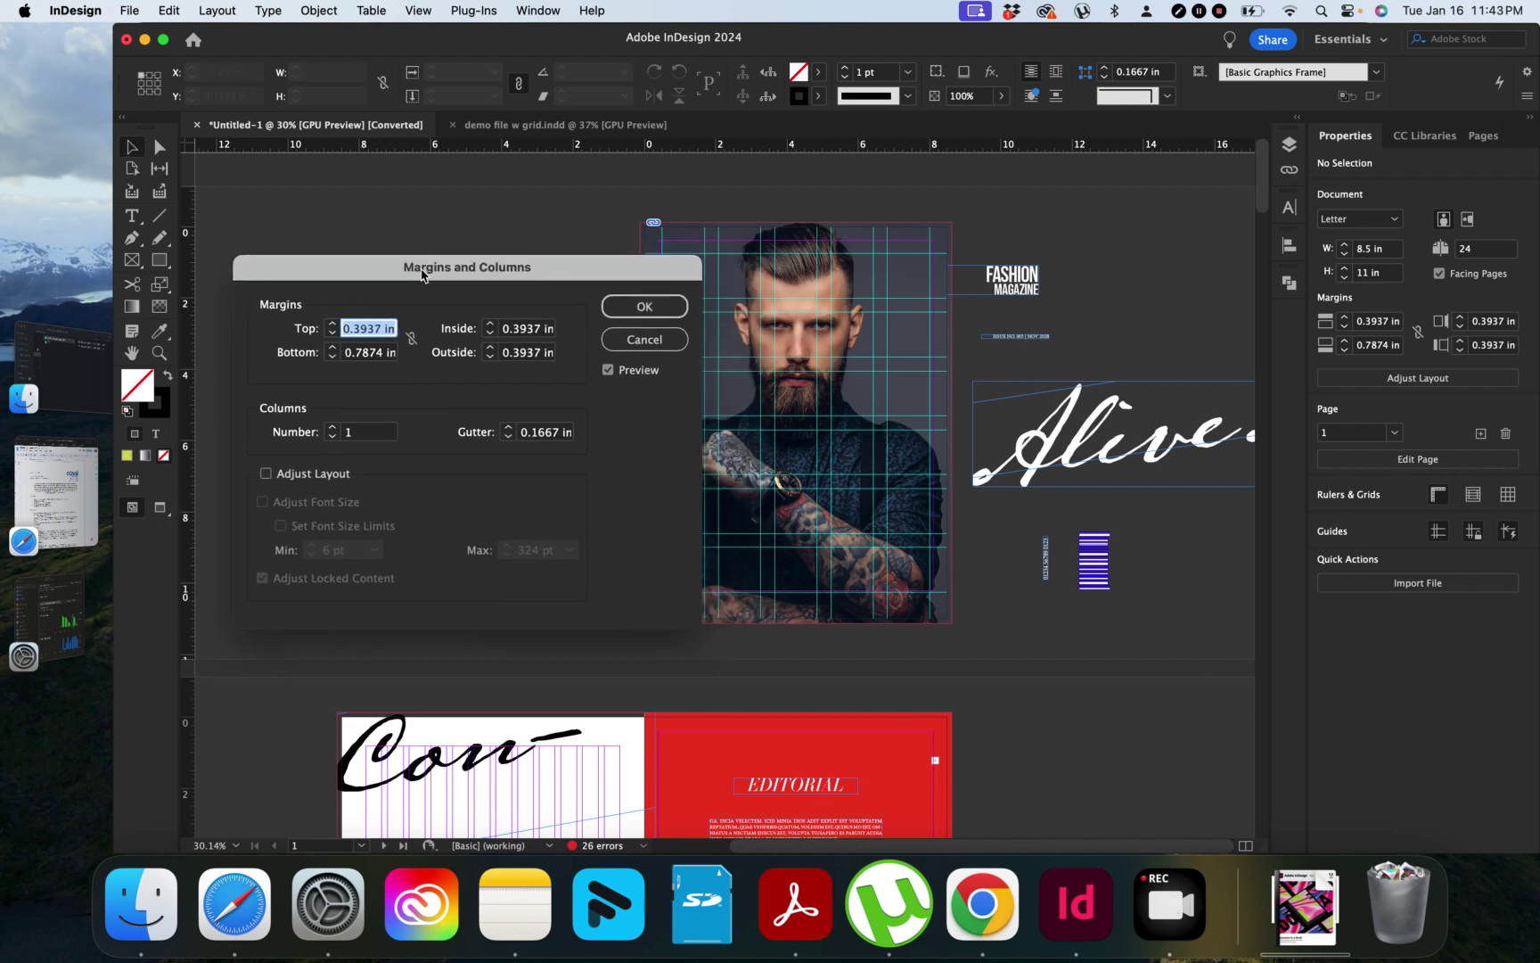
pyautogui.click(371, 361)
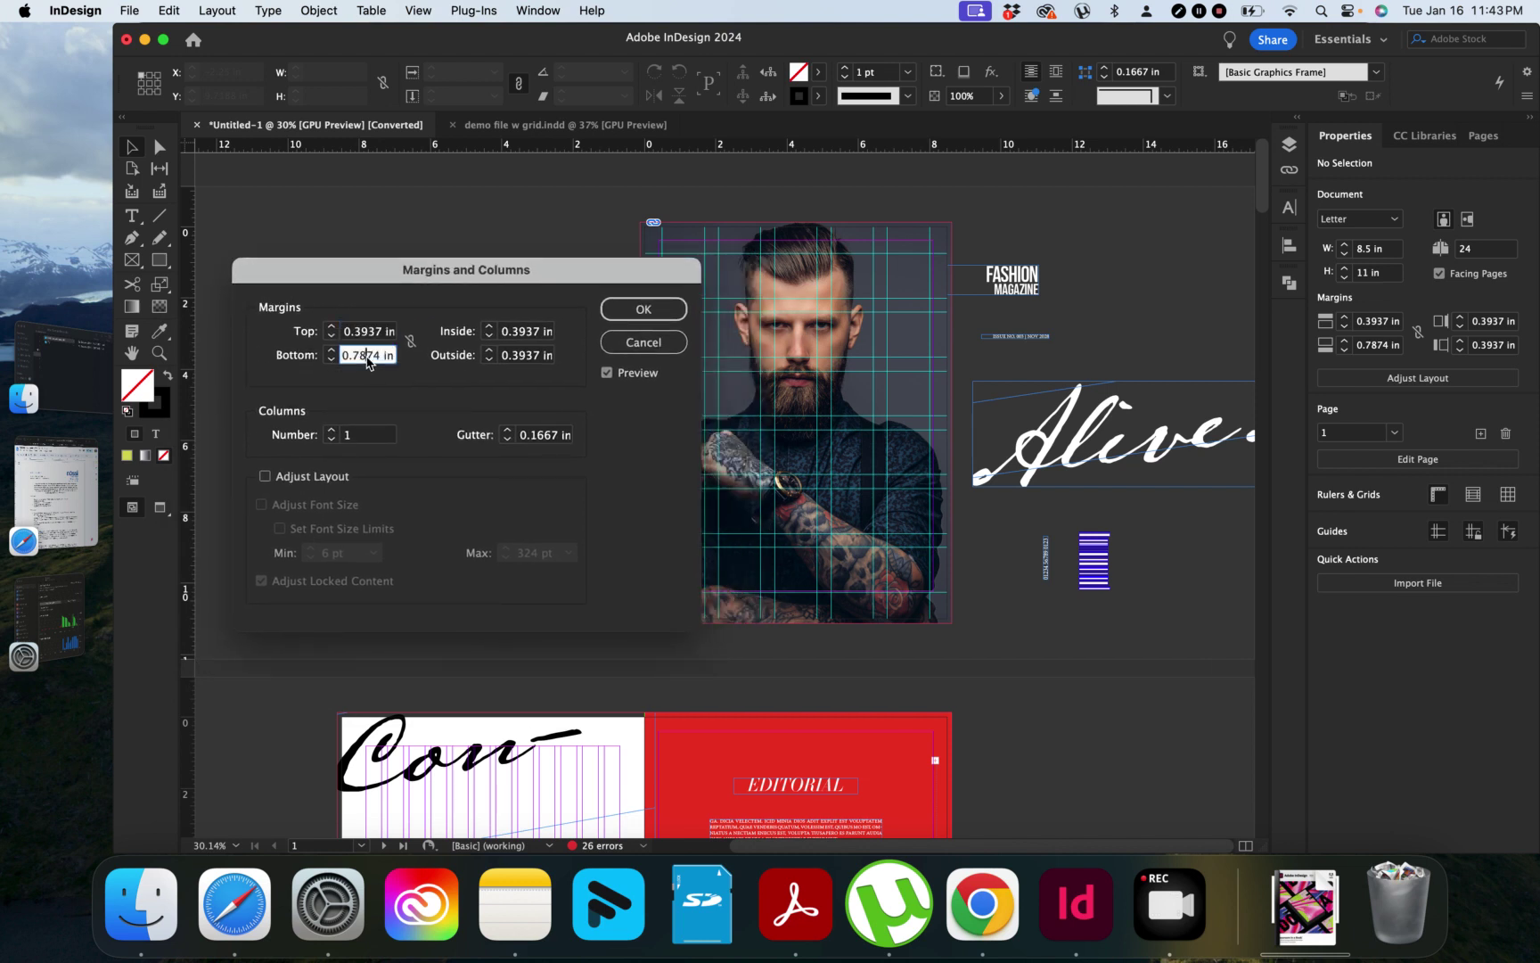
pyautogui.click(364, 436)
pyautogui.click(332, 430)
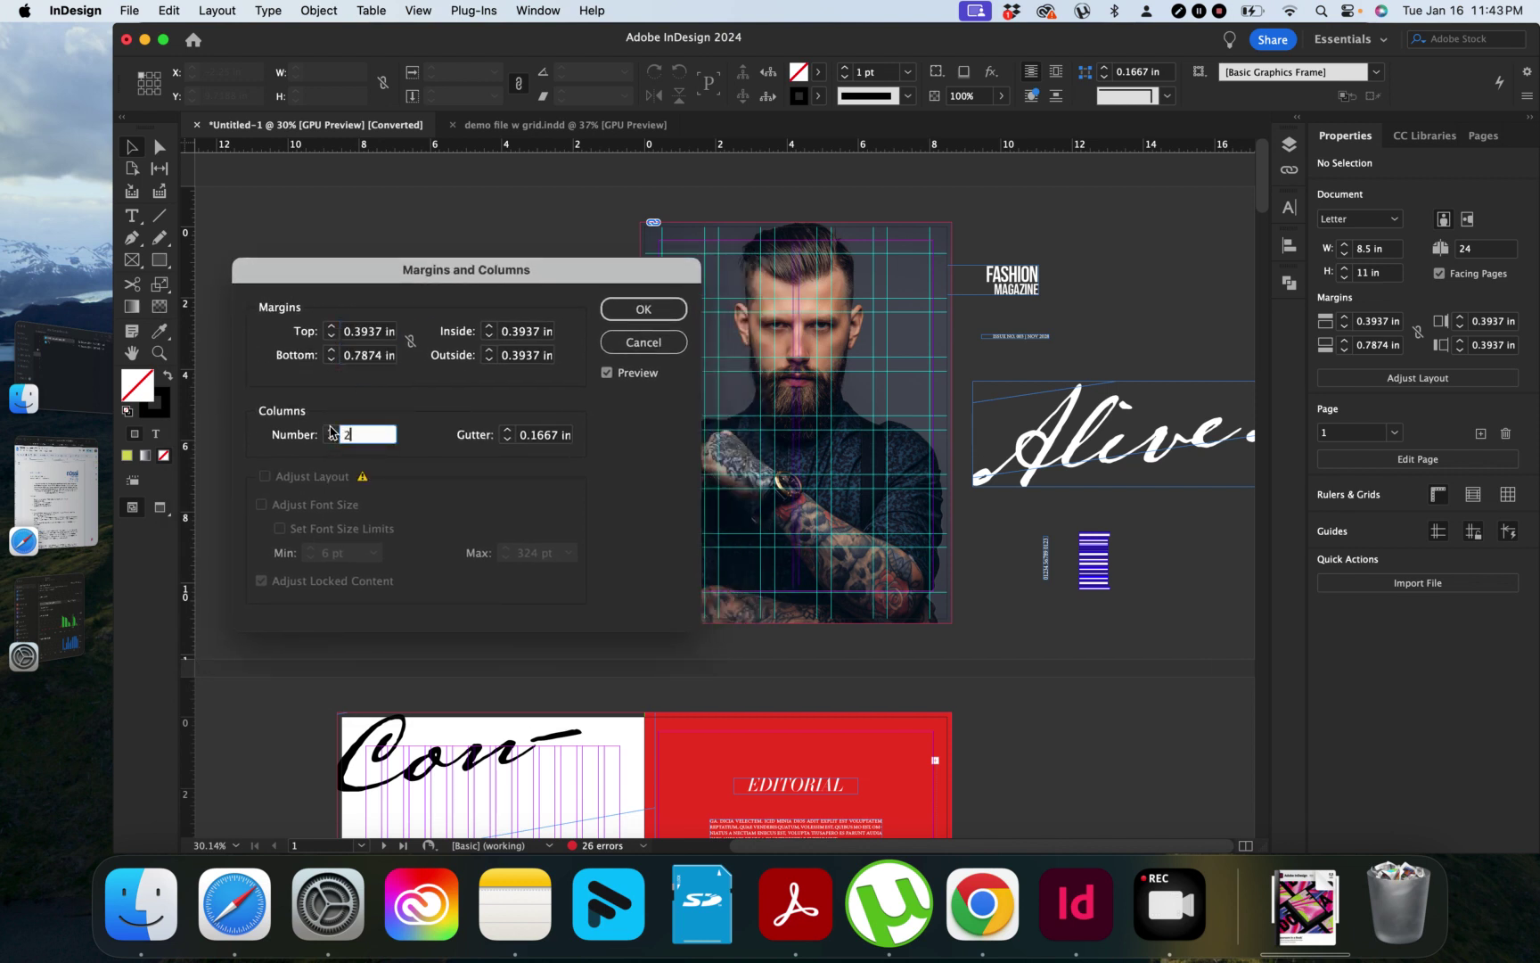
pyautogui.click(331, 430)
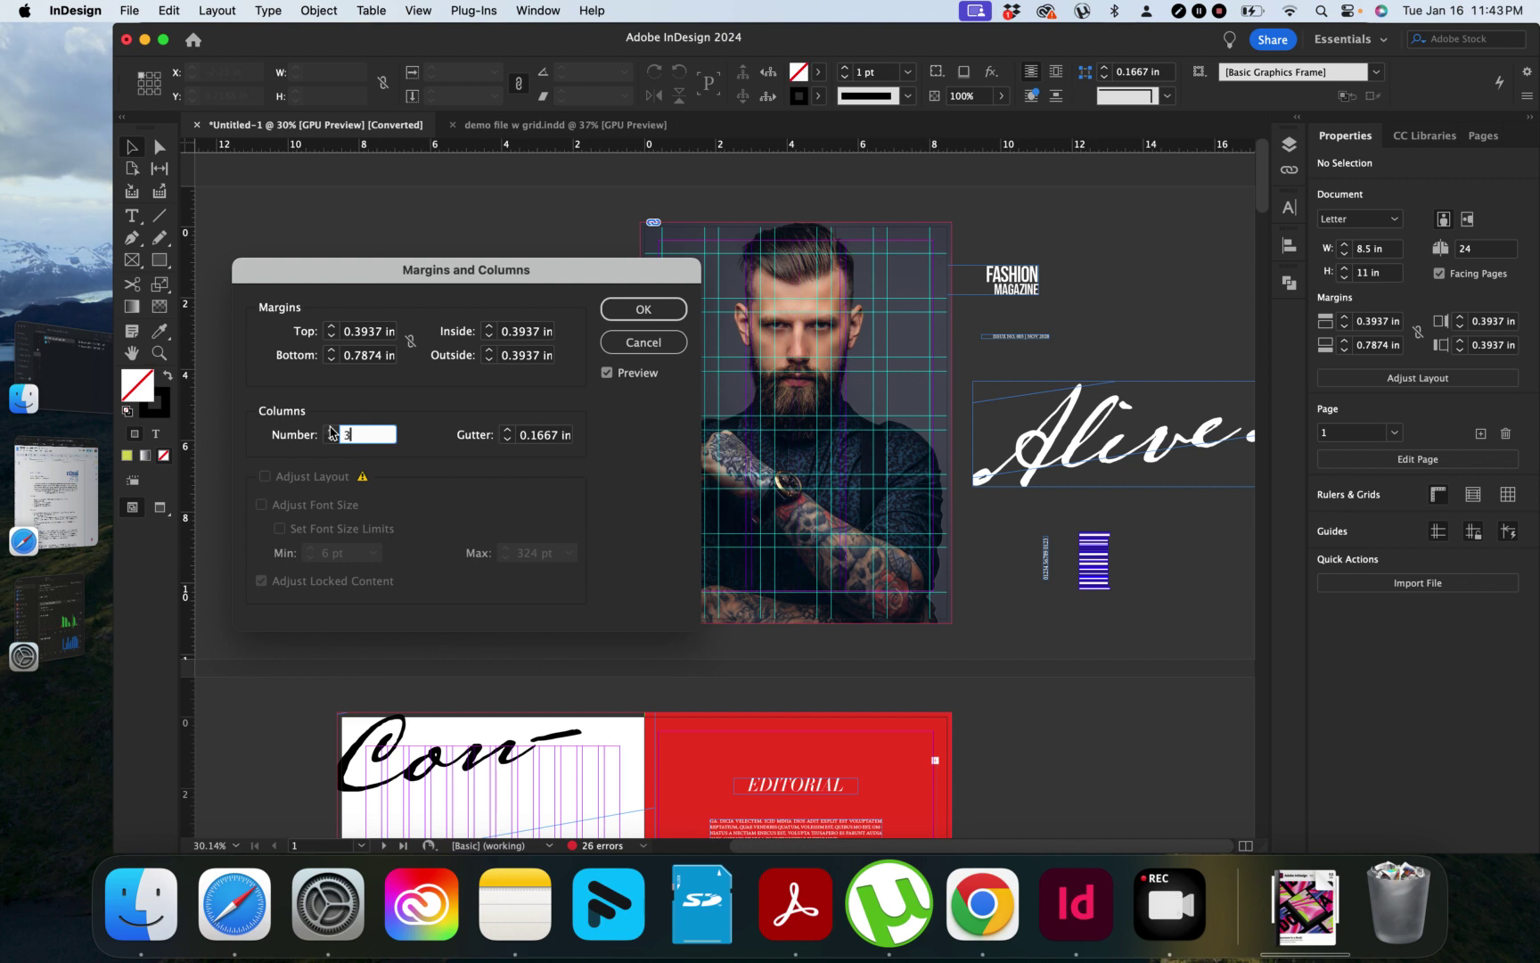
pyautogui.click(509, 440)
pyautogui.click(332, 431)
pyautogui.click(331, 440)
pyautogui.click(332, 441)
pyautogui.click(639, 307)
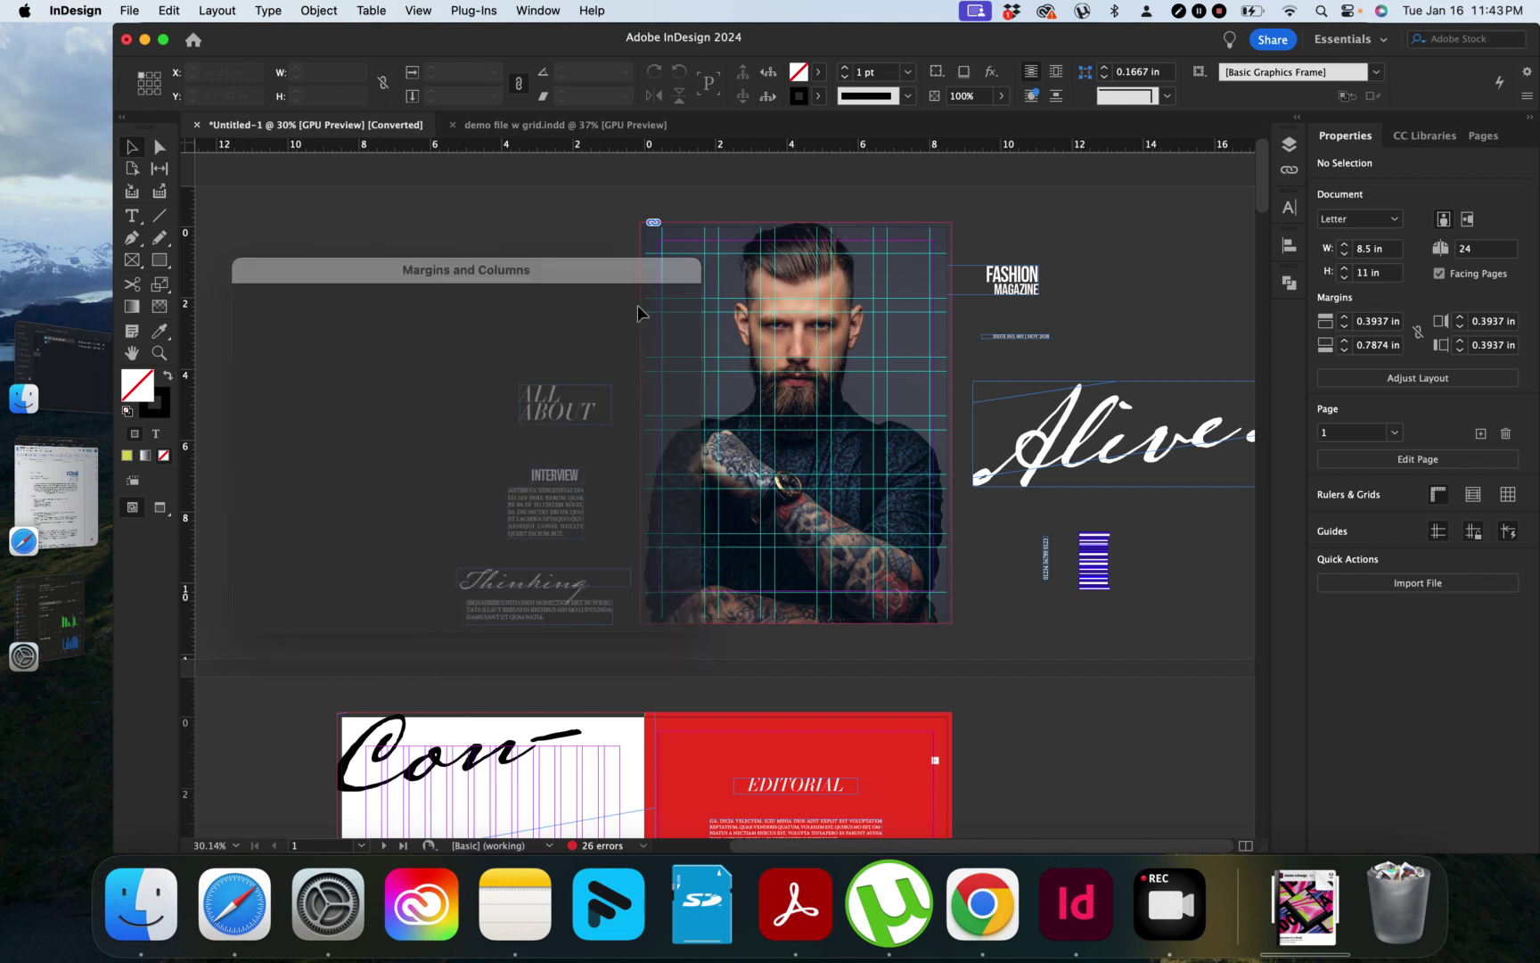
# Preview the magazine without guides and frames, look through the spreads up to page 9, and restore the normal view.
pyautogui.press('w')
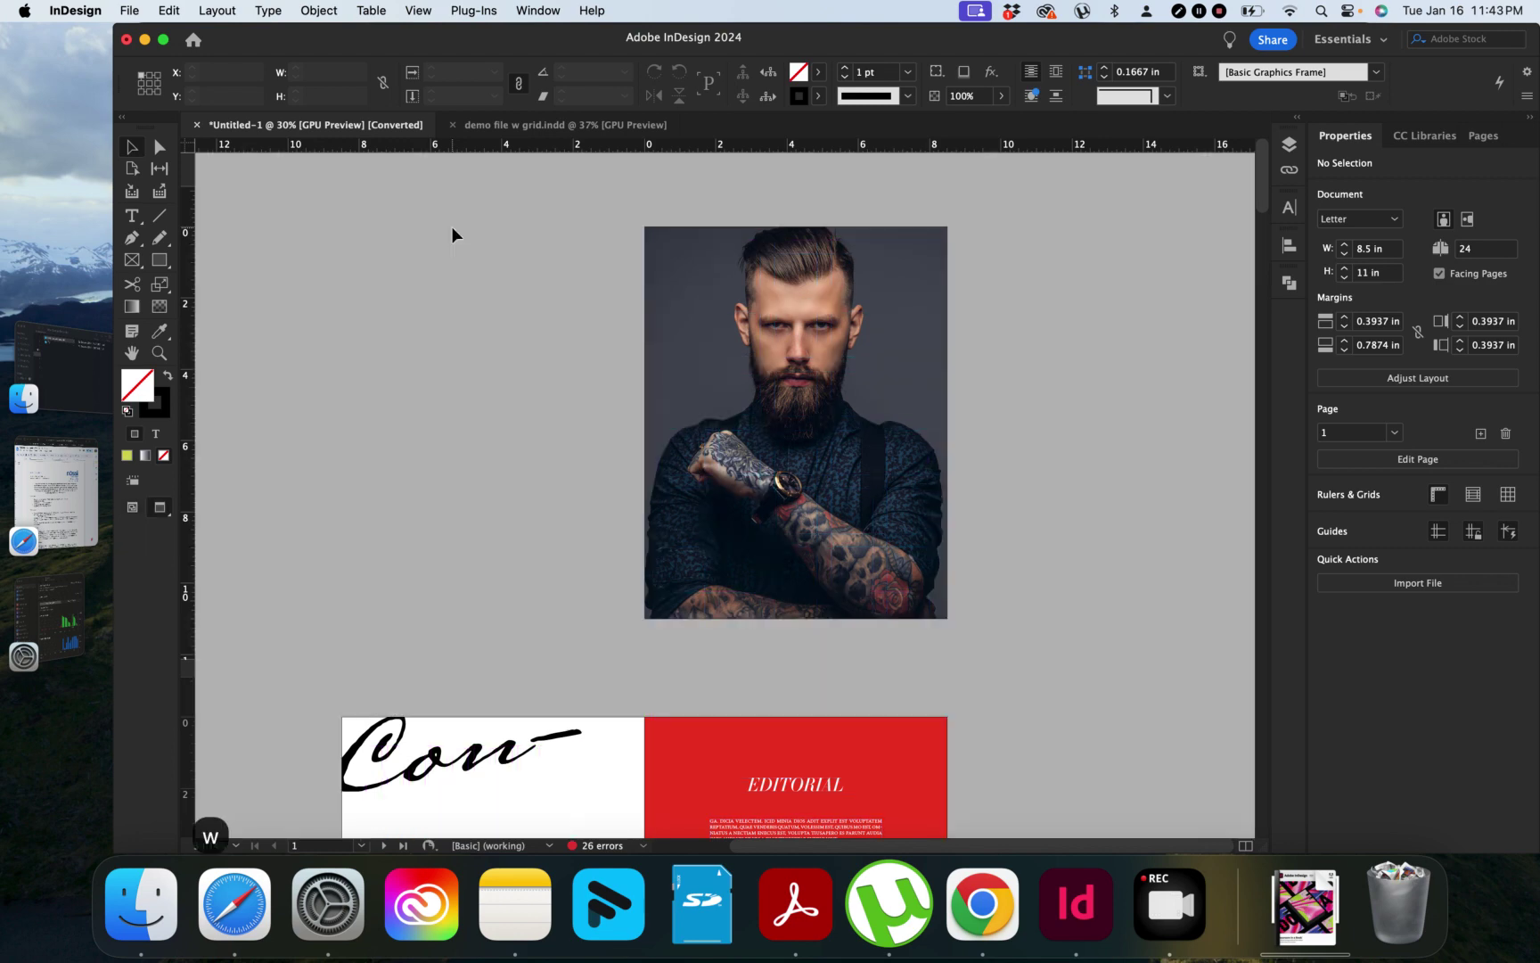
pyautogui.scroll(-10, 468, 512)
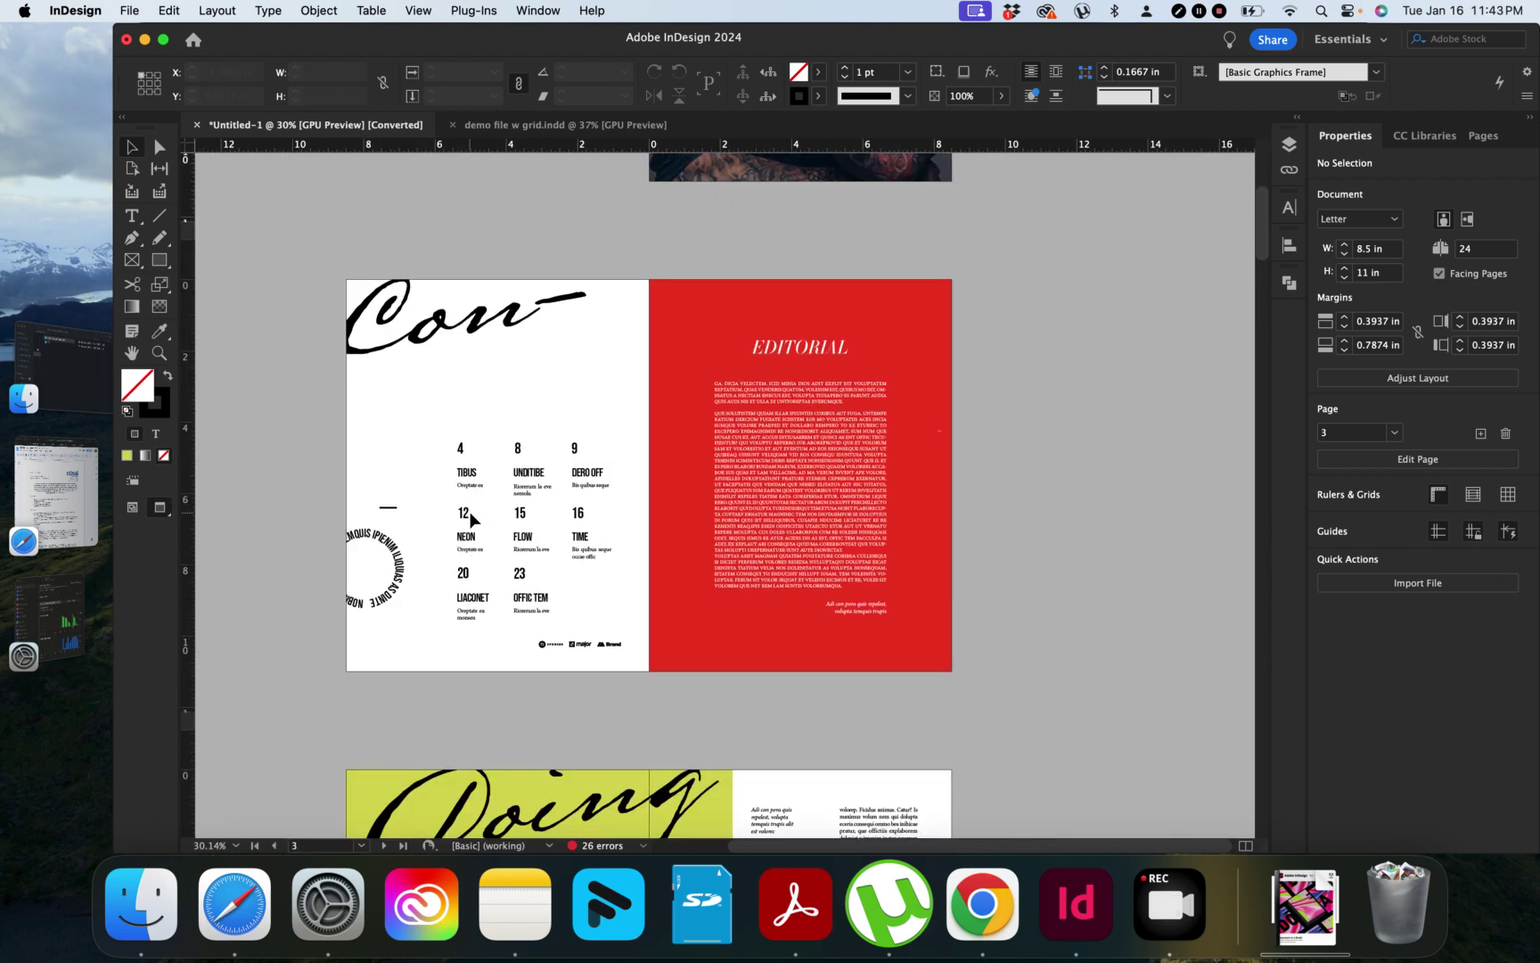
pyautogui.scroll(-8, 472, 520)
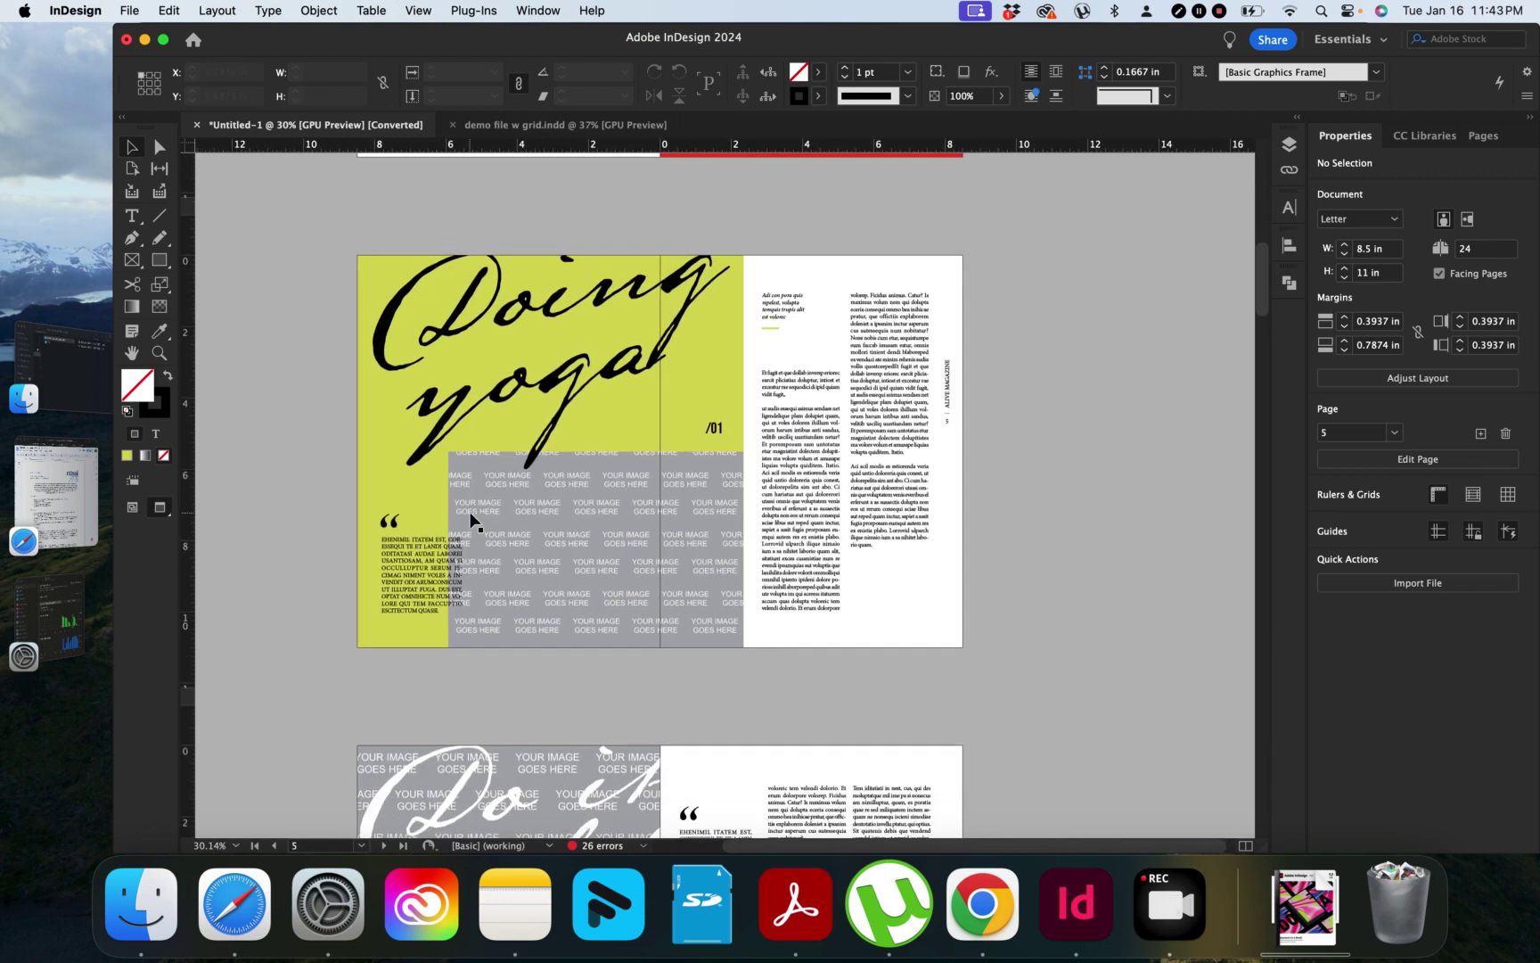
pyautogui.scroll(-14, 473, 521)
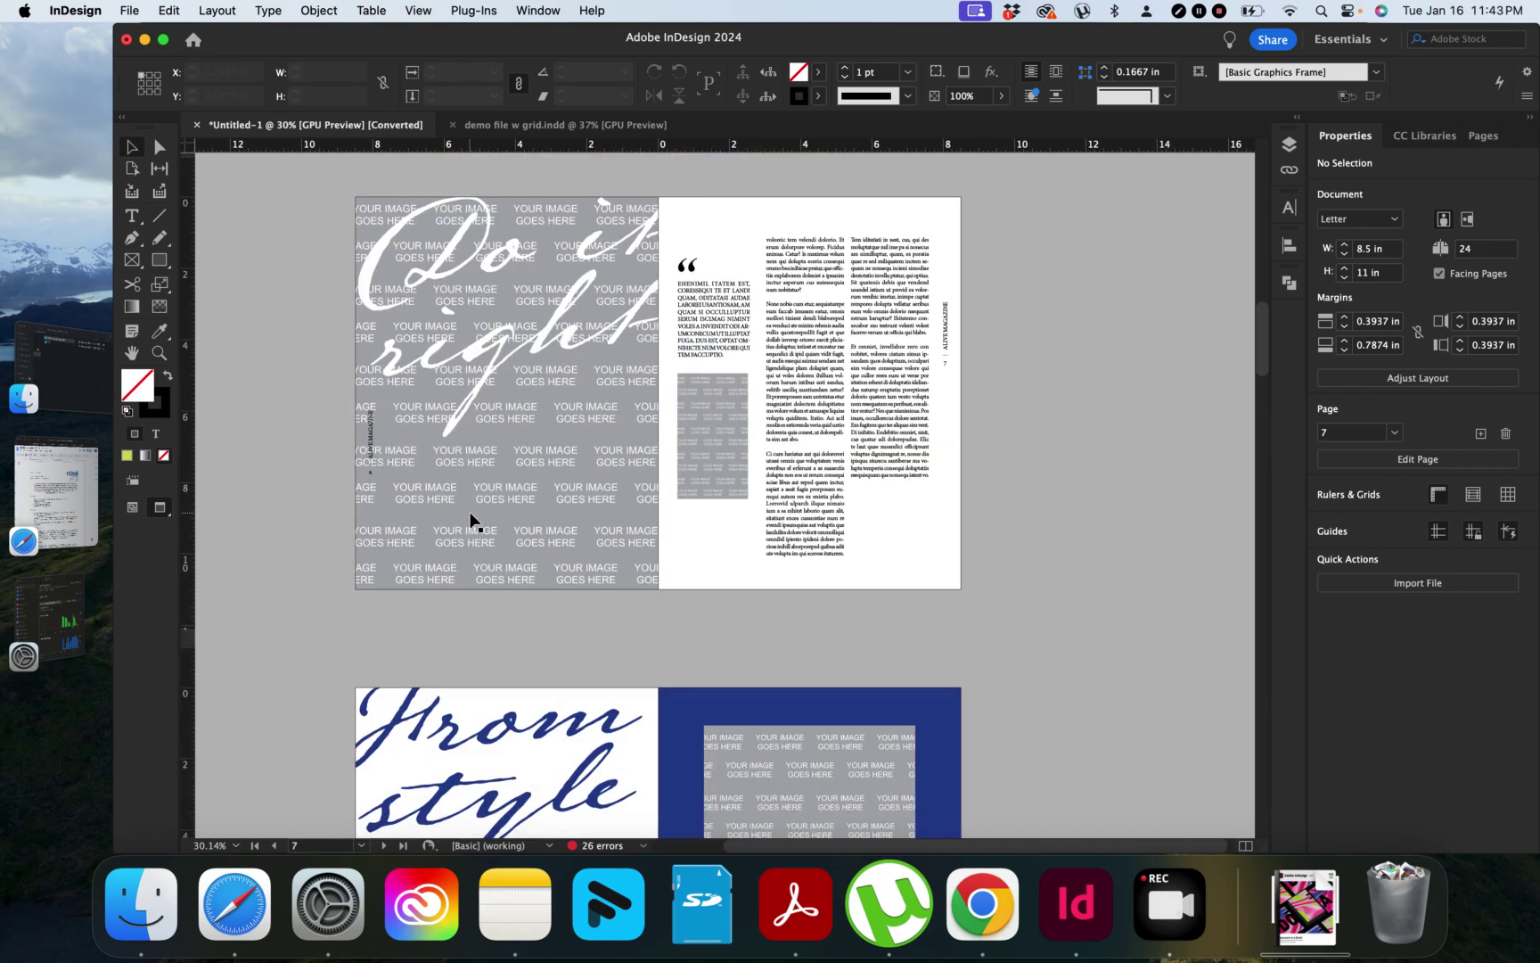
pyautogui.scroll(-5, 472, 521)
pyautogui.scroll(20, 473, 521)
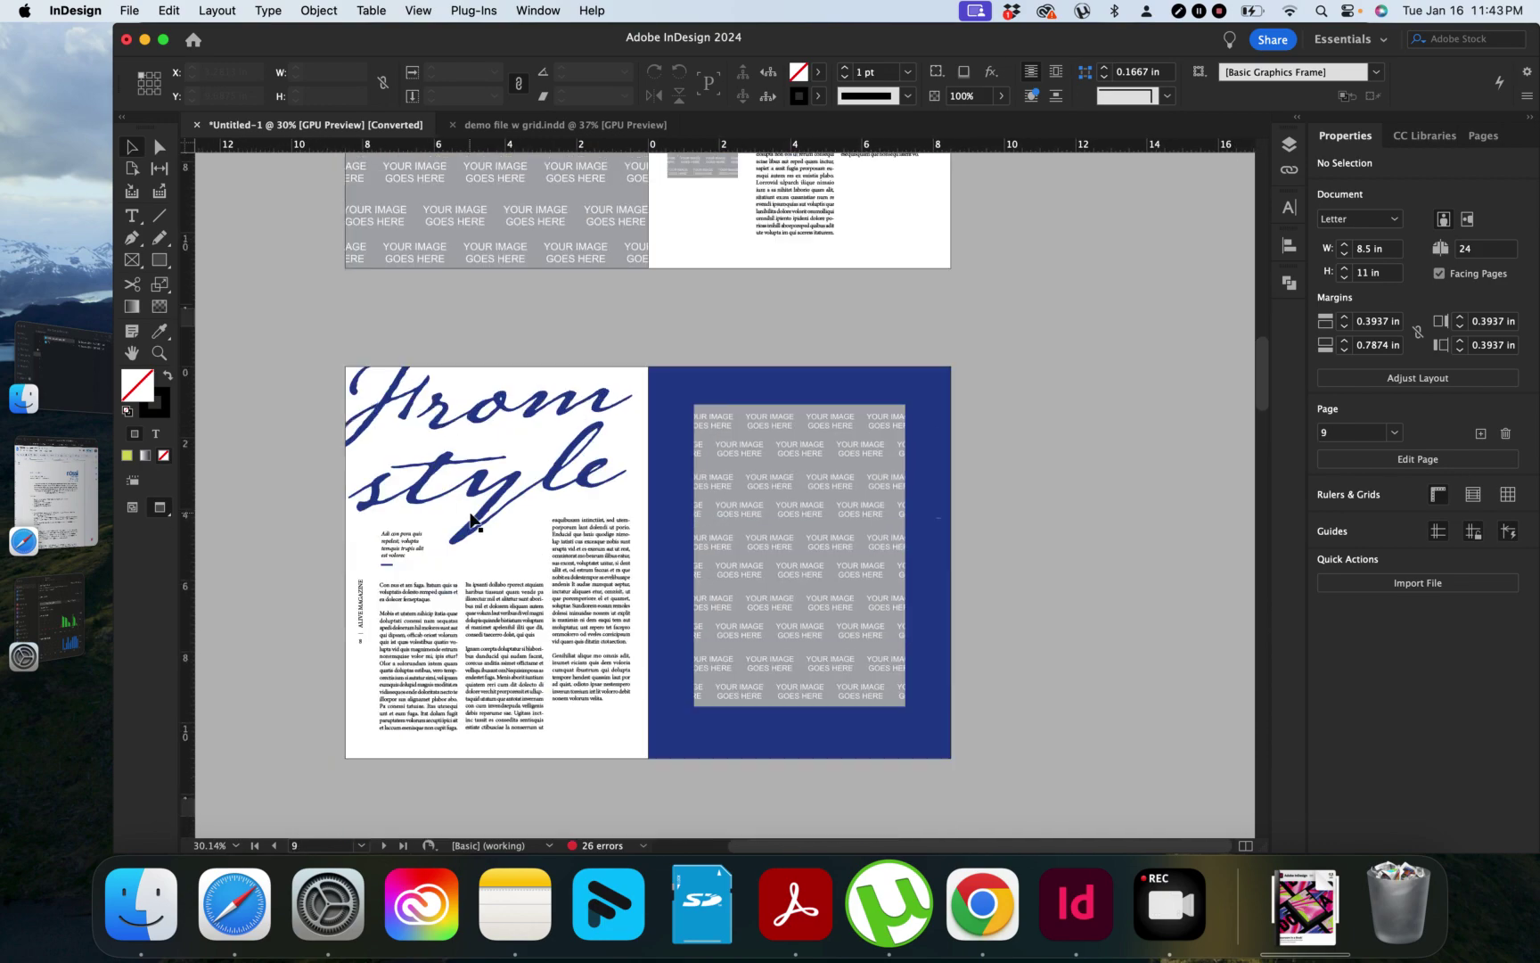
pyautogui.click(576, 400)
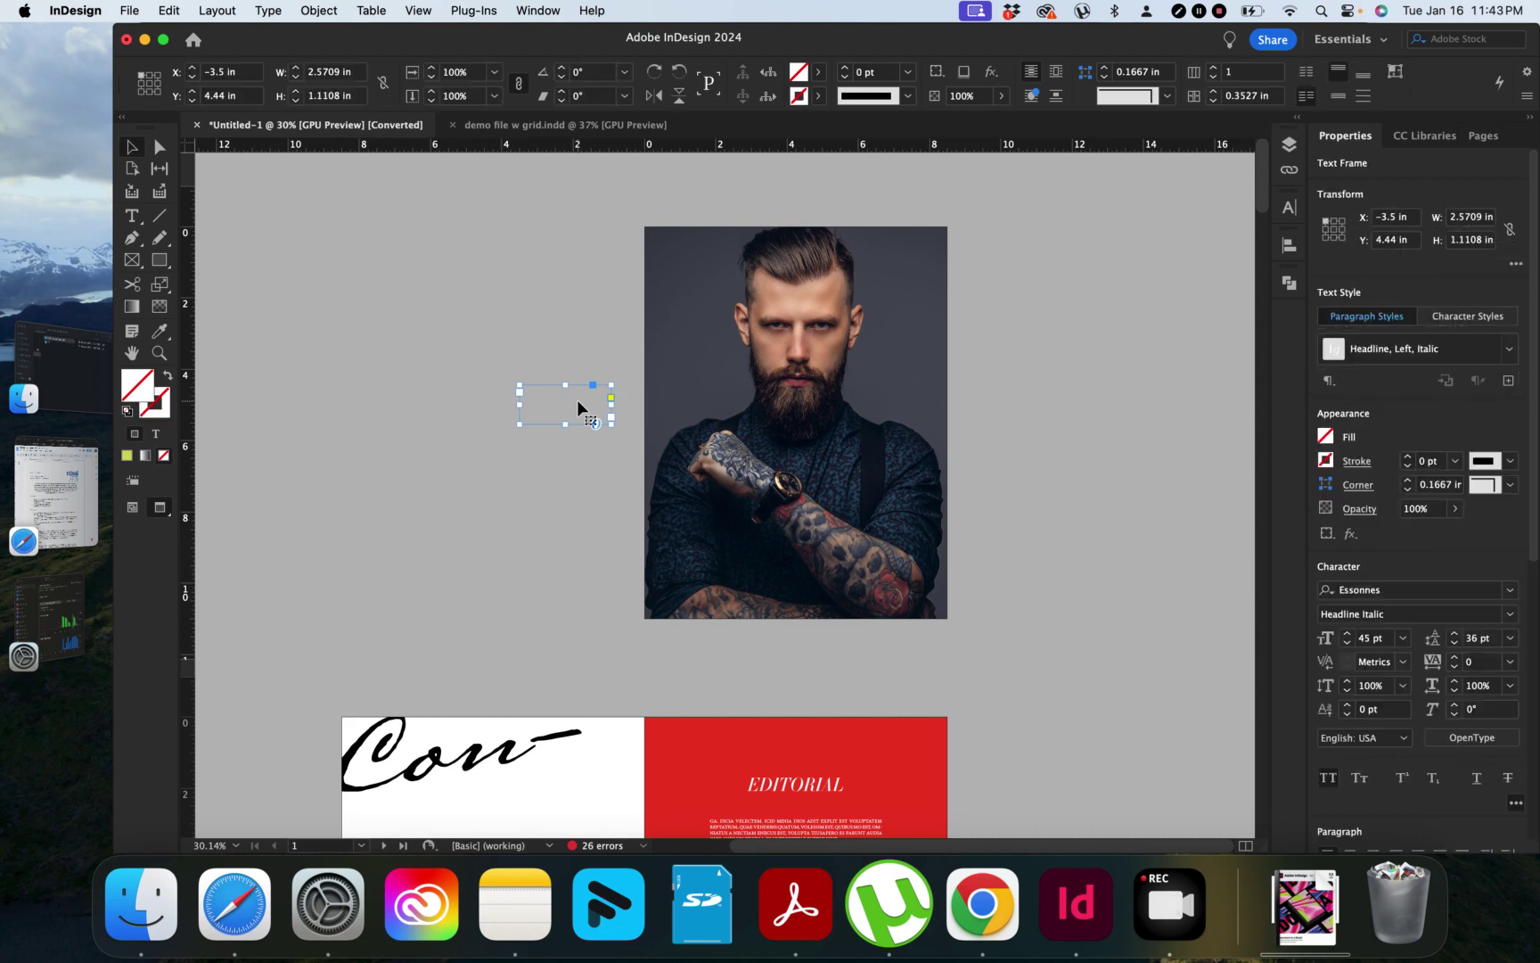
pyautogui.click(561, 335)
pyautogui.press('w')
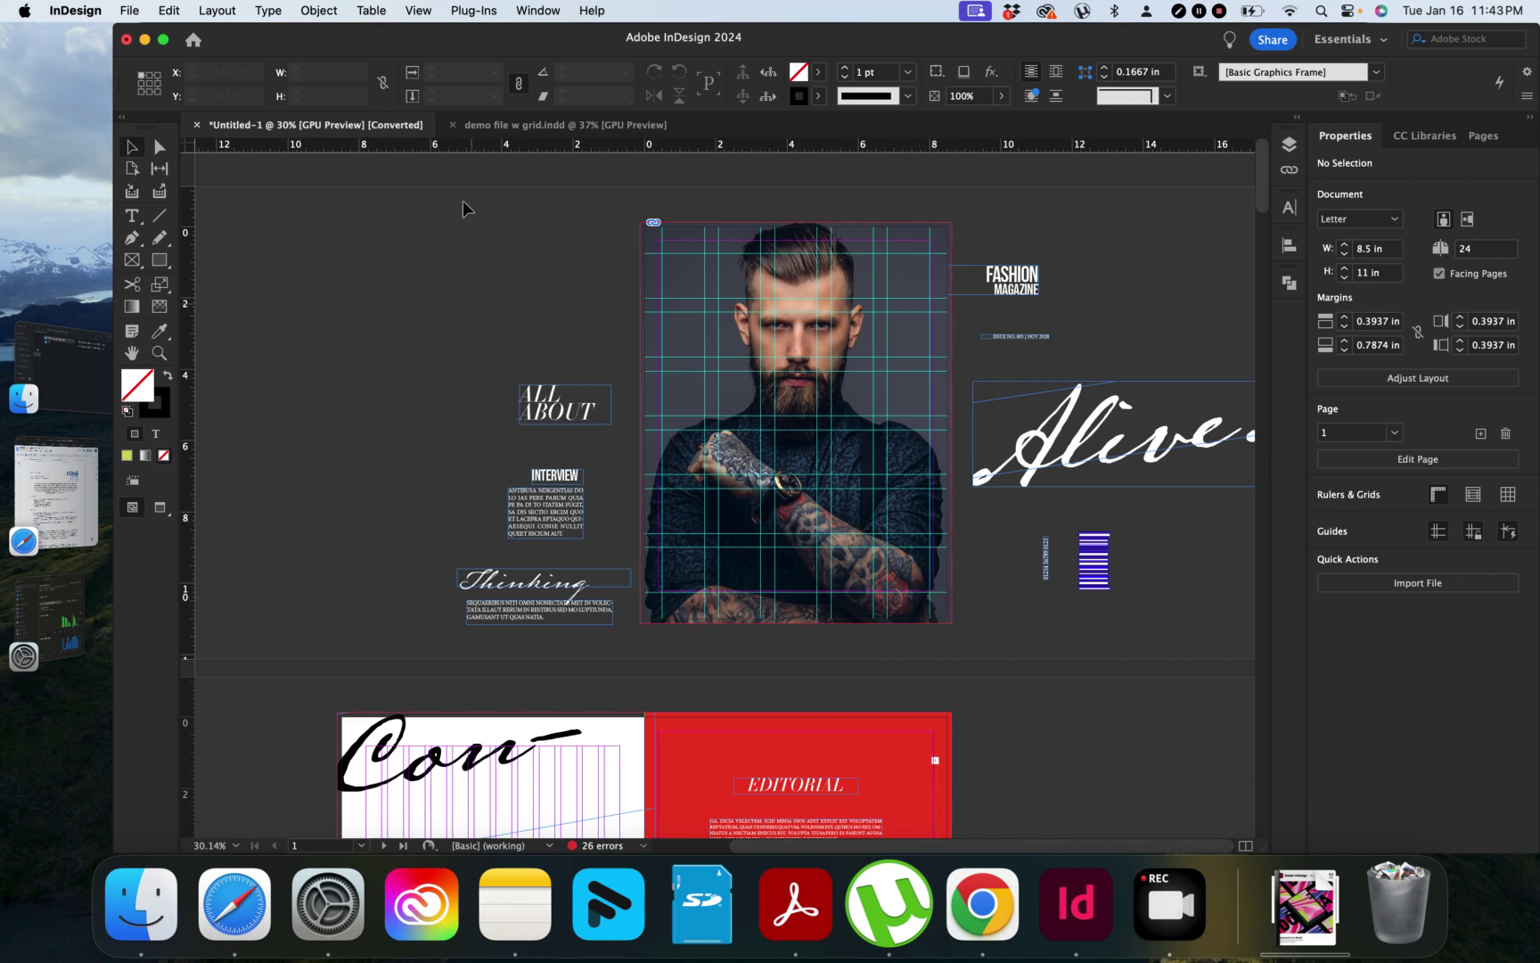
# Move the ruler zero point near the cover's upper-left margin corner and undo a trial shift of a horizontal guide.
pyautogui.moveTo(187, 151); pyautogui.dragTo(661, 248)
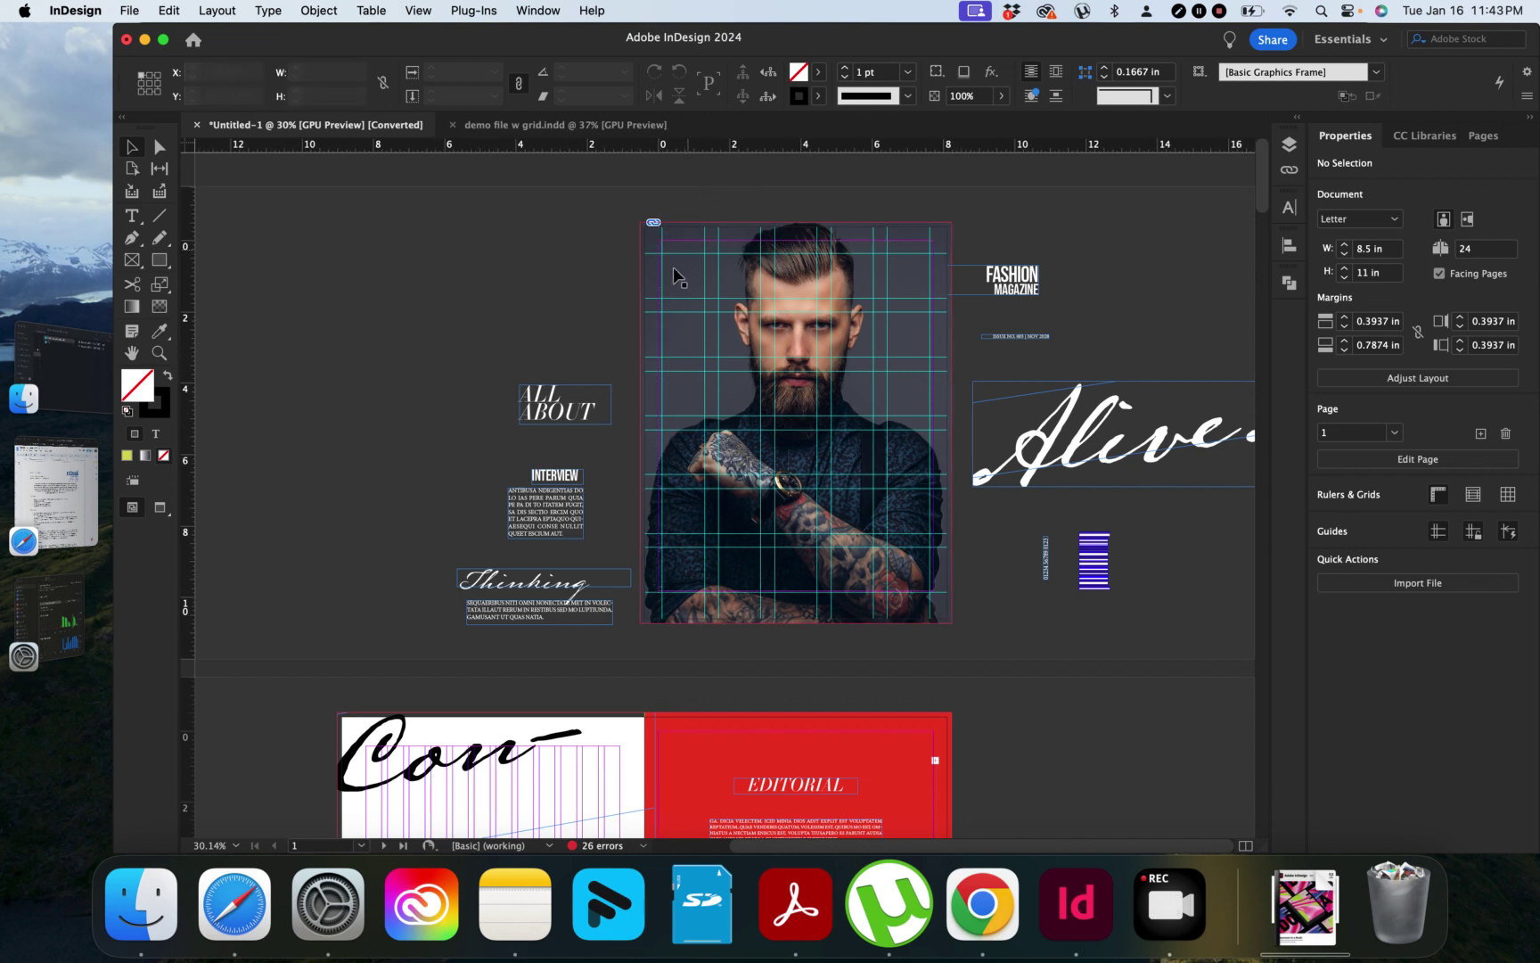
pyautogui.moveTo(649, 254); pyautogui.dragTo(648, 321)
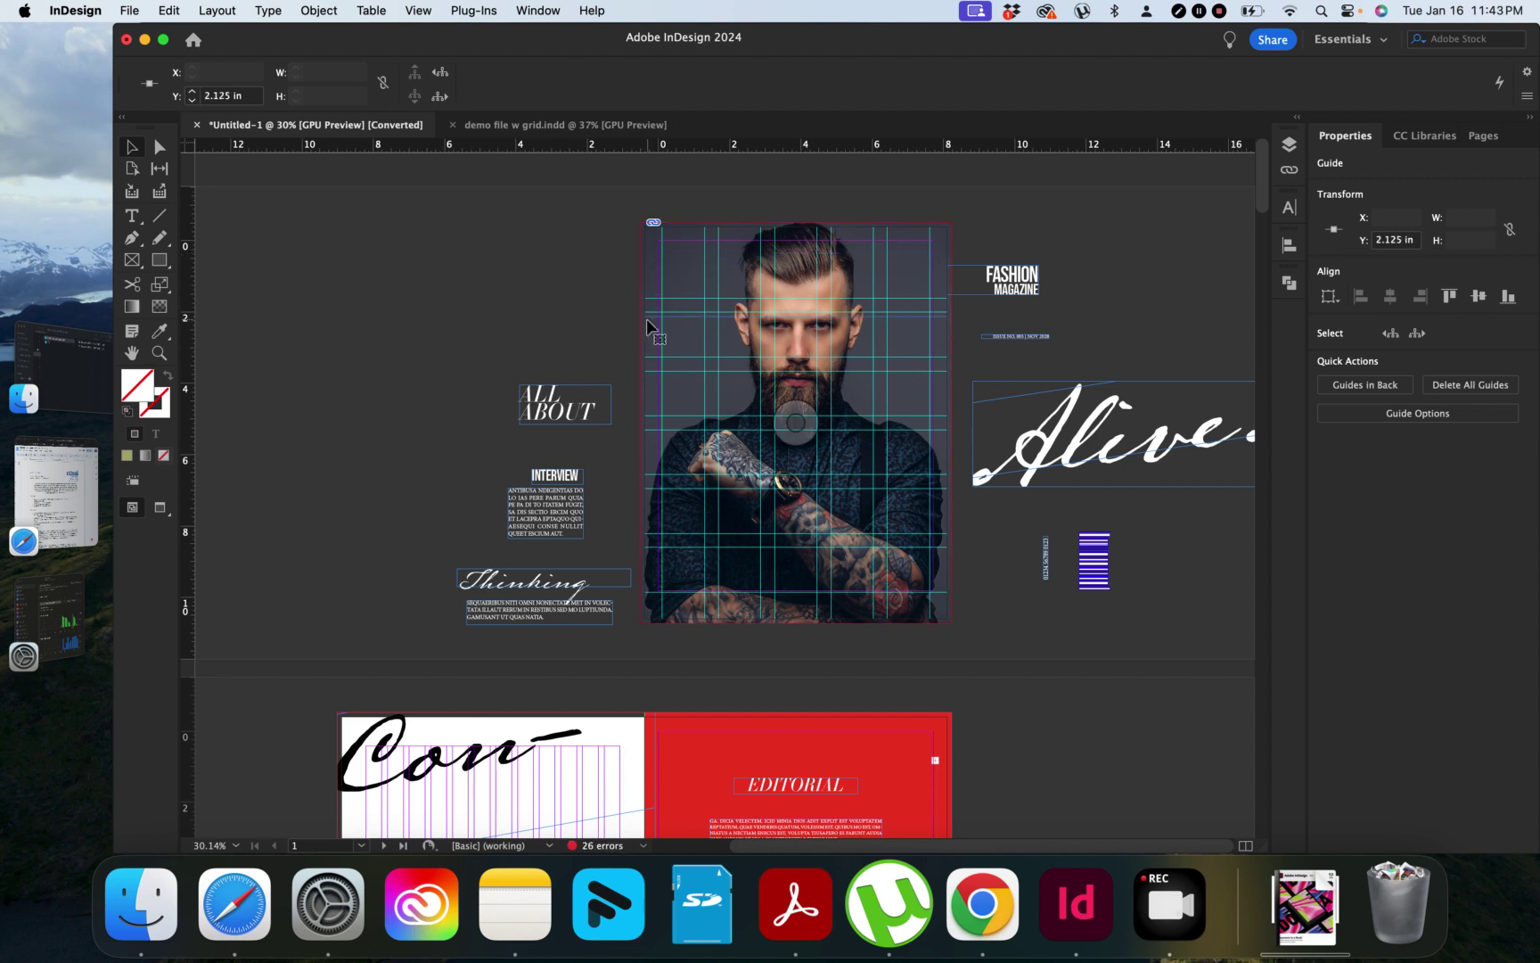
pyautogui.press('super+z')
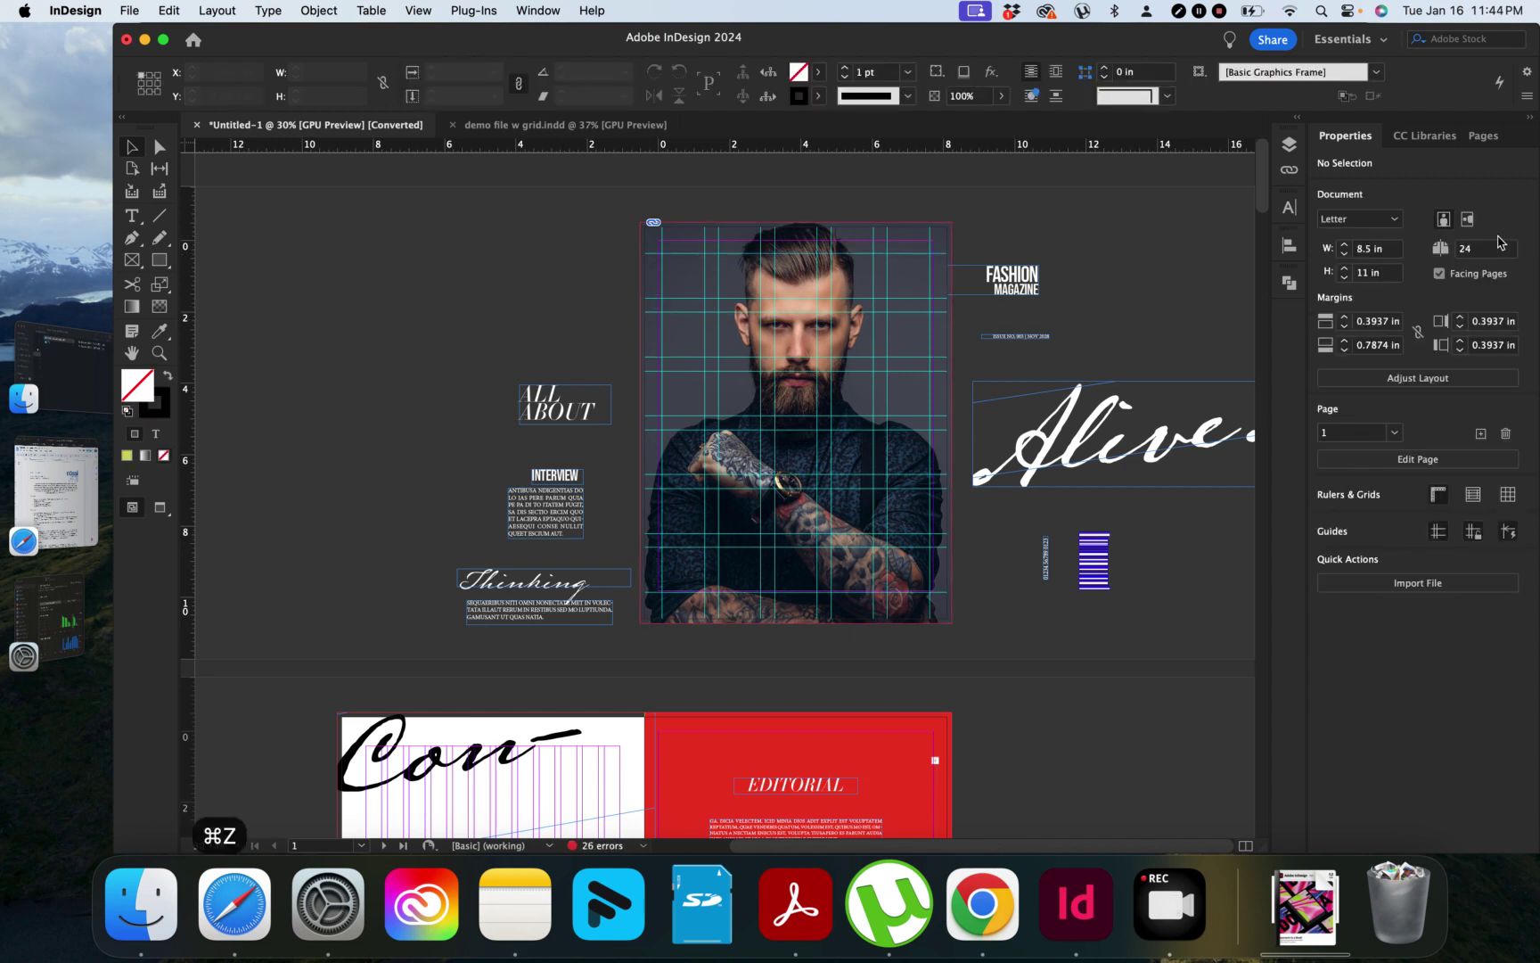
# Enable automatic margin adjustment to page size changes and apply the layout adjustment.
pyautogui.click(1418, 378)
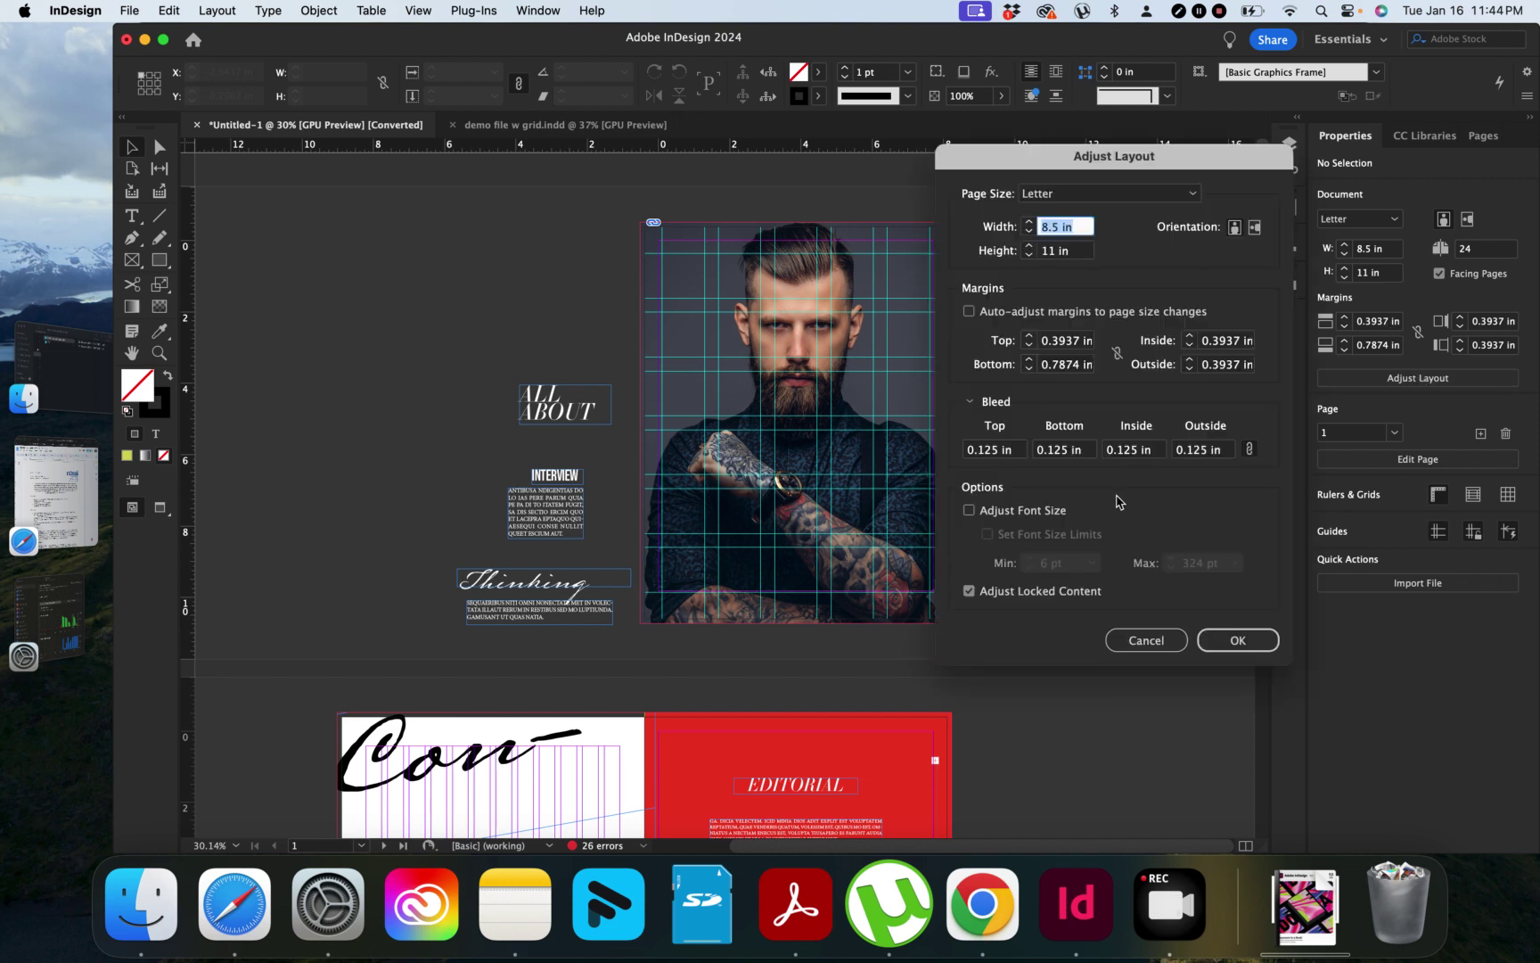
pyautogui.click(1085, 314)
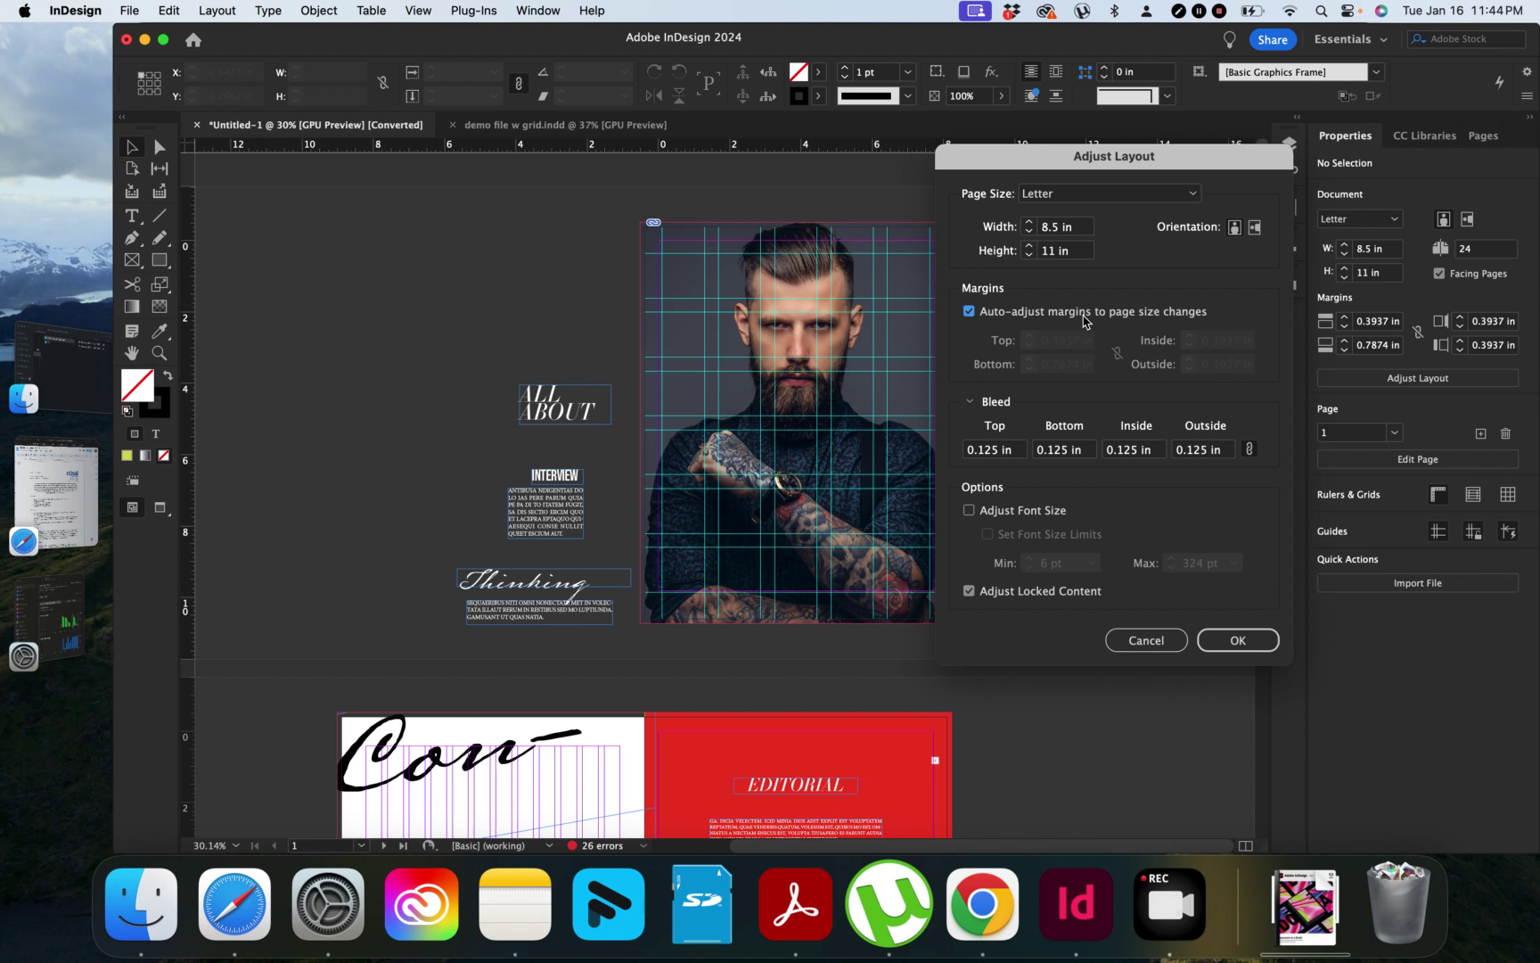
pyautogui.click(1247, 638)
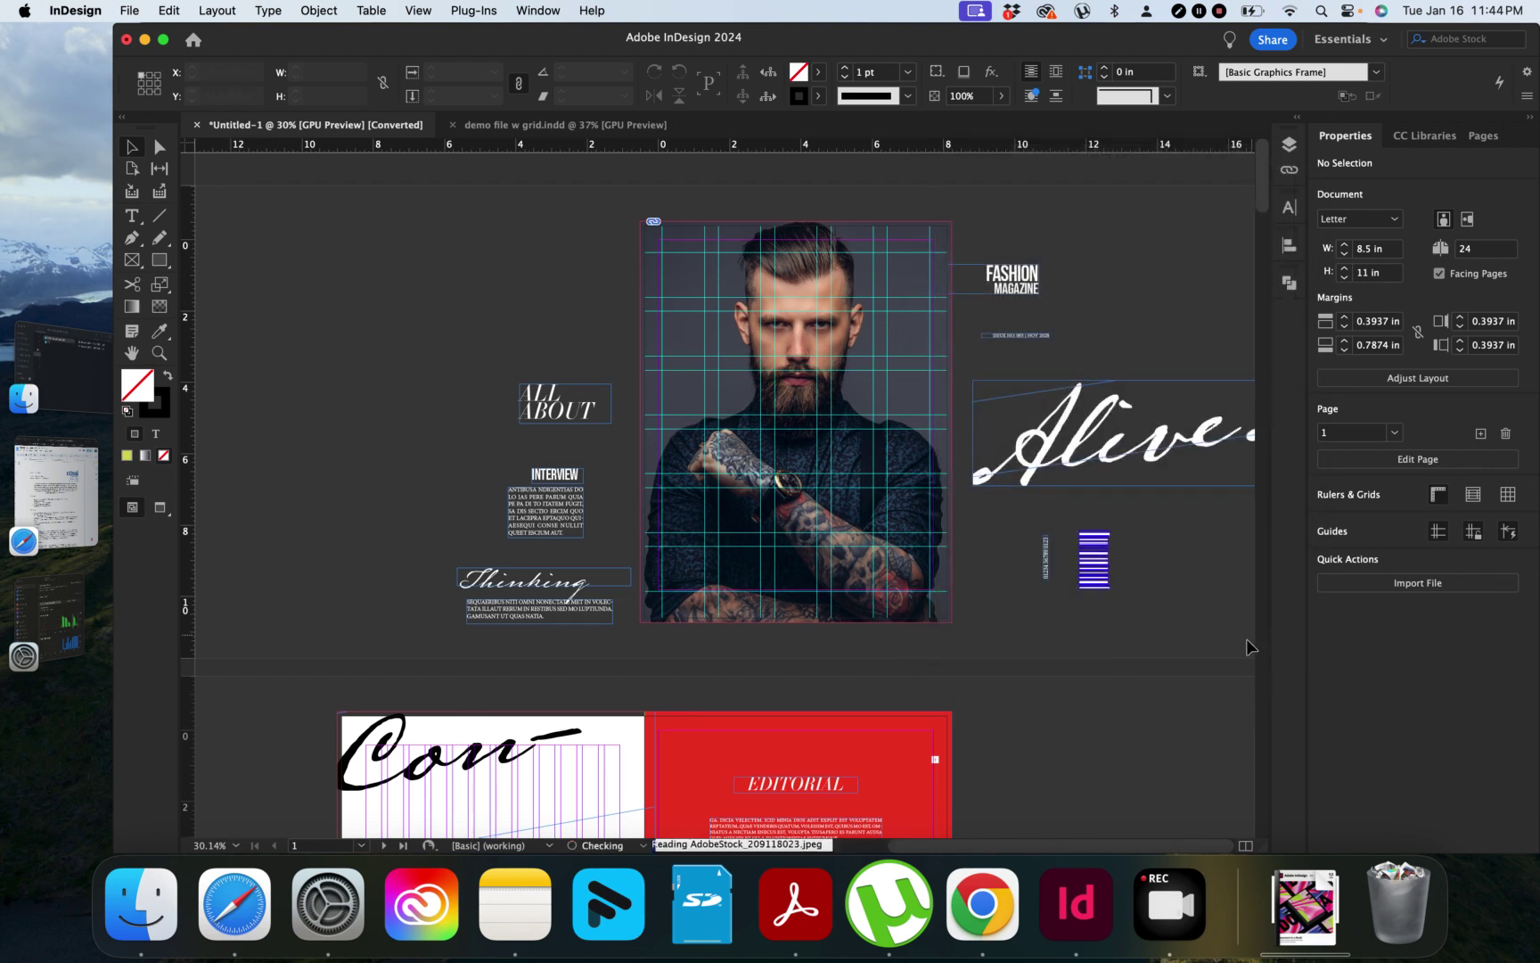
pyautogui.click(1450, 385)
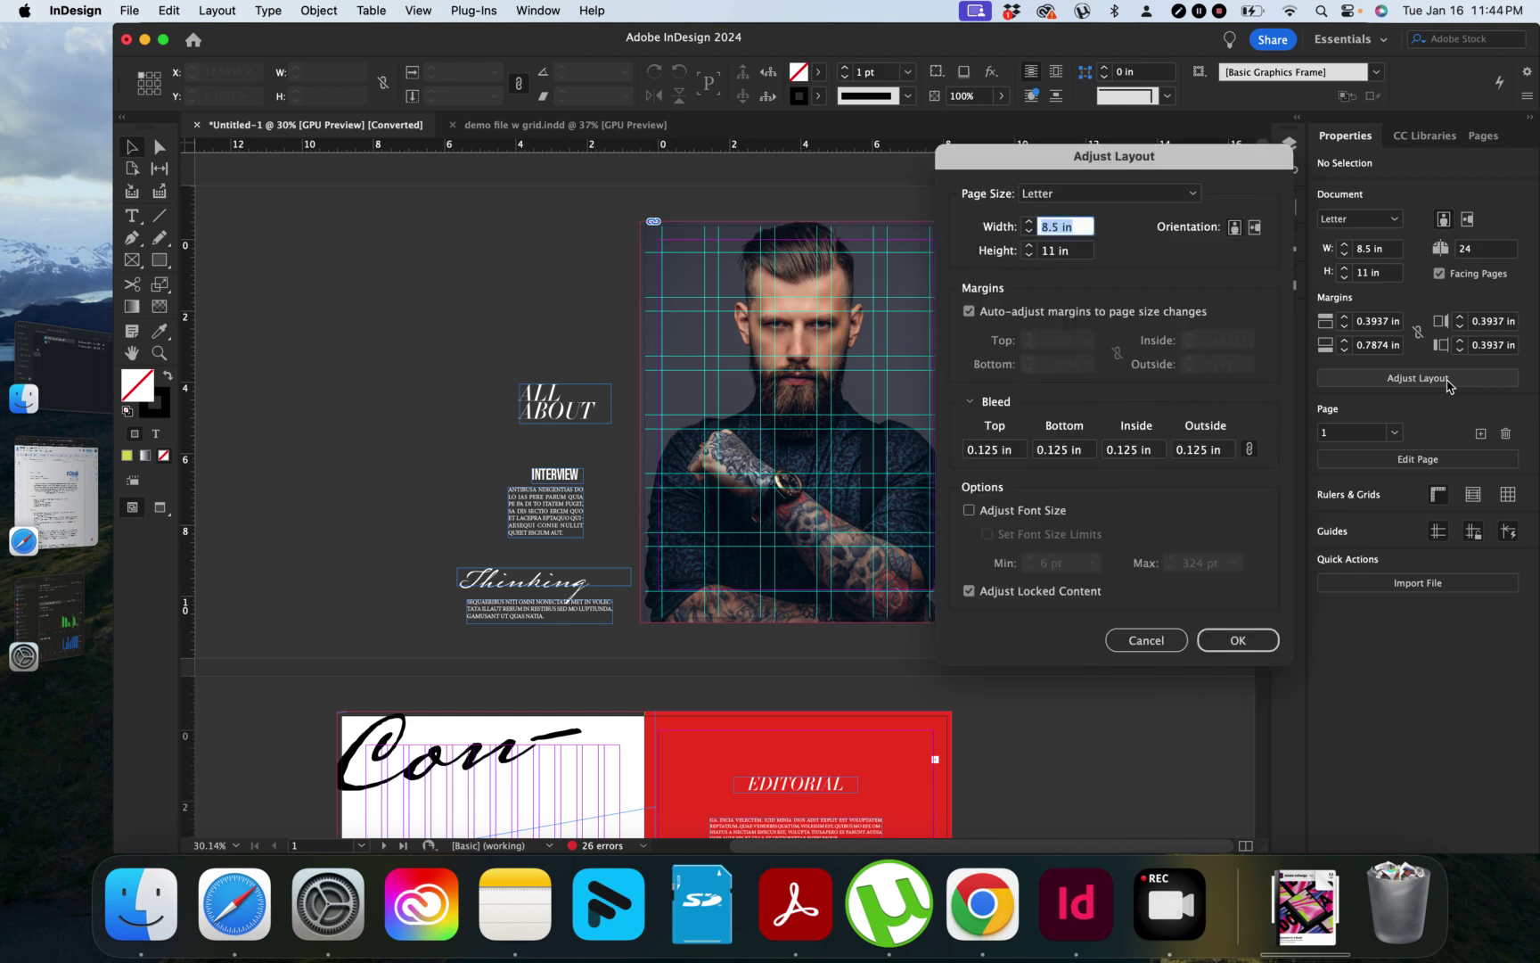
pyautogui.click(971, 312)
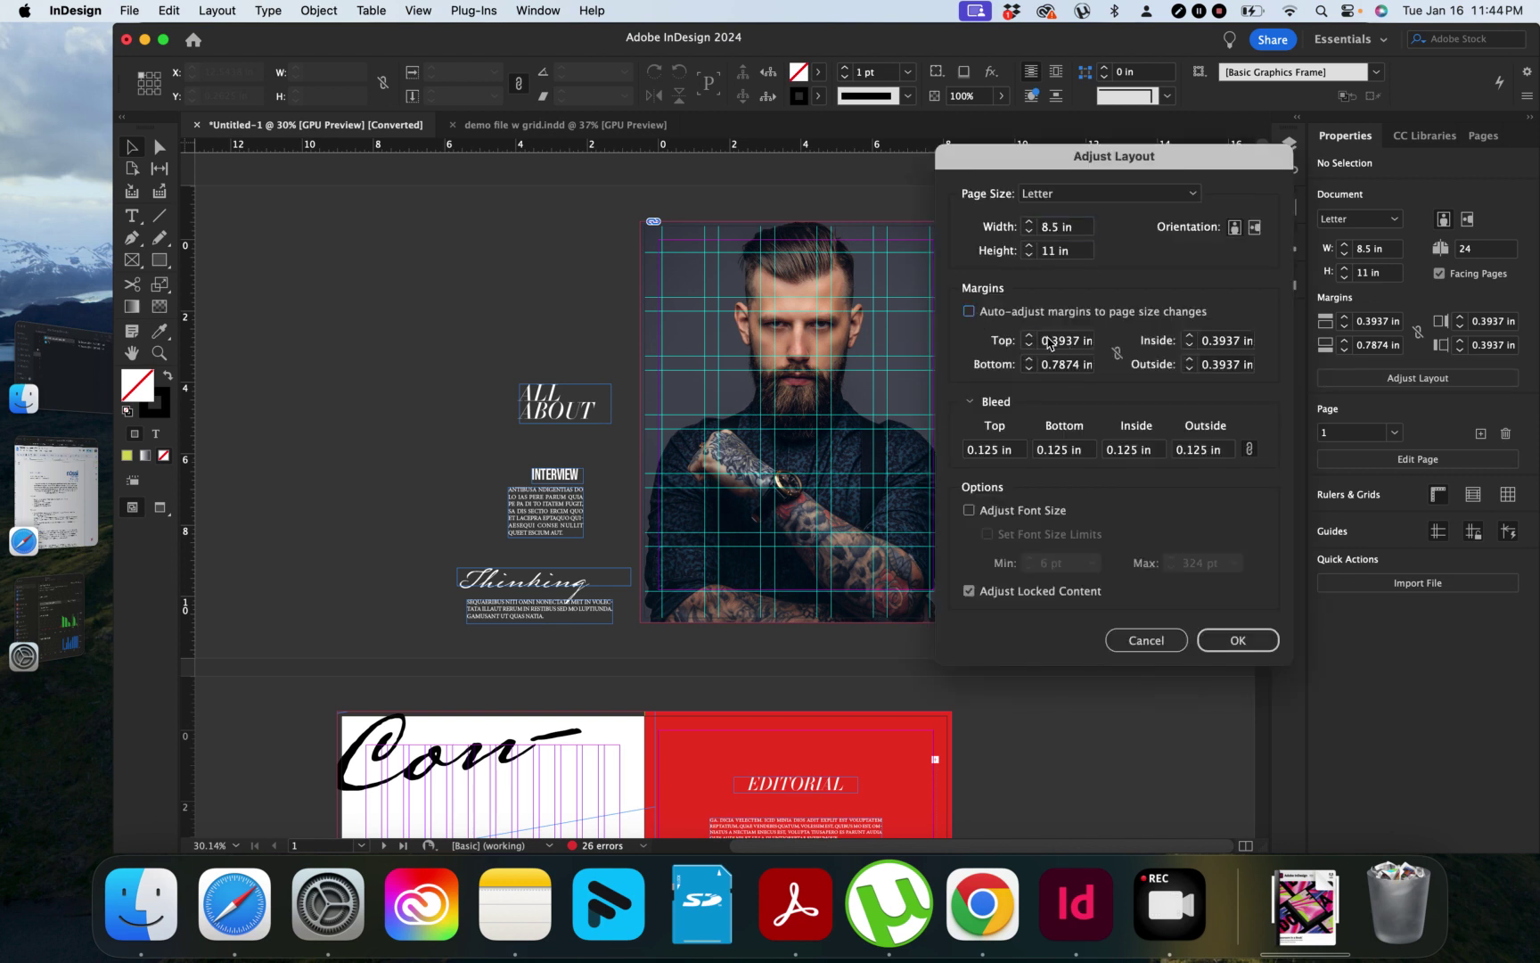
pyautogui.click(1050, 341)
pyautogui.click(1030, 339)
pyautogui.click(1030, 339)
pyautogui.press('super+z')
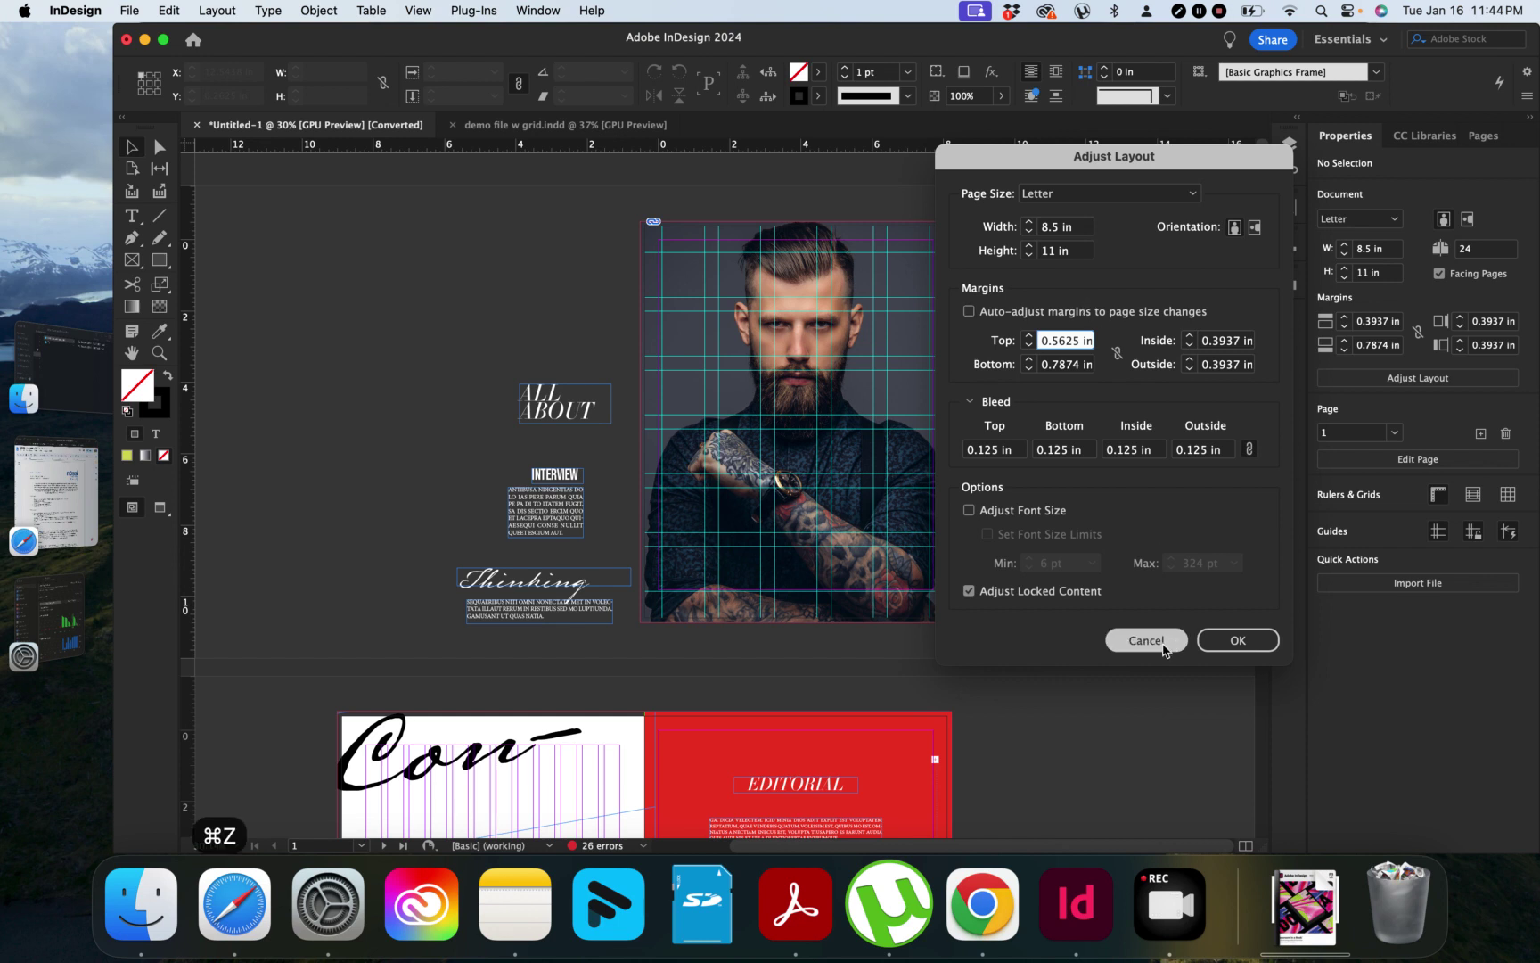
pyautogui.click(1154, 645)
# Start creating cover guides fitted to the margins, removing the existing ruler guides and setting 6 rows and 5 columns.
pyautogui.click(223, 11)
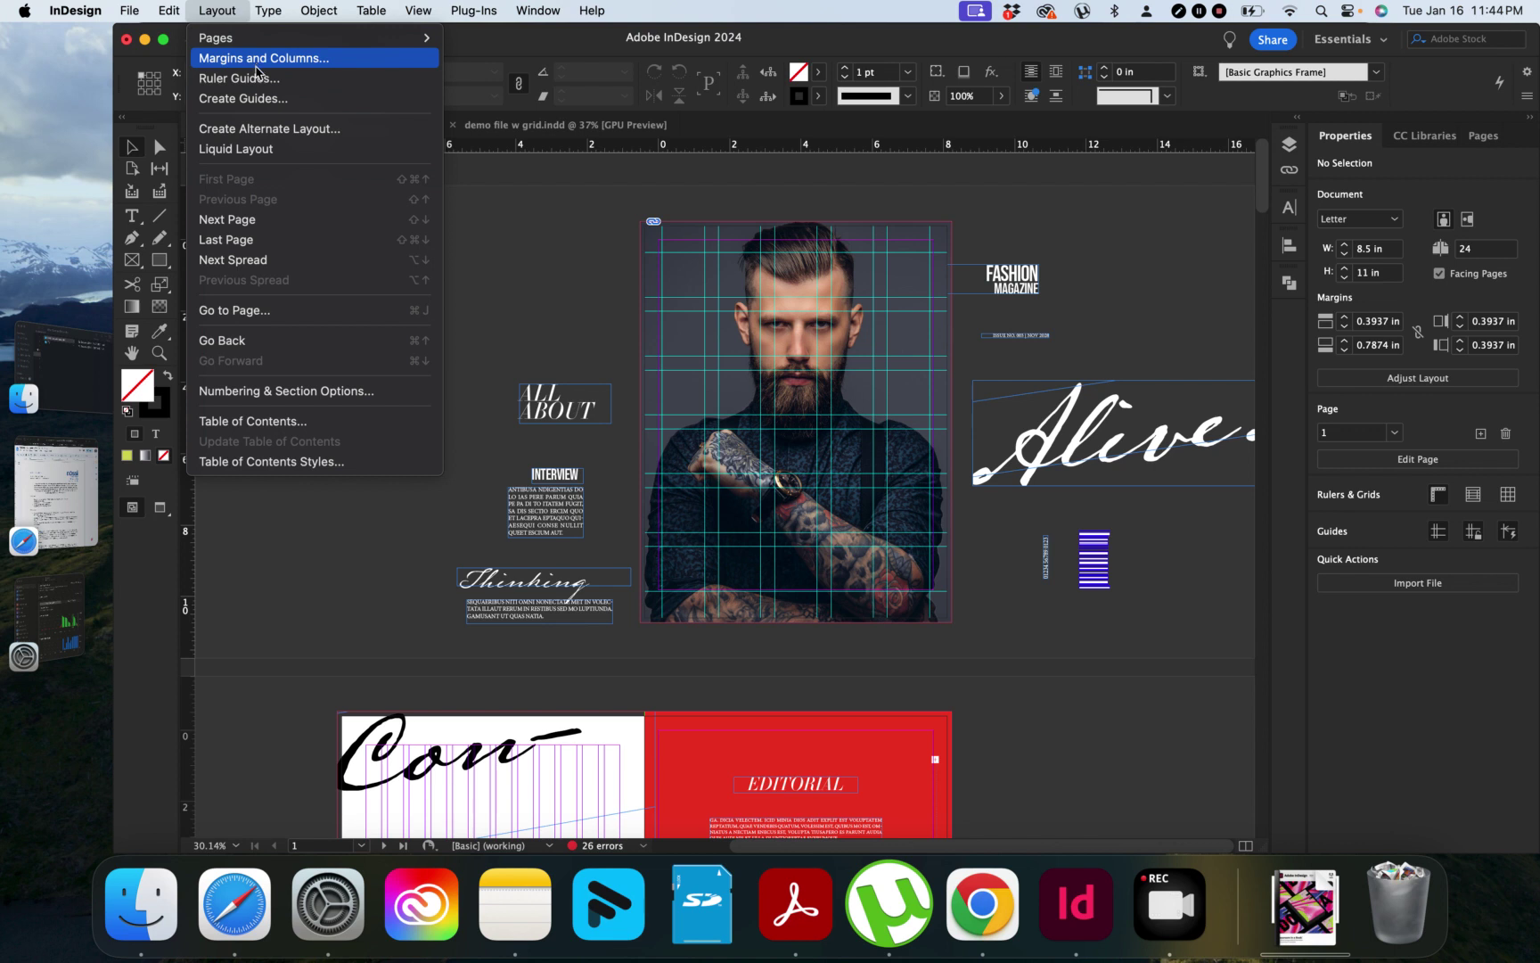
pyautogui.click(241, 98)
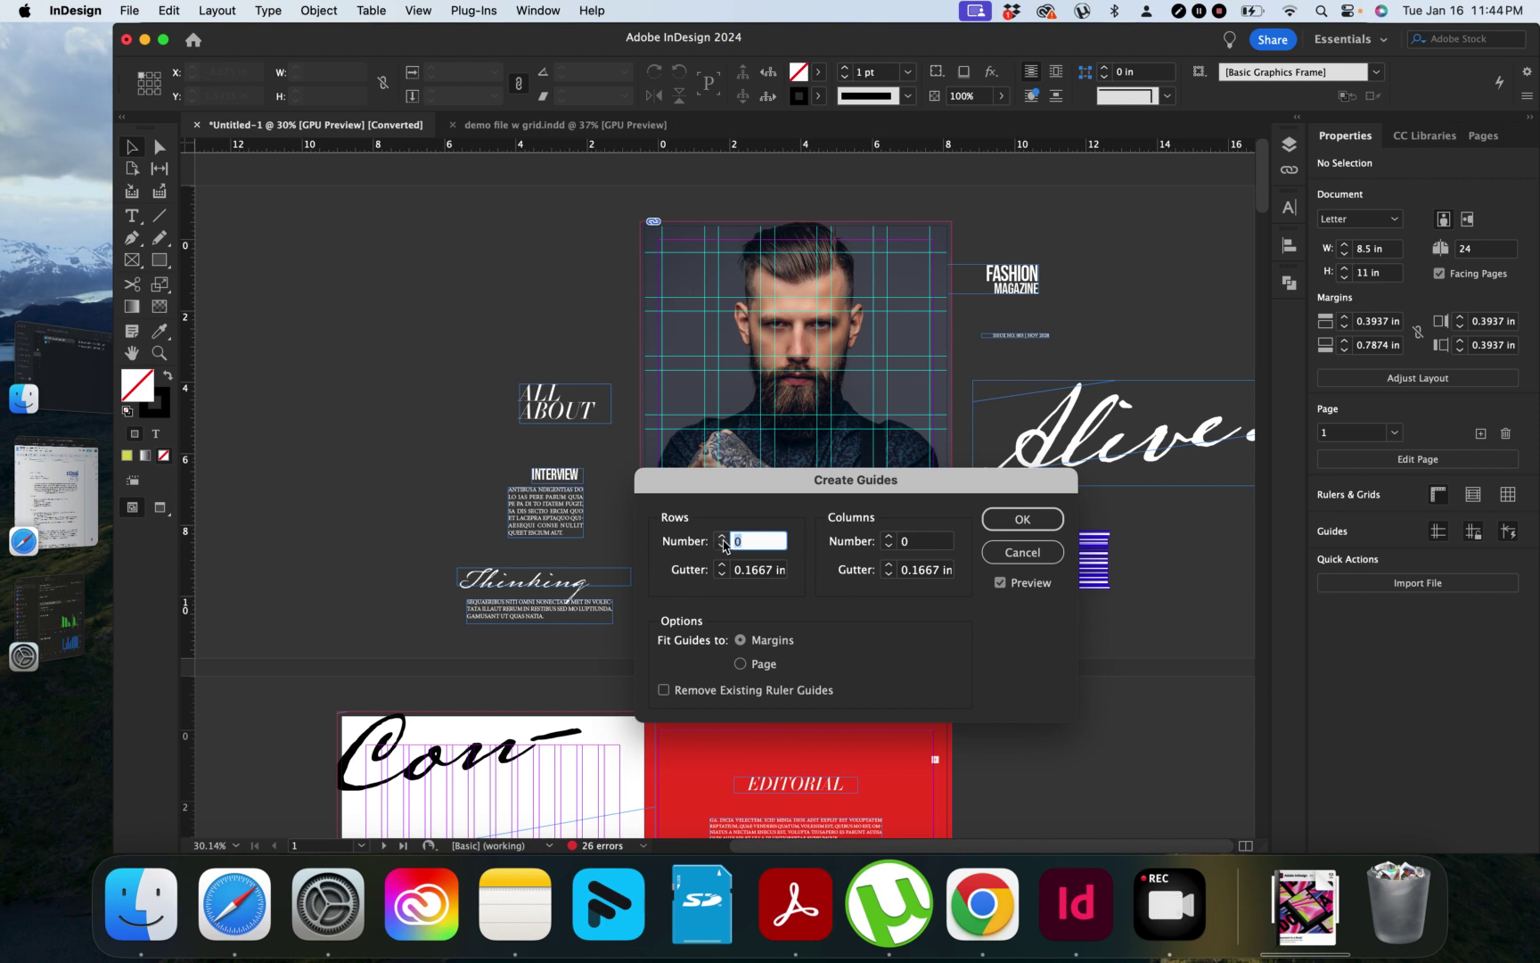
pyautogui.click(667, 690)
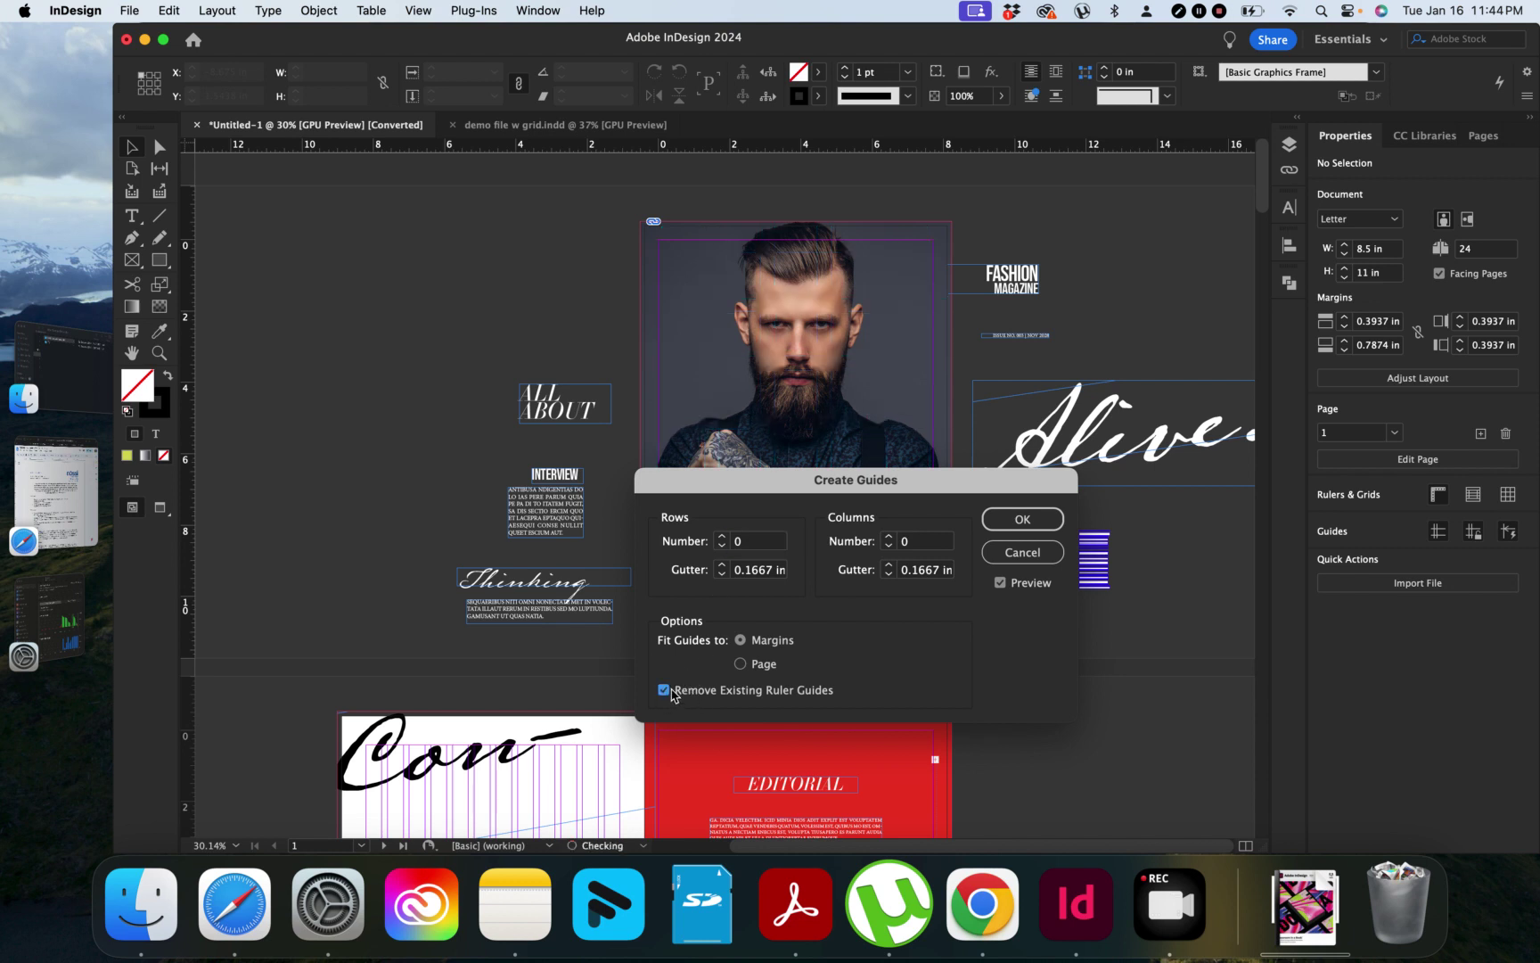
pyautogui.click(745, 546)
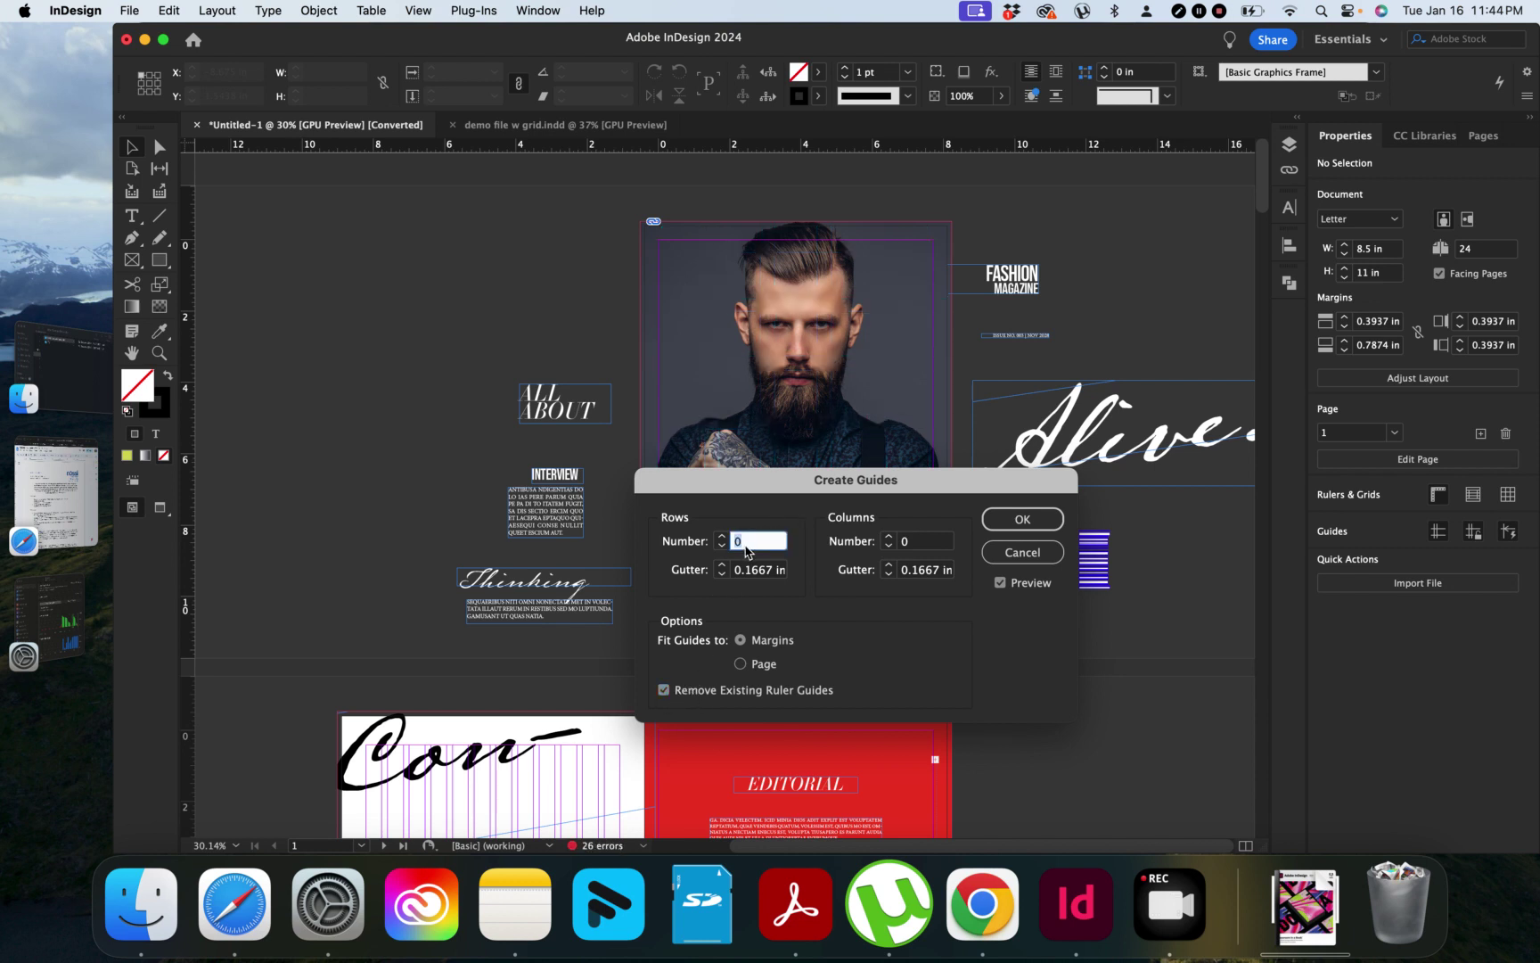
pyautogui.write('6')
pyautogui.click(921, 543)
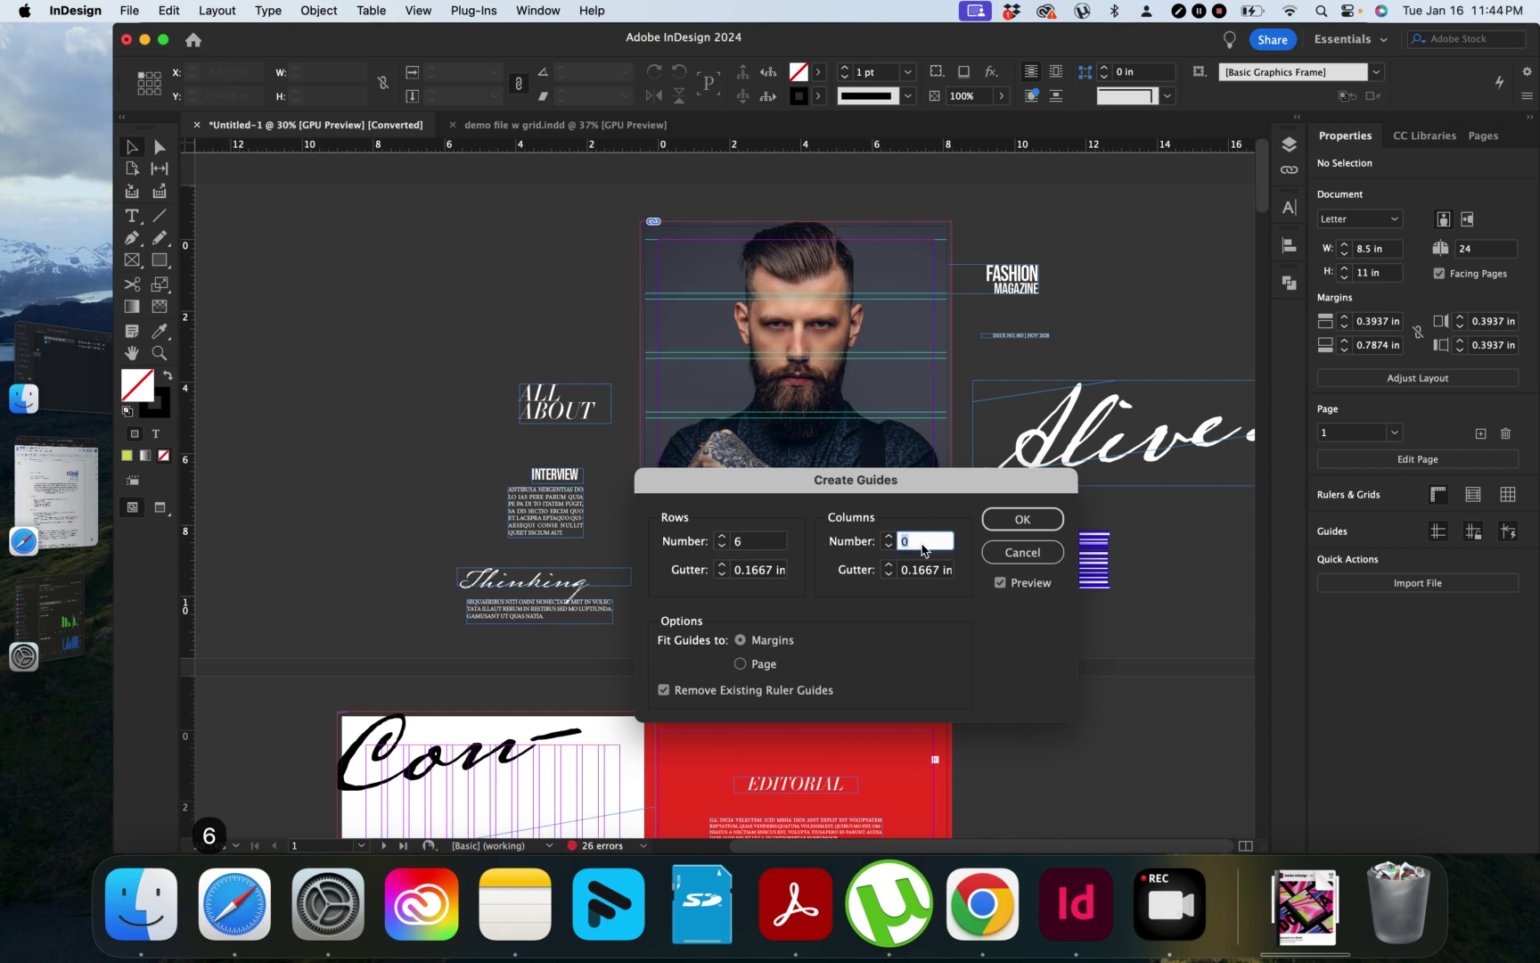
pyautogui.write('5')
# Set both the row and column gutters to 10 mm and create the cover guides with 6 rows and 5 columns.
pyautogui.click(748, 572)
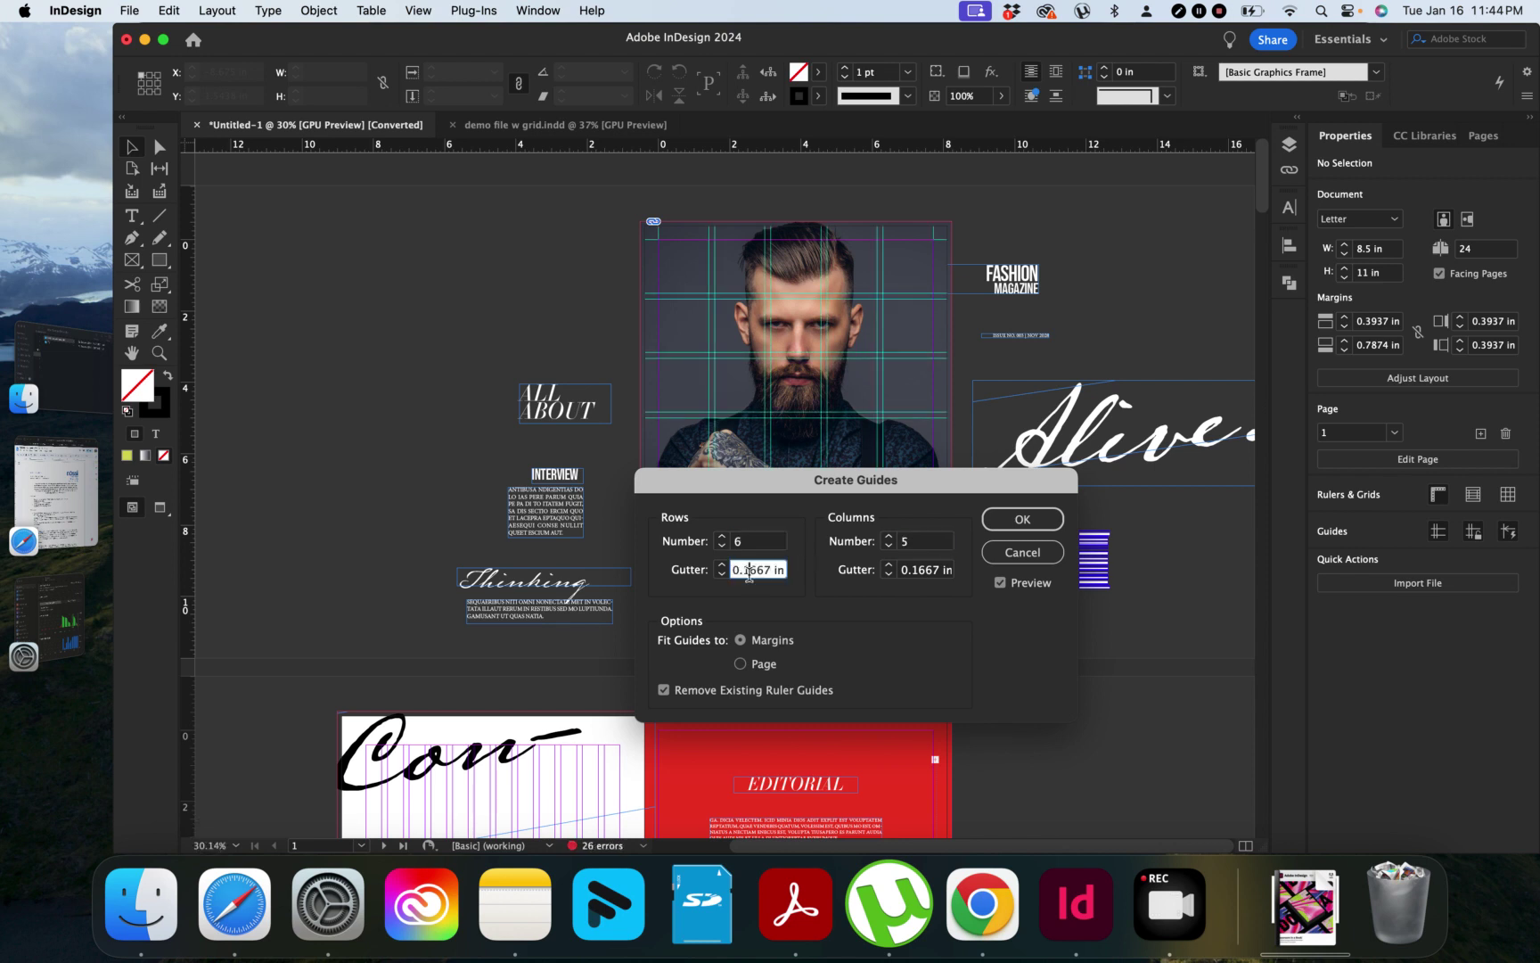
pyautogui.tripleClick(749, 576)
pyautogui.write('10mm')
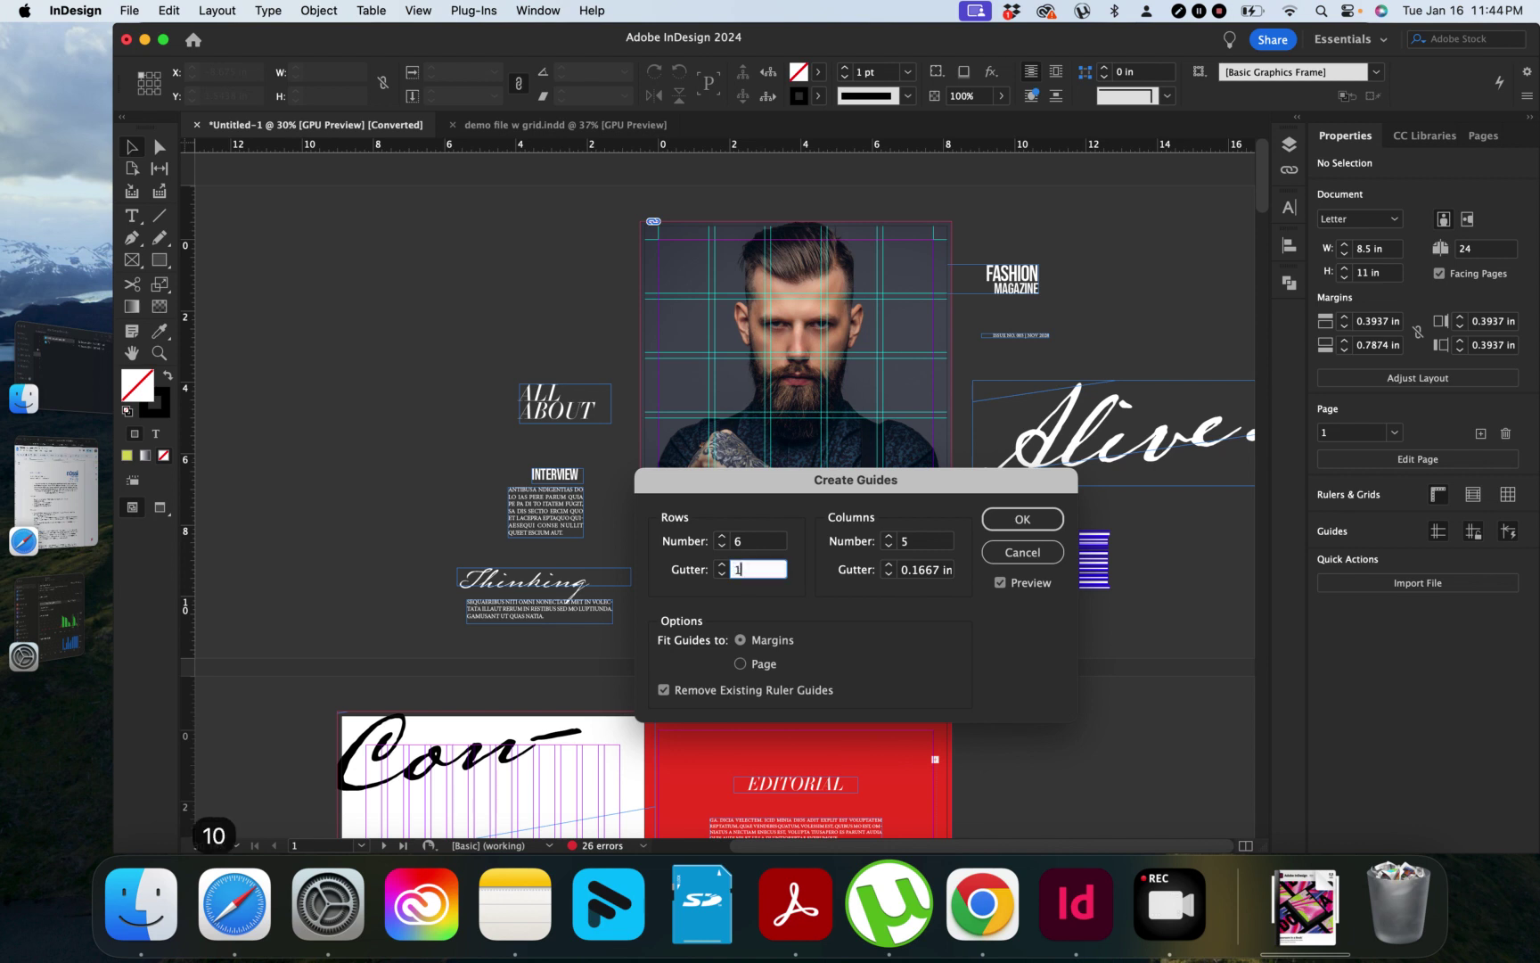
pyautogui.tripleClick(929, 575)
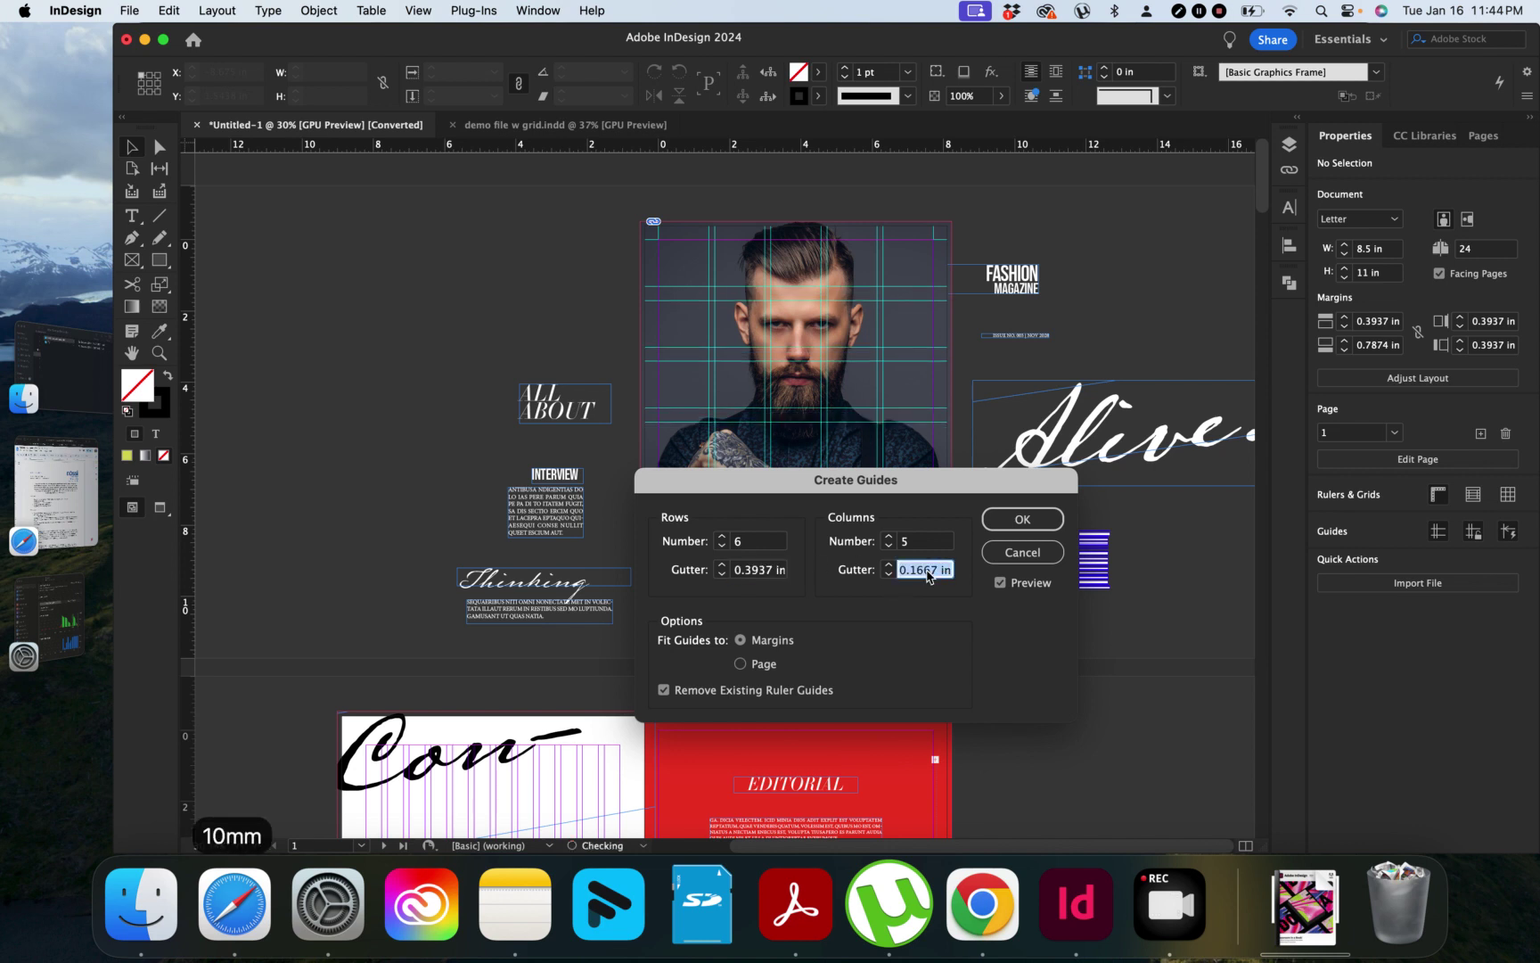
pyautogui.write('10mm')
pyautogui.click(924, 541)
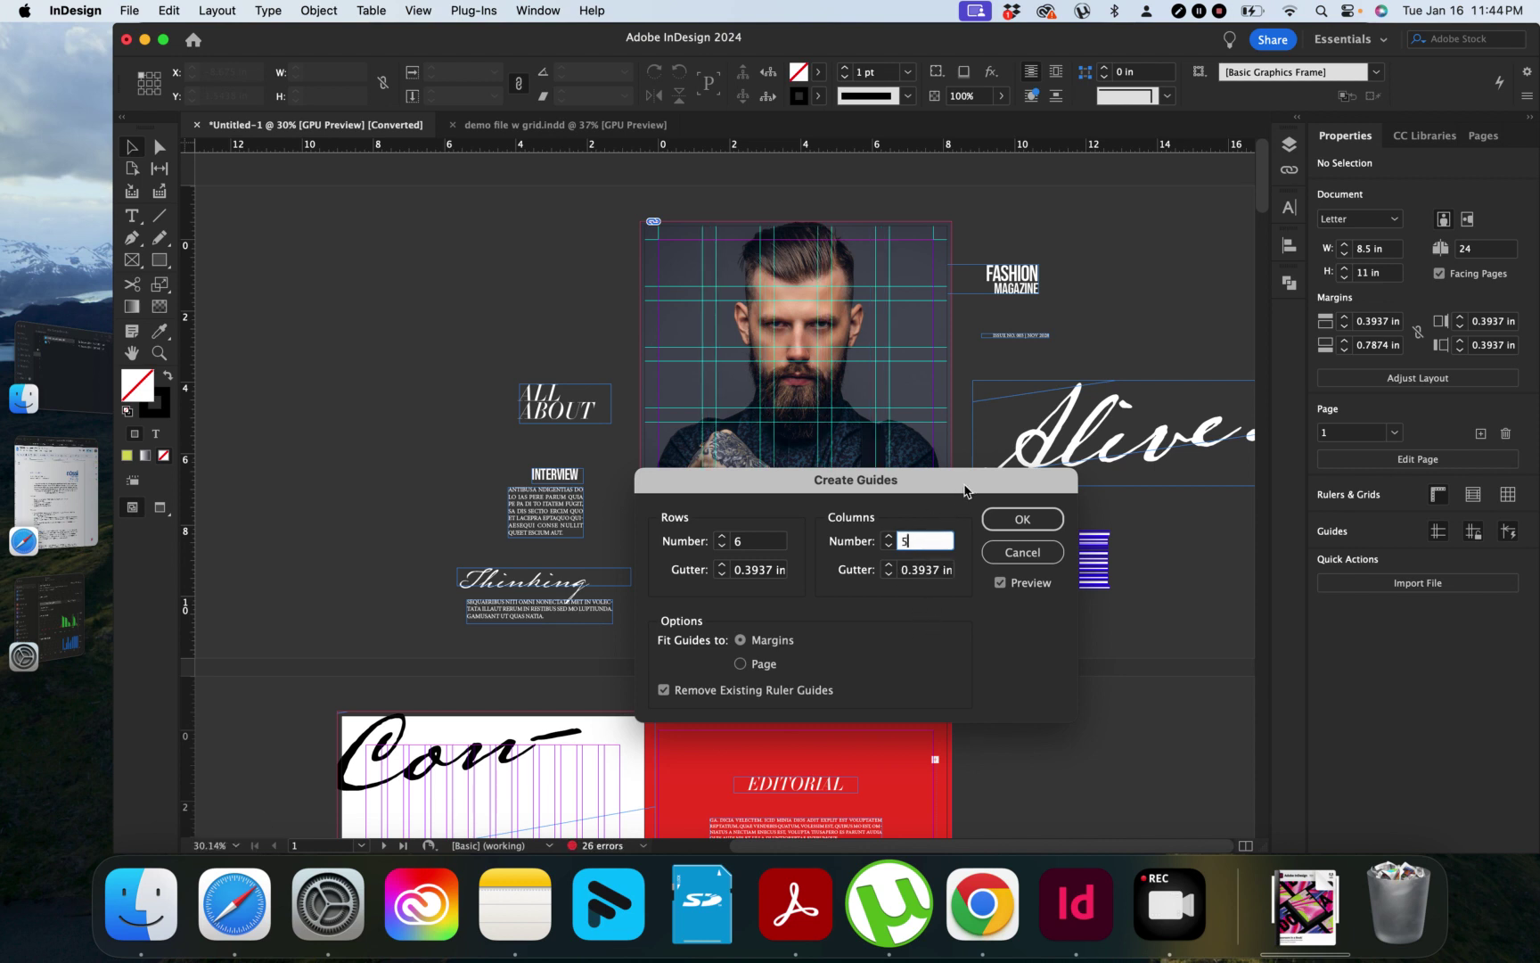
pyautogui.moveTo(966, 490); pyautogui.dragTo(542, 457)
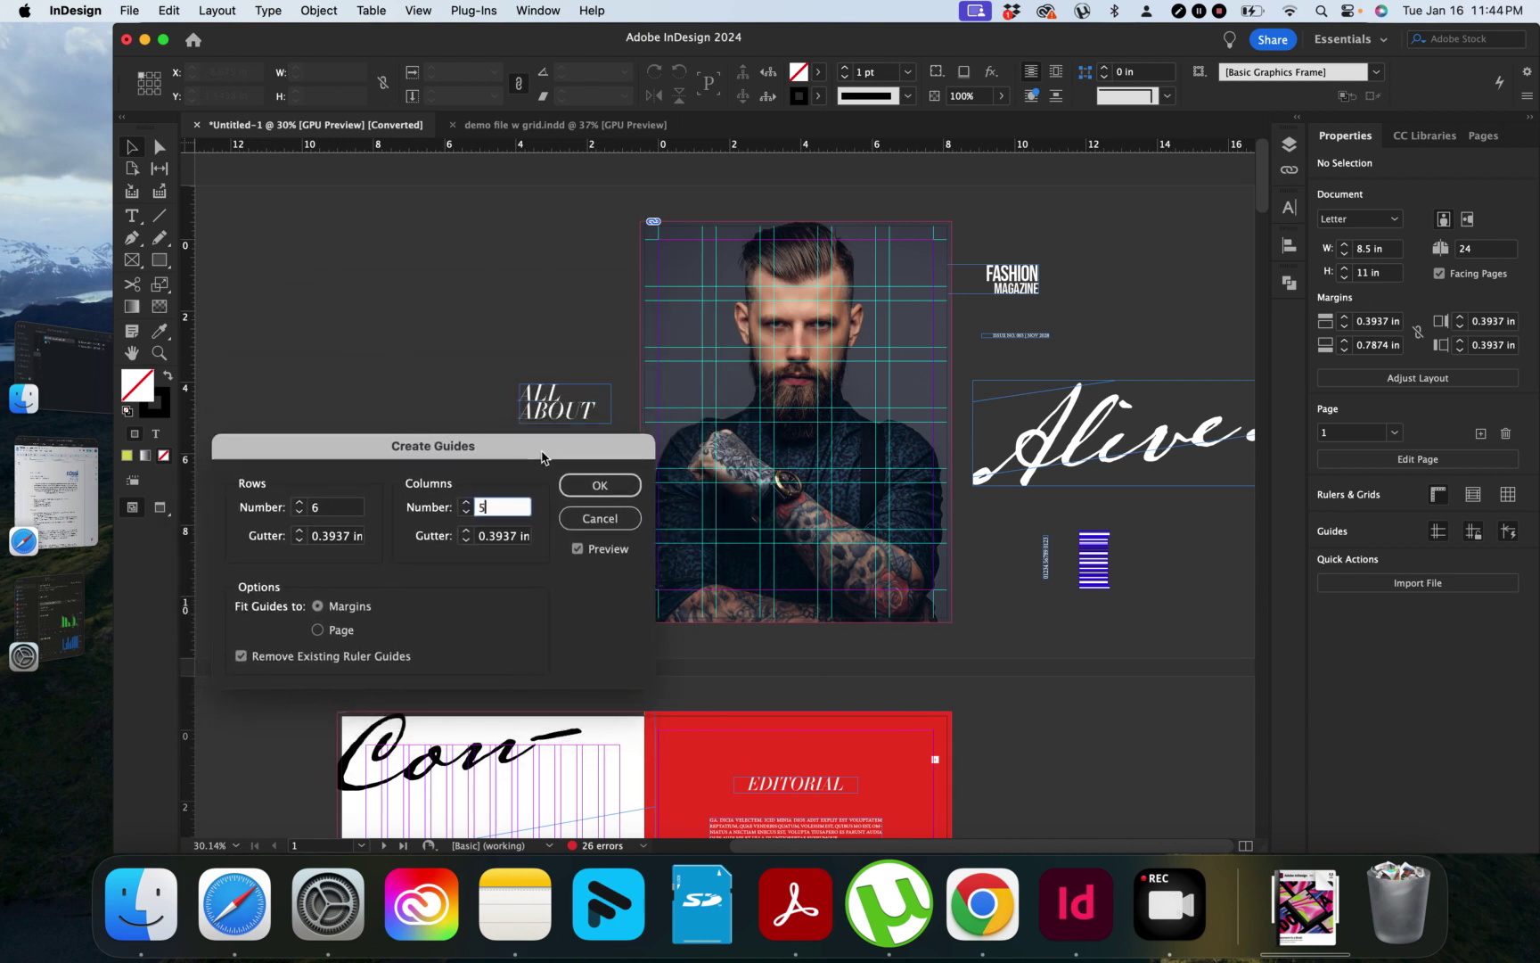
pyautogui.click(600, 488)
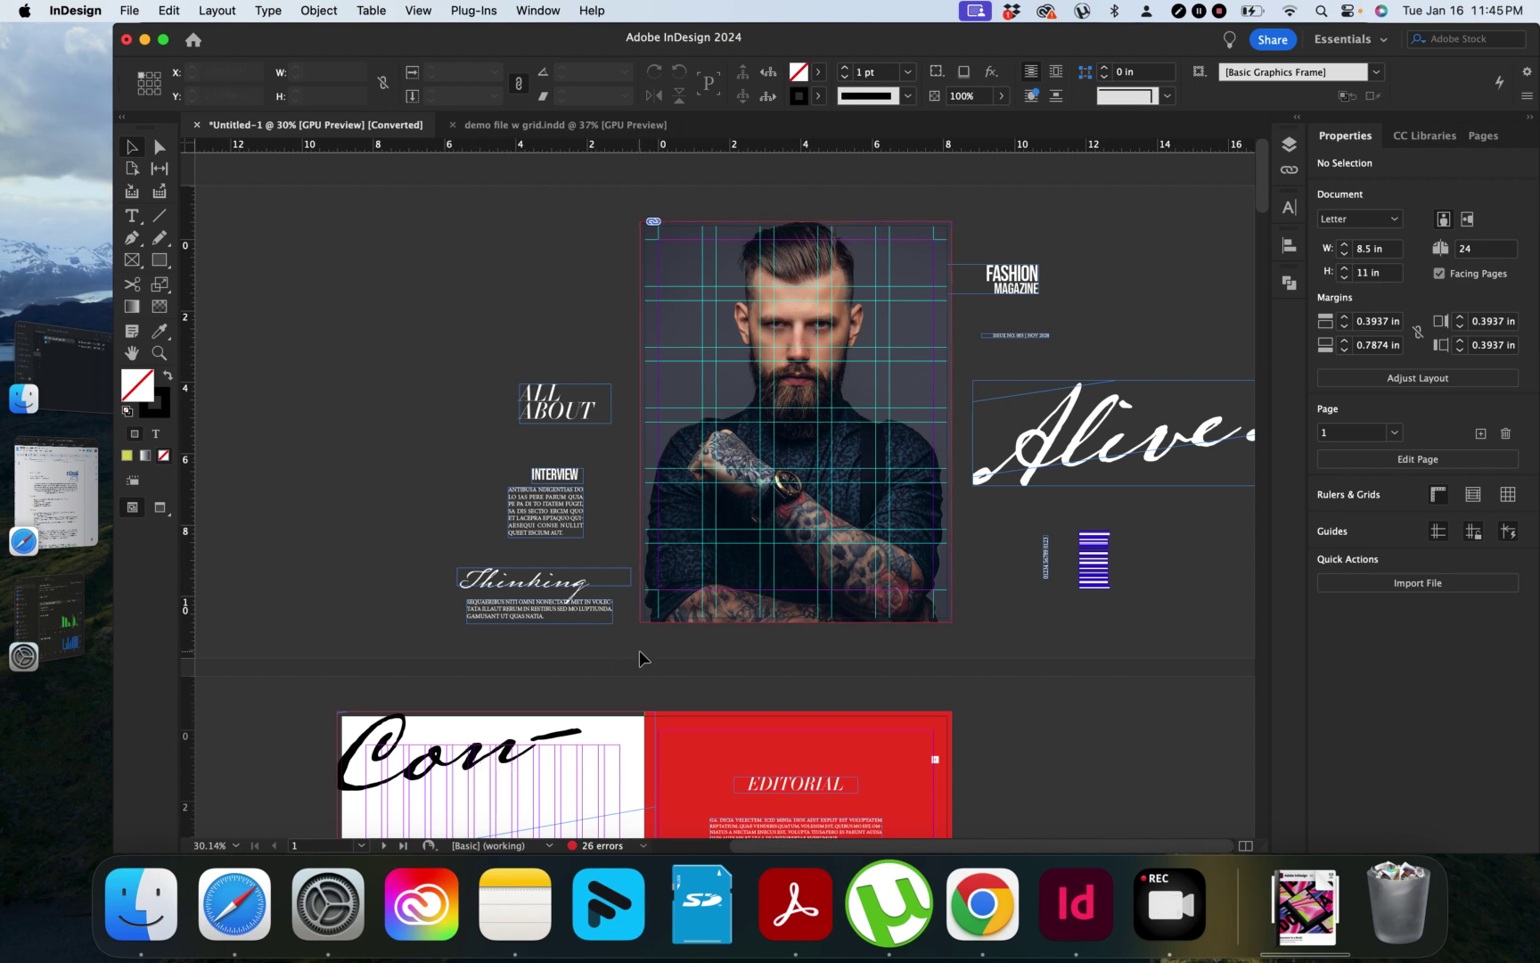
# Move the "Alive" script title from the pasteboard onto the lower middle of the cover photo, spanning the guide columns.
pyautogui.scroll(-5, 639, 658)
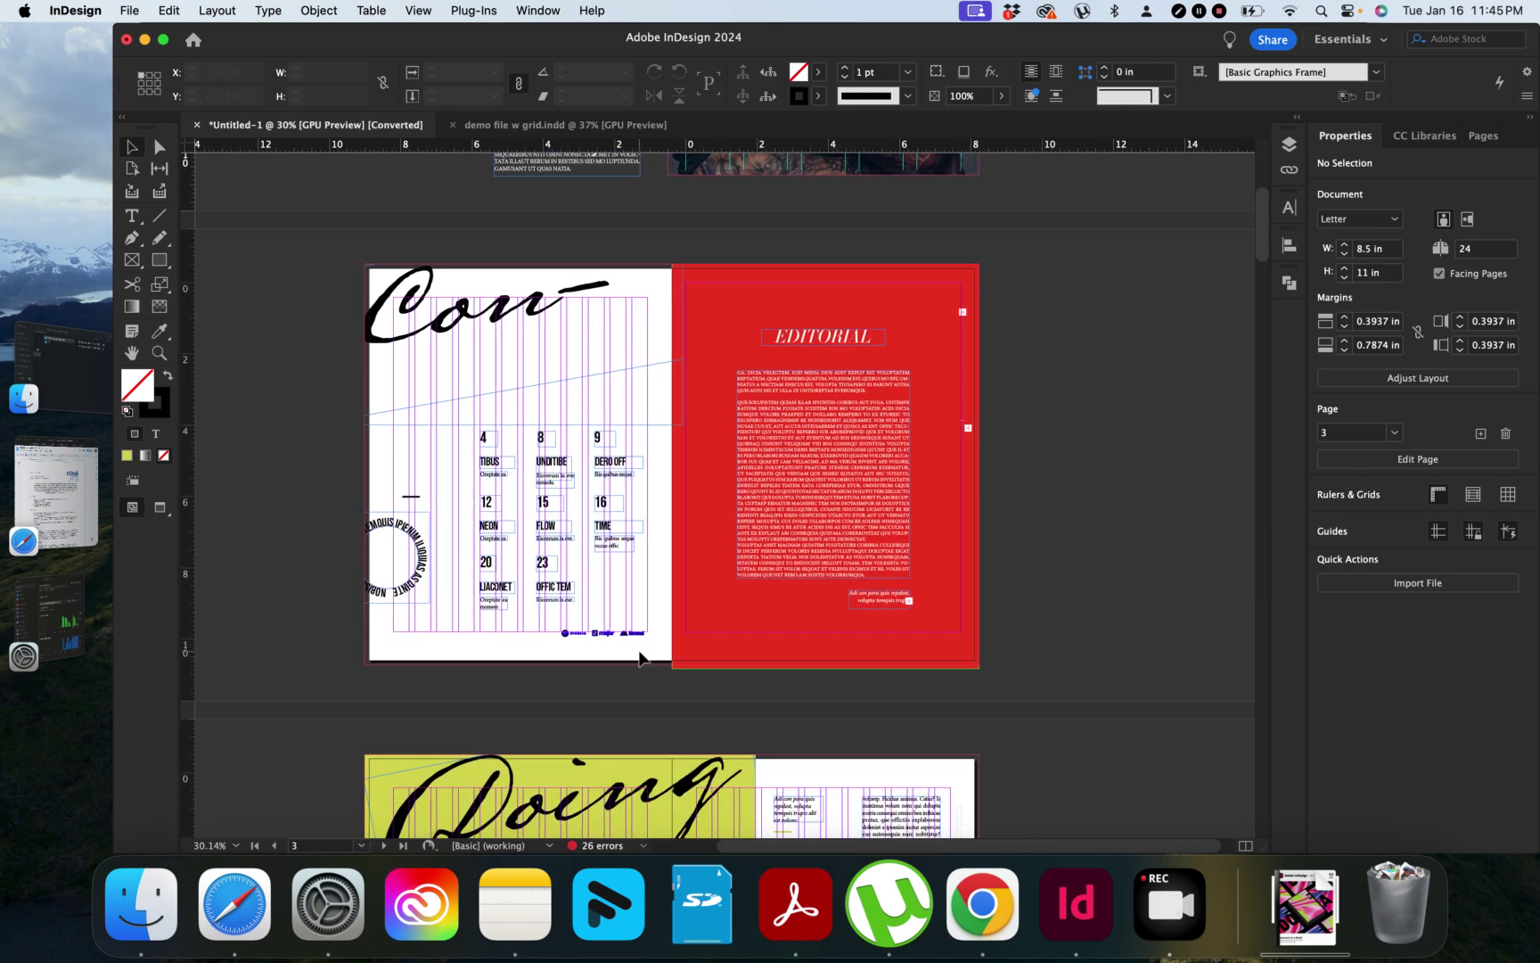
pyautogui.scroll(5, 639, 658)
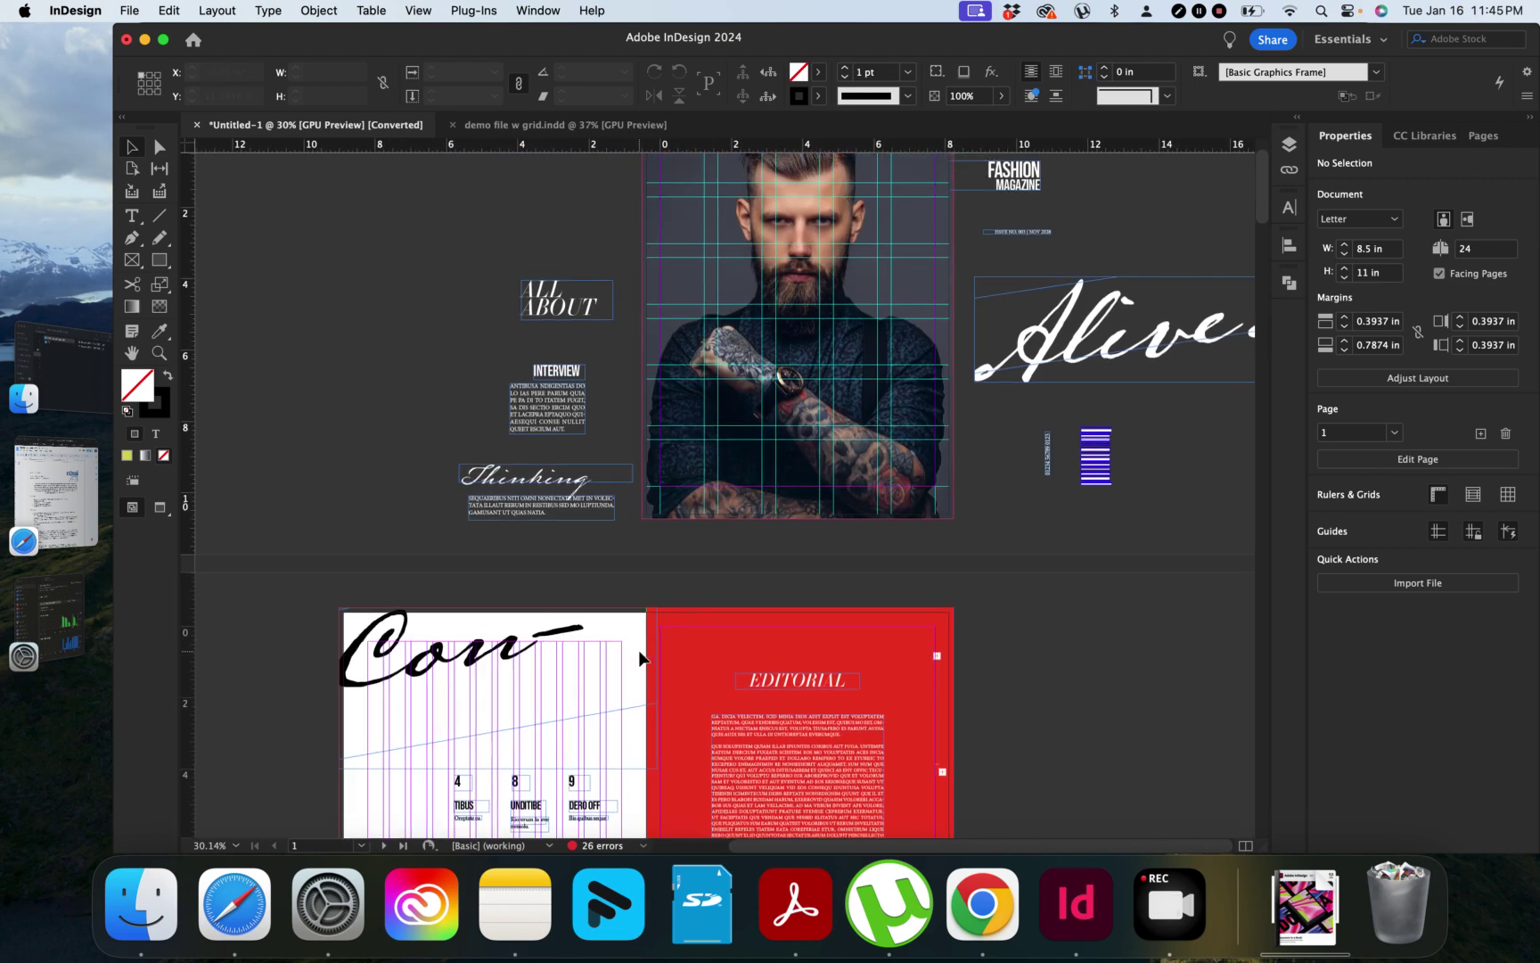
pyautogui.hscroll(2, 641, 660)
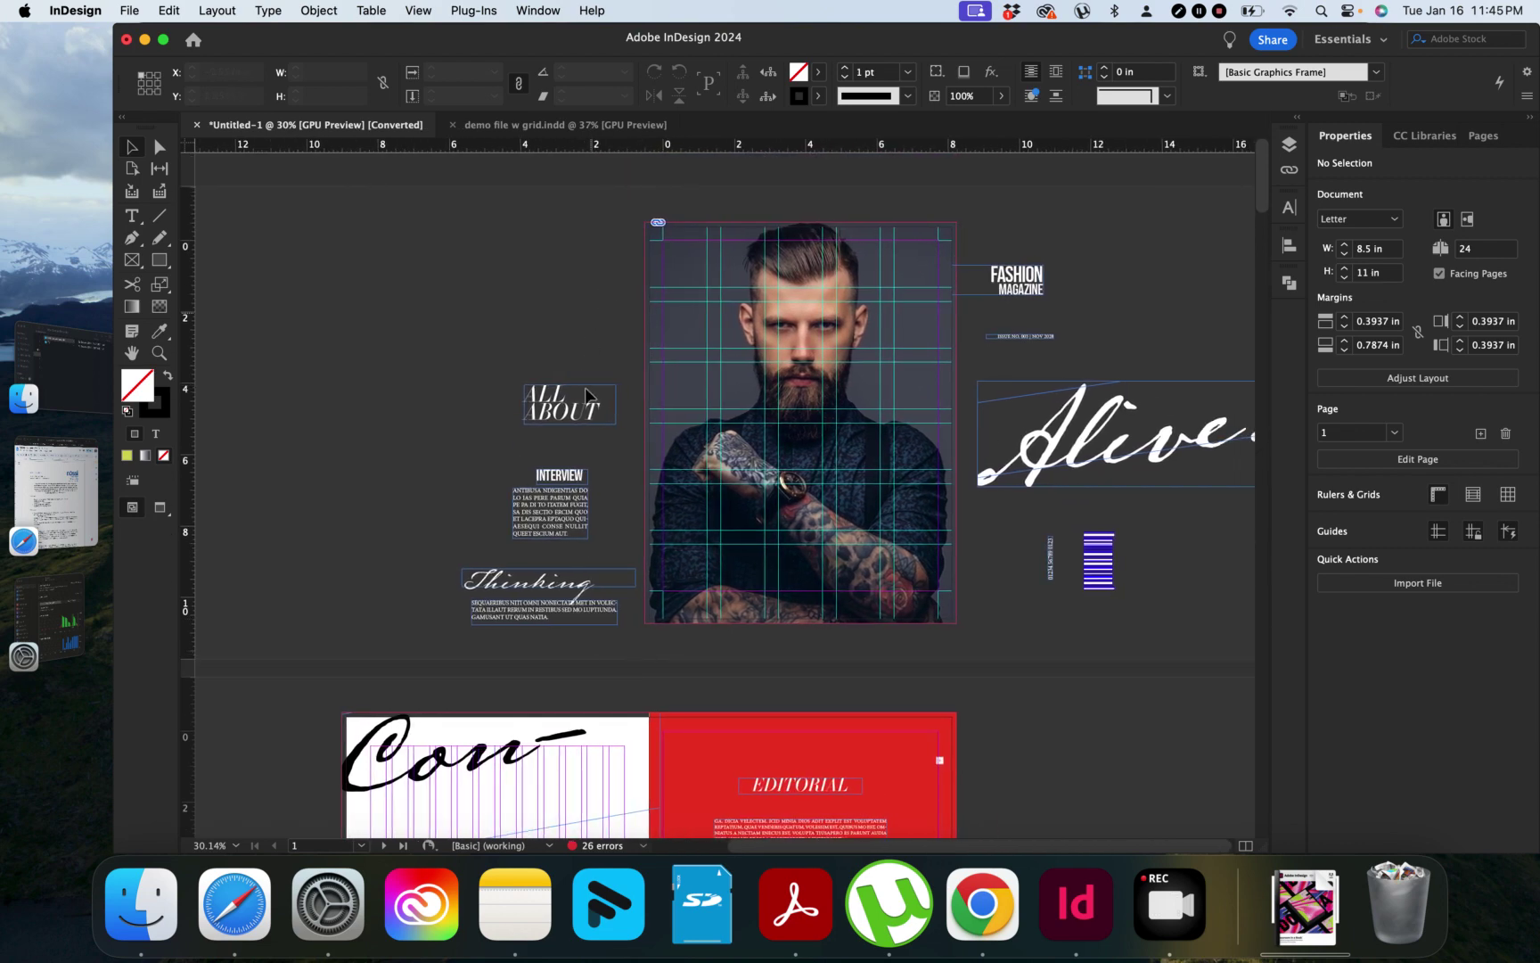
pyautogui.scroll(3, 581, 337)
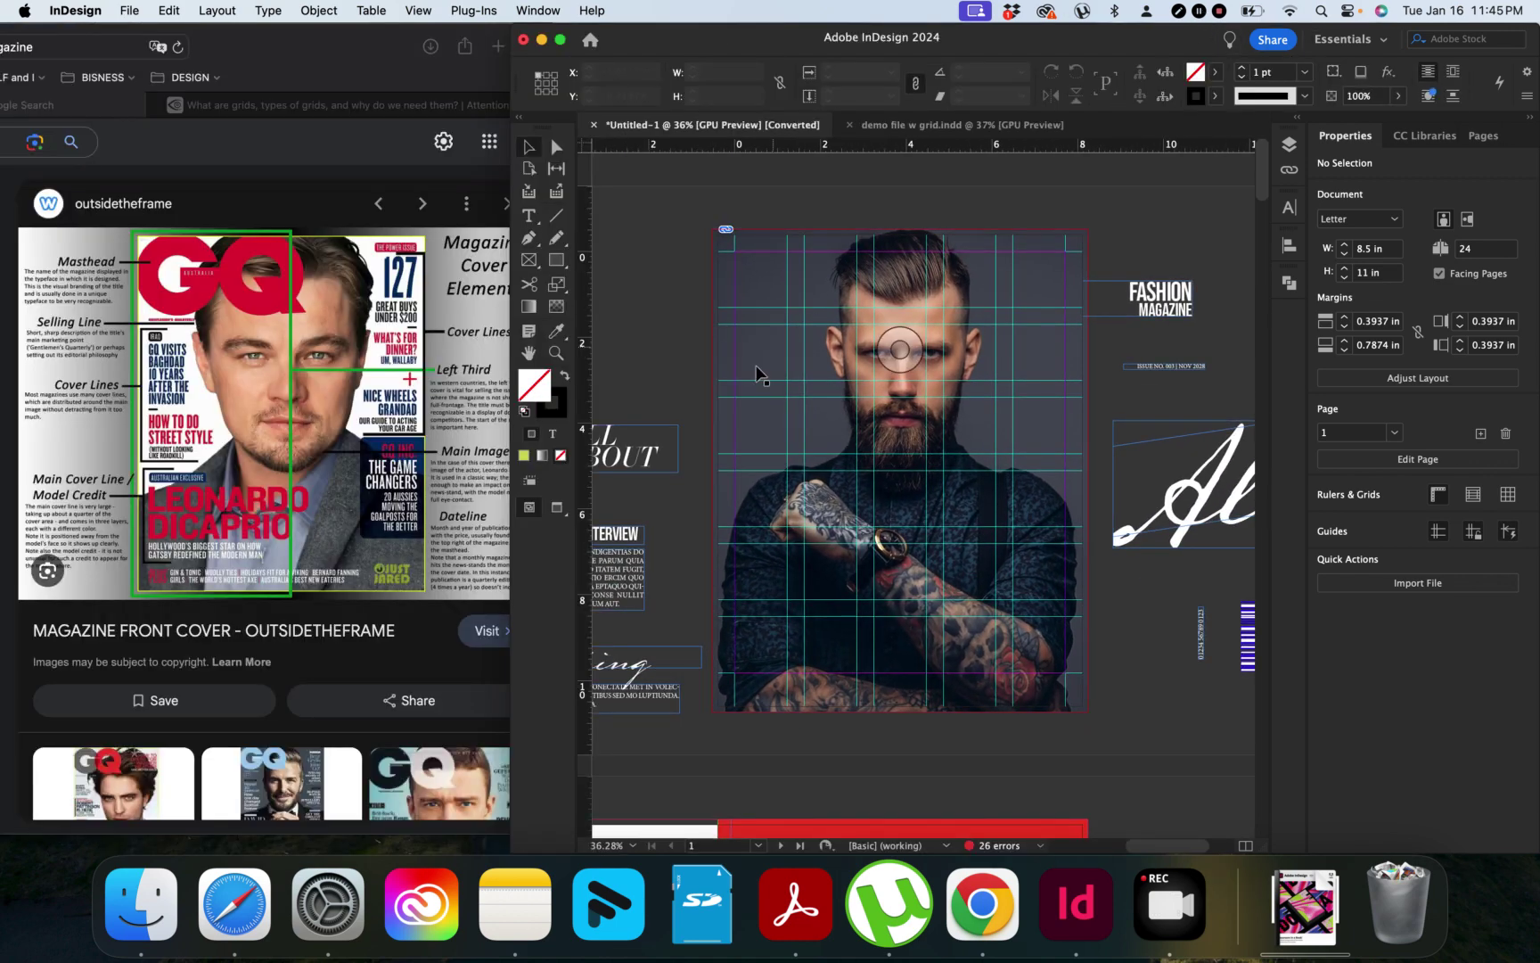
pyautogui.hscroll(3, 674, 323)
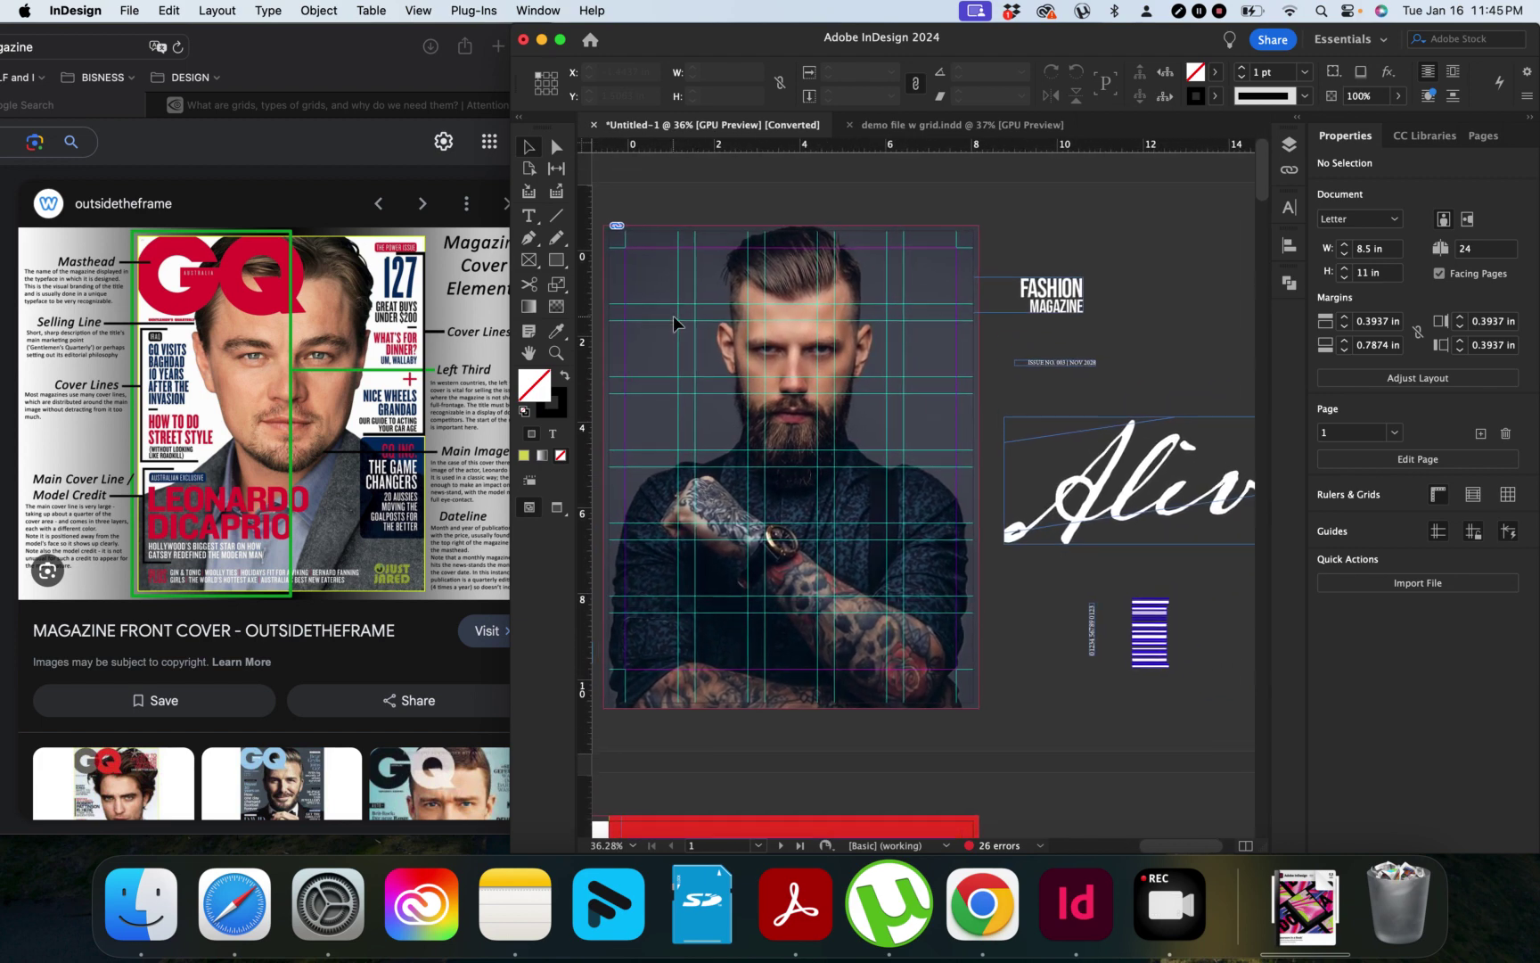
pyautogui.click(1132, 473)
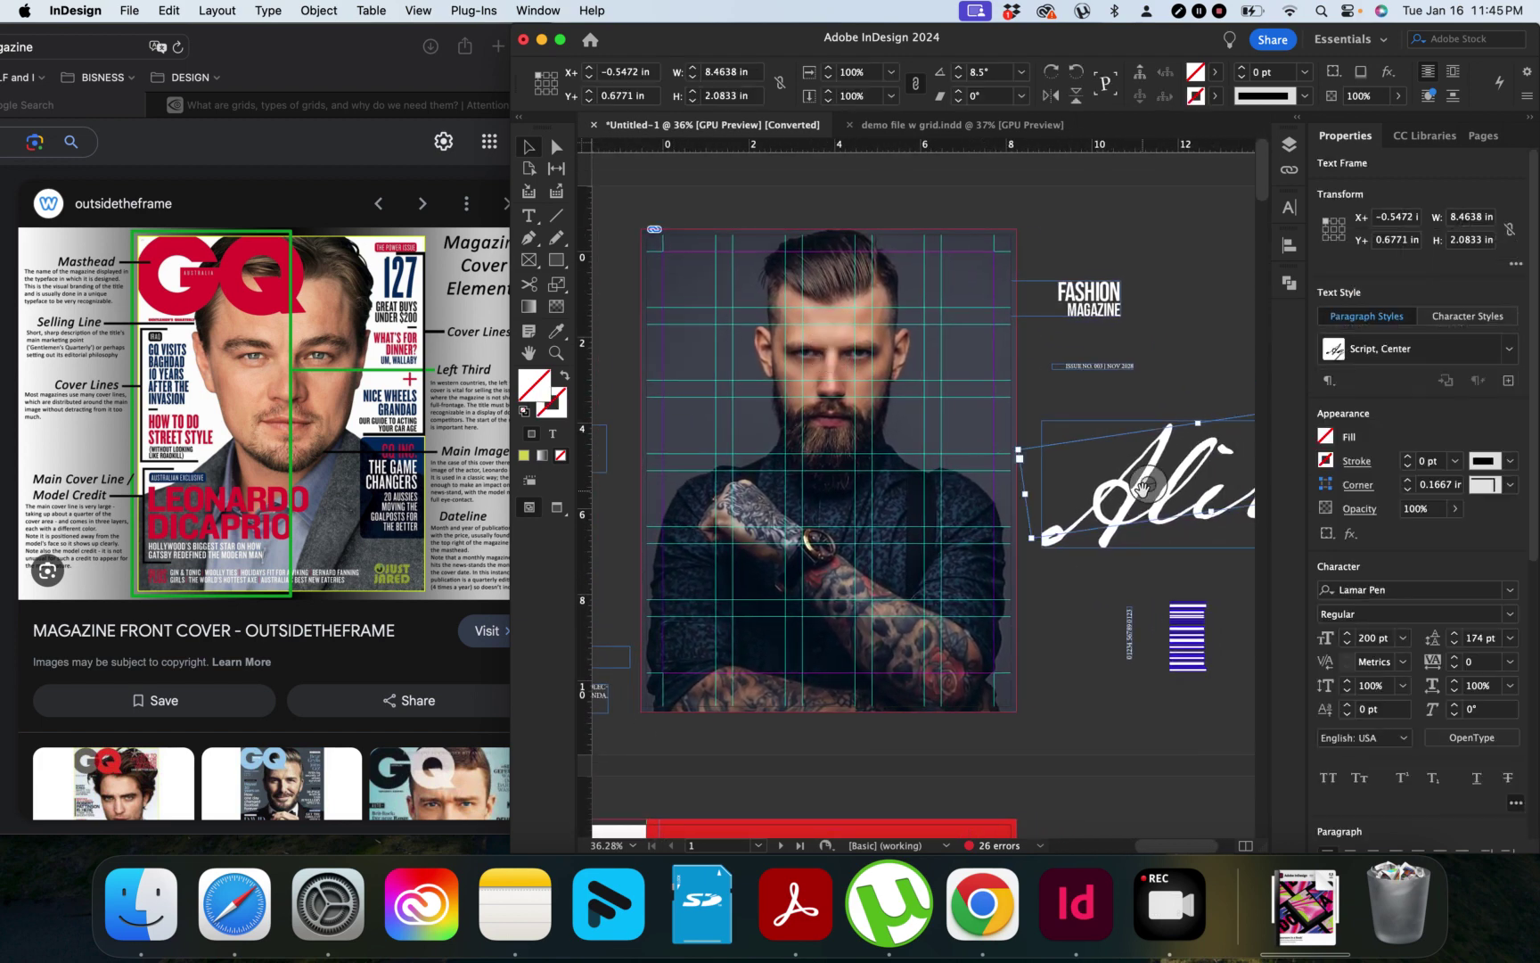
pyautogui.click(1176, 372)
pyautogui.click(1130, 463)
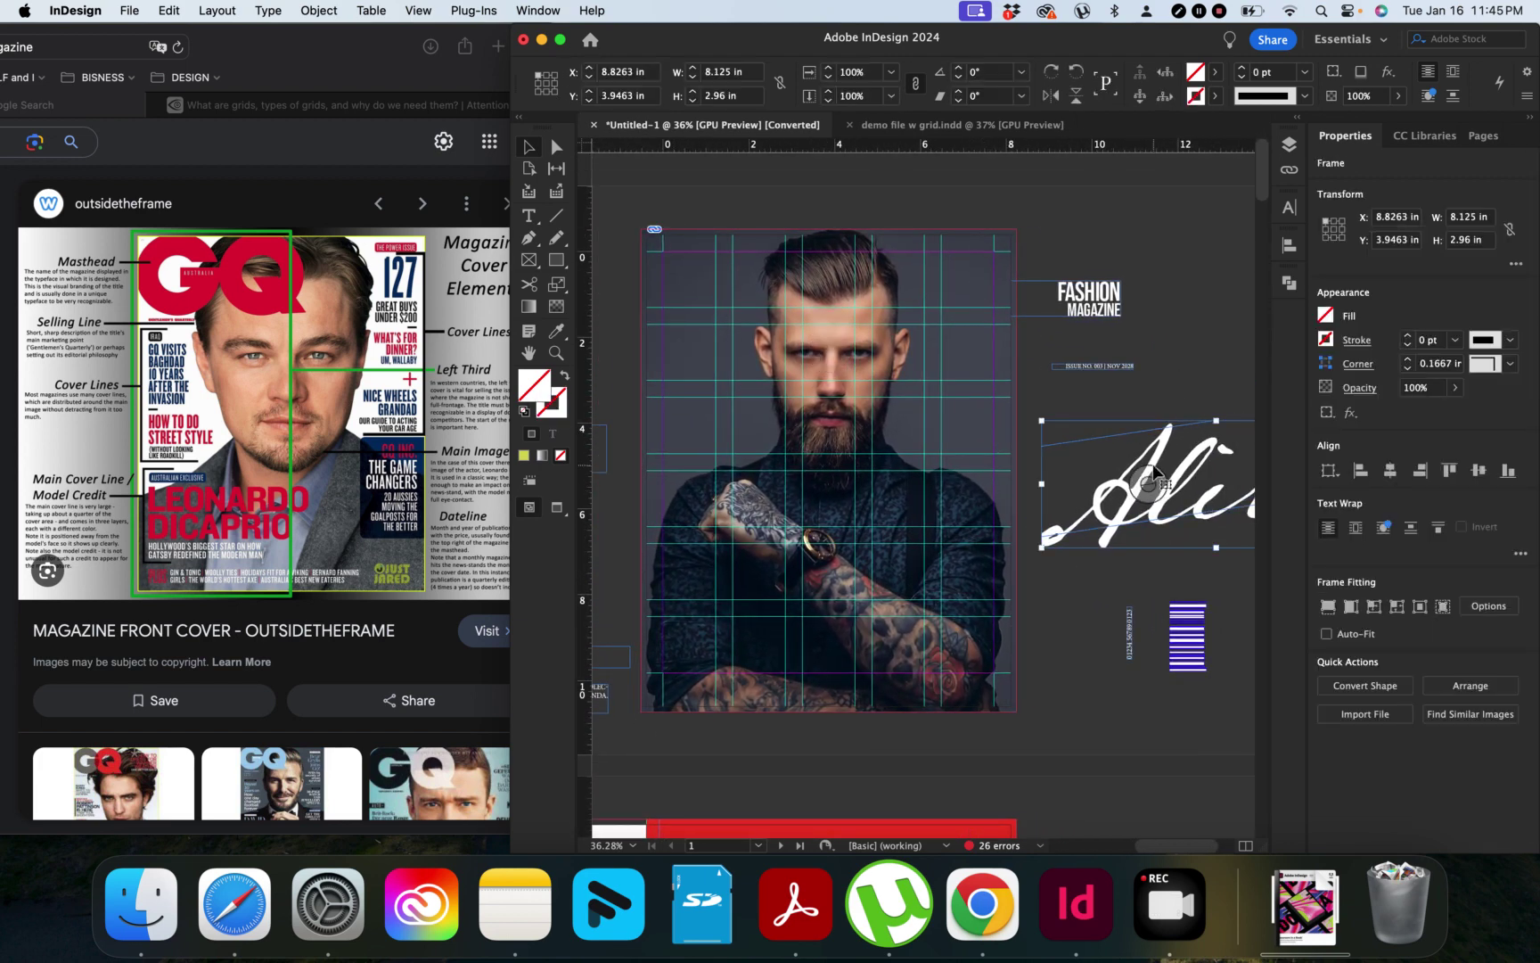
pyautogui.moveTo(869, 416); pyautogui.dragTo(769, 480)
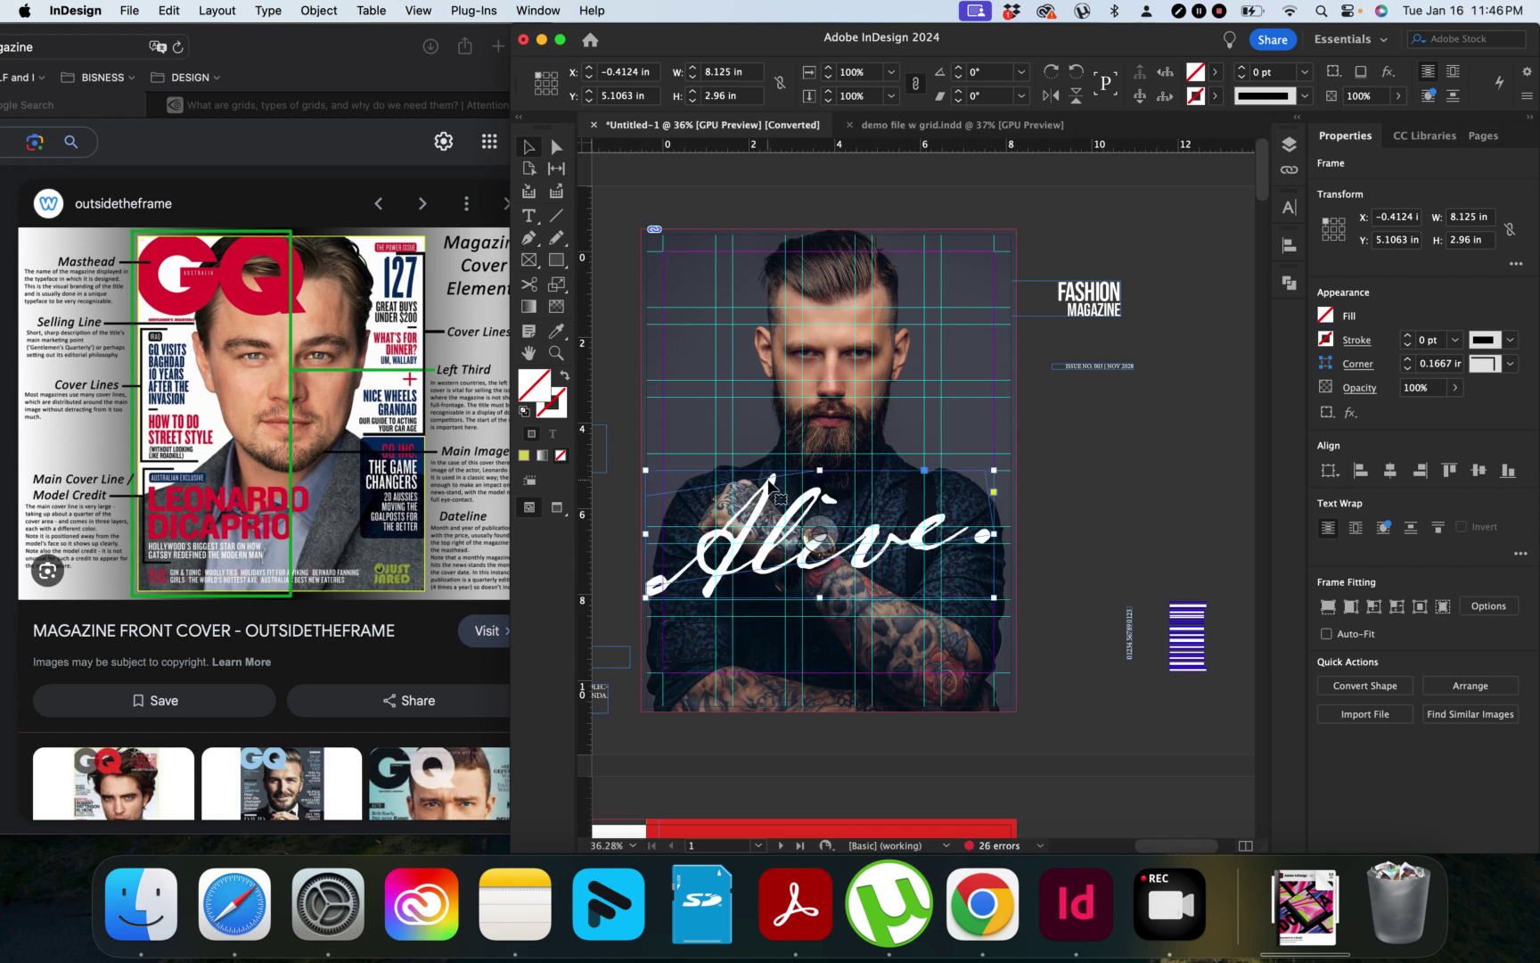
# Try scaling the cover photo down to about 87% inside its frame.
pyautogui.click(827, 644)
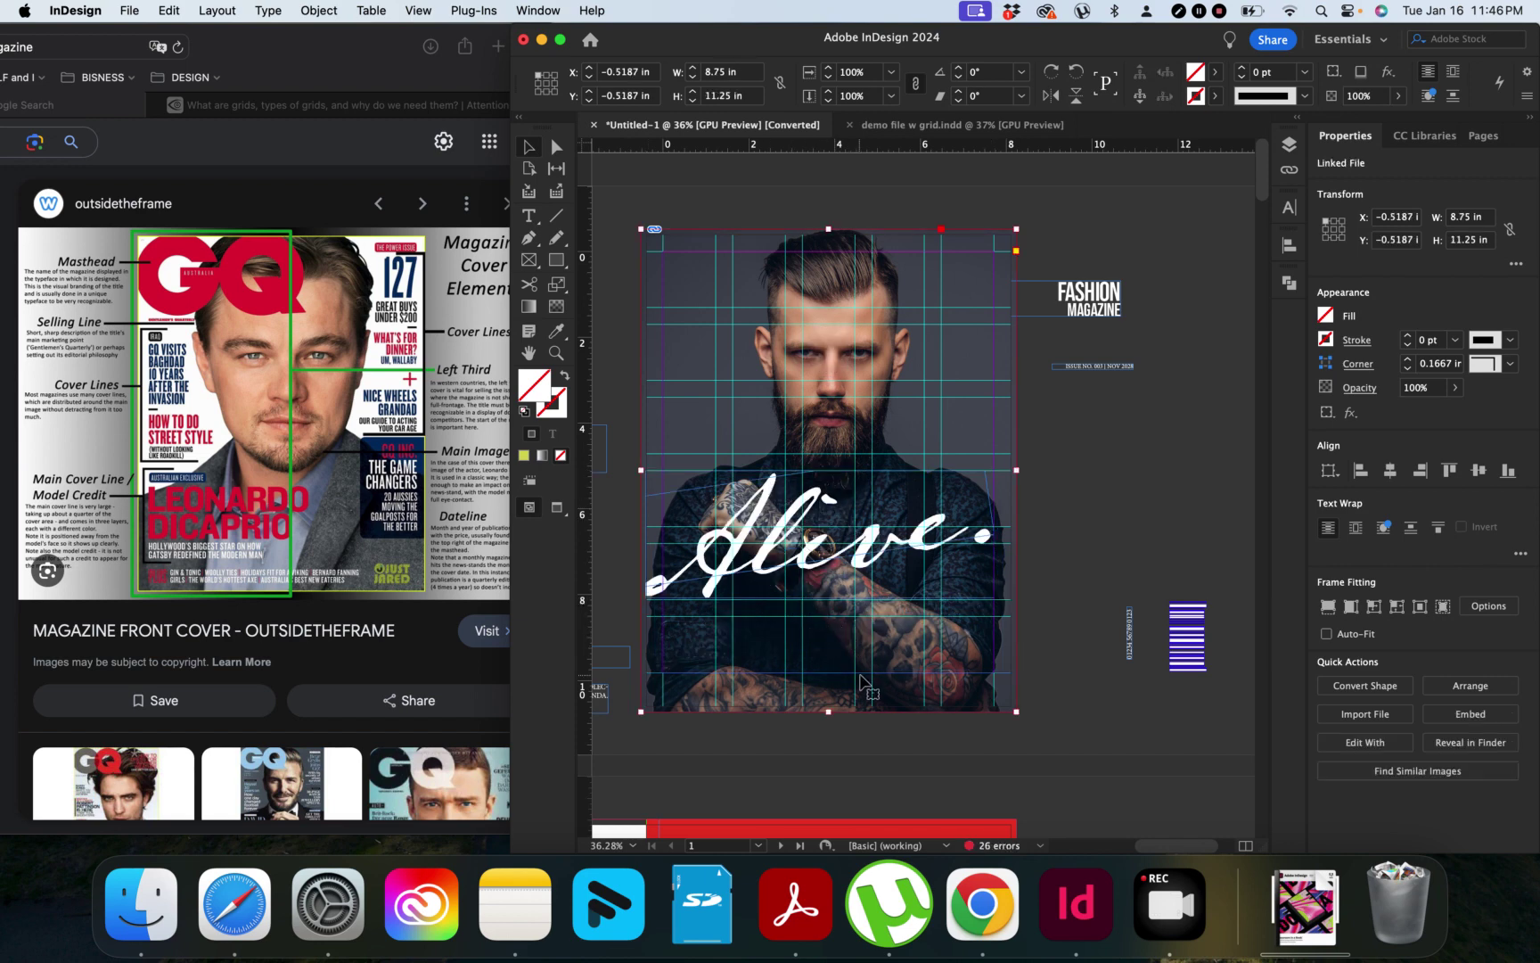
pyautogui.press('super+a')
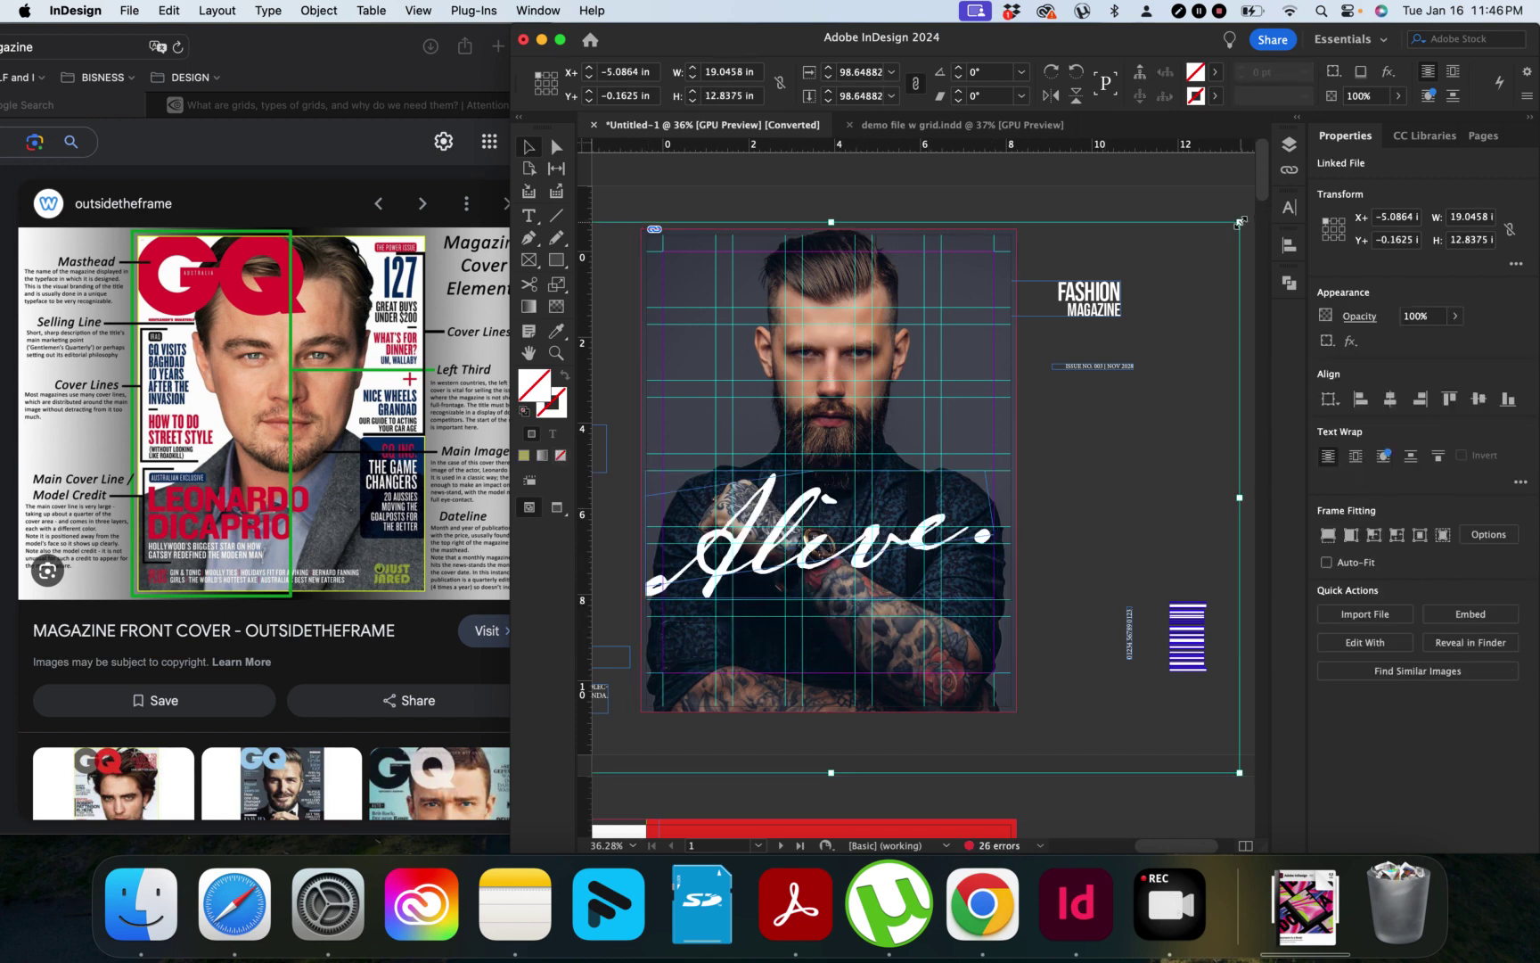
pyautogui.moveTo(1239, 222); pyautogui.dragTo(1140, 288)
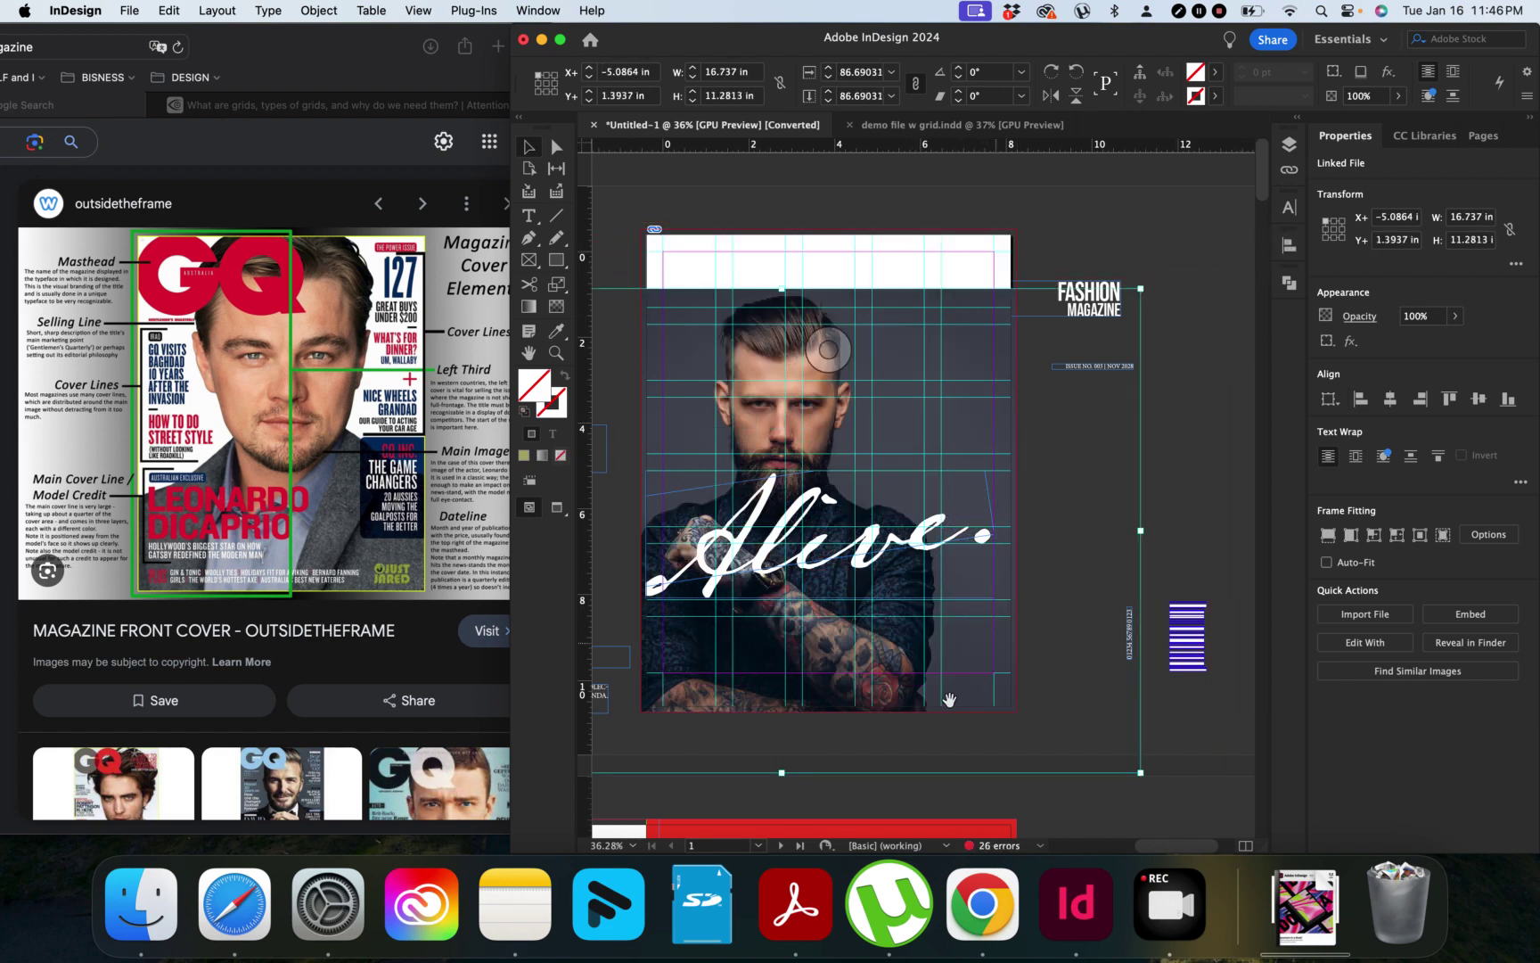
# Try repositioning the scaled cover photo within its frame.
pyautogui.click(929, 700)
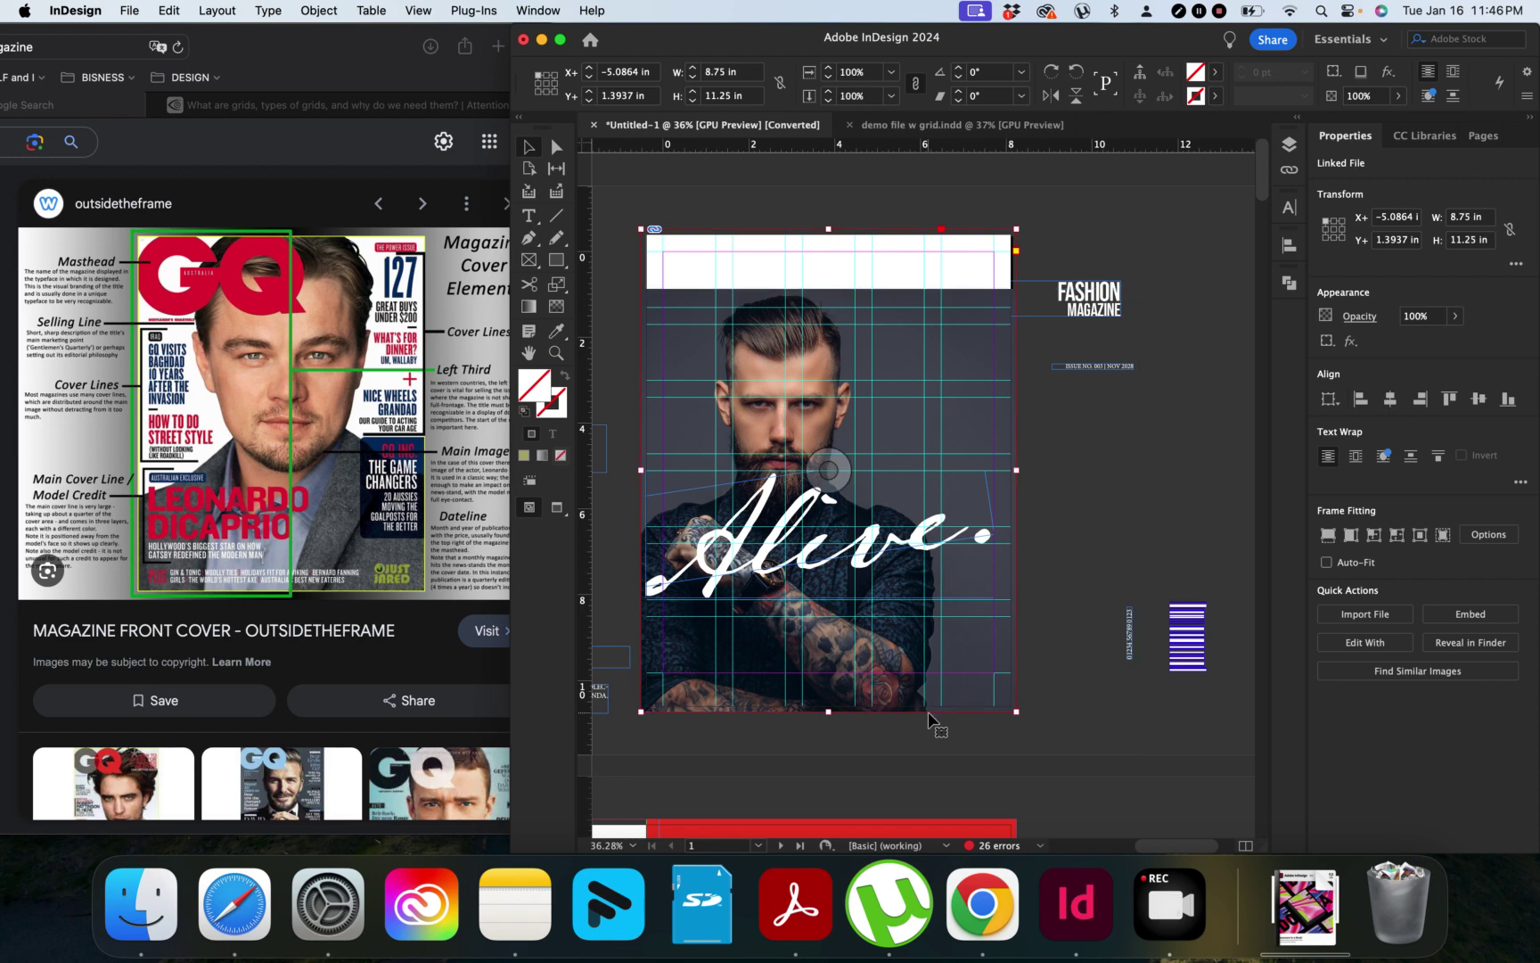
pyautogui.click(930, 716)
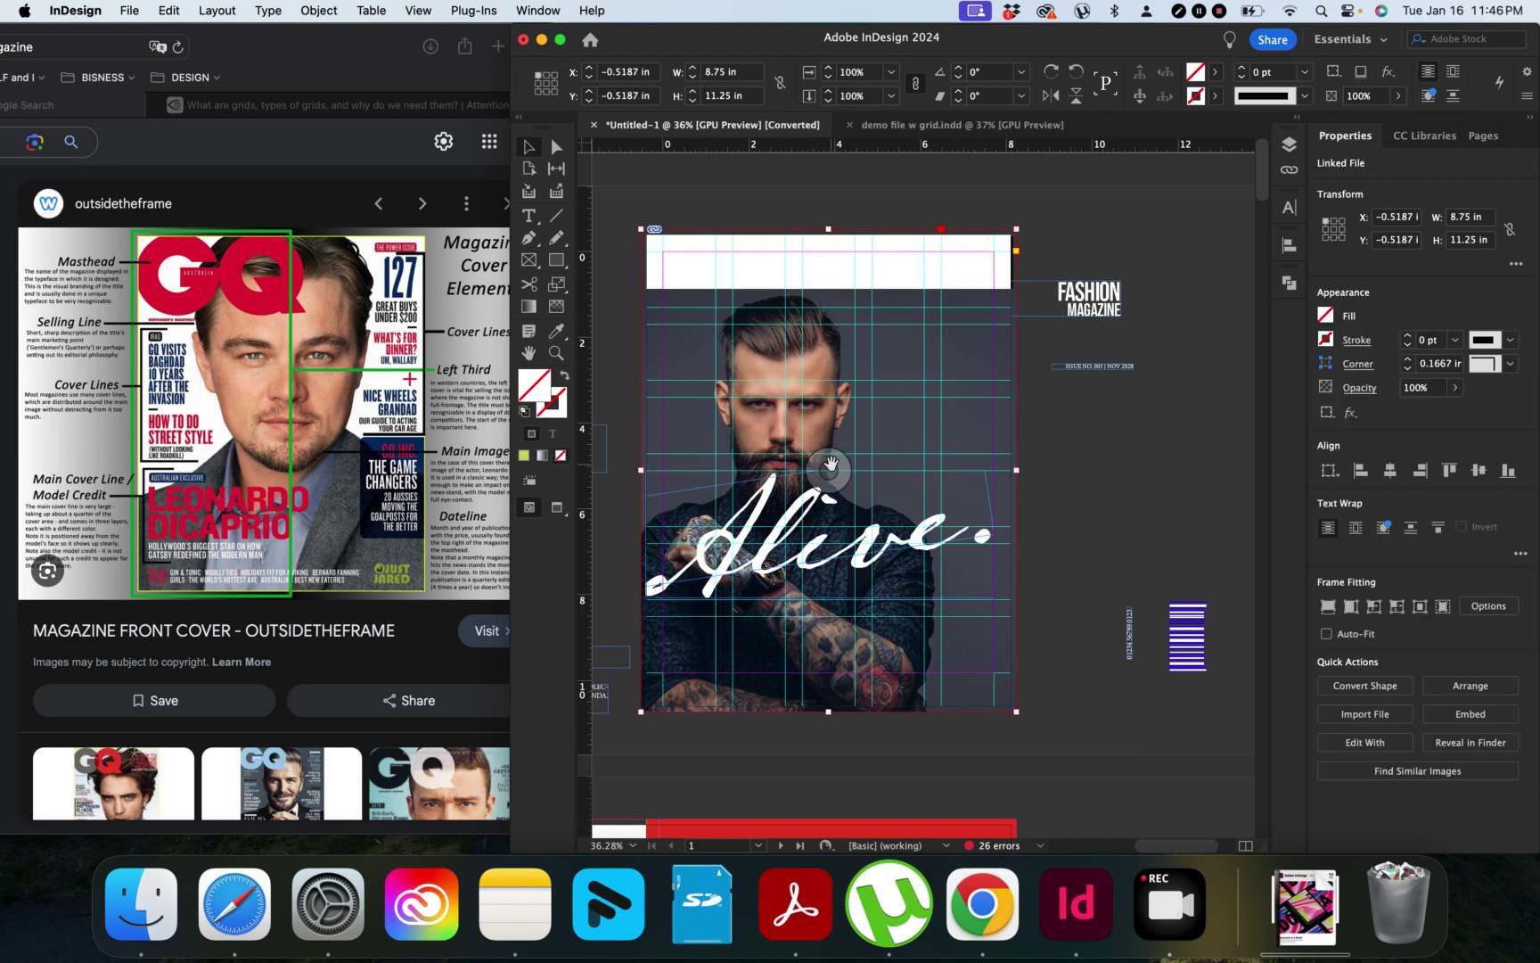
pyautogui.moveTo(829, 464); pyautogui.dragTo(869, 413)
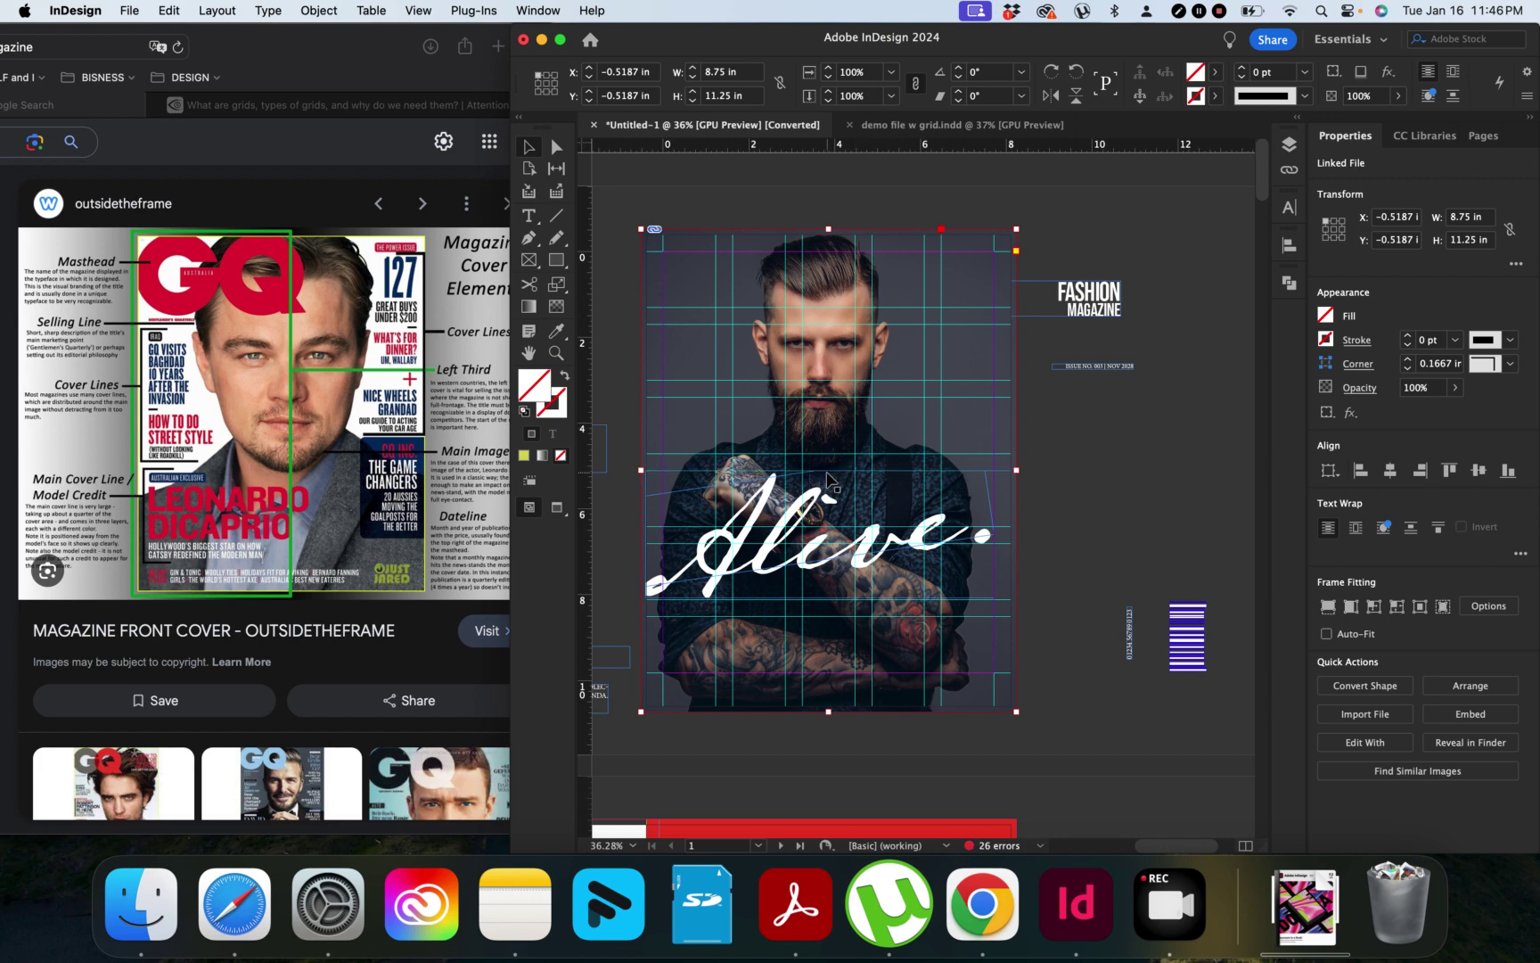
pyautogui.moveTo(825, 459); pyautogui.dragTo(832, 532)
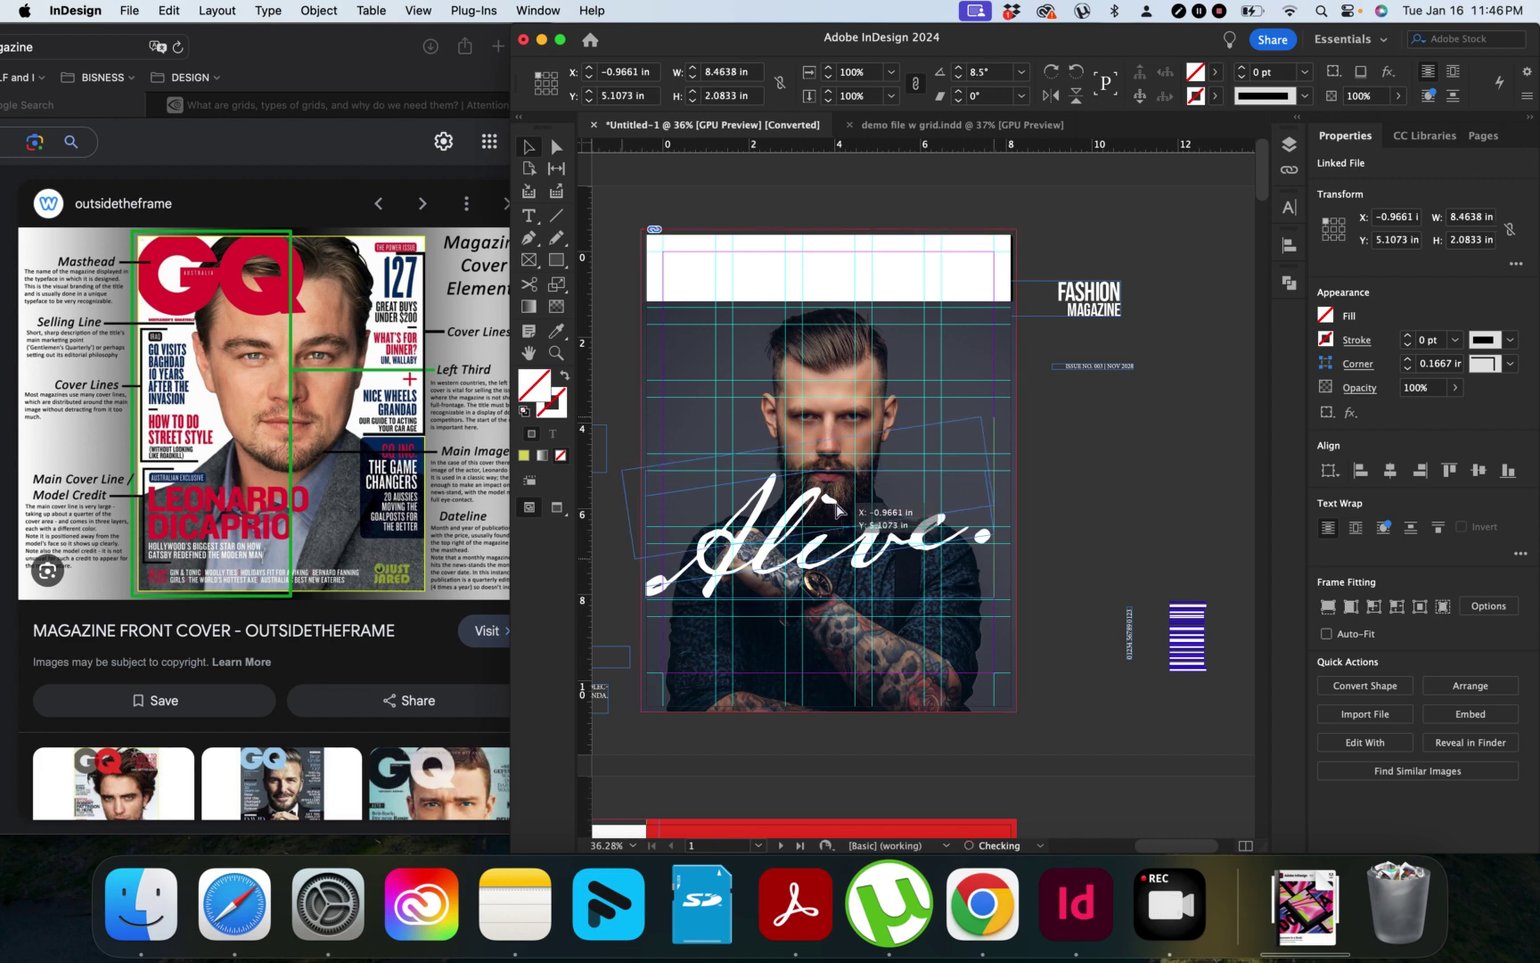
pyautogui.moveTo(831, 532); pyautogui.dragTo(838, 508)
# Undo the trial moves and scaling of the cover photo.
pyautogui.press('super+z')
pyautogui.press('super+z')
pyautogui.press('super+z')
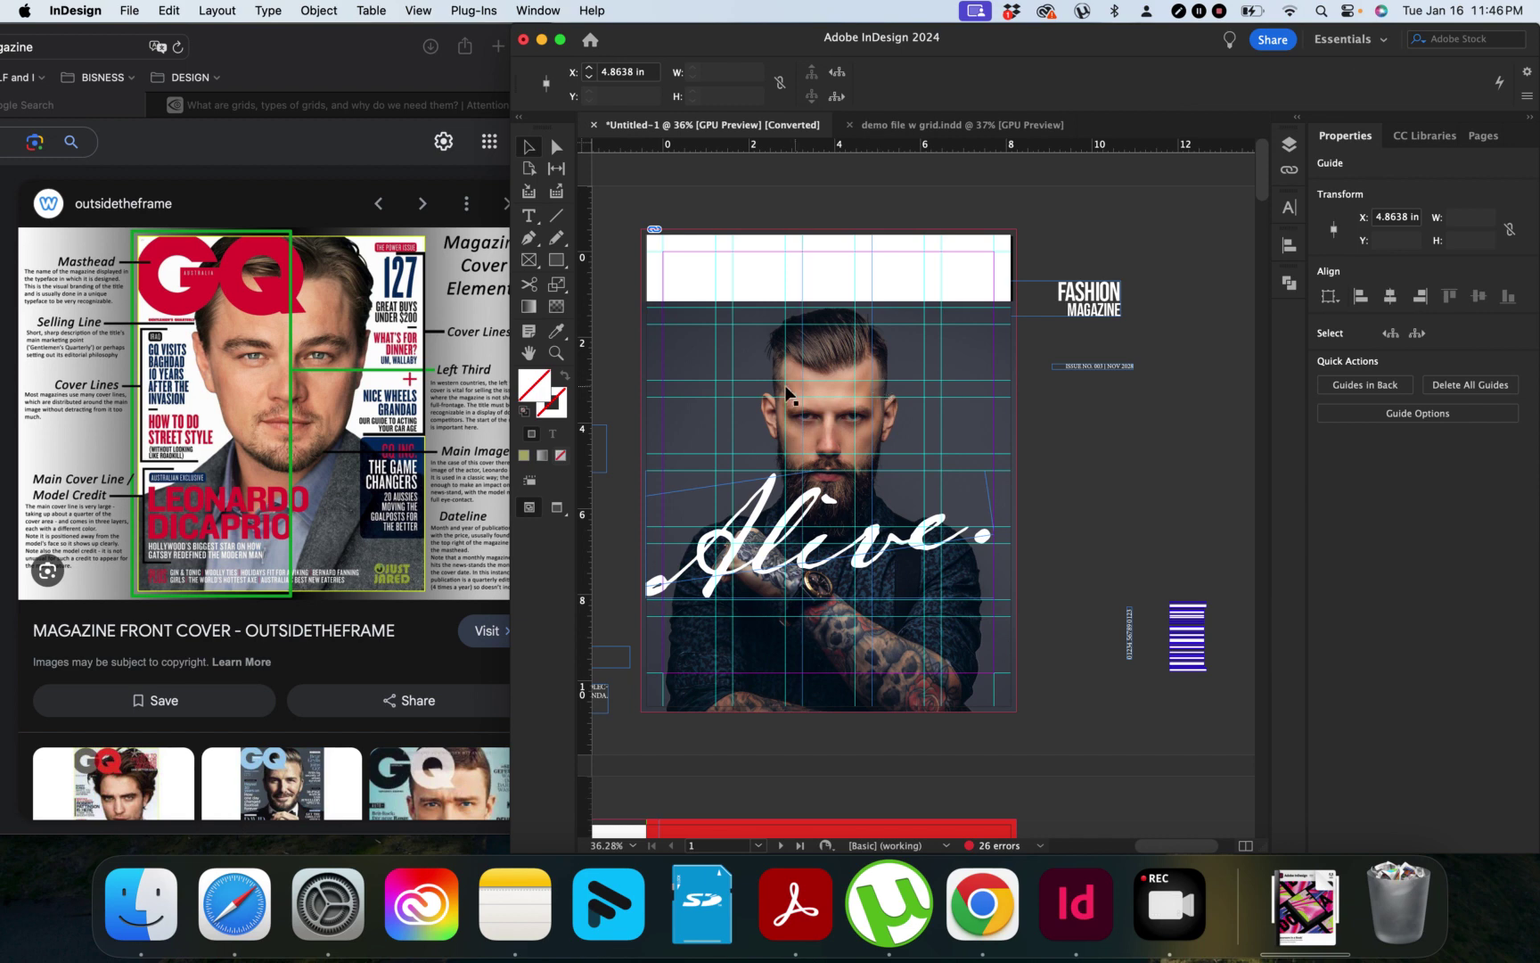
pyautogui.click(757, 338)
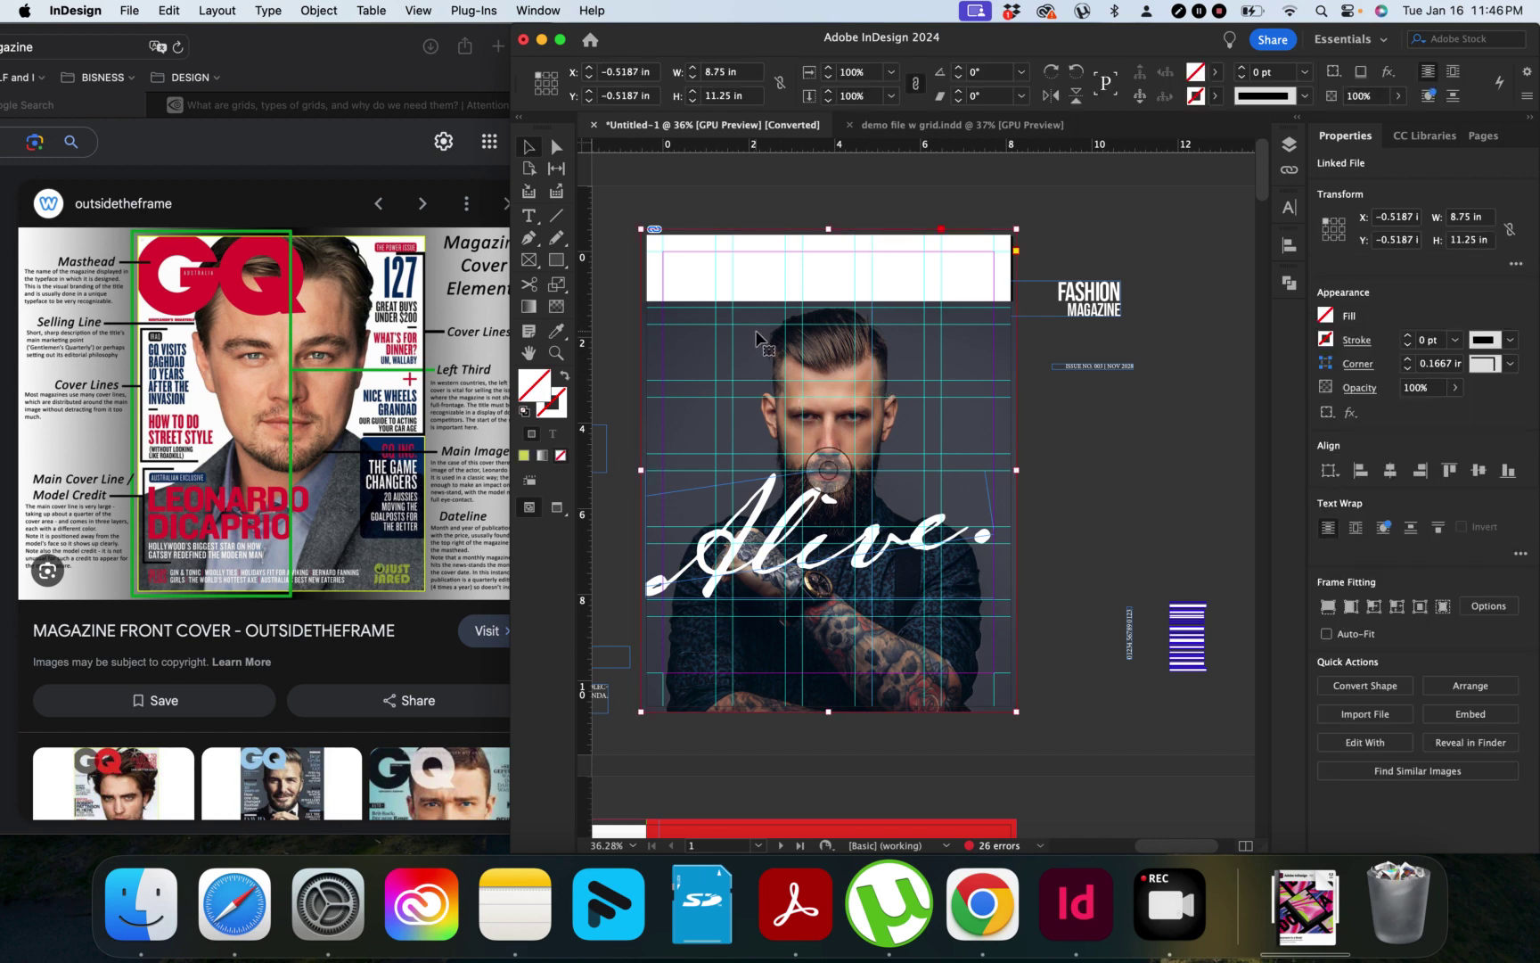
pyautogui.press('super+z')
pyautogui.press('super+z')
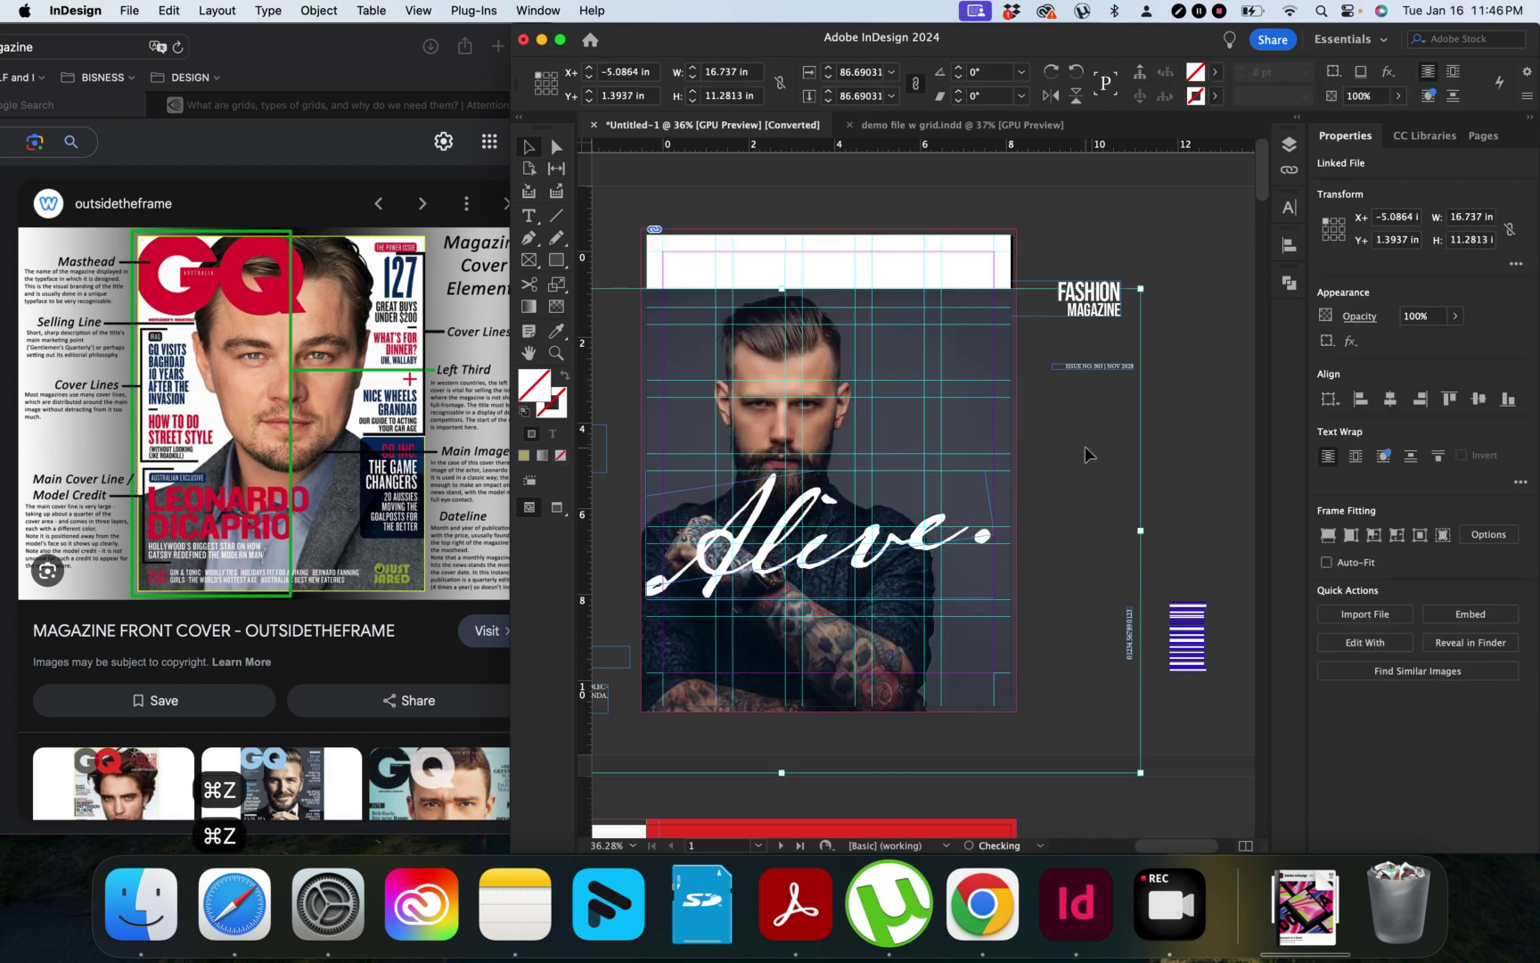
pyautogui.press('super+z')
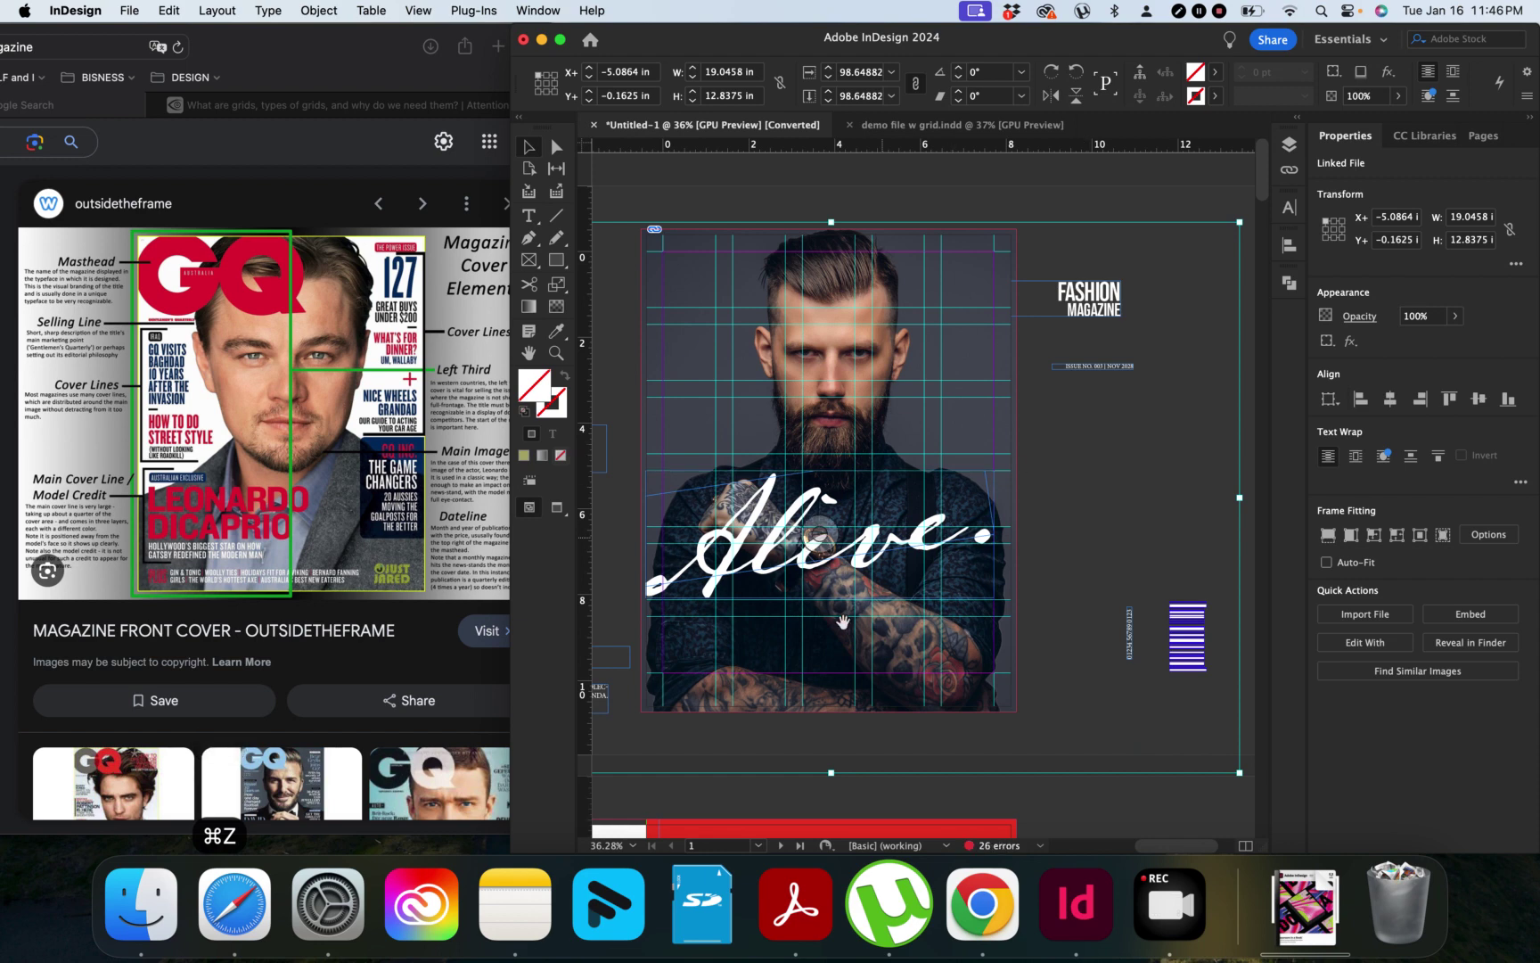
# Try shrinking the "Alive" title's frame from its lower corner and about its centre, undoing each resize.
pyautogui.click(929, 802)
pyautogui.click(764, 550)
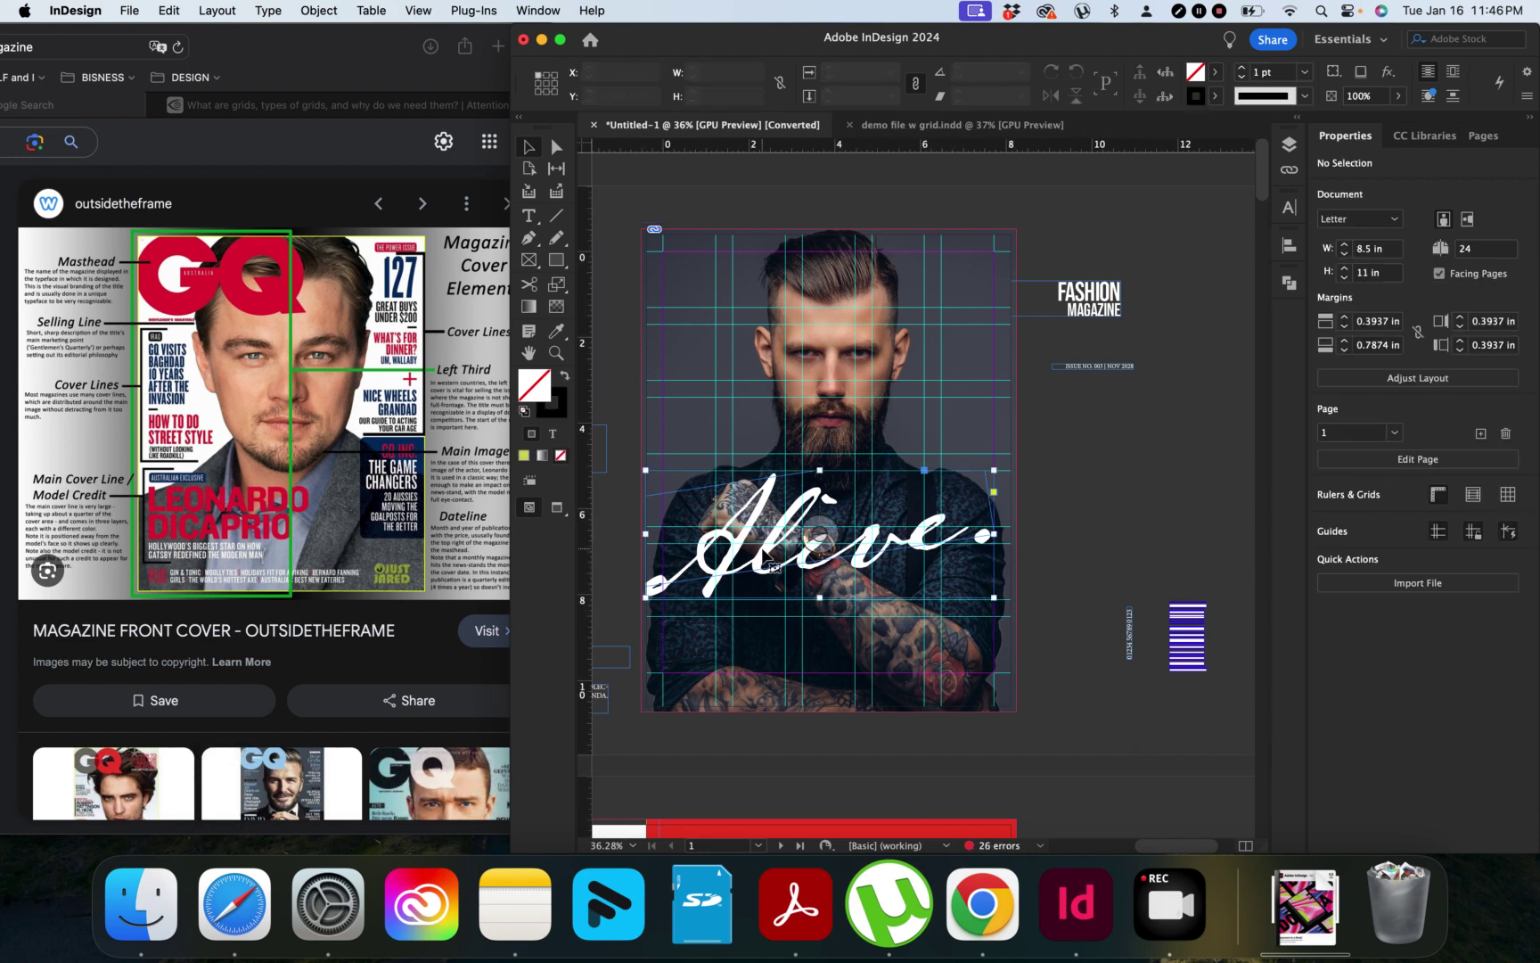
pyautogui.moveTo(994, 595); pyautogui.dragTo(879, 559)
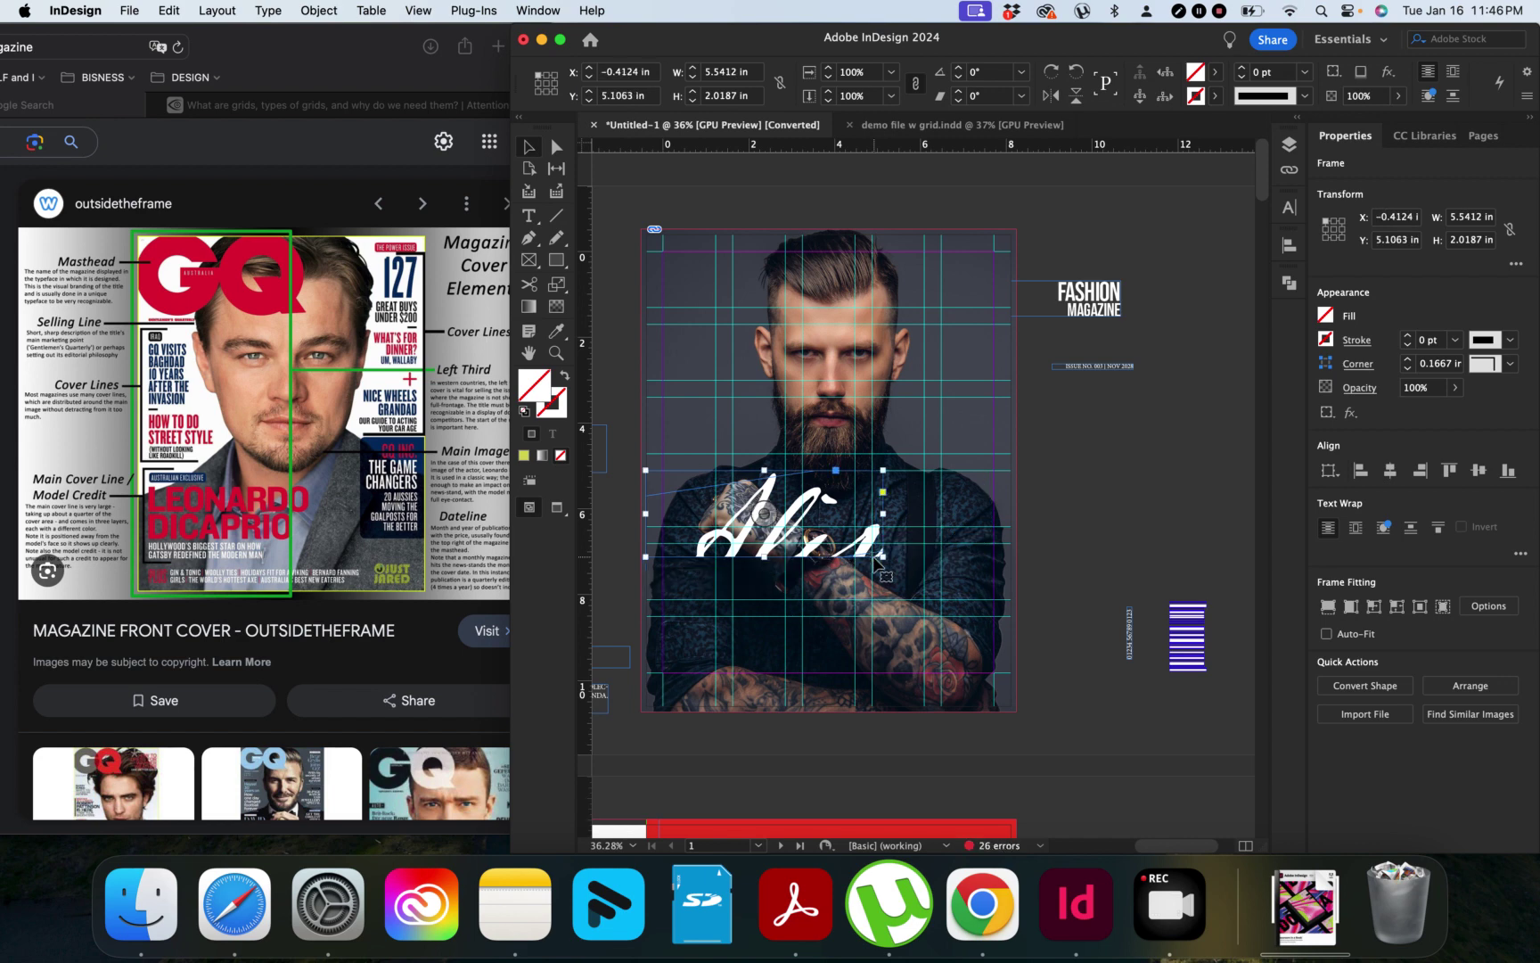
pyautogui.press('super+z')
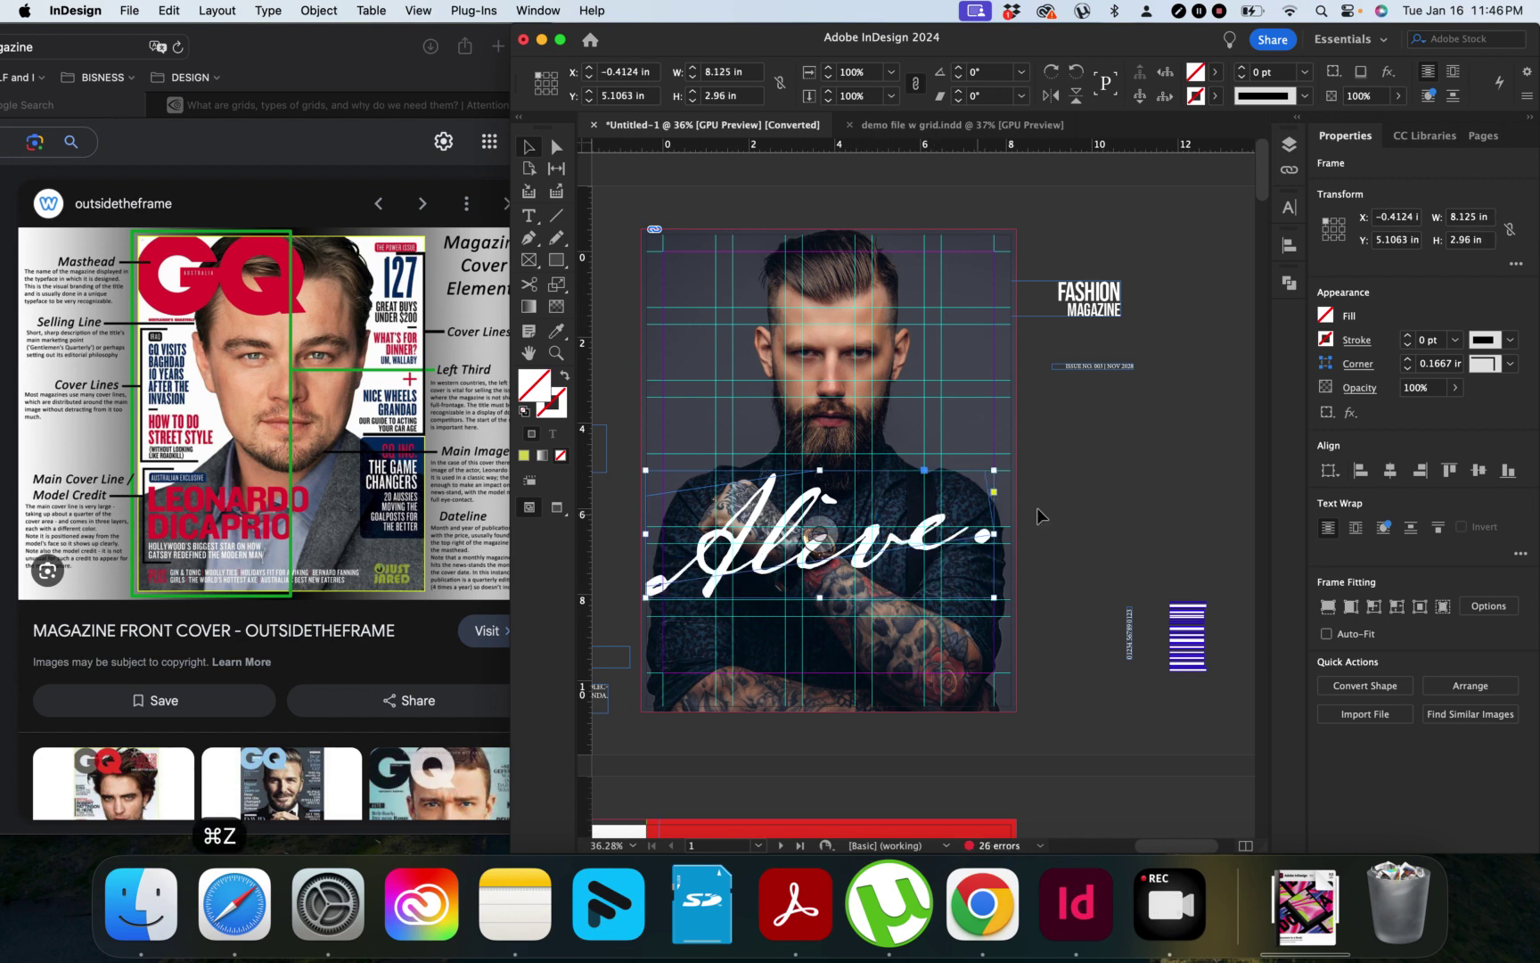
pyautogui.click(1144, 511)
pyautogui.click(885, 561)
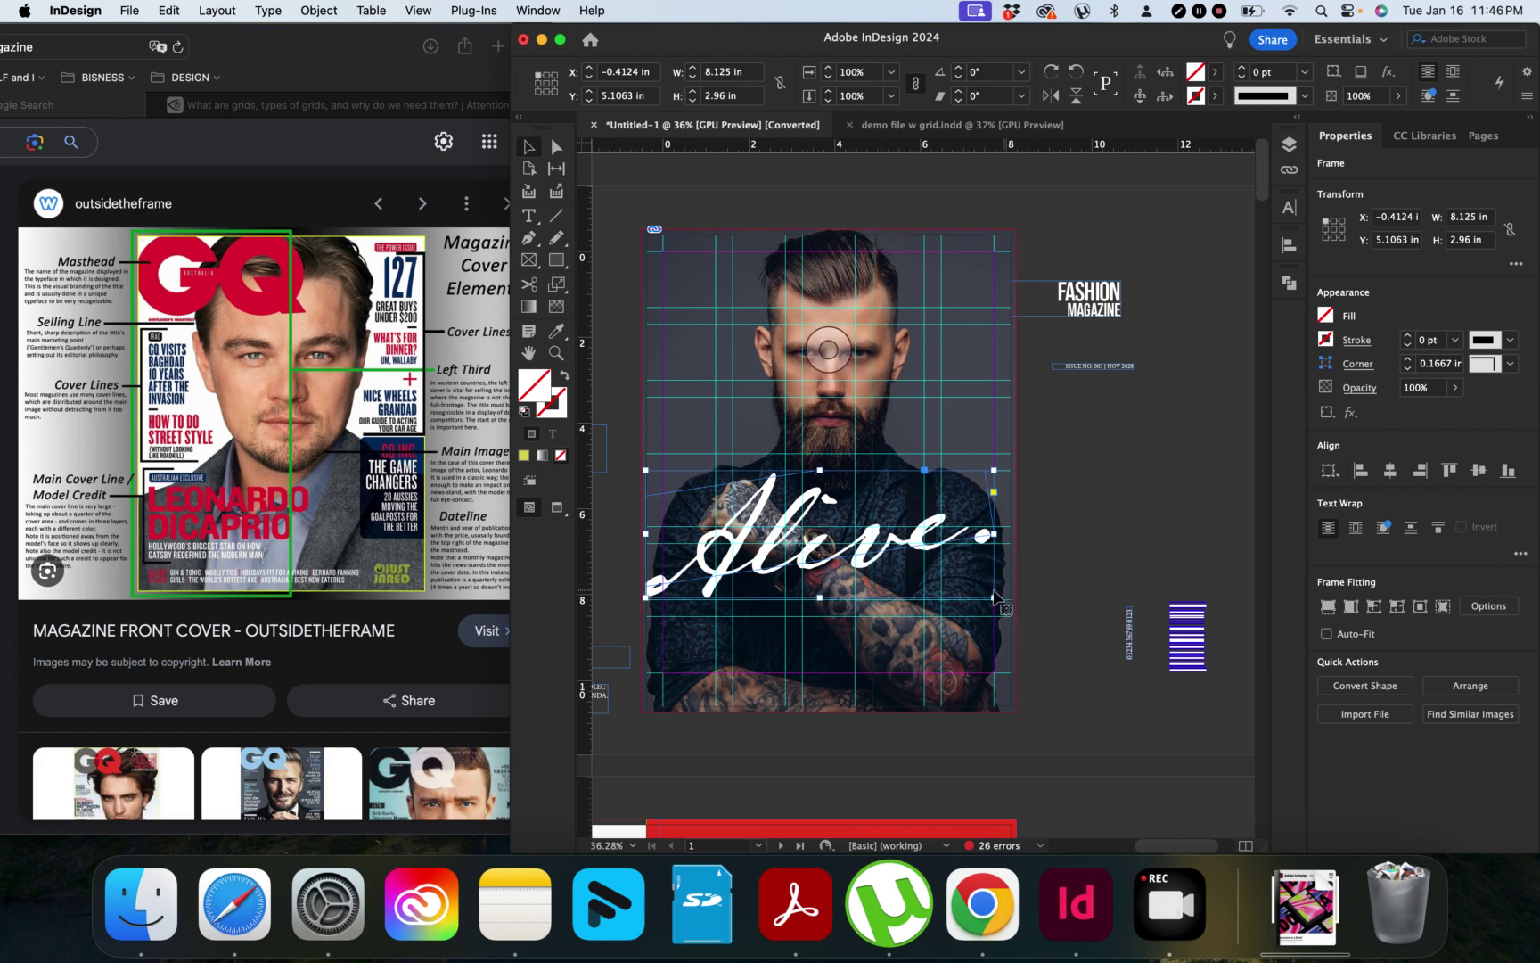
pyautogui.moveTo(997, 598); pyautogui.dragTo(930, 572)
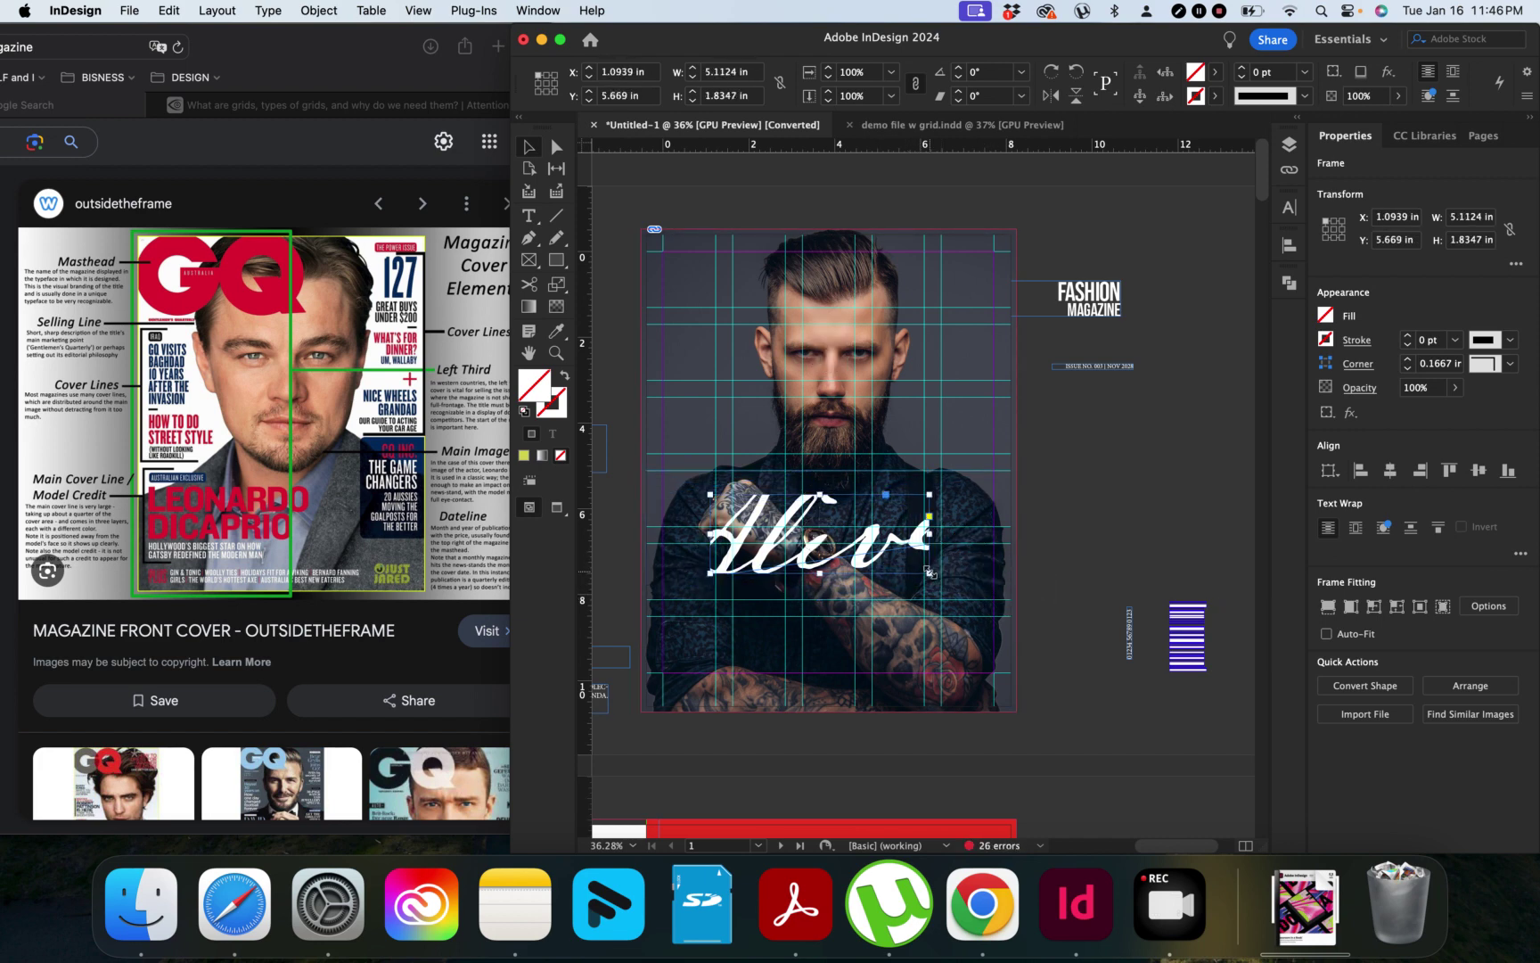
pyautogui.press('super+z')
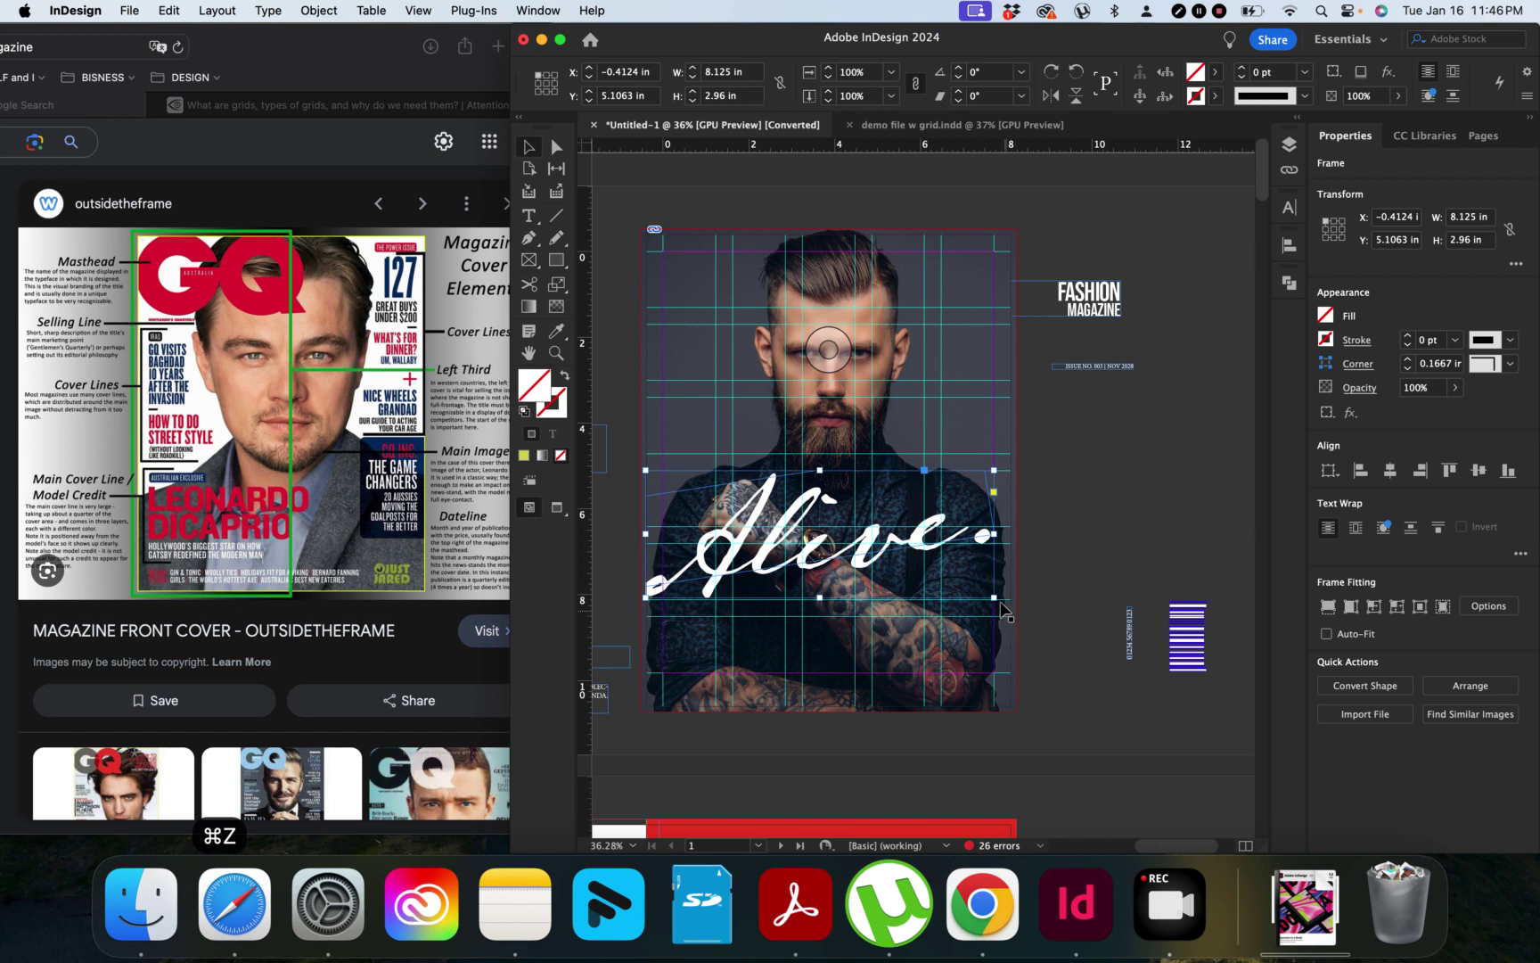
# Try shrinking the "Alive" title's outer frame from its lower corner to about 5.92 × 2.16 in.
pyautogui.rightClick(996, 597)
pyautogui.click(890, 580)
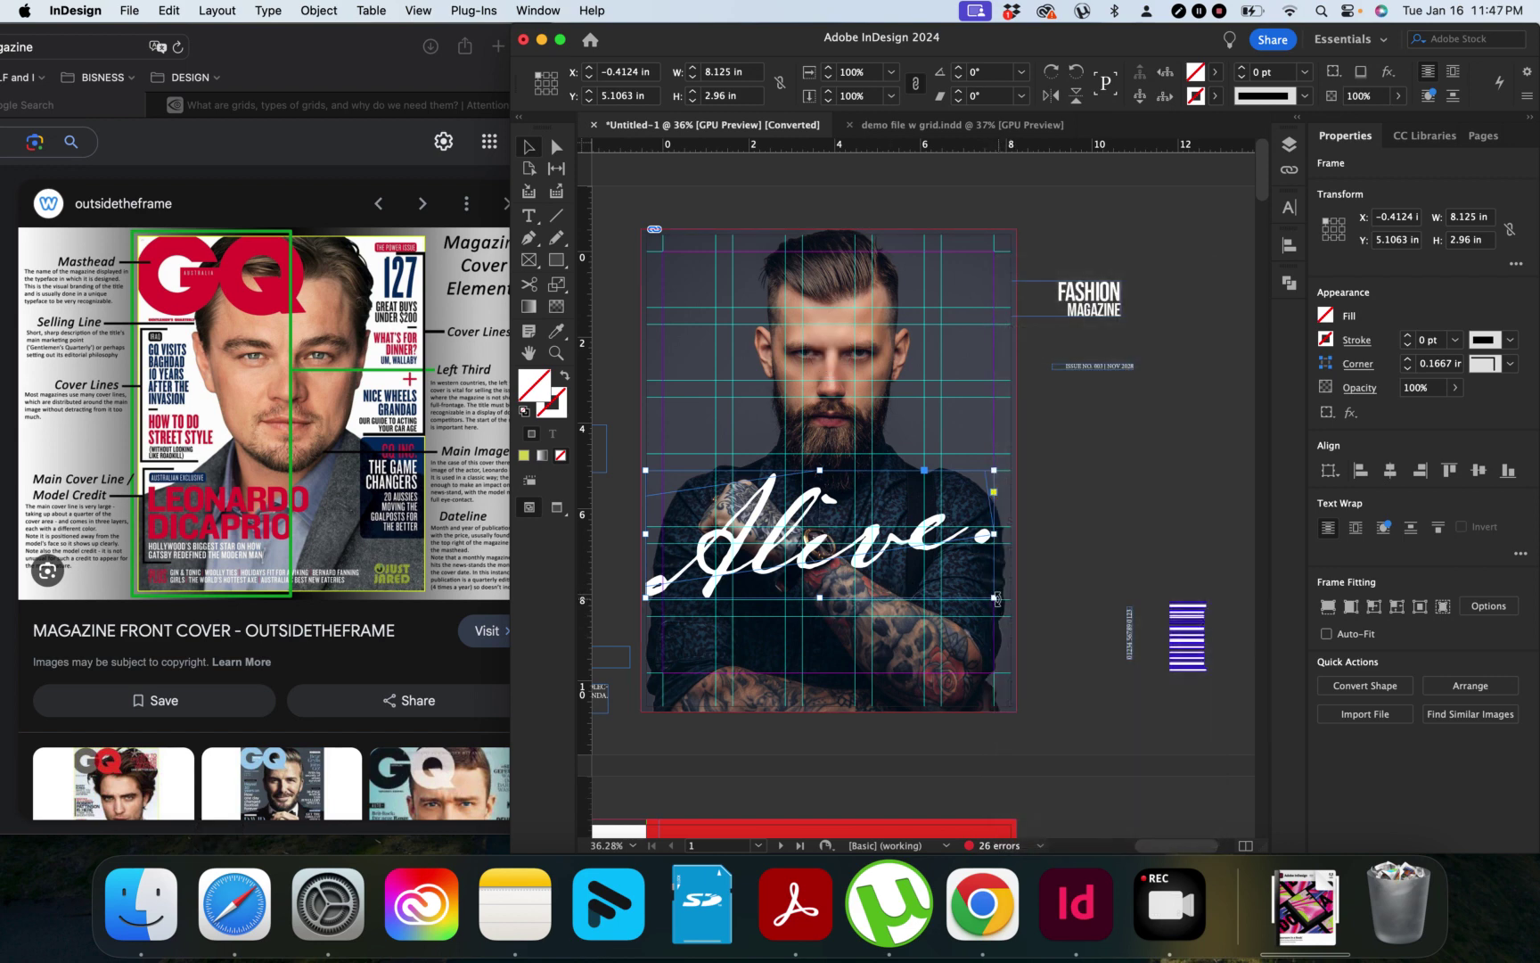
pyautogui.moveTo(996, 598); pyautogui.dragTo(900, 561)
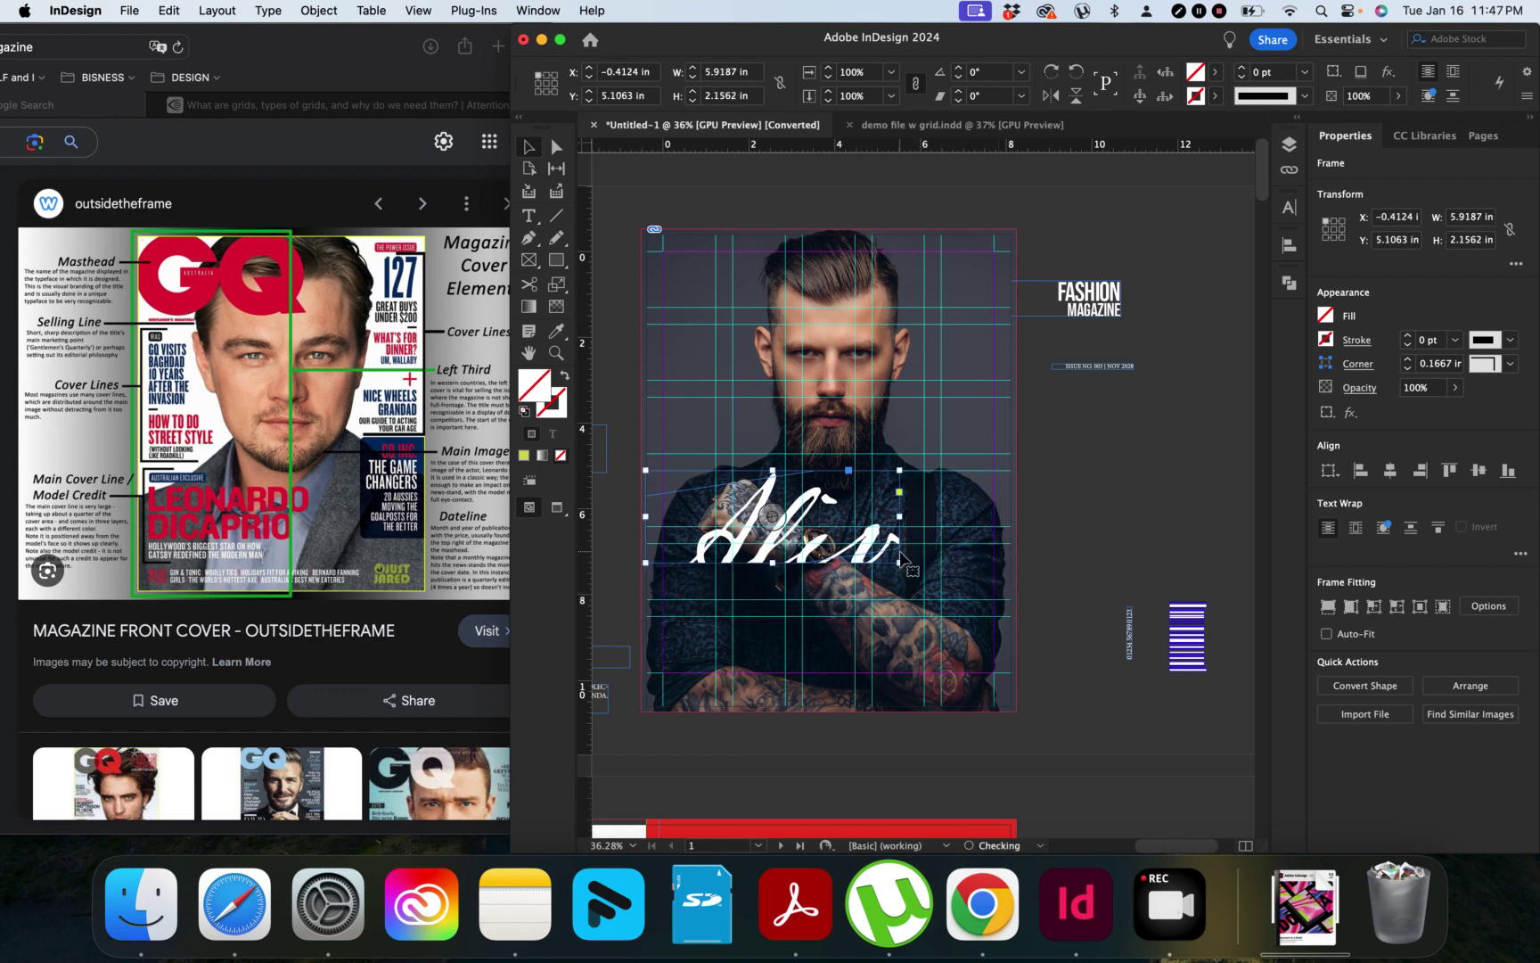
pyautogui.press('super+z')
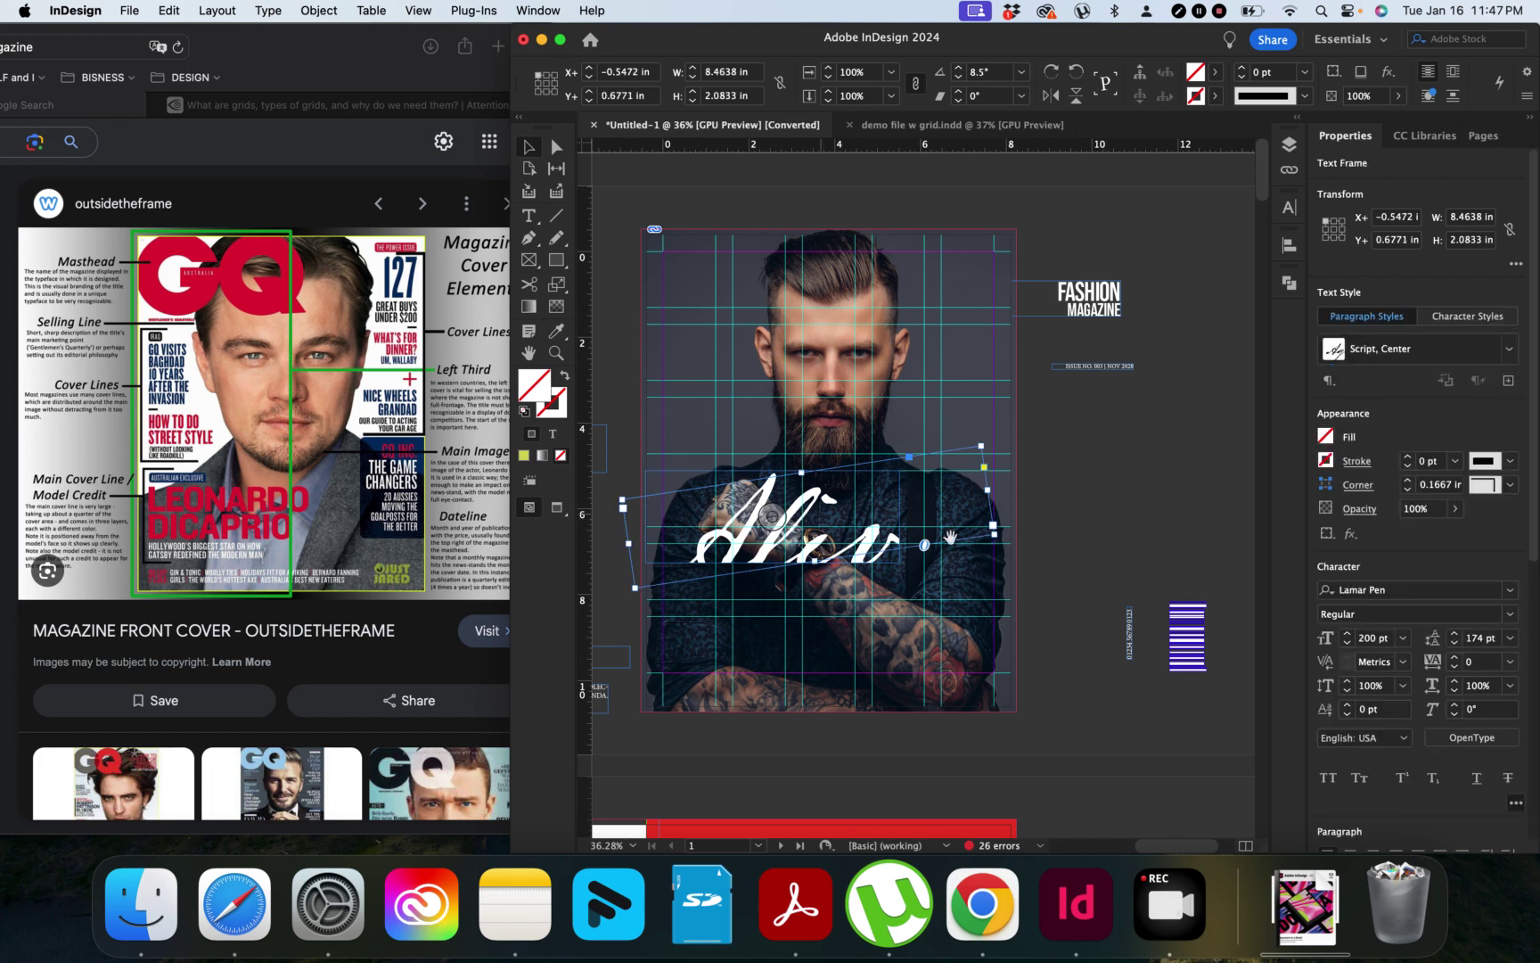
# Try shrinking the nested "Alive" text frame from its end and lower corner and repositioning it, undoing each trial.
pyautogui.moveTo(995, 533); pyautogui.dragTo(914, 528)
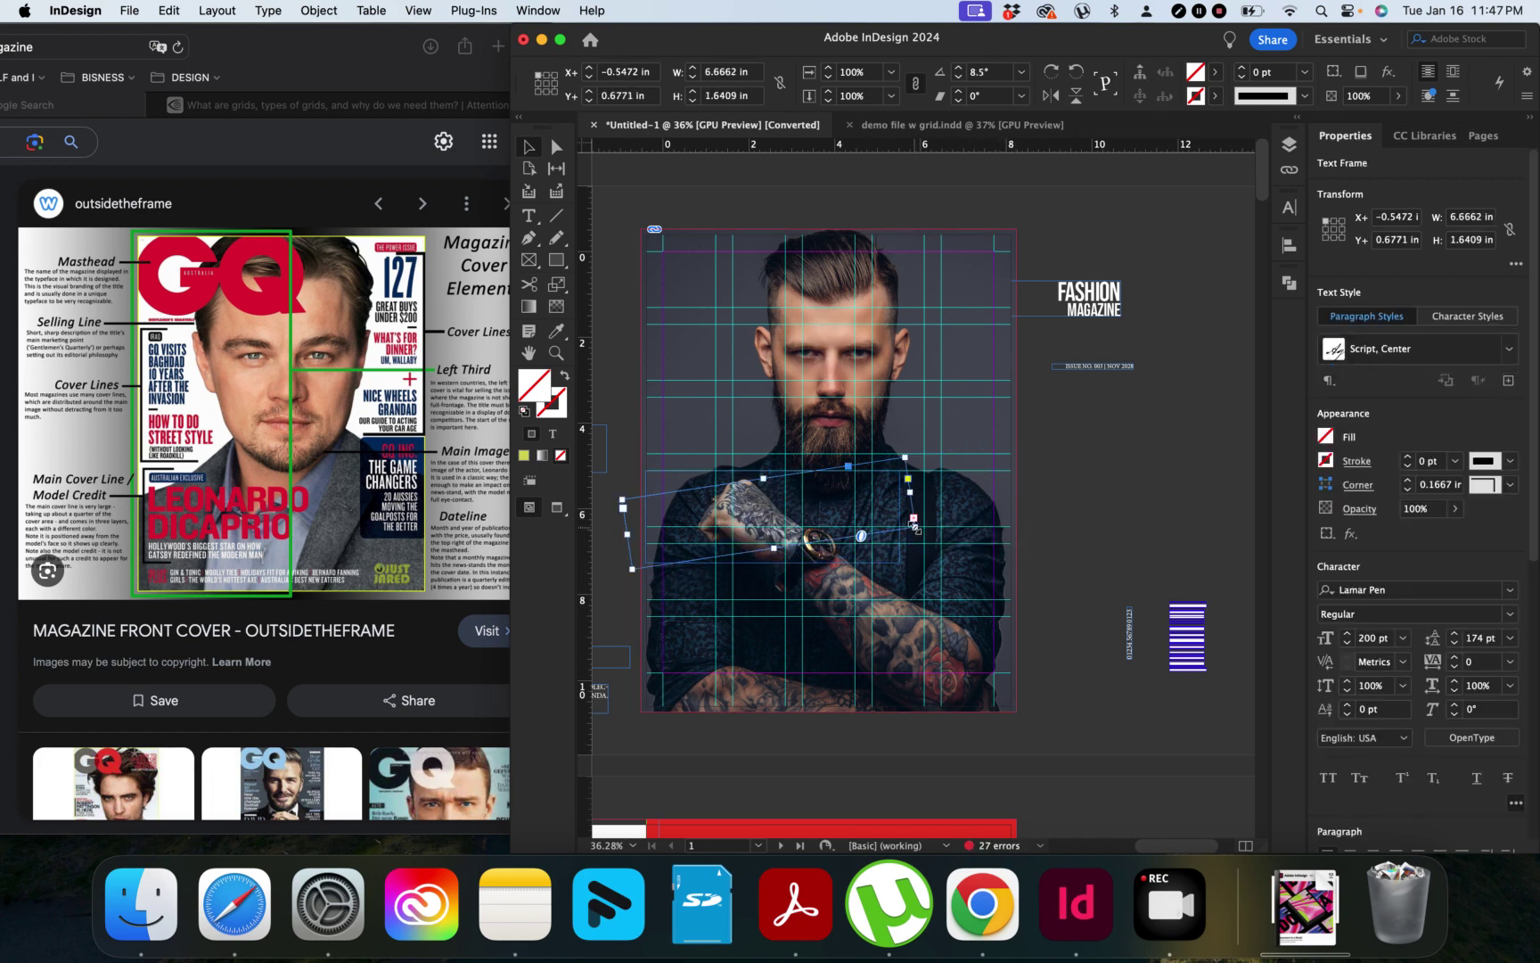
pyautogui.press('super+z')
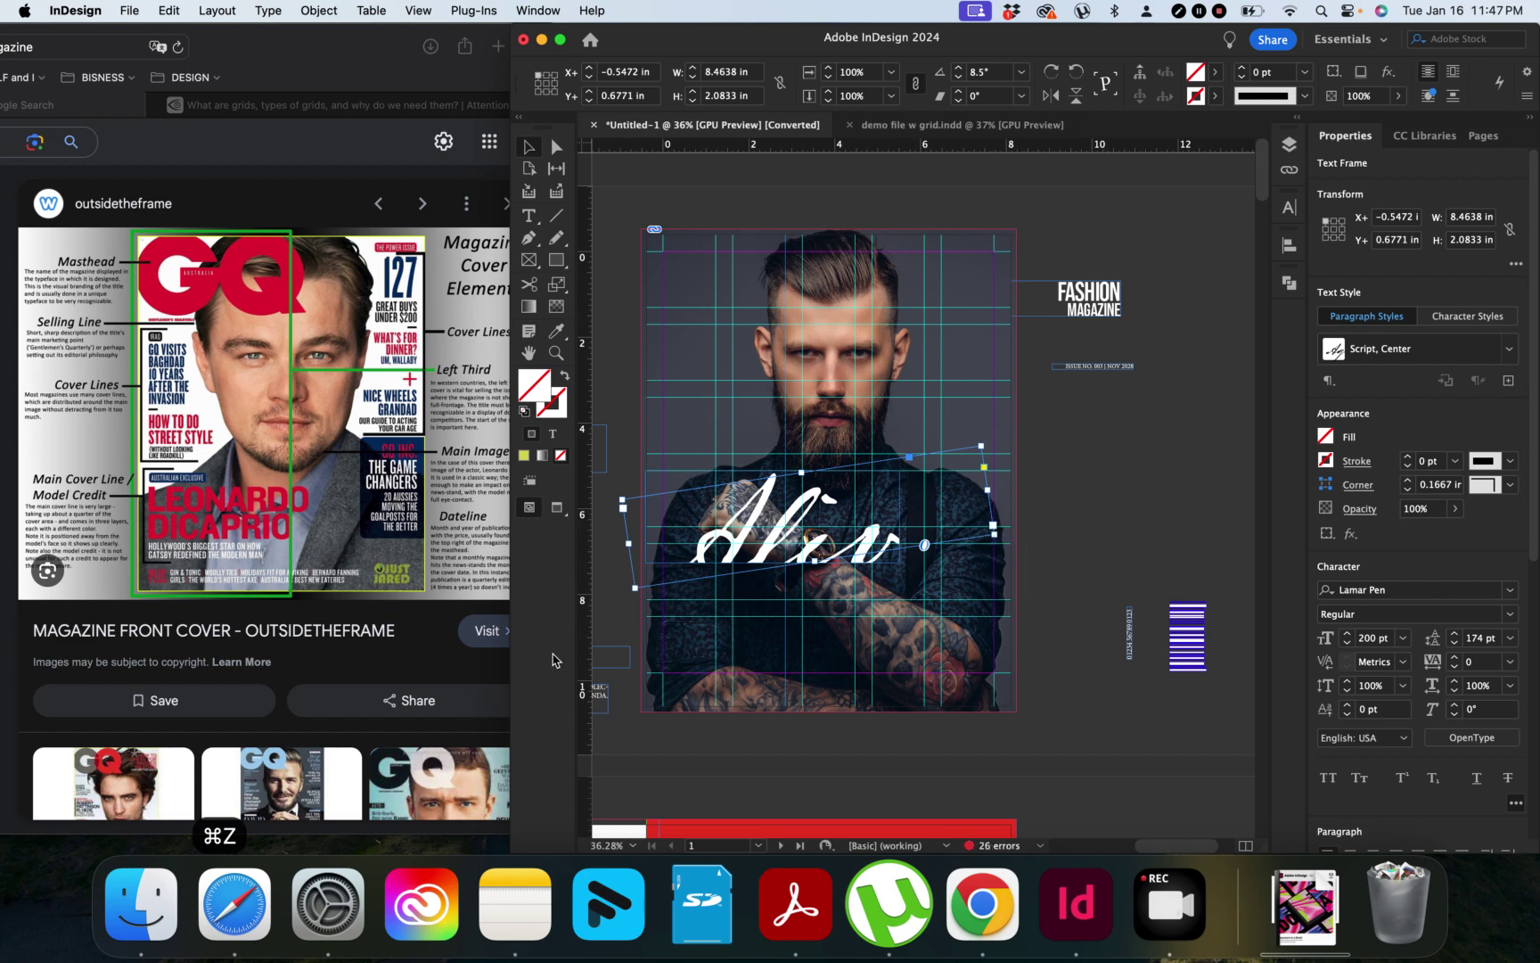
pyautogui.moveTo(634, 589); pyautogui.dragTo(659, 571)
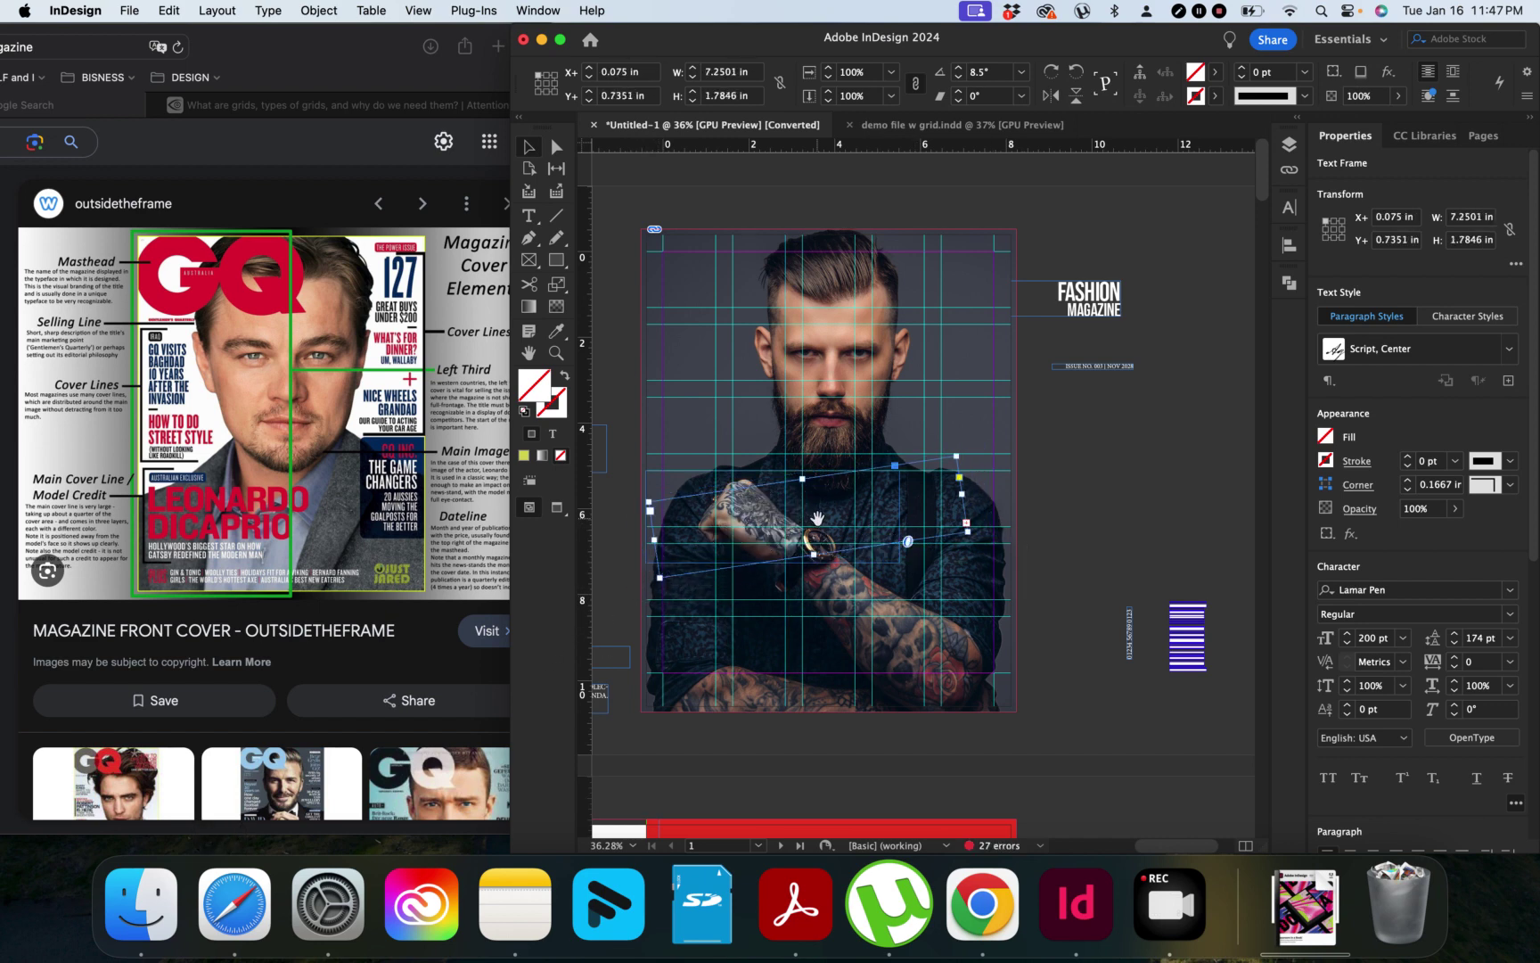
pyautogui.moveTo(812, 539); pyautogui.dragTo(792, 532)
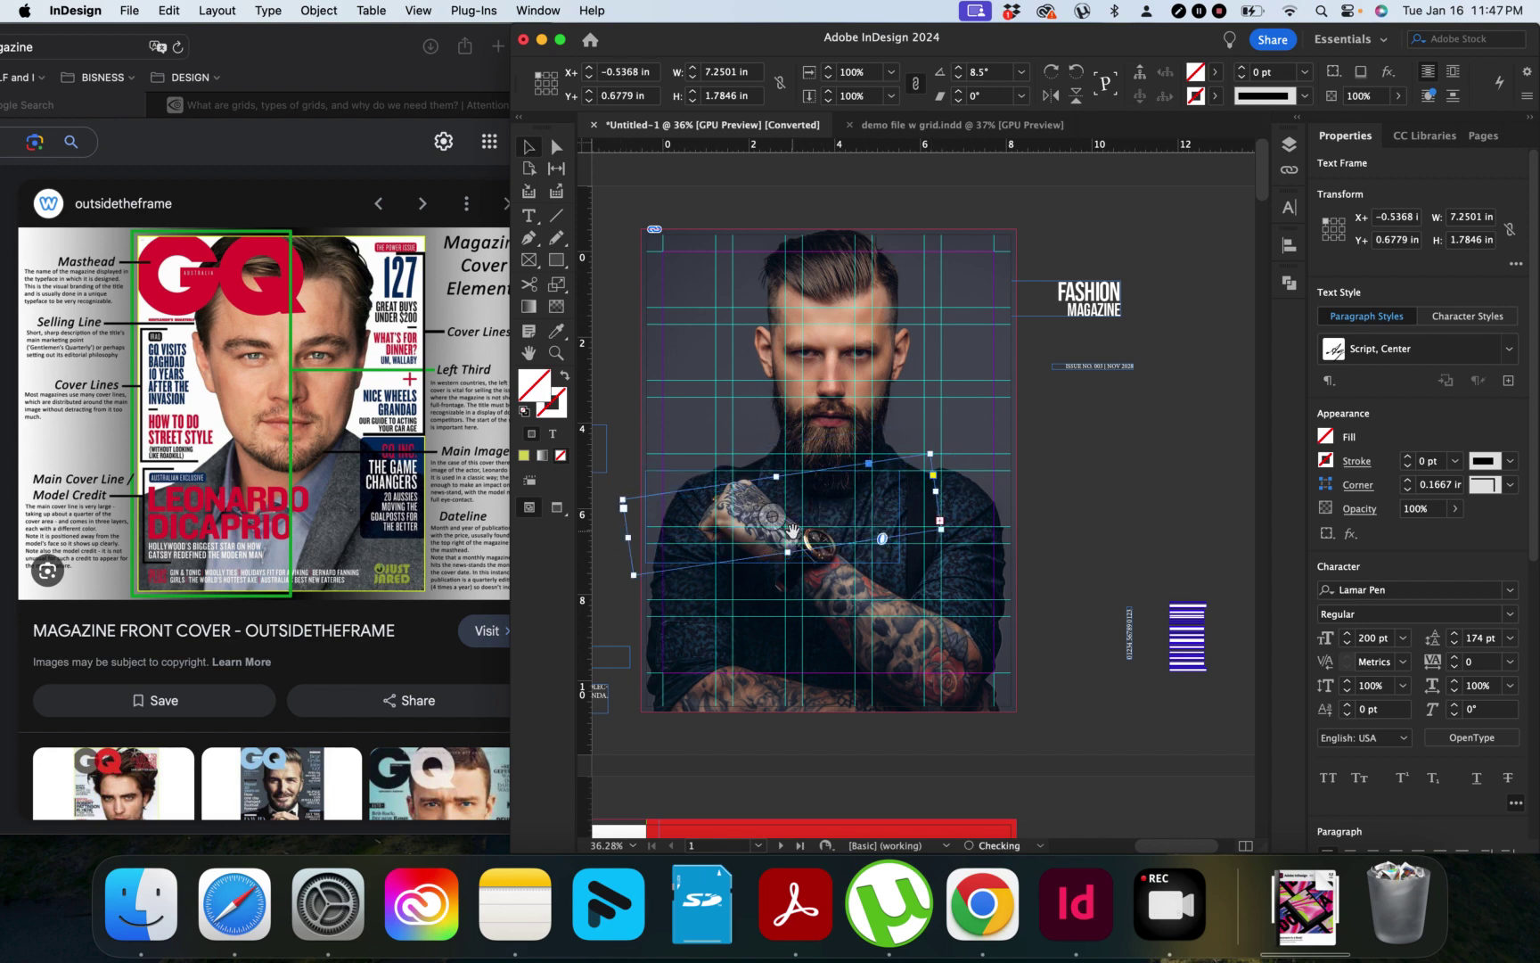
pyautogui.press('super+z')
pyautogui.press('super+z')
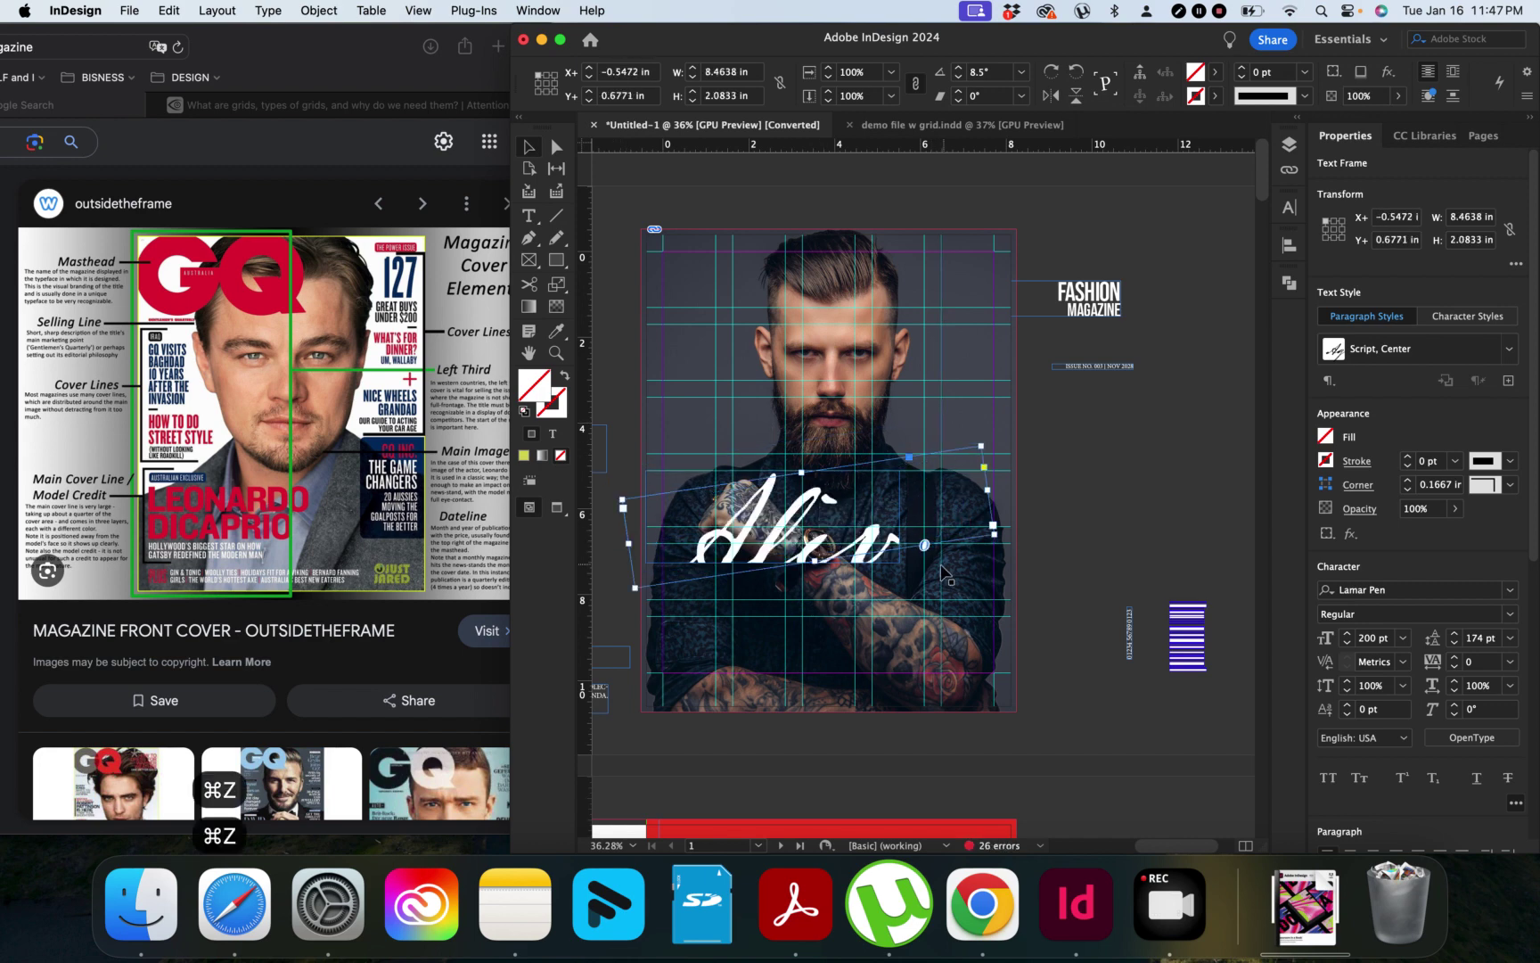
# Undo the shrinking of the "Alive" title's outer frame and its preceding move.
pyautogui.click(733, 535)
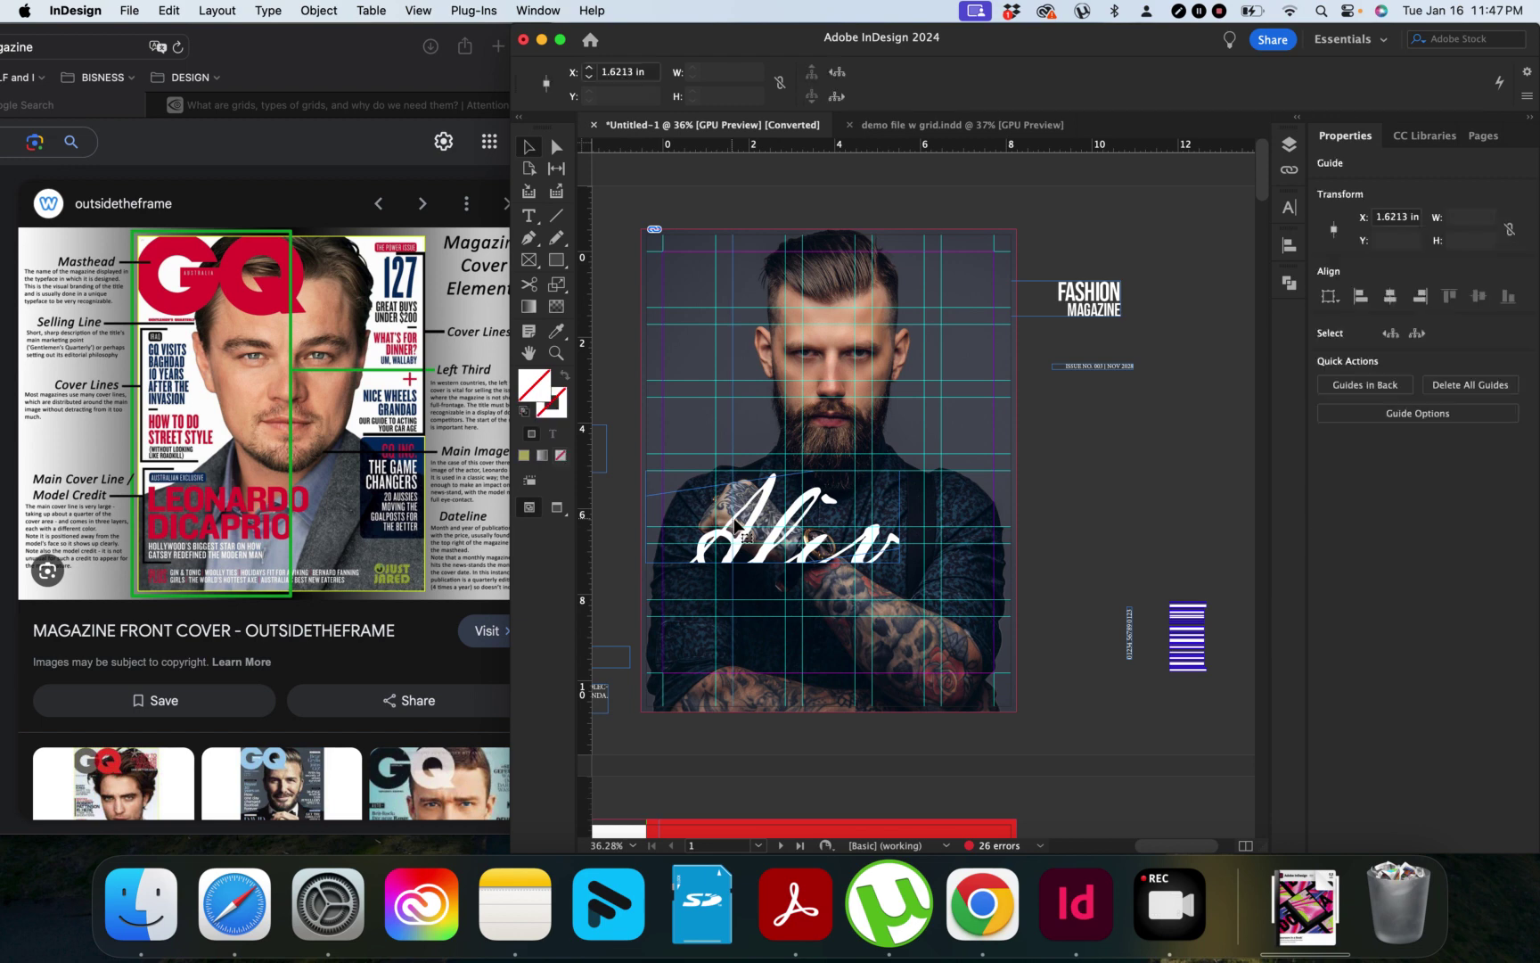
pyautogui.click(755, 517)
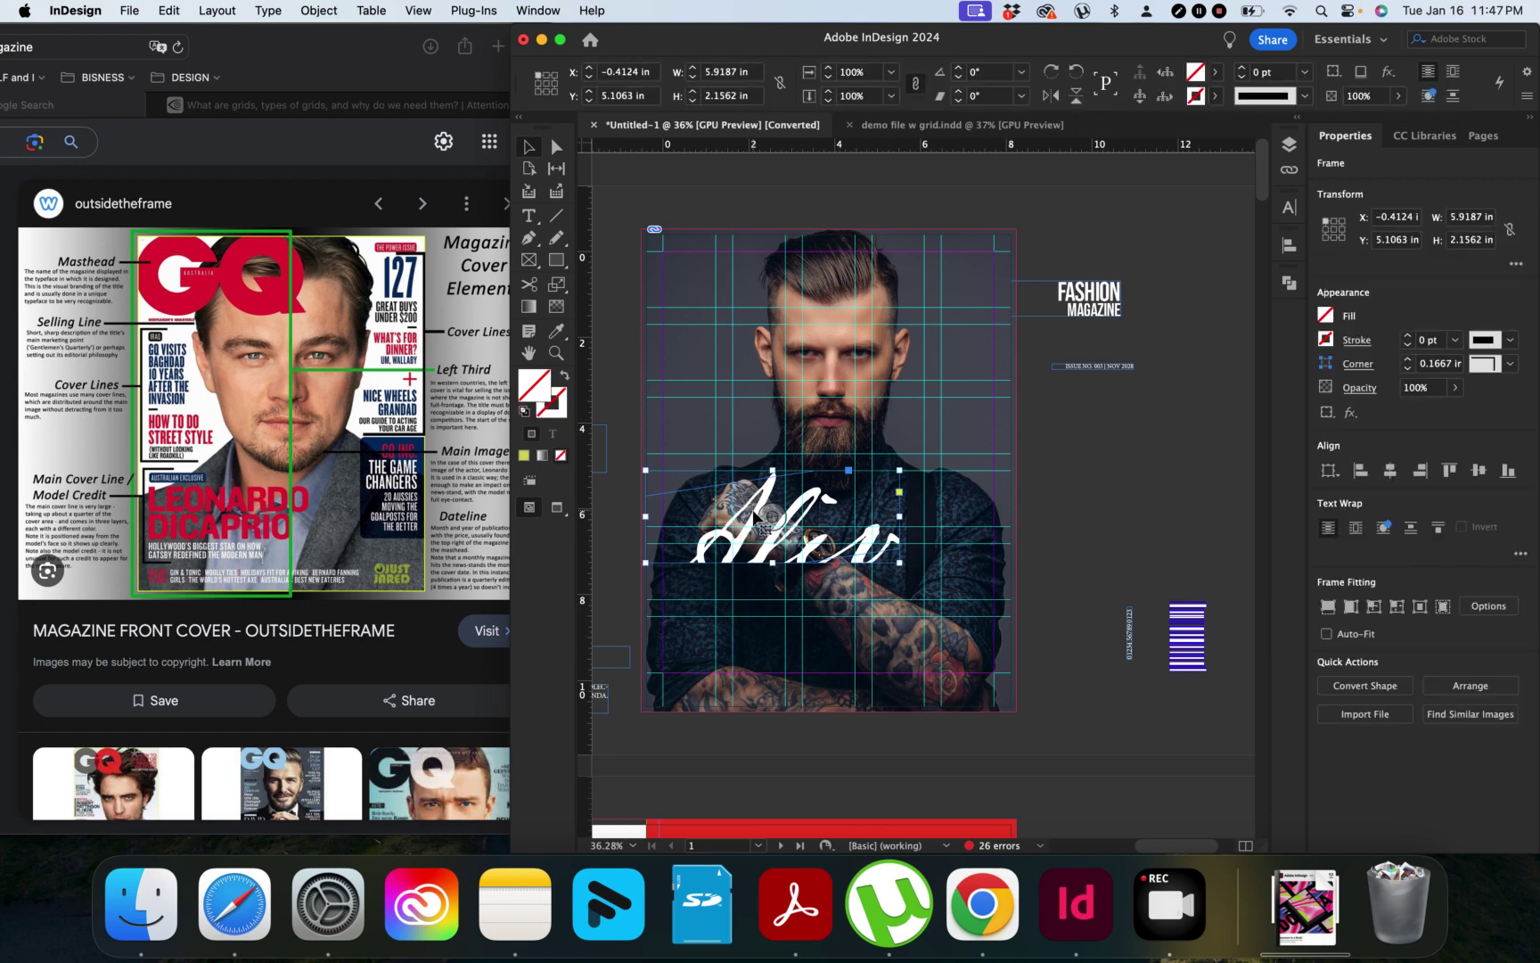
pyautogui.press('super+z')
pyautogui.press('super+z')
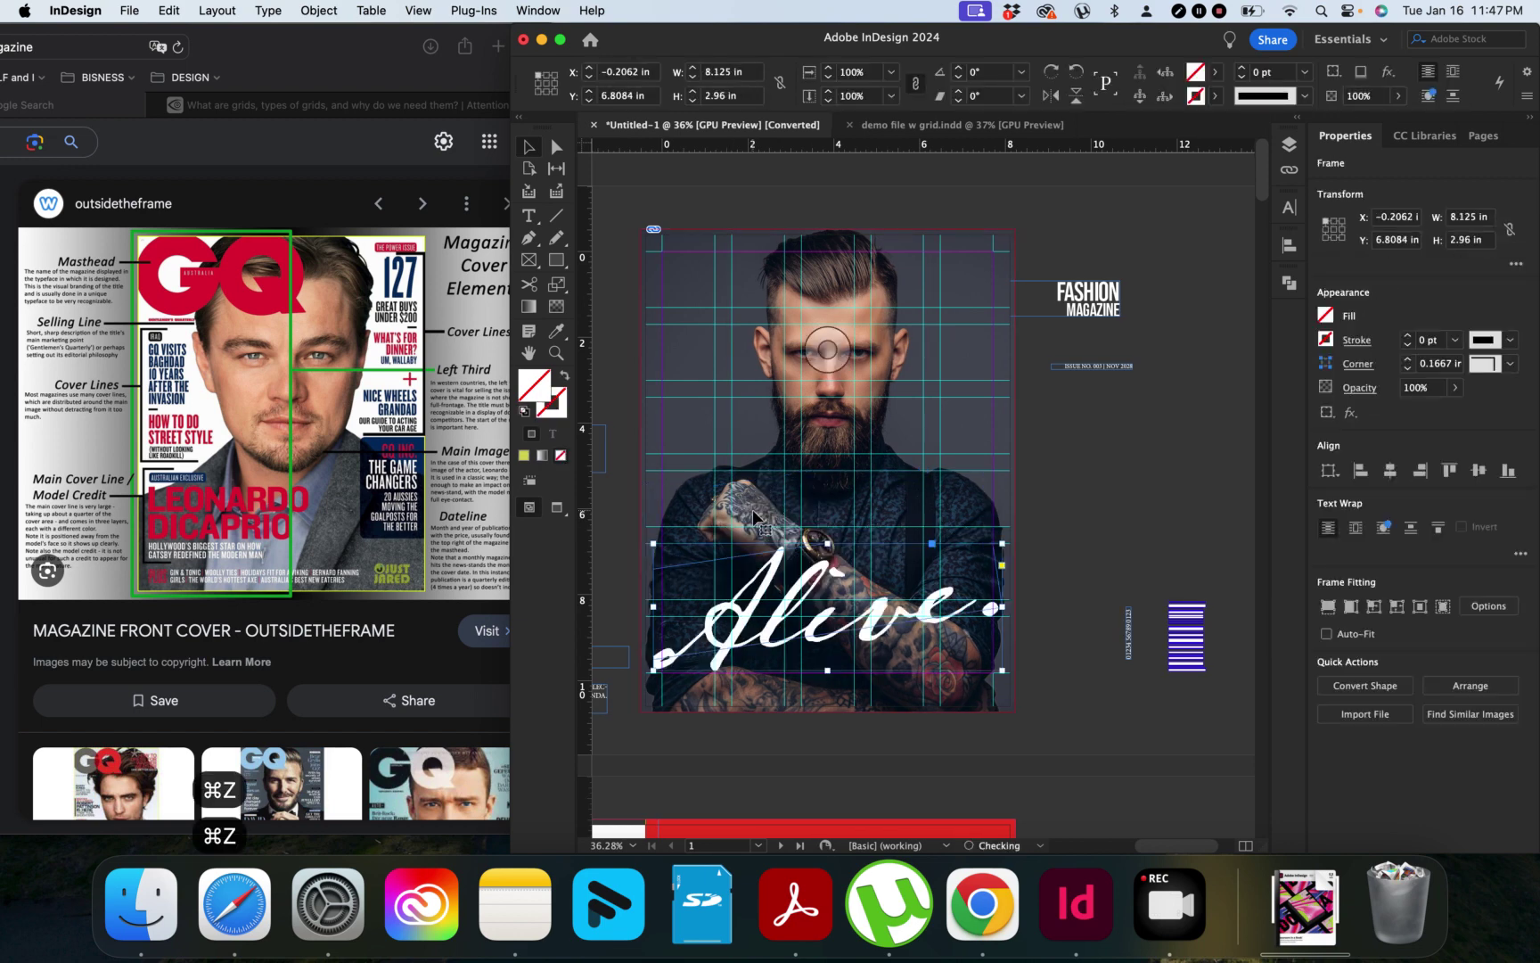
# Move the "Alive" title off the cover onto the pasteboard, and try resizing its nested text frame from the lower corner.
pyautogui.moveTo(777, 595); pyautogui.dragTo(1163, 459)
pyautogui.click(1054, 587)
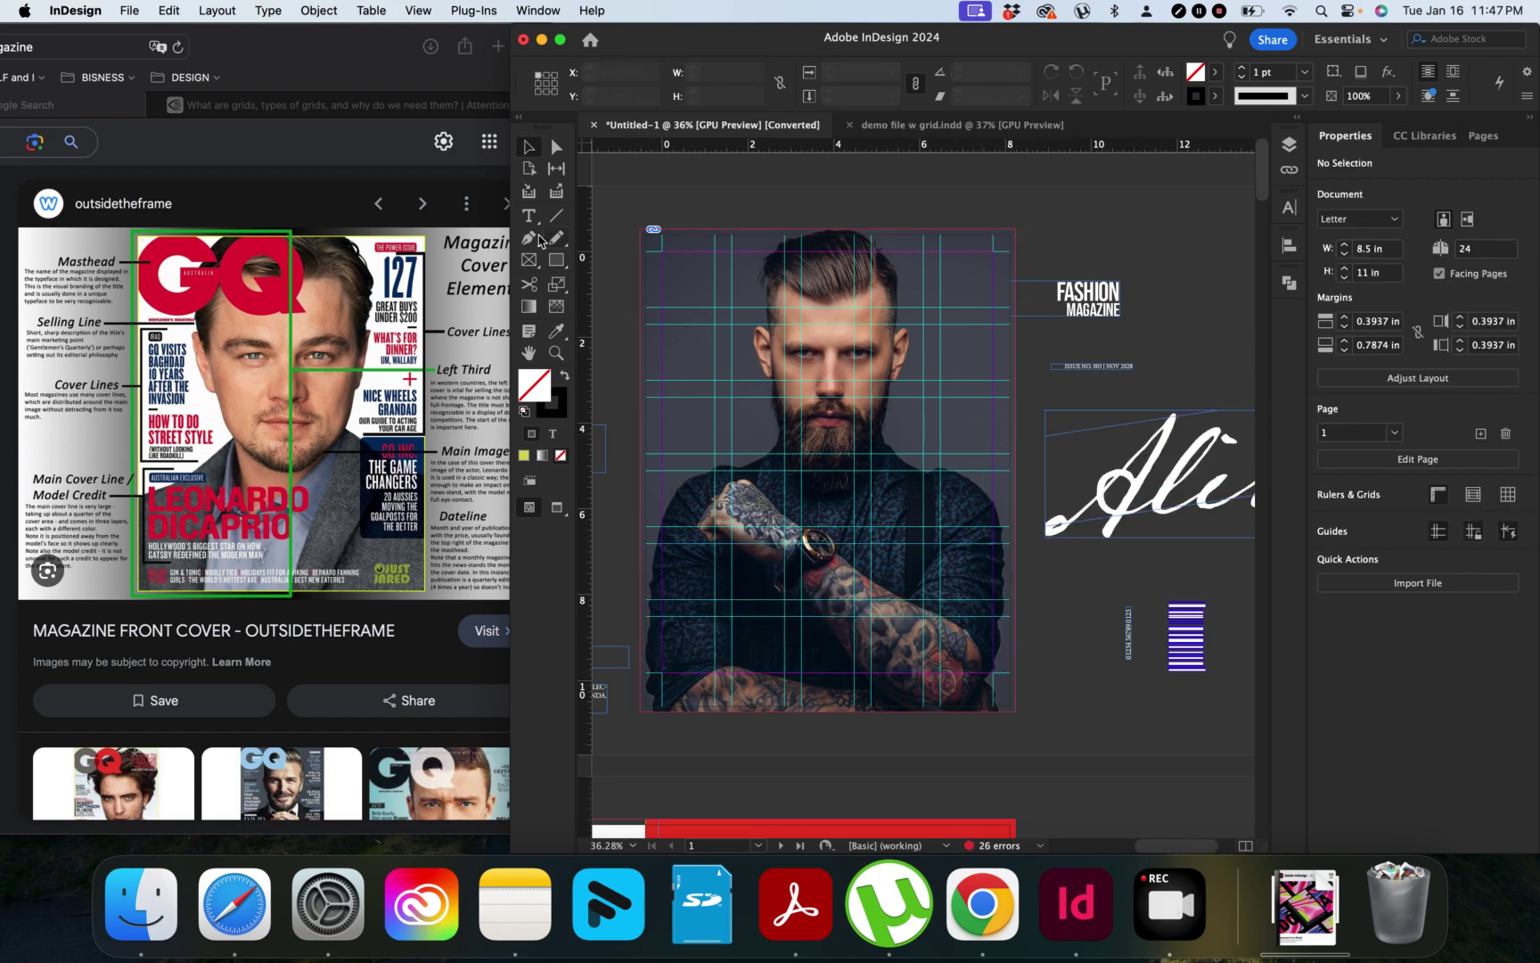
pyautogui.click(1155, 479)
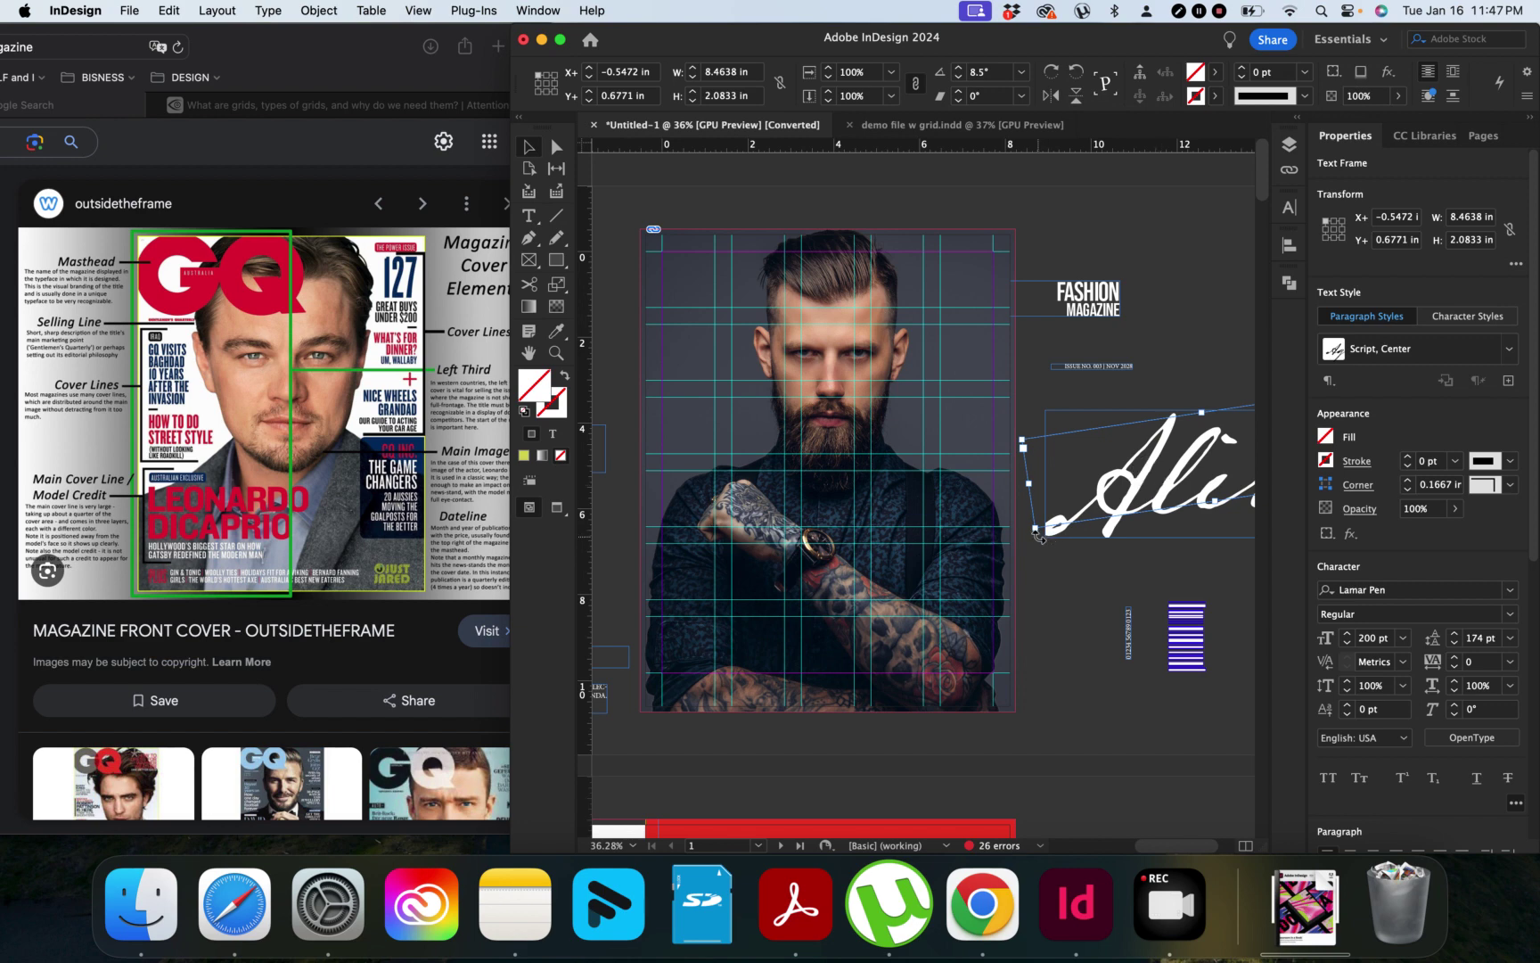
pyautogui.moveTo(1034, 530); pyautogui.dragTo(1109, 488)
pyautogui.press('cmd+z')
pyautogui.click(1036, 415)
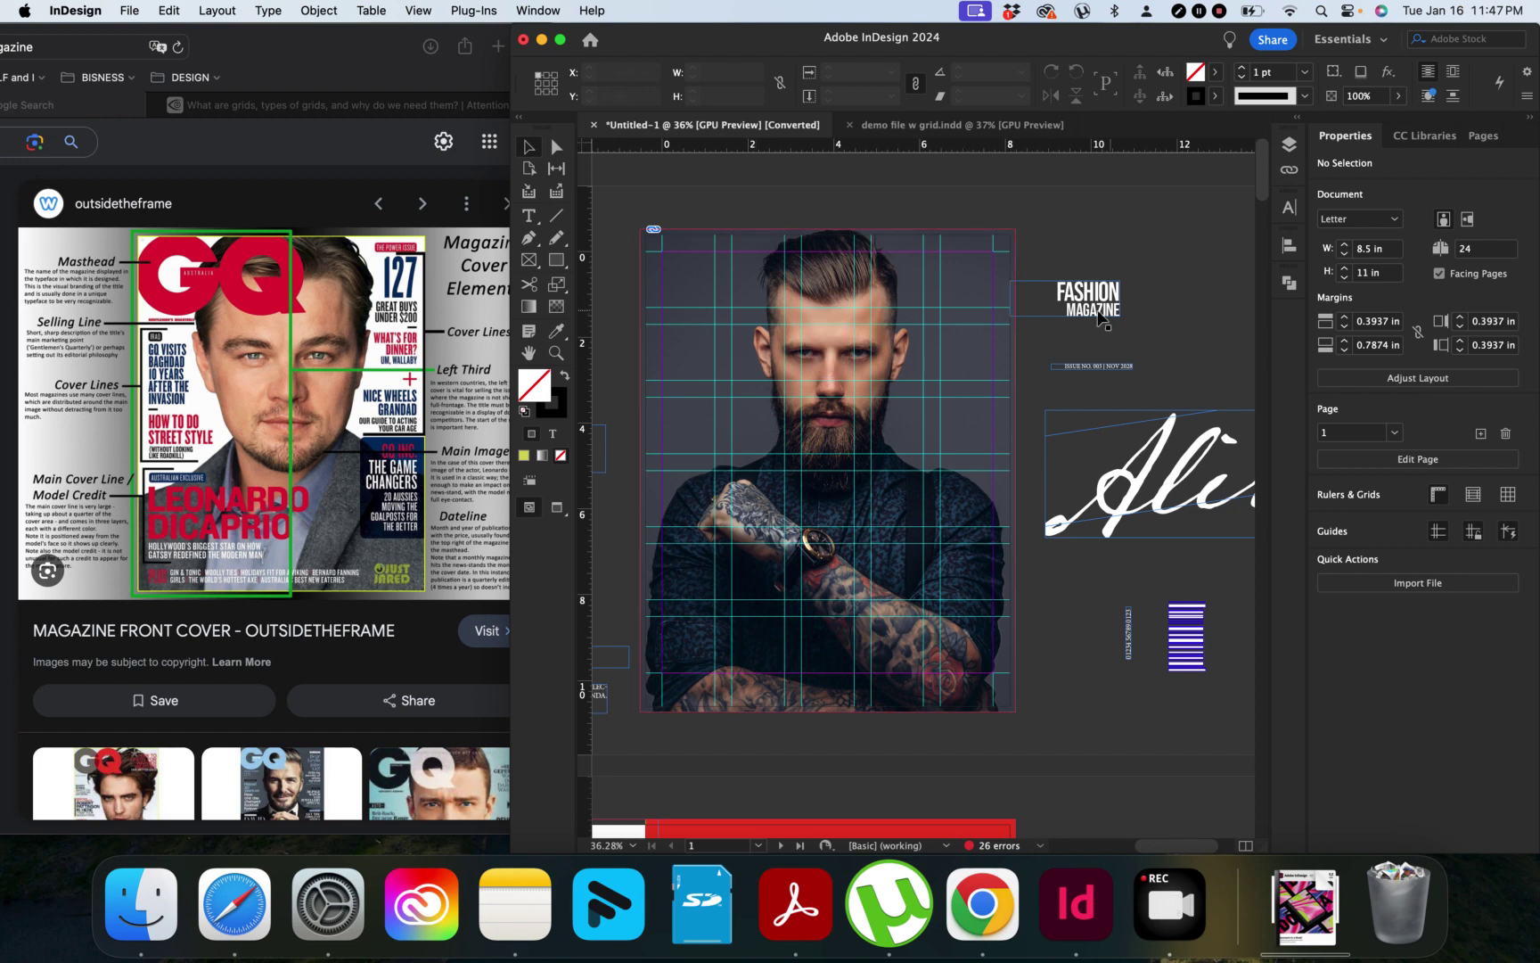
# Place a copy of the "Fashion Magazine" text near the top of the cover at about X 0.68 in, Y 0.48 in.
pyautogui.click(1100, 293)
pyautogui.moveTo(1105, 311); pyautogui.dragTo(785, 306)
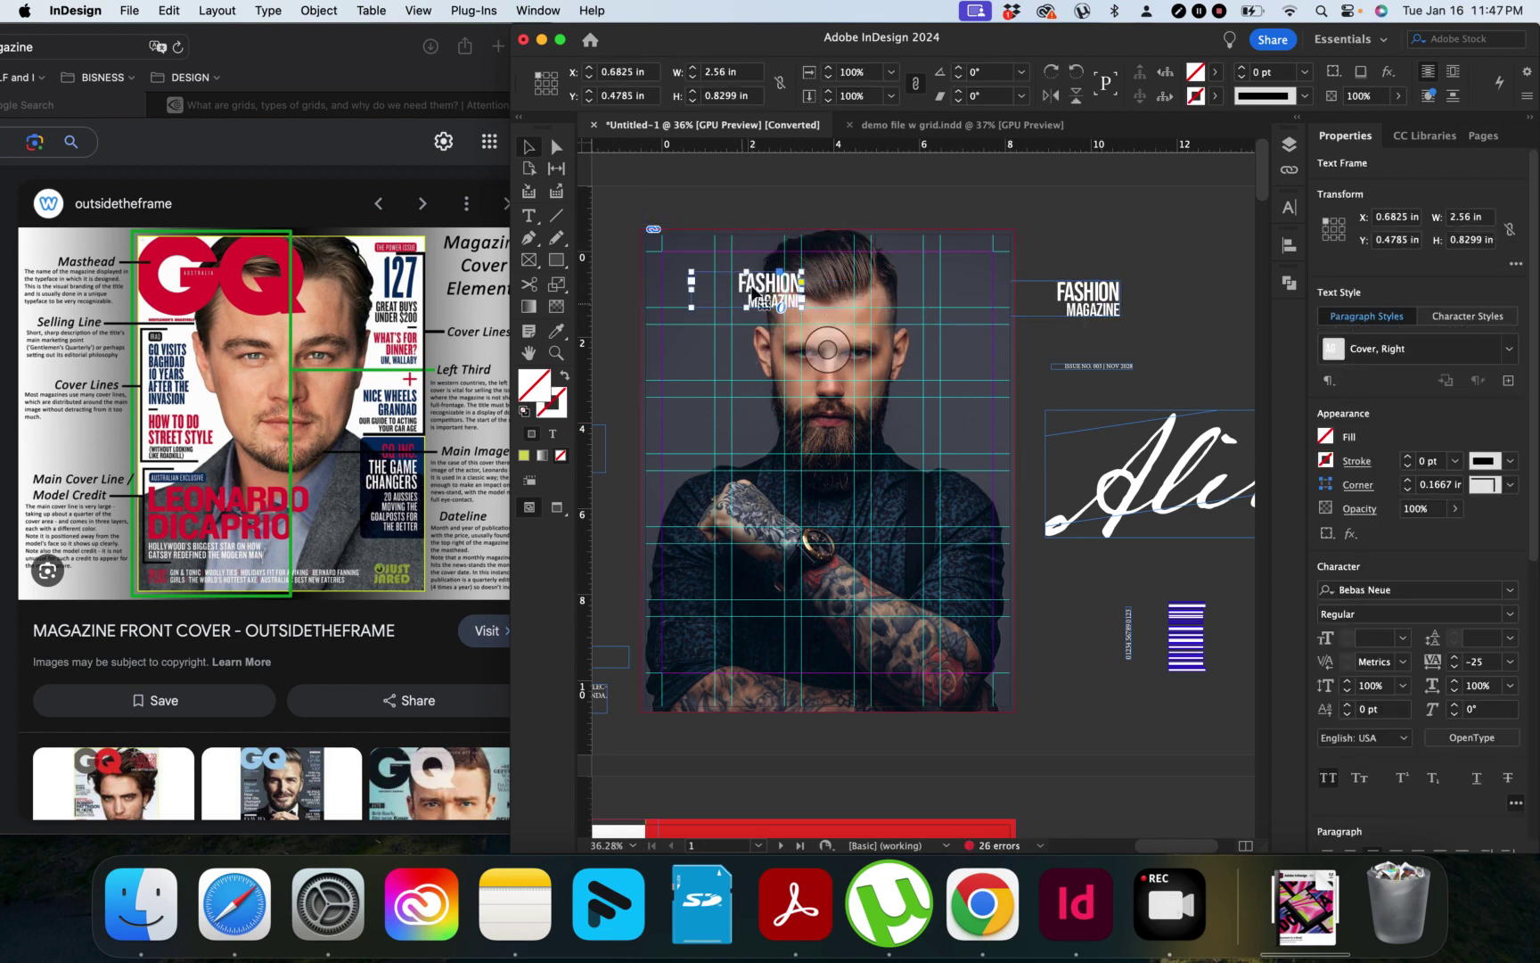
pyautogui.doubleClick(759, 283)
pyautogui.press('super+z')
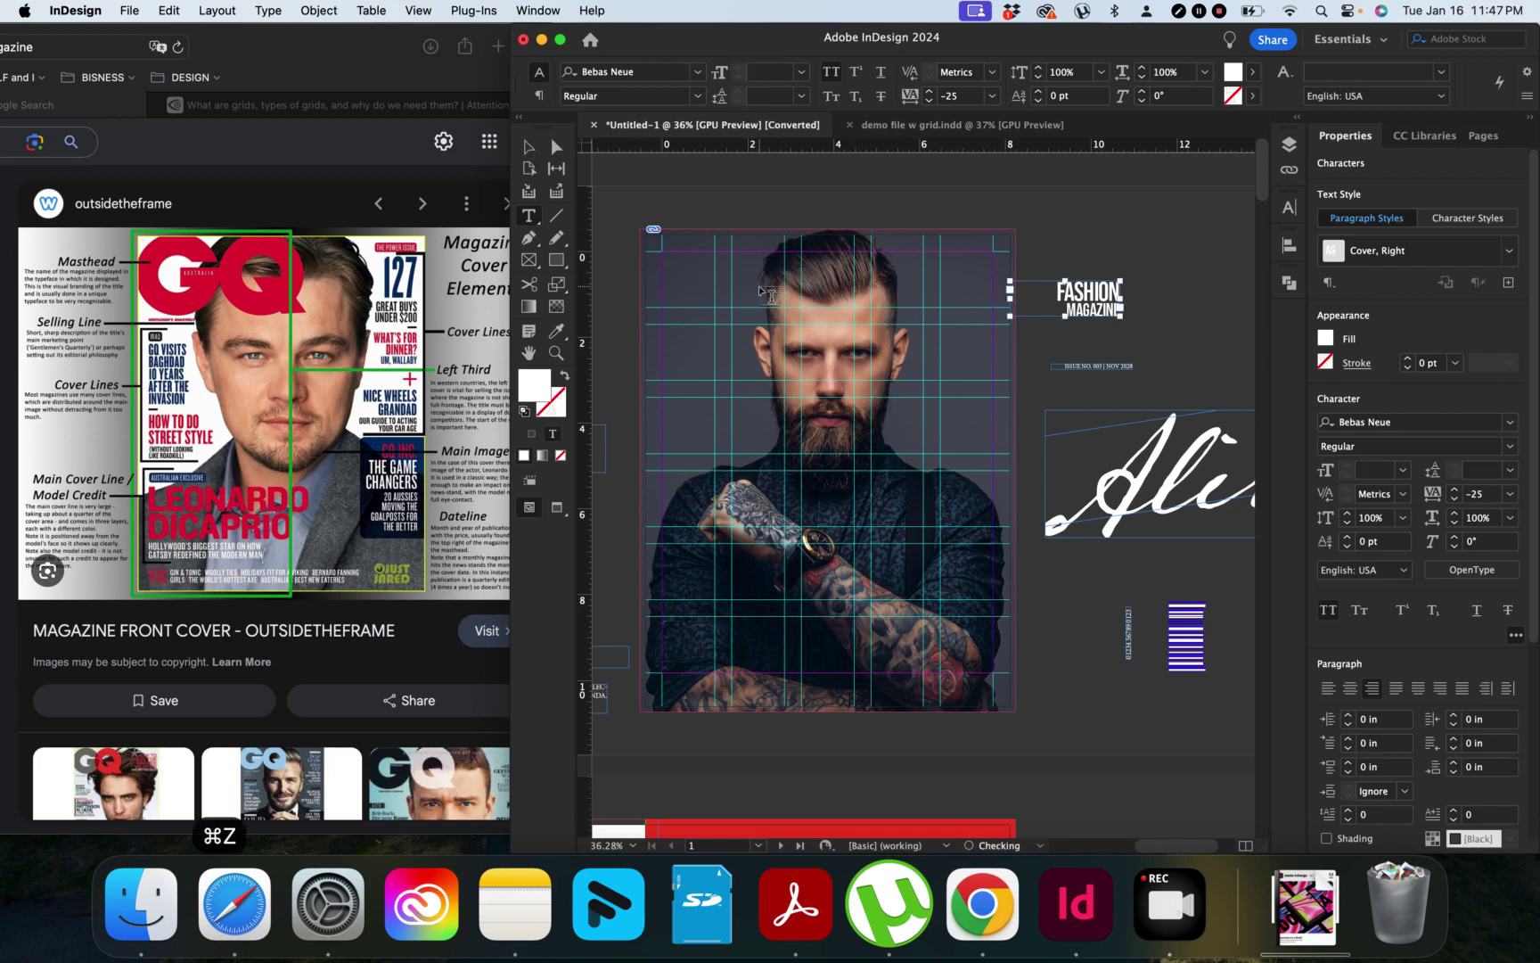
pyautogui.press('super+z')
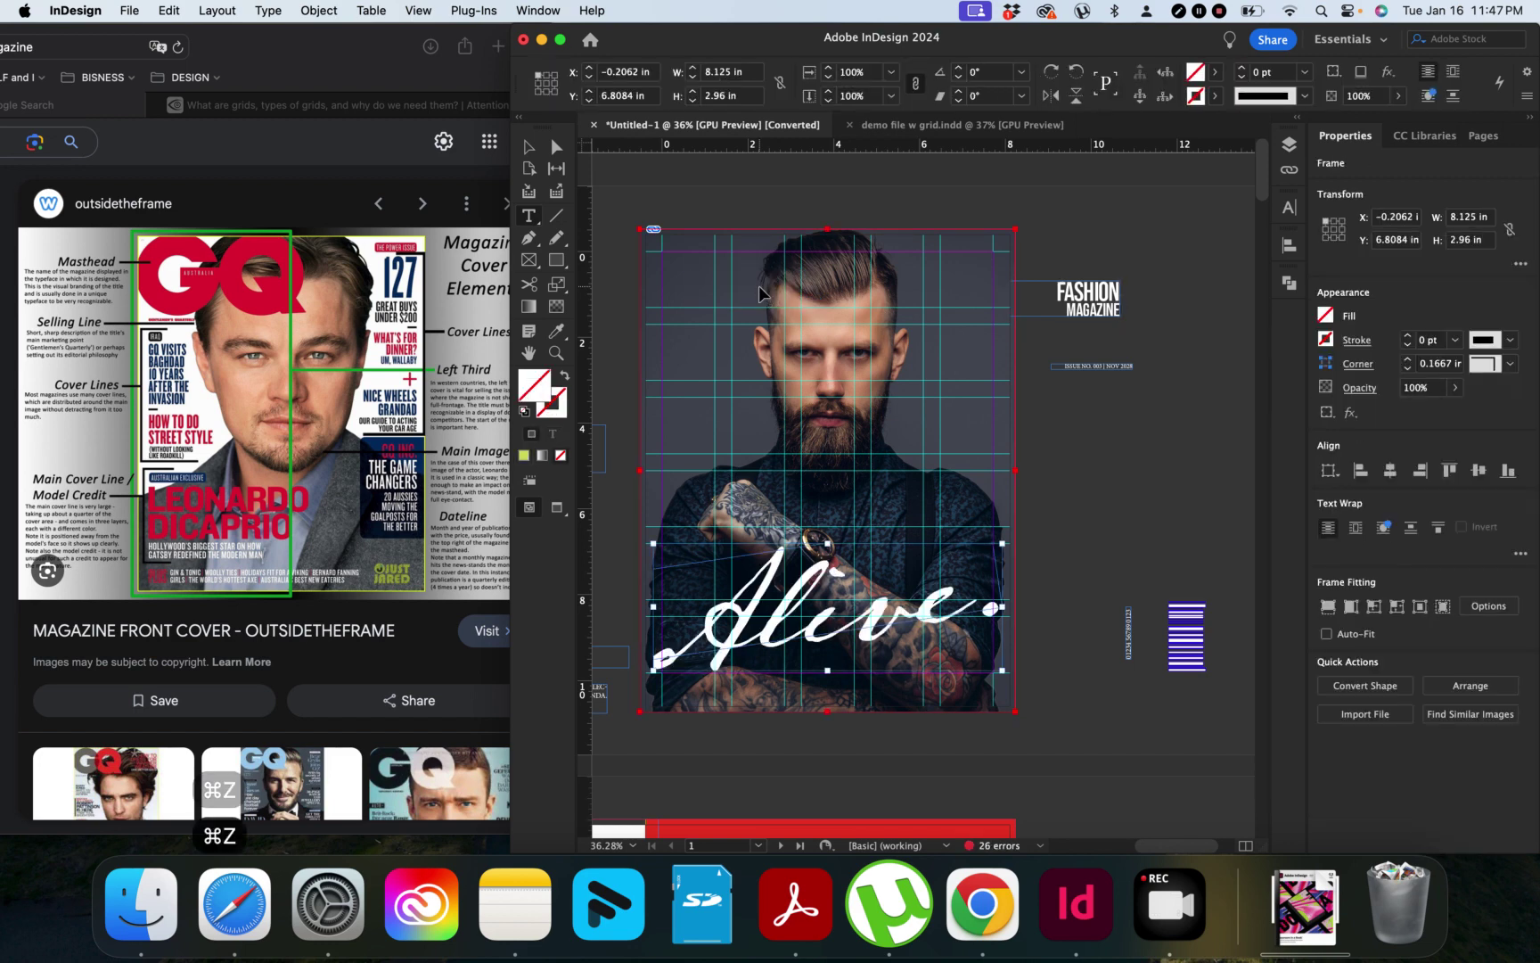
pyautogui.press('shift+super+z')
pyautogui.press('shift+super+z')
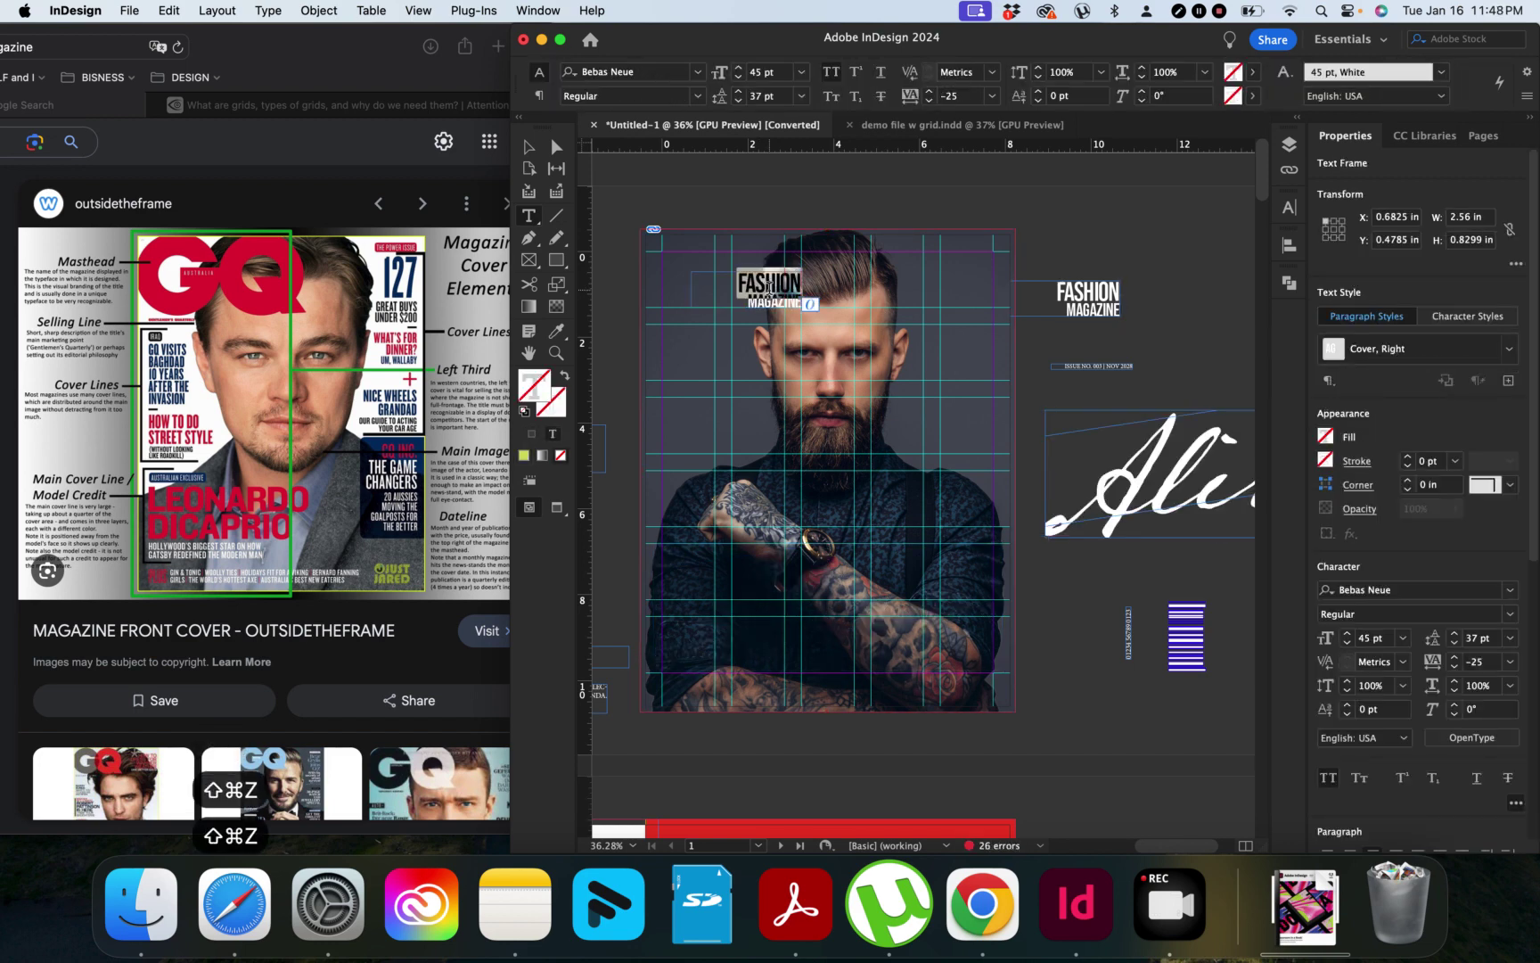
# Replace the copied cover text with "Florida Man".
pyautogui.press('super+a')
pyautogui.press('BackSpace')
pyautogui.press('BackSpace')
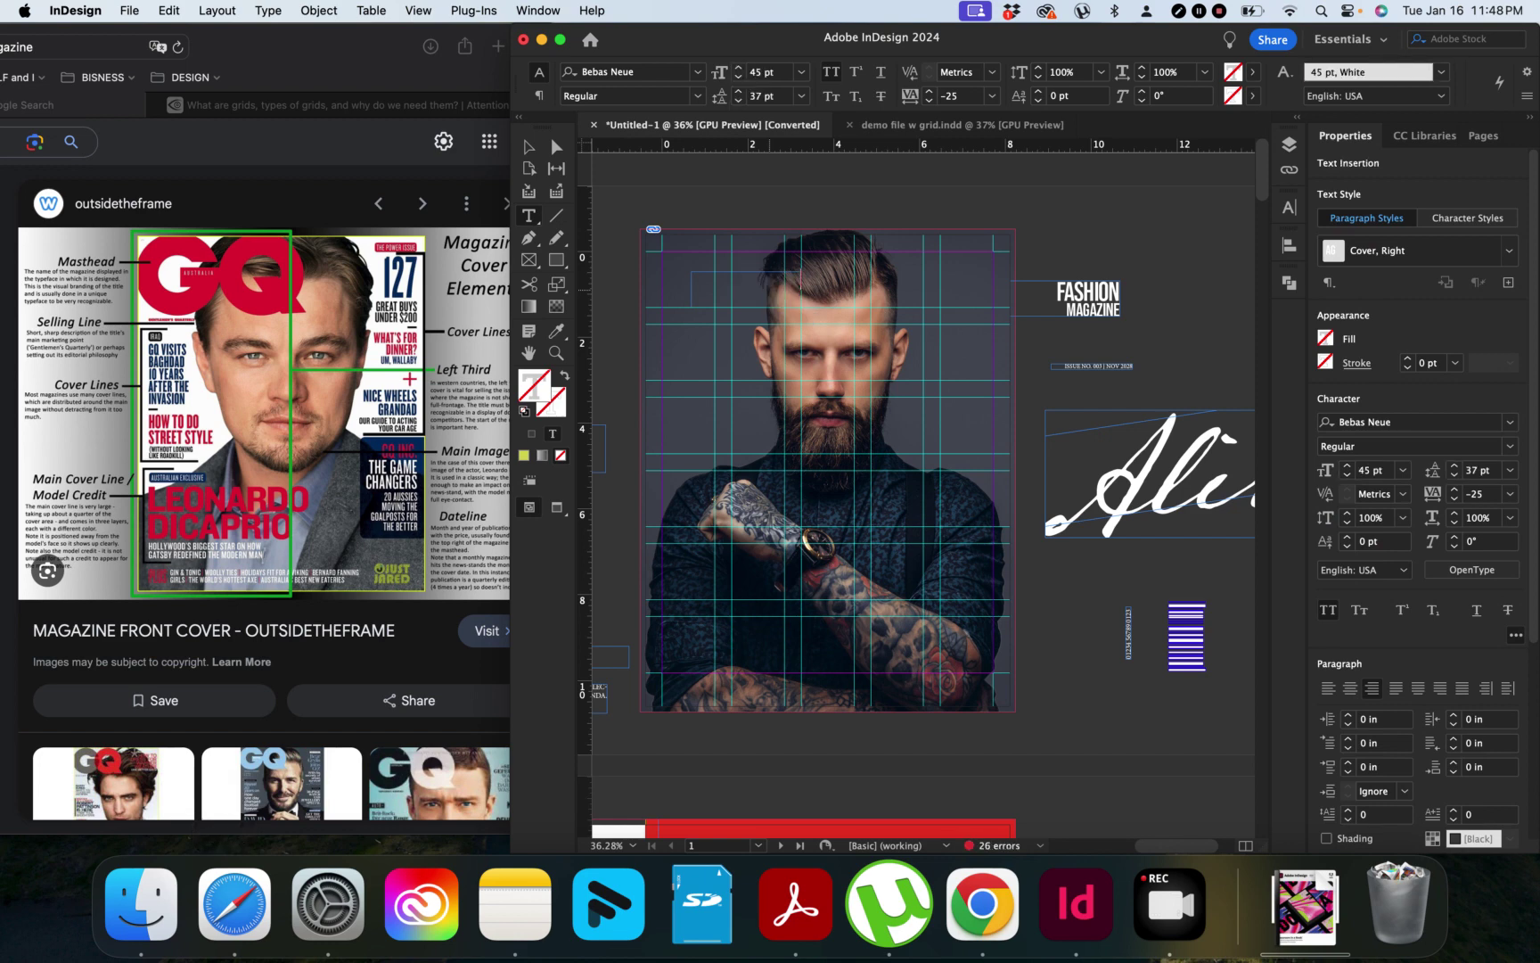
pyautogui.write('SF')
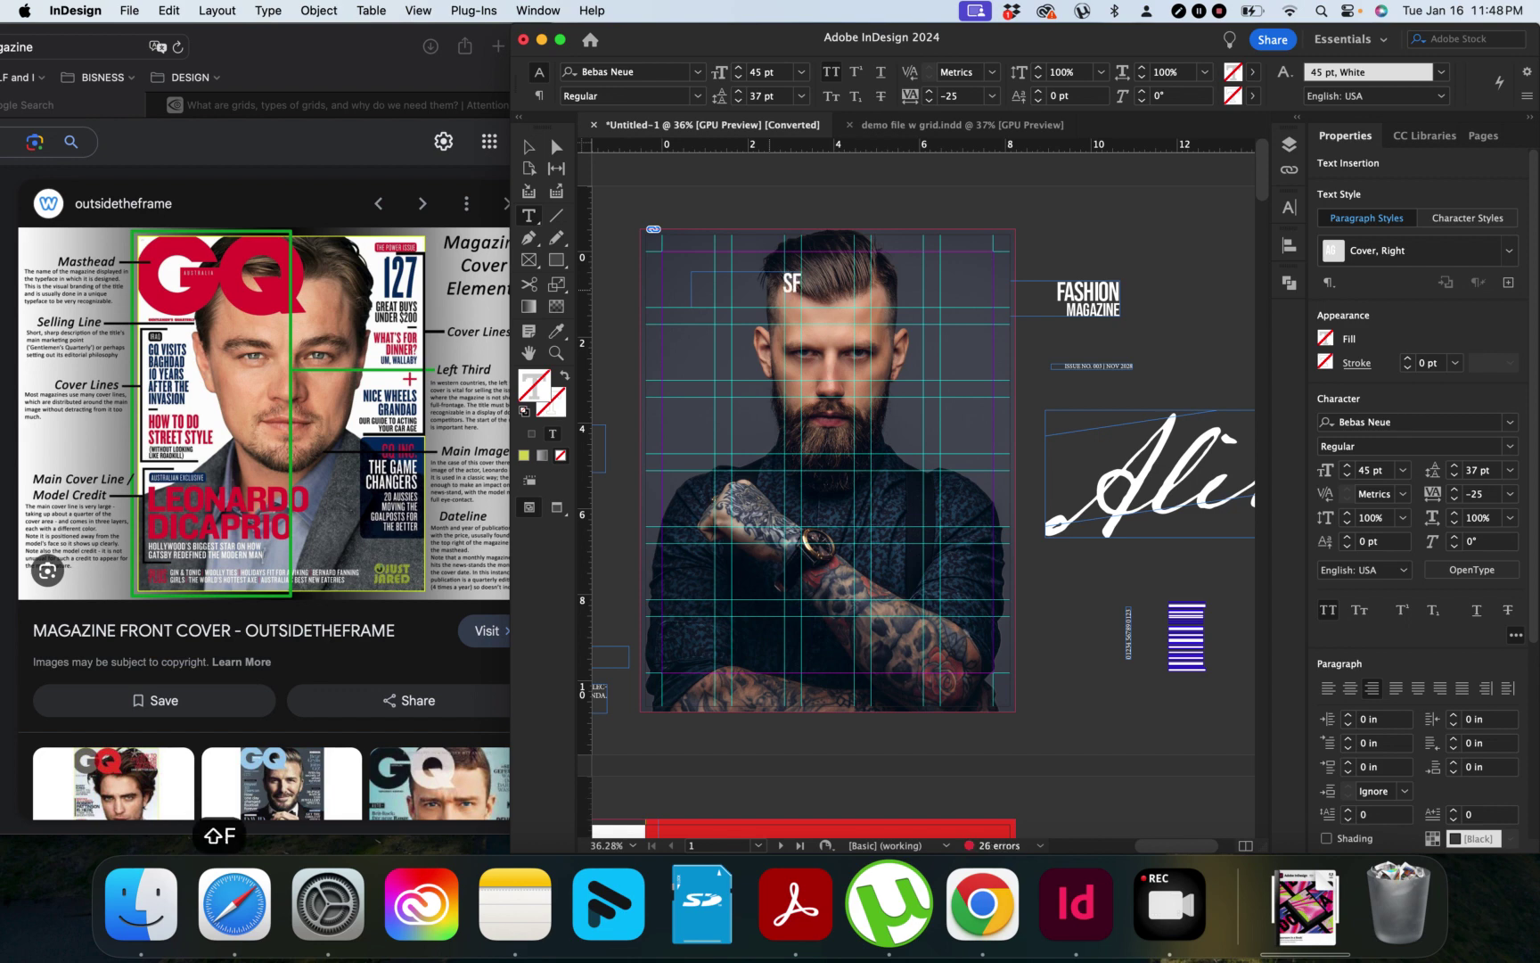
pyautogui.press('BackSpace')
pyautogui.press('BackSpace')
pyautogui.press('BackSpace')
pyautogui.press('BackSpace')
pyautogui.press('BackSpace')
pyautogui.write('florida ')
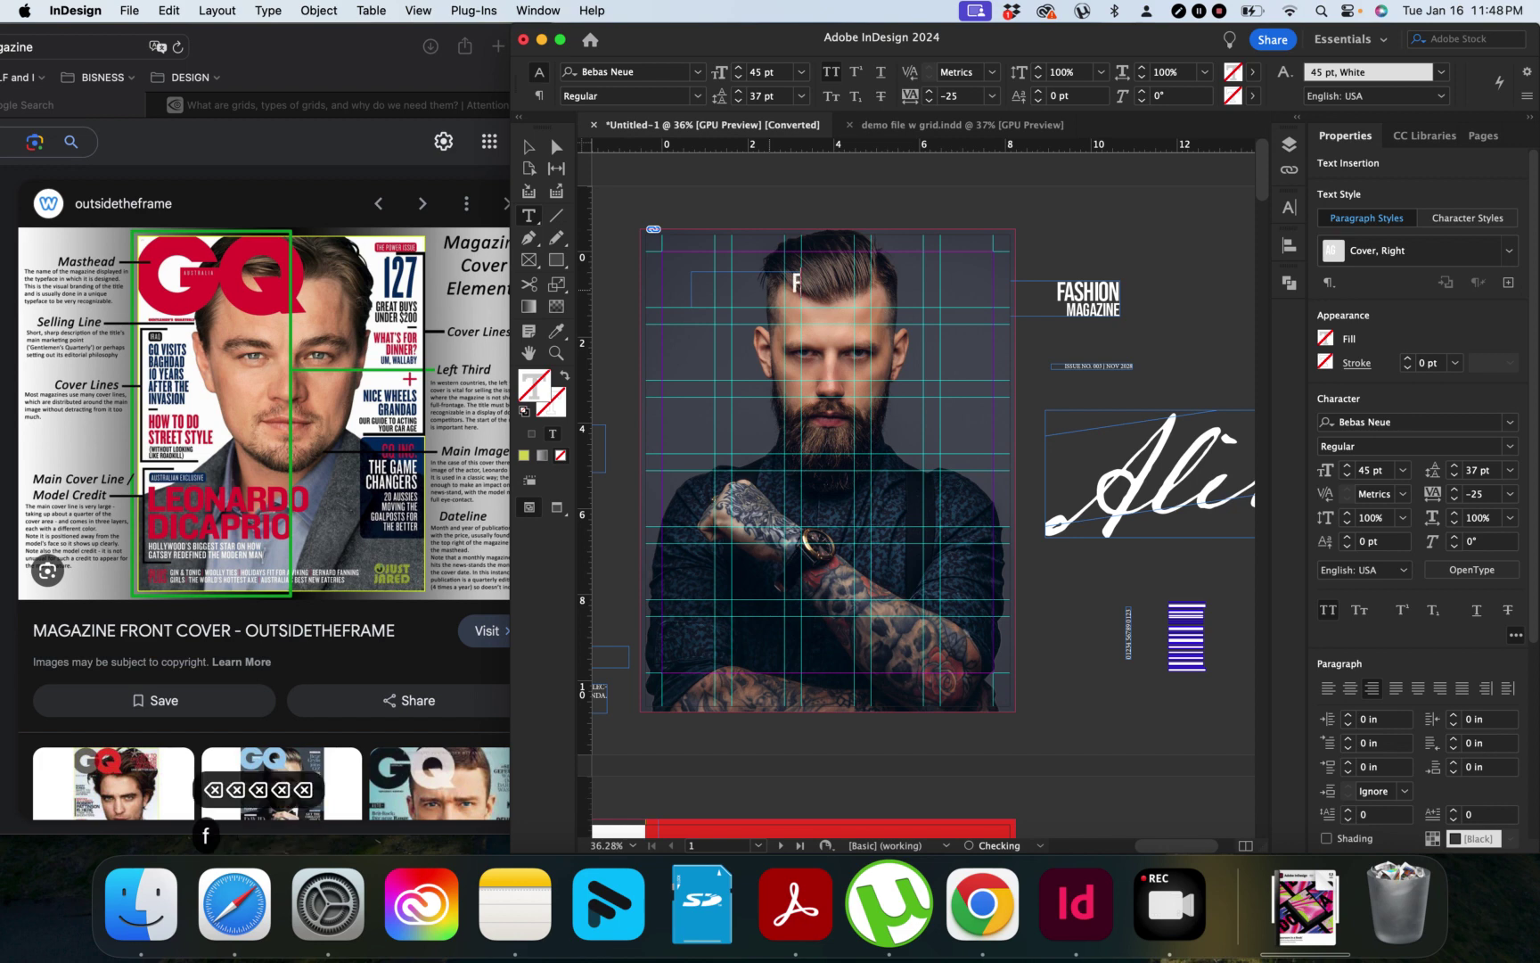
pyautogui.write('man')
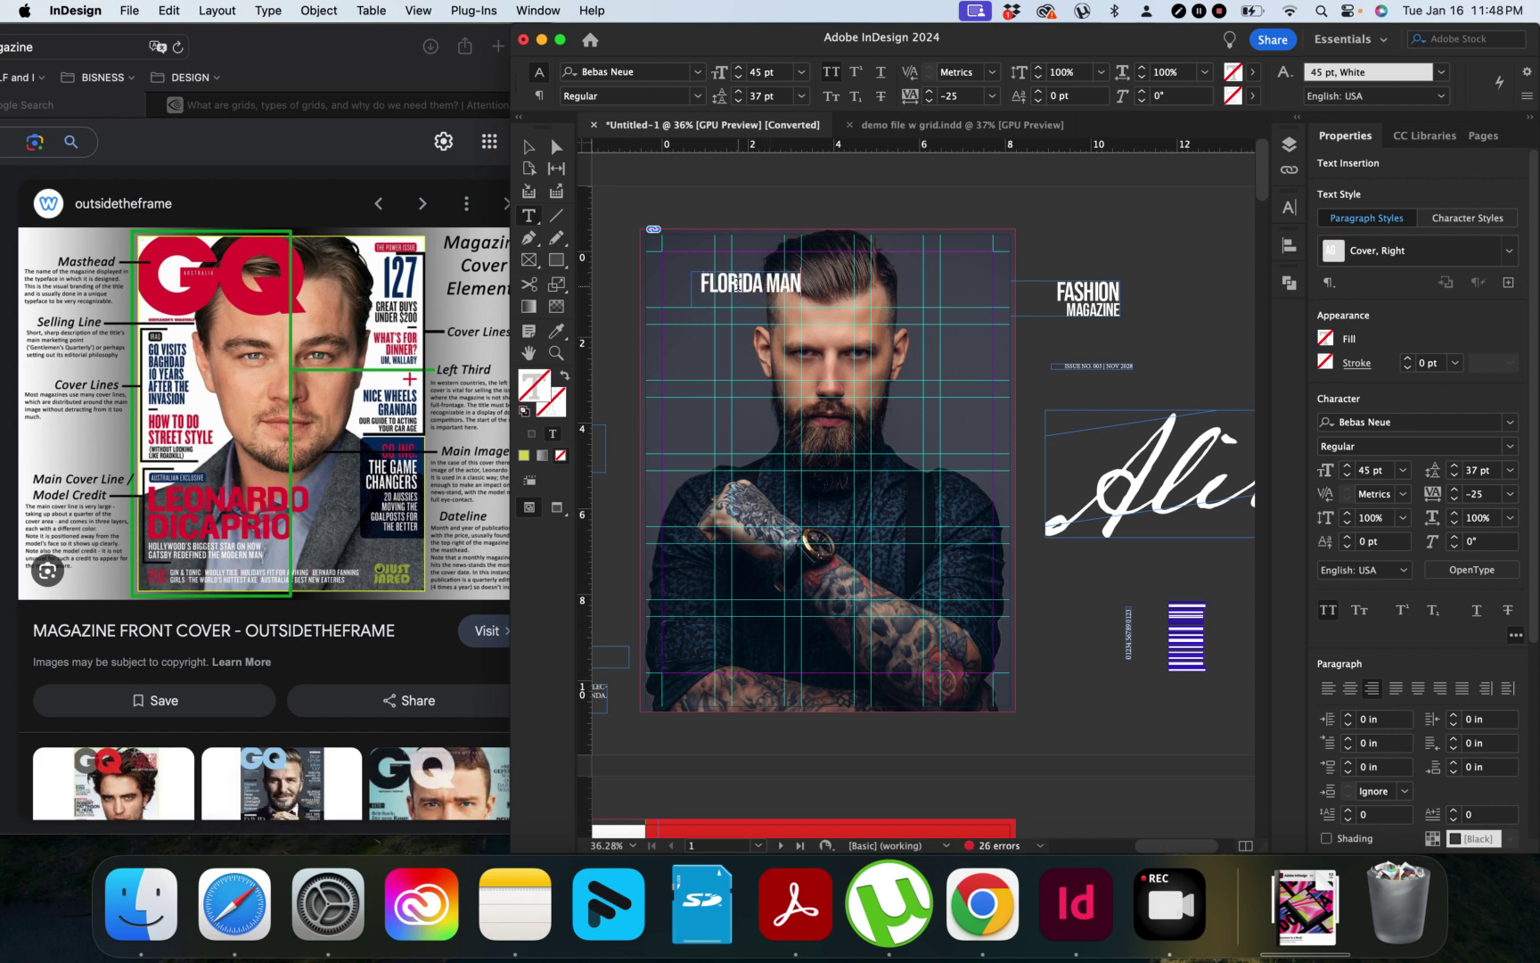
# Browse the font list with previews for the "Florida Man" text, without choosing another font.
pyautogui.tripleClick(738, 283)
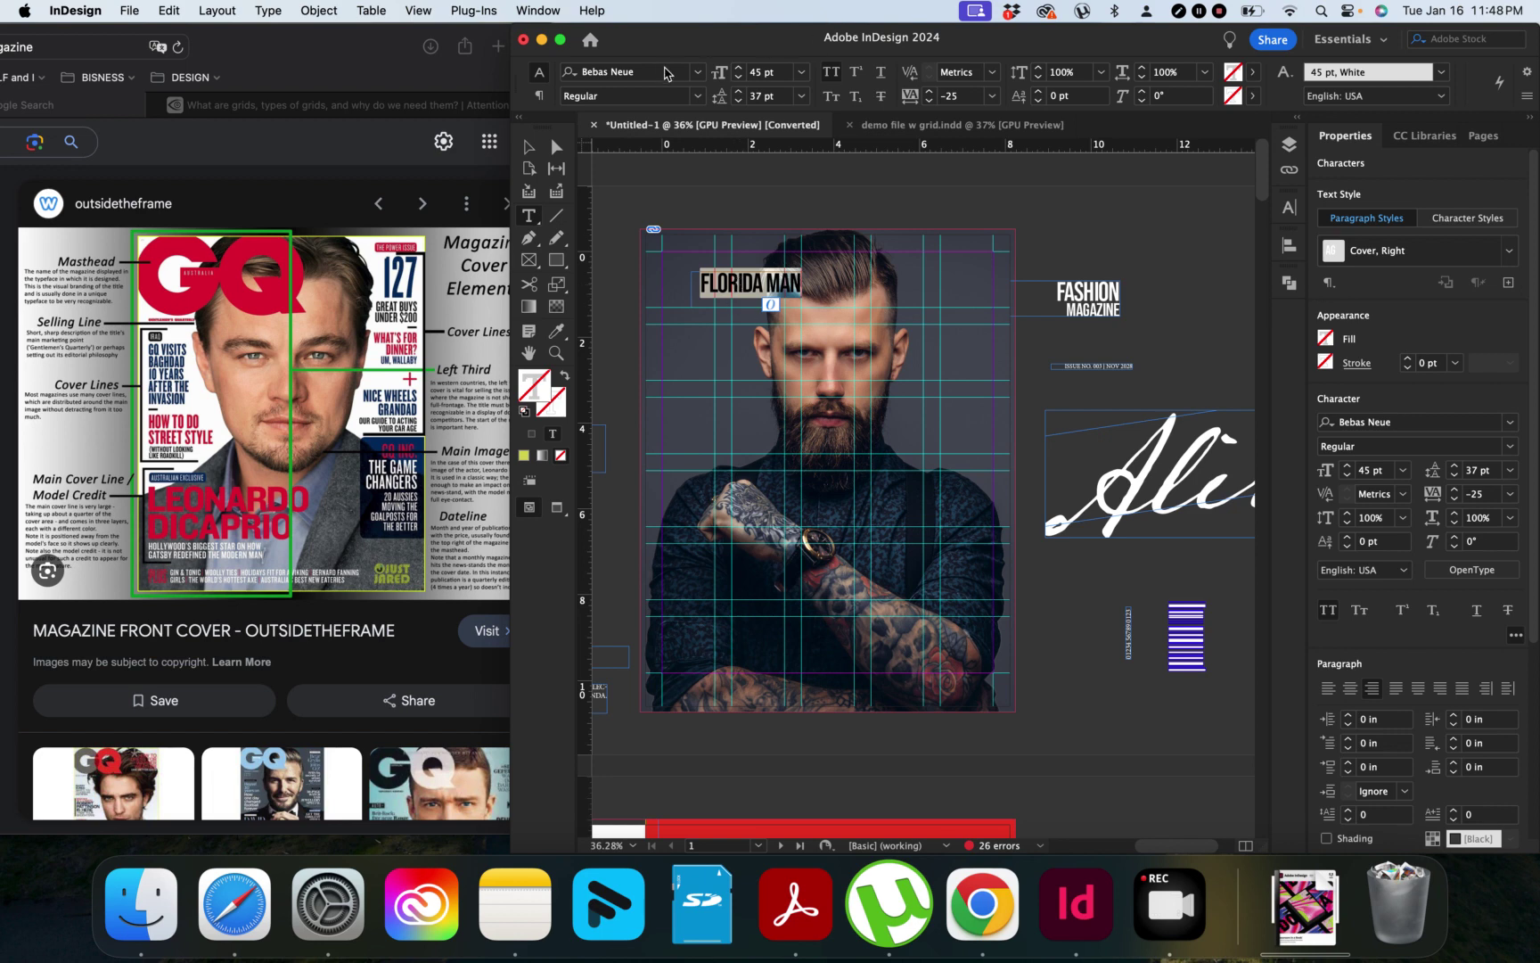
pyautogui.click(701, 71)
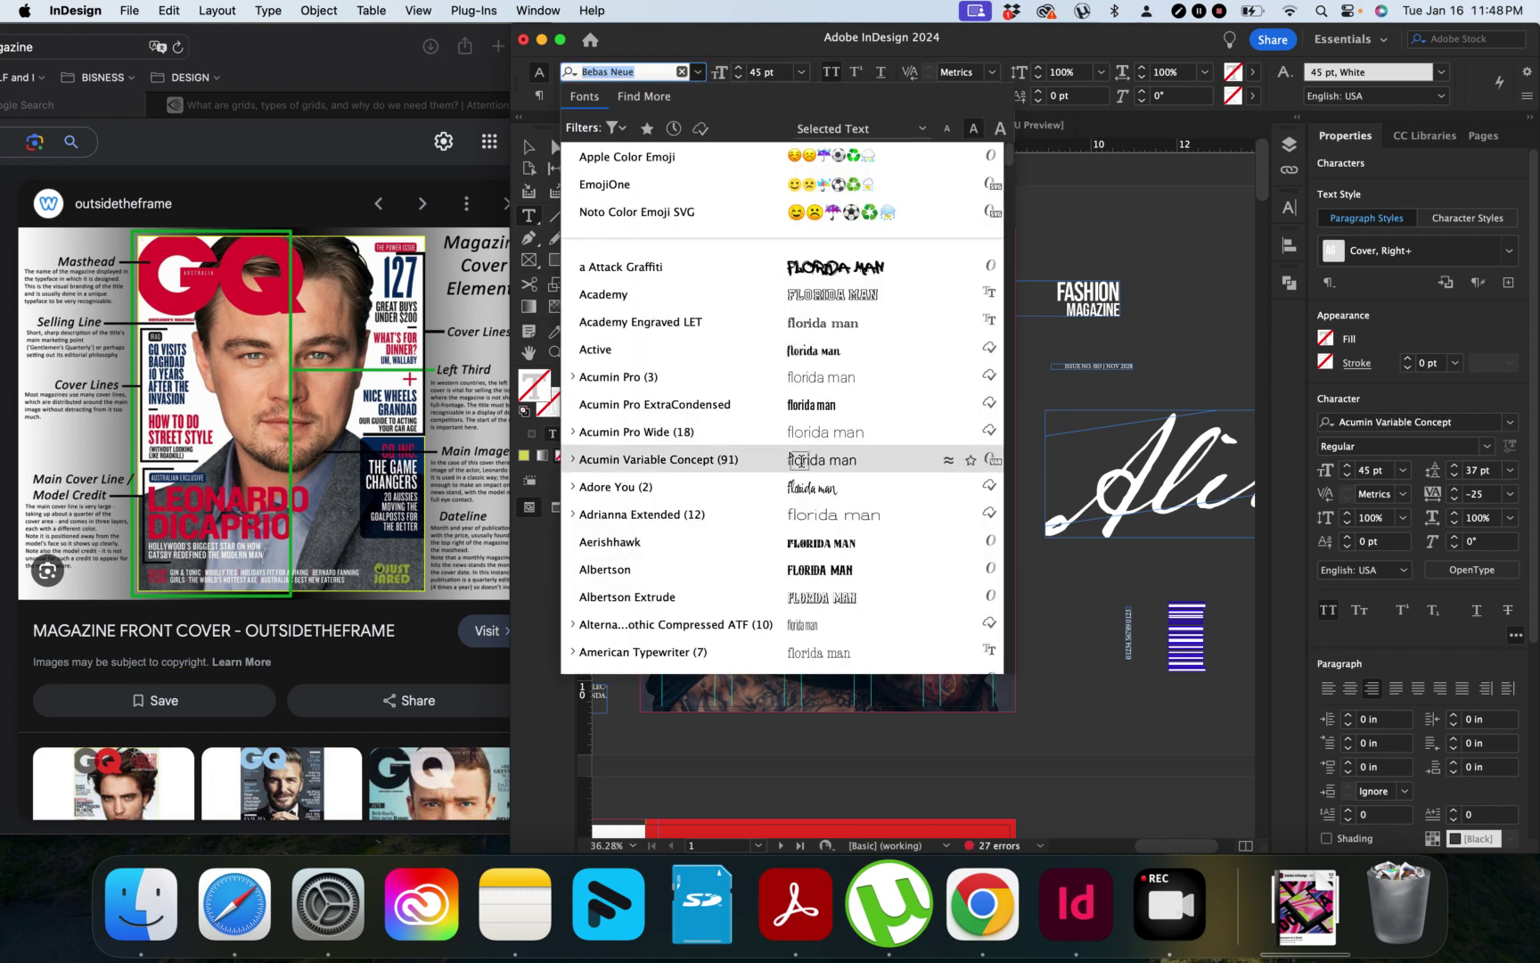
pyautogui.scroll(-7, 796, 459)
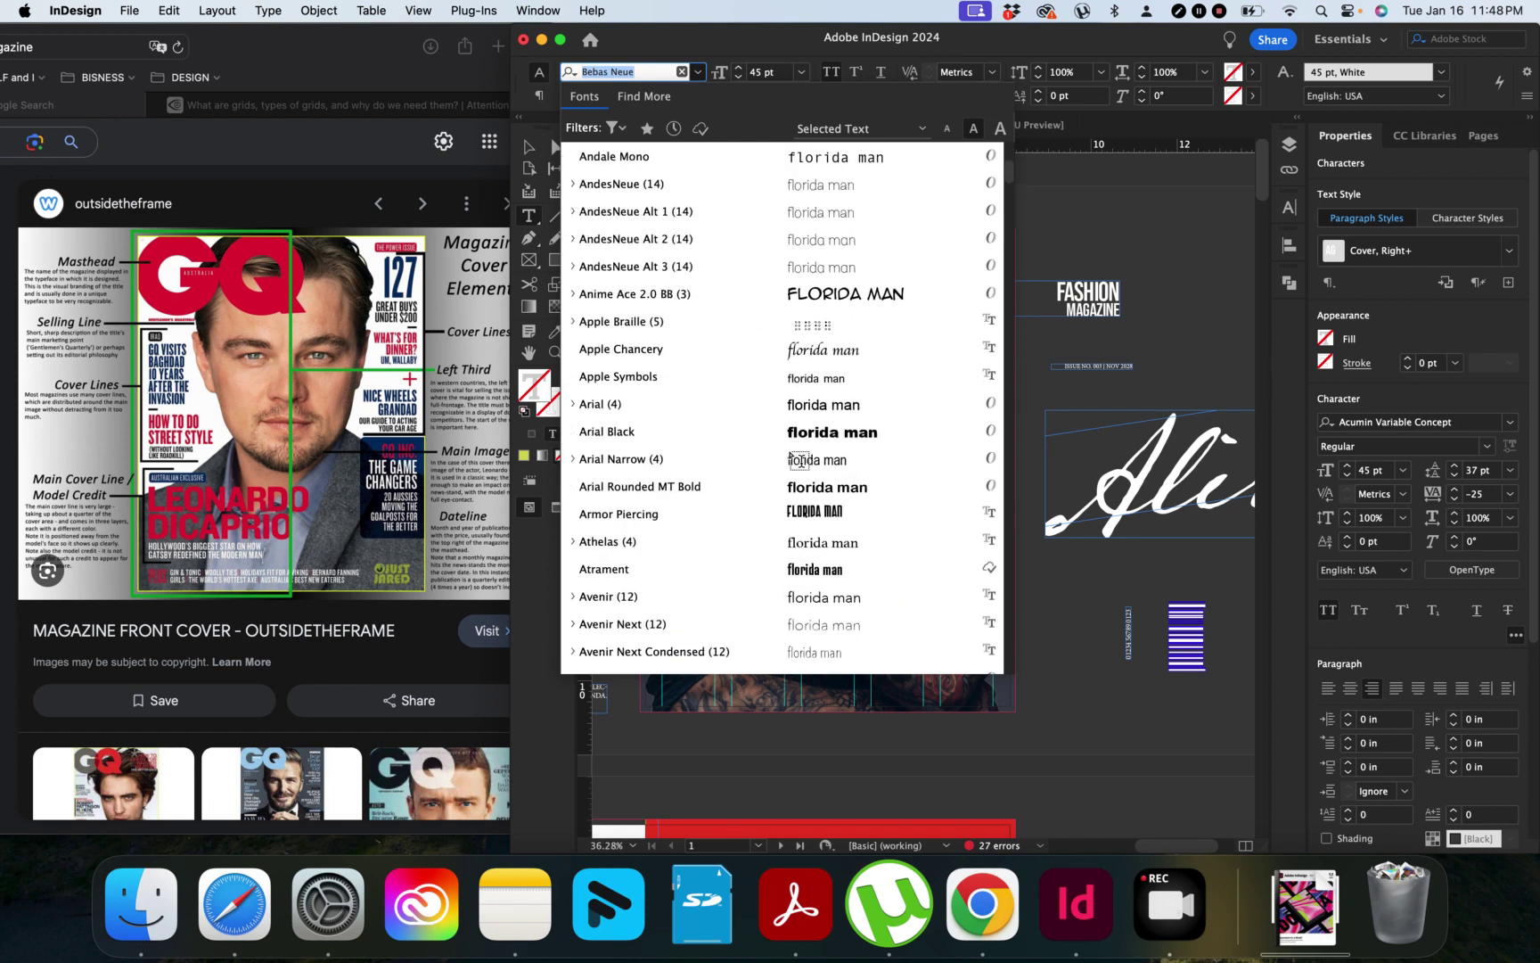
pyautogui.scroll(-10, 799, 460)
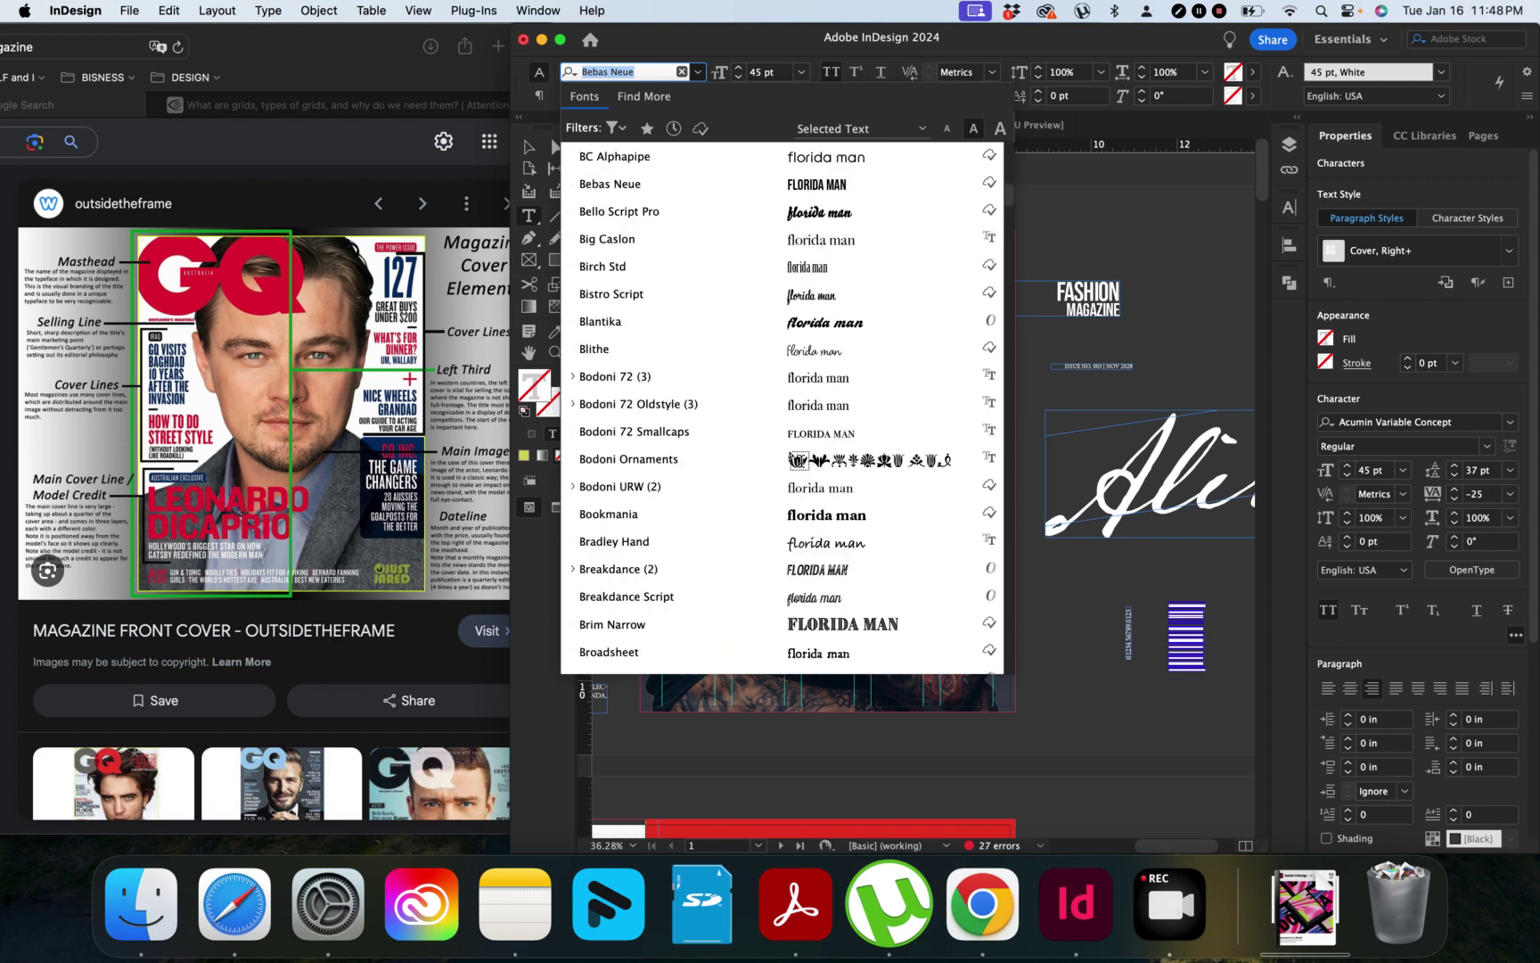
pyautogui.scroll(-8, 798, 459)
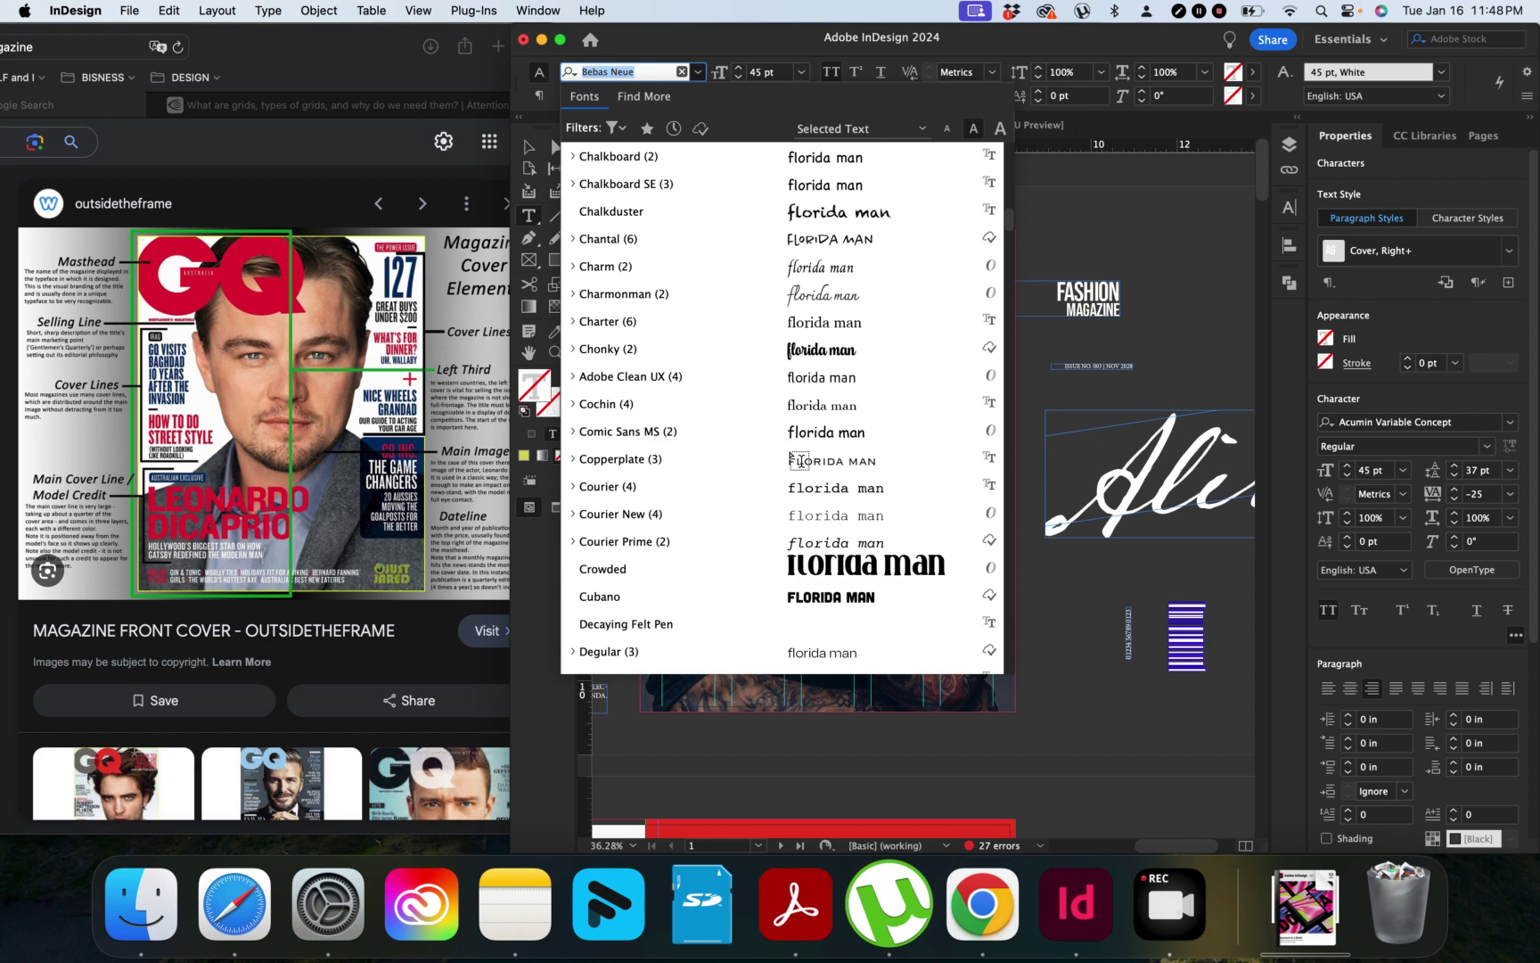
pyautogui.scroll(-10, 799, 459)
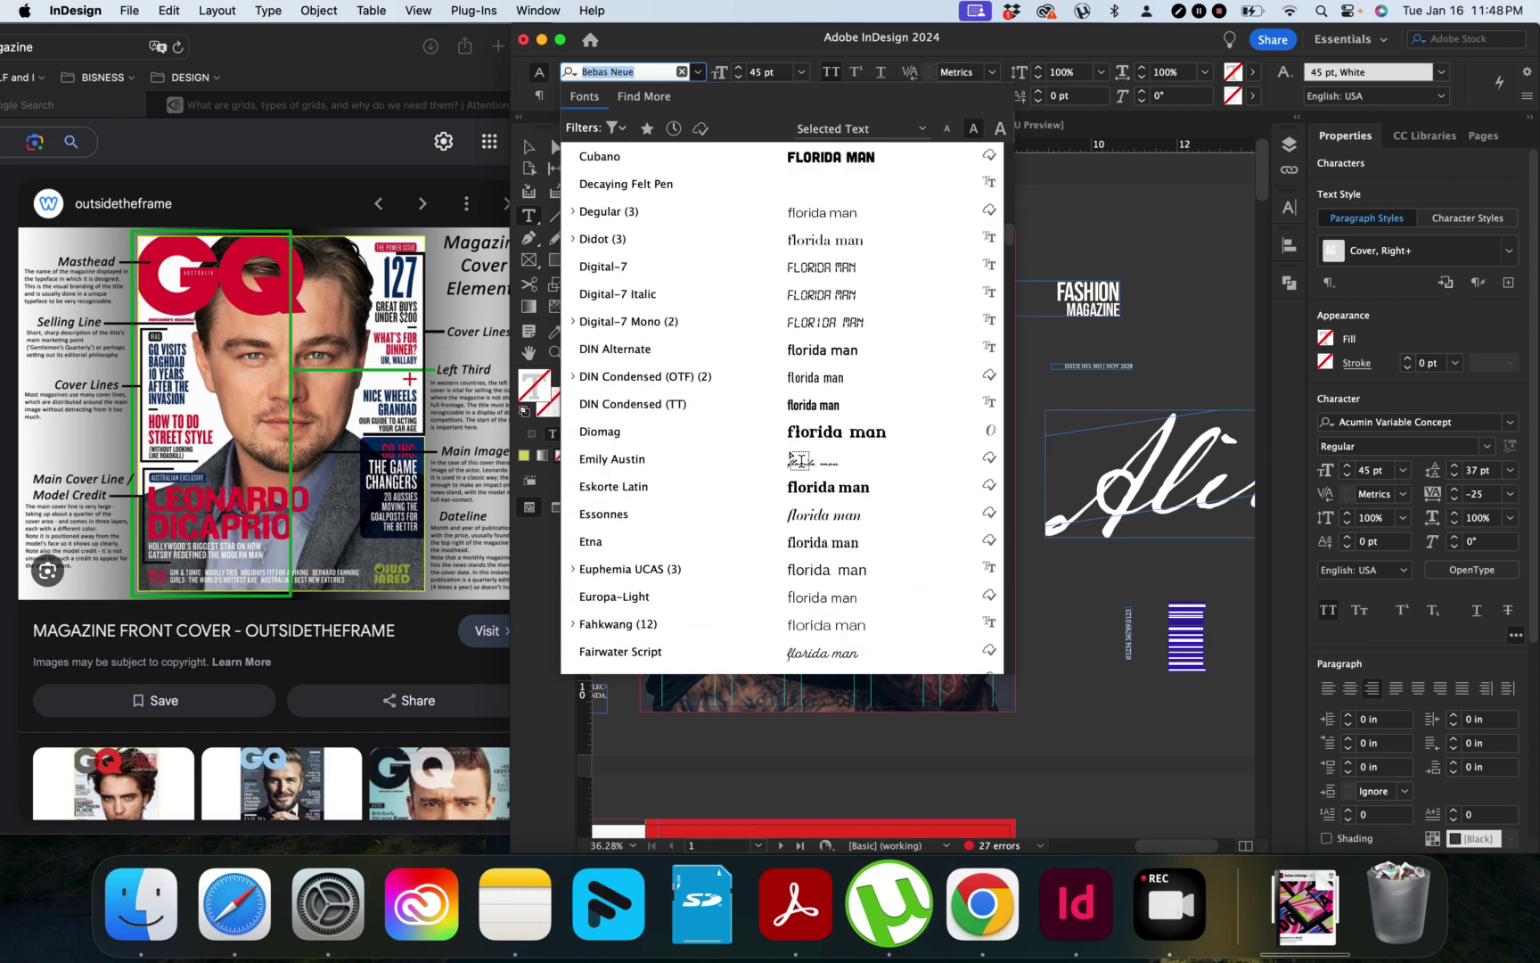
pyautogui.scroll(-10, 798, 459)
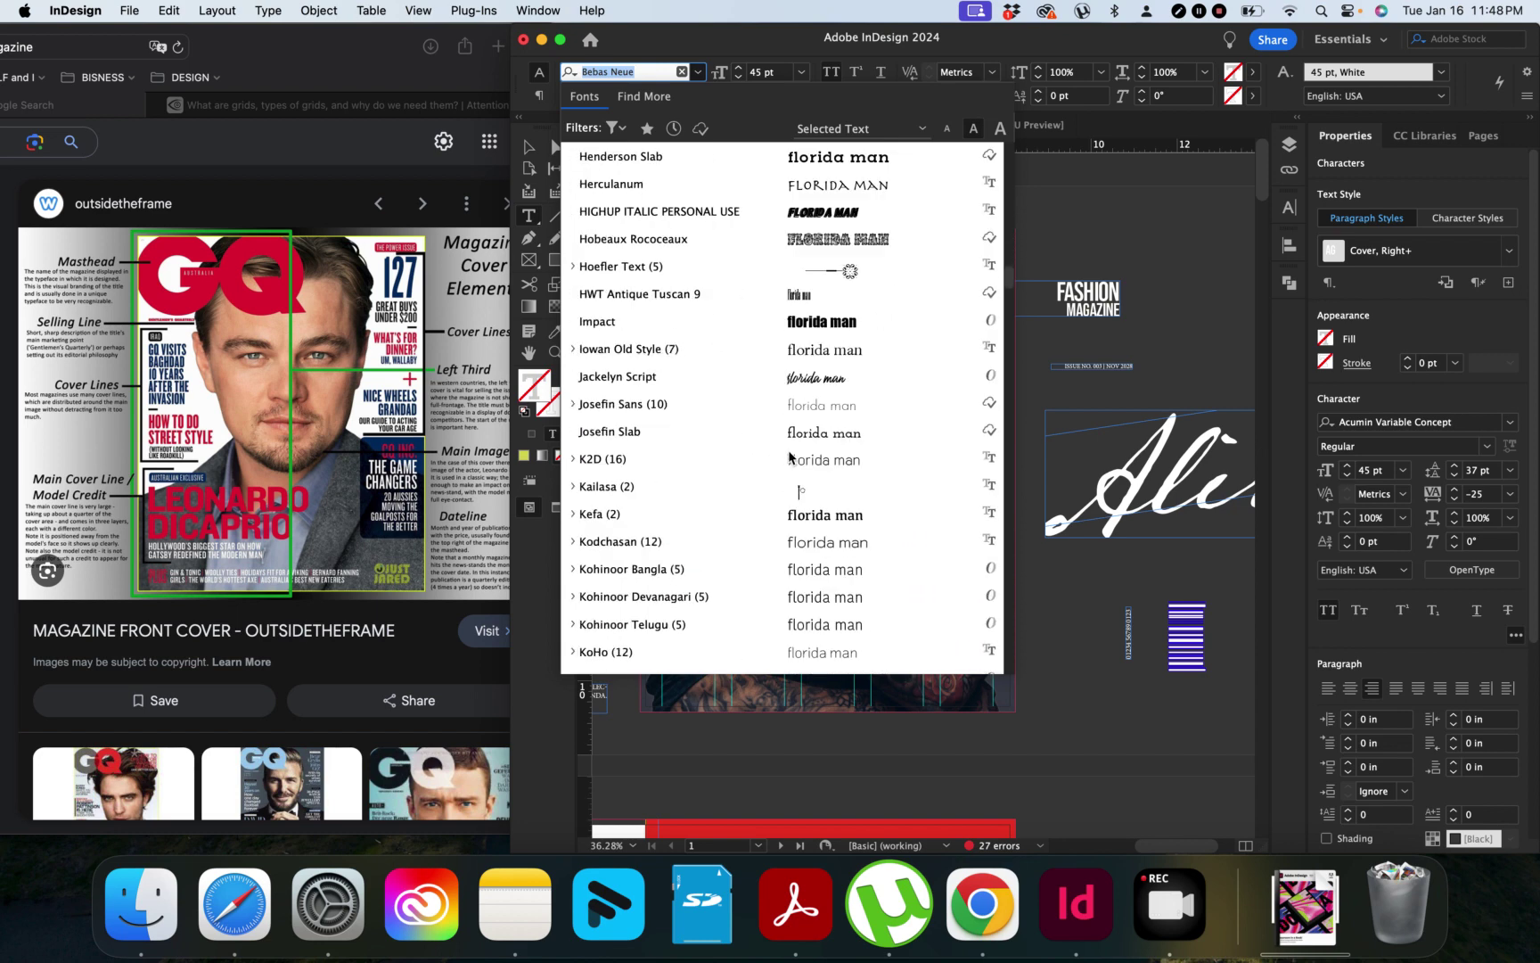
pyautogui.scroll(5, 789, 458)
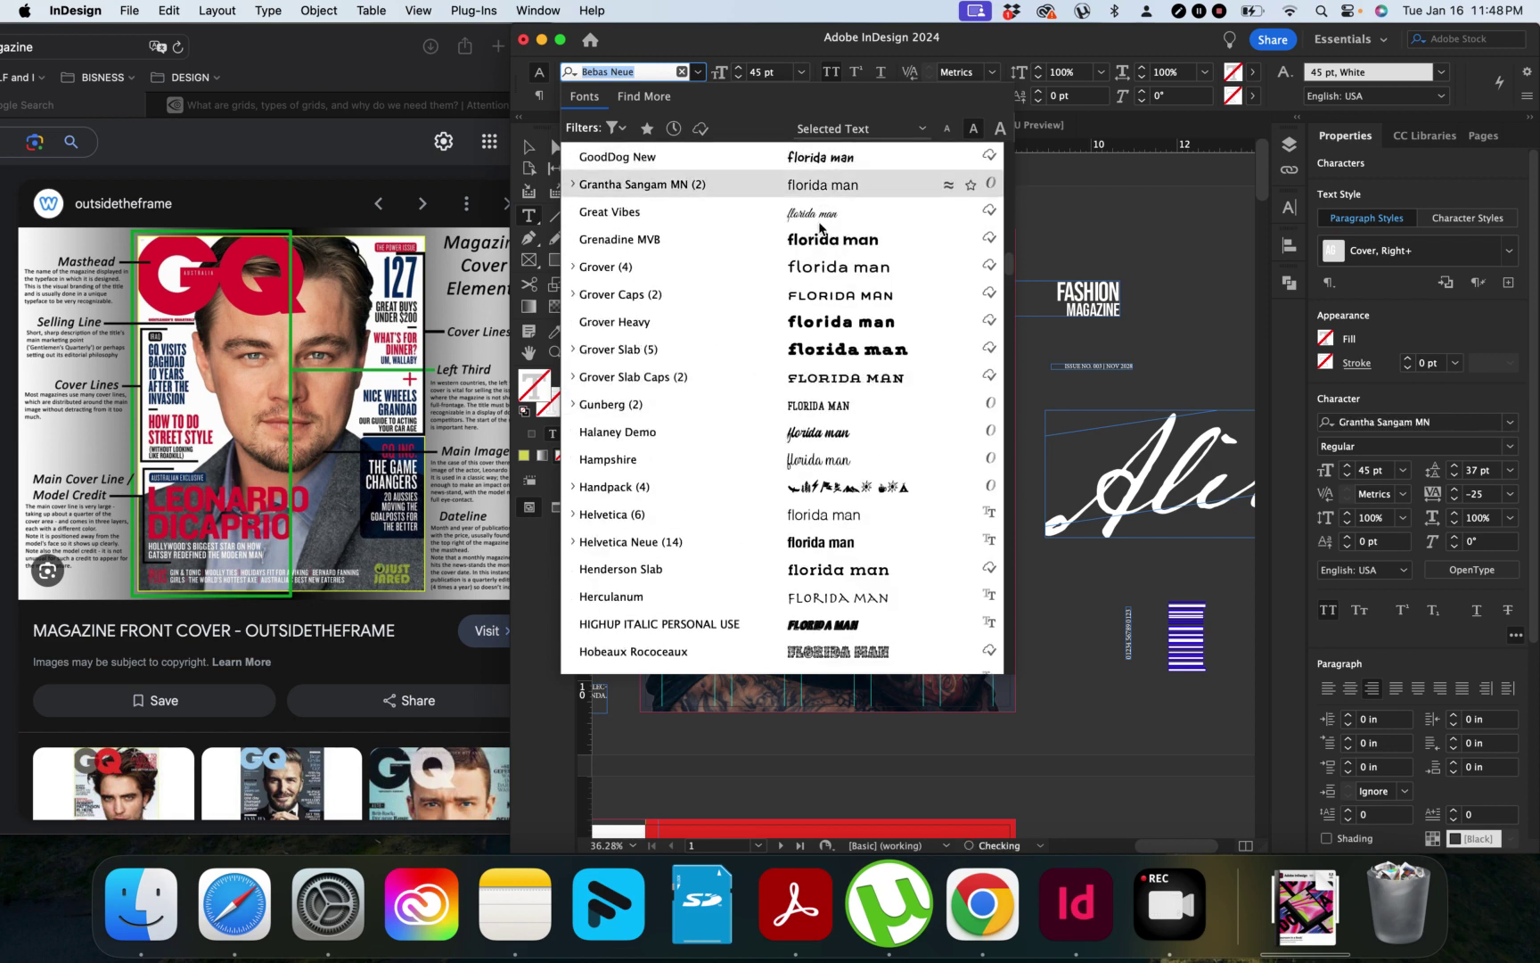
pyautogui.scroll(-15, 836, 651)
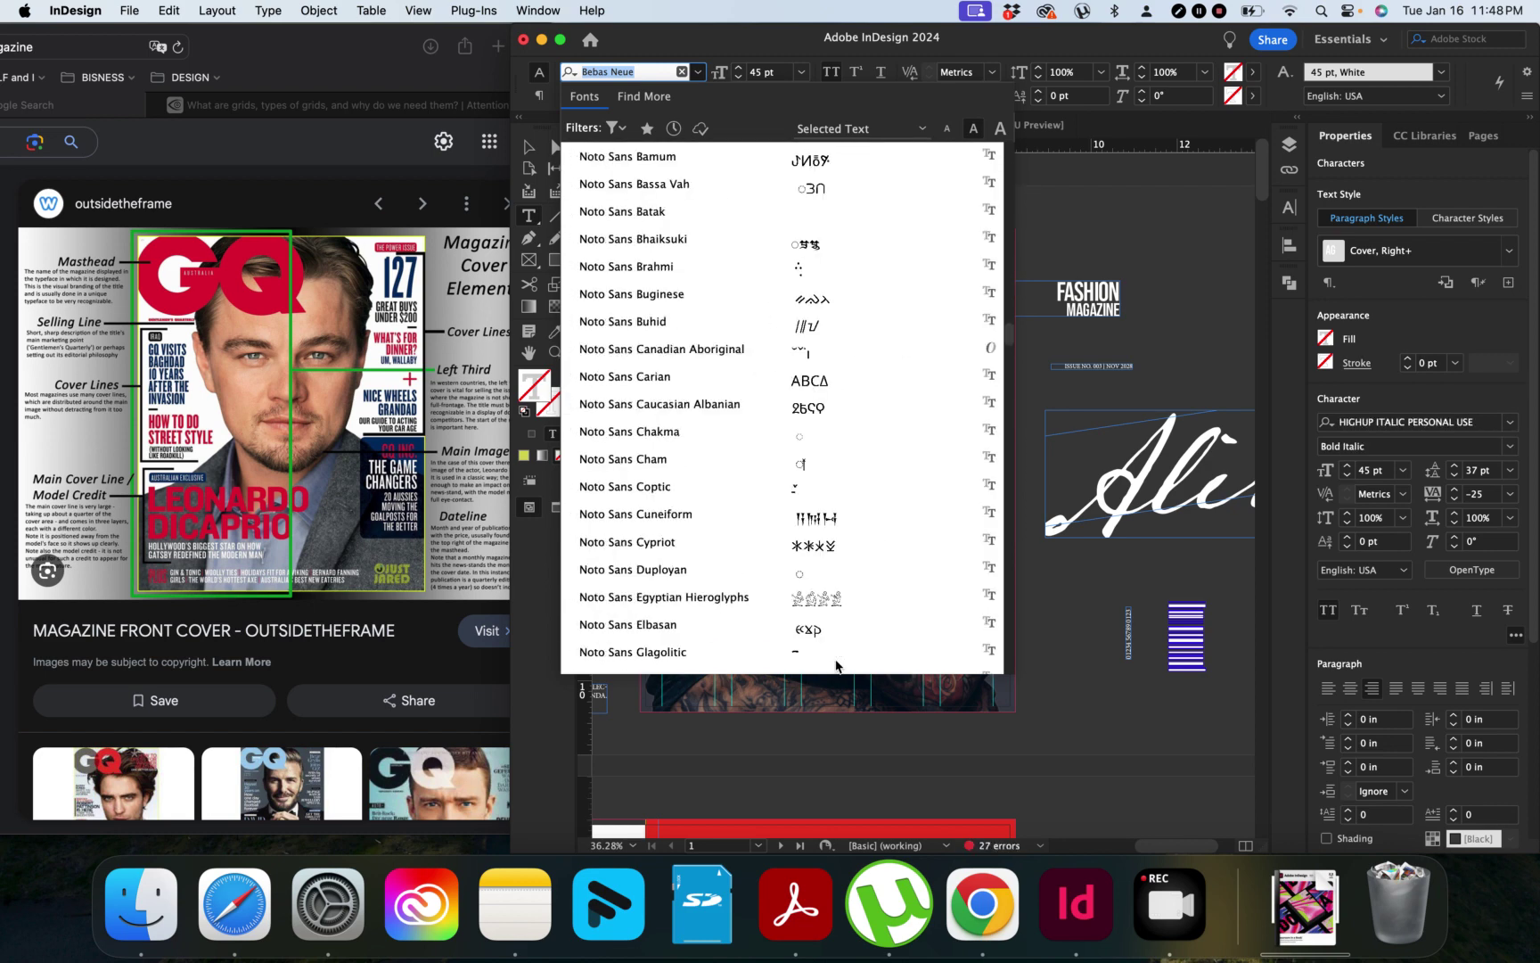
pyautogui.scroll(-10, 836, 665)
pyautogui.click(1094, 227)
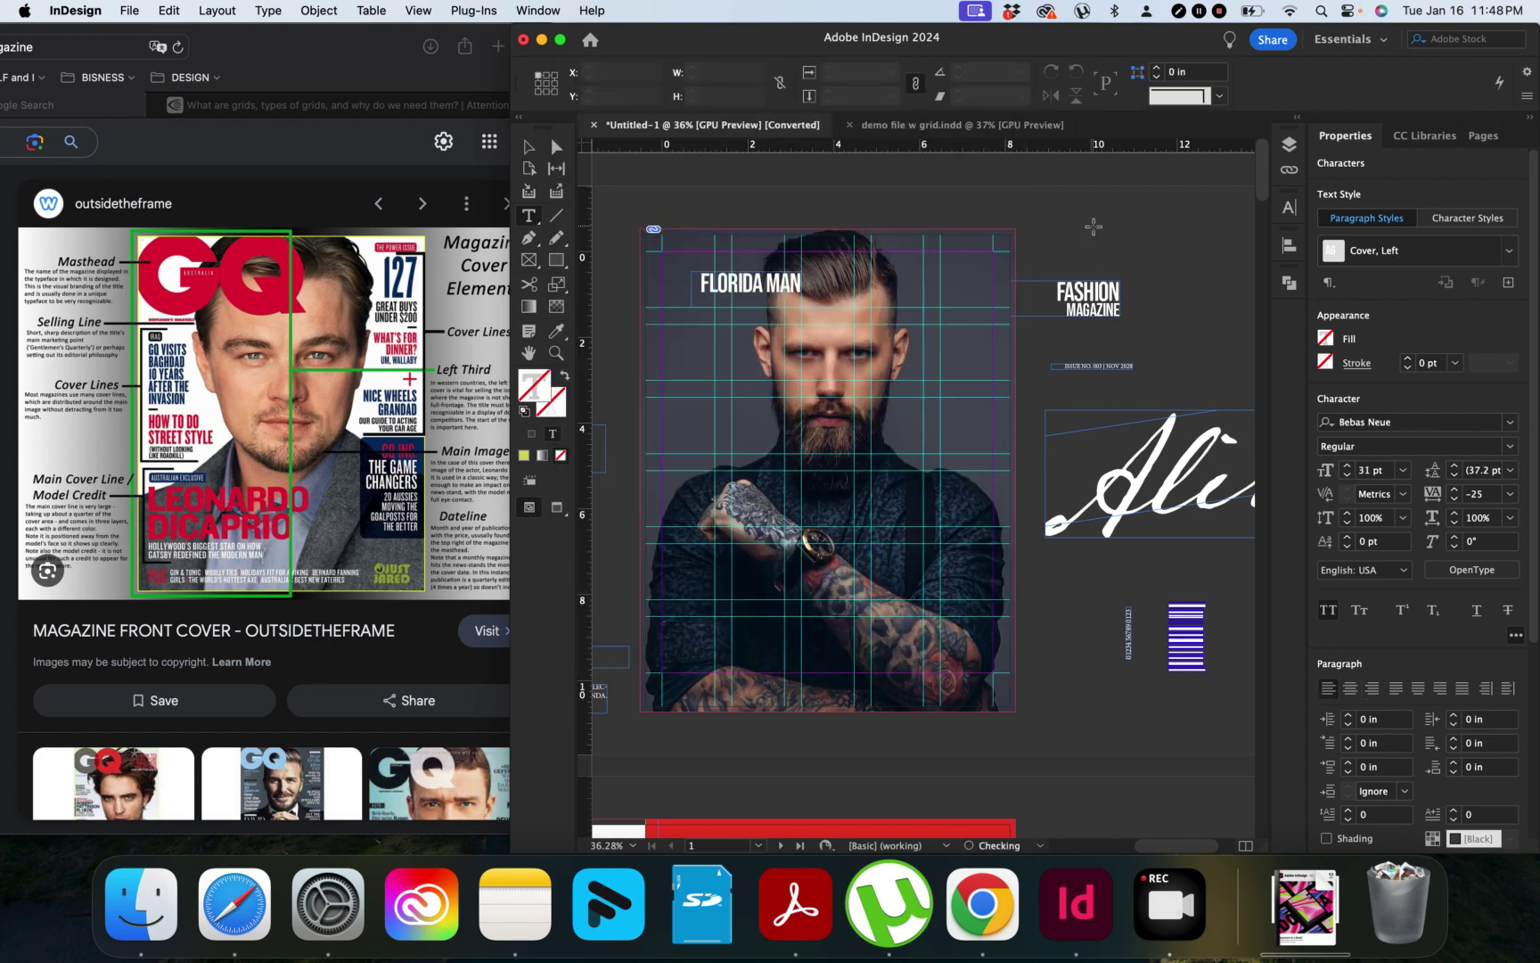
# Undo the "Florida Man" text, its copied frame and the recent moves of the "Alive" title.
pyautogui.press('super+z')
pyautogui.press('super+z')
pyautogui.press('super+z')
pyautogui.press('super+z')
pyautogui.press('super+z')
pyautogui.press('super+z')
pyautogui.press('super+z')
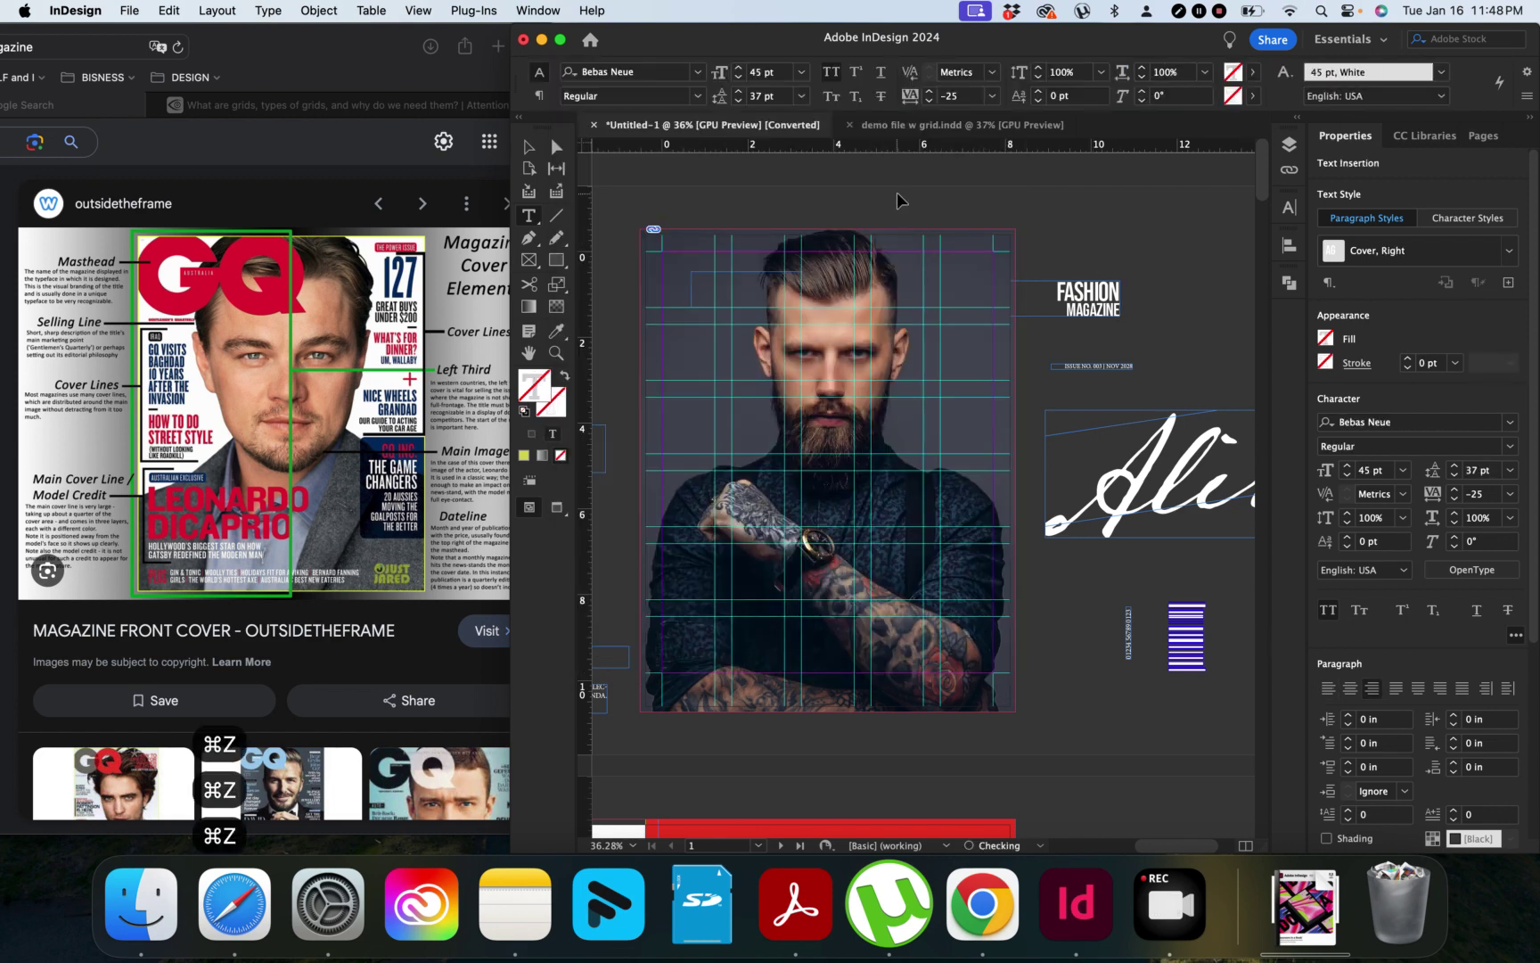
pyautogui.press('super+z')
pyautogui.press('super+z')
pyautogui.press('super+z')
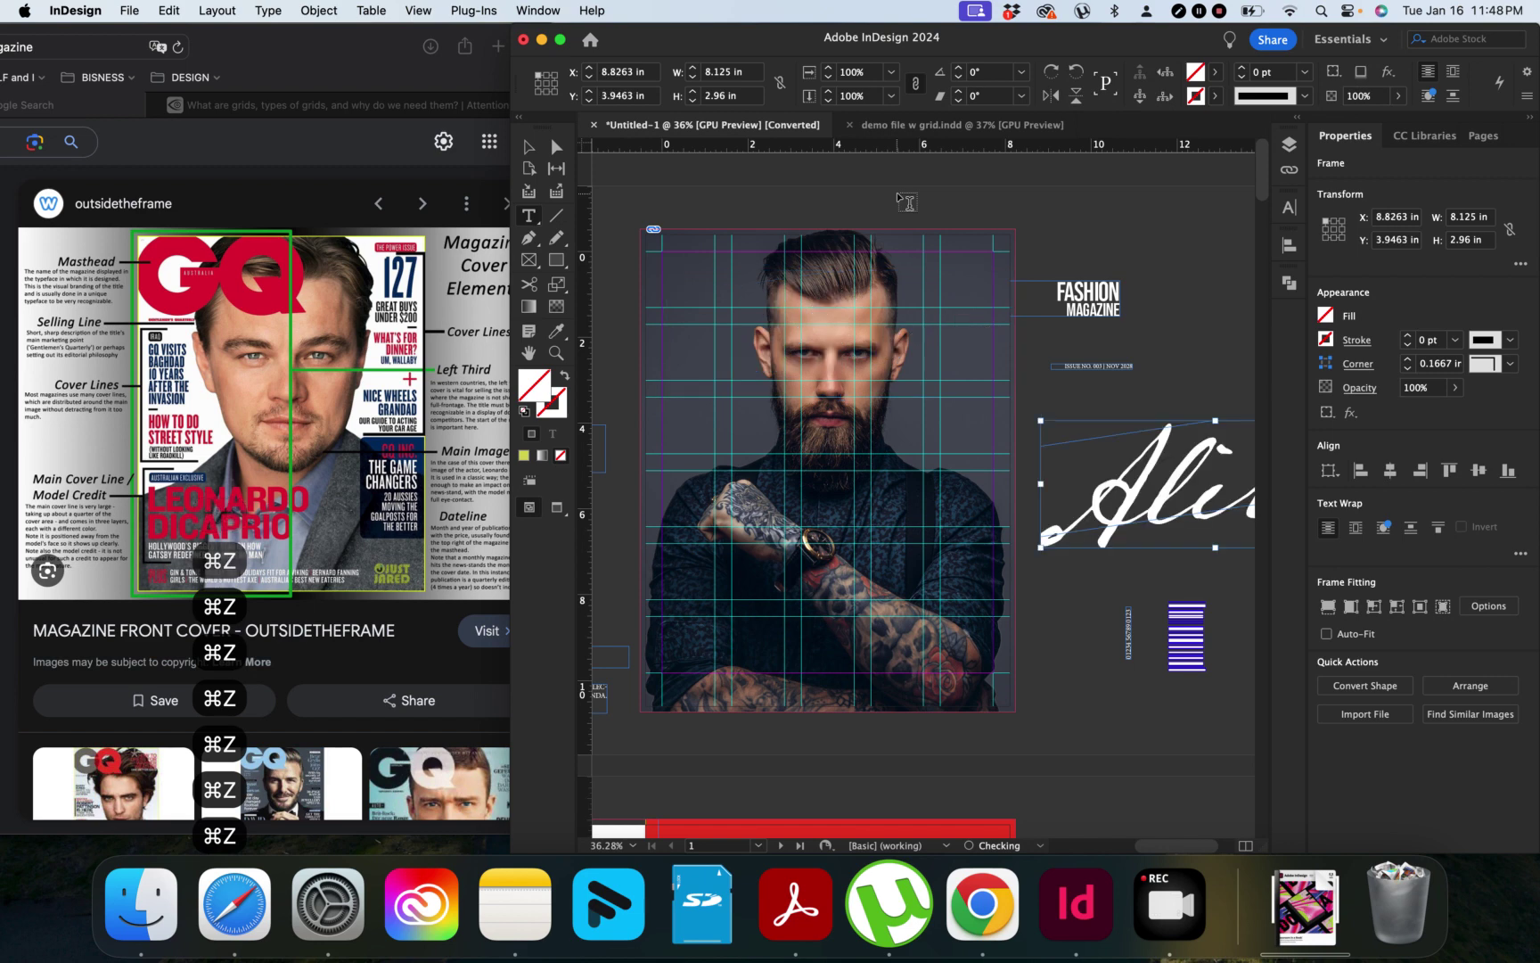
# Step through the undone edits until the "Alive" title sits across the top of the cover, and return to the Selection tool.
pyautogui.press('shift+super+z')
pyautogui.press('shift+super+z')
pyautogui.press('shift+super+z')
pyautogui.press('shift+super+z')
pyautogui.press('shift+super+z')
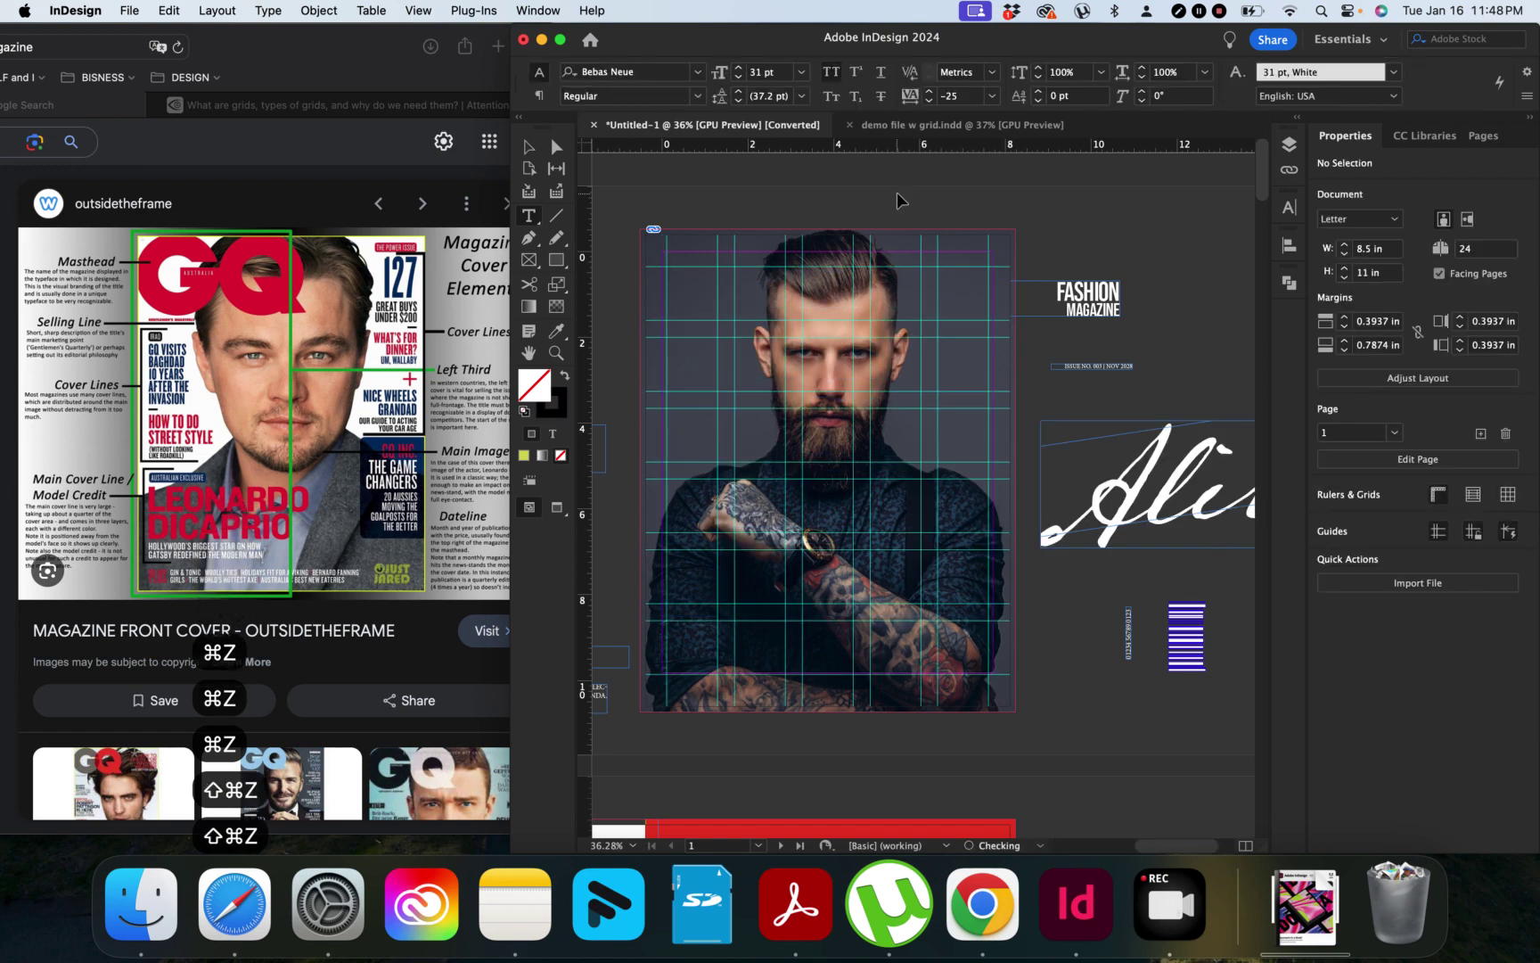
pyautogui.press('v')
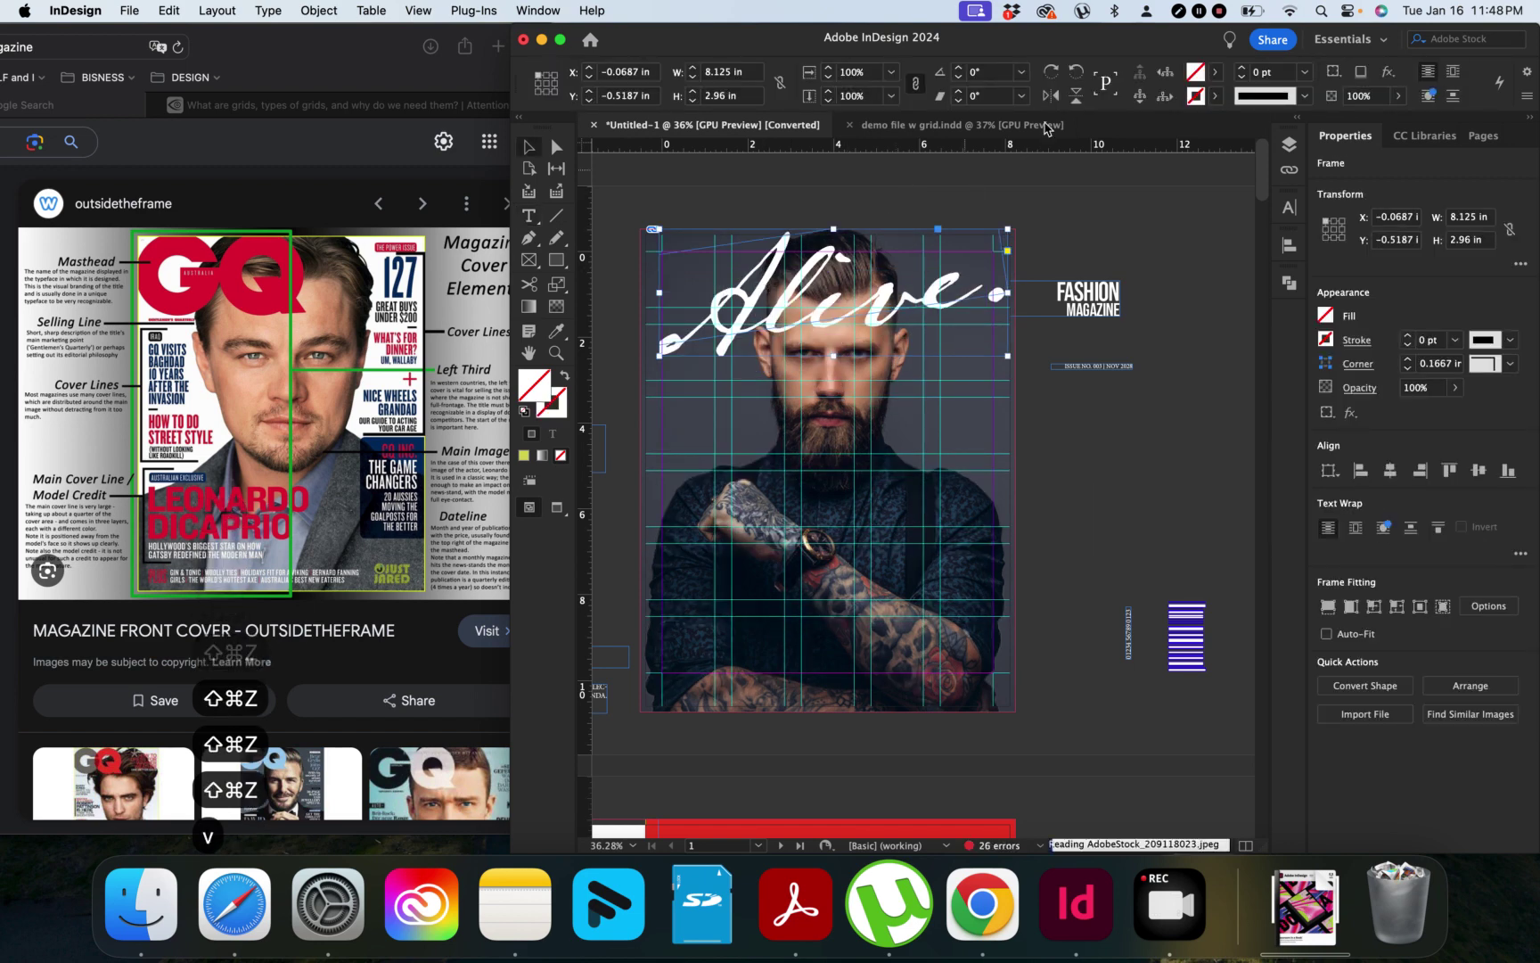